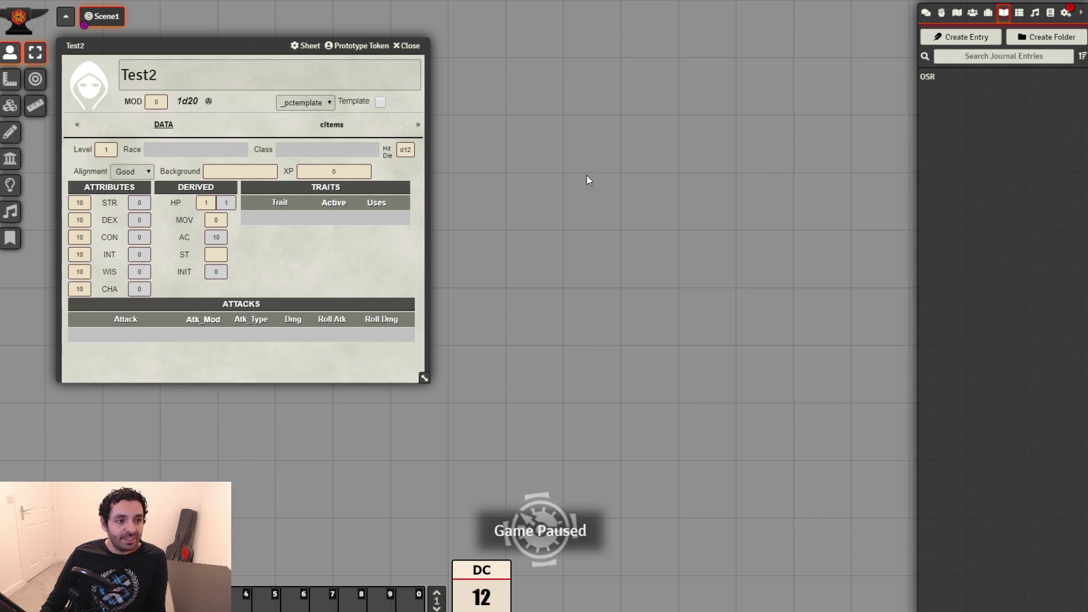
drag(262, 49, 280, 56)
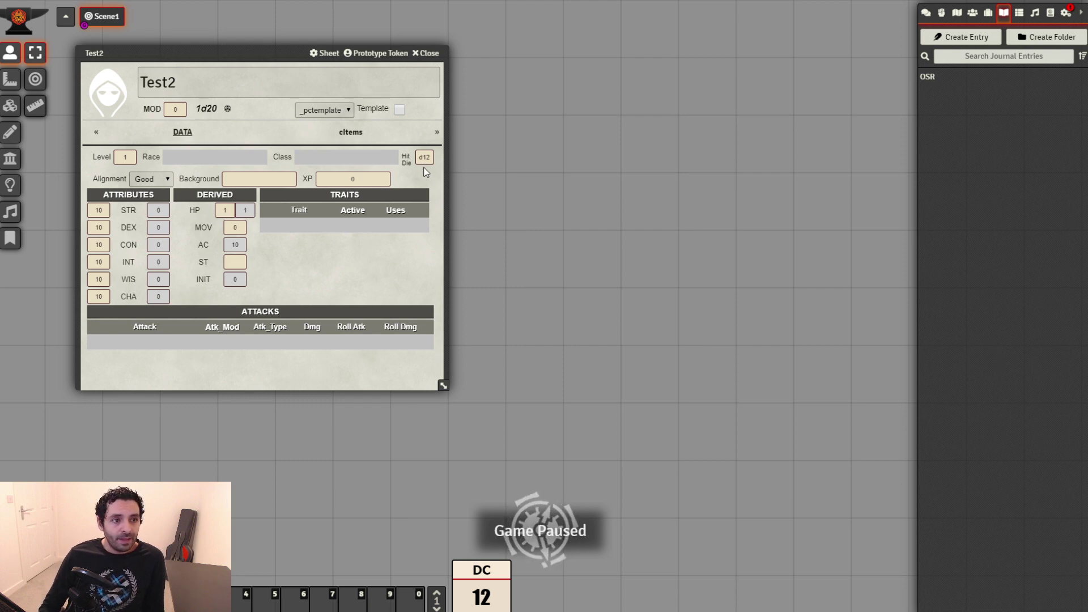
mouse_move(231, 50)
mouse_down()
mouse_move(244, 53)
mouse_move(224, 44)
mouse_up()
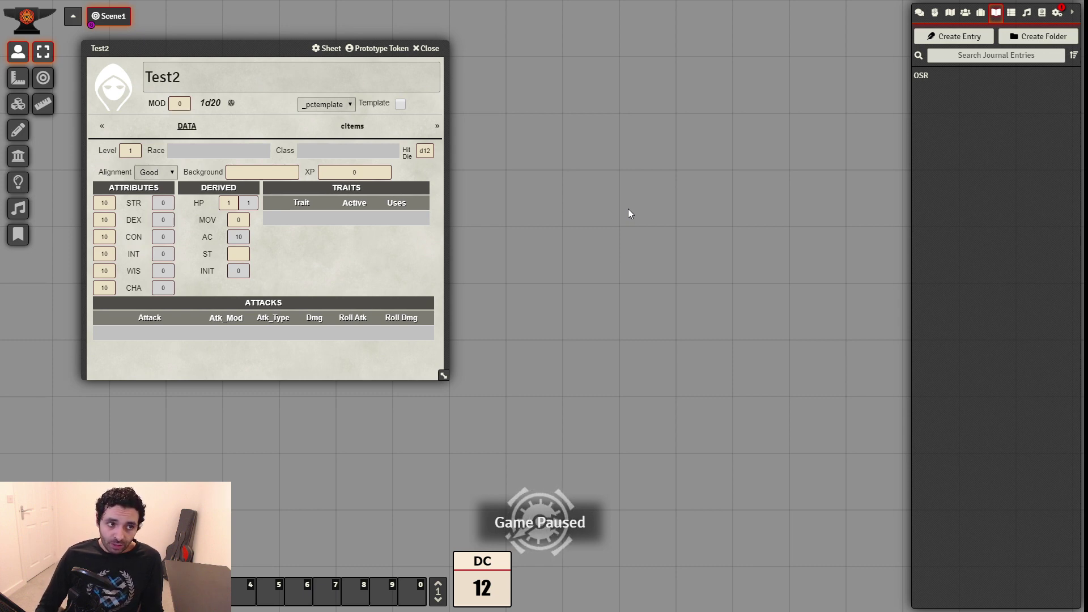
drag(260, 47, 252, 46)
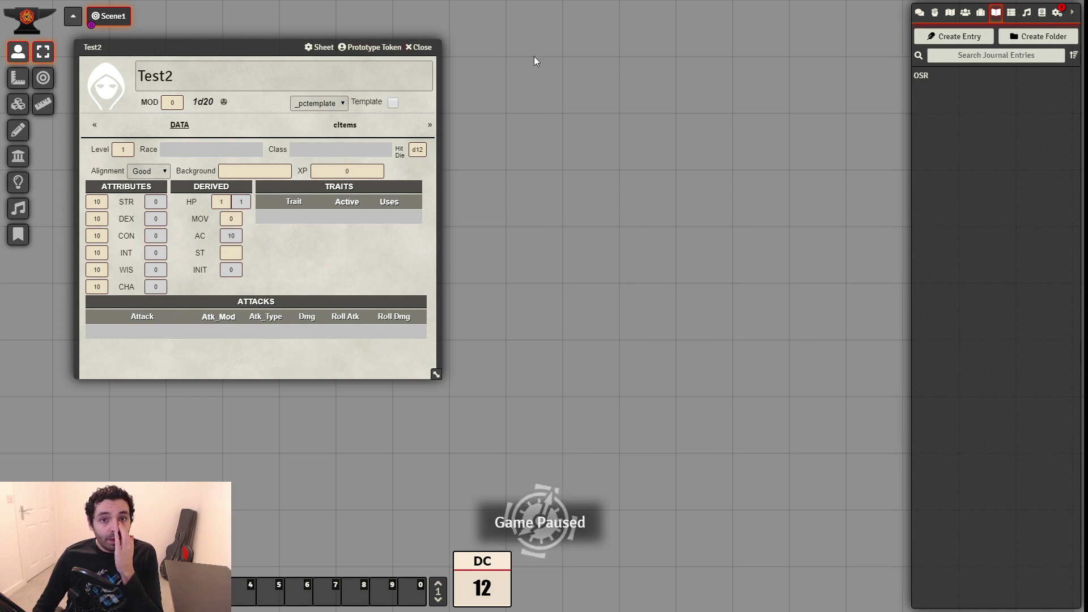
Review the attribute save table and the race and class rules in the OSR journal entry
click(979, 14)
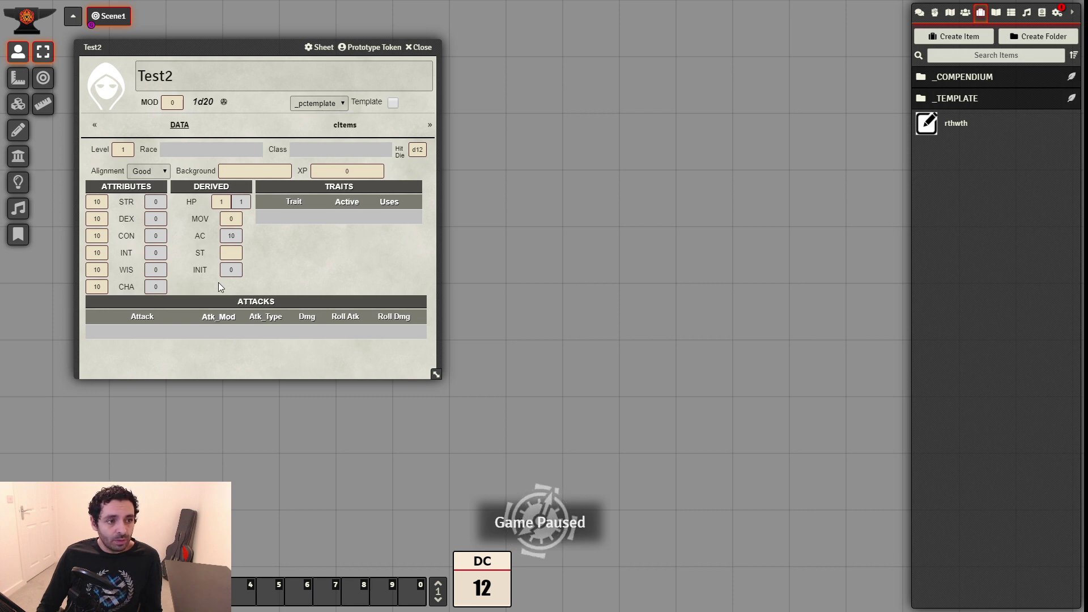
click(996, 12)
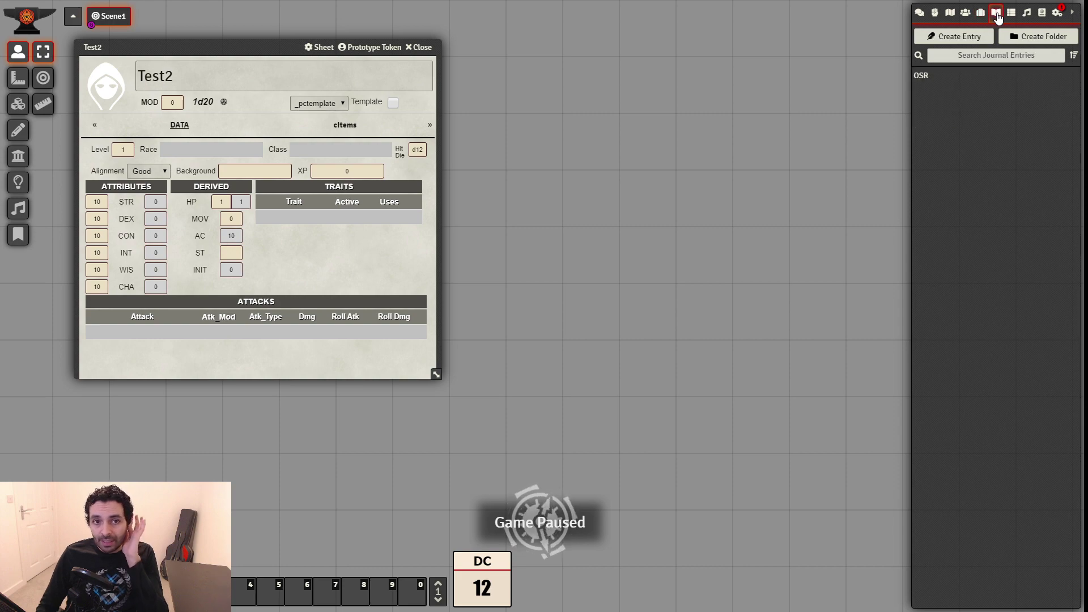
click(925, 83)
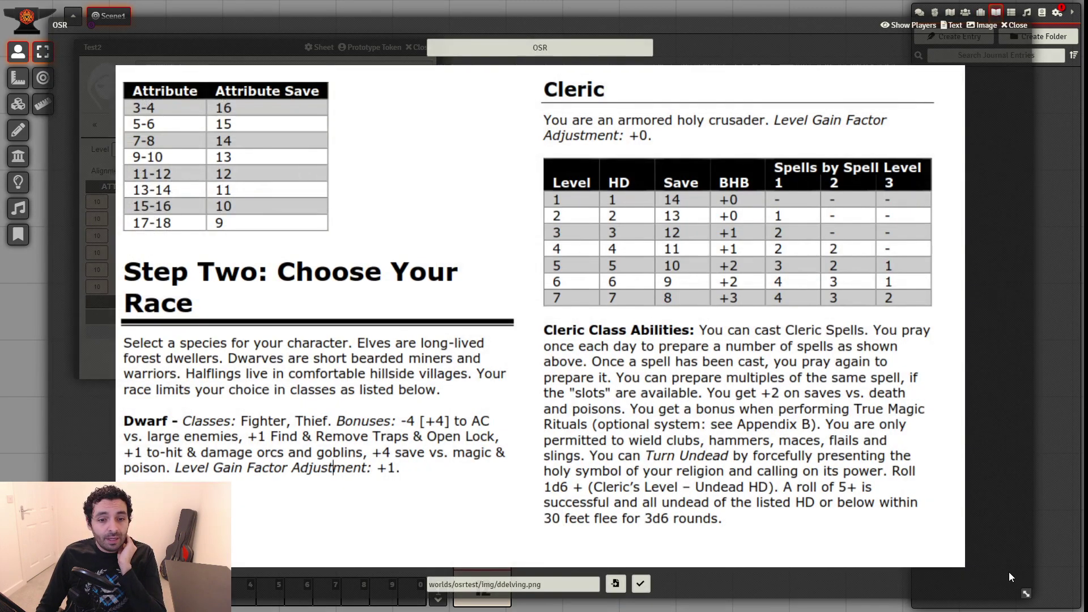
drag(1008, 572, 727, 462)
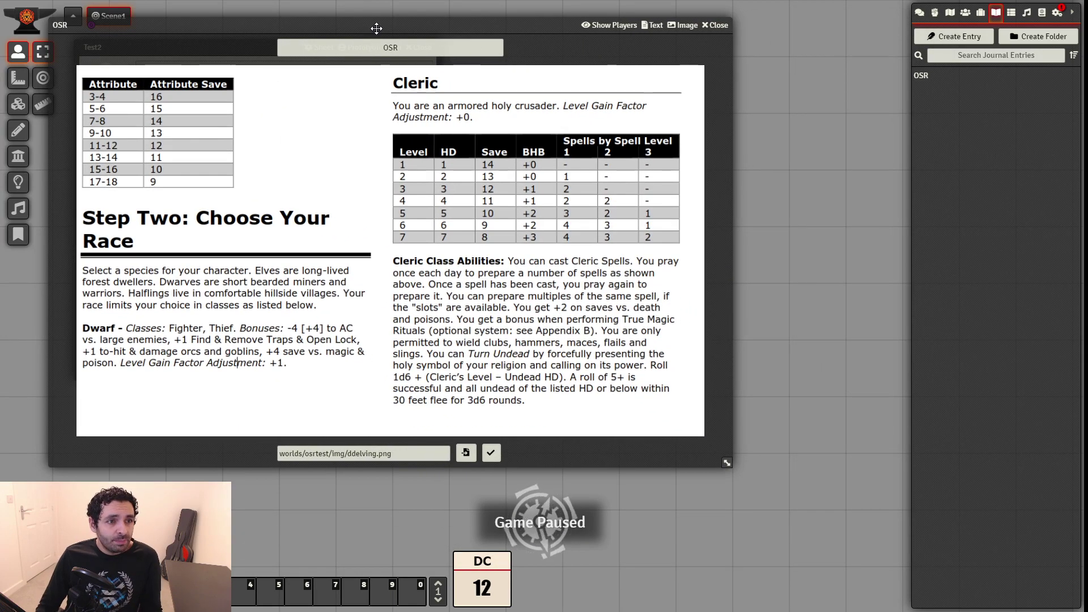
drag(376, 28, 500, 61)
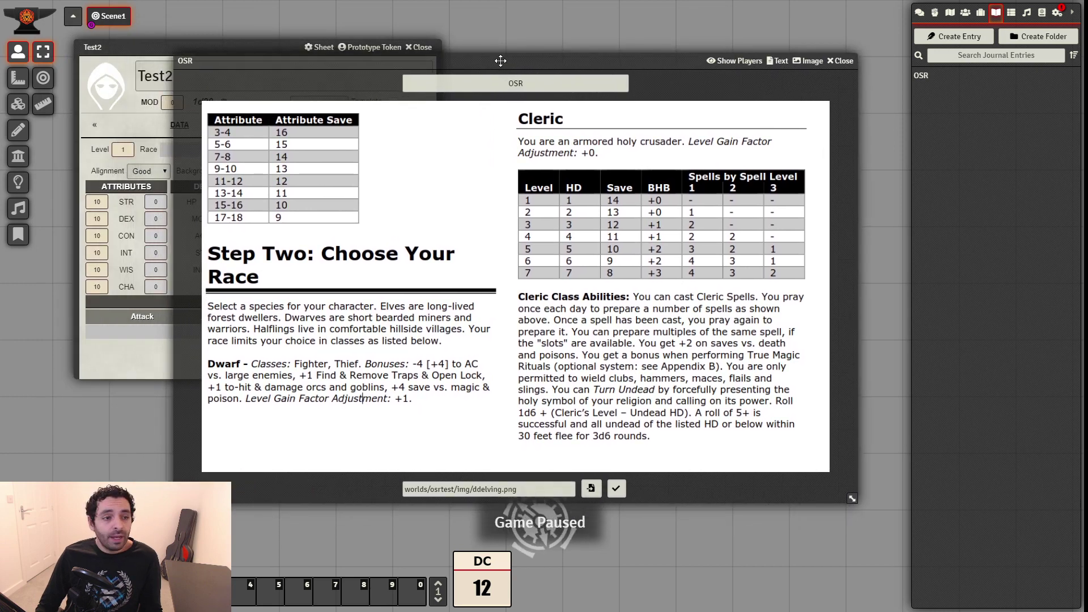
drag(275, 54, 290, 41)
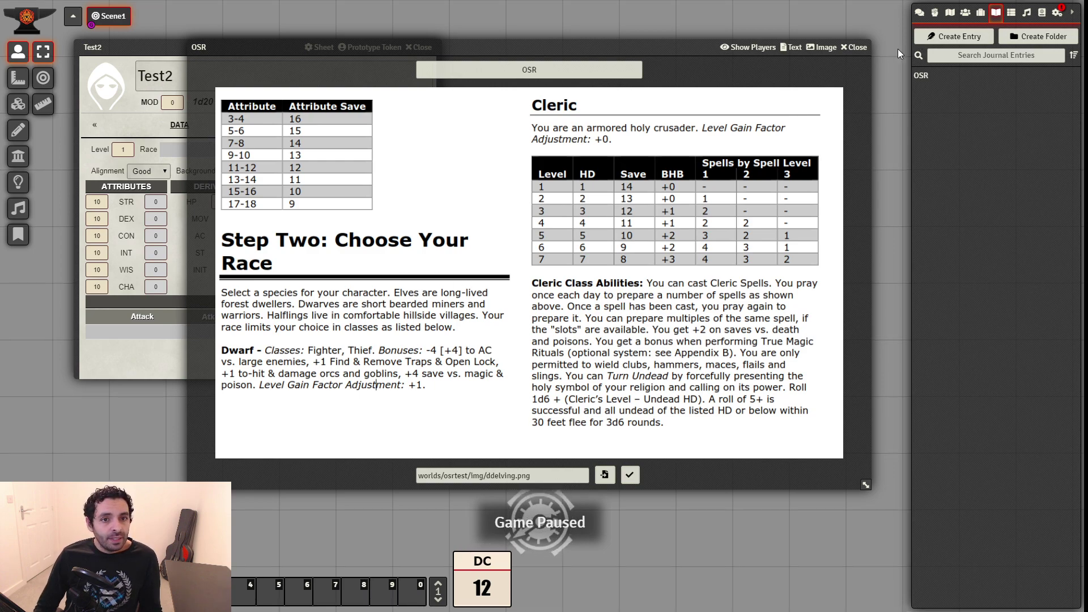
click(854, 47)
Open the details of the CHA property in the template's ATTRIBUTES properties folder
click(980, 14)
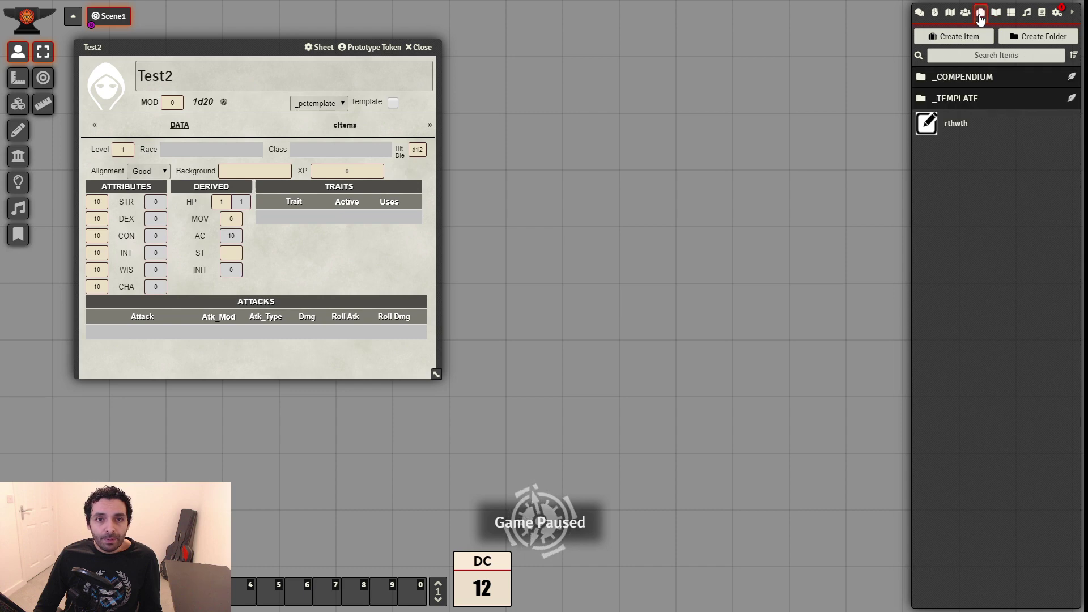
click(964, 99)
click(968, 141)
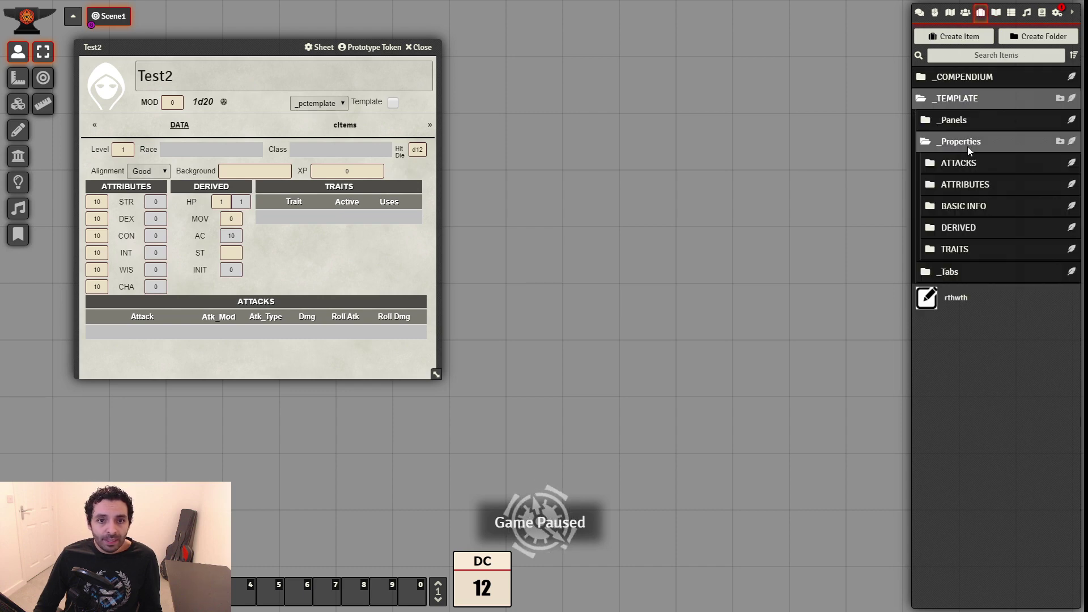
click(971, 188)
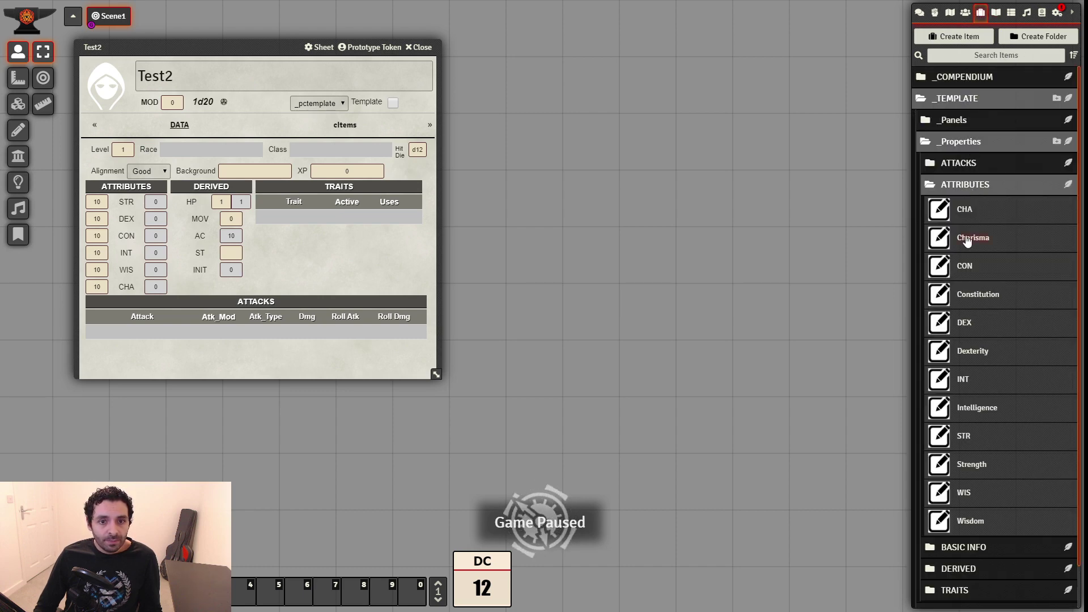
click(966, 214)
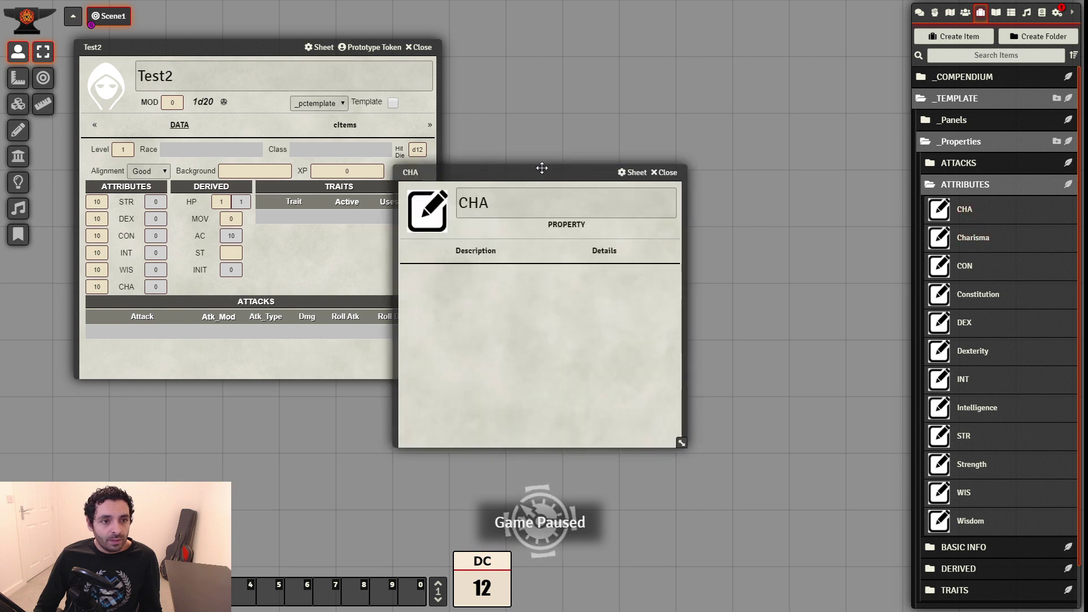
drag(542, 167, 634, 91)
click(713, 174)
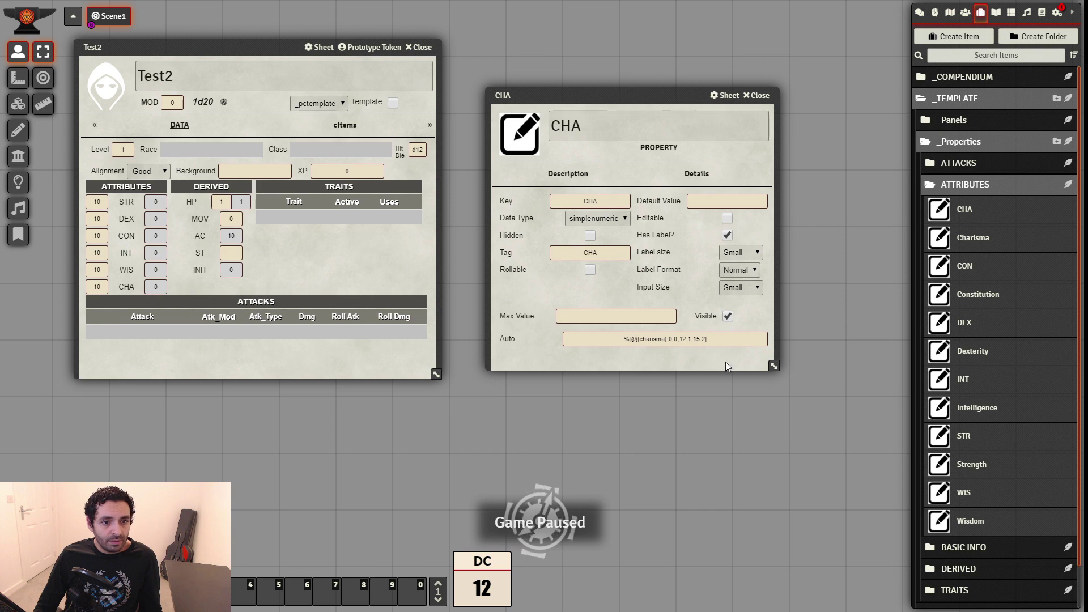
Set the CHA property's Auto formula to %[@{charisma},0:0,15:1] and close its sheet
click(687, 338)
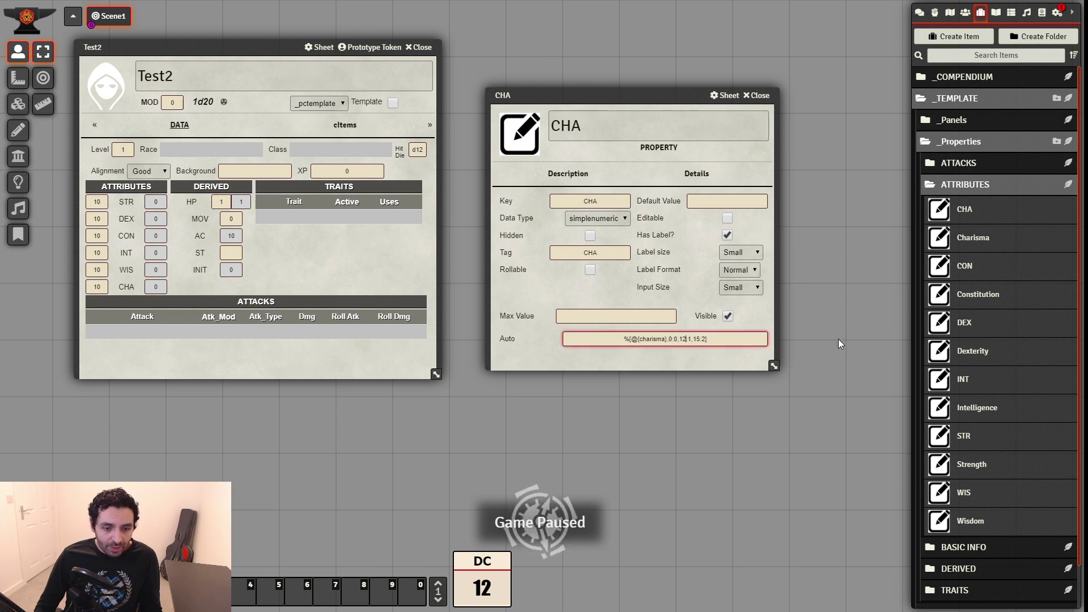
key(BackSpace)
text(5)
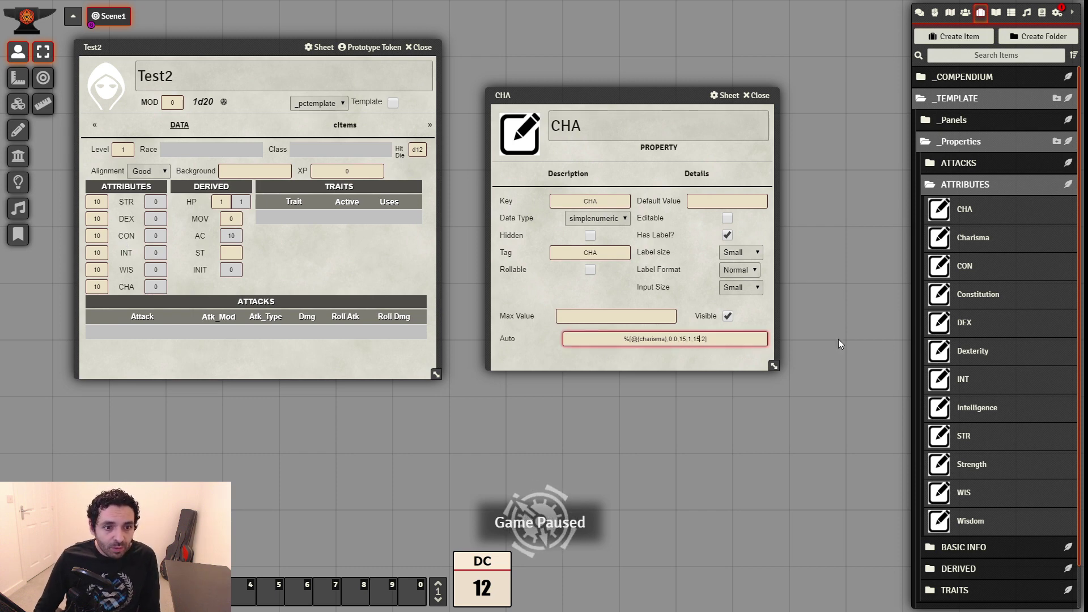
key(BackSpace)
key(BackSpace)
key(BackSpace)
key(BackSpace)
key(BackSpace)
key(BackSpace)
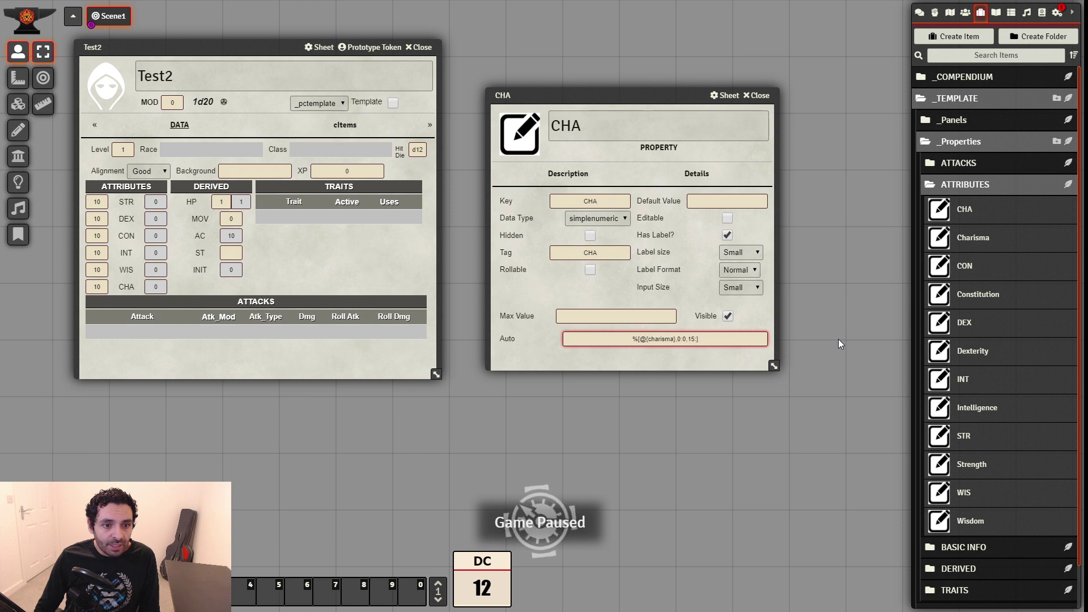
text(1)
click(719, 363)
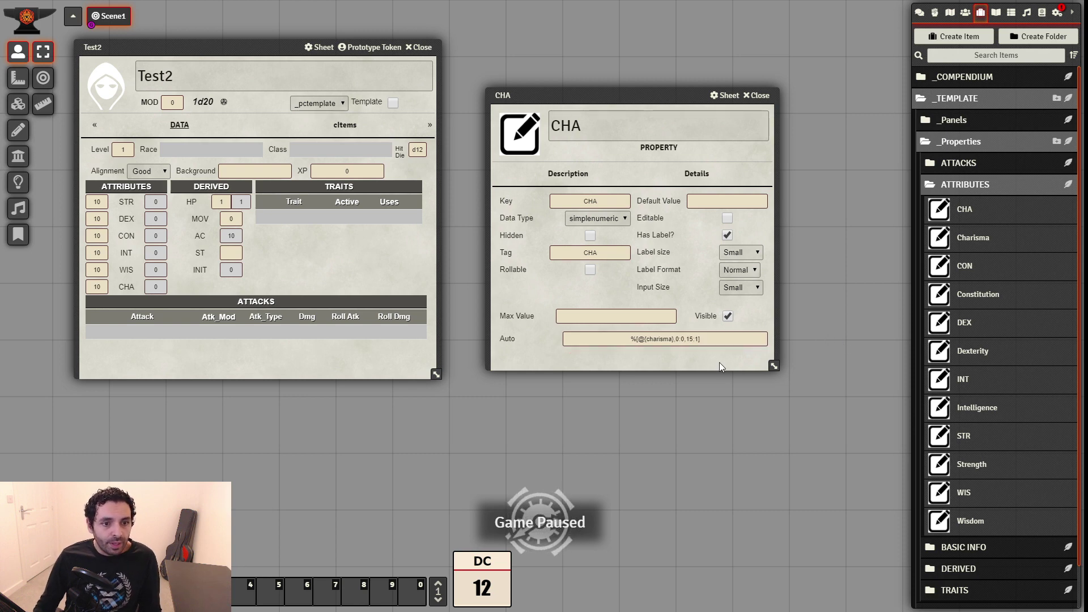
click(758, 95)
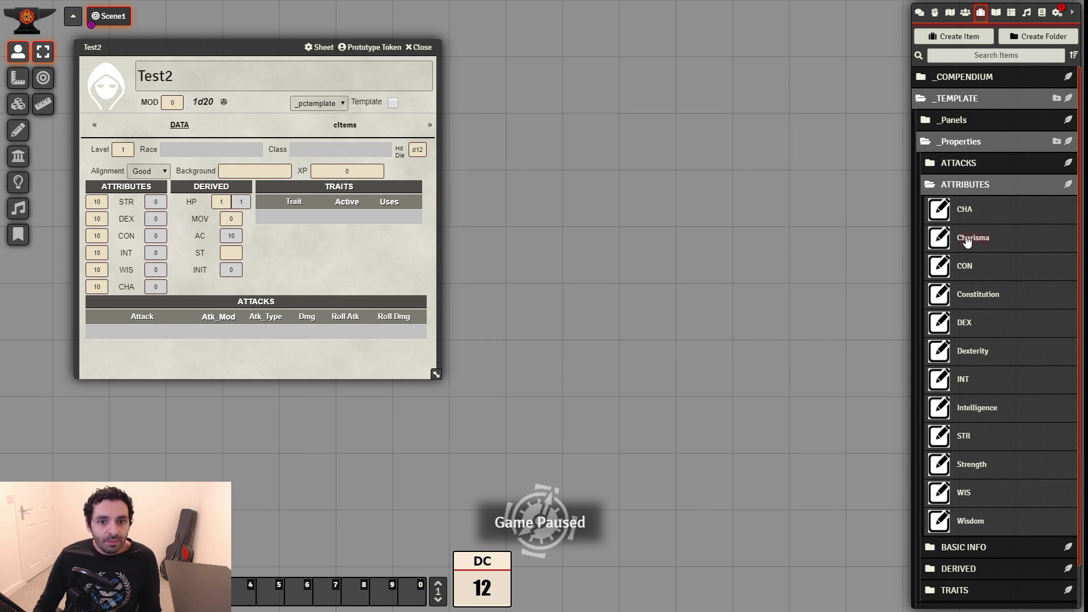
Set the CON property's Auto formula to %[@{constitution},0:0,15] and close its sheet
click(970, 275)
click(611, 251)
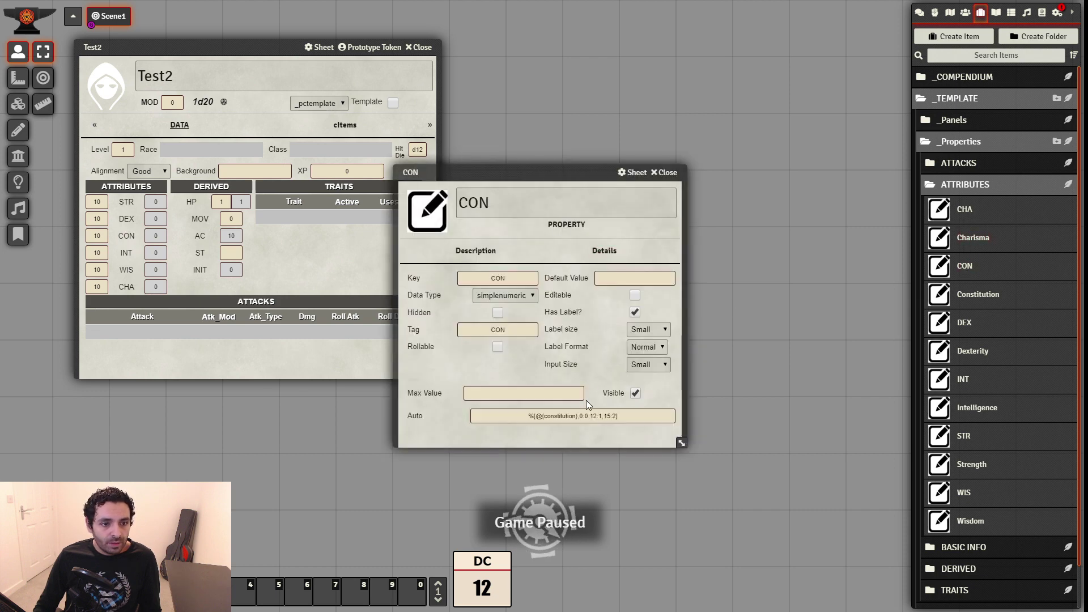
click(630, 415)
key(Left)
key(Left)
key(Left)
key(Left)
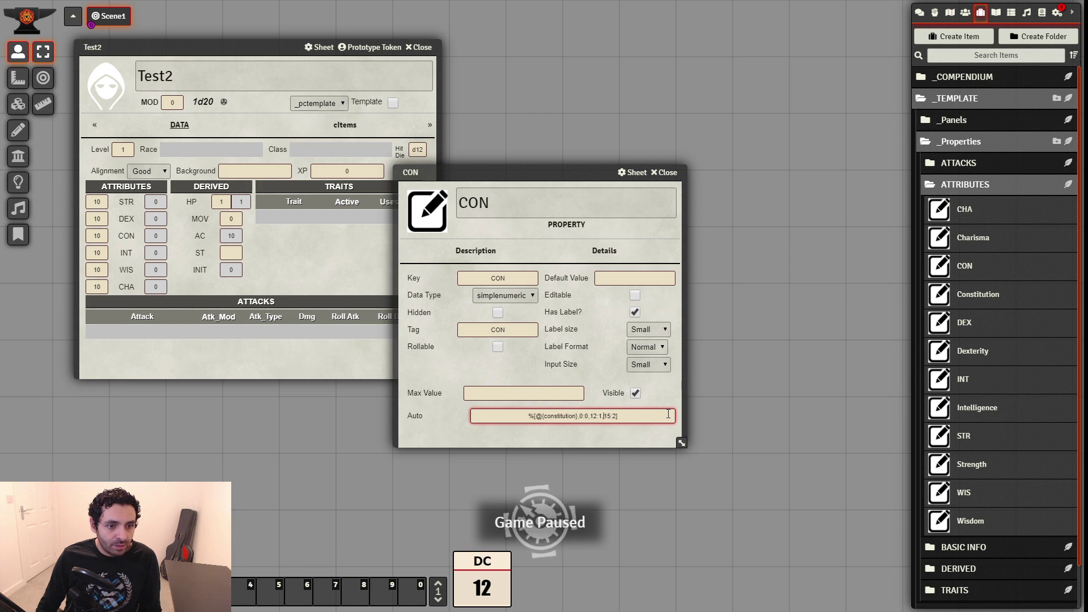
key(BackSpace)
key(BackSpace)
text(5:)
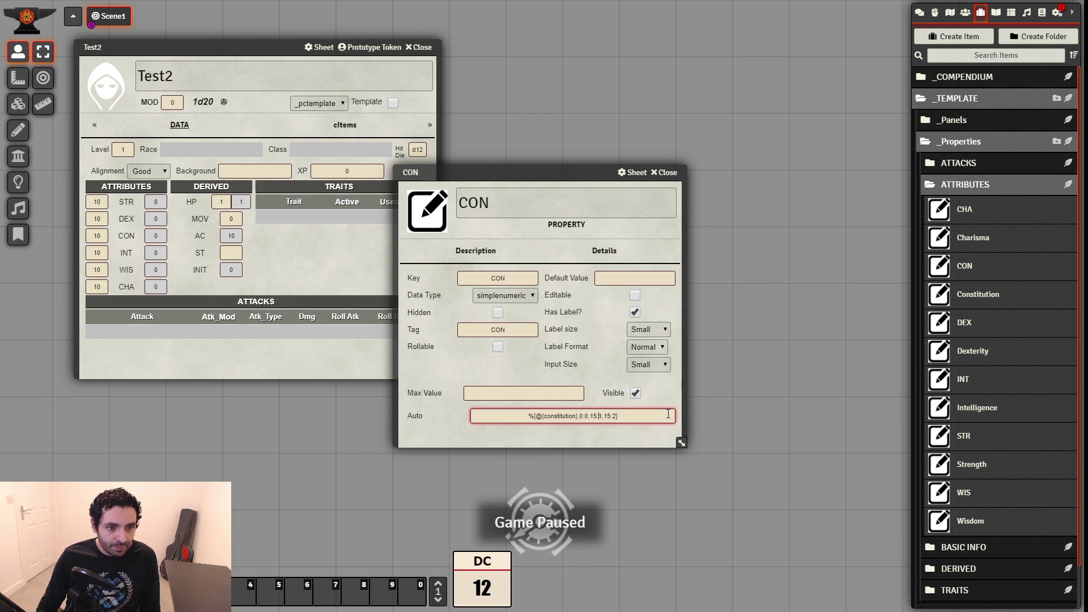
key(Right)
key(Right)
key(Right)
key(Right)
key(Right)
key(BackSpace)
key(BackSpace)
key(BackSpace)
key(BackSpace)
key(BackSpace)
key(BackSpace)
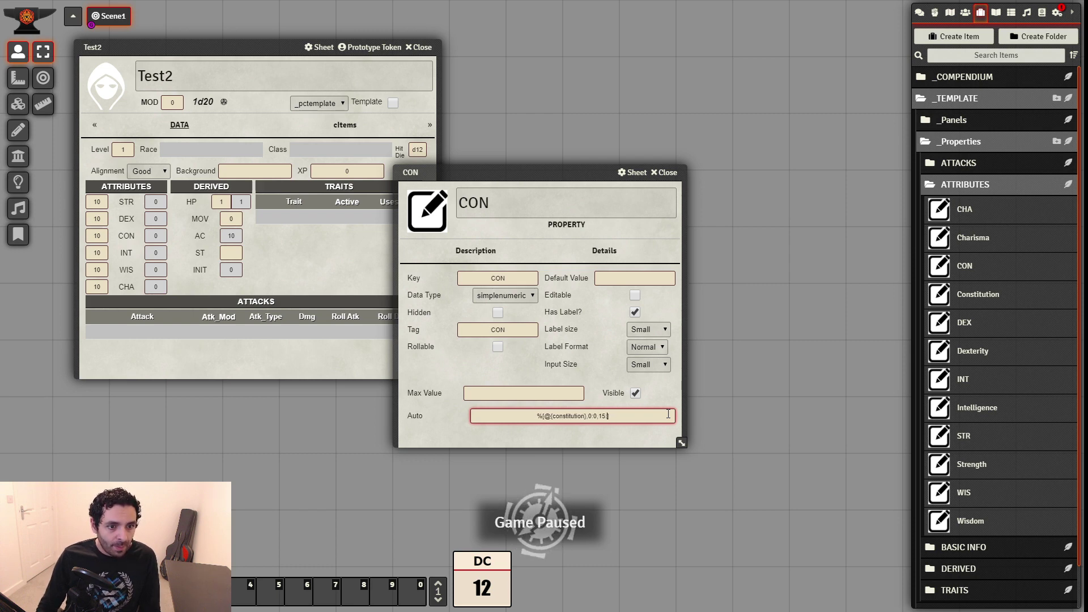
click(651, 431)
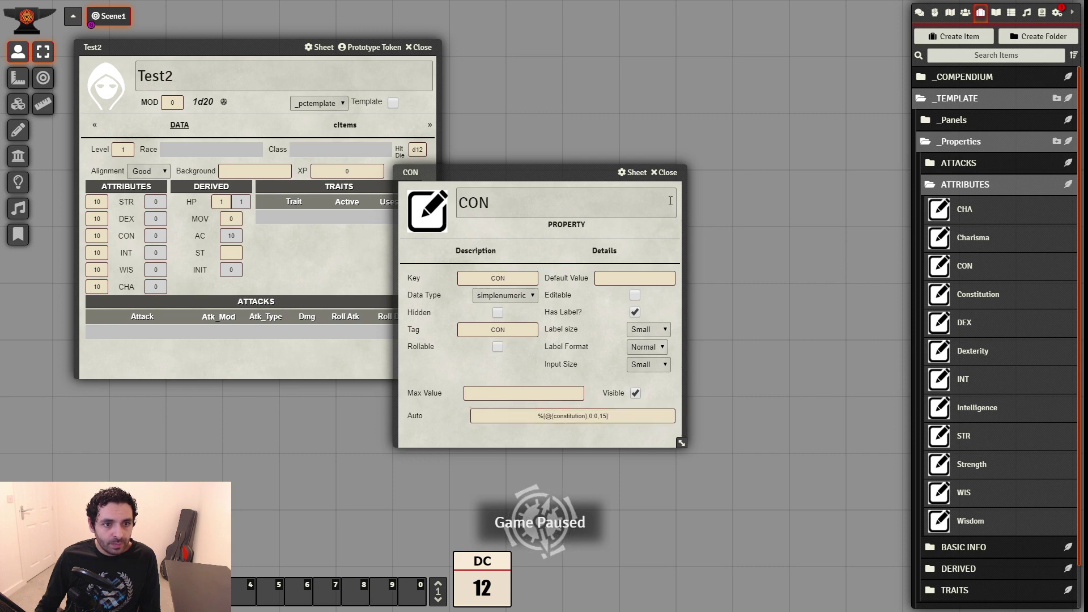
click(663, 172)
Set the DEX property's Auto formula to %[@{dexterity},0:0,15:1] and close its sheet
click(1000, 319)
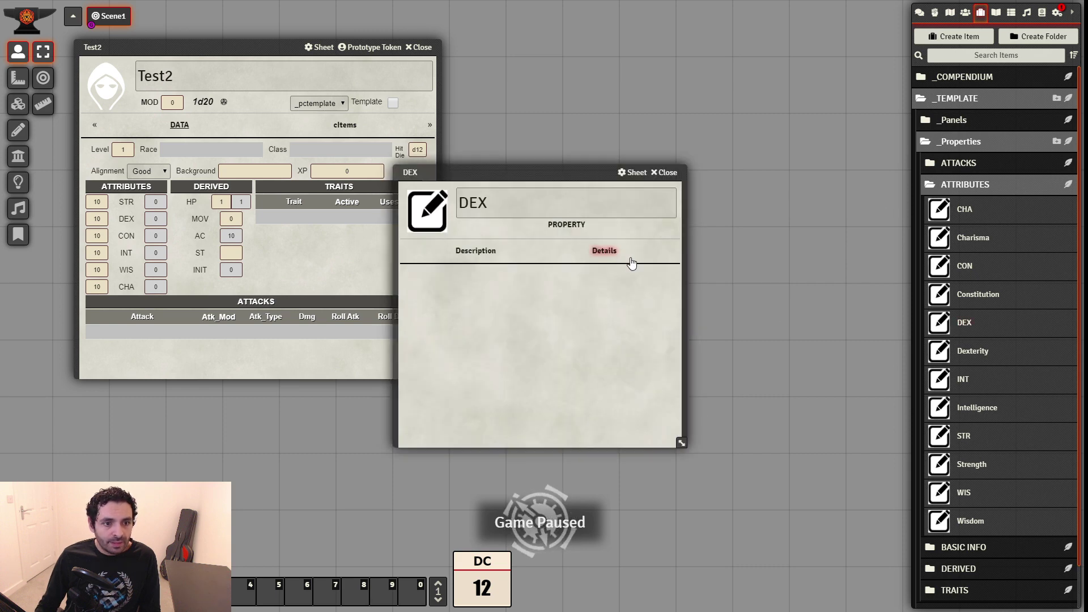
drag(613, 416, 599, 416)
key(BackSpace)
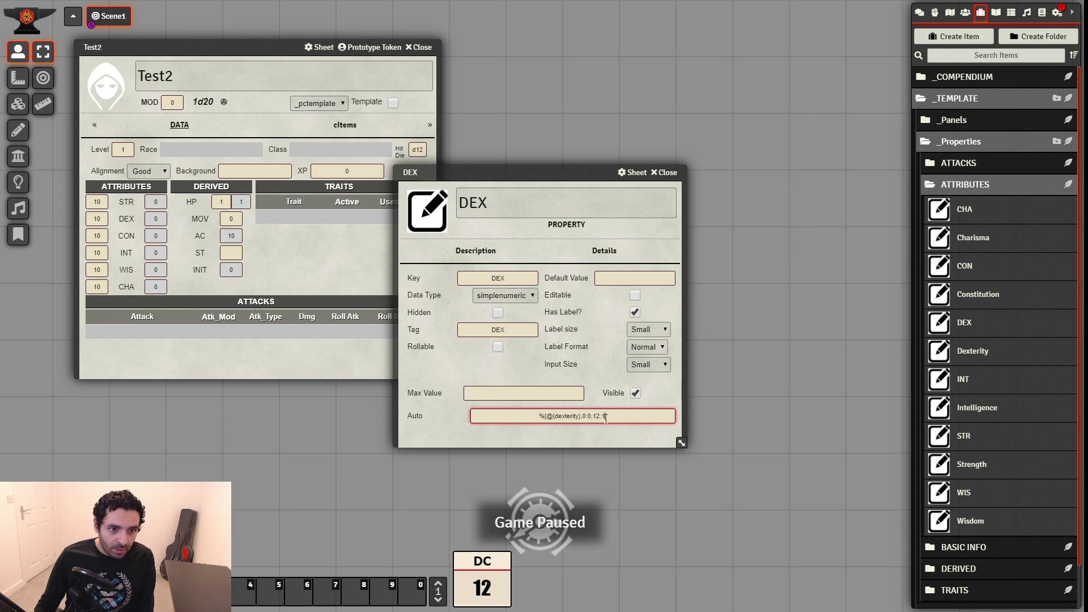
key(BackSpace)
text(5)
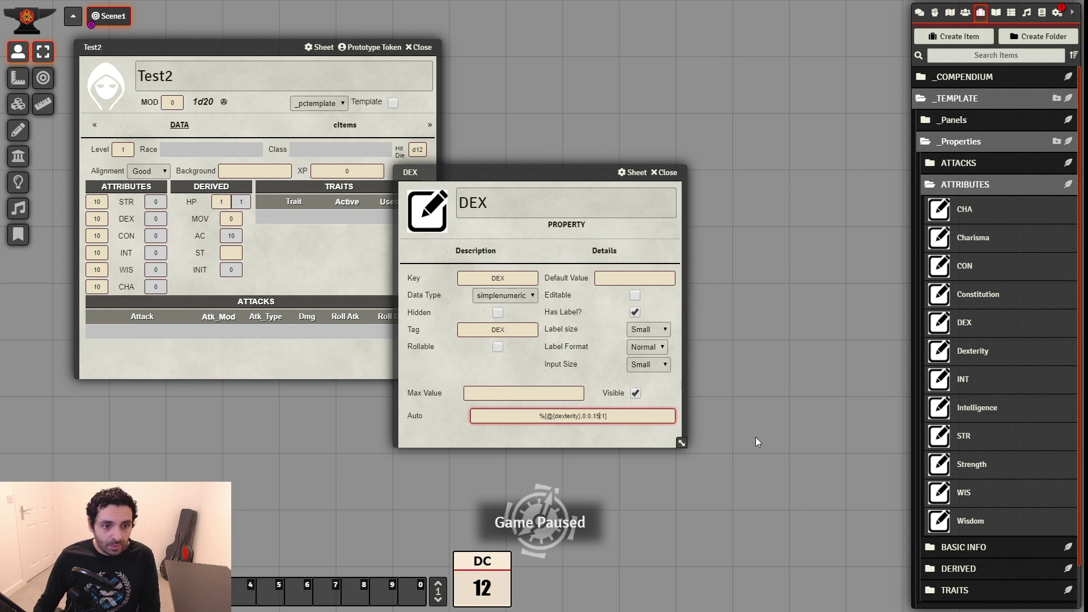
click(664, 173)
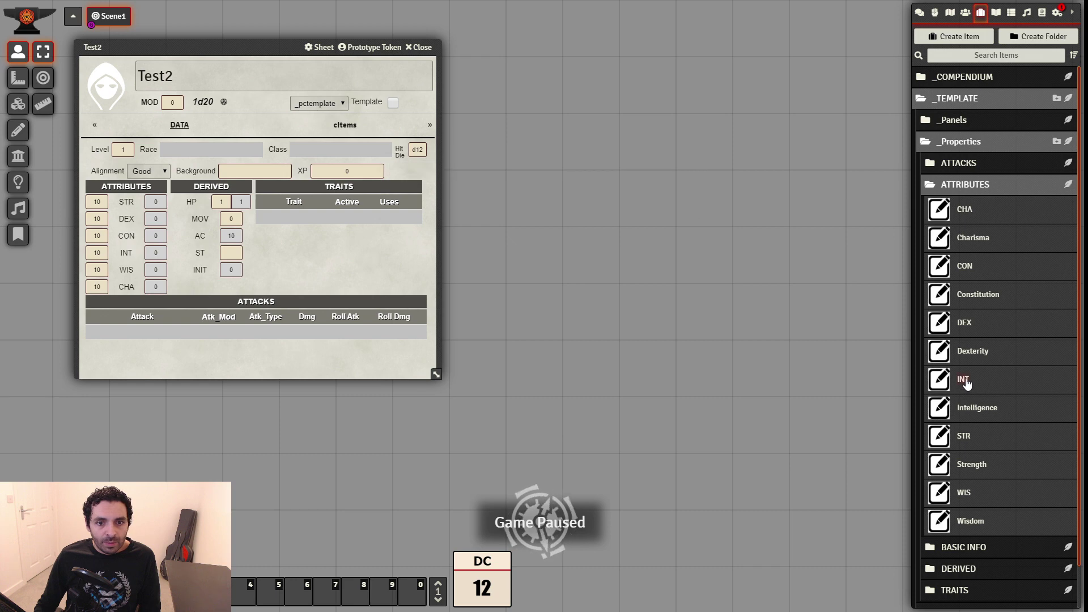
Set the INT property's Auto formula to %[@{intelligence},0:0,15:1] and close its sheet
click(957, 379)
click(603, 251)
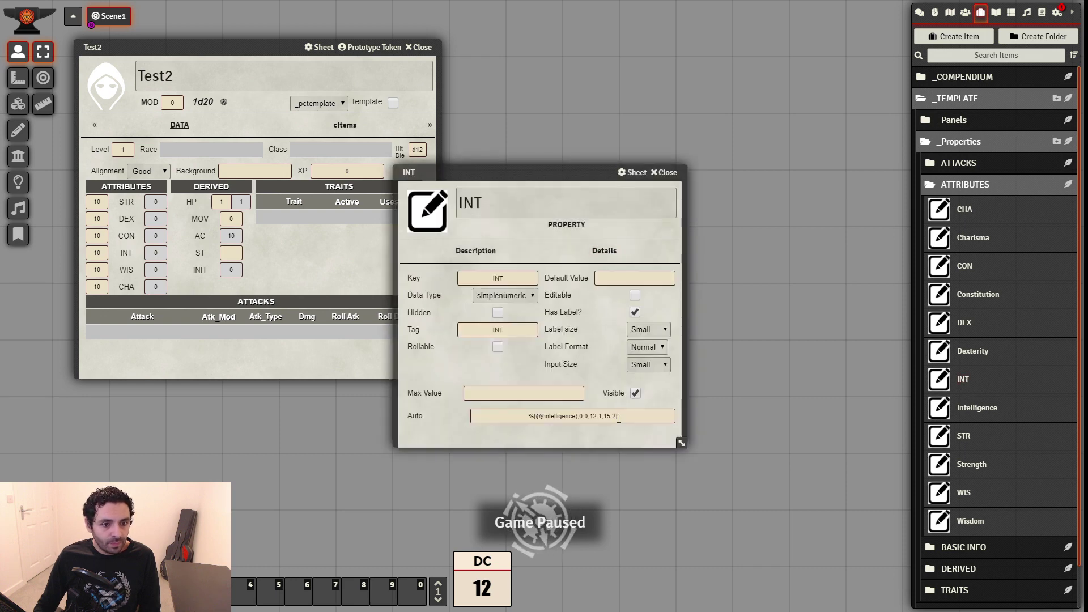
click(615, 416)
key(BackSpace)
key(BackSpace)
key(BackSpace)
key(BackSpace)
key(BackSpace)
key(BackSpace)
key(BackSpace)
key(BackSpace)
key(BackSpace)
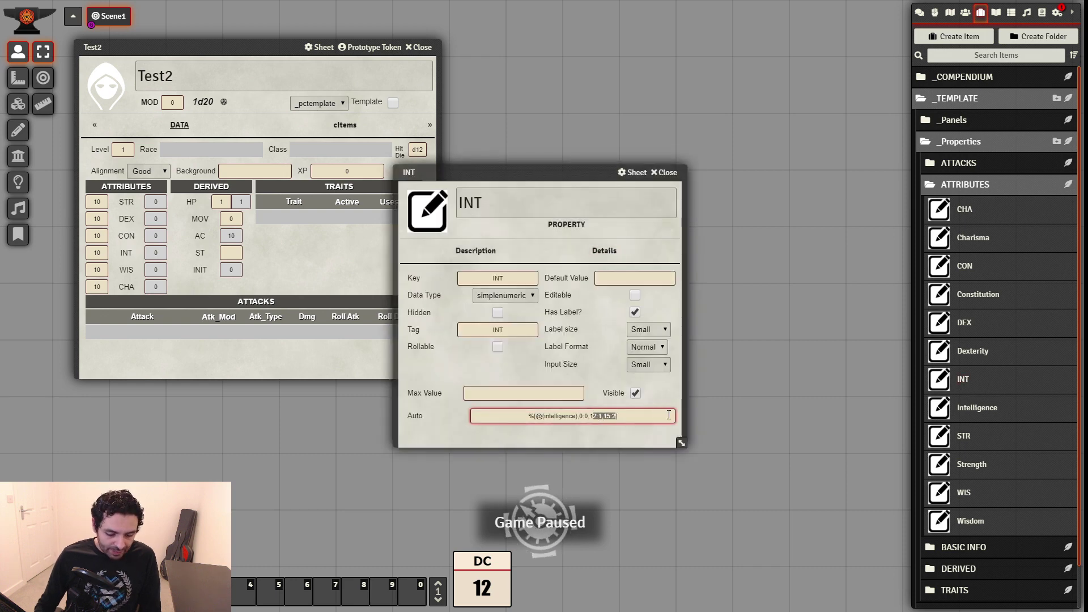
text(5:1])
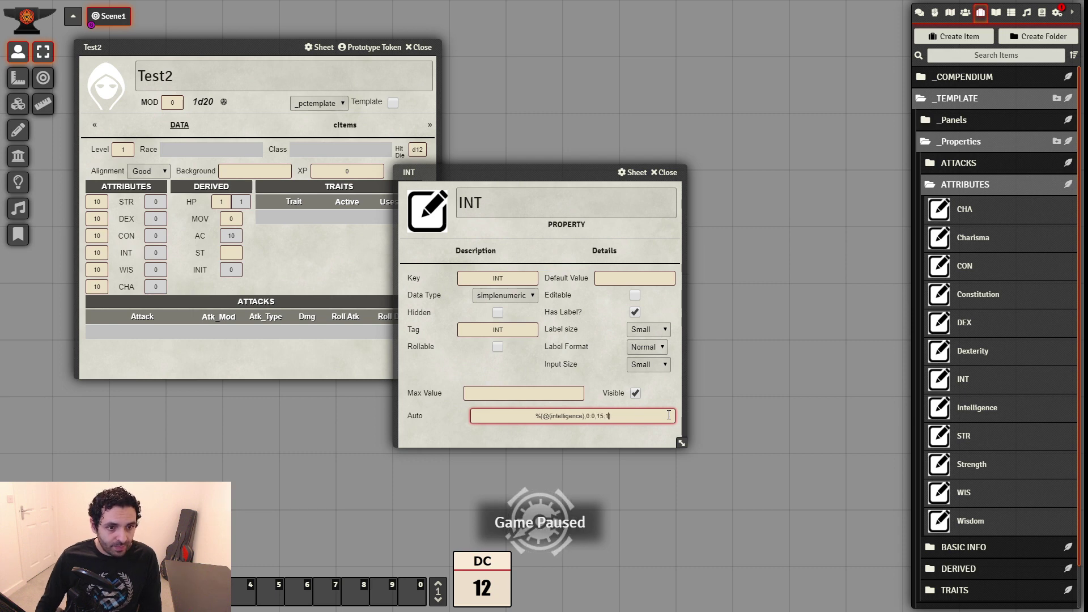
click(636, 434)
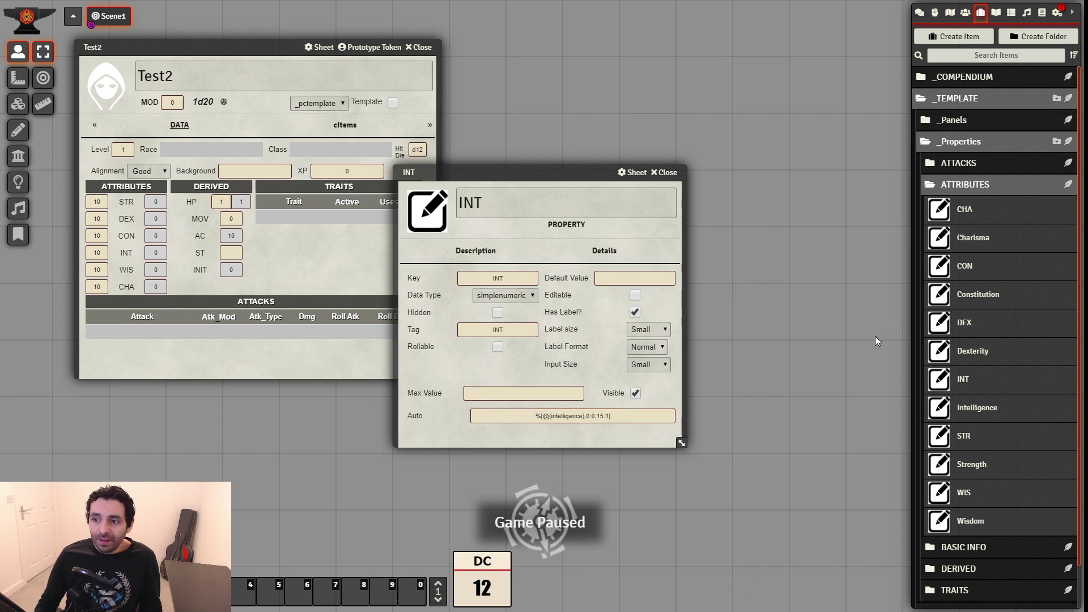
click(669, 173)
Set the STR property's Auto formula to %[@{strength},0:0,15:1] and close its sheet
click(970, 437)
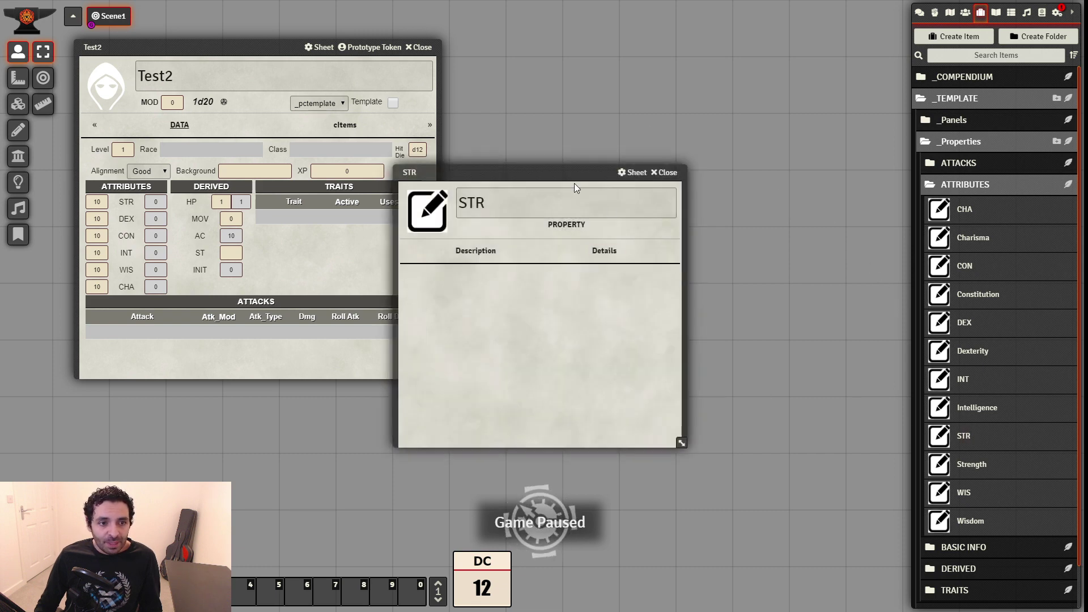
drag(524, 165, 642, 206)
click(720, 293)
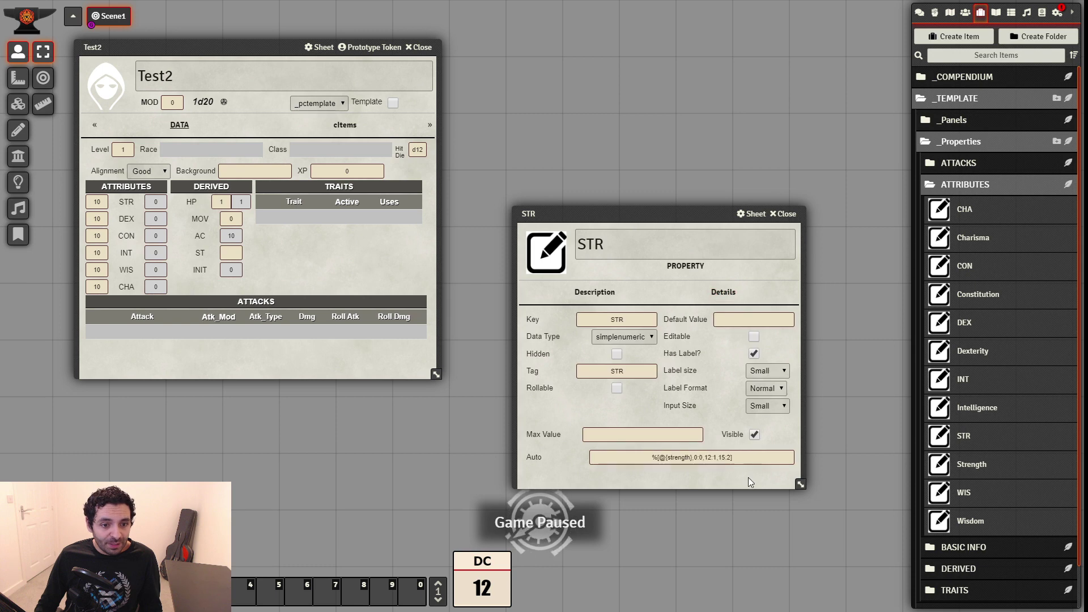
drag(727, 458, 709, 458)
key(BackSpace)
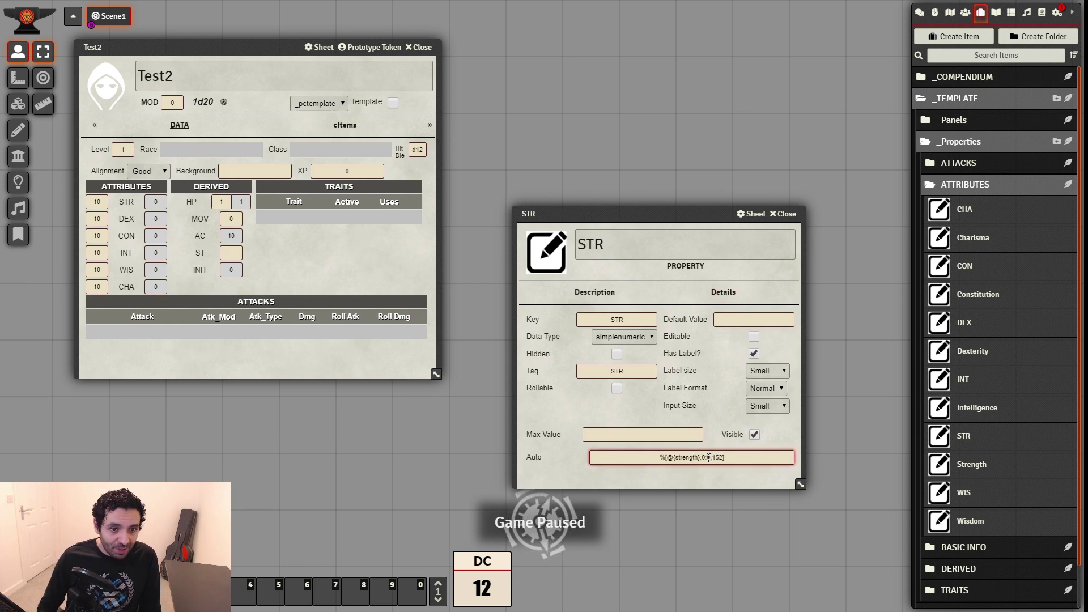
click(723, 458)
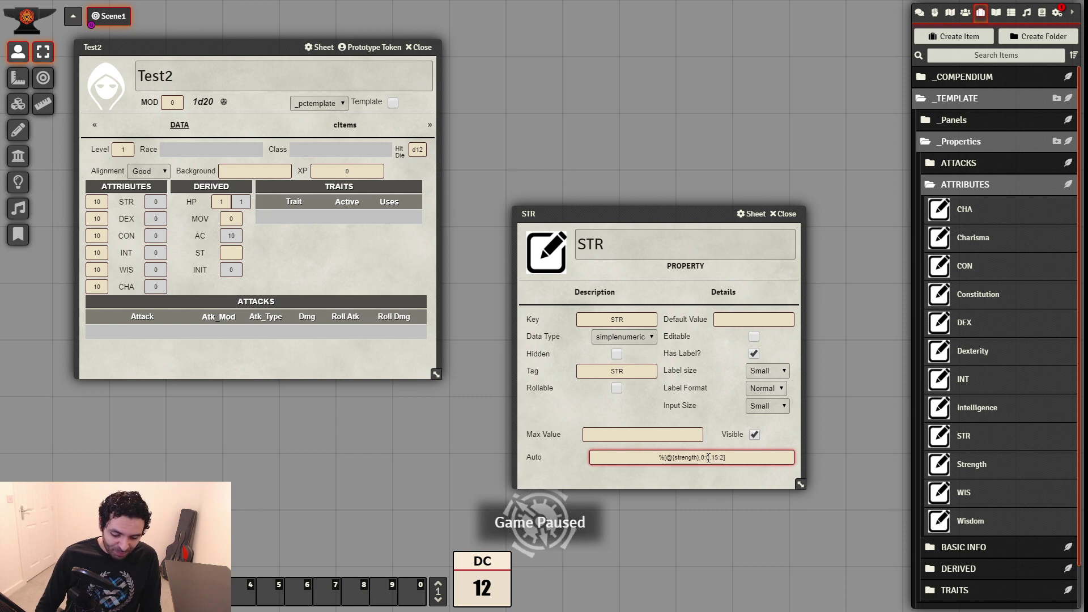
key(BackSpace)
text(1)
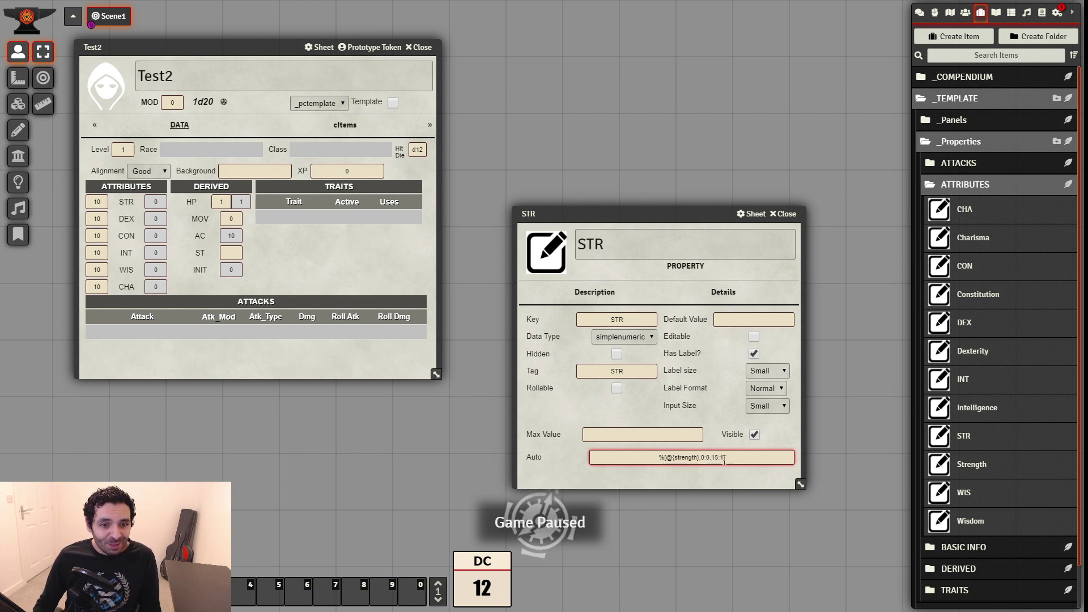
click(785, 213)
Set the WIS property's Auto formula to %[@{wisdom},0:0,15:1] and close its sheet
click(964, 492)
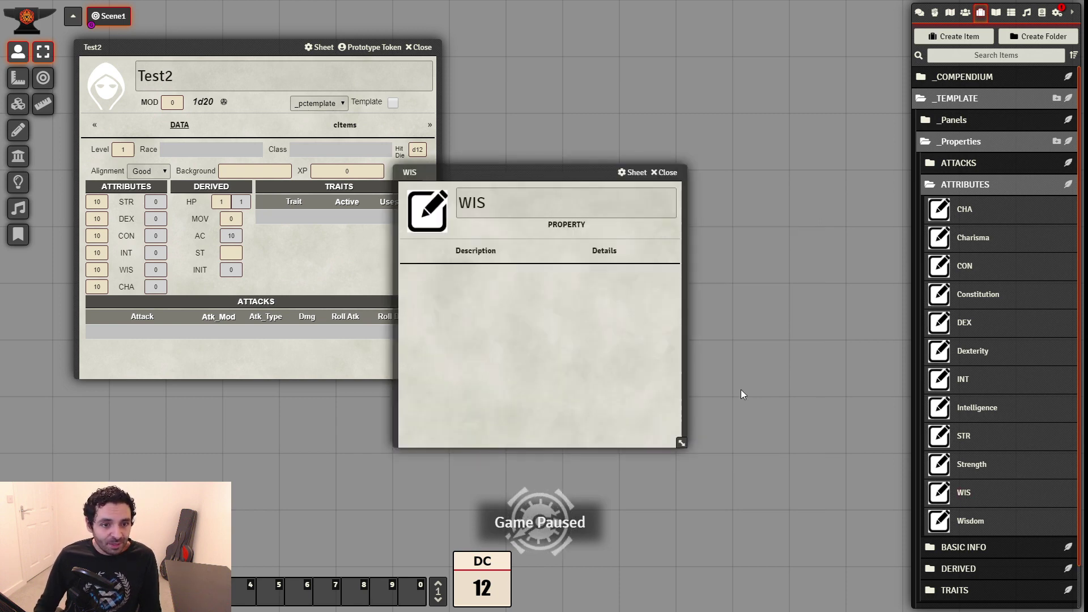
click(589, 251)
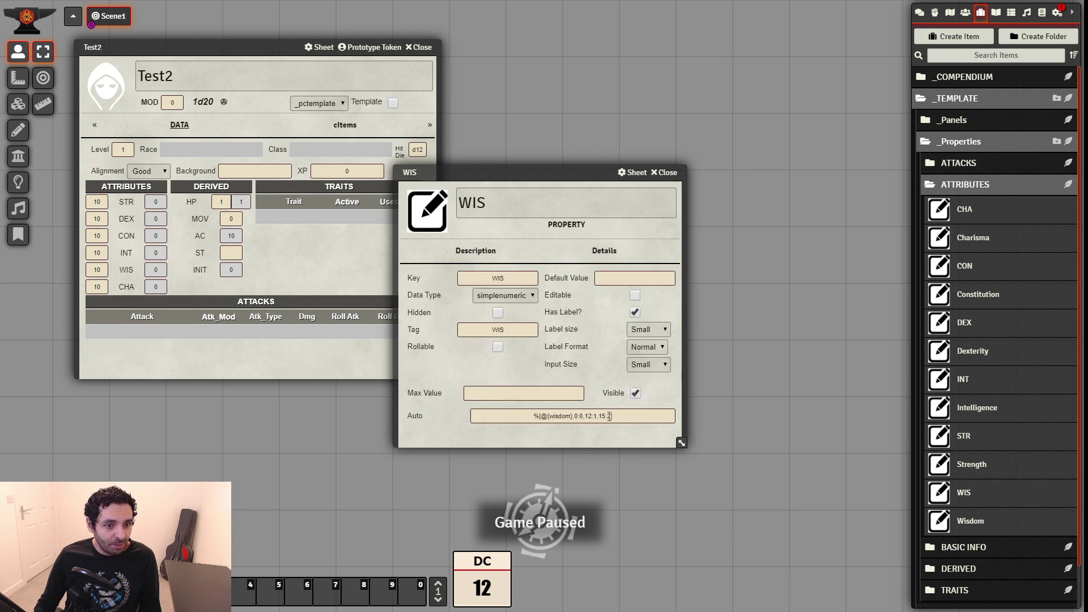
drag(613, 416, 590, 417)
text(5:1])
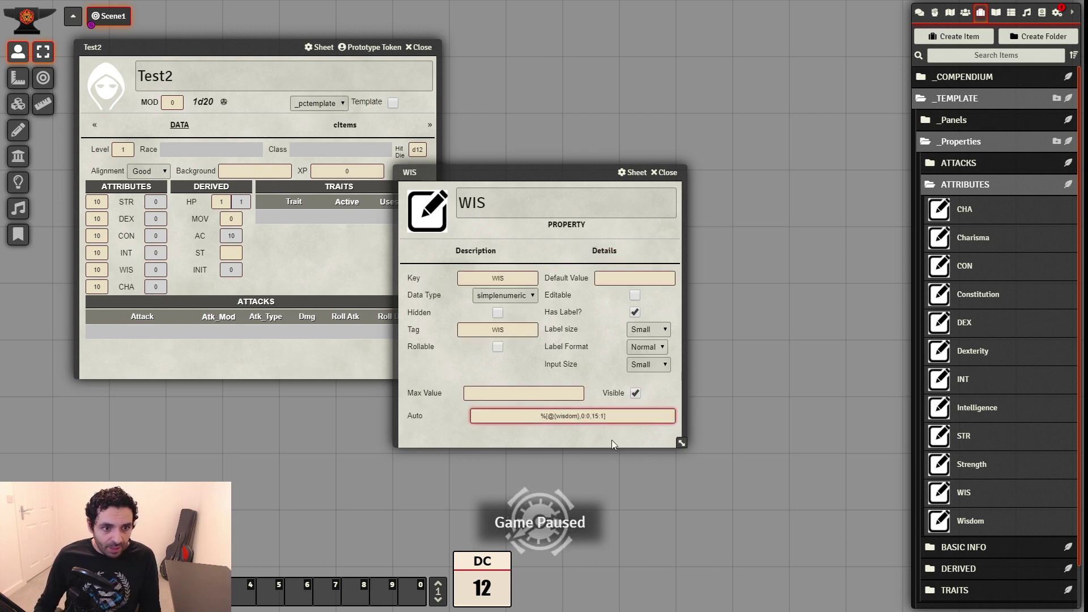
click(663, 173)
Start playing the Conversation playlist and reposition the Test2 character sheet on the canvas
click(1026, 14)
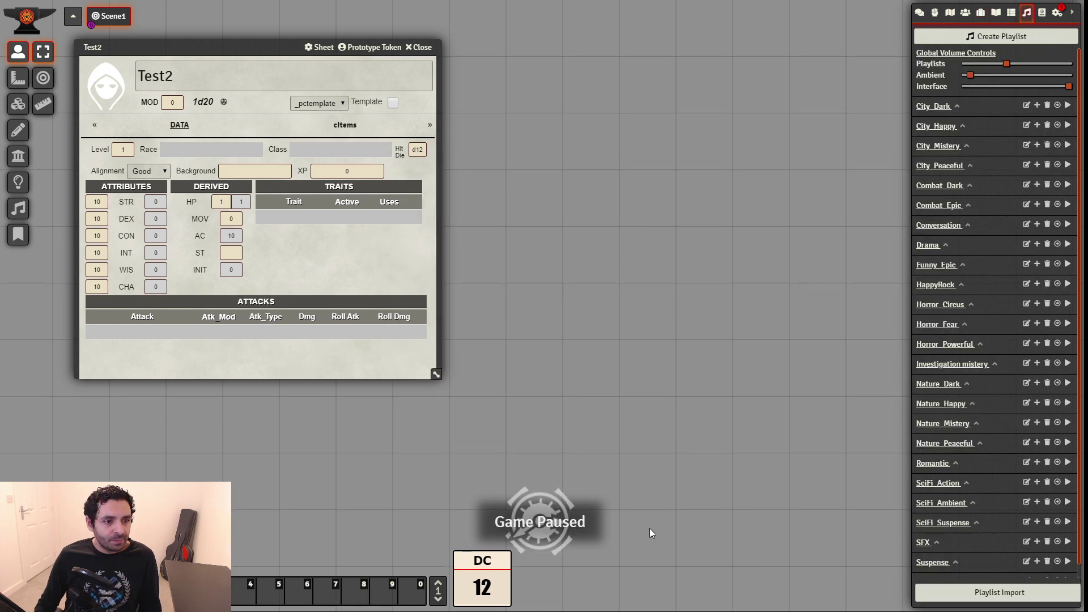
click(1067, 225)
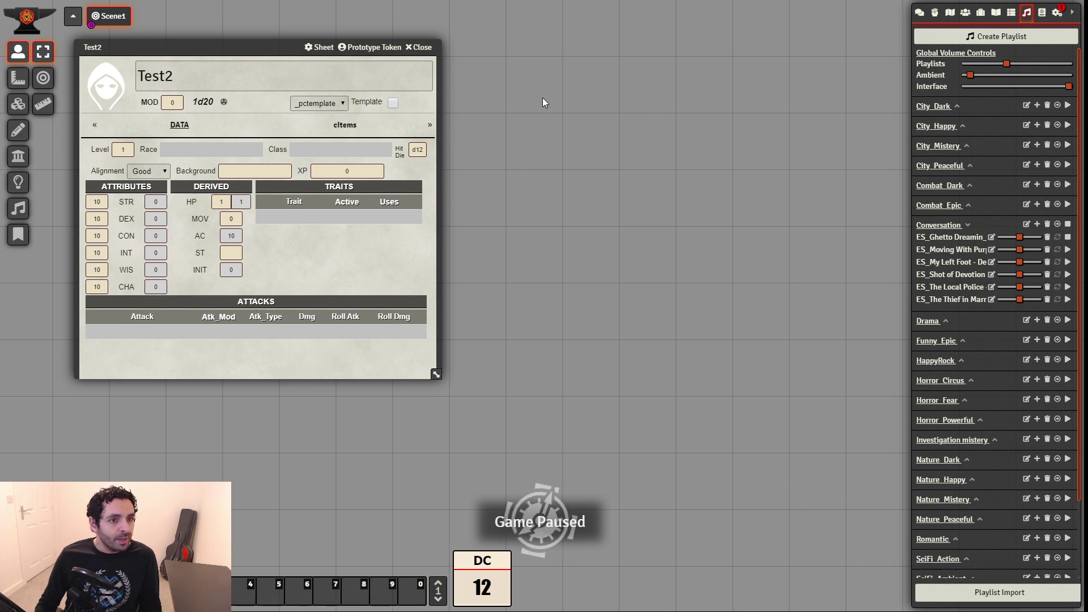
drag(231, 52, 293, 59)
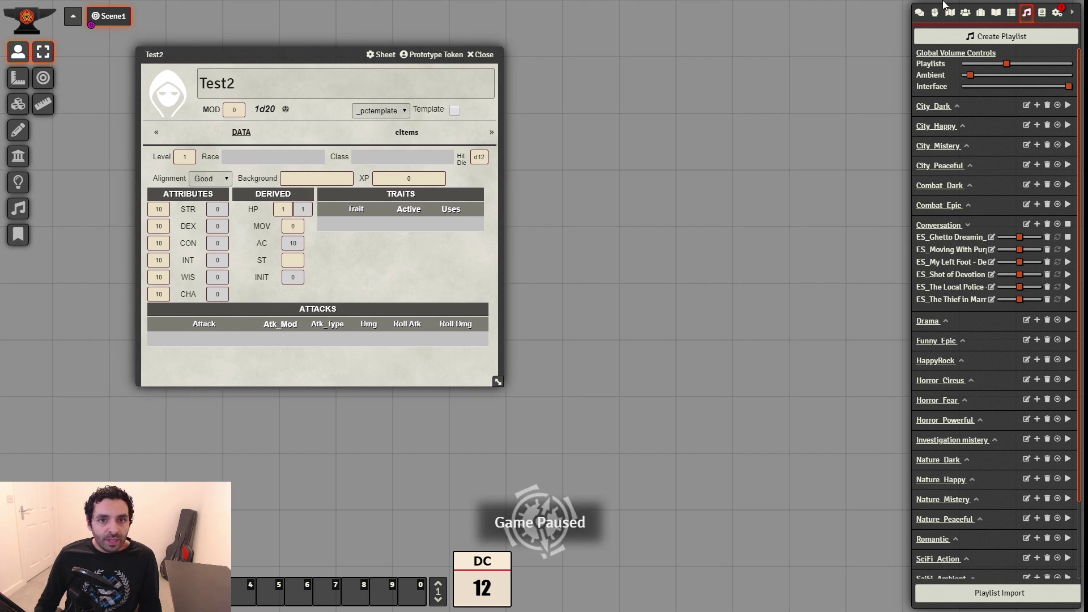
Open the Strength property from the ATTRIBUTES folder and examine its details, including the Auto field
click(980, 12)
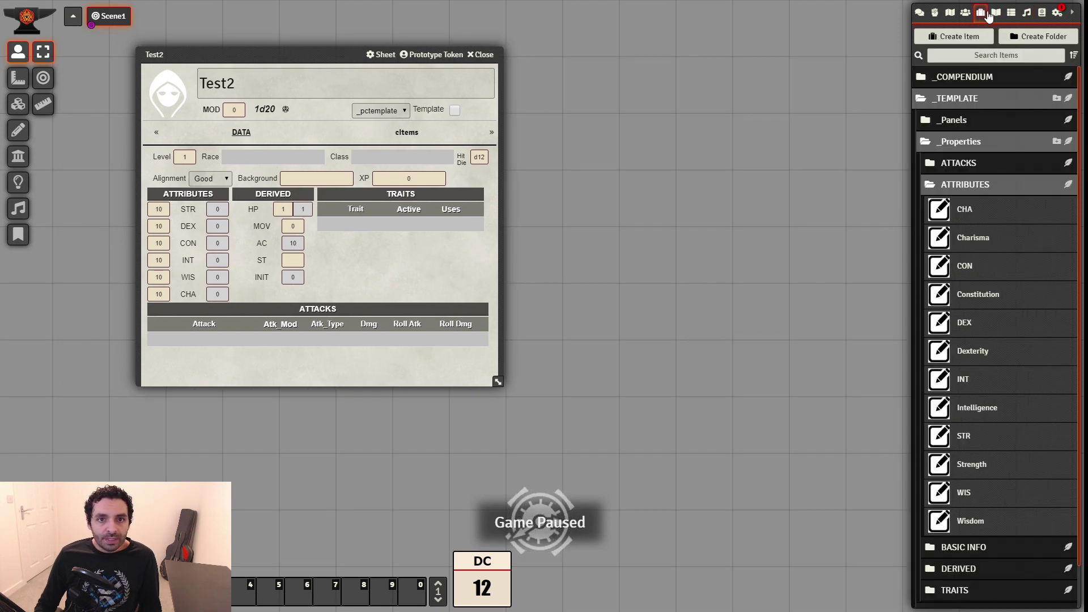
click(1002, 186)
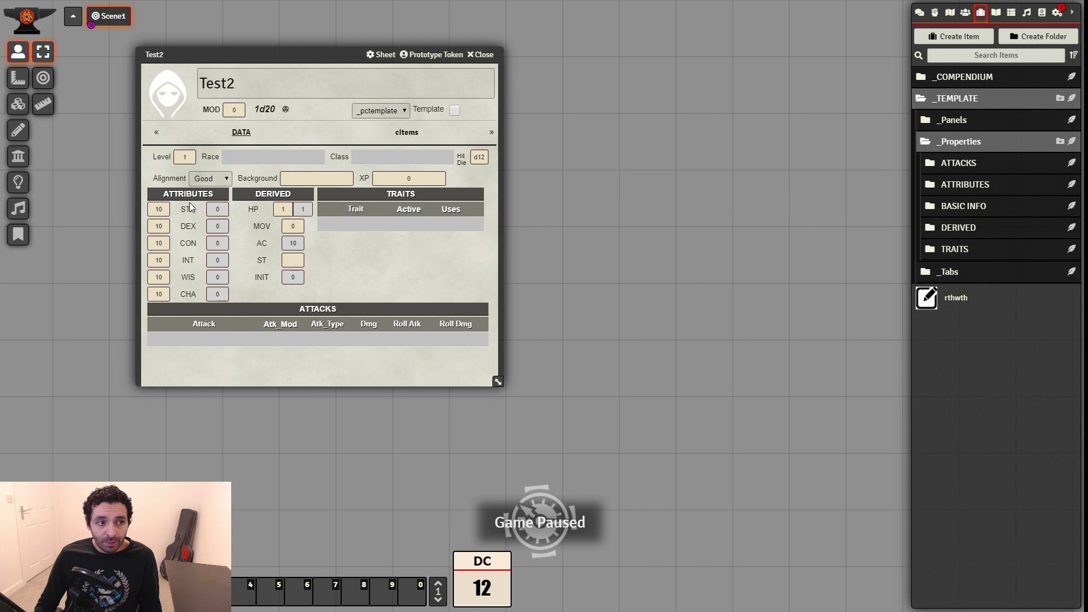
click(954, 184)
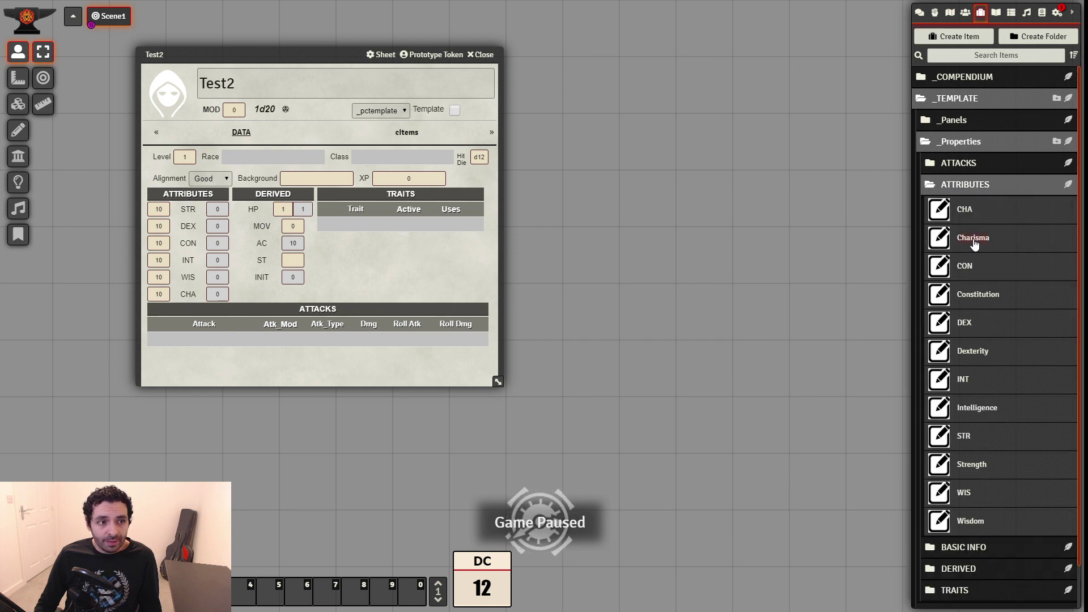
click(971, 463)
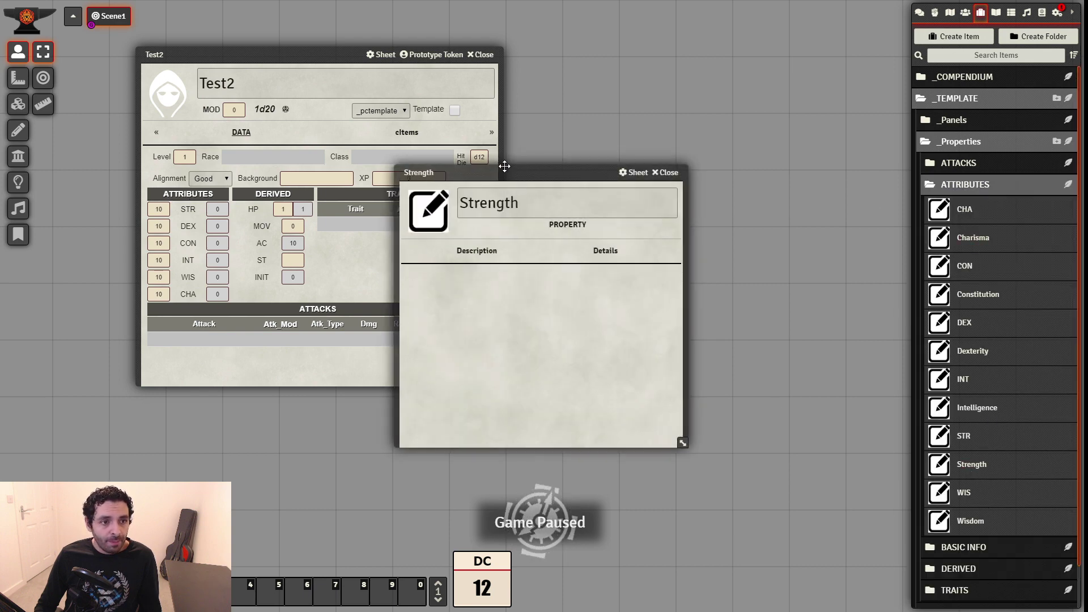
drag(520, 172, 655, 149)
click(738, 227)
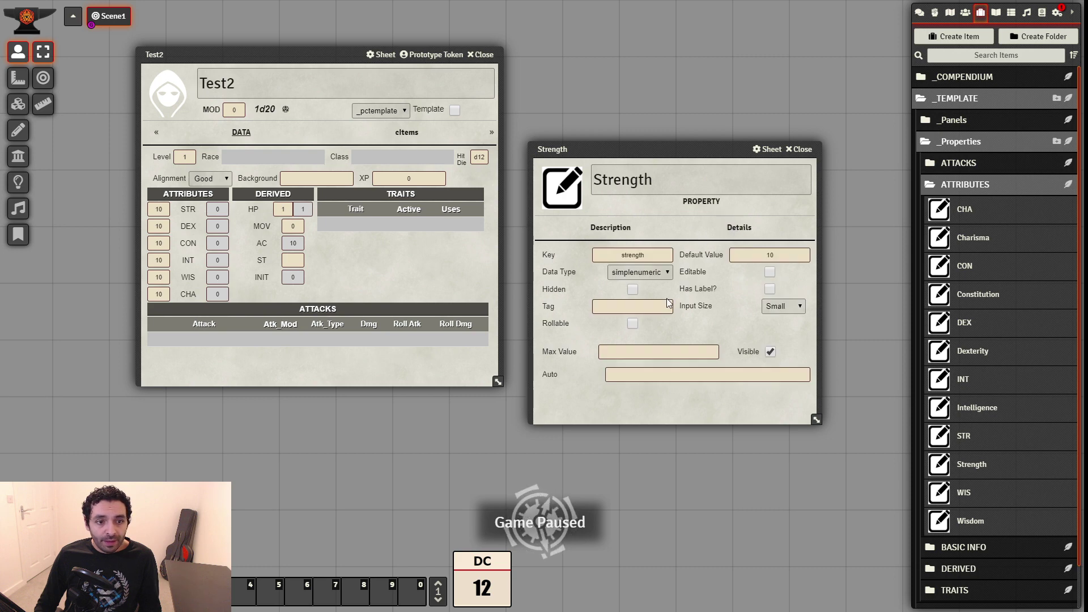
click(674, 379)
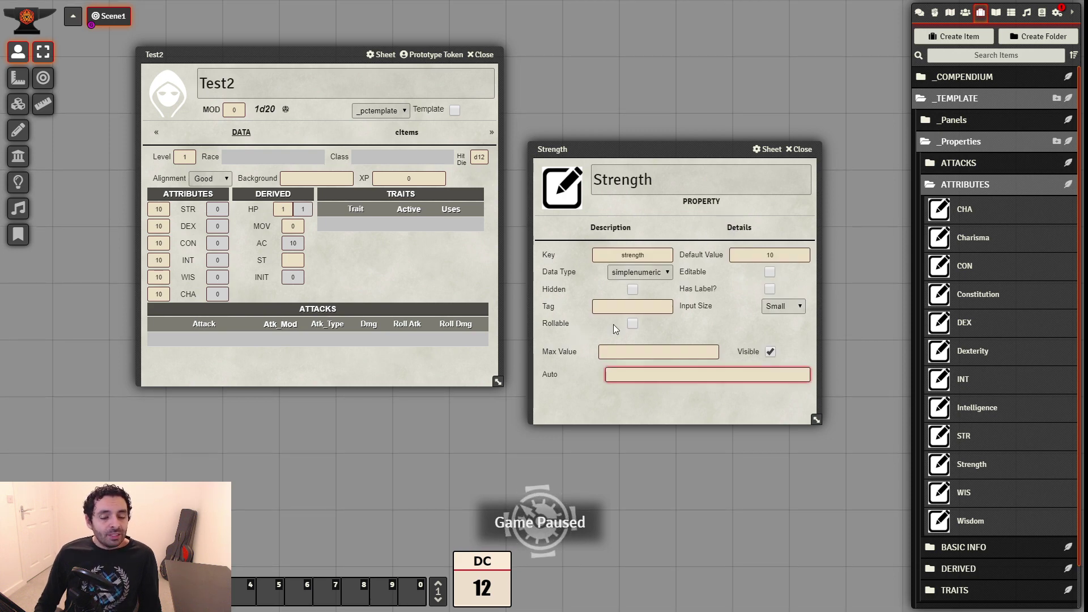
Open the OSR journal entry in a smaller window for reference to its attribute save table, and close the Strength property's sheet
click(995, 12)
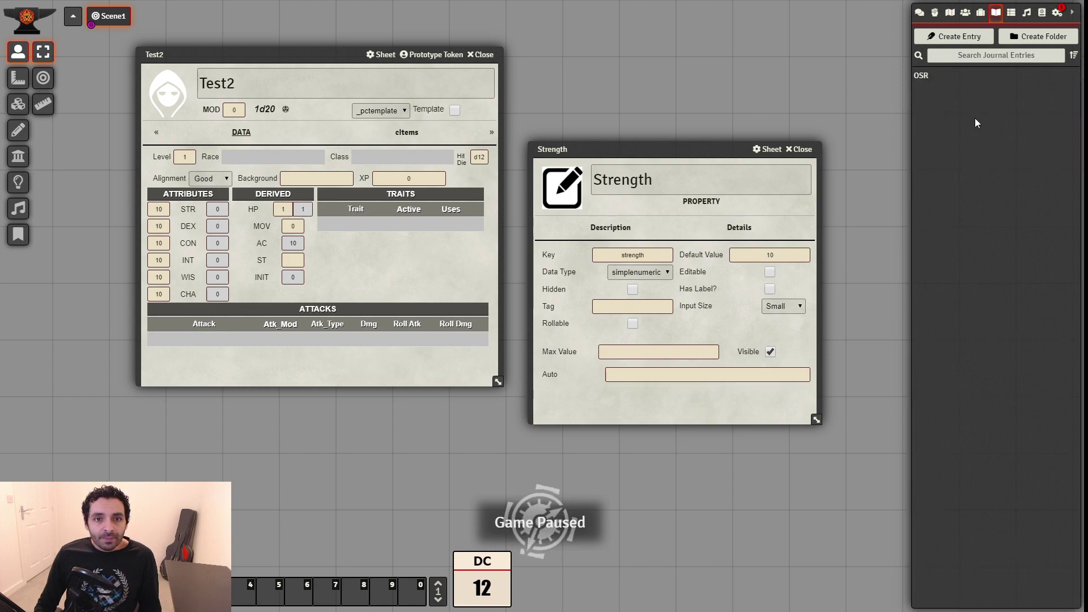
click(930, 74)
drag(1026, 595, 575, 403)
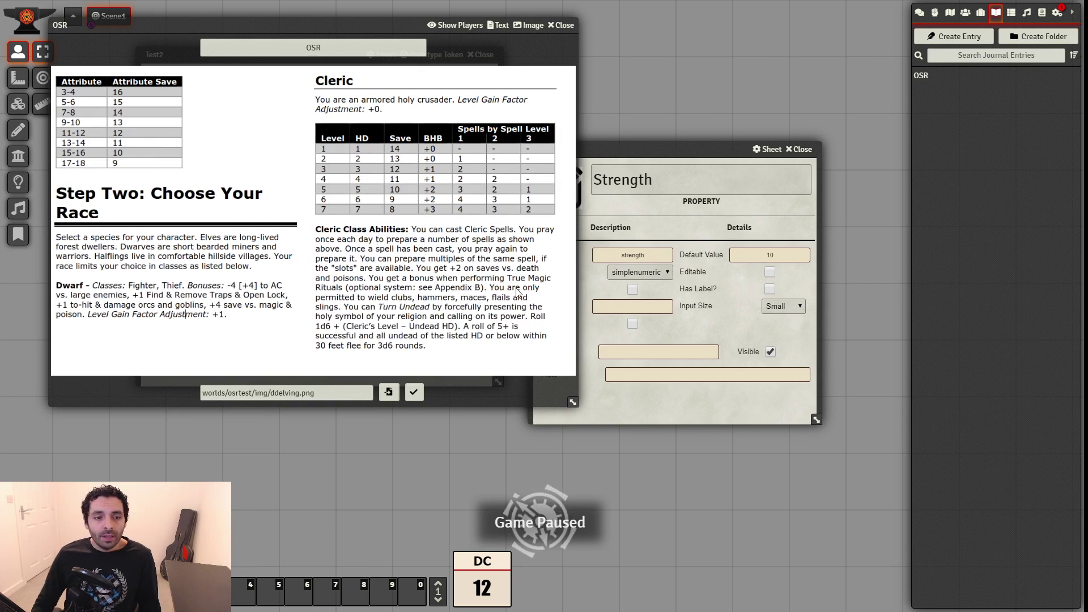
drag(659, 154, 720, 206)
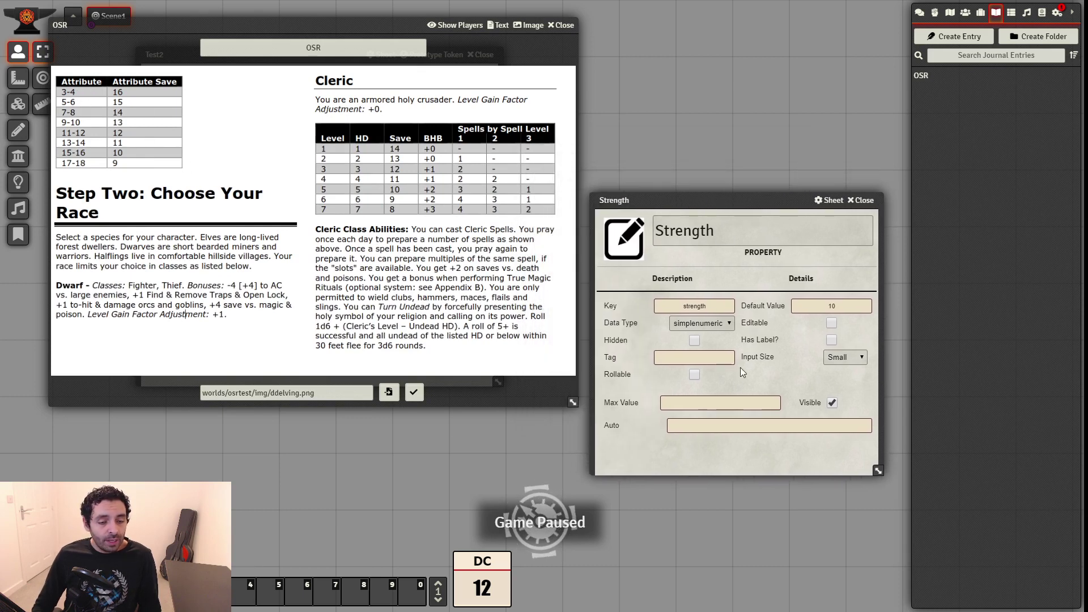
click(737, 424)
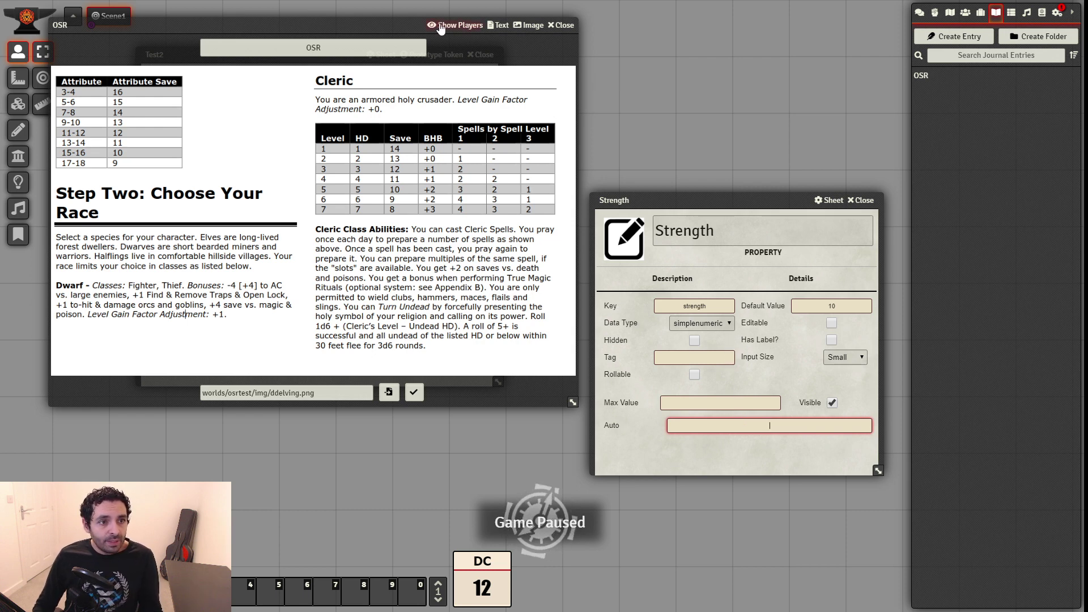
click(401, 149)
click(864, 201)
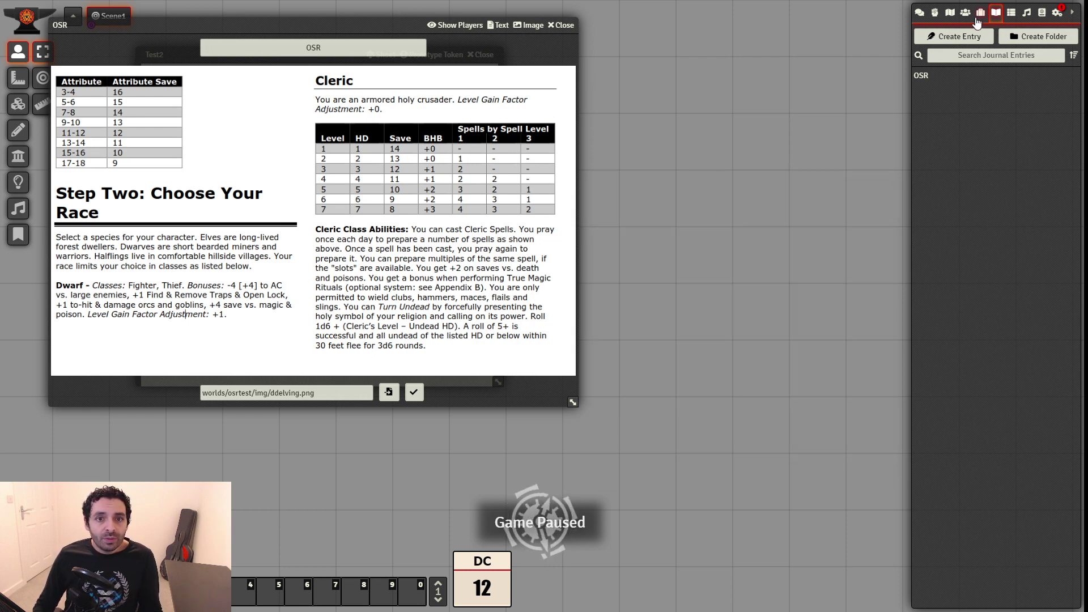
Make the STR property rollable with Roll Name "Strength Roll" and Roll ID "strength"
click(980, 12)
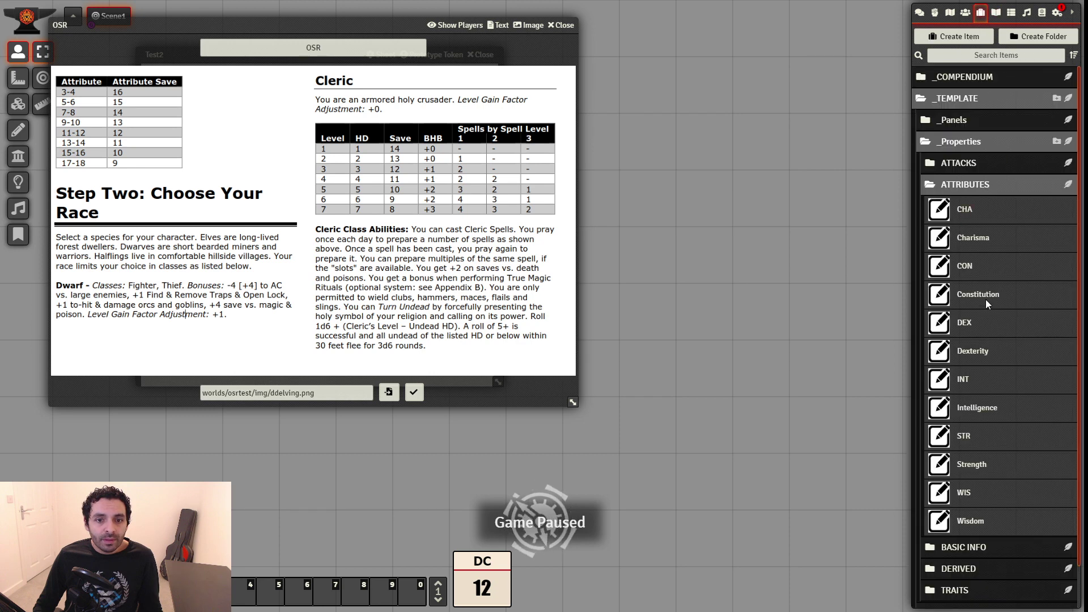
click(963, 438)
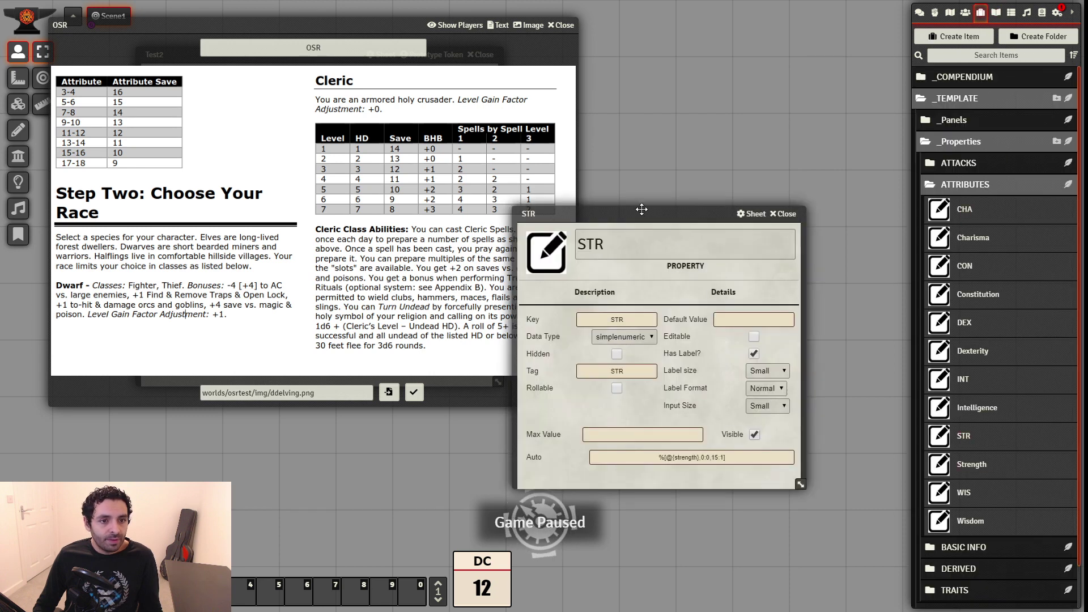
drag(639, 211, 704, 150)
click(681, 328)
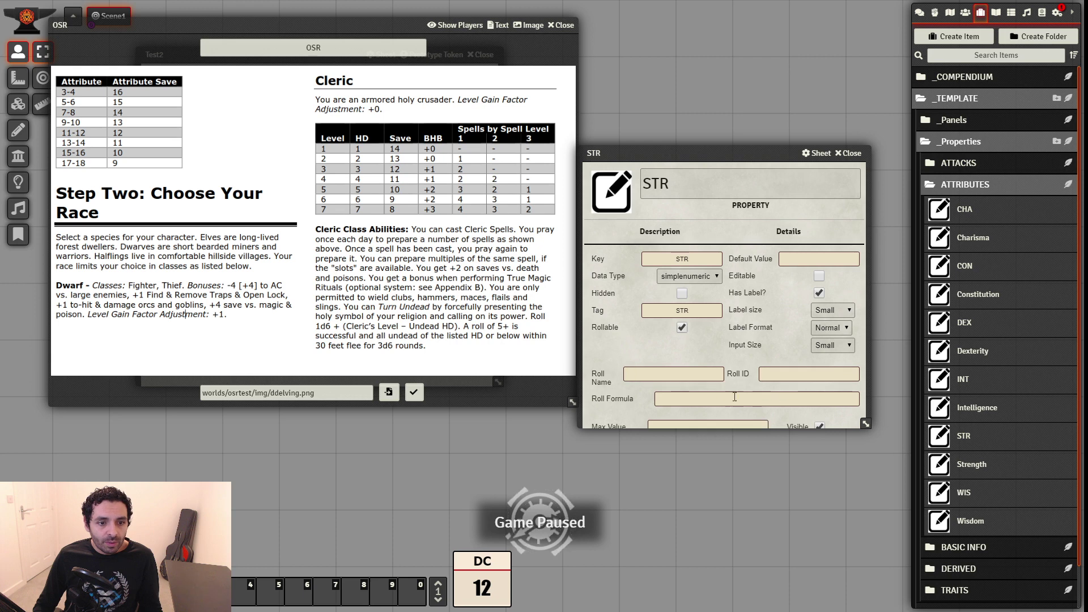
click(666, 373)
text(S)
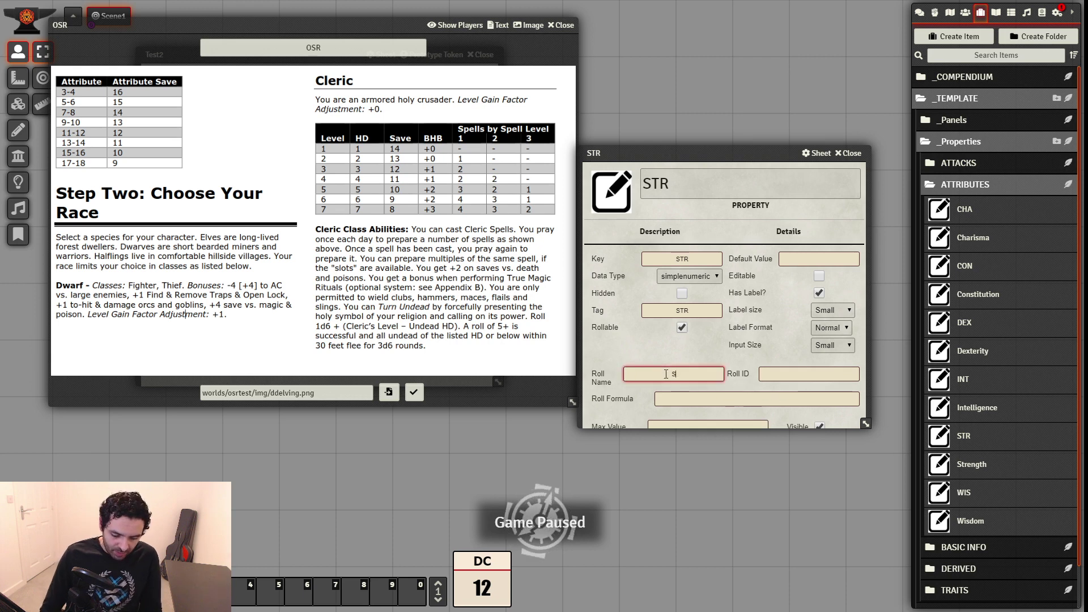
text(trength Rol)
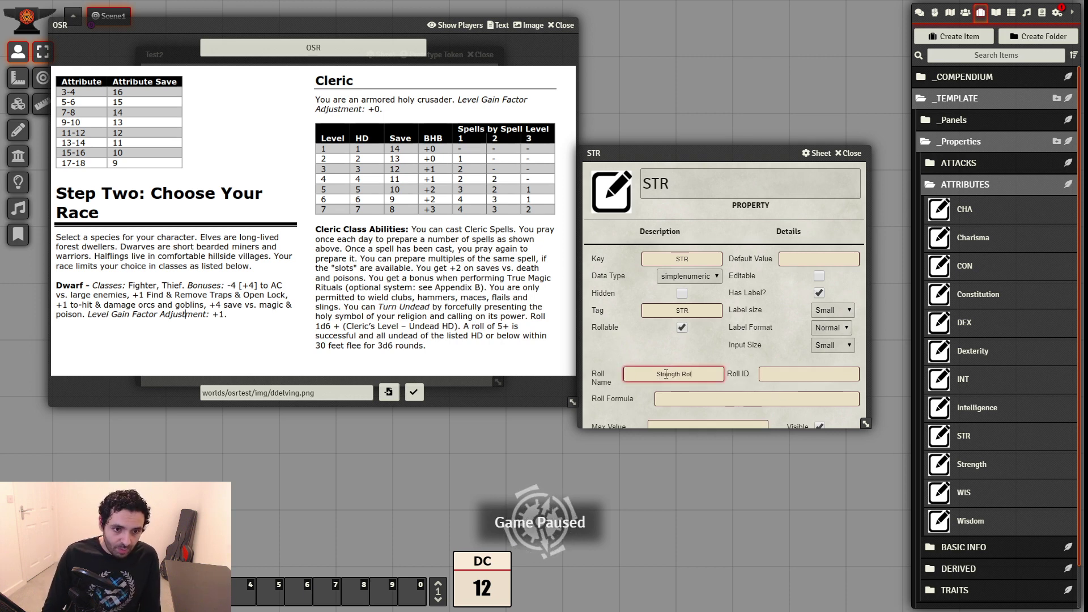
text(l)
click(806, 374)
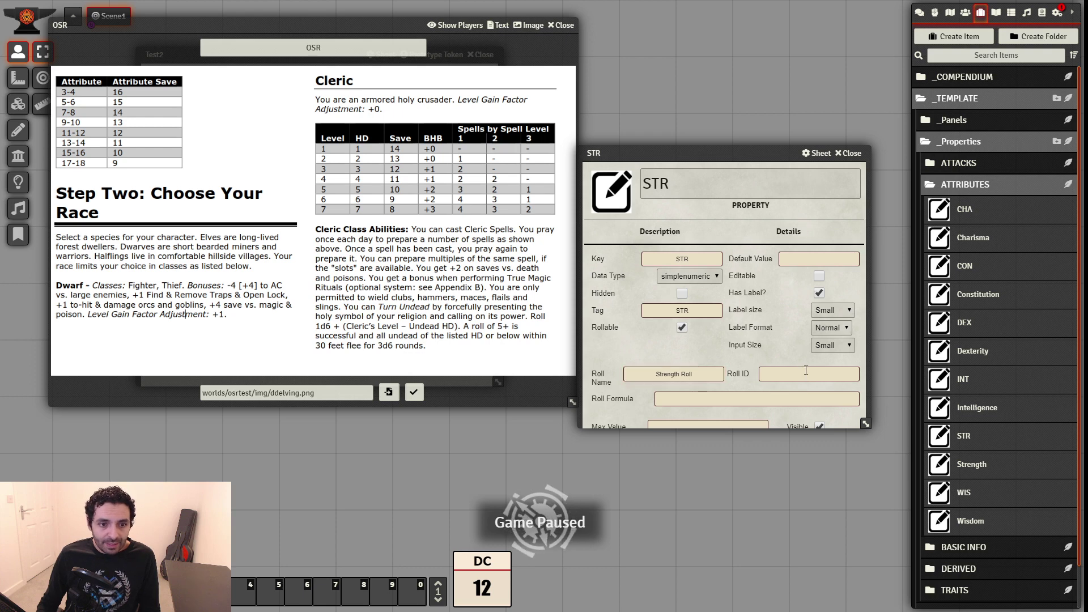
text(strength)
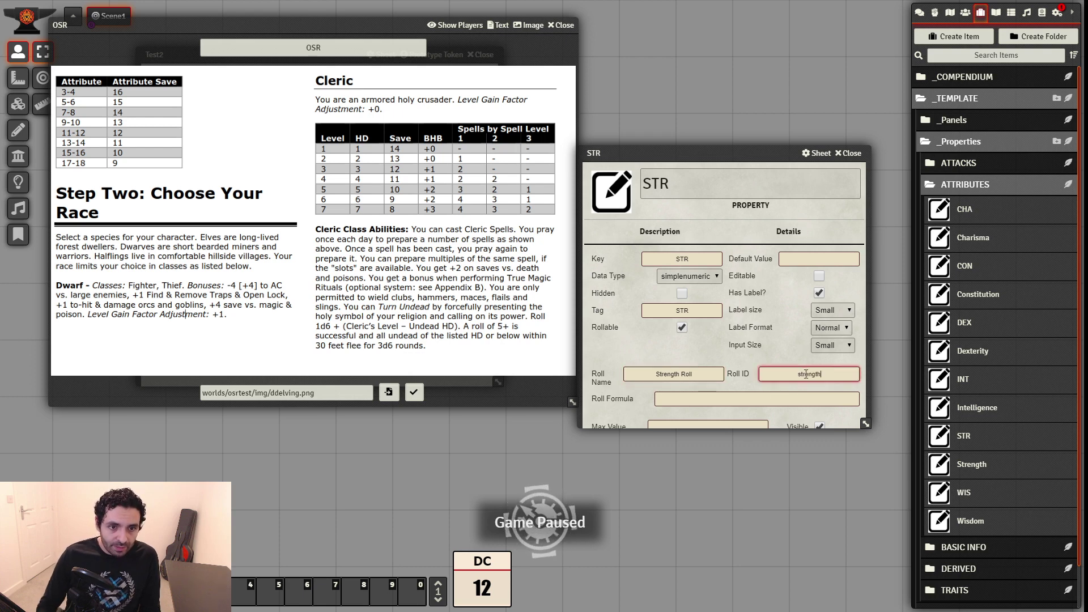
Start the STR property's Roll Formula as %[@{strength},0:16,5:15,], using the first two rows of the attribute save table
drag(712, 155, 719, 127)
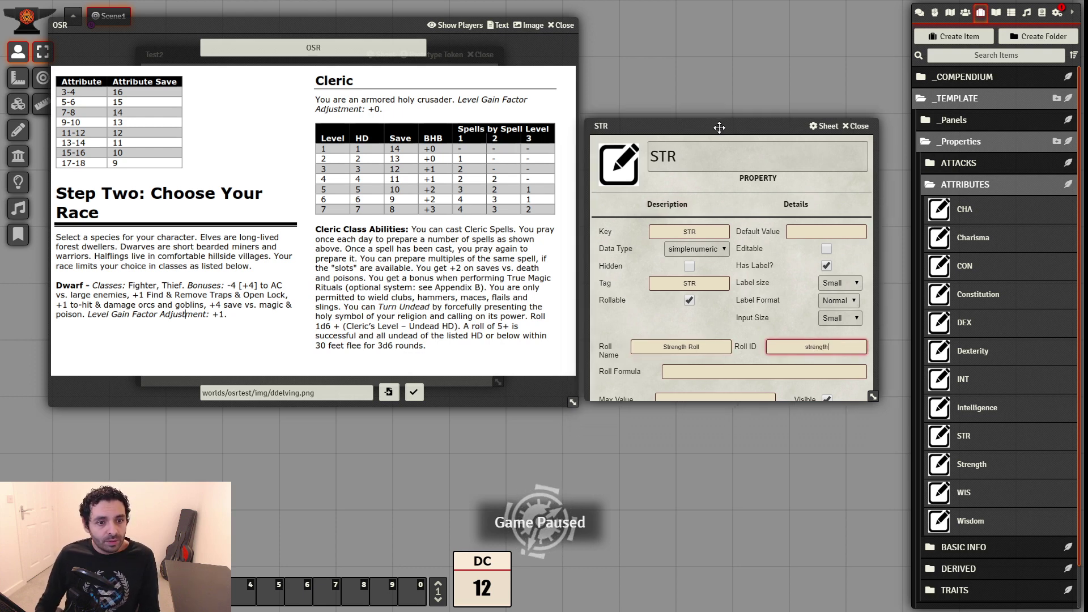
click(778, 369)
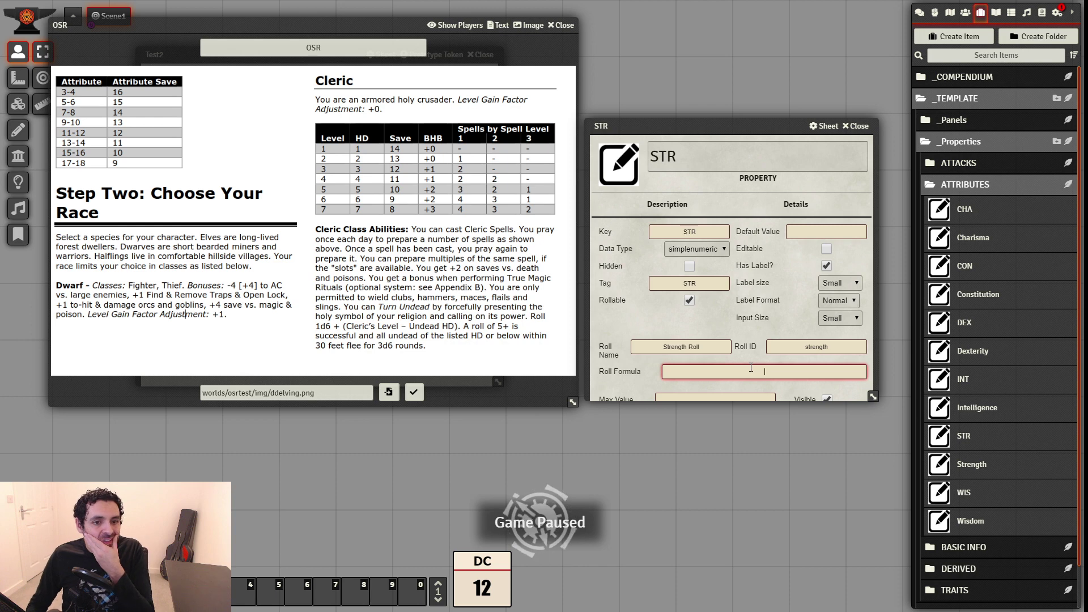
text(%[])
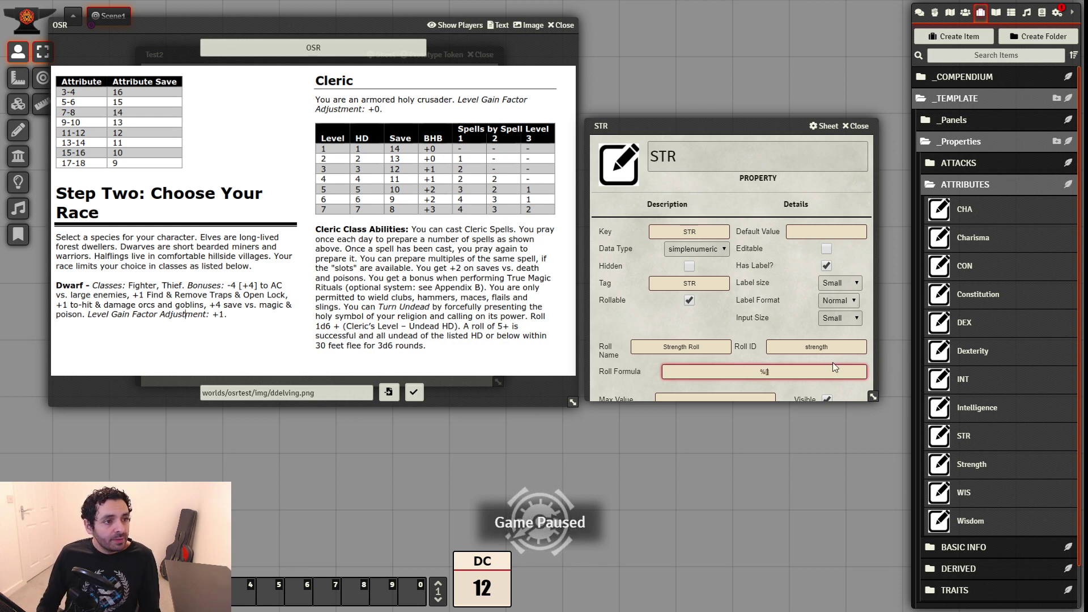
text(@[)
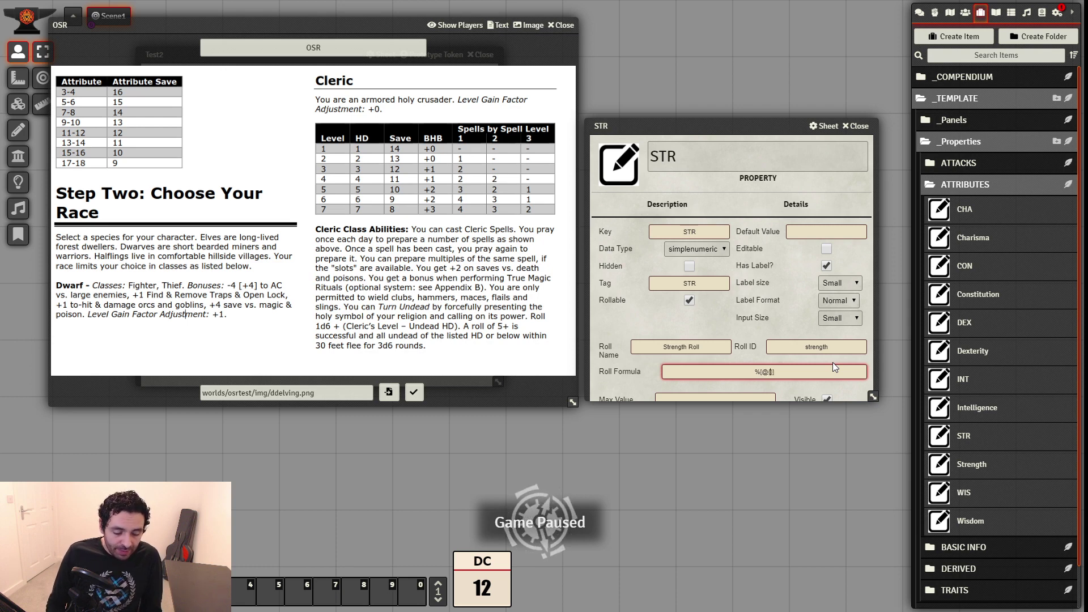
text(strength},)
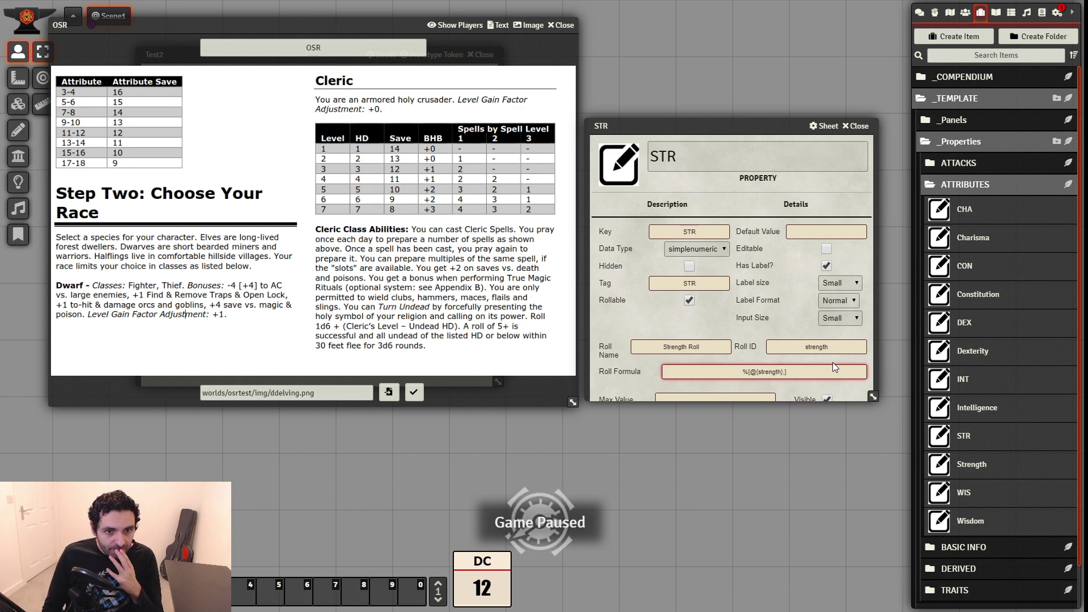
text( 0)
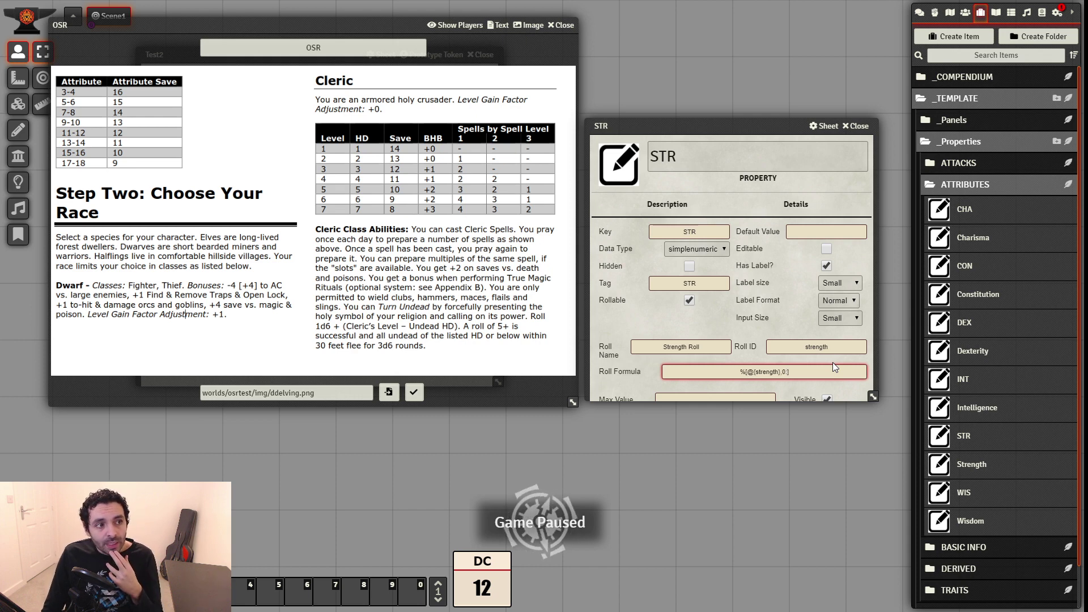
text(:16)
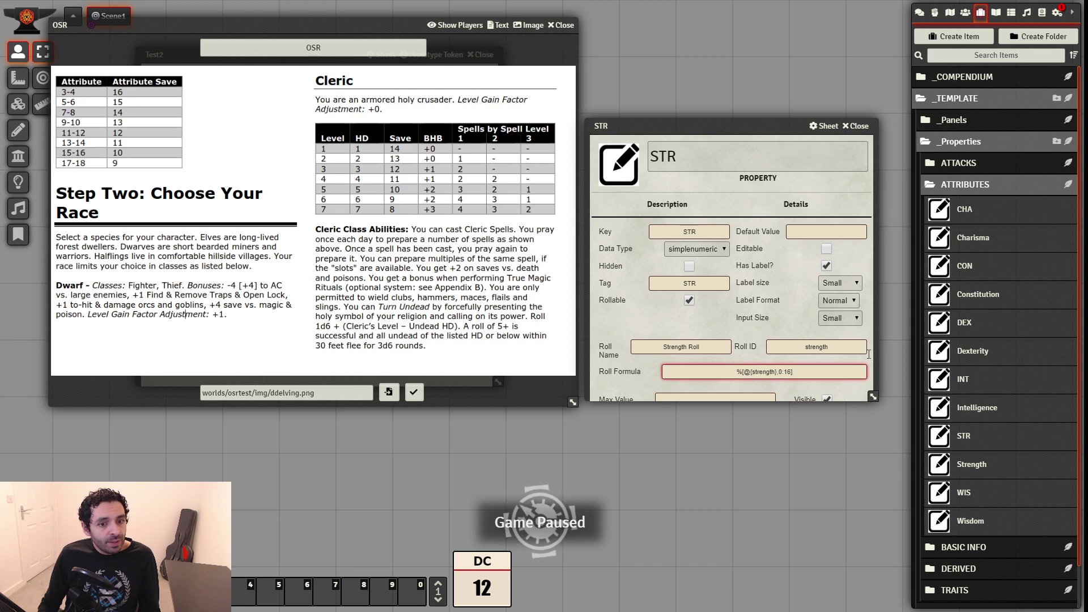
text(,5)
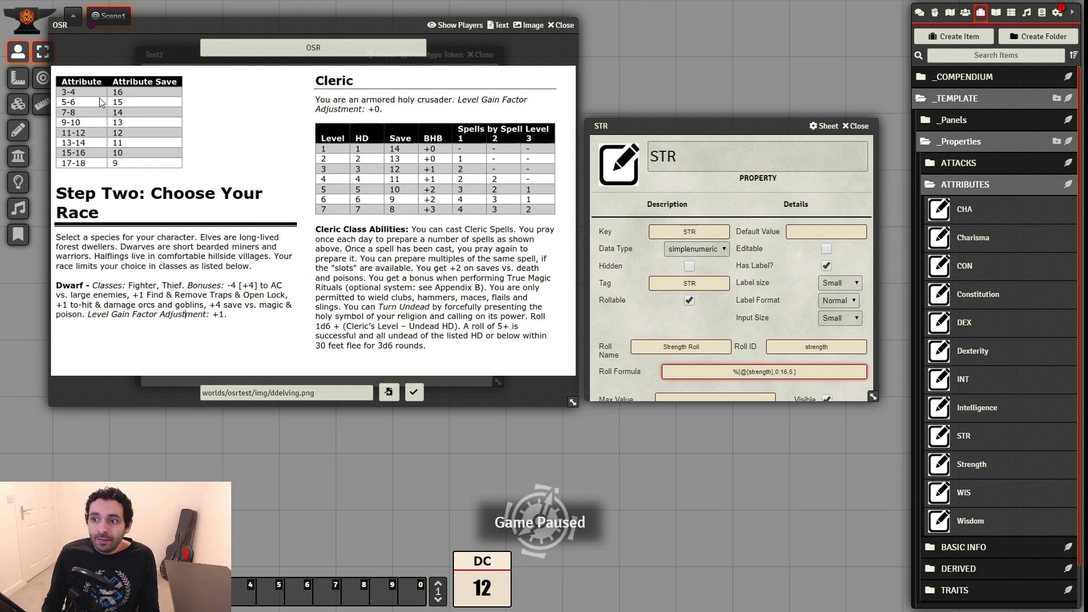
text(:)
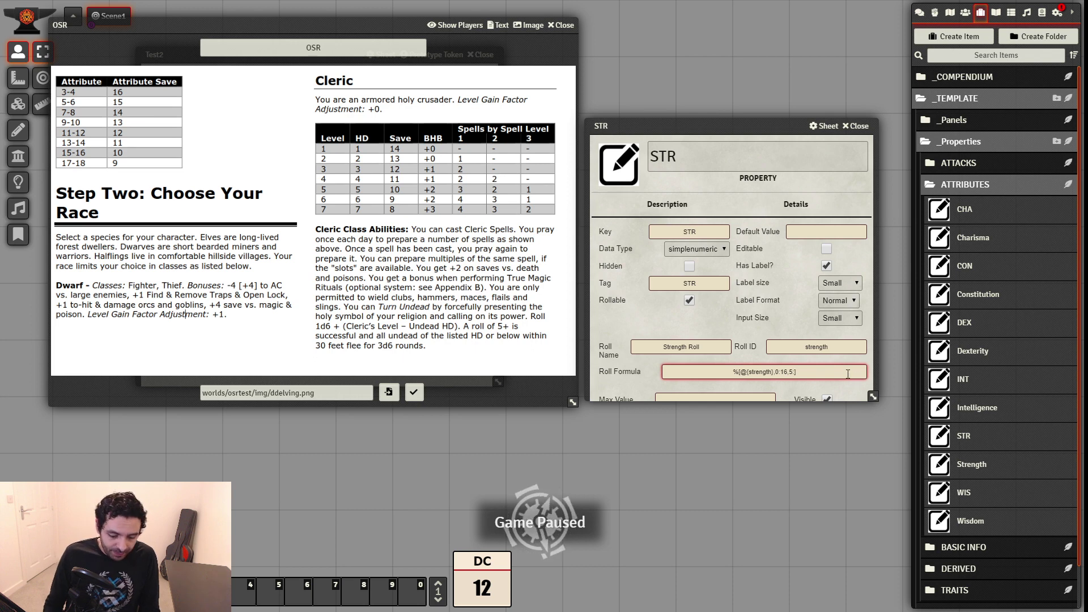
text(15,)
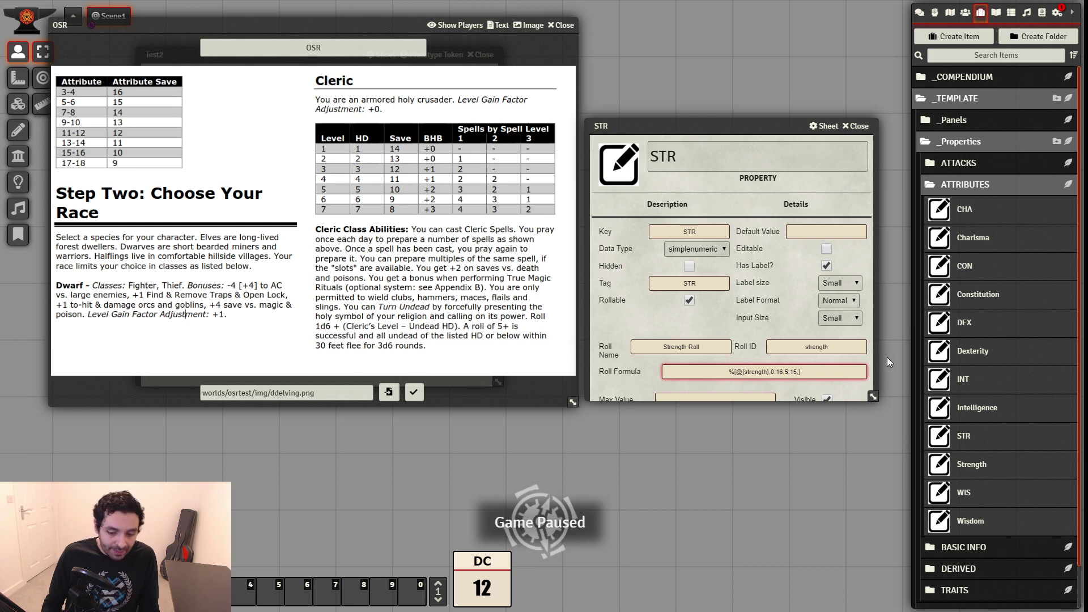
Try 6 as the threshold for the save of 15 in the Roll Formula, and restore it to 5
key(BackSpace)
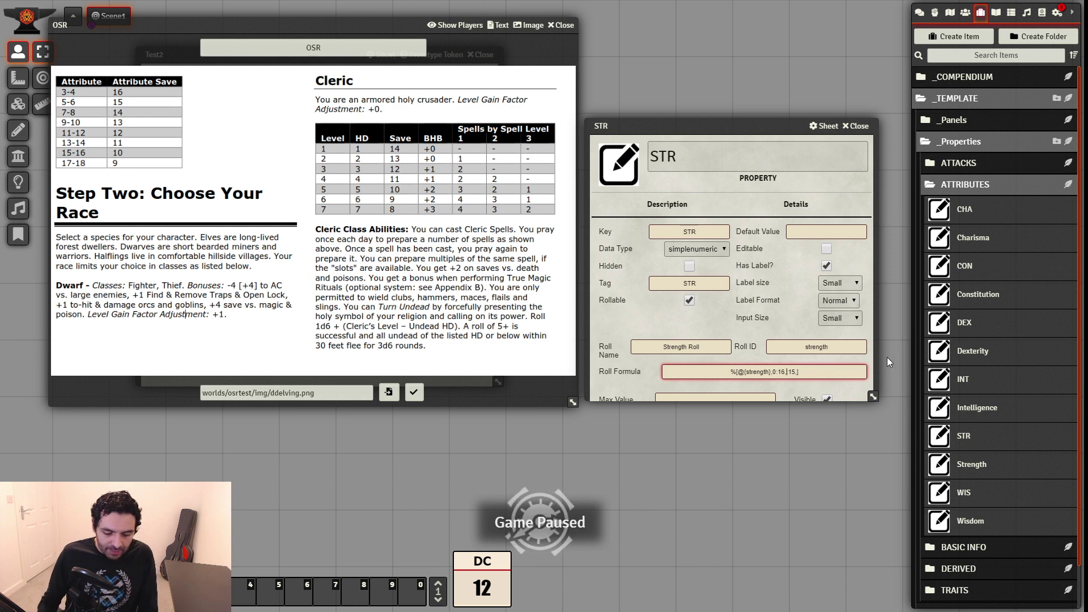
text(6:)
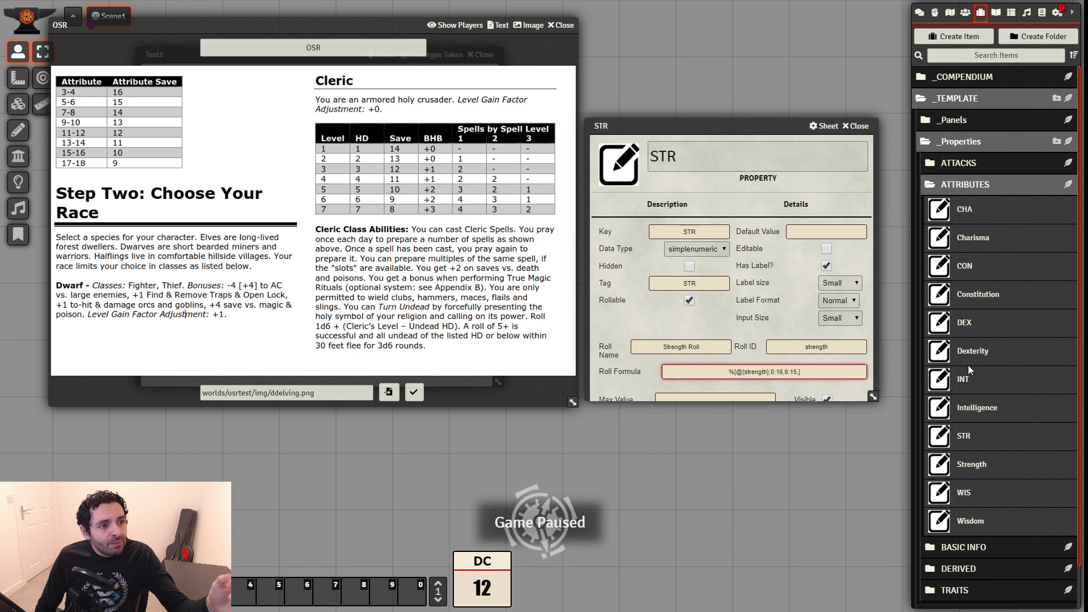
text(,)
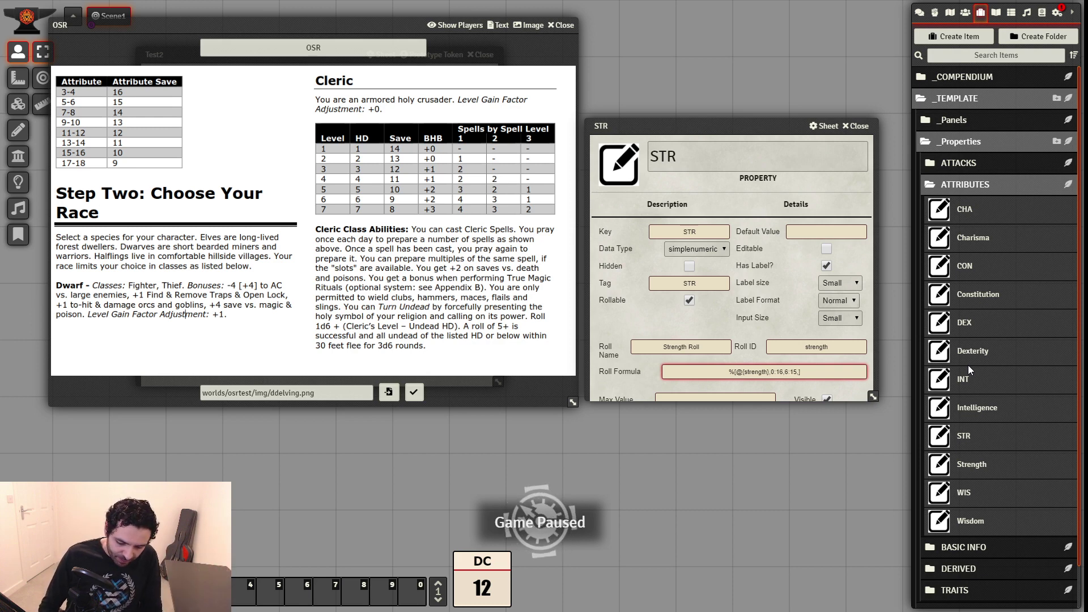
key(BackSpace)
text(5)
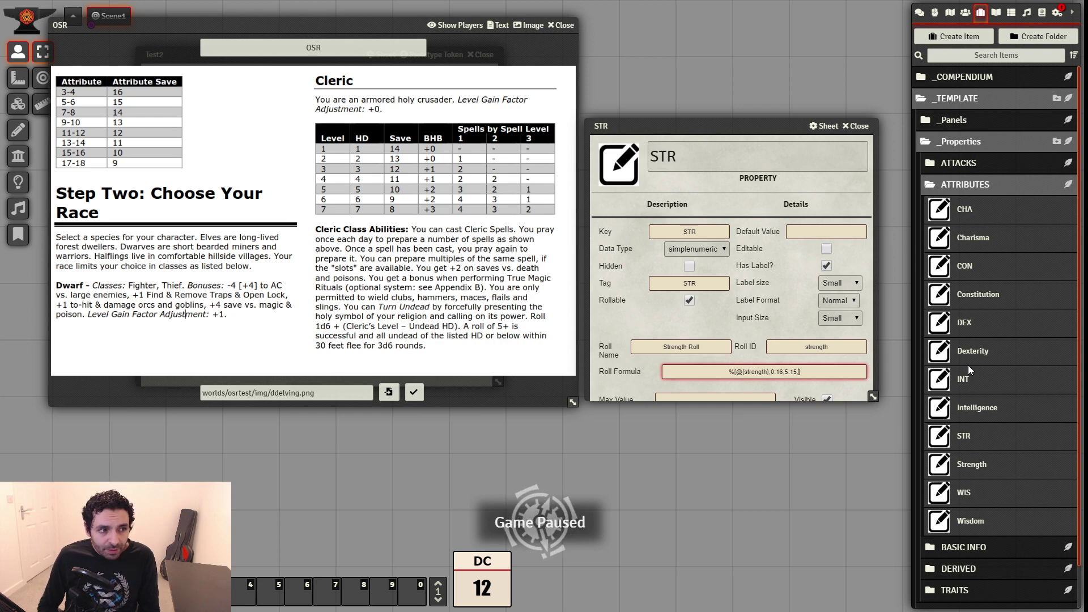
Add the remaining attribute save pairs 7:14,9:13,11:12,13:11,15:10,17:9 to the STR Roll Formula
text(7:14,)
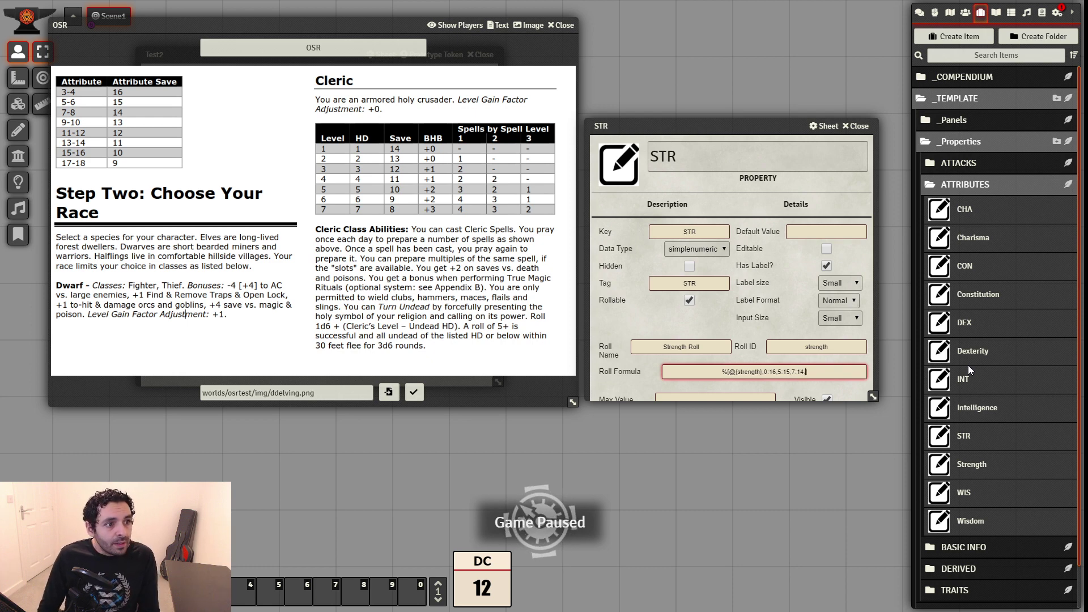
text(9:13)
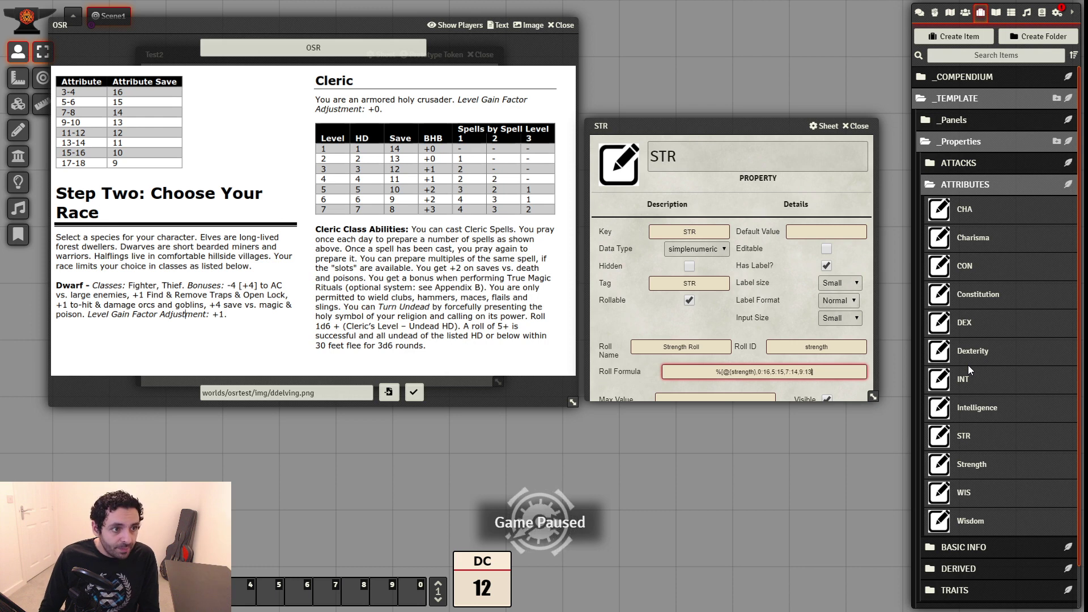
text(,11)
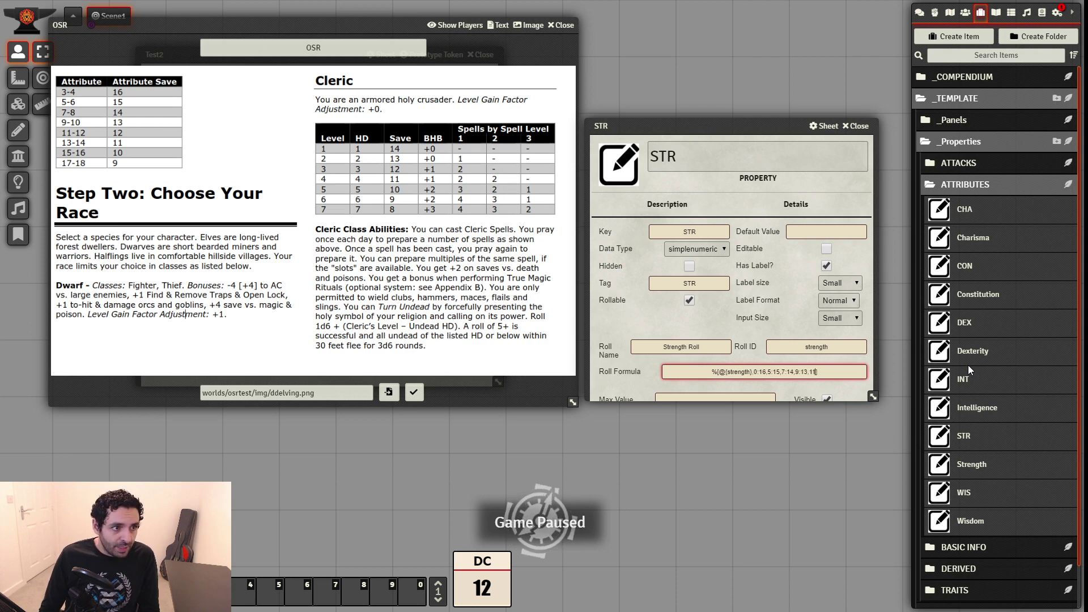
text(:12,13:11)
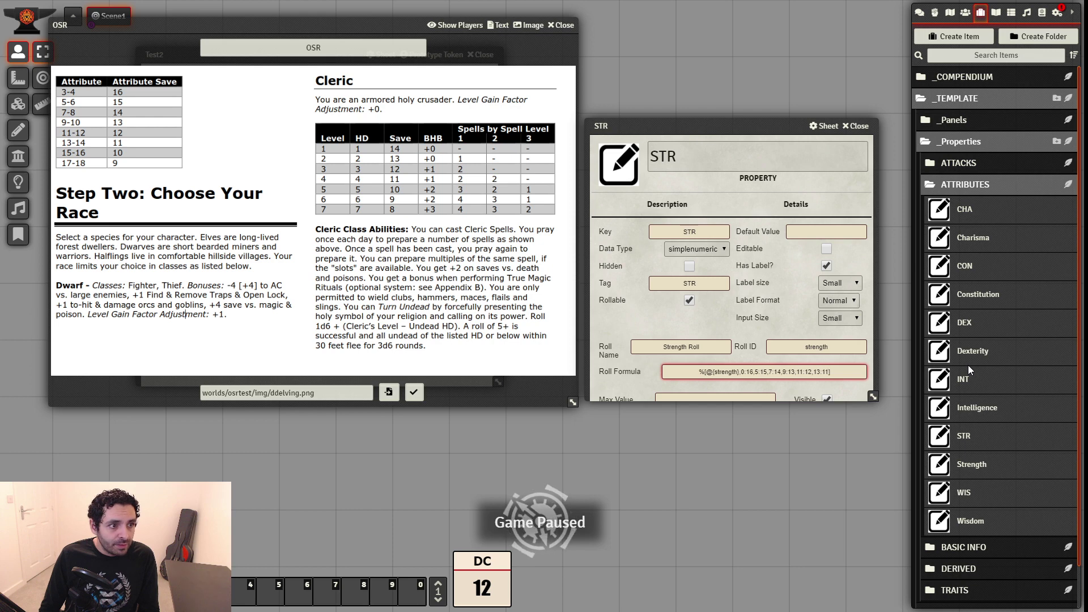
text(,15)
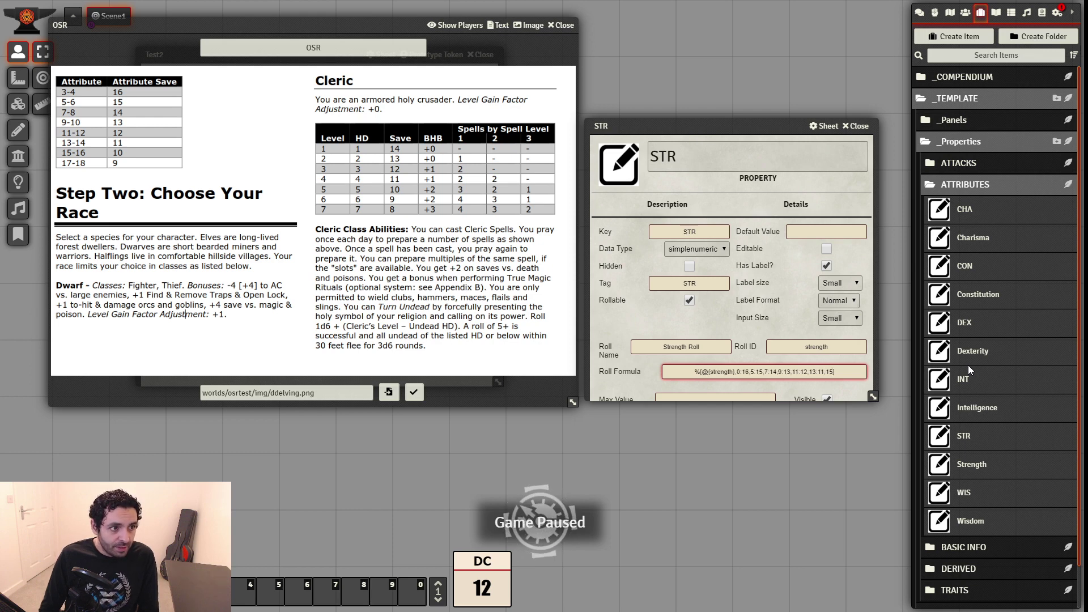
text(:10)
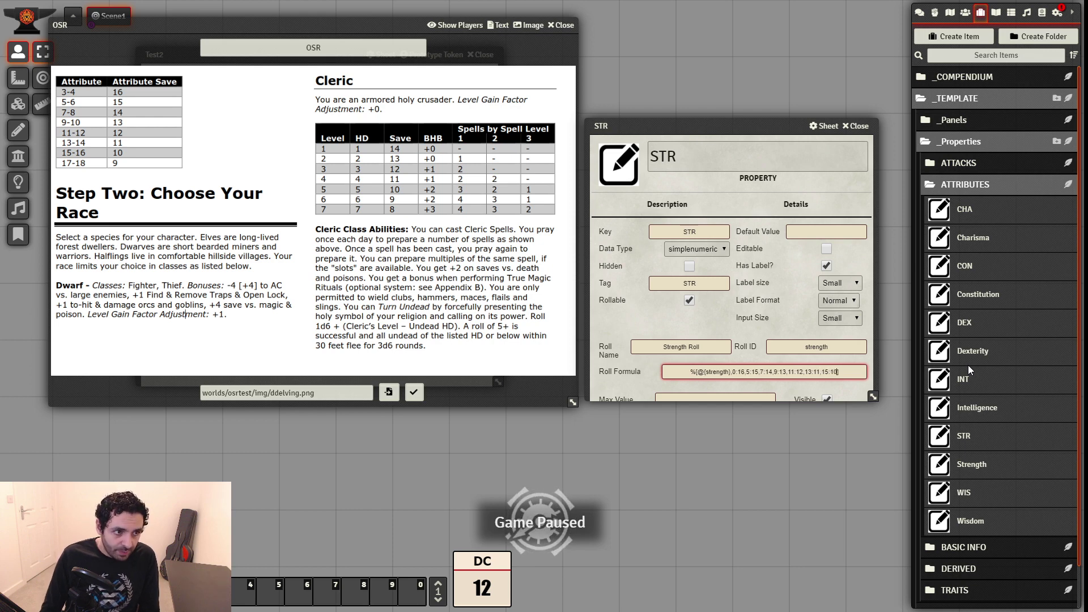
text(,17)
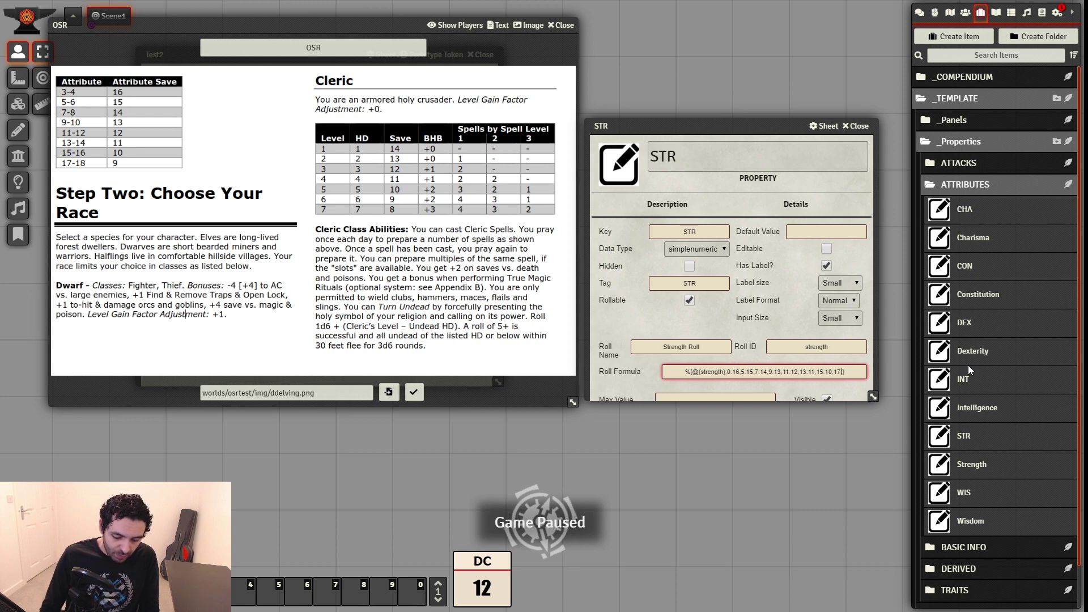
text(:9)
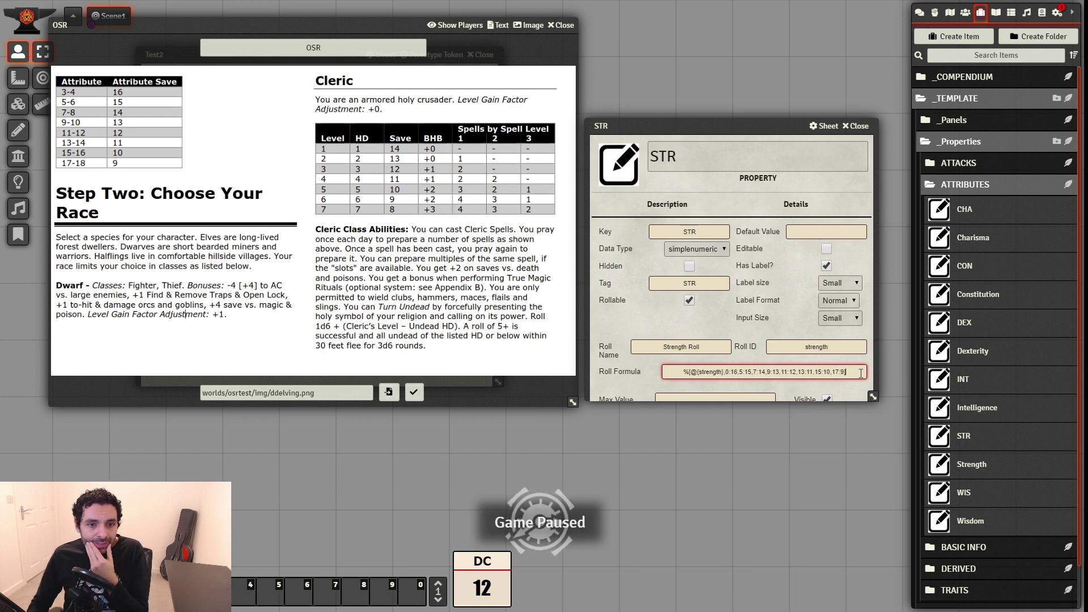
Wrap the whole save lookup in the STR Roll Formula as $<1;...> and append 1d20 after it
drag(872, 399, 876, 448)
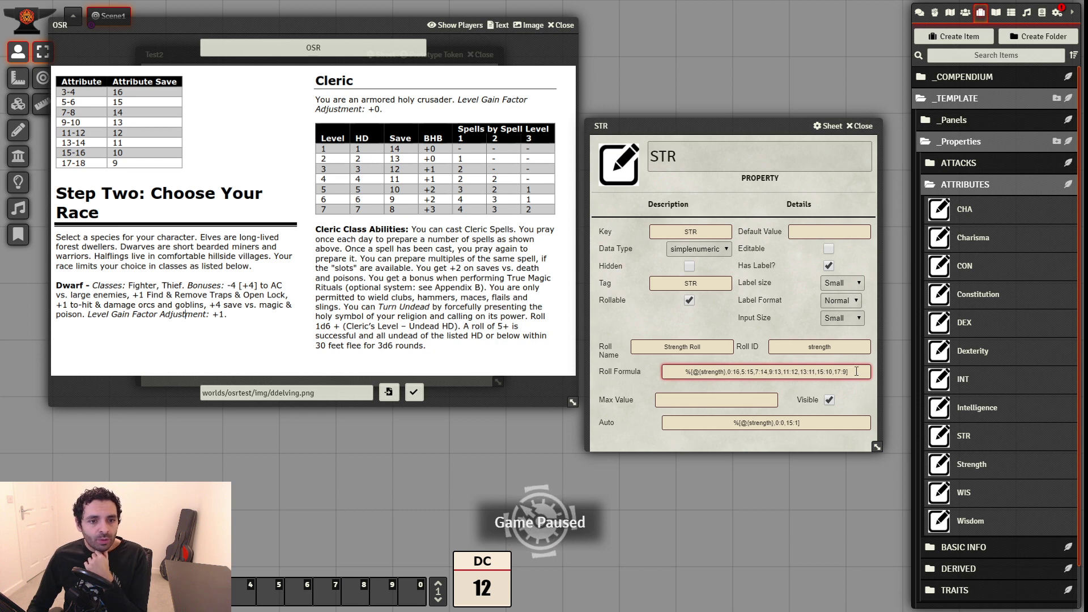
drag(857, 371, 619, 370)
key(ctrl+c)
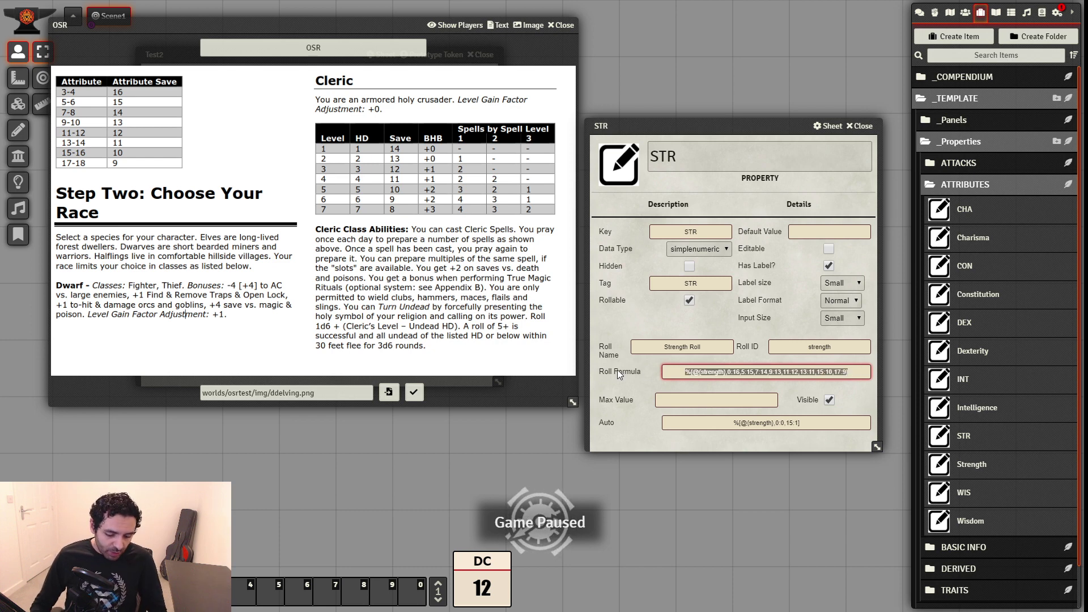
key(BackSpace)
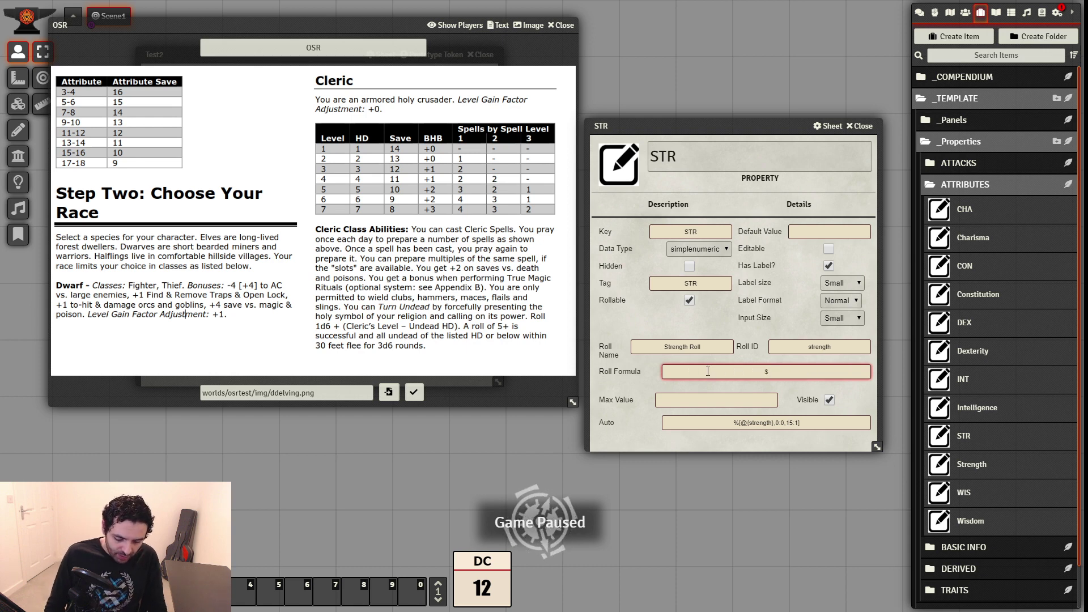
text(${)
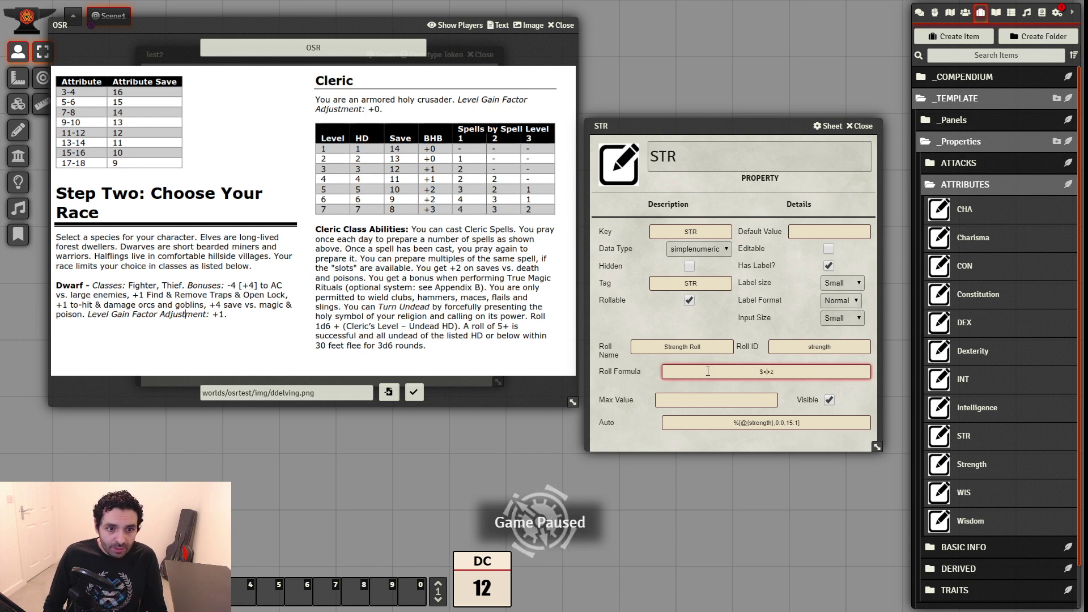
text(1)
key(BackSpace)
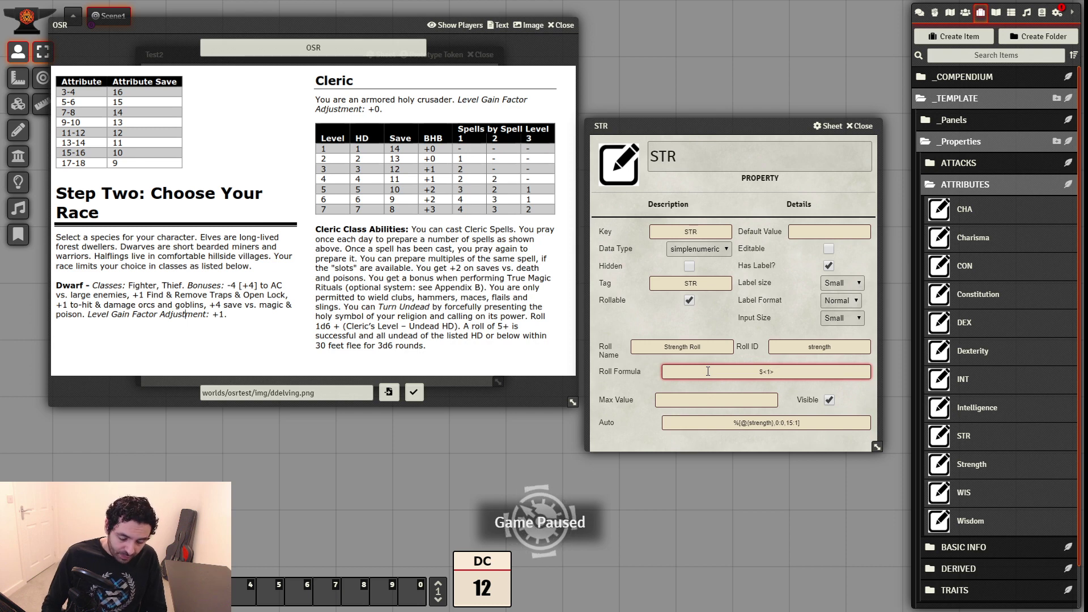
text(;)
key(ctrl+v)
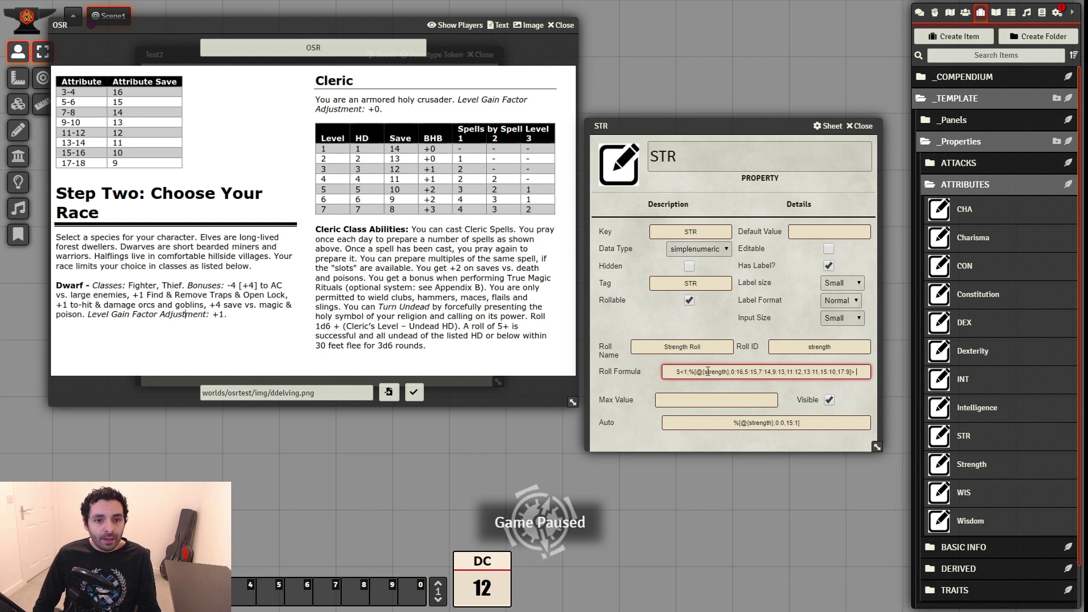
text(1d20)
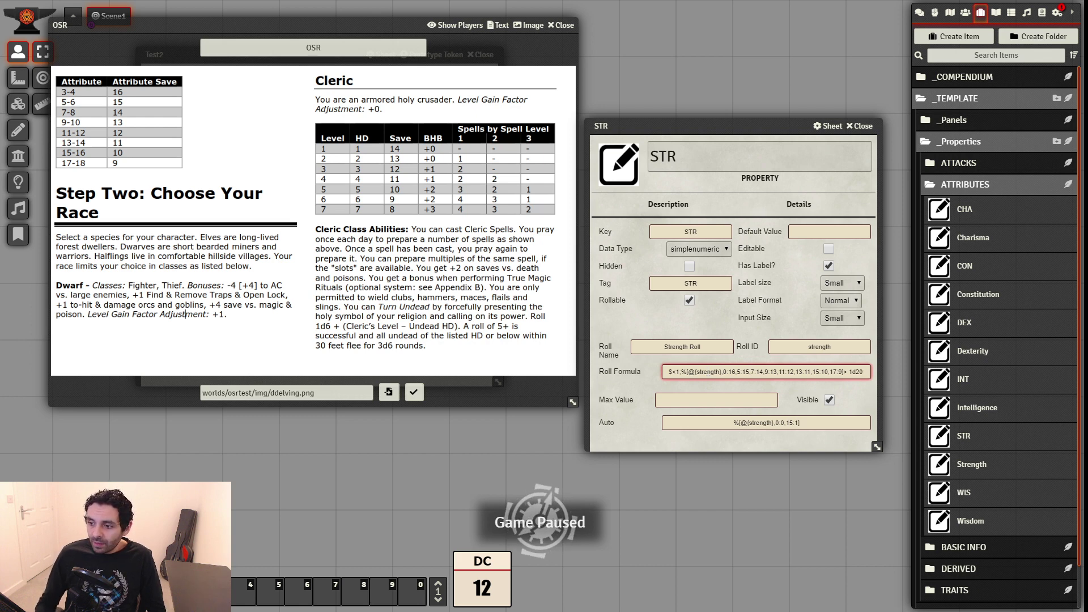
key(Return)
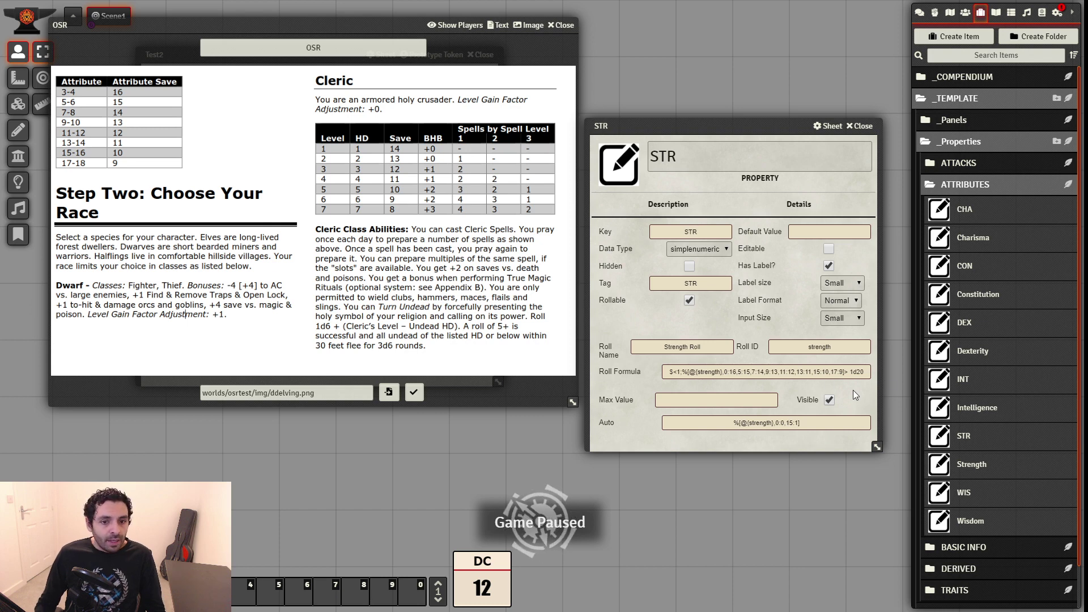
Append &&total;0 after 1d20 in the STR Roll Formula to start the check on the roll total
click(868, 372)
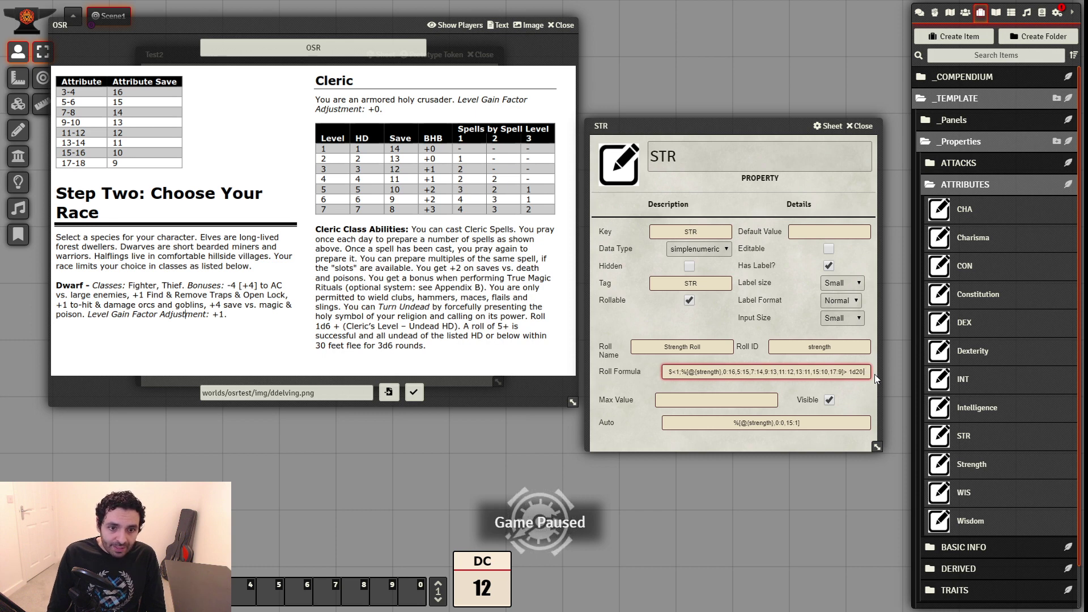
text(+)
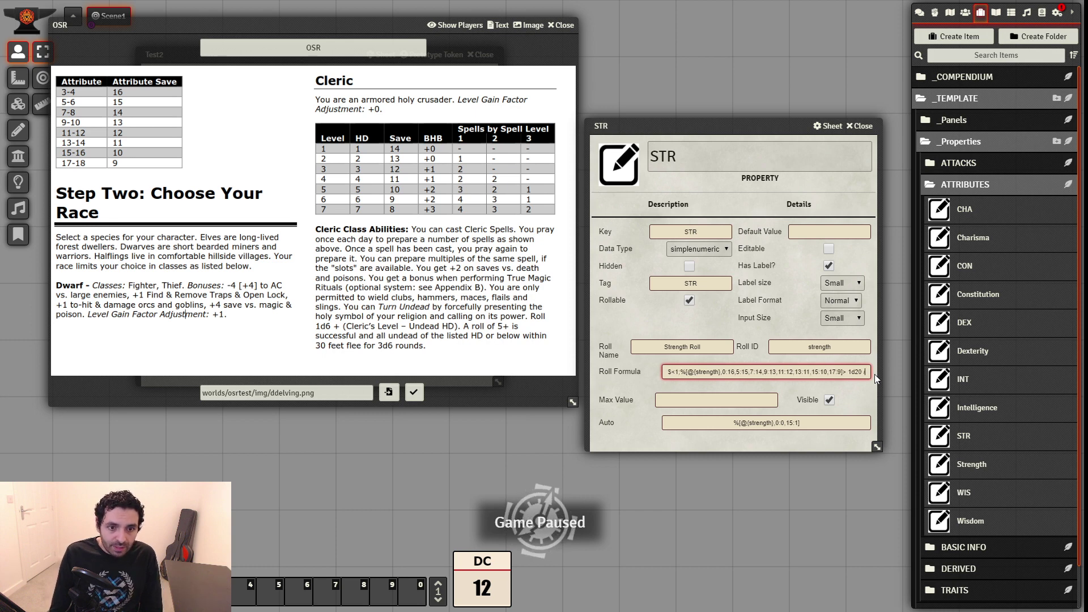
key(BackSpace)
key(BackSpace)
text(&&&)
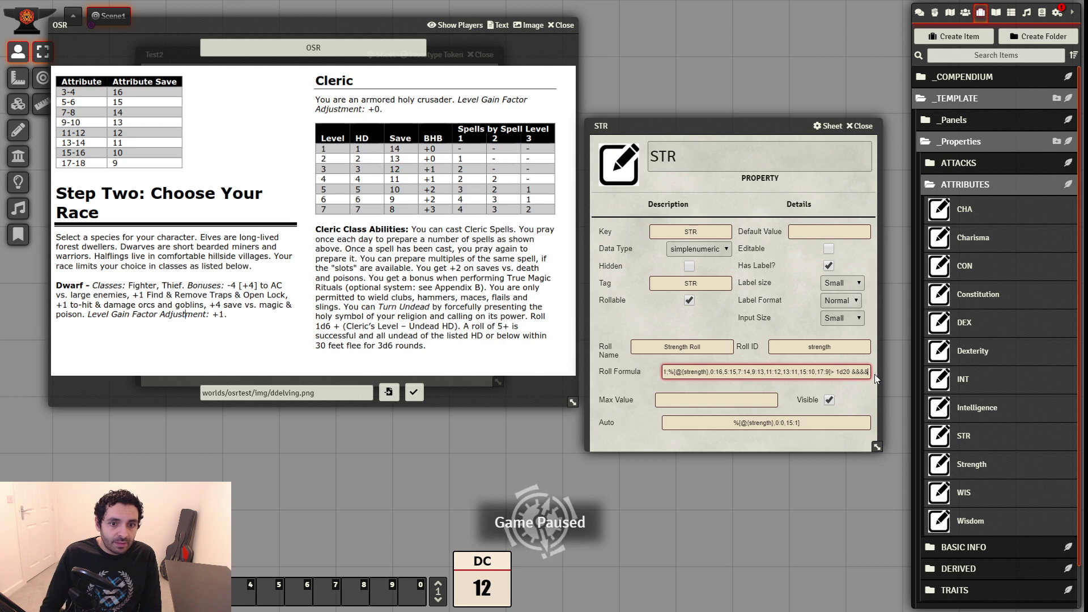
key(BackSpace)
key(BackSpace)
text(total)
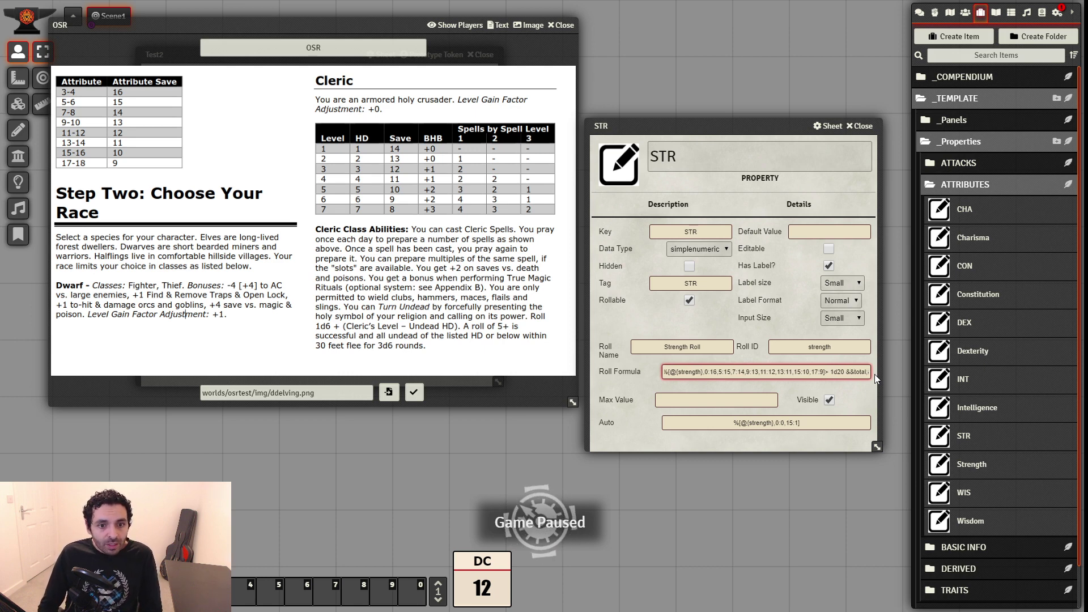
text(;0})
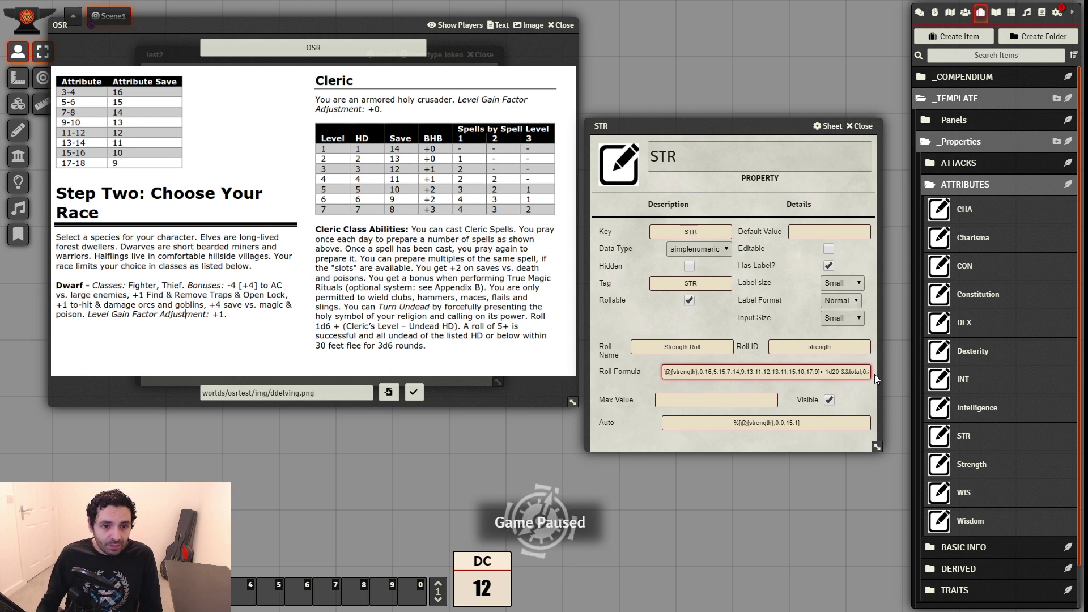
Widen the STR property window and complete the Roll Formula's outcome text as 0:FAILURE,$1:SUCCESS&&
drag(714, 120, 580, 135)
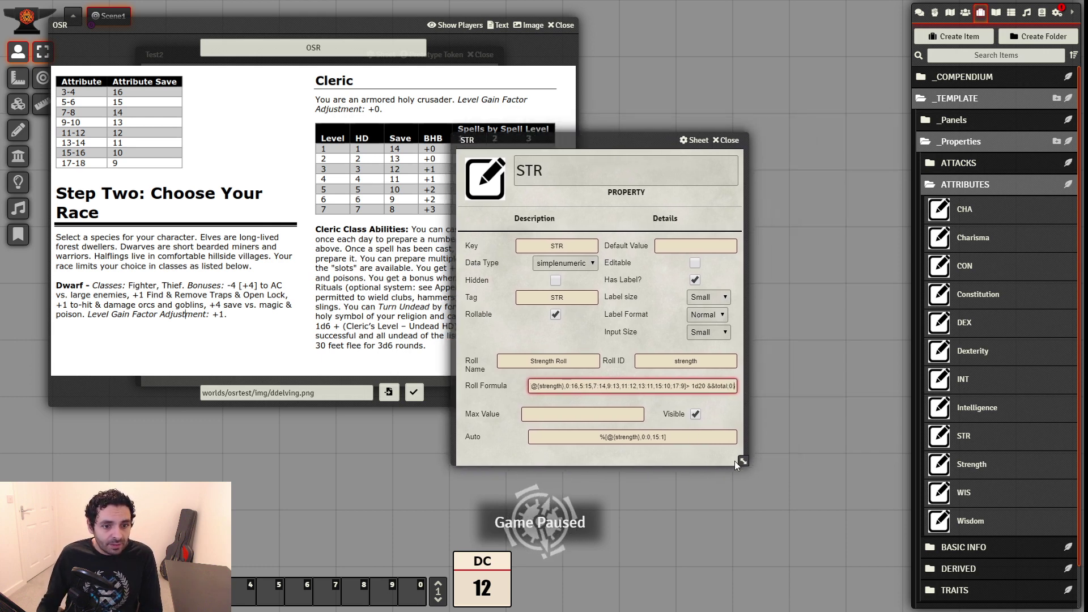
drag(742, 460, 829, 458)
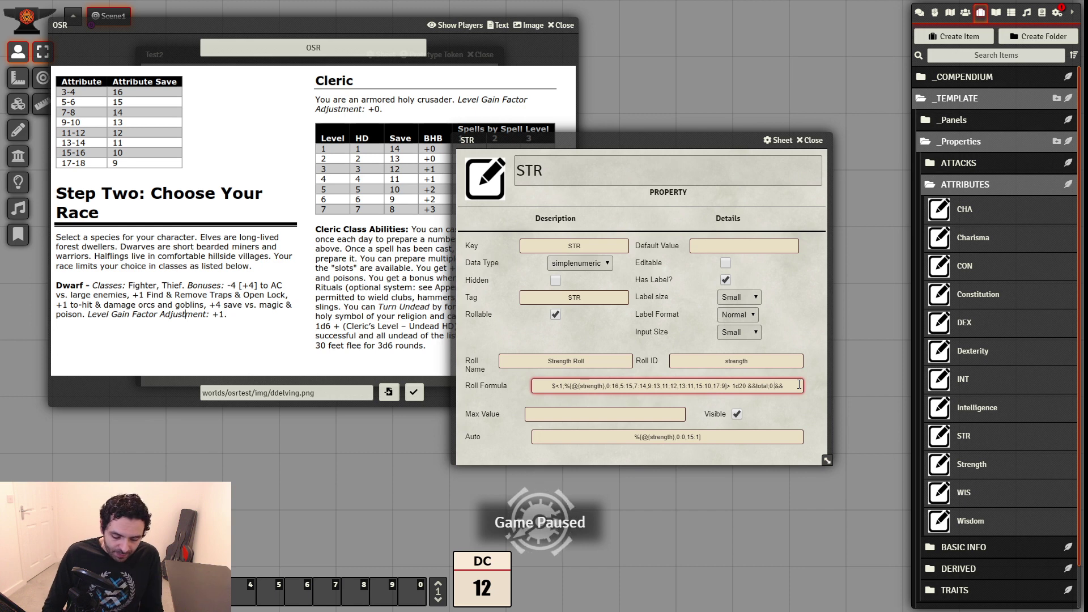
text(FAIL)
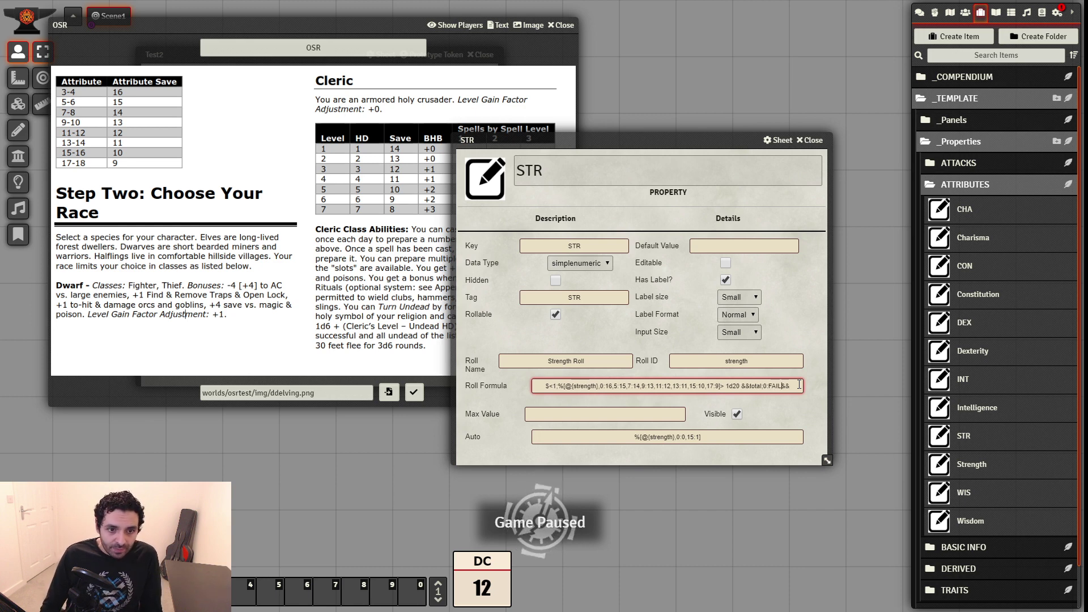
text(URE)
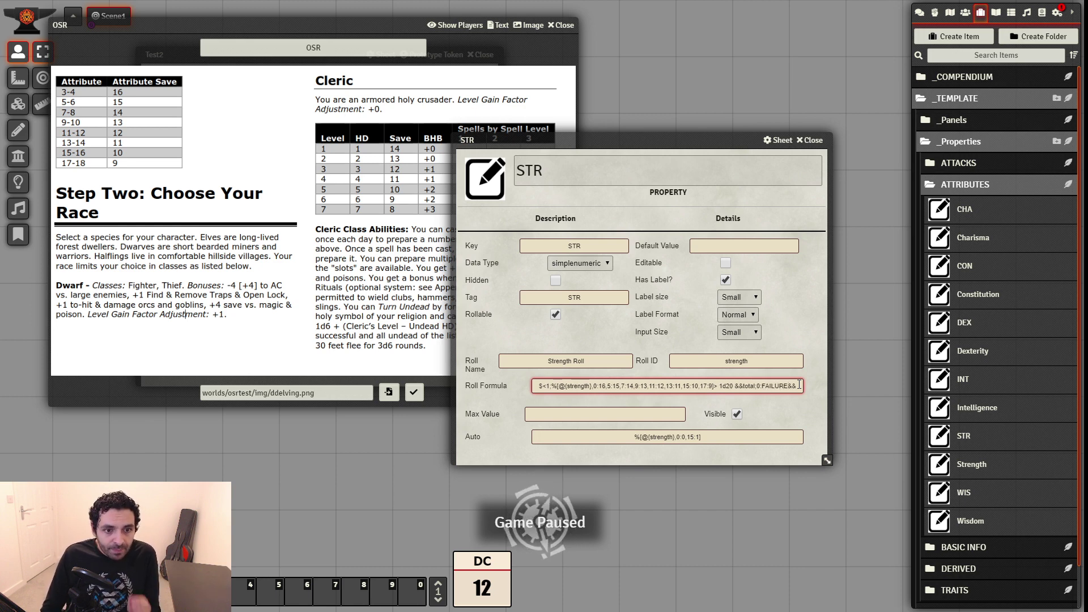
text(,)
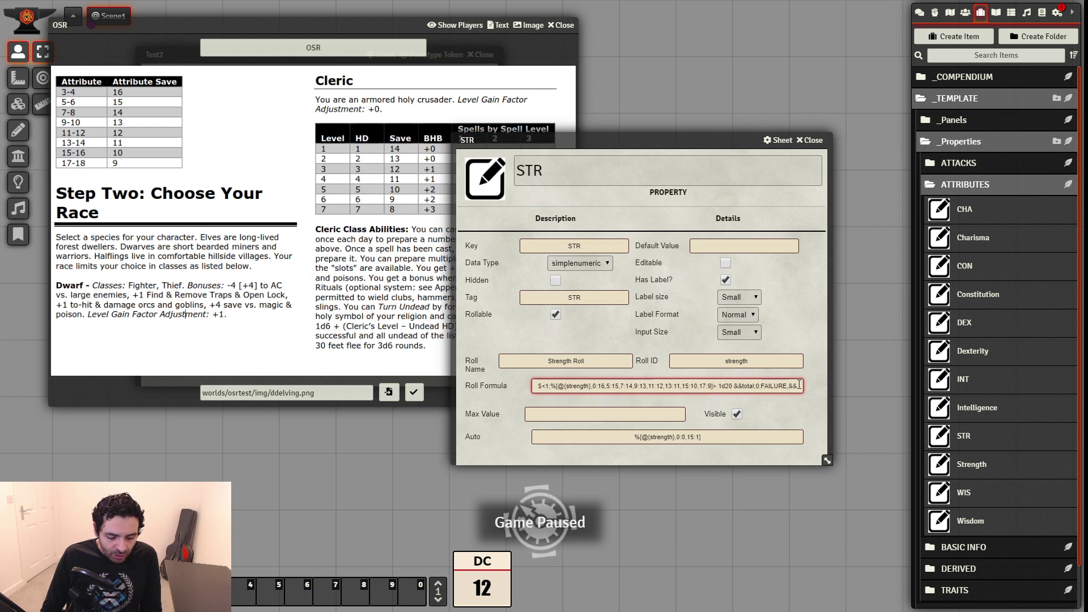
text($1)
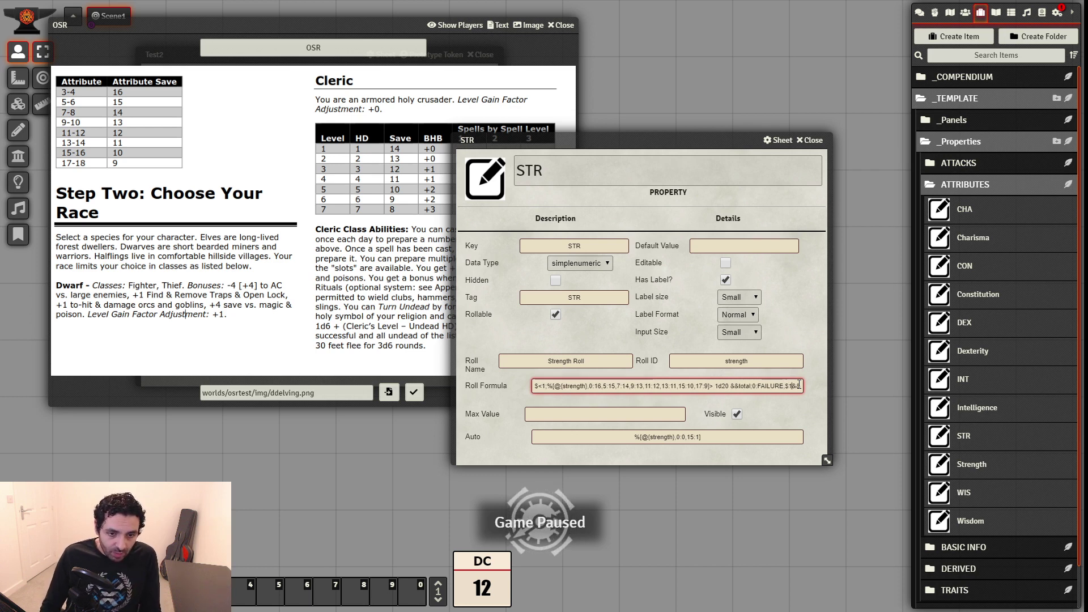
text(:)
text(SUCCESS)
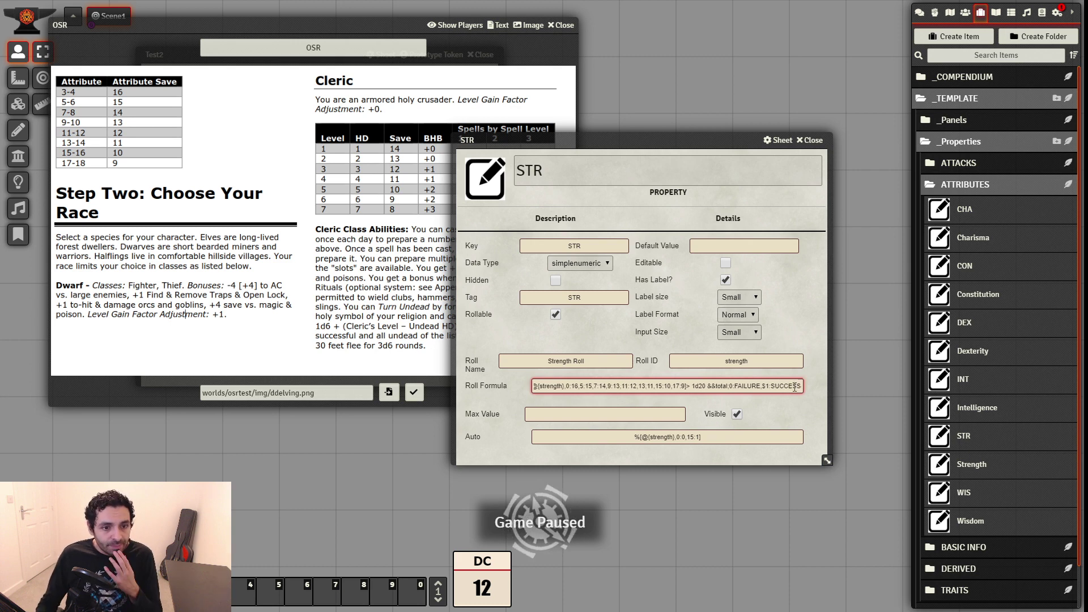
click(787, 417)
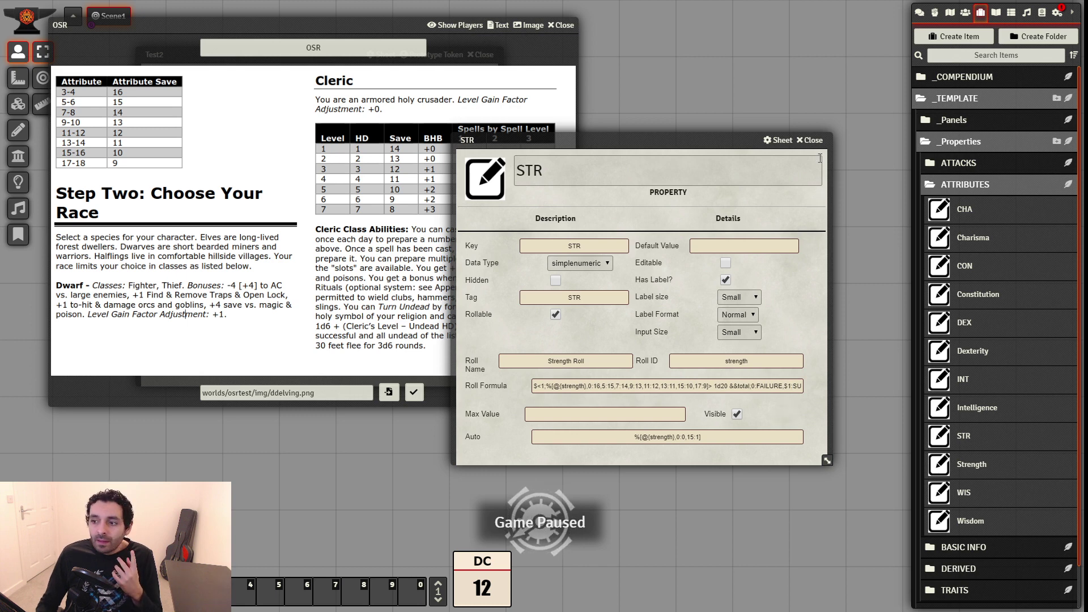
Copy the complete STR Roll Formula into the description of the rthwth property
click(732, 386)
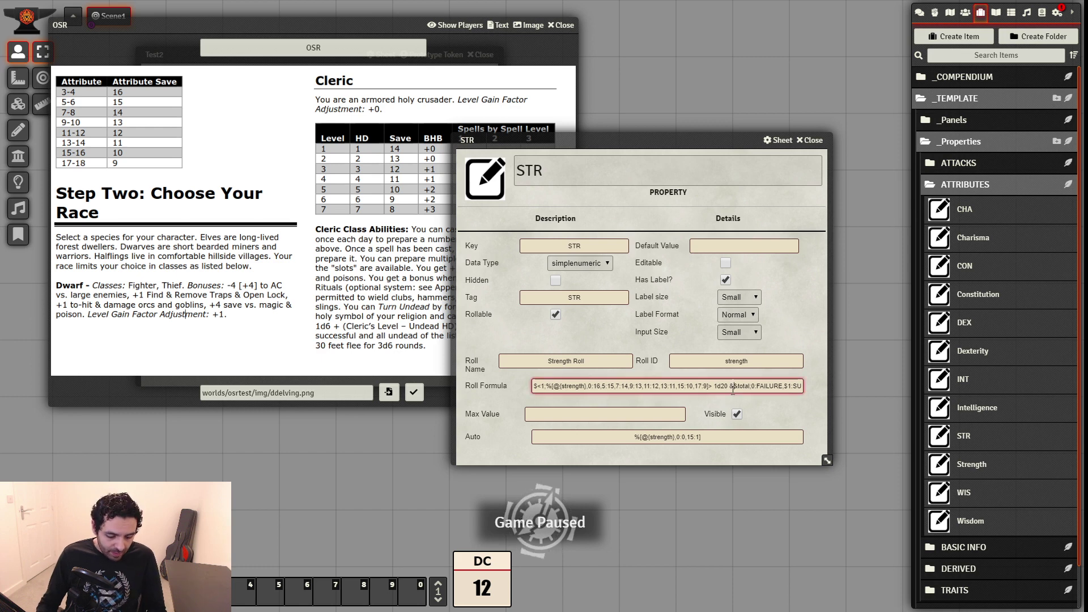
key(ctrl+a)
click(792, 404)
drag(731, 140, 742, 97)
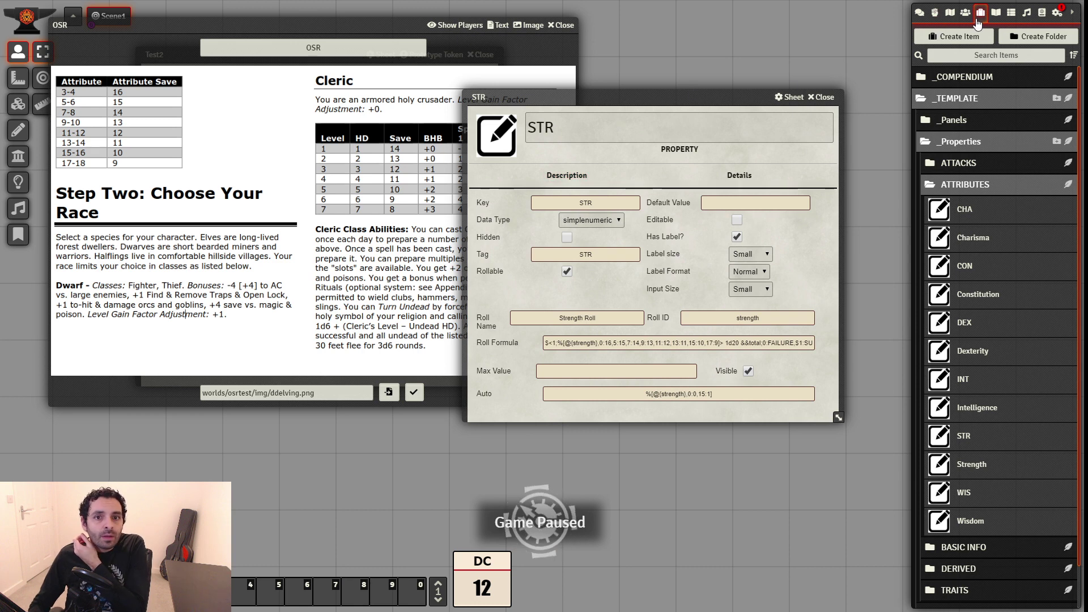
scroll(1014, 589, down, 1)
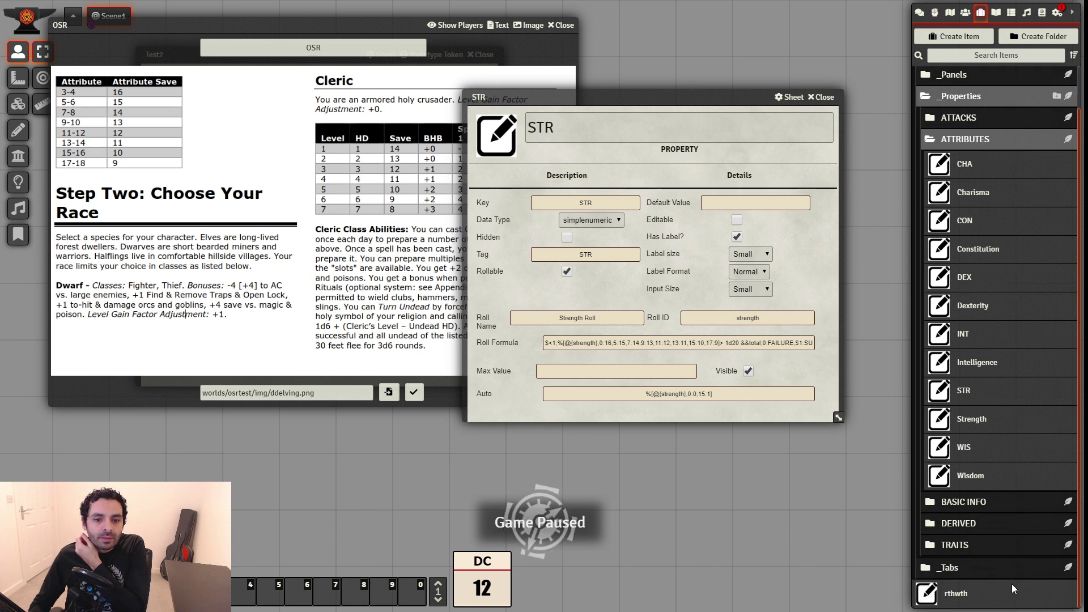
click(956, 594)
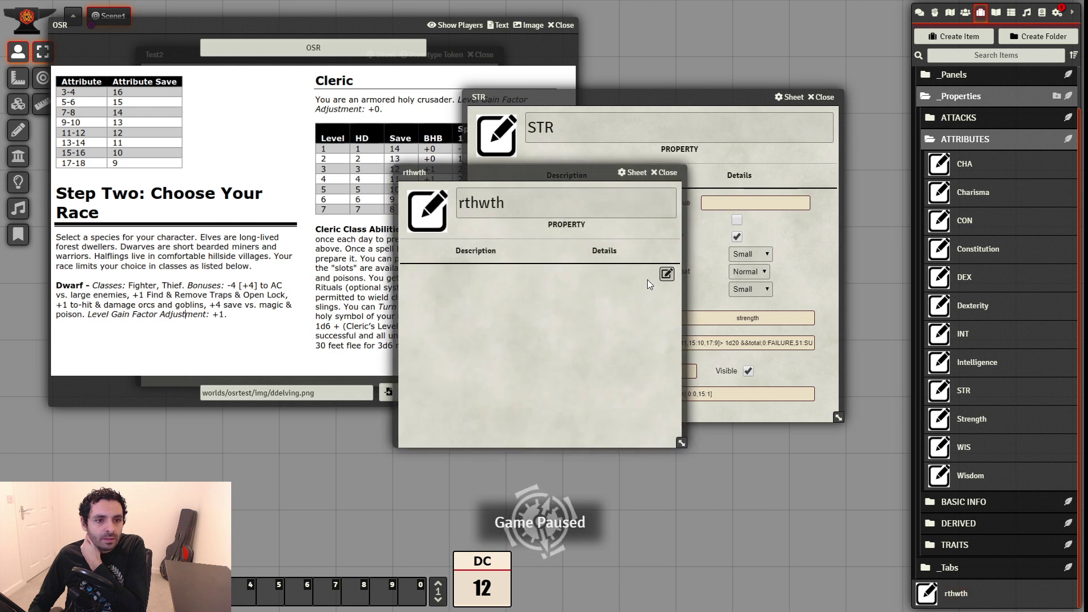
click(667, 274)
text($<1;%[@{strength},0:16,5:15,7:14,9:13,11:12,13:11,15:10,17:9]> 1d20 &&total;0:FAILURE,$1:SUCCESS&&)
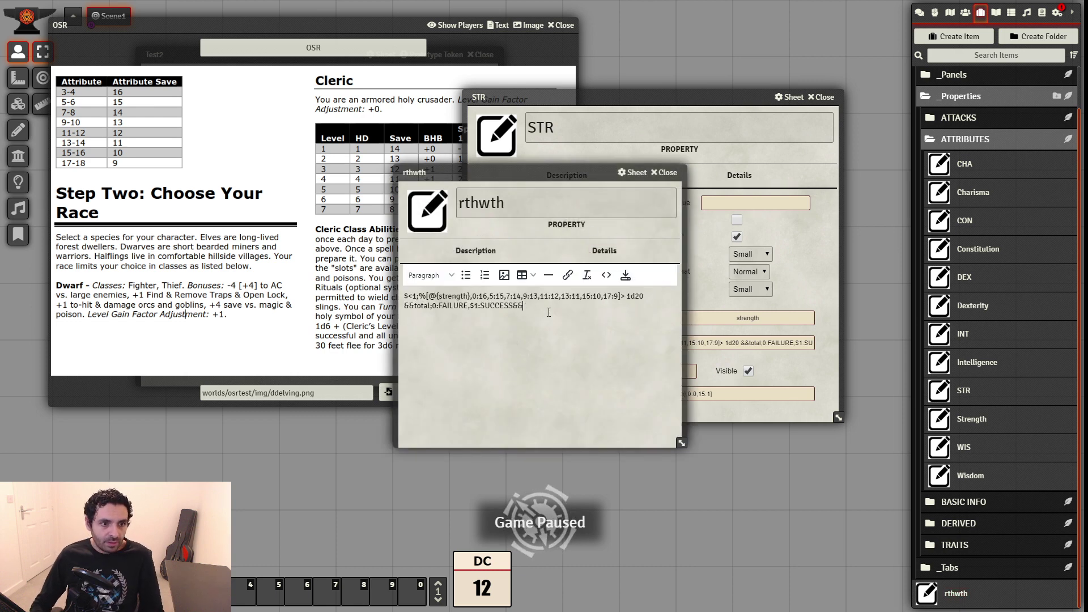
Format the formula in the rthwth description as Heading 2 and widen the window to fit it on one line
drag(486, 172, 253, 159)
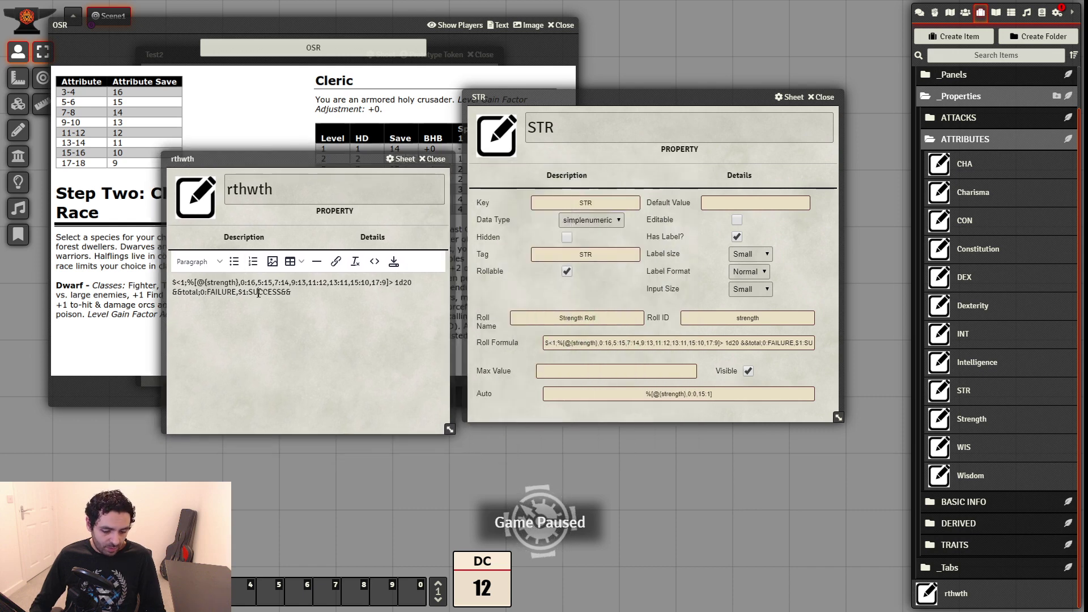
key(ctrl+a)
click(197, 261)
mouse_move(198, 282)
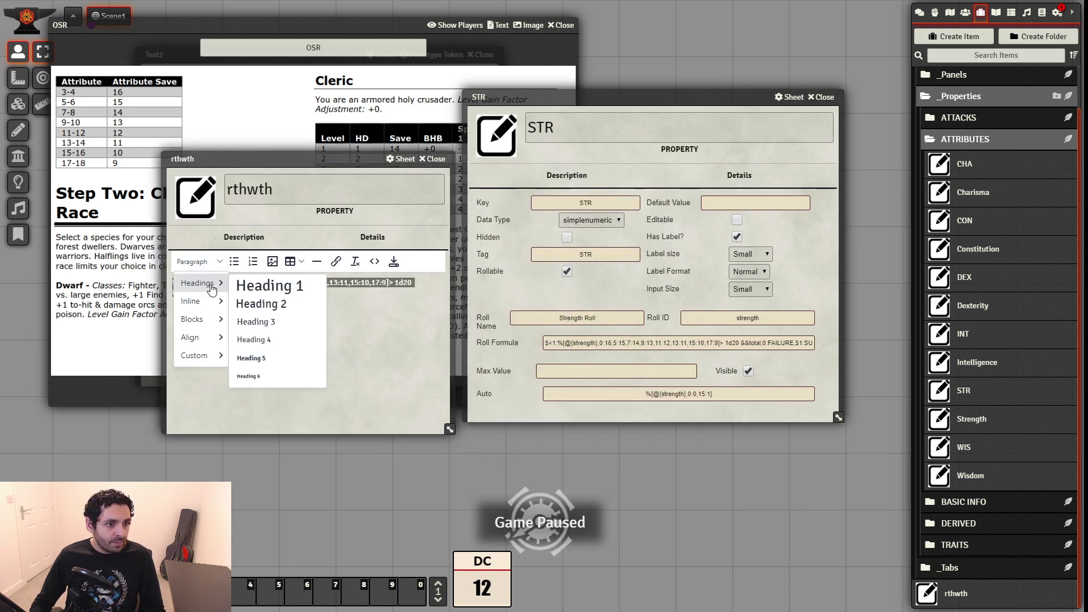
click(252, 303)
click(347, 333)
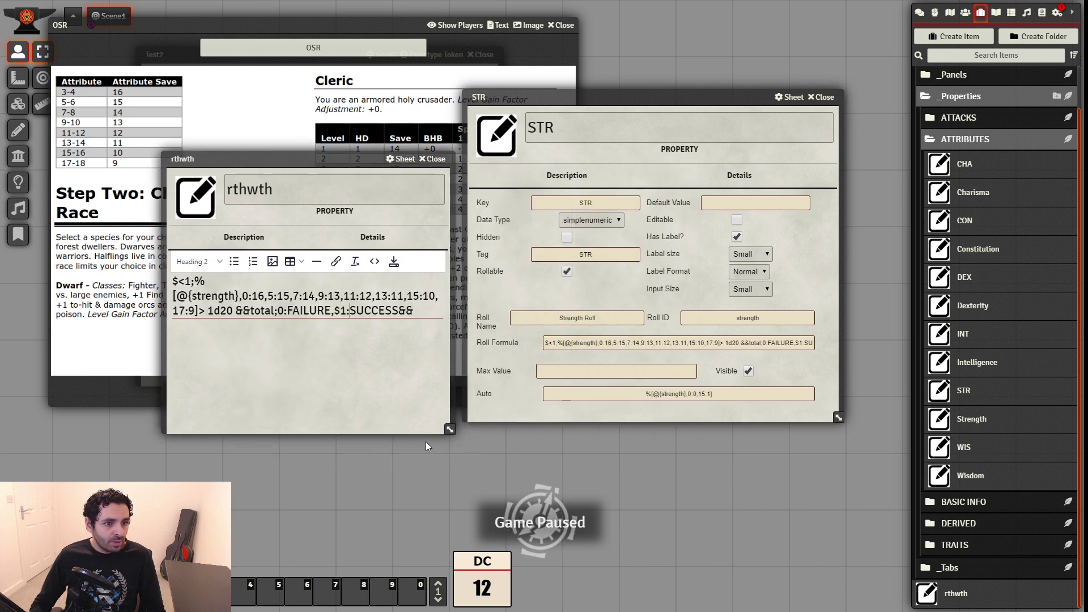
drag(449, 428, 859, 414)
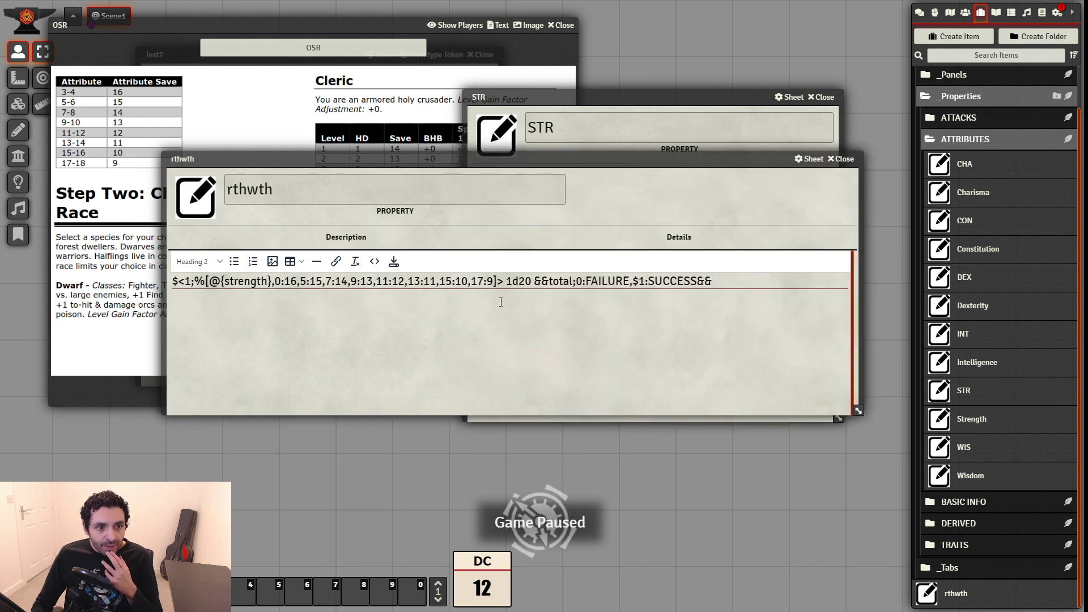
Examine the formula's parts: the $<1;...> save lookup, the $1 reference, the 1d20 roll, and the total-based FAILURE and SUCCESS results
drag(502, 281, 184, 274)
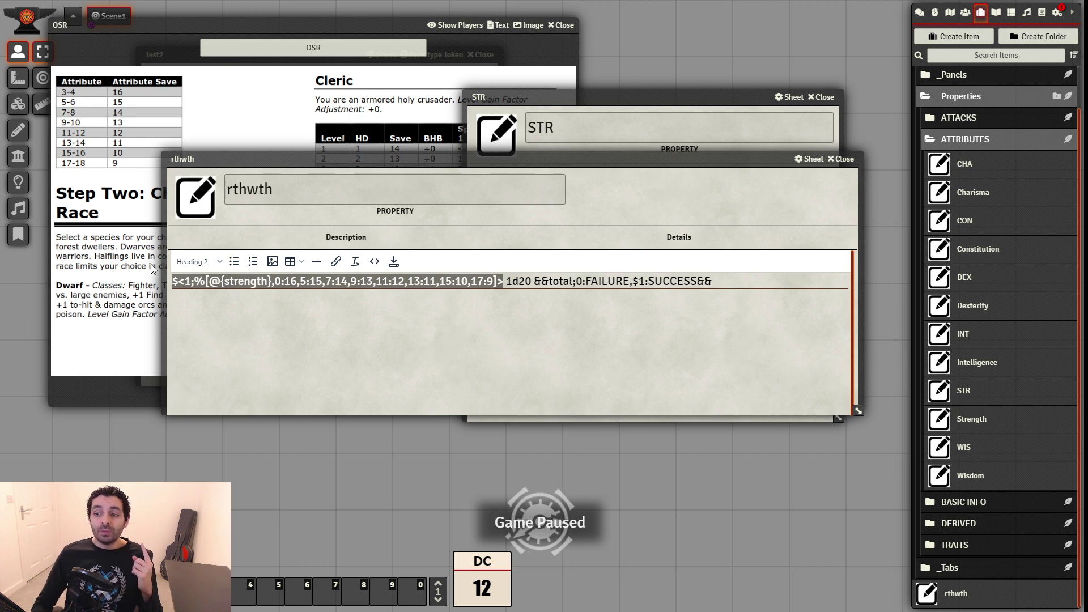
click(644, 282)
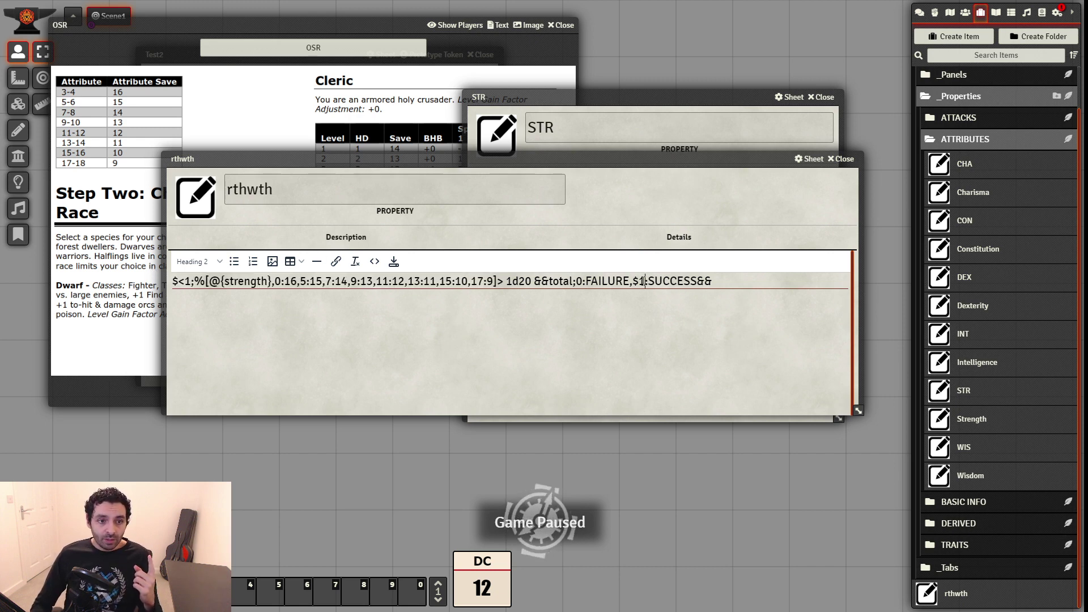
drag(645, 282, 636, 281)
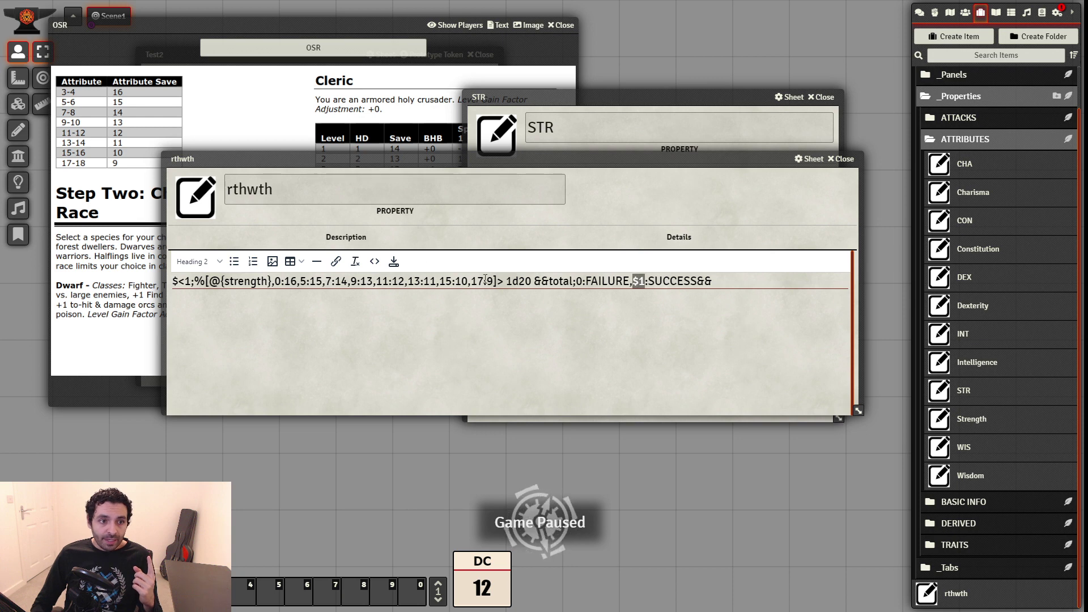
drag(499, 280, 196, 282)
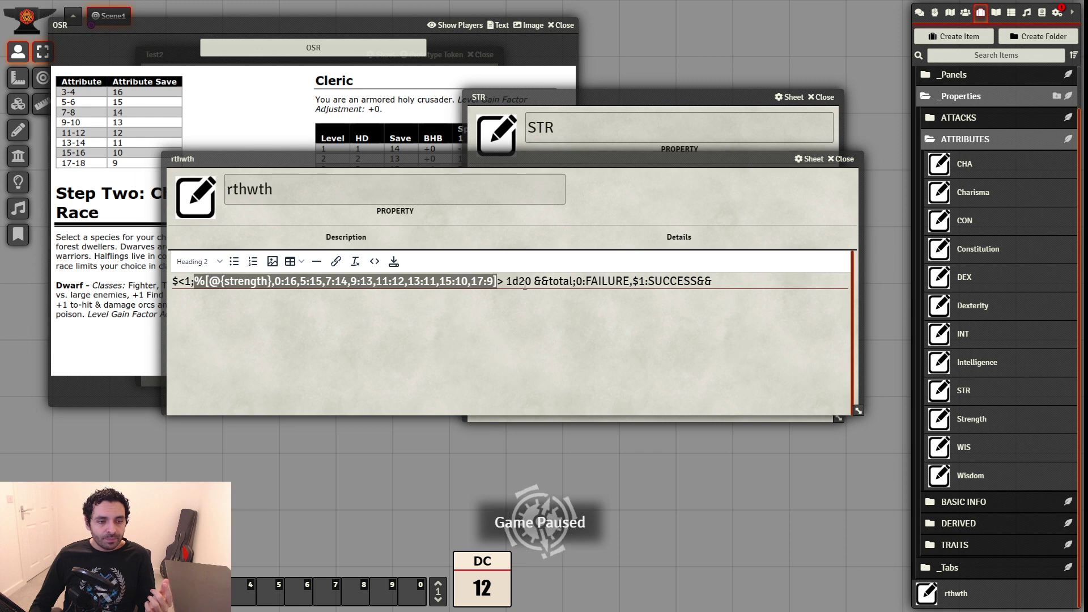
drag(535, 282, 508, 282)
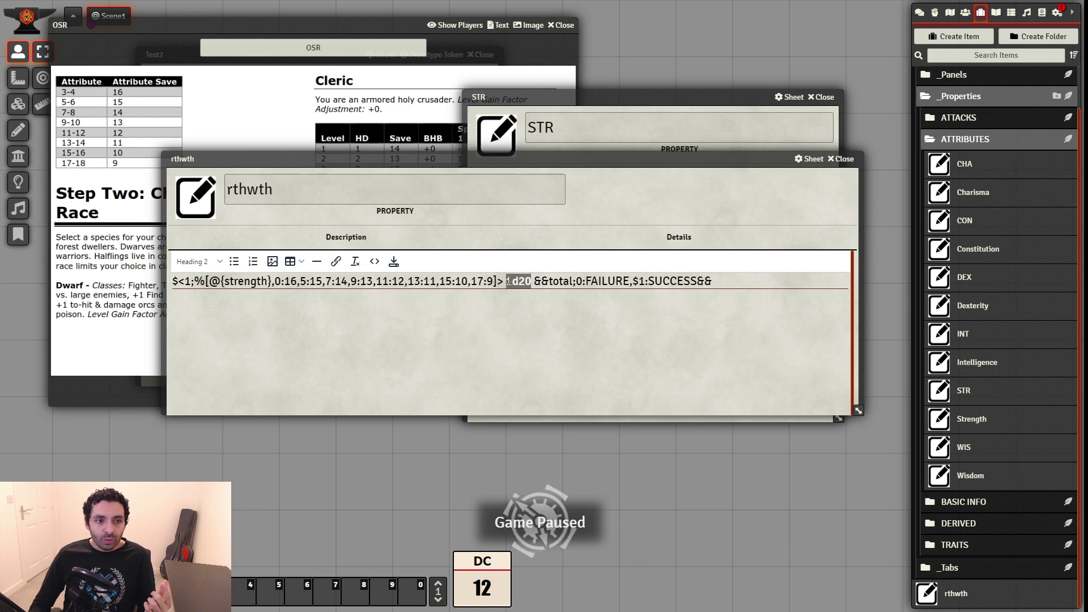
double_click(565, 281)
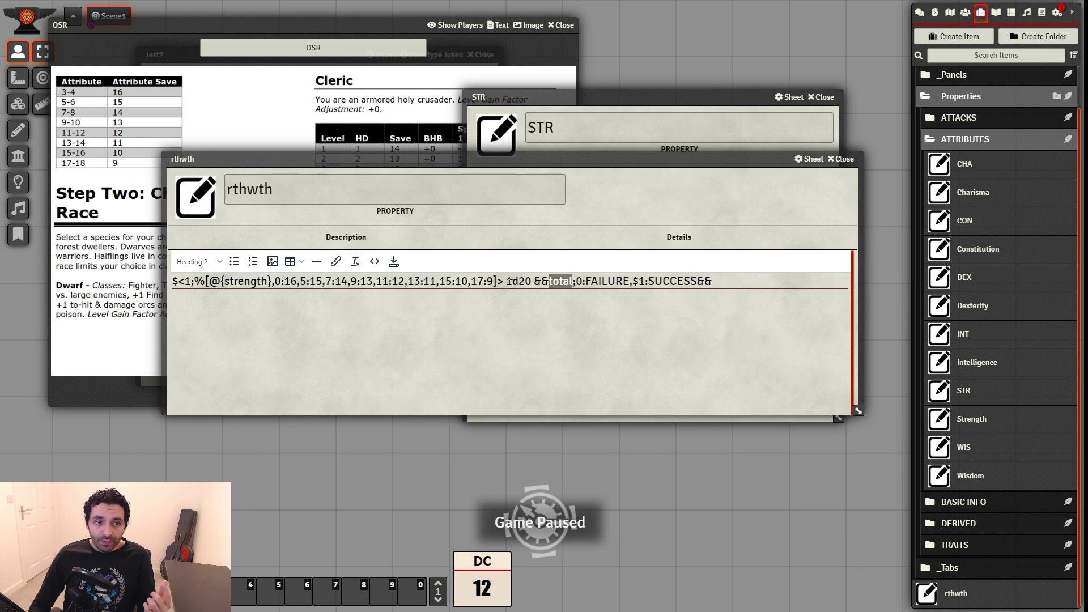
drag(576, 282, 653, 286)
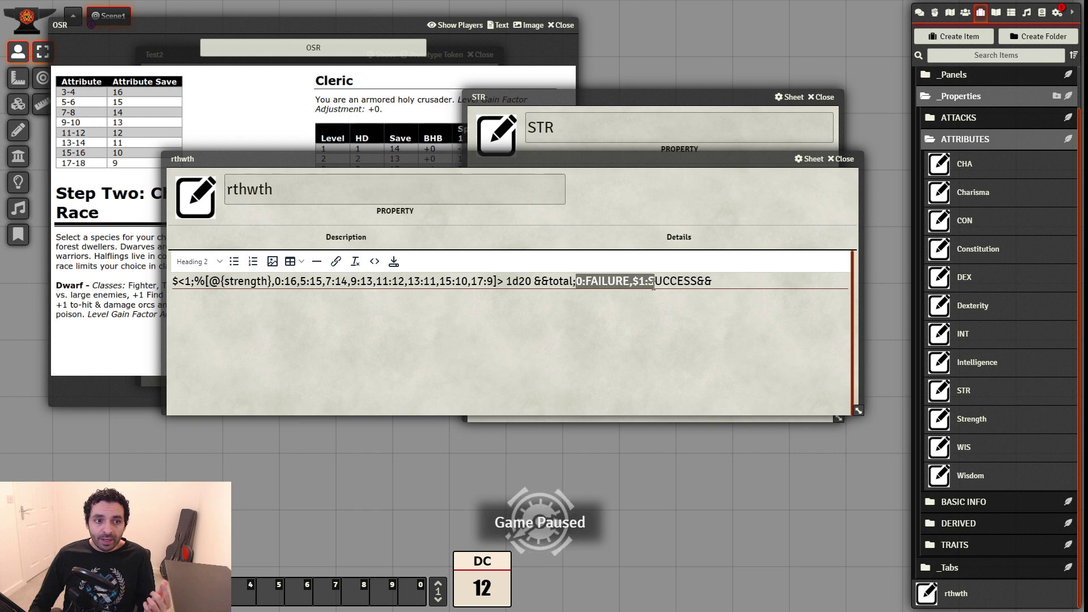
click(652, 287)
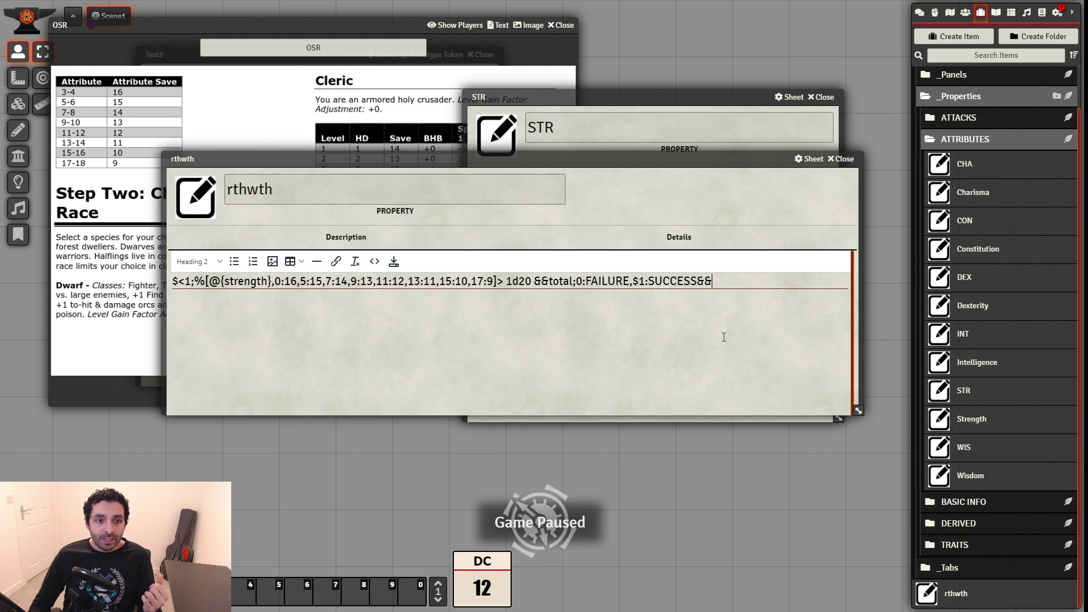
Close the rthwth and STR properties, and rebuild the sheet of the _pctemplate actor
click(842, 158)
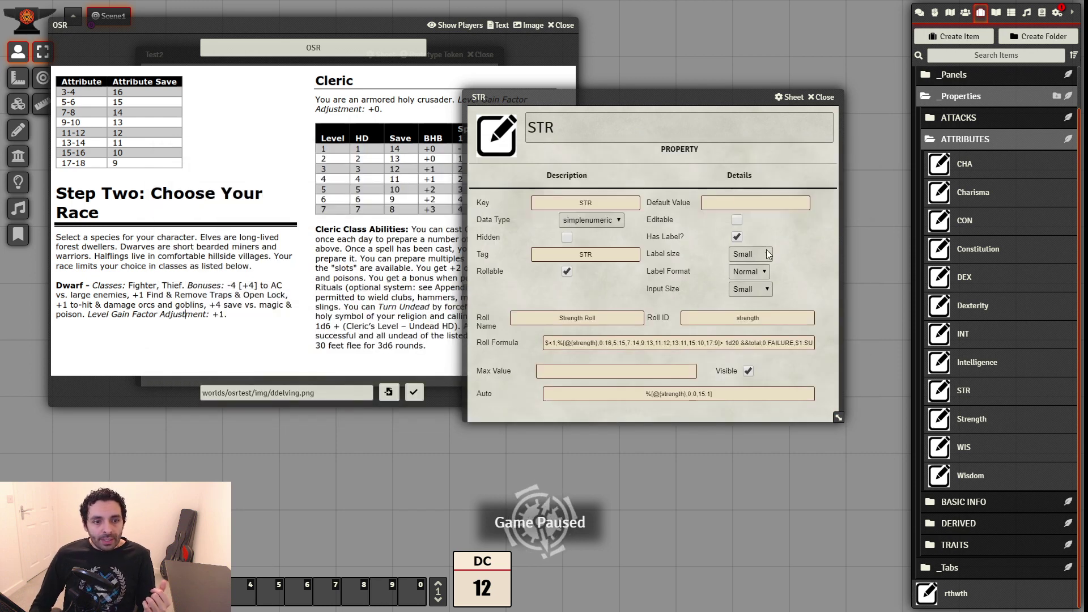
click(825, 98)
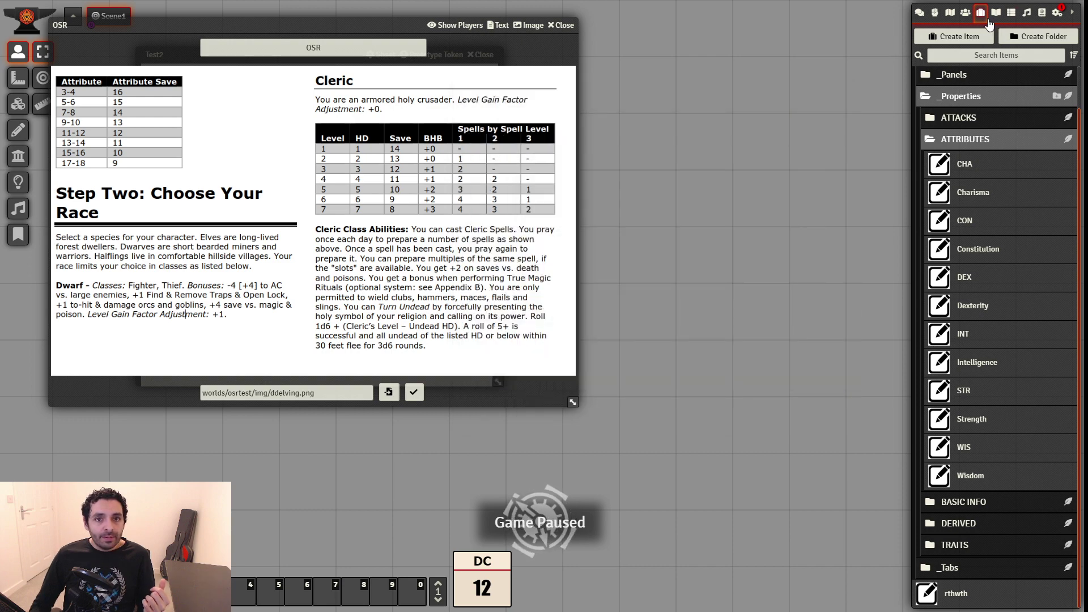
click(967, 13)
click(969, 83)
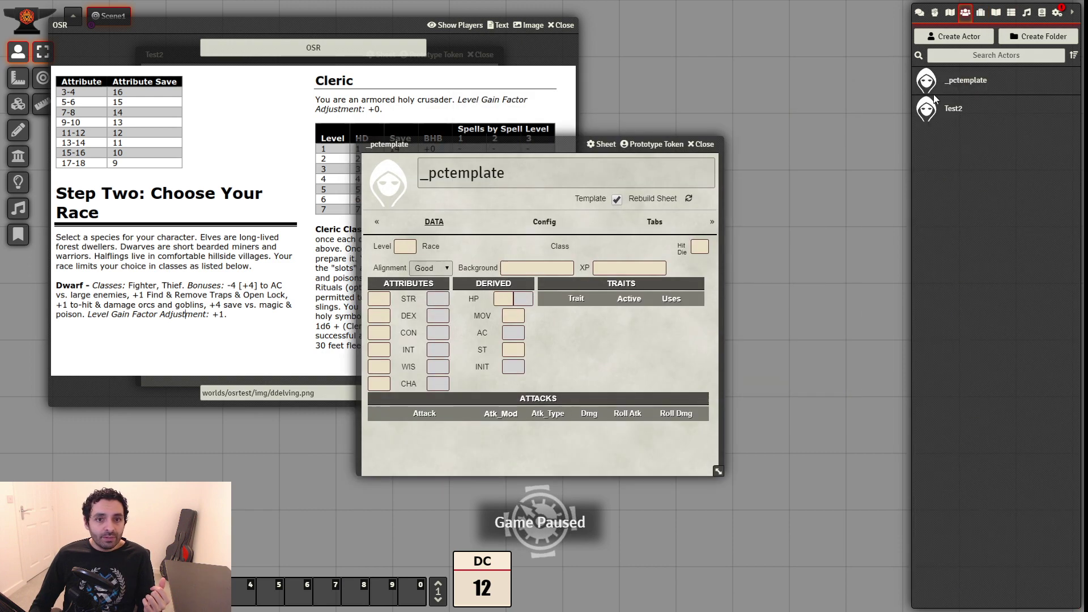
click(690, 198)
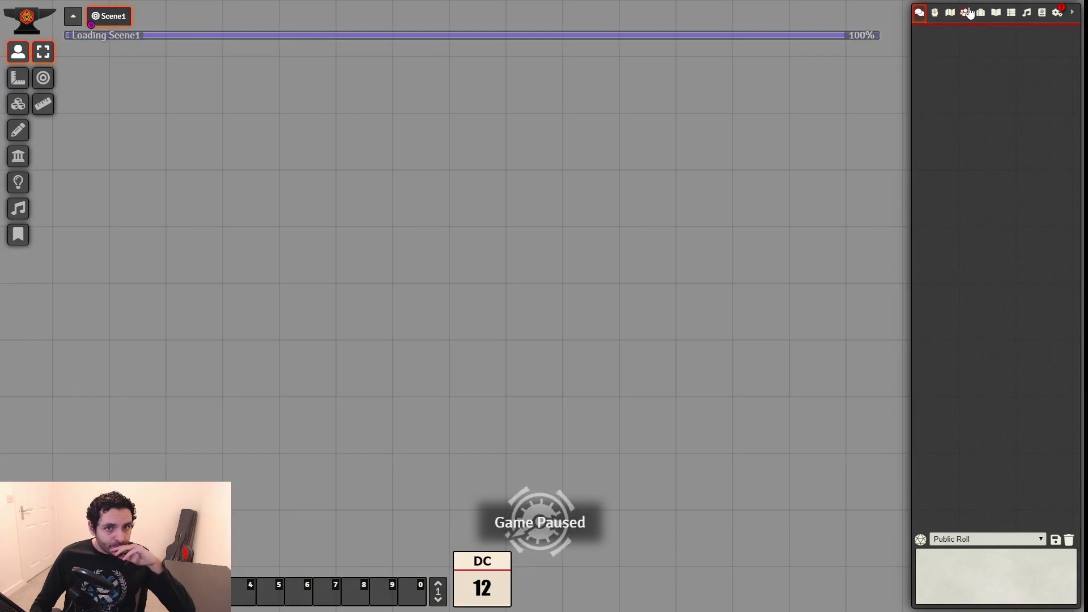
Delete the Test2 actor from the actors directory
click(970, 13)
right_click(971, 107)
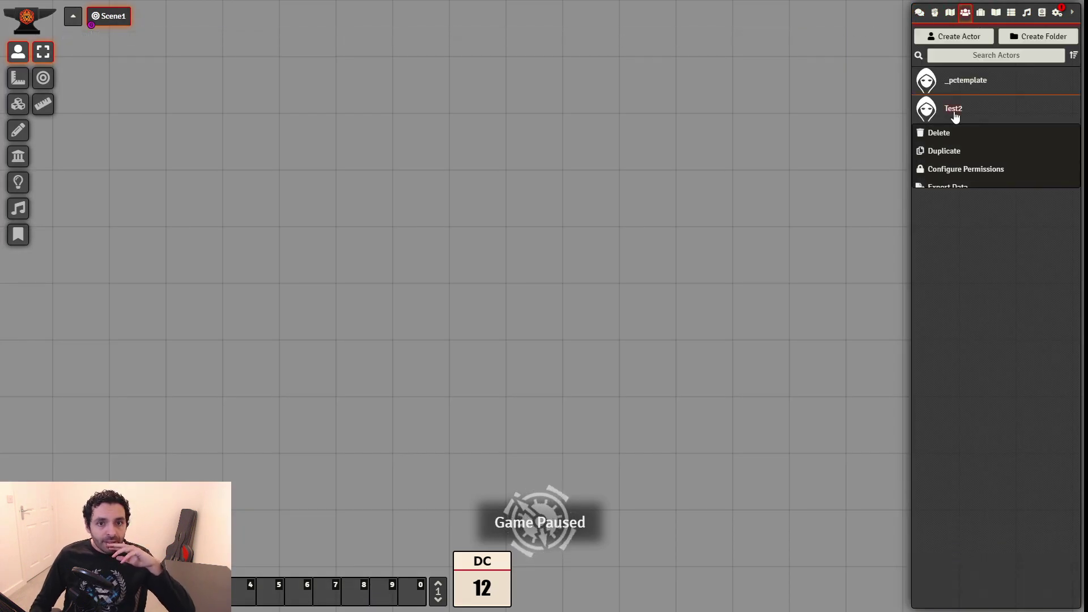
click(940, 134)
click(760, 165)
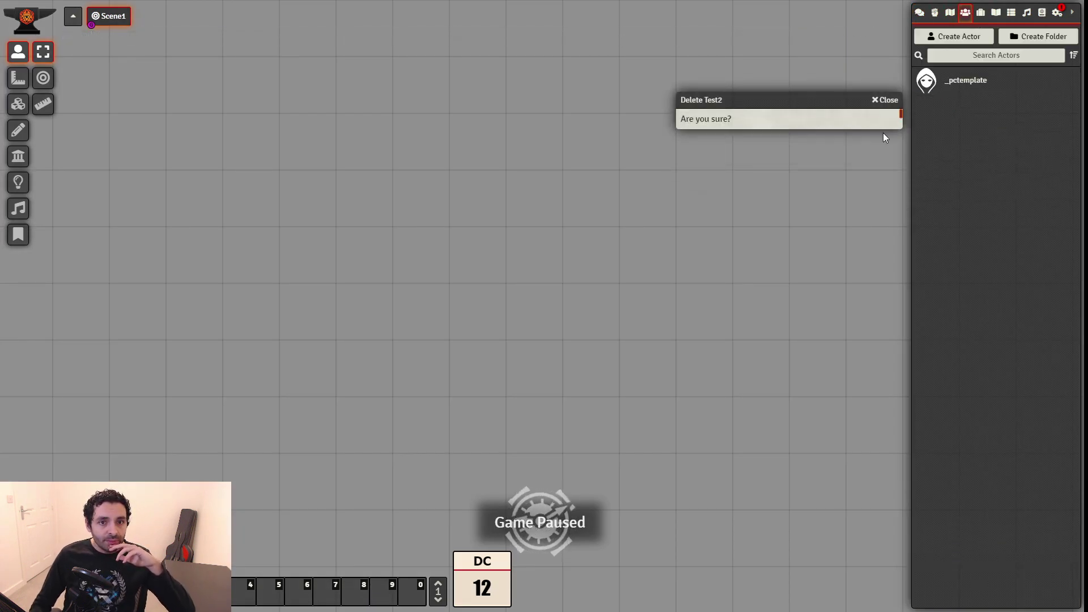
Create an actor named Test3 and apply the _pctemplate sheet template to it
click(947, 35)
text(Te)
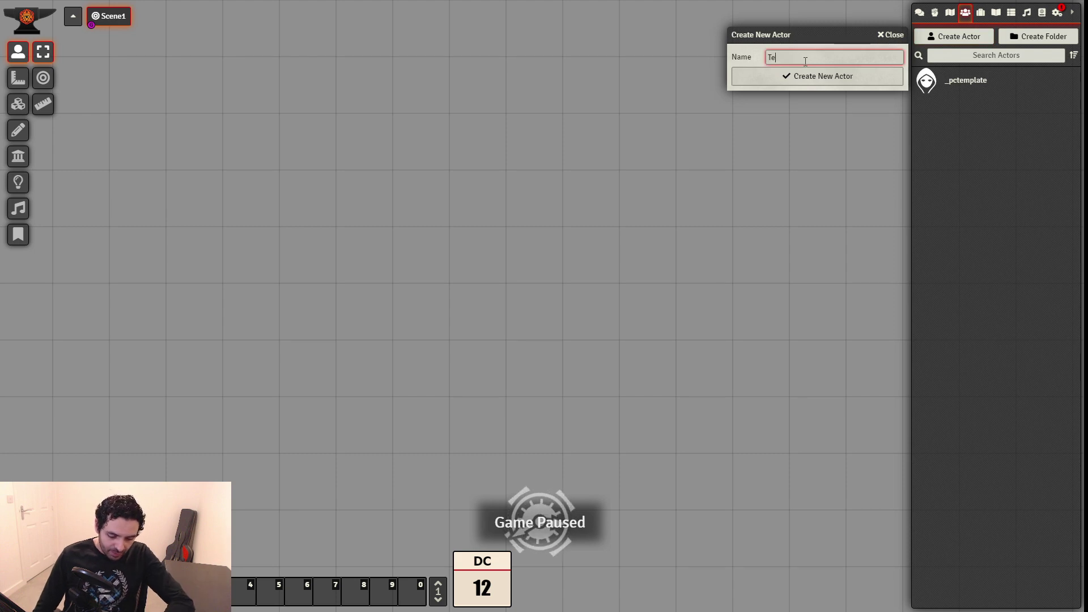
text(st3)
key(Return)
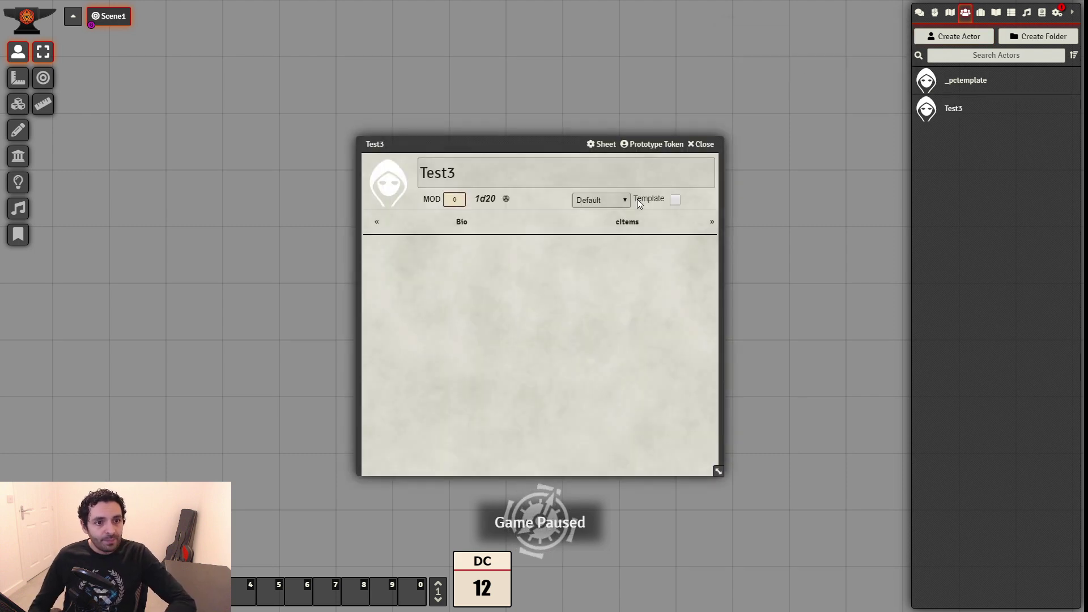
click(619, 202)
click(610, 220)
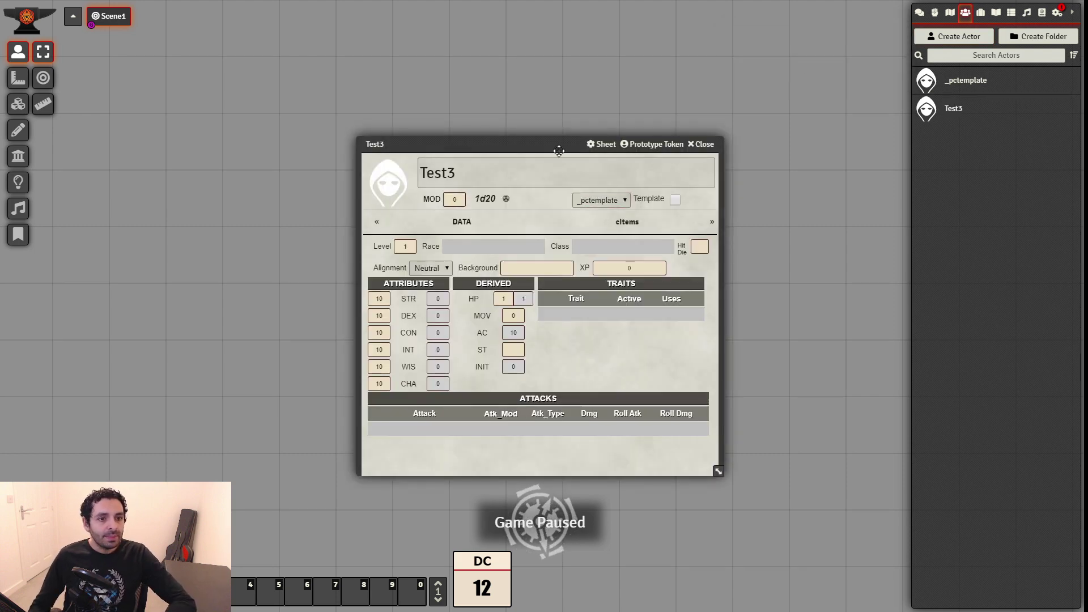
Set the STR attribute score of Test3 to 12 and move its sheet clear of the centre
drag(559, 151, 531, 90)
click(347, 239)
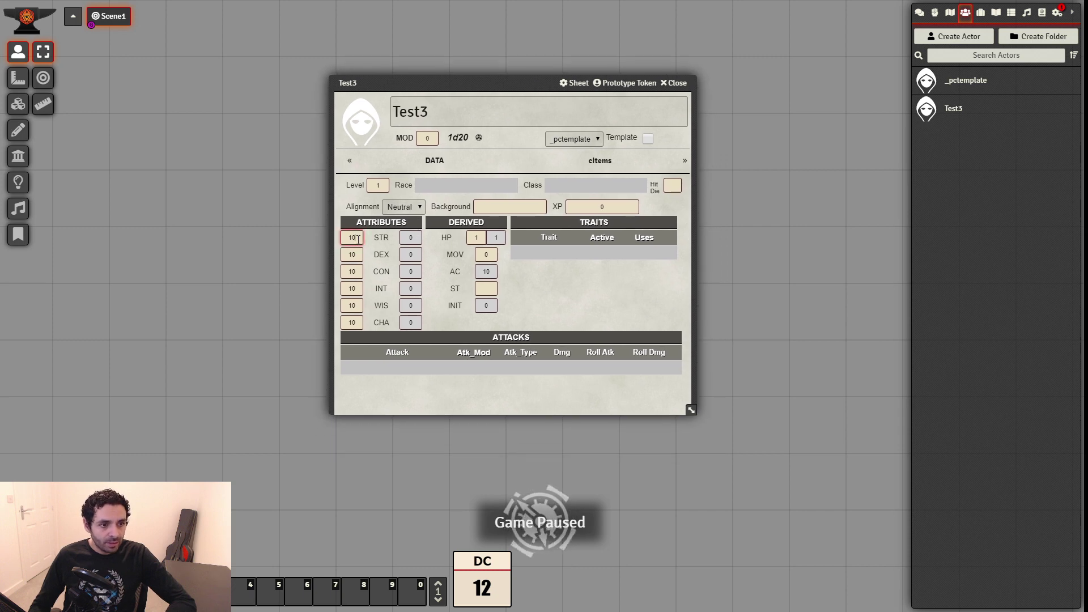
text(12)
click(655, 297)
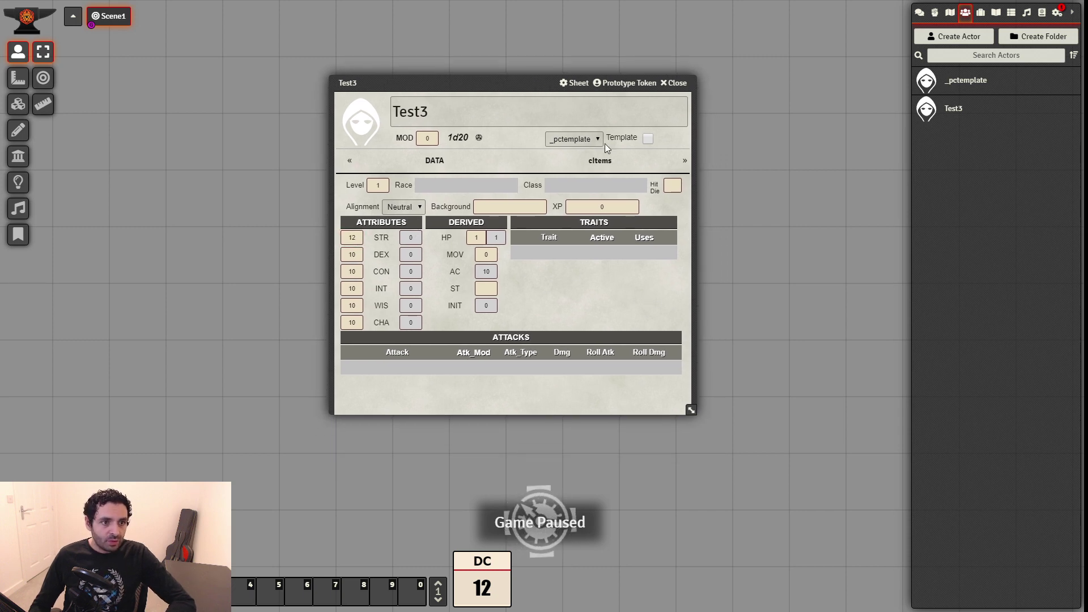
drag(500, 74, 584, 43)
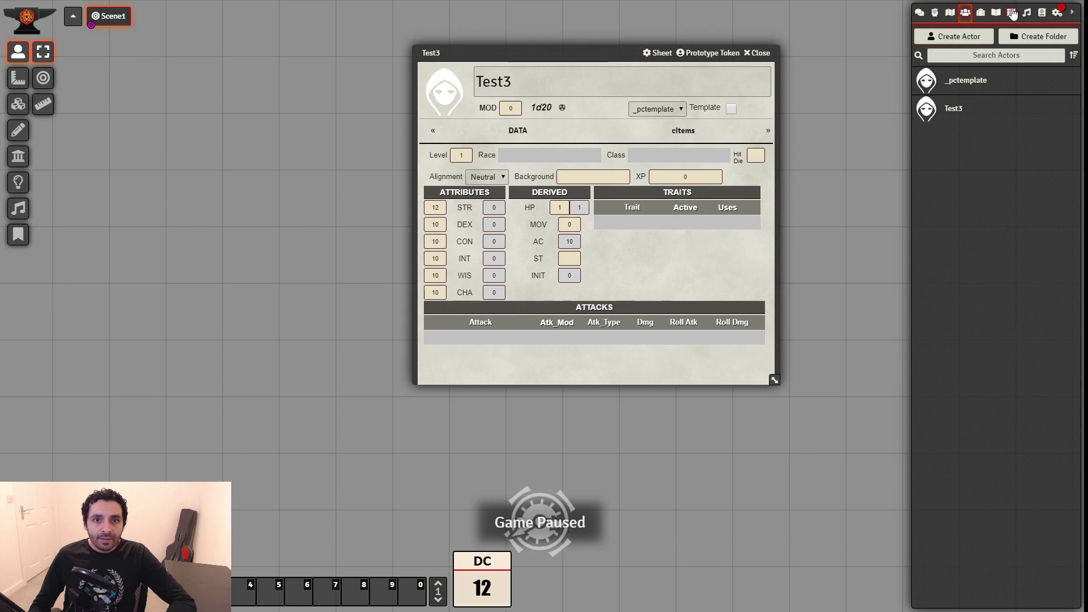
Open the OSR journal entry to consult the attribute save table beside the Test3 sheet
click(1011, 12)
click(996, 12)
click(929, 82)
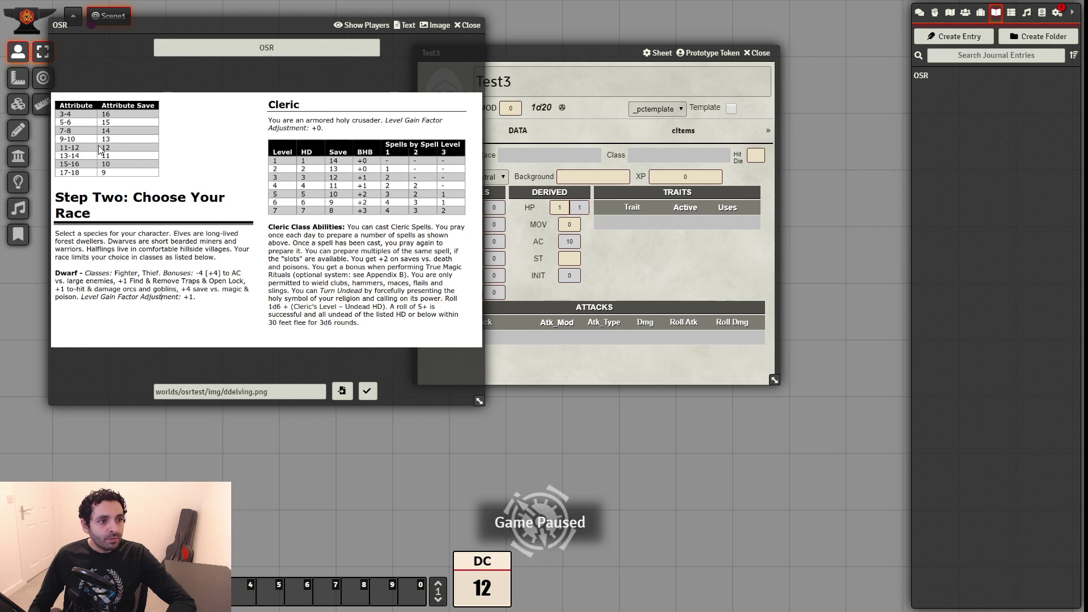
drag(570, 52, 537, 45)
Activate the Dice So Nice! module for the world and save the module settings
click(1056, 12)
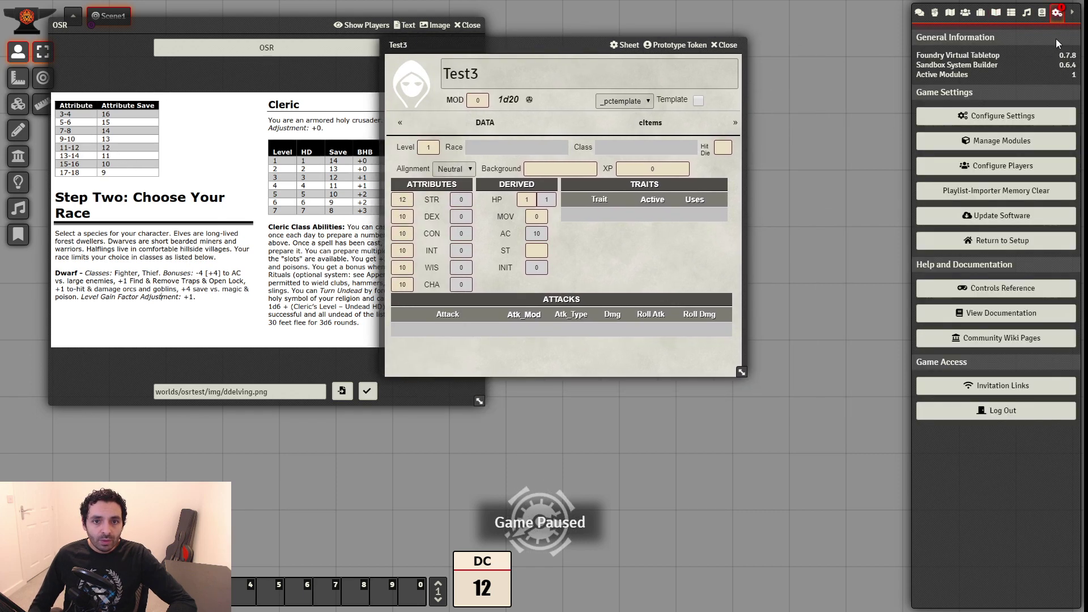
click(1018, 145)
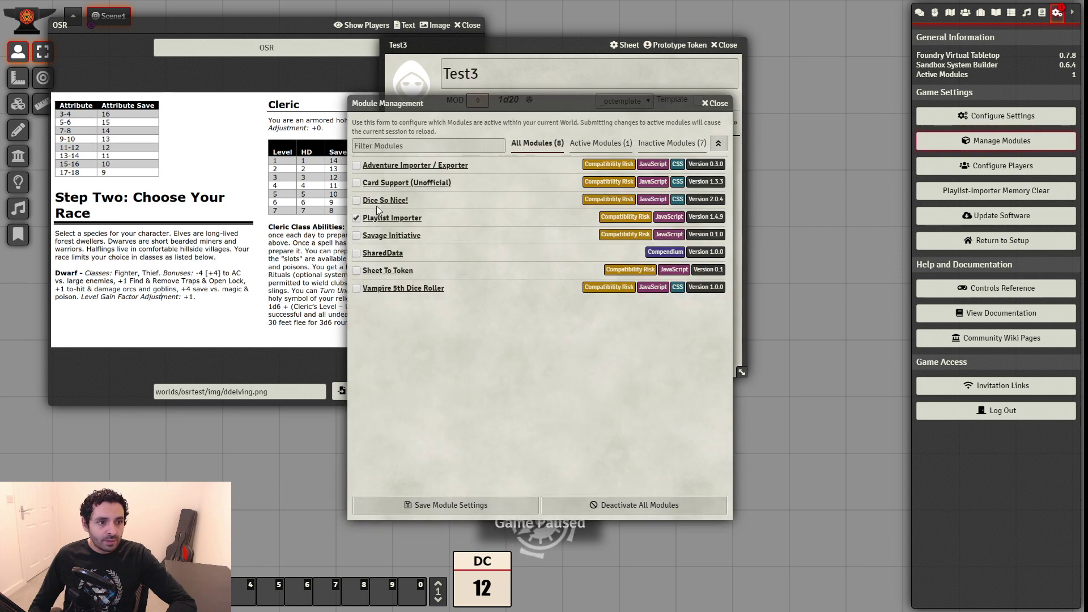
click(356, 200)
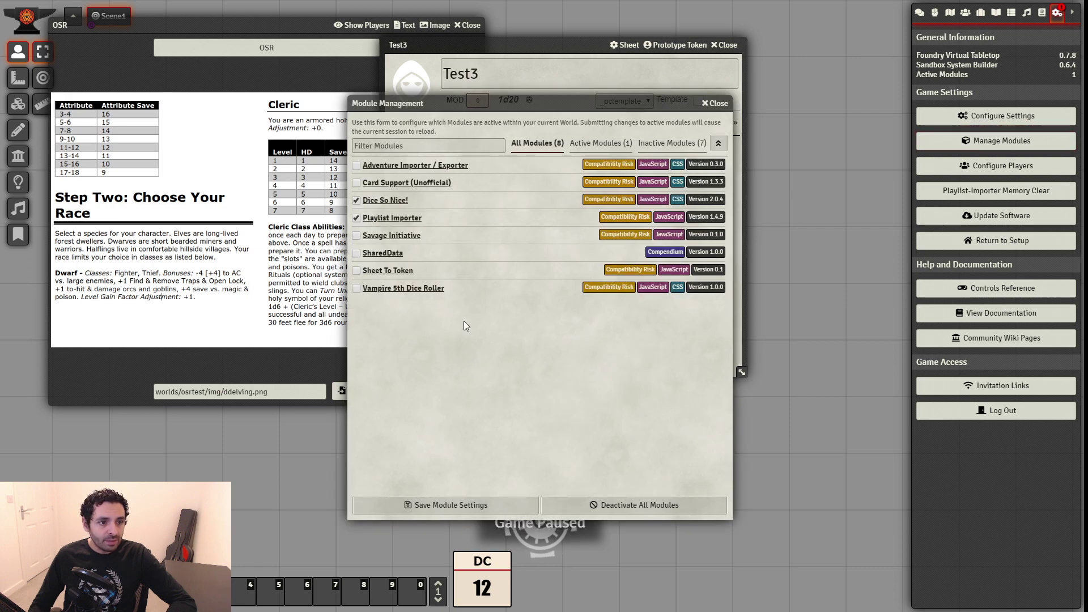
click(470, 502)
Reopen the Test3 sheet and the OSR journal entry, and arrange them side by side
click(965, 12)
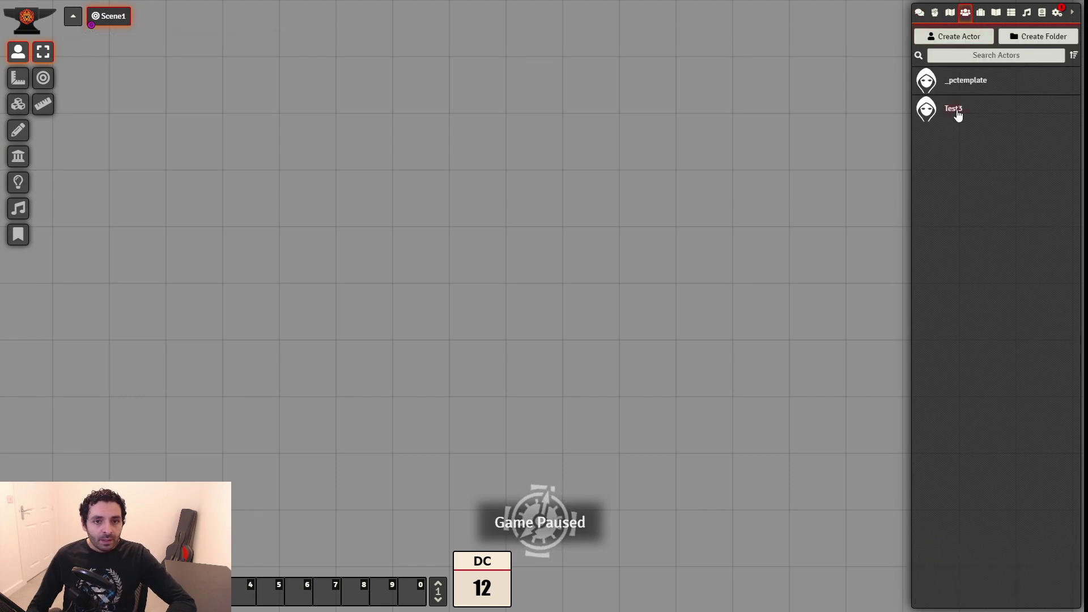
click(953, 111)
drag(466, 143, 205, 62)
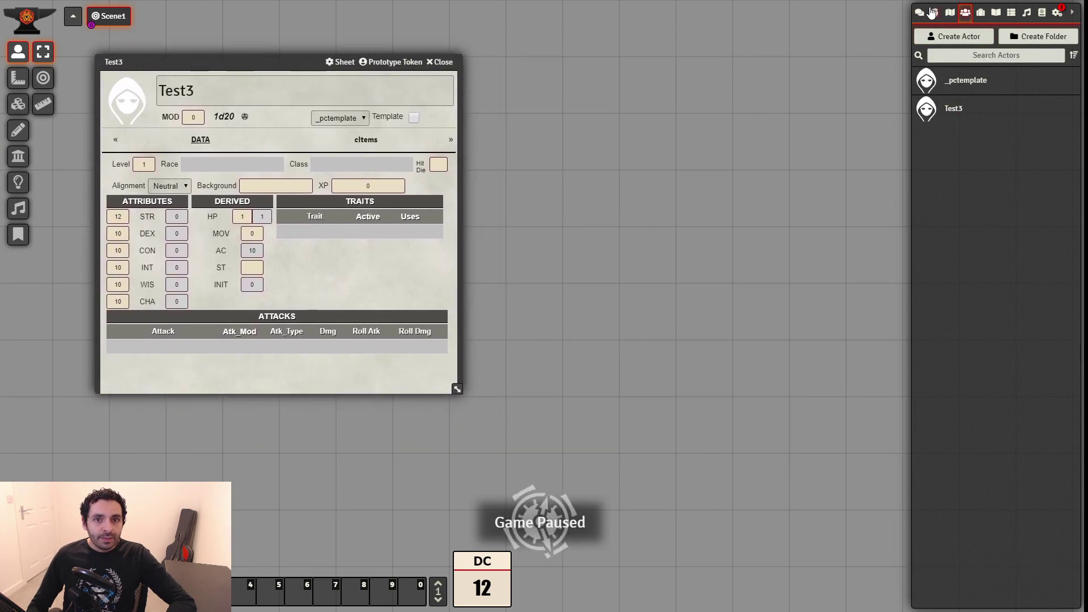
click(995, 12)
click(926, 80)
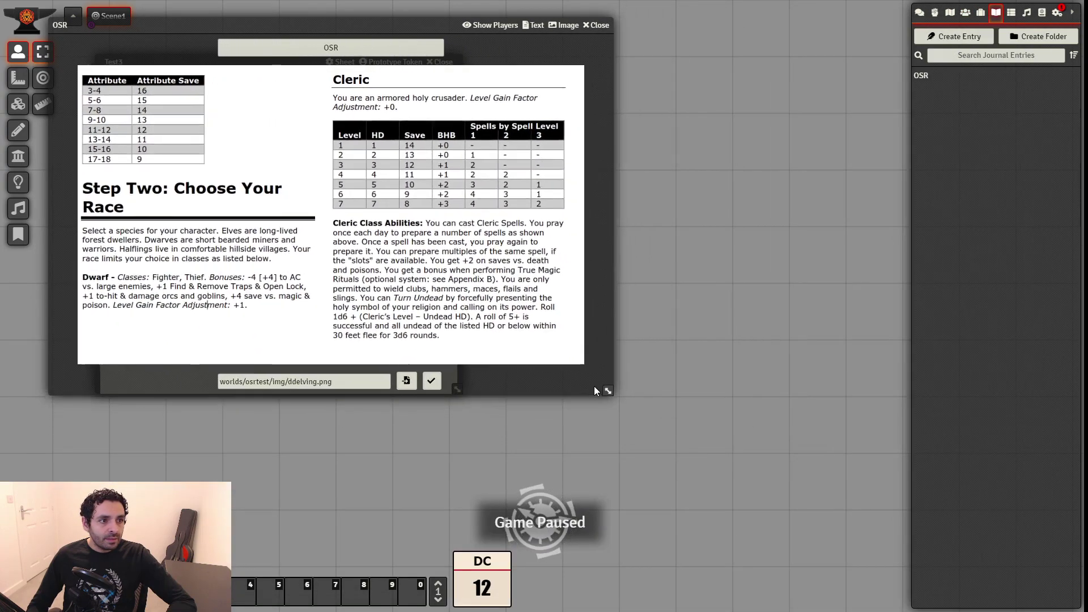
drag(161, 23, 546, 56)
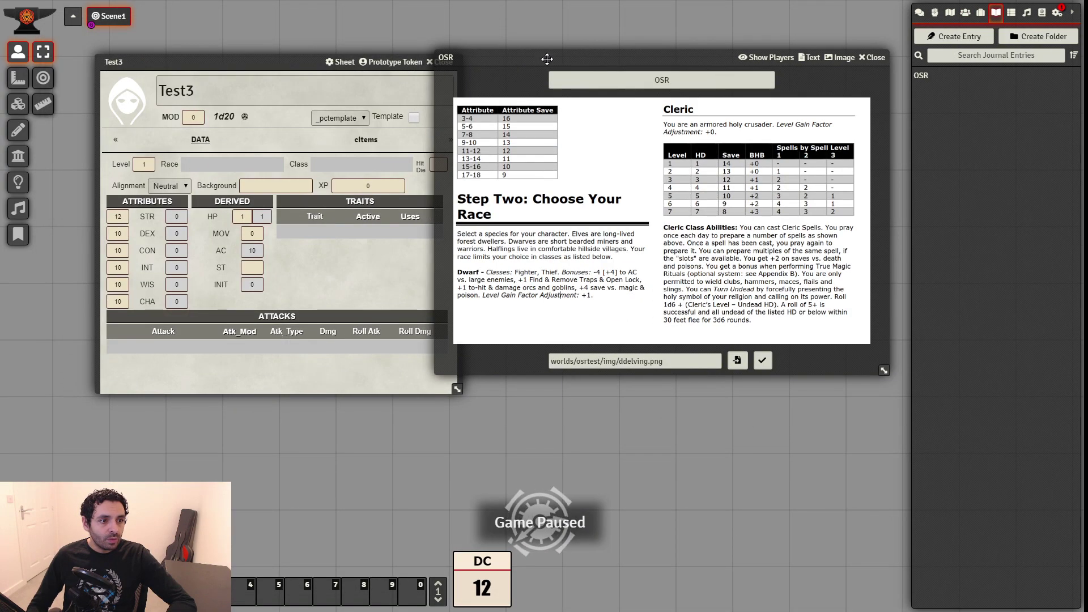
Roll the STR save of Test3 twice to check it against the journal's save table, and close the journal entry
click(147, 217)
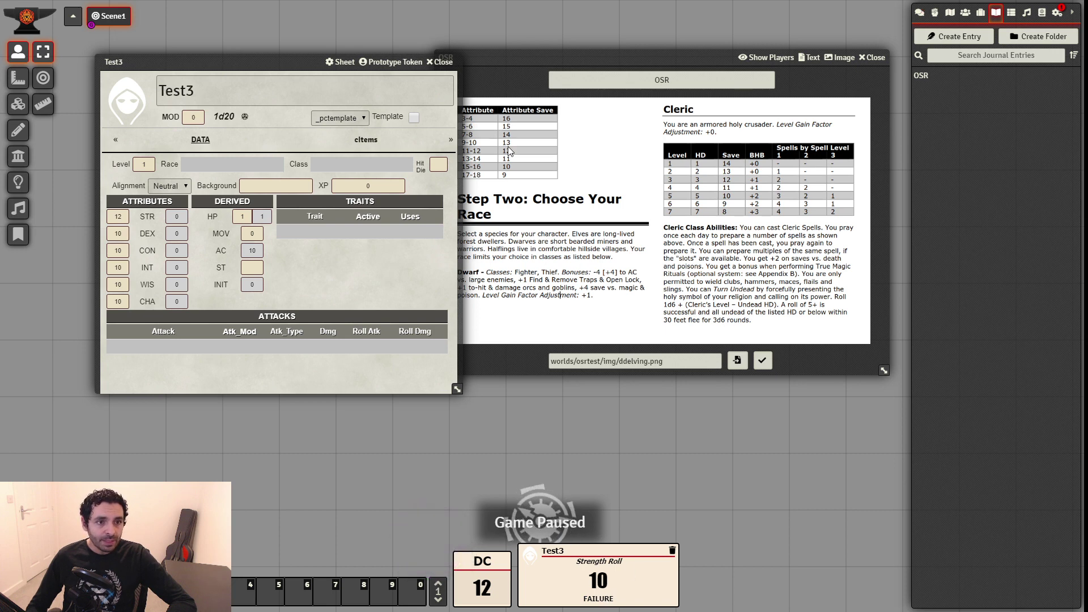
drag(240, 59, 210, 79)
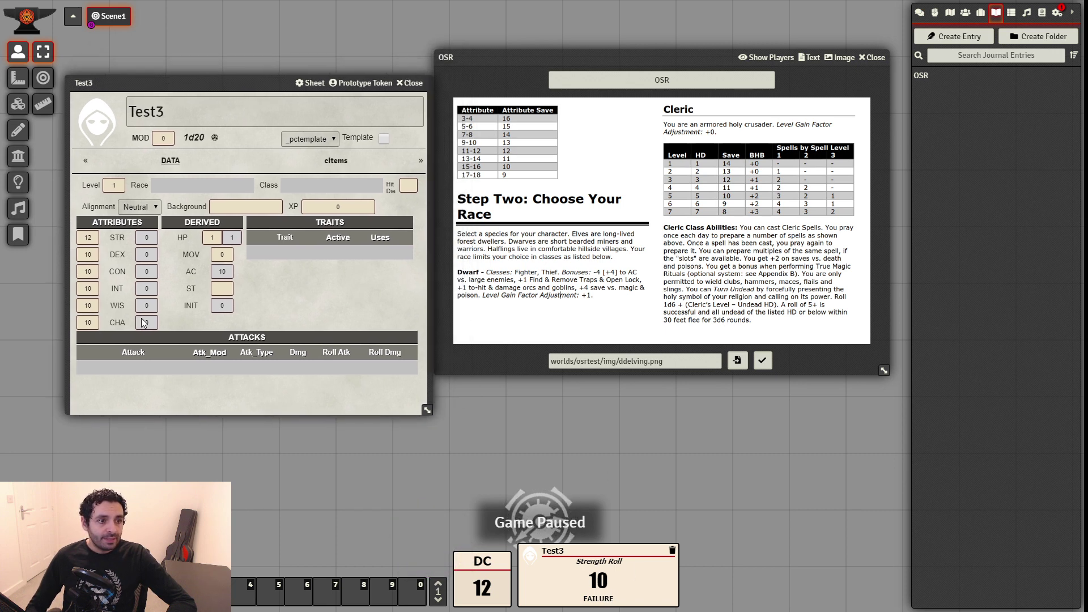
click(119, 237)
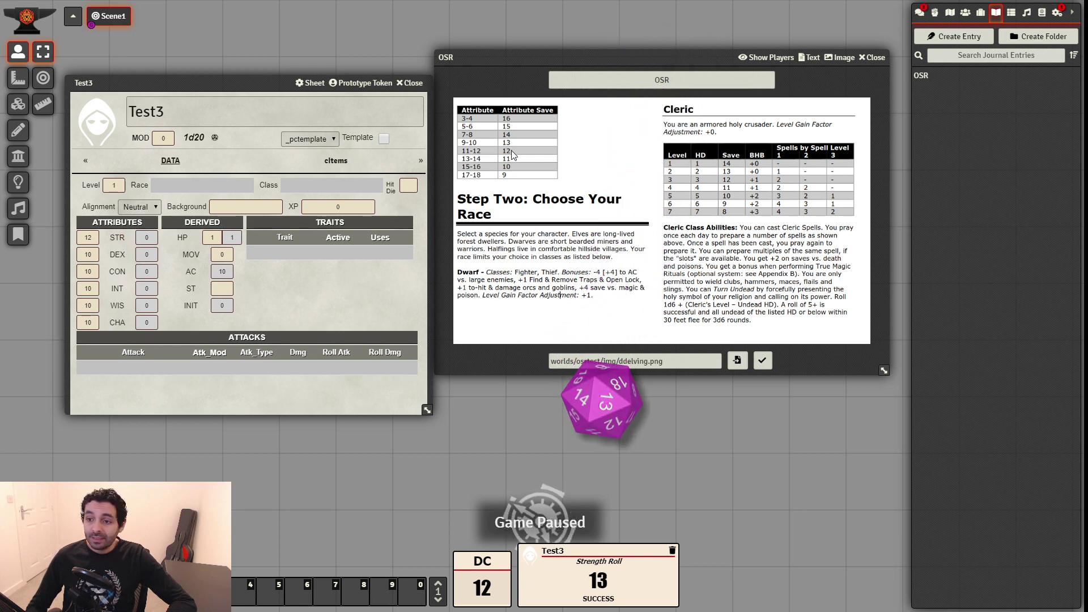
drag(705, 54, 684, 73)
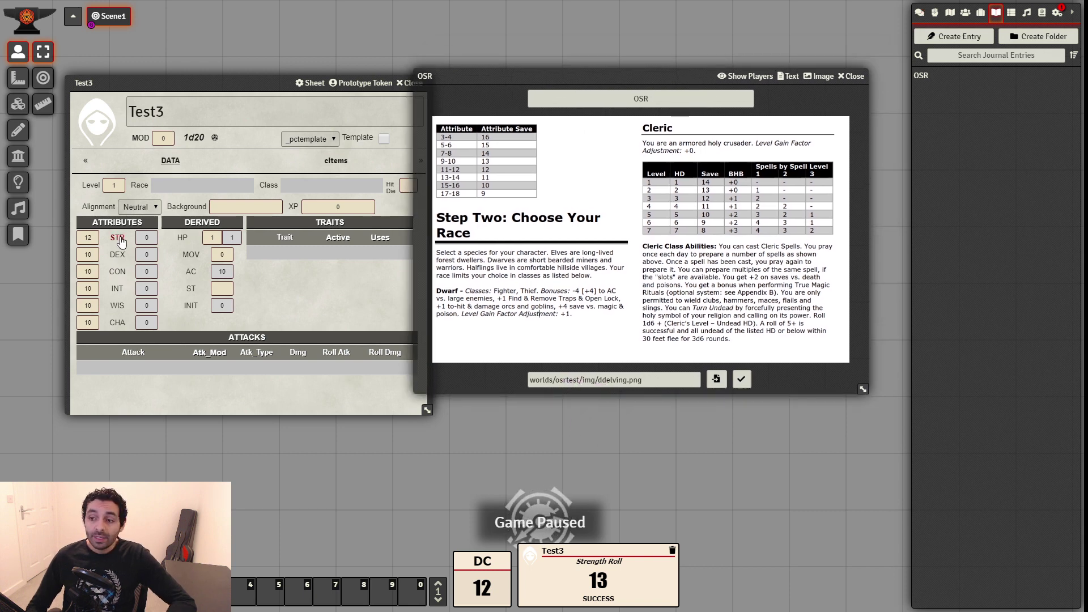
click(851, 76)
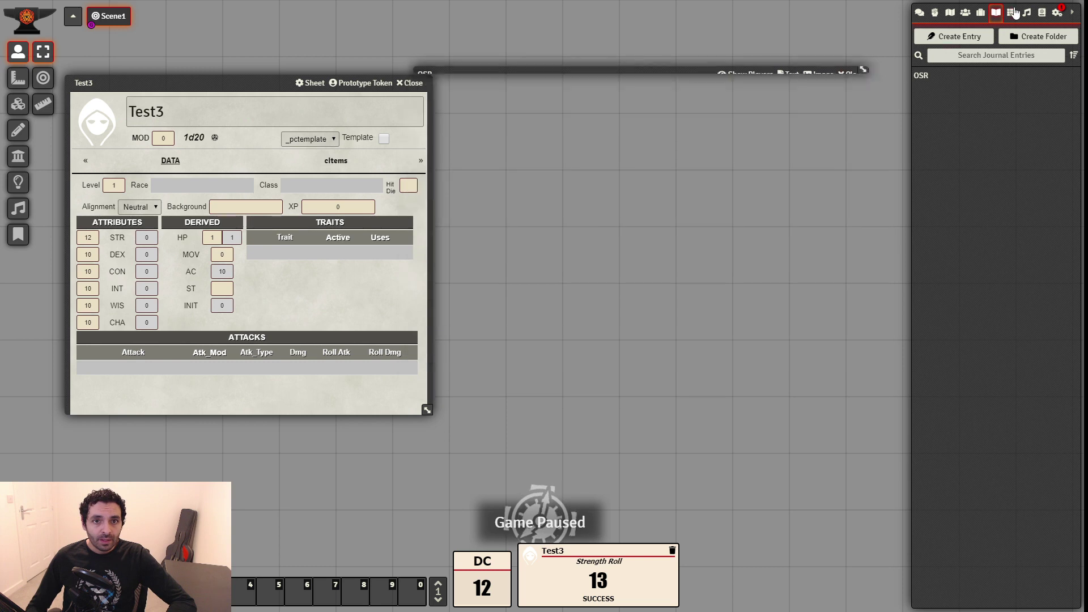
Copy the full Roll Formula of the STR property in the _TEMPLATE ATTRIBUTES folder, and close the property
click(981, 13)
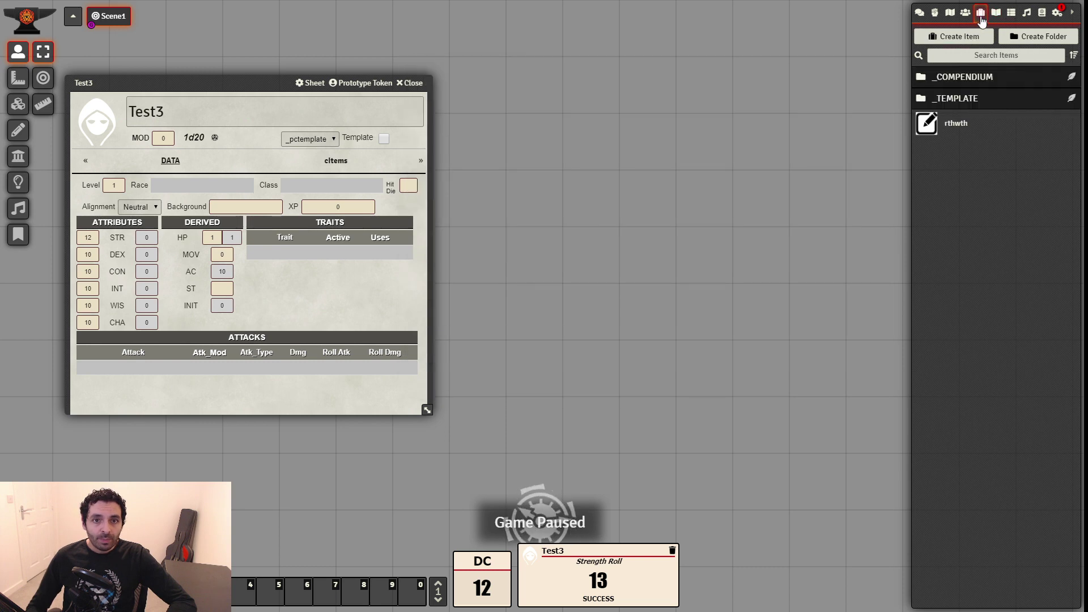
click(976, 101)
click(961, 142)
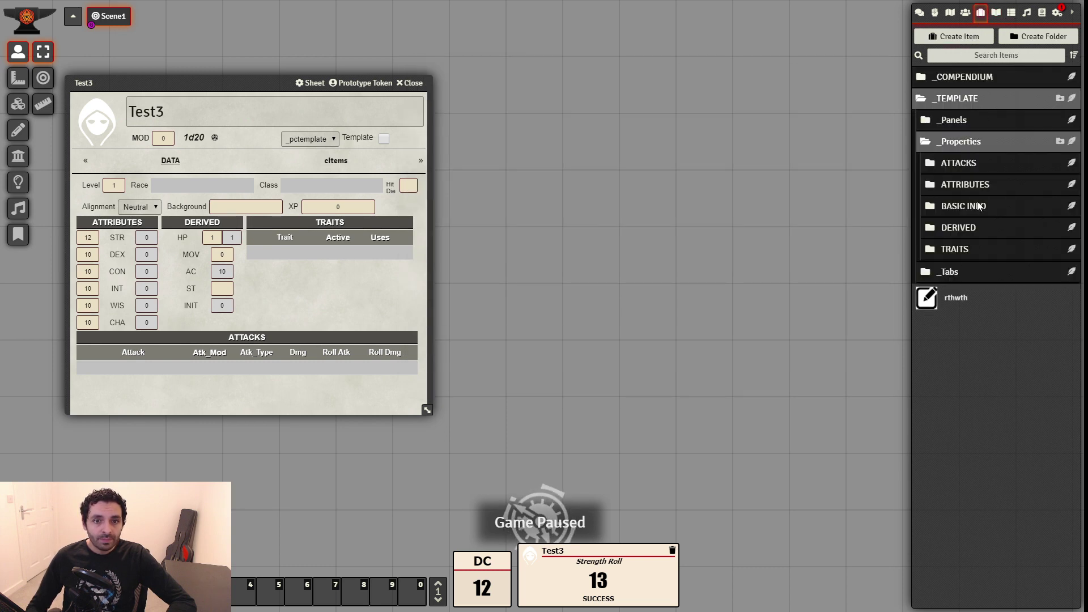
click(977, 184)
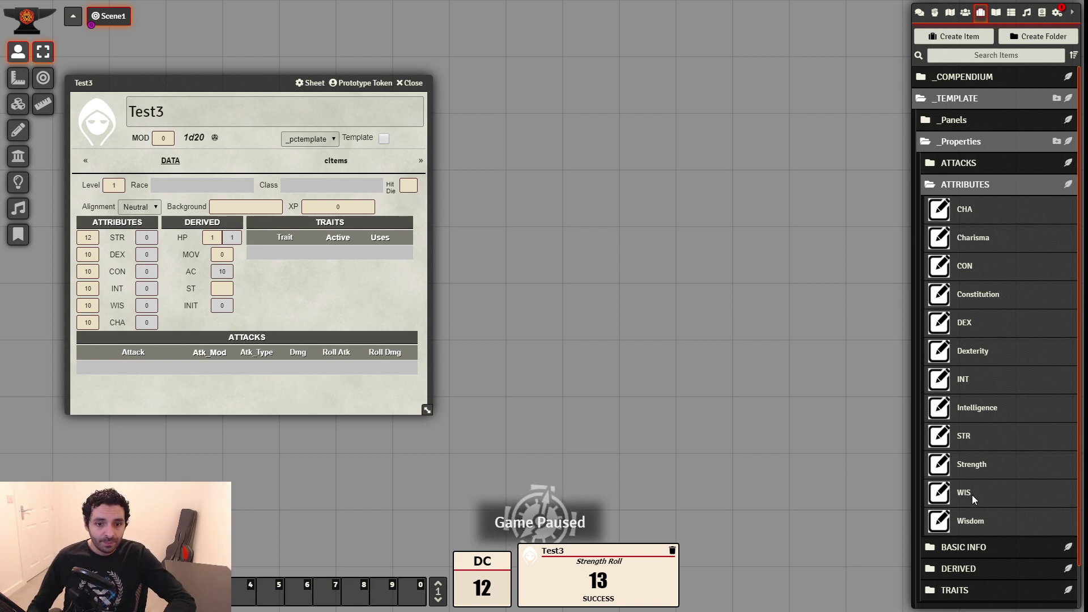
click(963, 436)
click(603, 252)
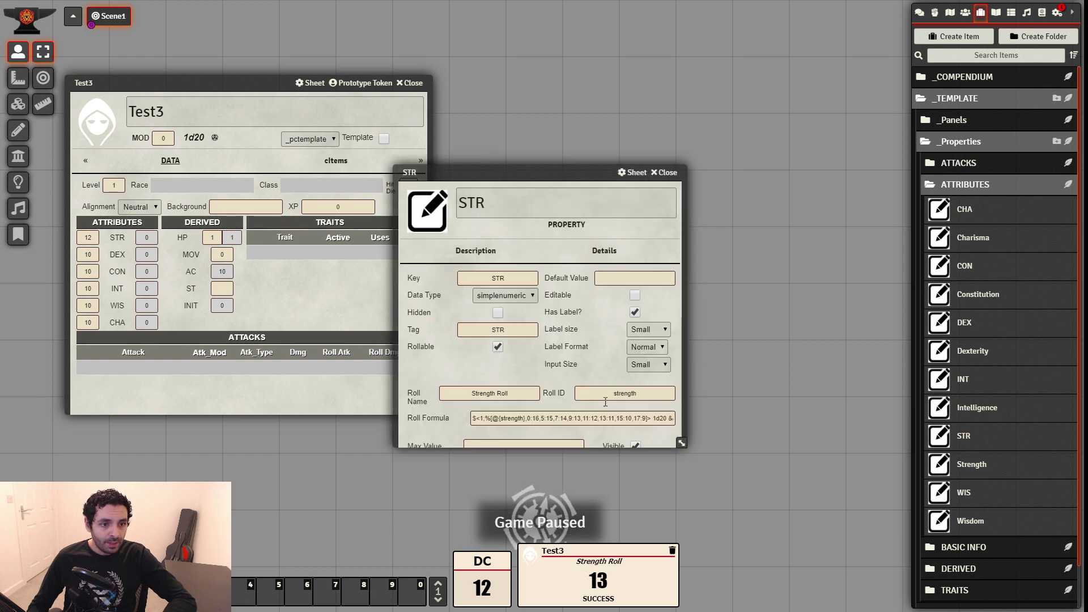
click(611, 418)
key(ctrl+a)
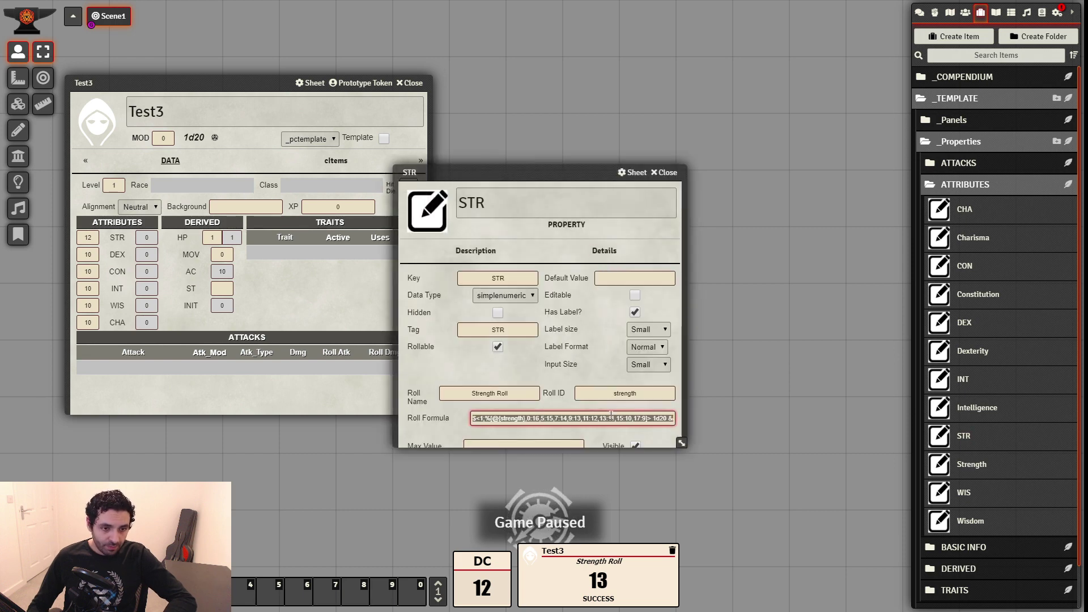
click(664, 172)
Make the DEX property rollable with the Roll Name Dexterity Roll and the Roll ID dexterity
click(964, 322)
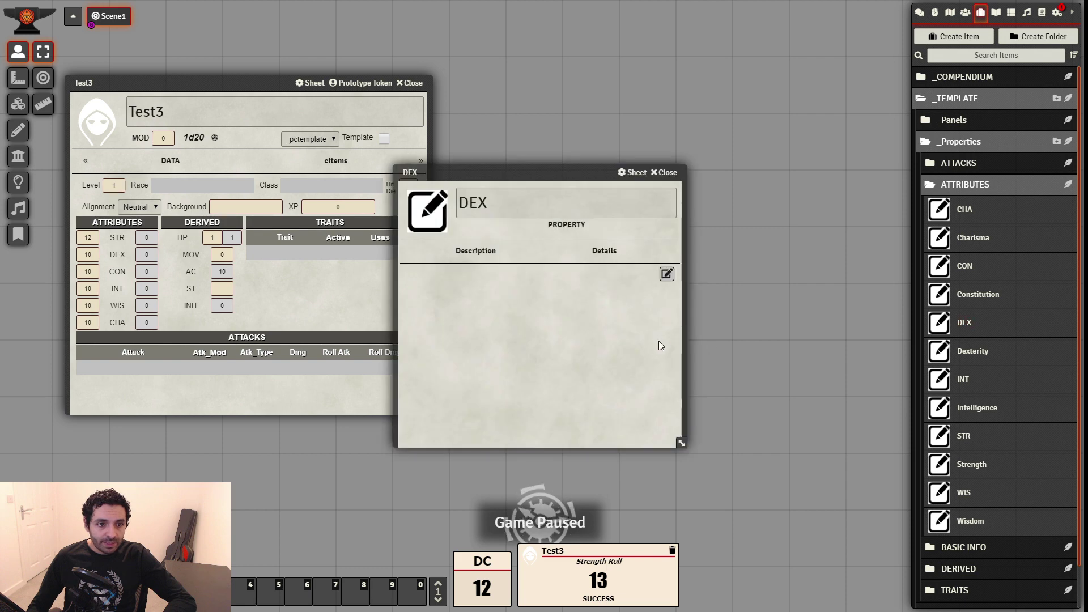
drag(682, 444, 795, 470)
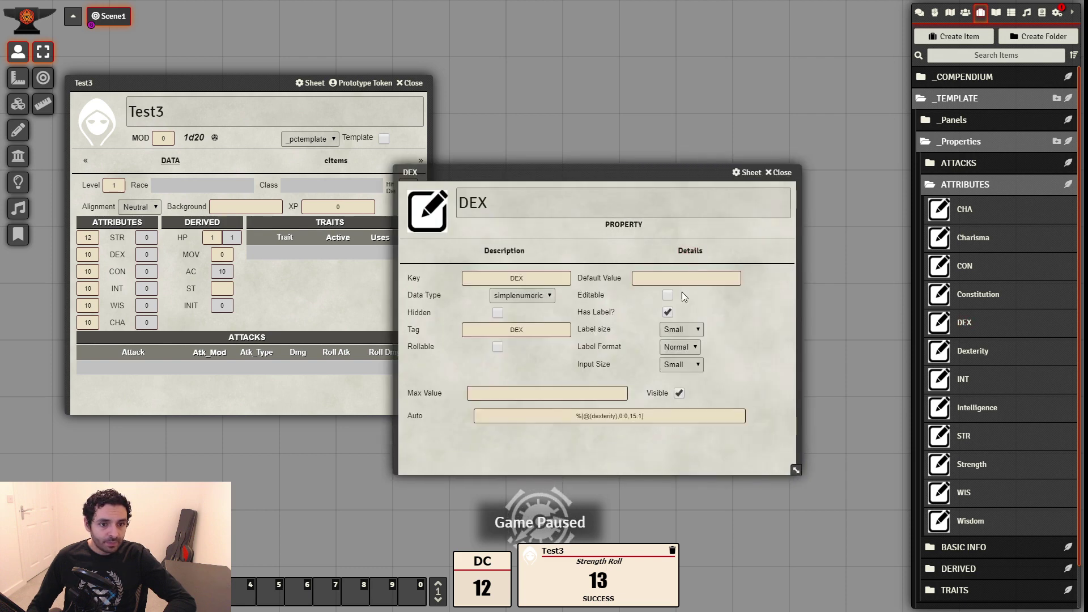
click(647, 410)
click(499, 346)
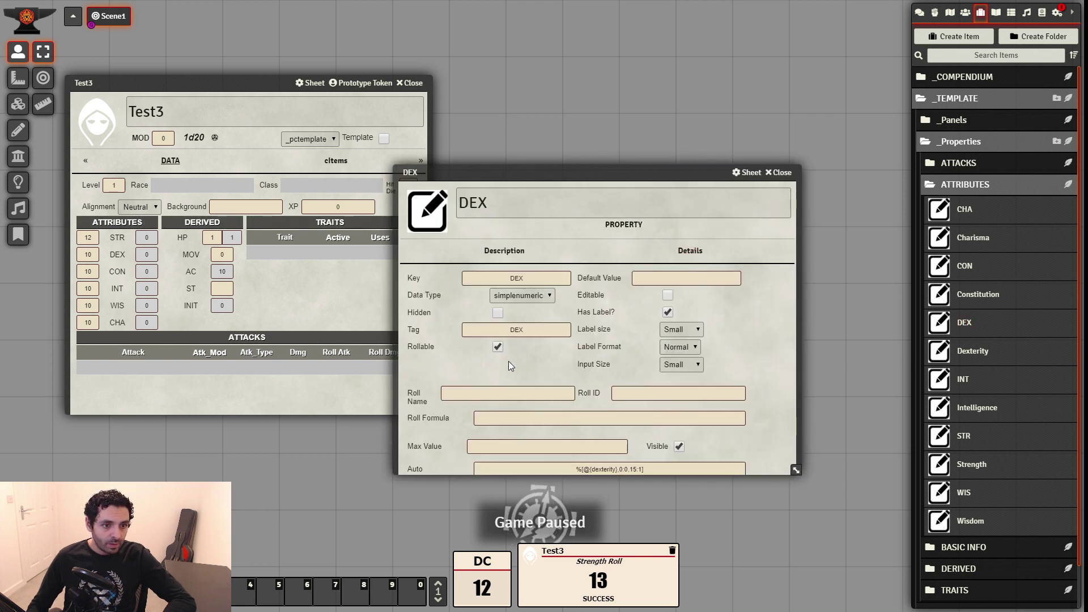
click(548, 393)
text(De)
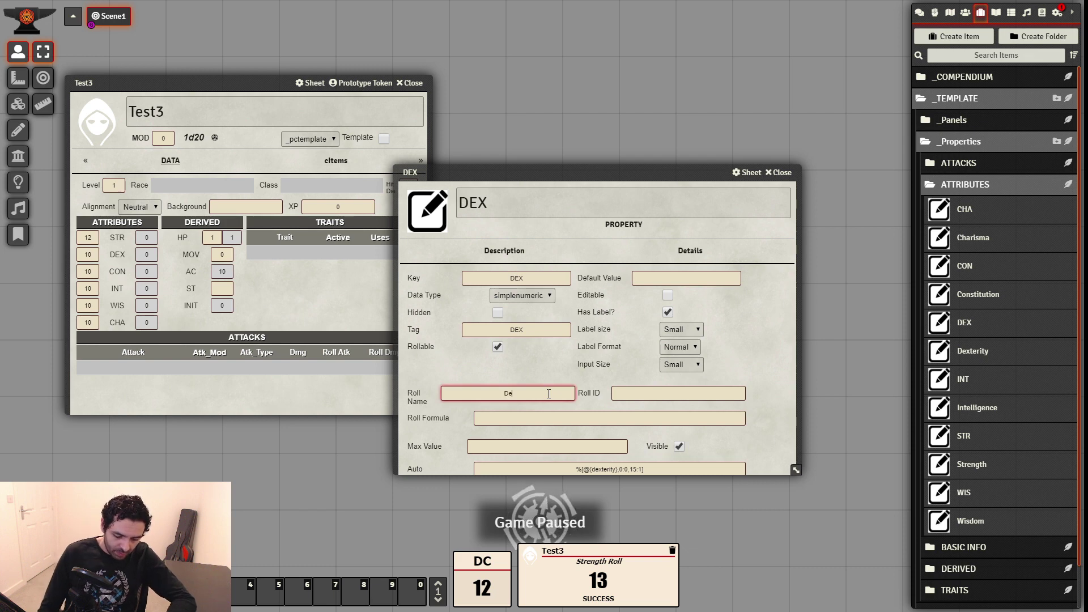
text(xterity c)
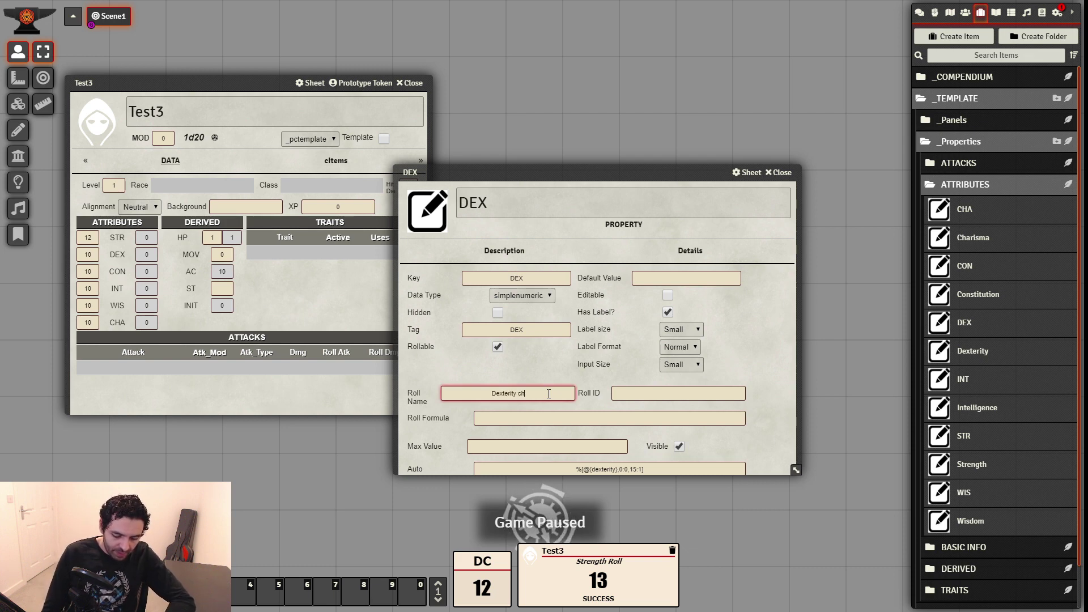
key(BackSpace)
text(Roll)
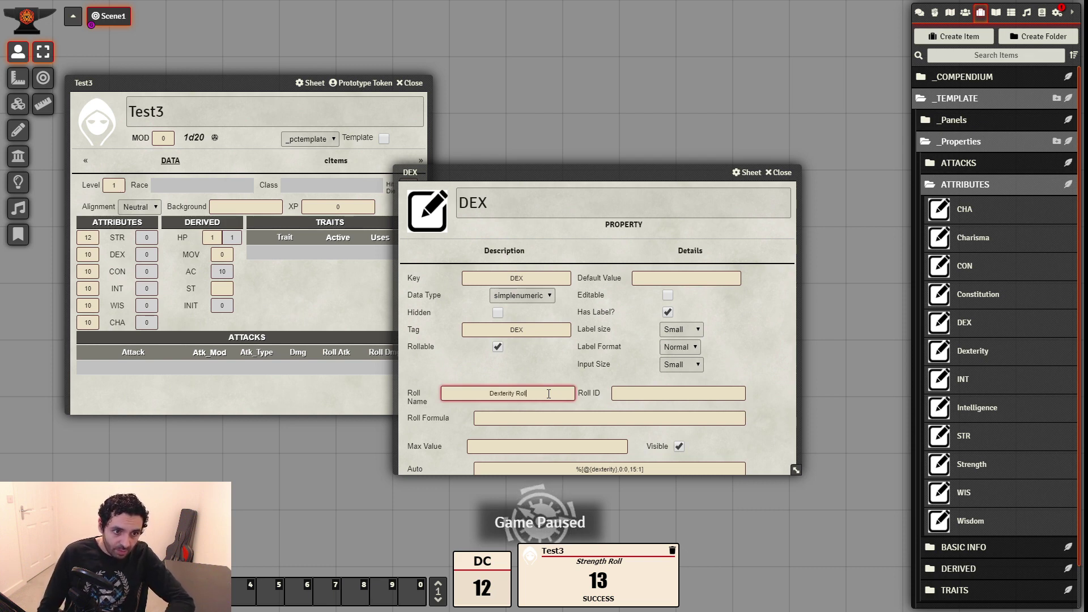
click(711, 391)
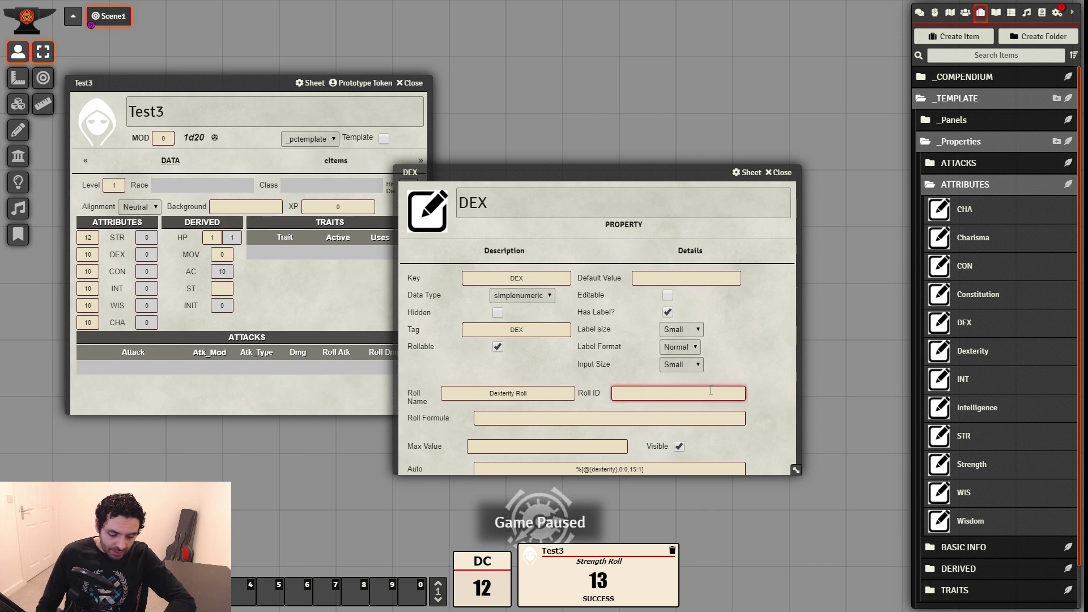
text(dexterity)
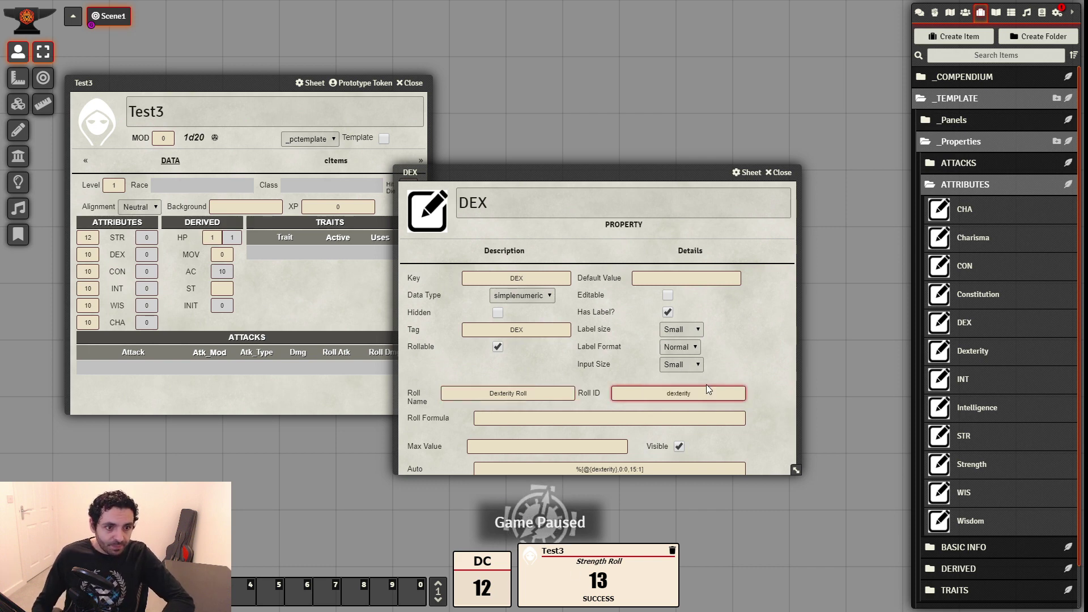
Paste the copied save formula into the DEX property's Roll Formula, replace strength with dexterity in it, and close the property
click(566, 418)
key(ctrl+v)
drag(593, 418, 457, 412)
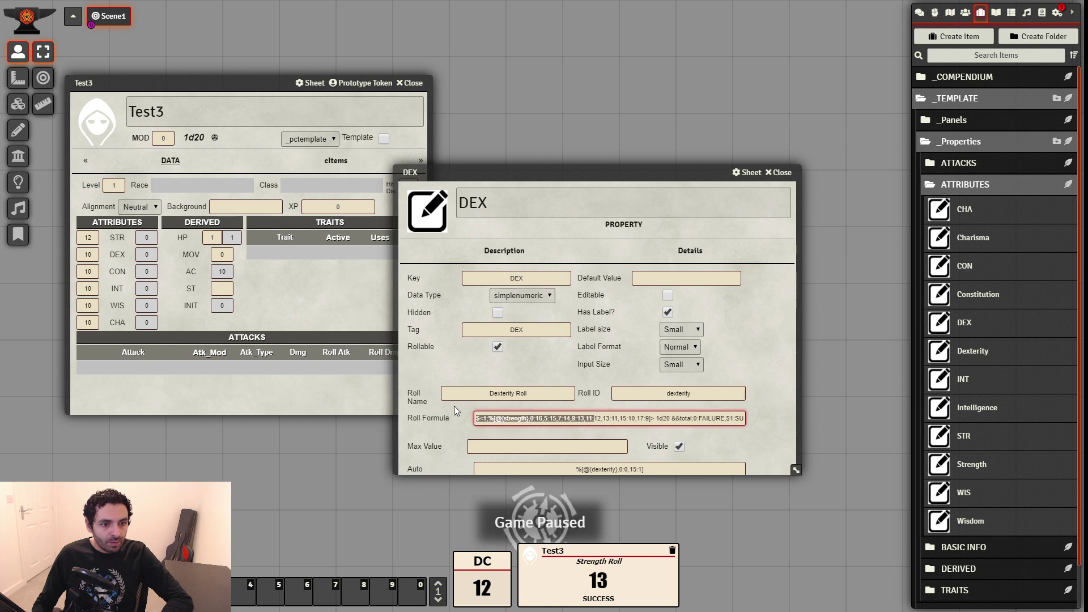
double_click(517, 418)
text(dex)
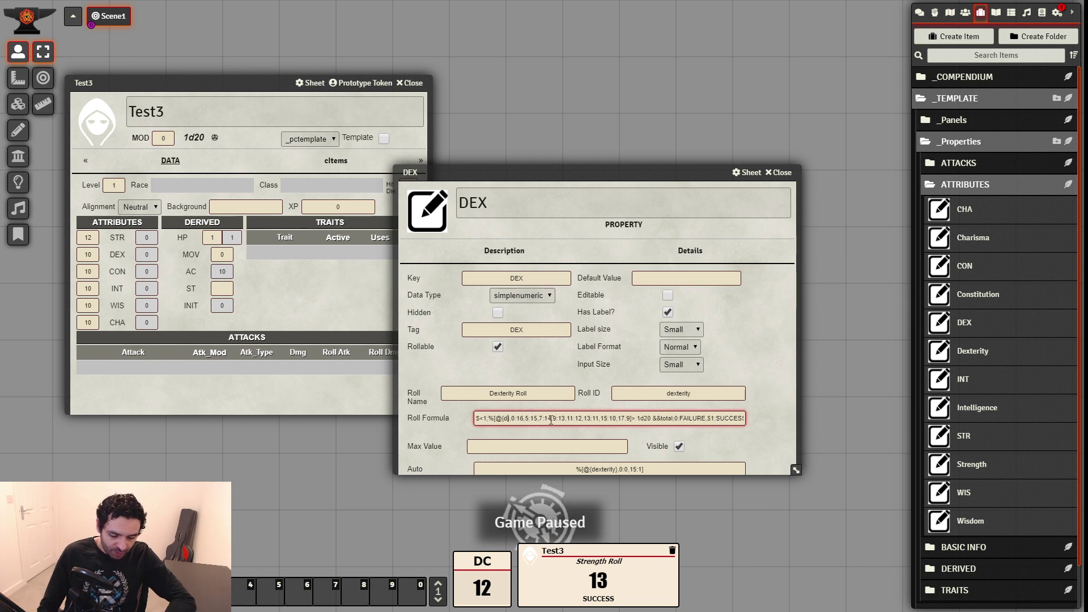
text(terity)
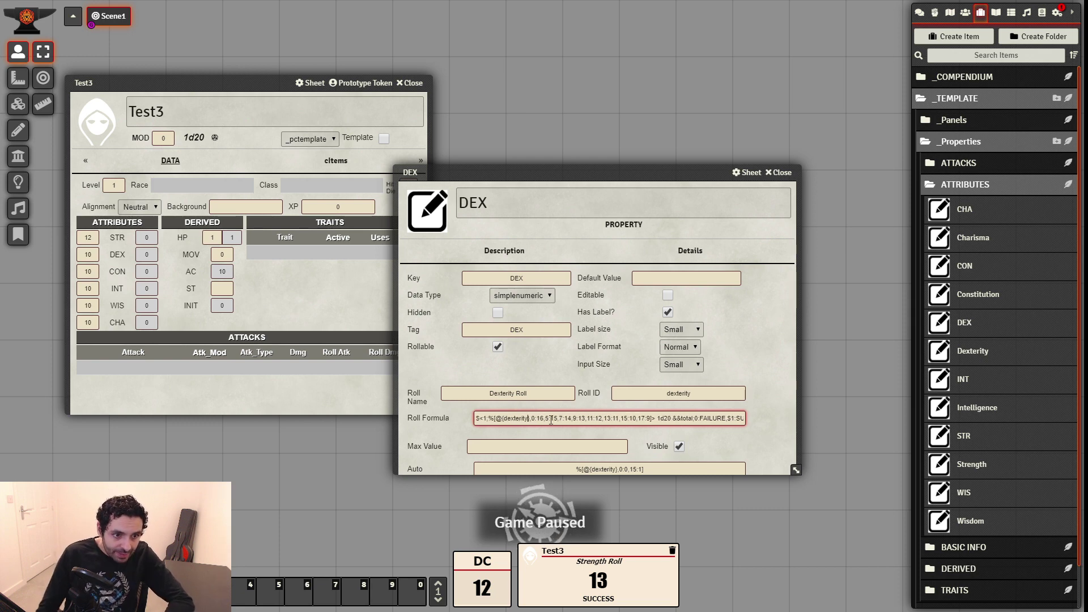
click(779, 351)
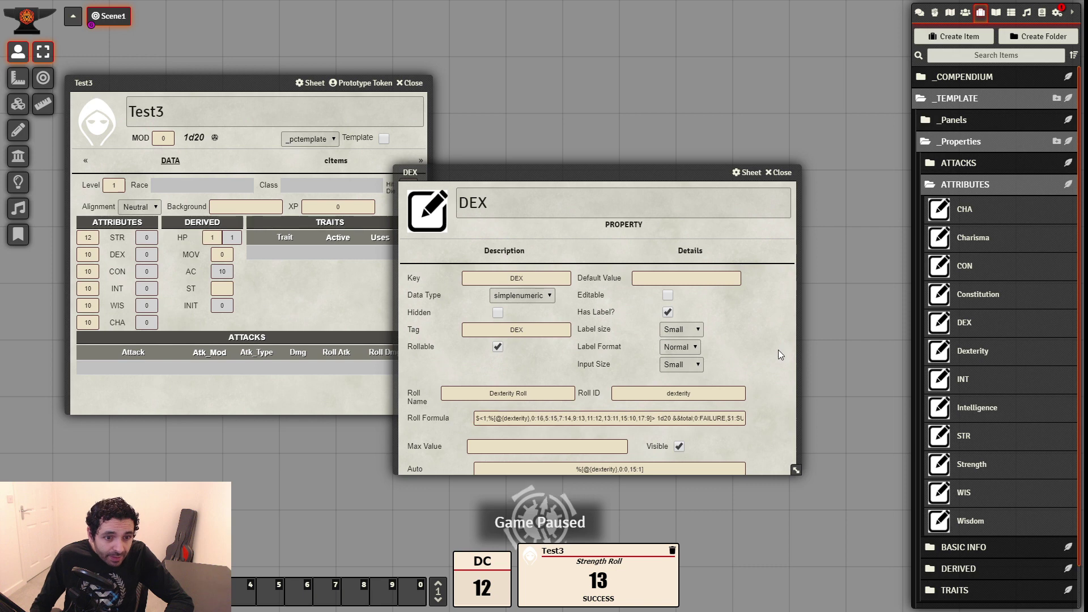
click(782, 173)
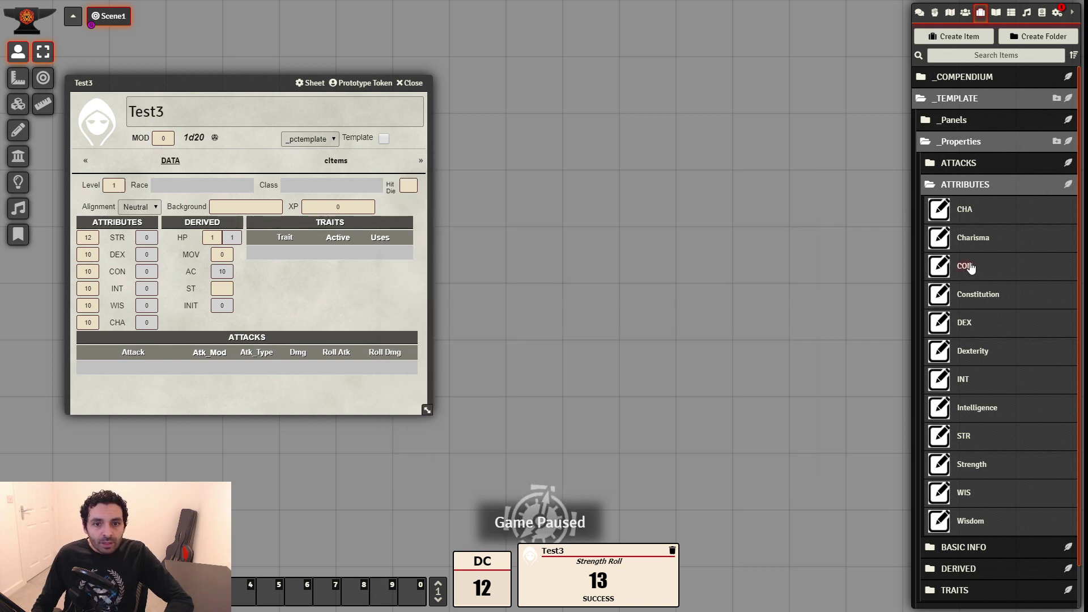
Make the CON property rollable with the Roll Name Constitution Roll and the Roll ID constitution
click(966, 266)
click(606, 251)
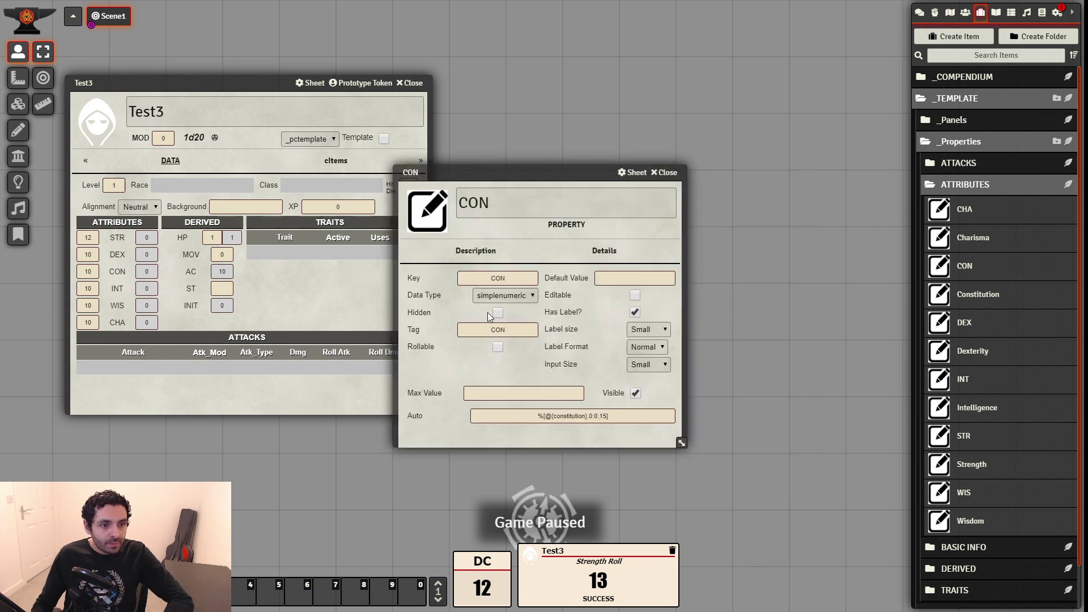
click(498, 347)
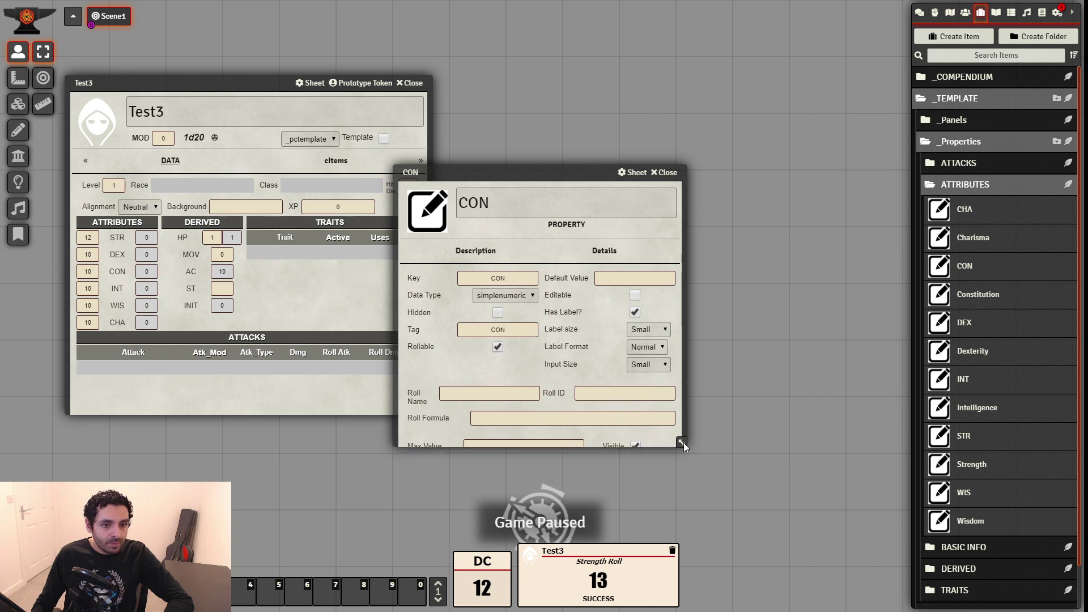
drag(683, 443, 843, 500)
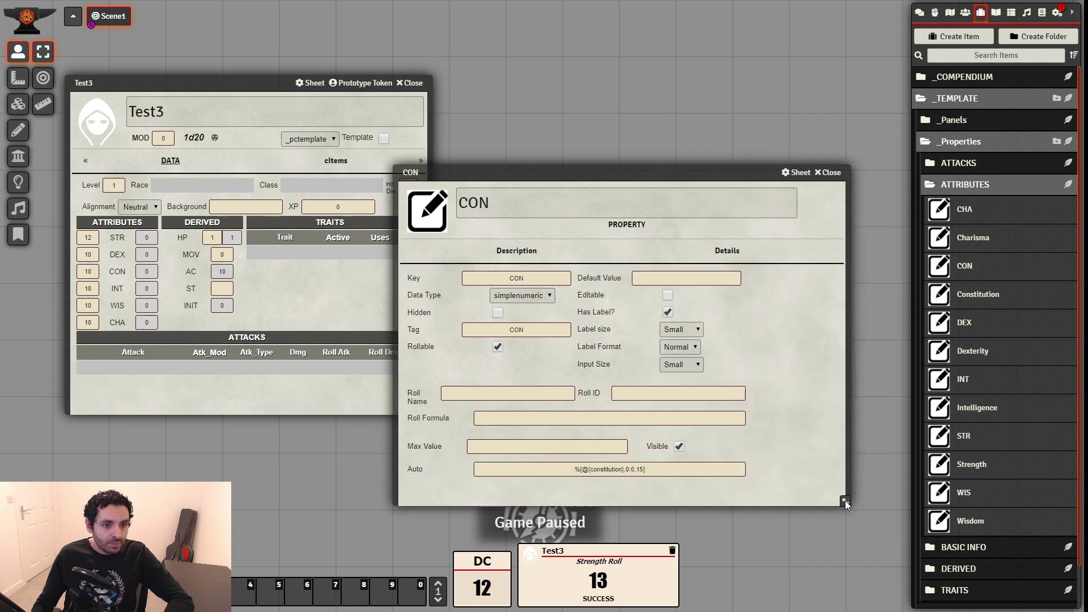
click(520, 392)
text(Constitution Roll)
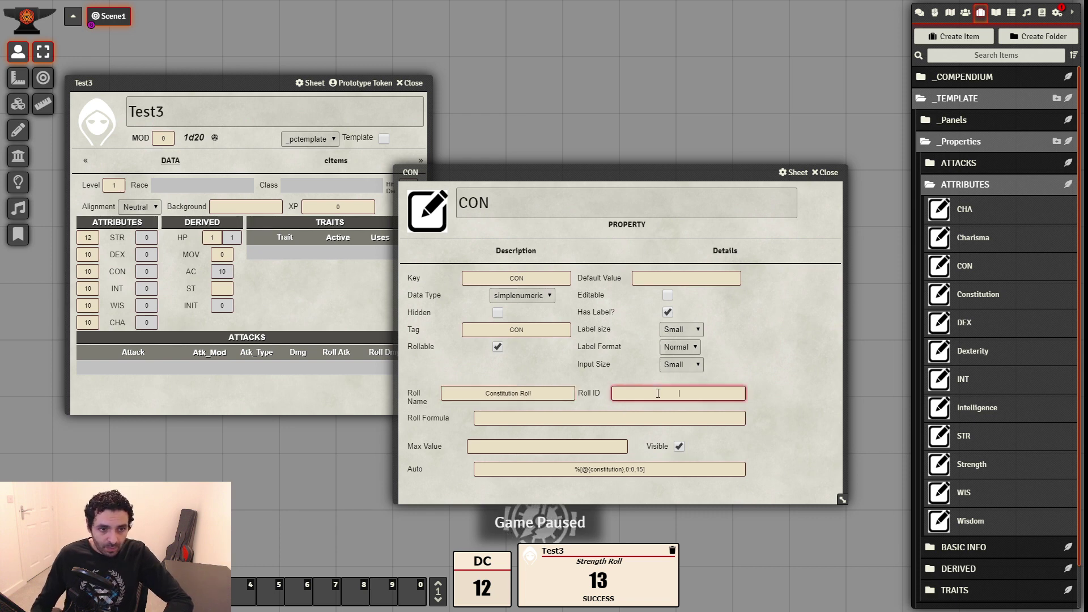
click(627, 394)
text(constitution)
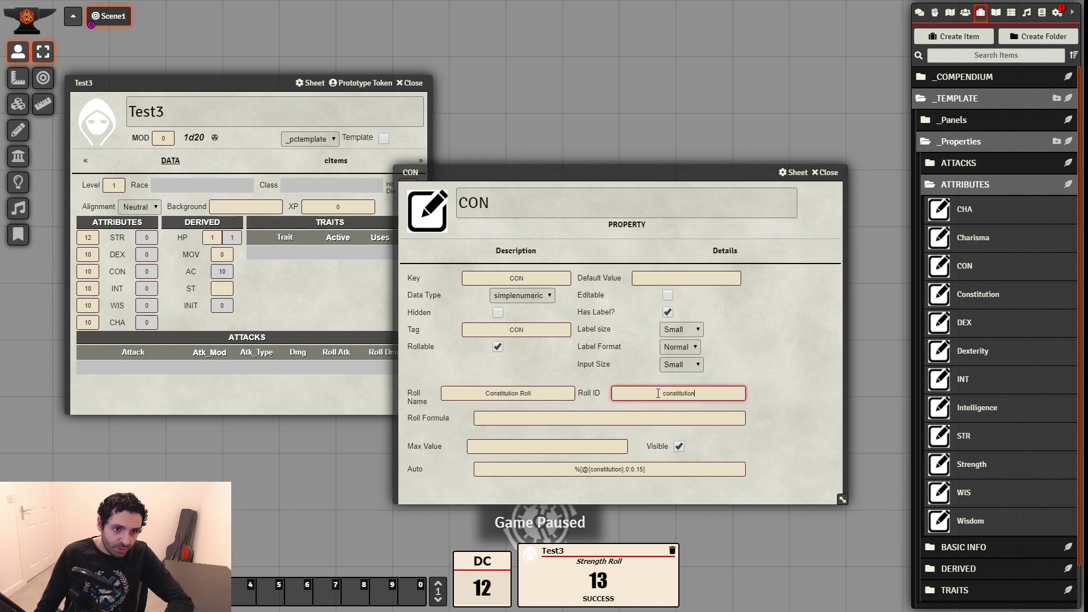
Paste the save formula into the CON property's Roll Formula, replace strength with constitution in it, and close the property
click(597, 414)
key(ctrl+v)
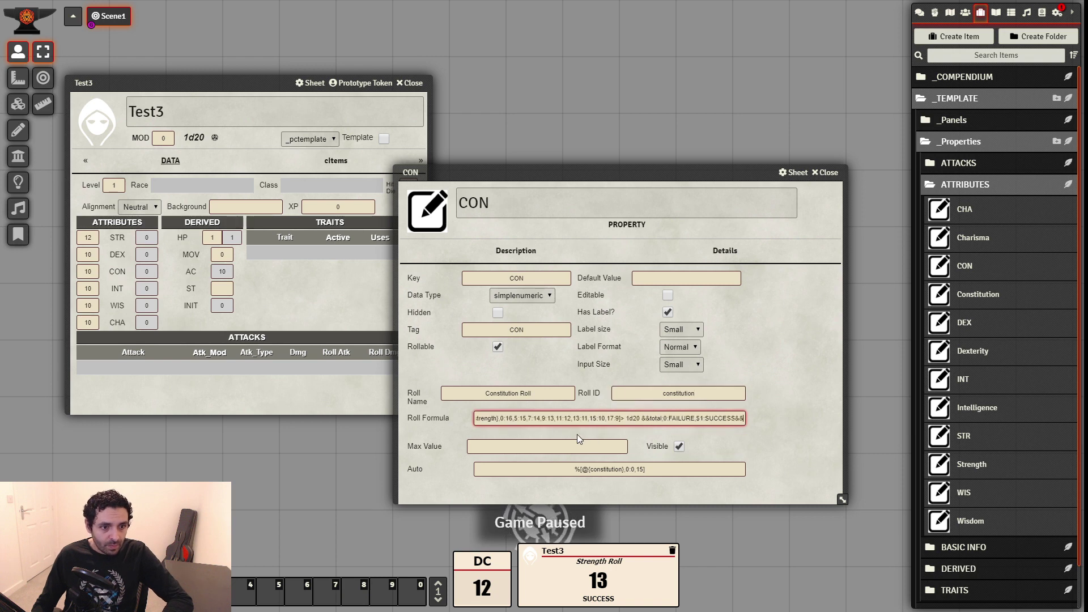
drag(501, 420, 485, 417)
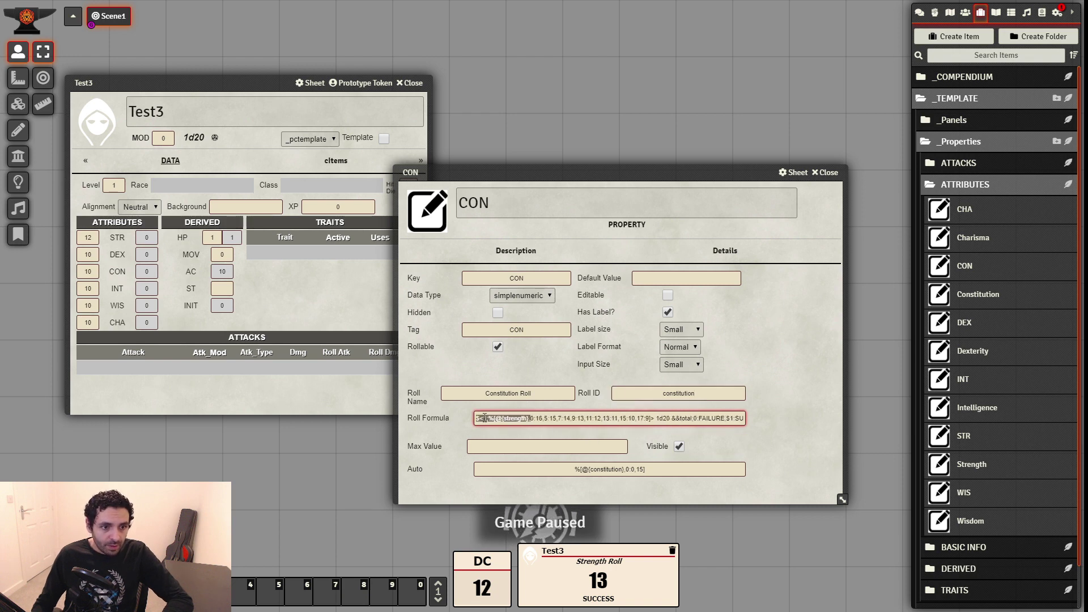
double_click(518, 418)
text(constitut)
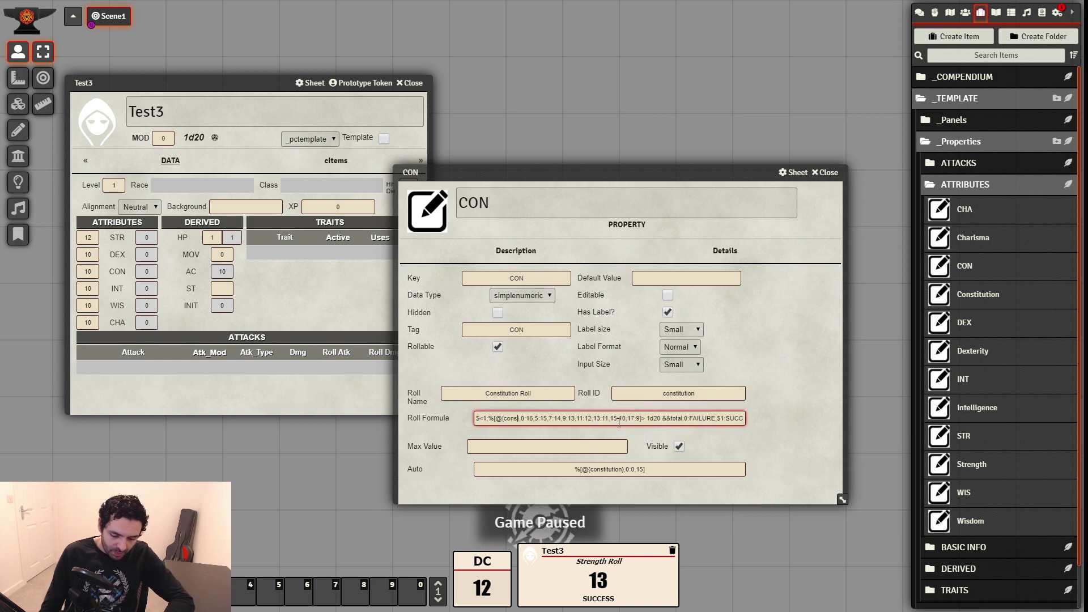
text(ion)
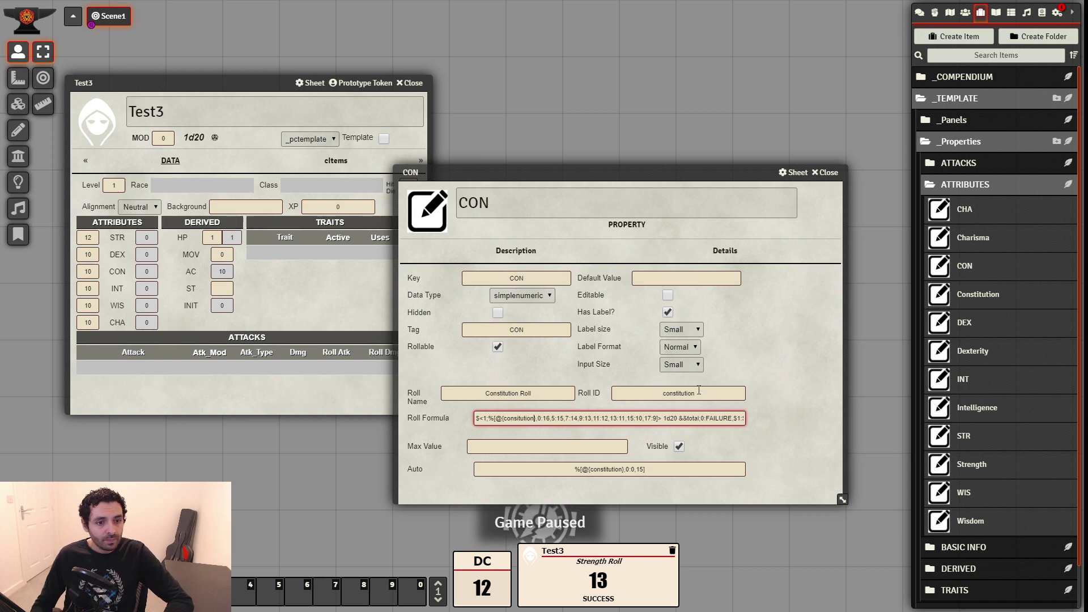
click(830, 174)
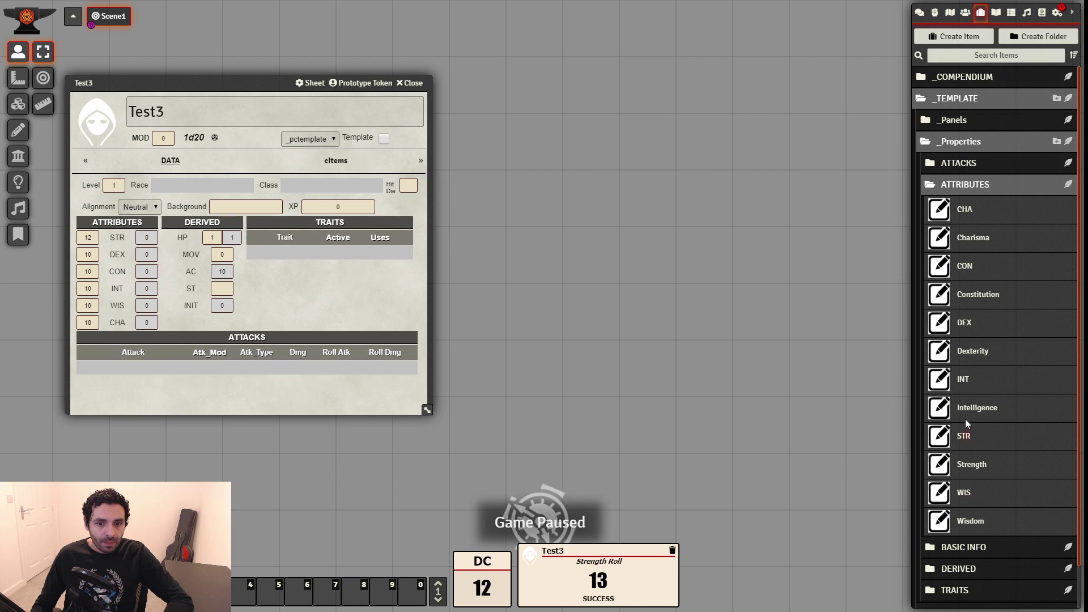
Make the INT property rollable with the Roll Name Intelligence Roll and the Roll ID intelligence
click(963, 381)
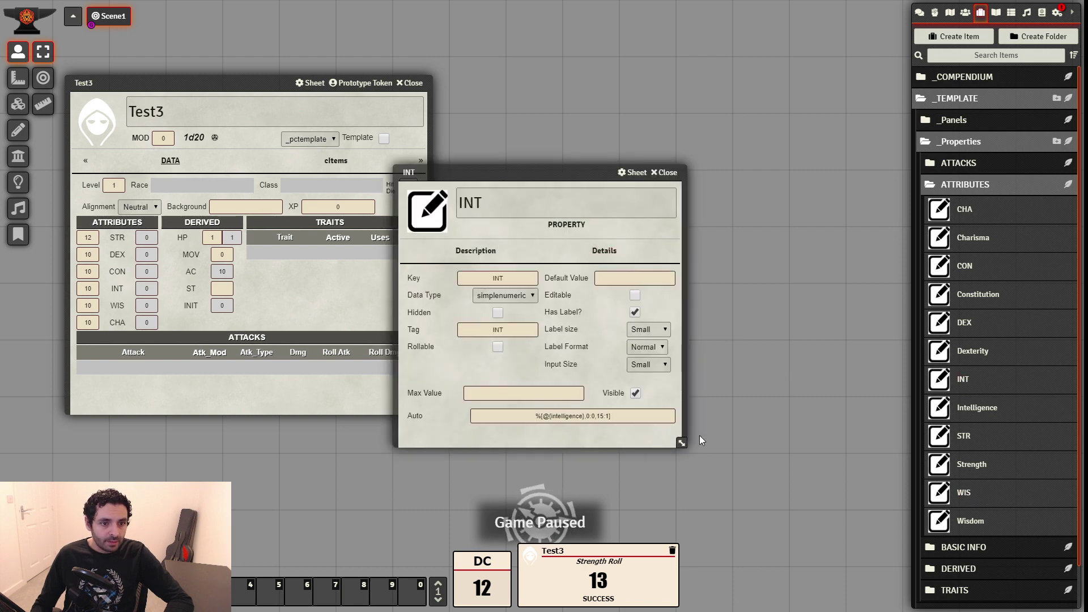
drag(680, 443, 817, 496)
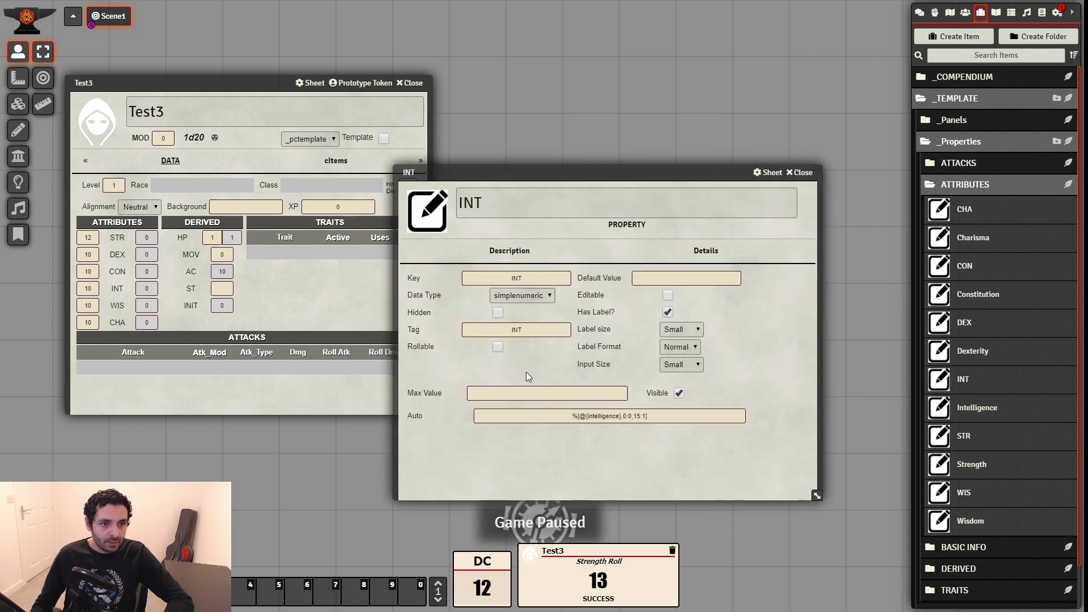
click(497, 347)
click(558, 390)
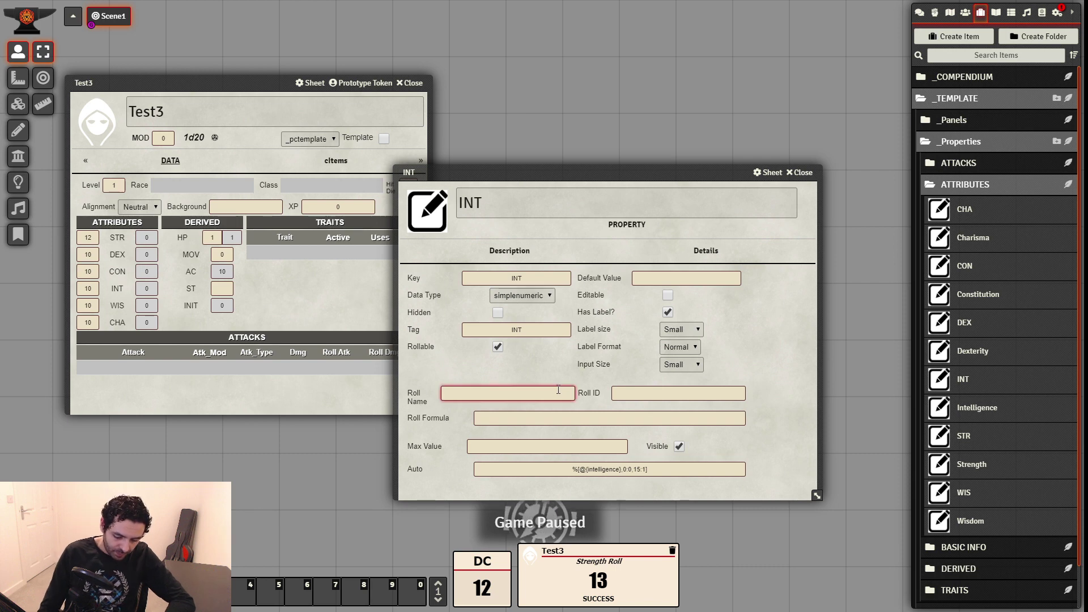
text(Int)
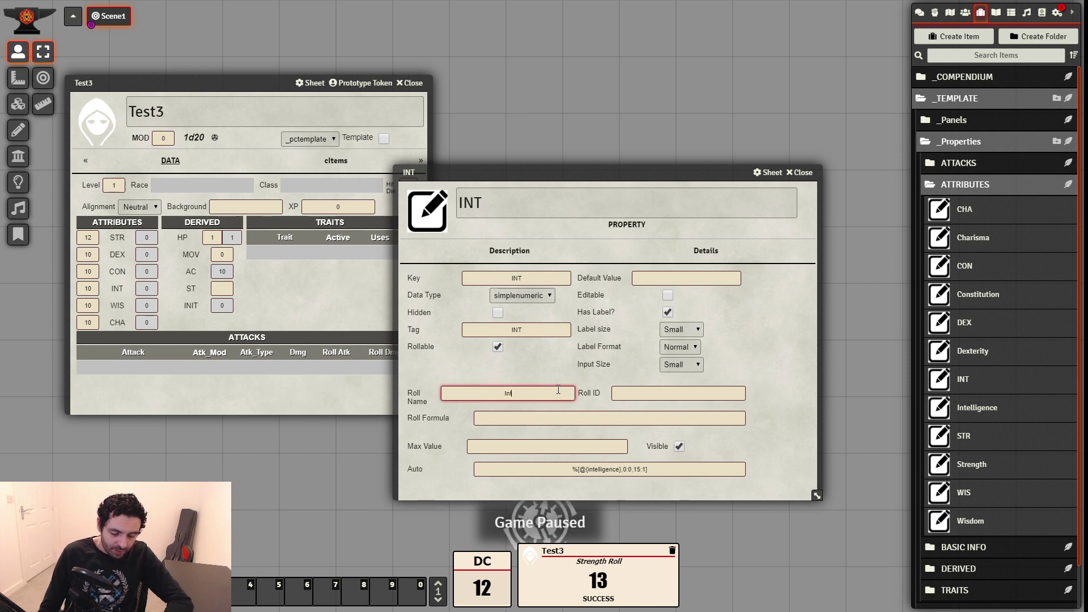
text(elligence Roll)
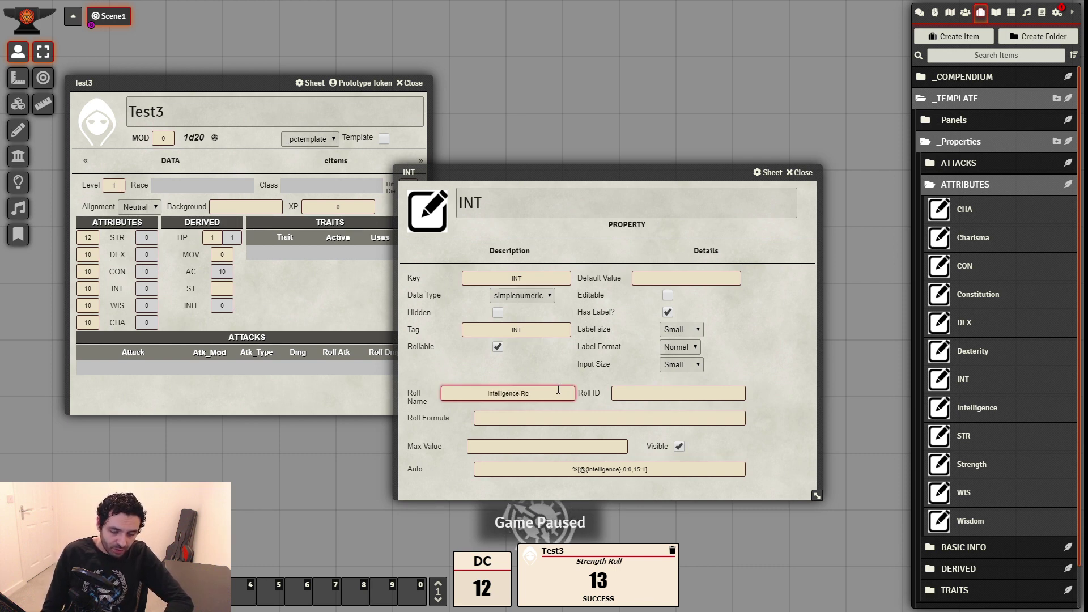
click(685, 395)
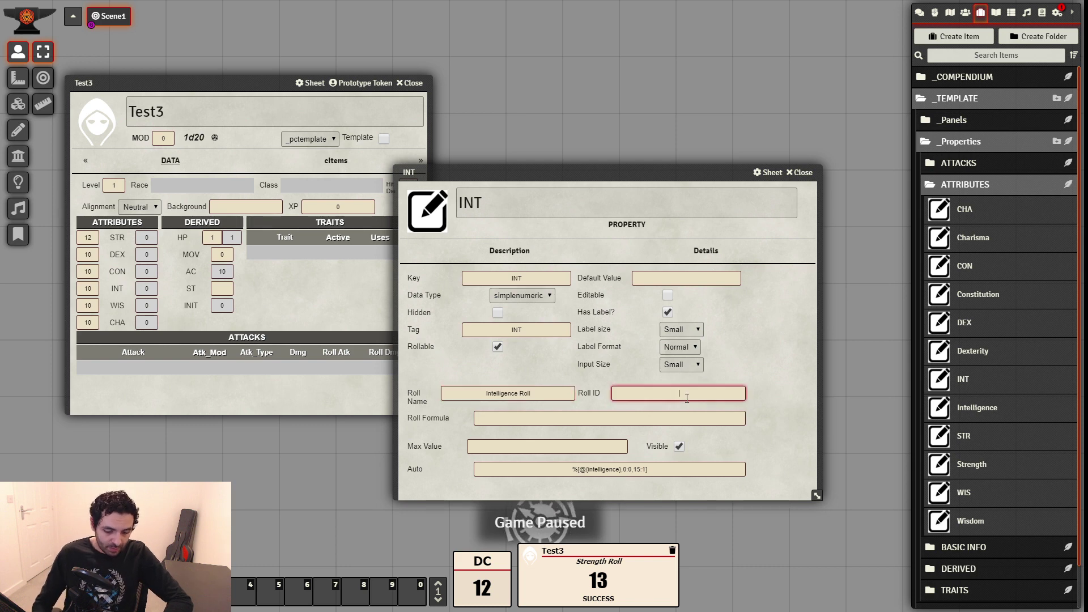
text(intell)
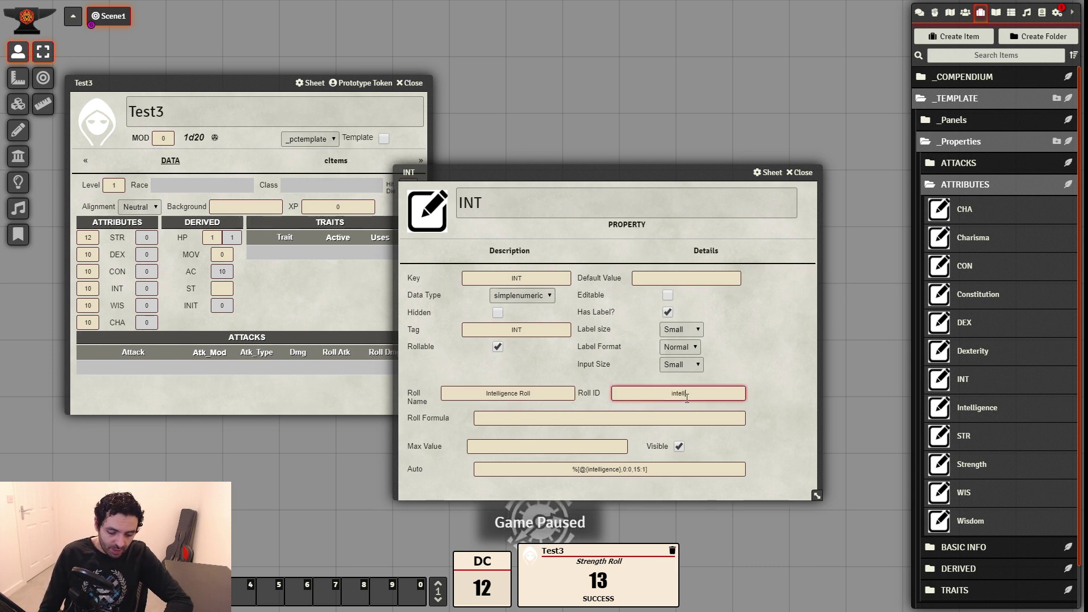
text(igence)
Paste the save formula into the INT property's Roll Formula, replace strength with intelligence in it, and close the property
click(580, 418)
key(ctrl+v)
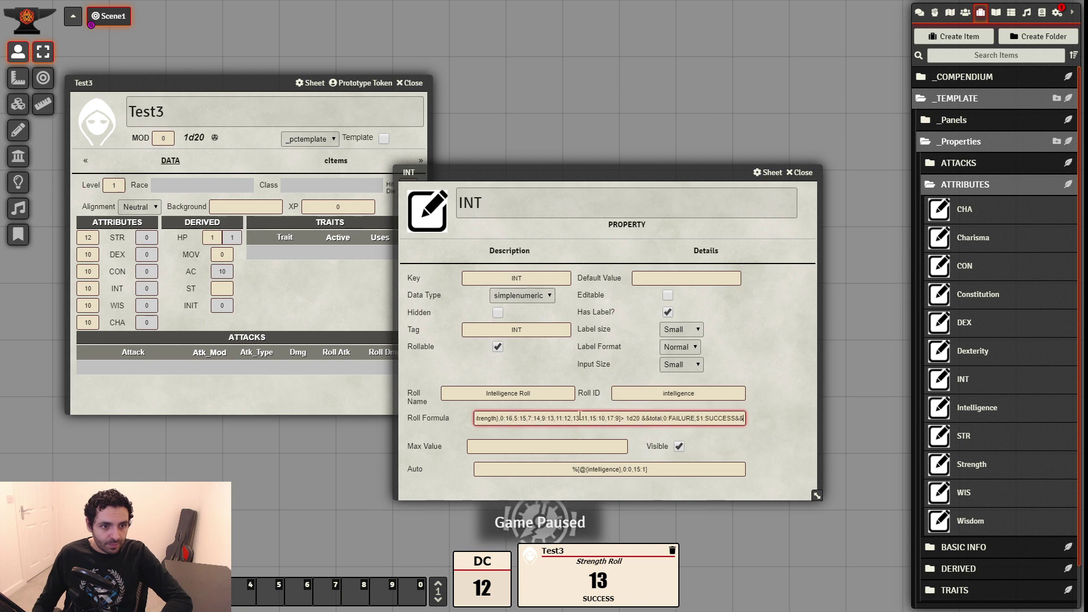
drag(580, 417, 451, 419)
double_click(522, 418)
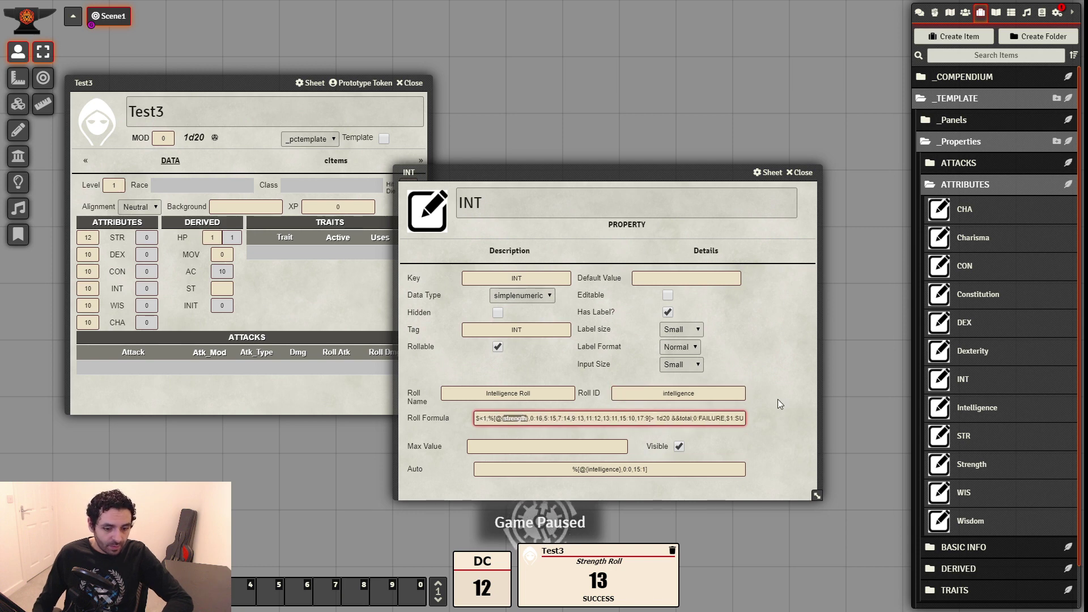
text(intelligence)
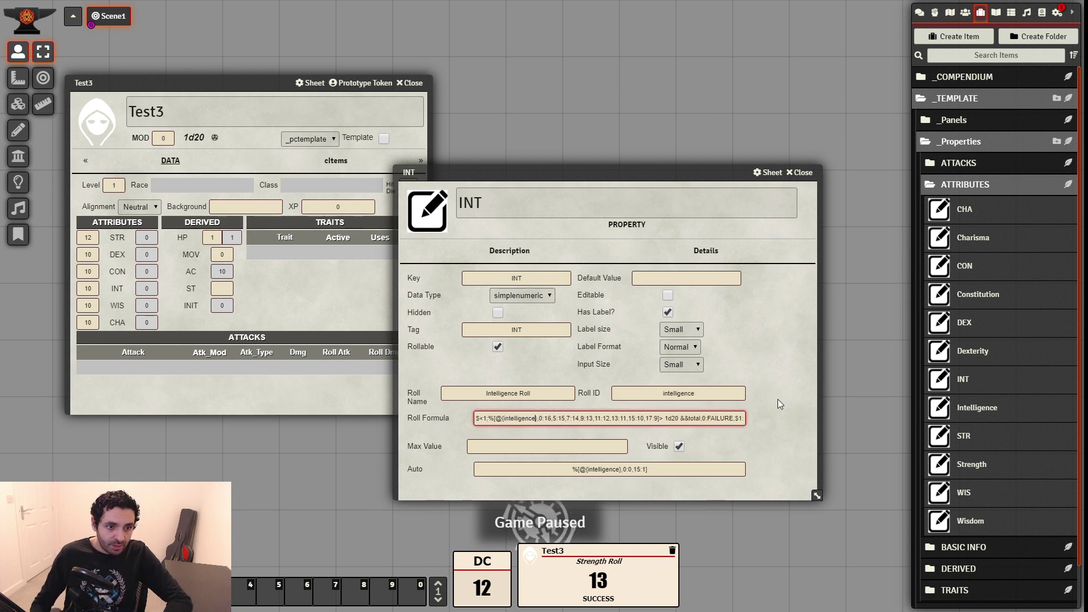
click(803, 420)
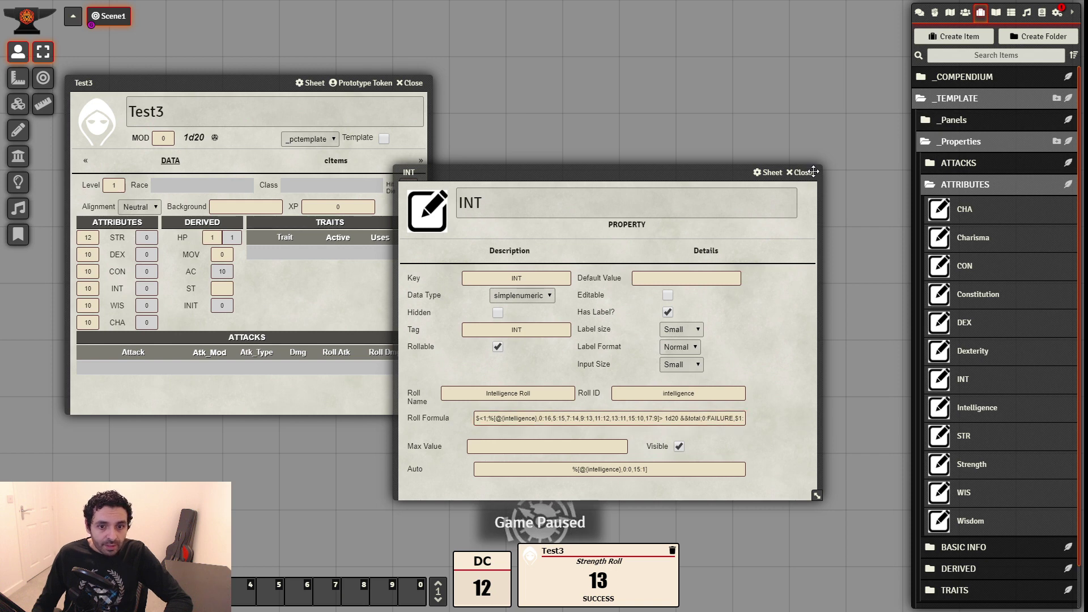
drag(810, 170, 811, 170)
click(801, 172)
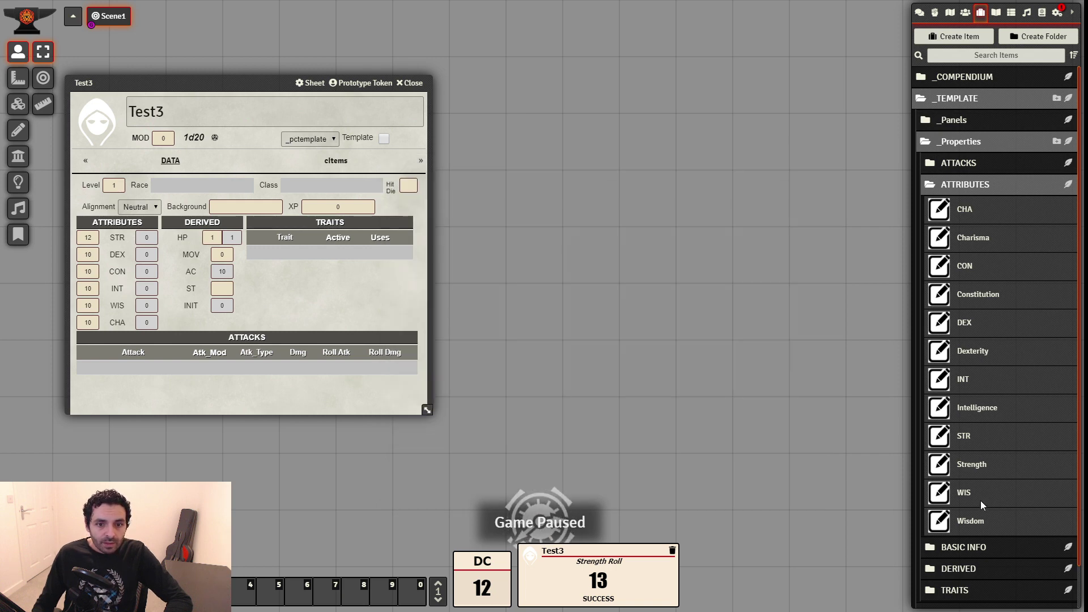
Make the WIS property rollable with the Roll Name Wisdom Roll and the Roll ID wisdom
click(965, 492)
click(605, 247)
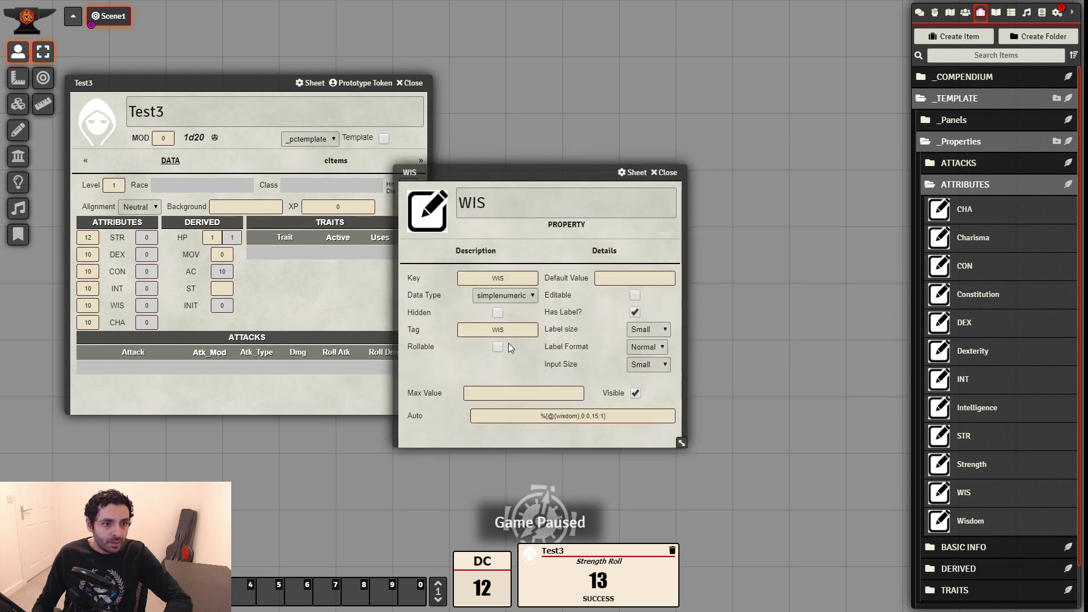
drag(681, 445, 785, 502)
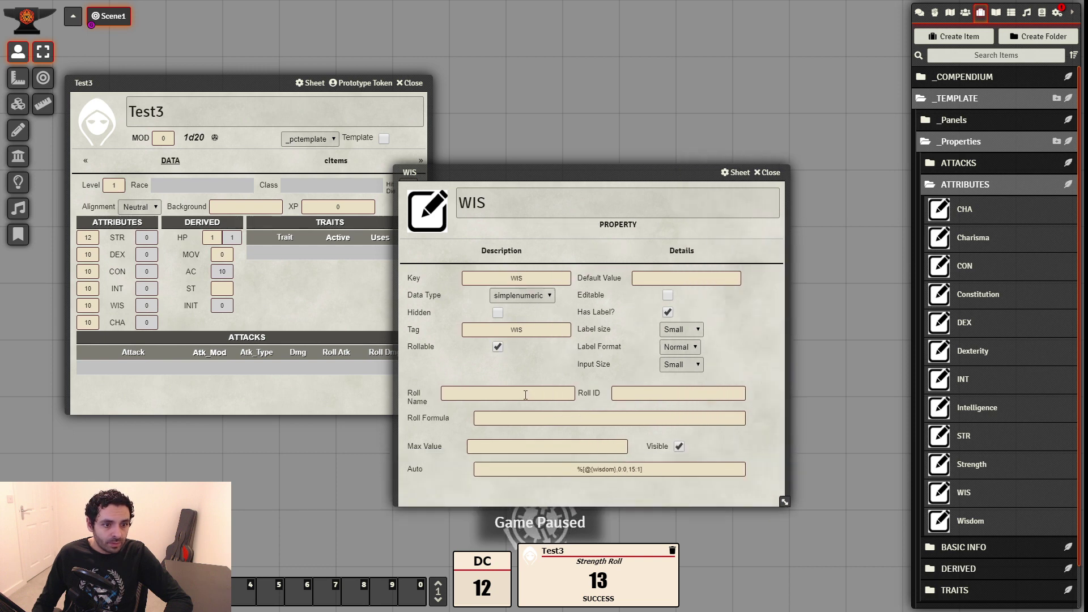
click(525, 393)
text(Wisdom Roll)
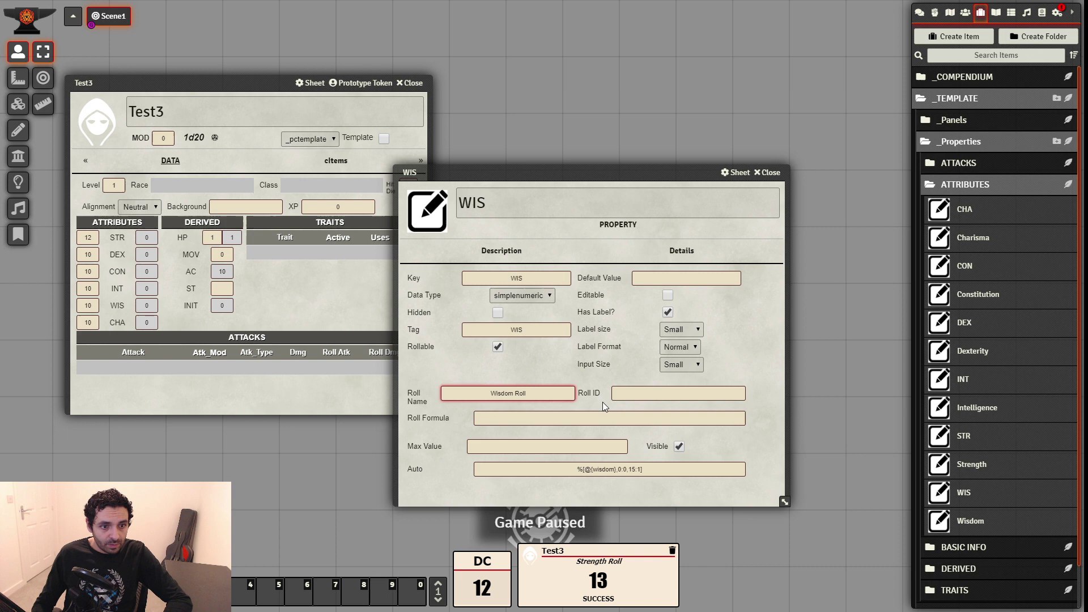
click(647, 392)
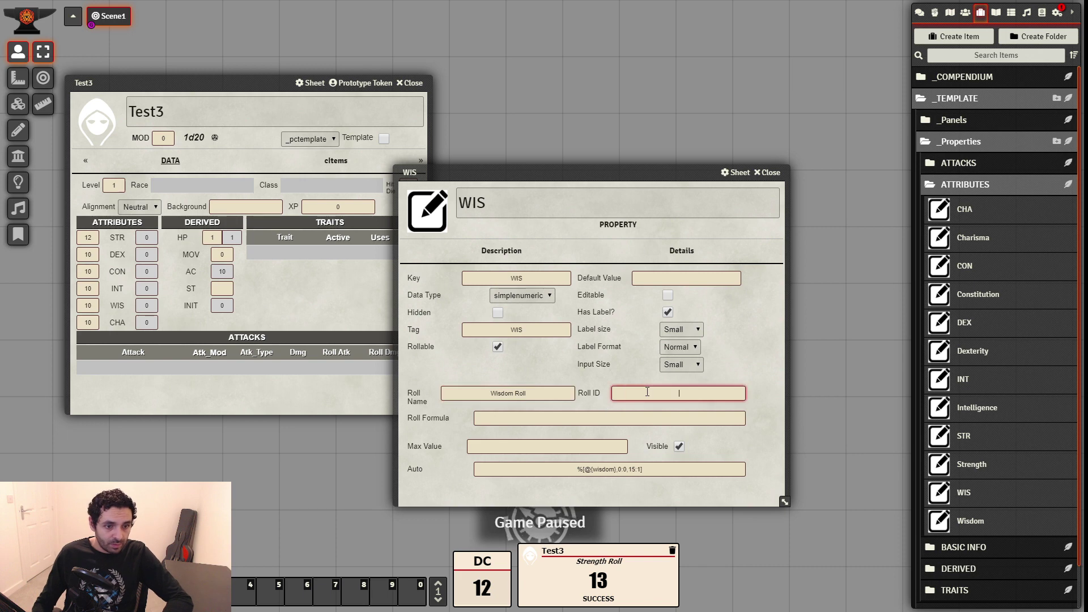
text(wisdom)
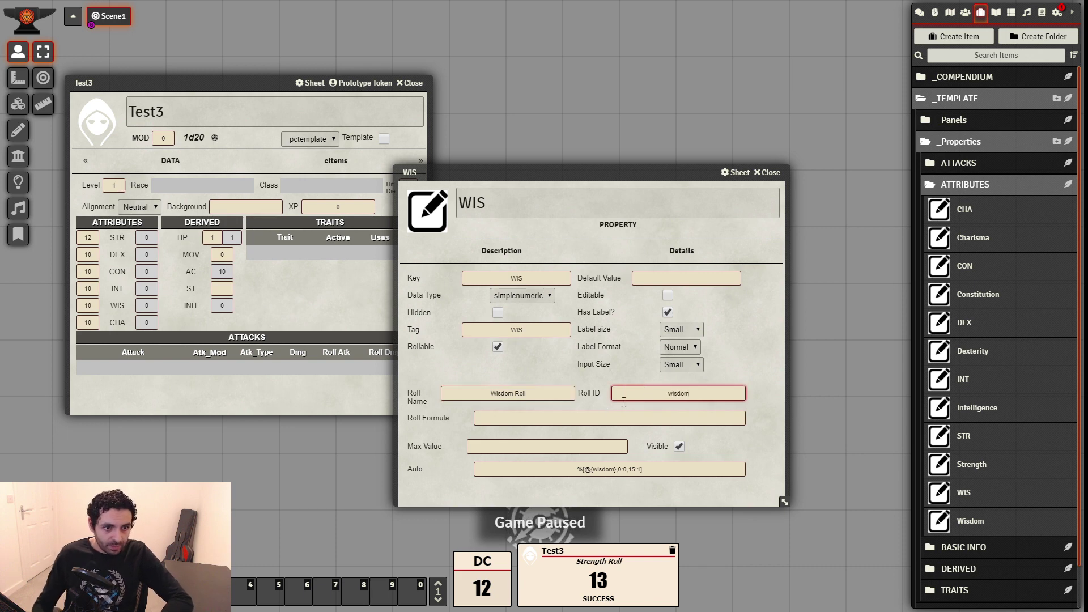
Paste the save formula into the WIS property's Roll Formula and replace strength with wisdom in it
click(510, 418)
key(ctrl+v)
double_click(510, 418)
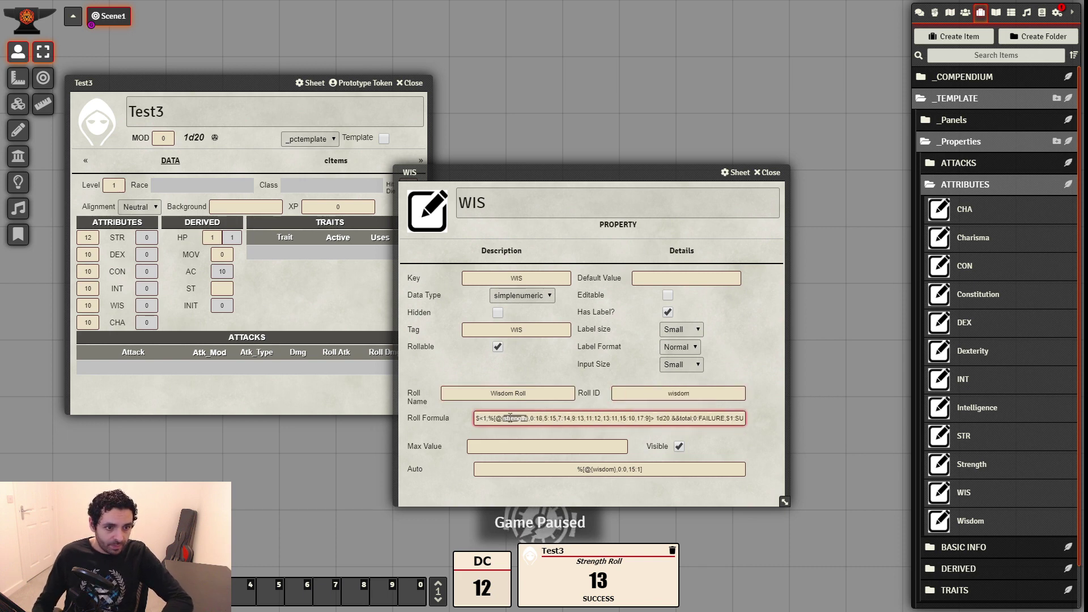
text(wisdom)
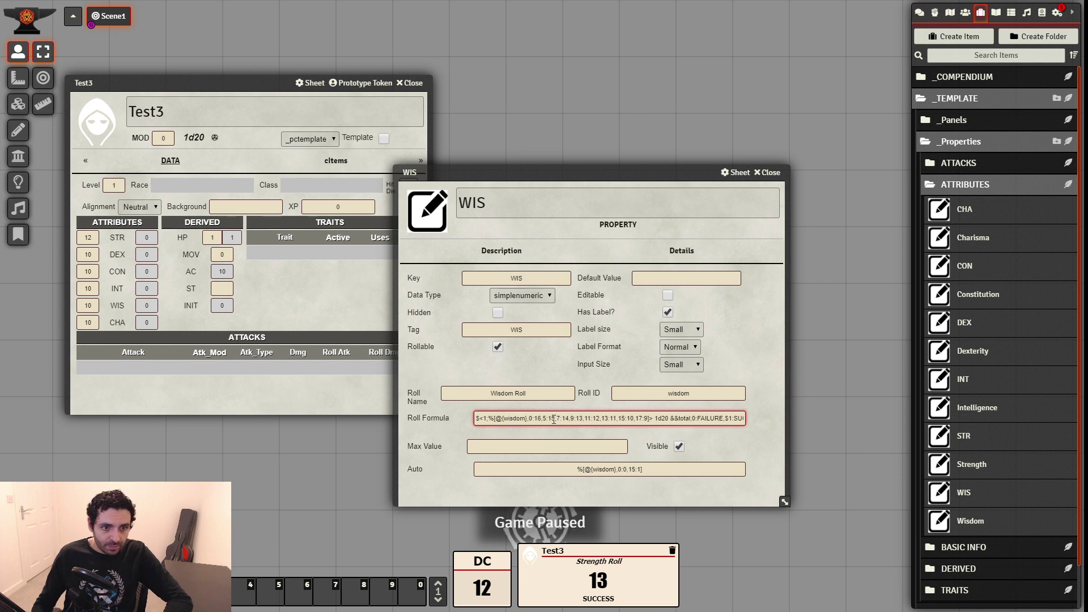
click(763, 343)
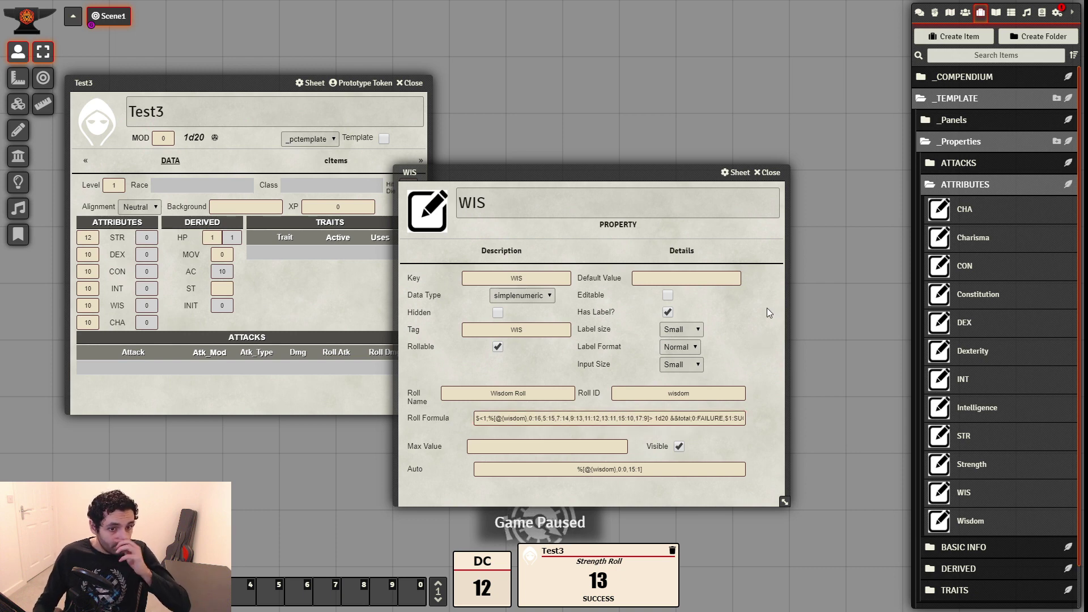
Close the WIS property and make the CHA property rollable with the Roll Name Charisma Roll and the Roll ID charisma
click(779, 173)
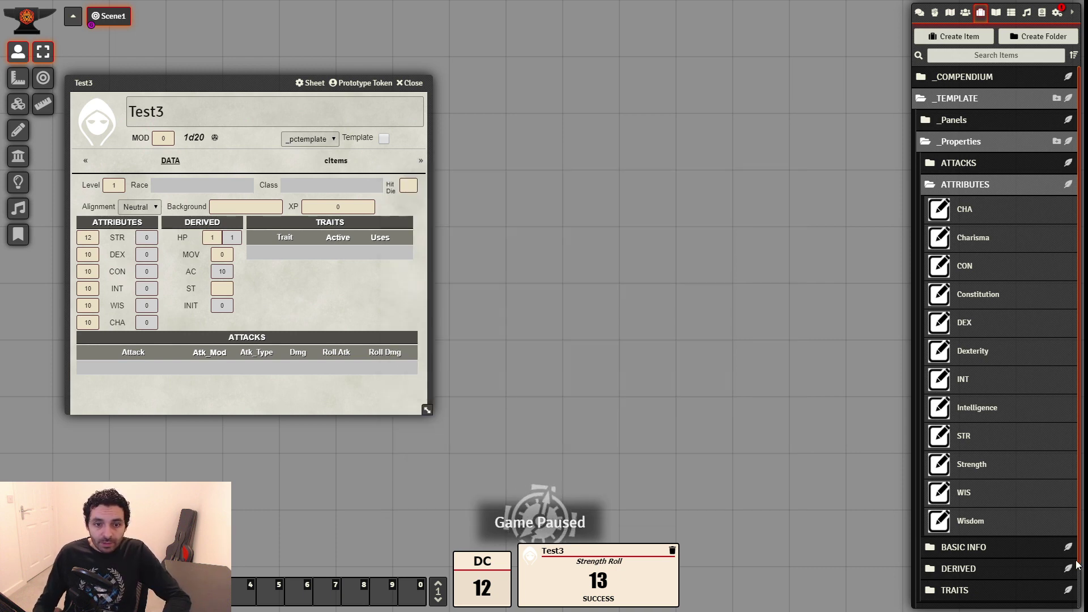
click(965, 212)
click(617, 255)
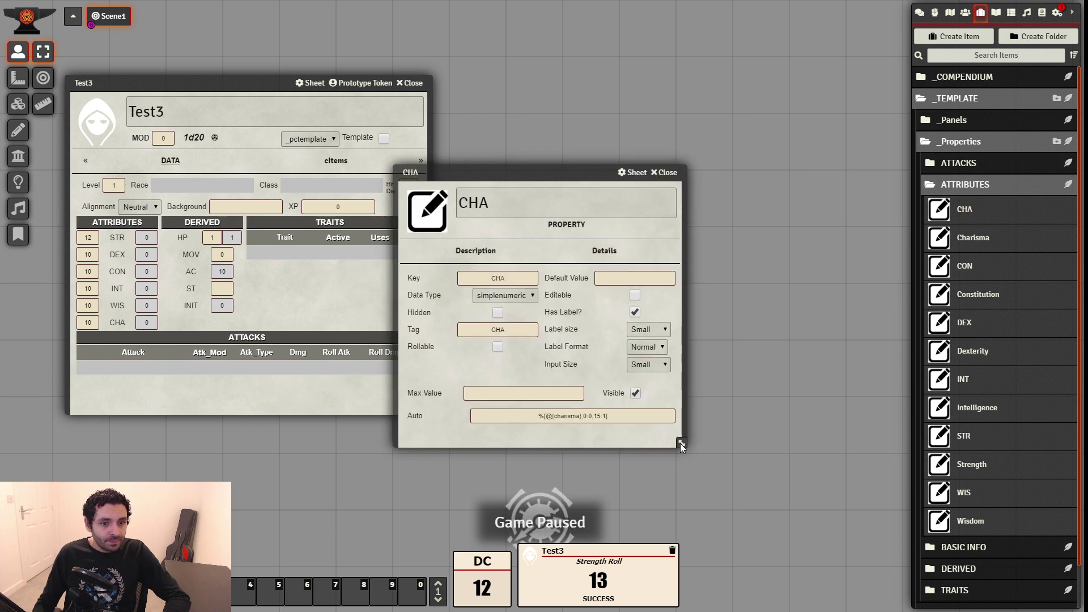
drag(681, 442, 835, 512)
click(497, 346)
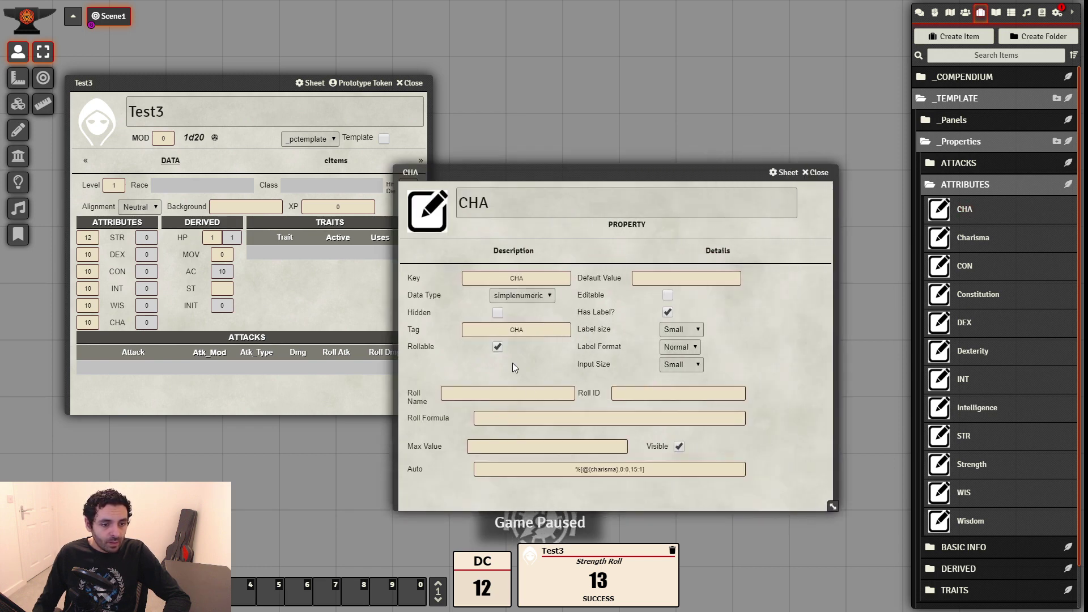
click(538, 396)
text(Charisma Roll)
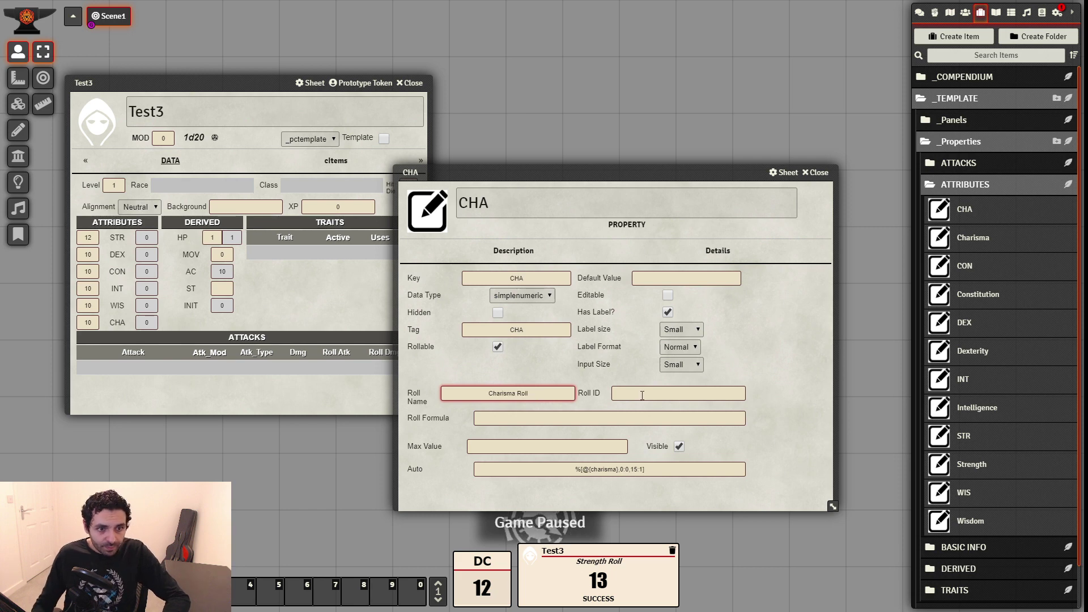
click(680, 391)
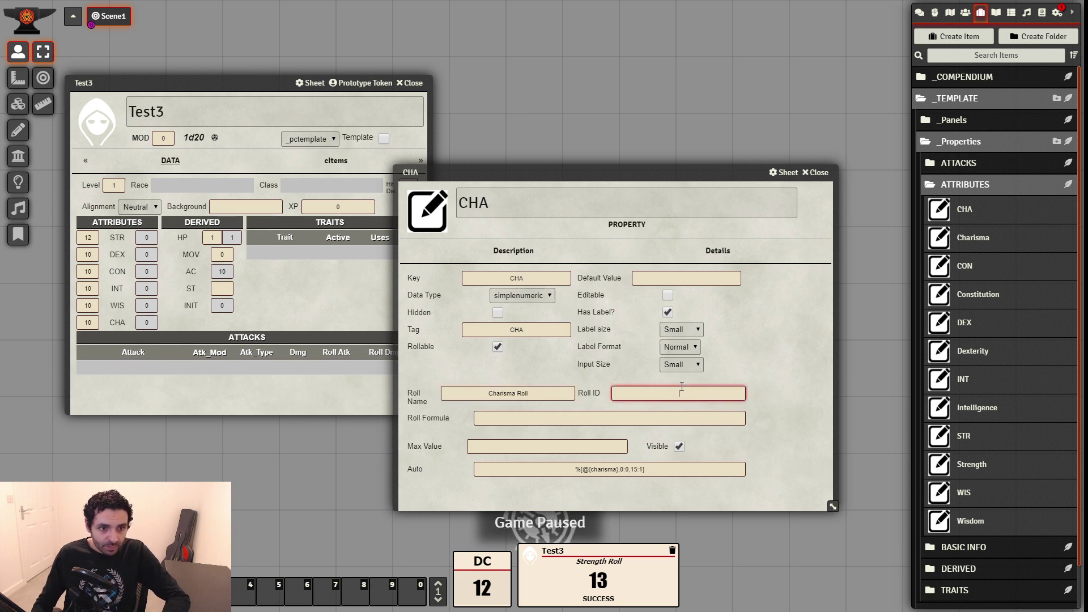
text(charisma)
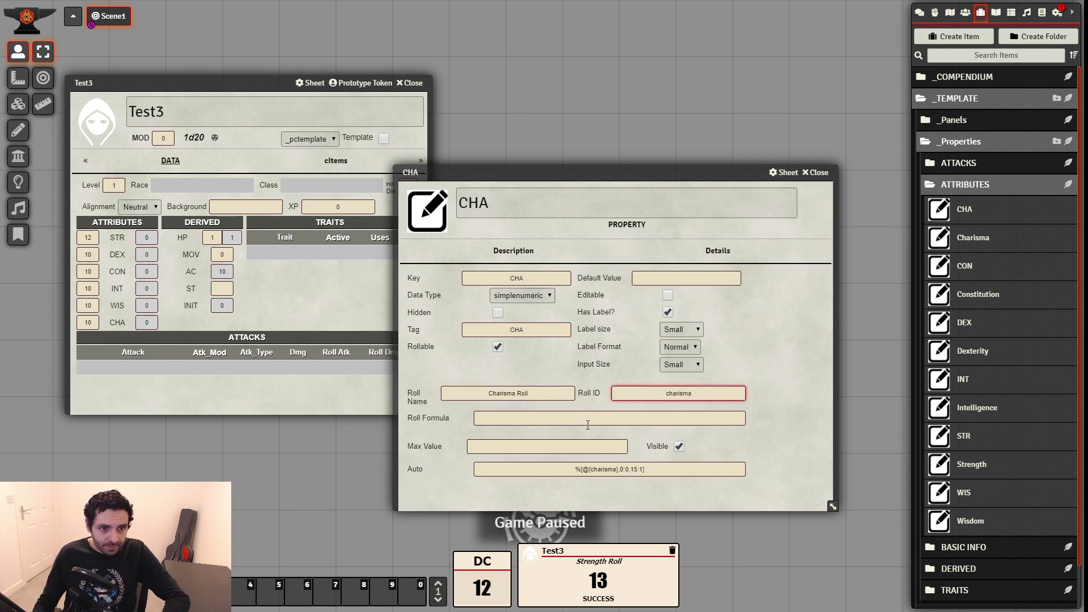
Paste the save formula into the CHA property's Roll Formula, replace strength with charisma in it, and close the property
click(594, 418)
key(ctrl+v)
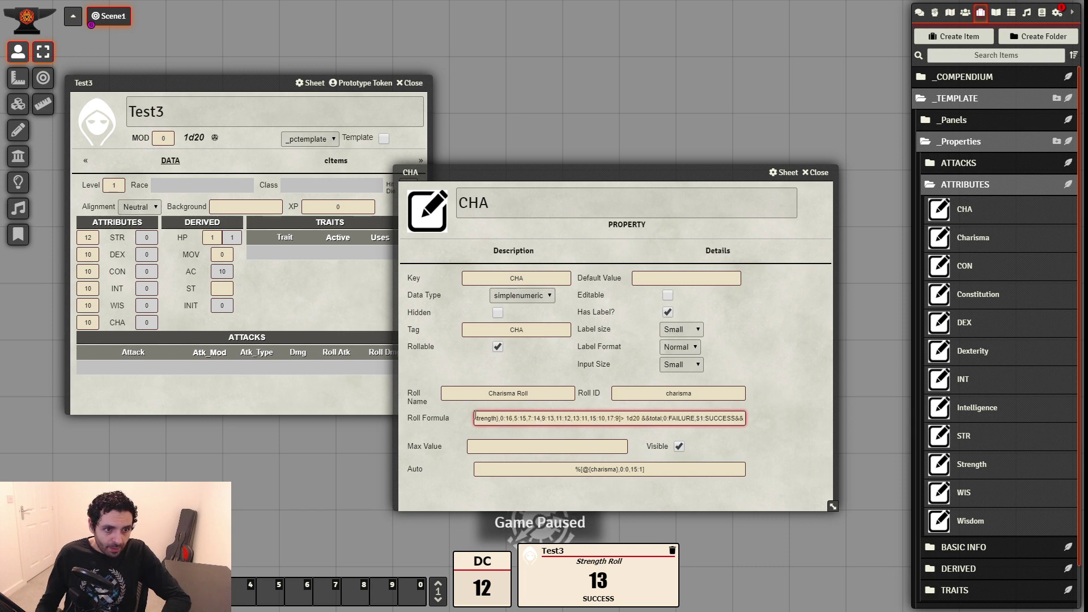
drag(475, 416, 444, 418)
double_click(520, 418)
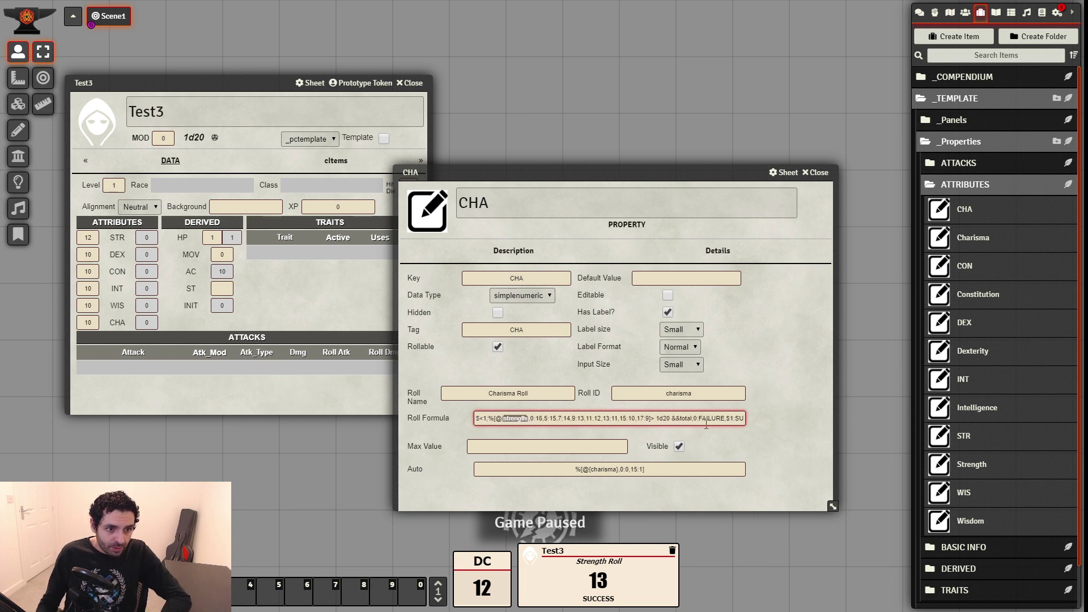
text(charisma)
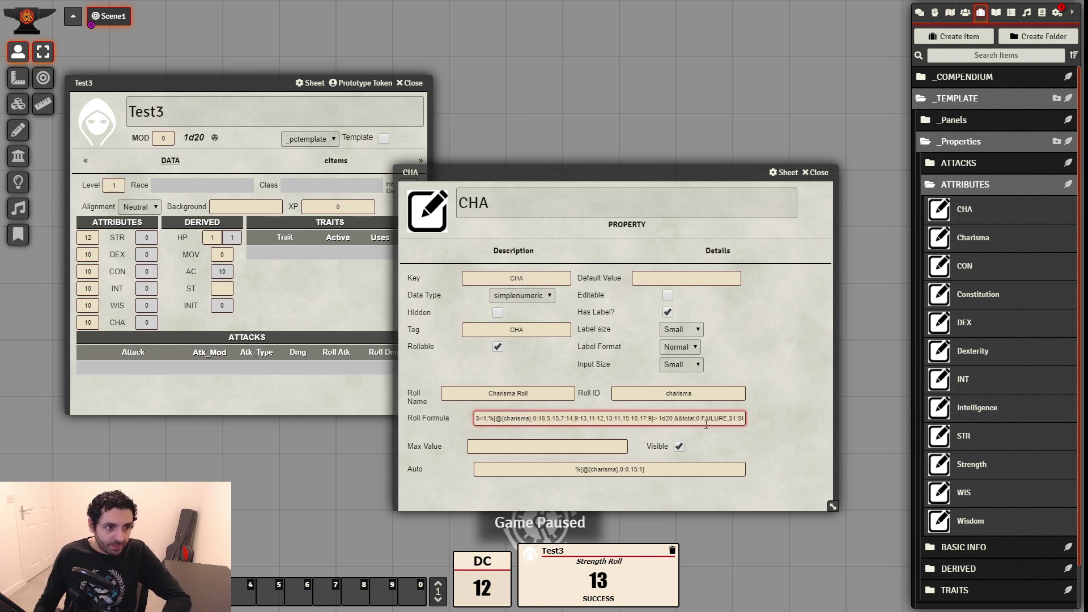
click(811, 437)
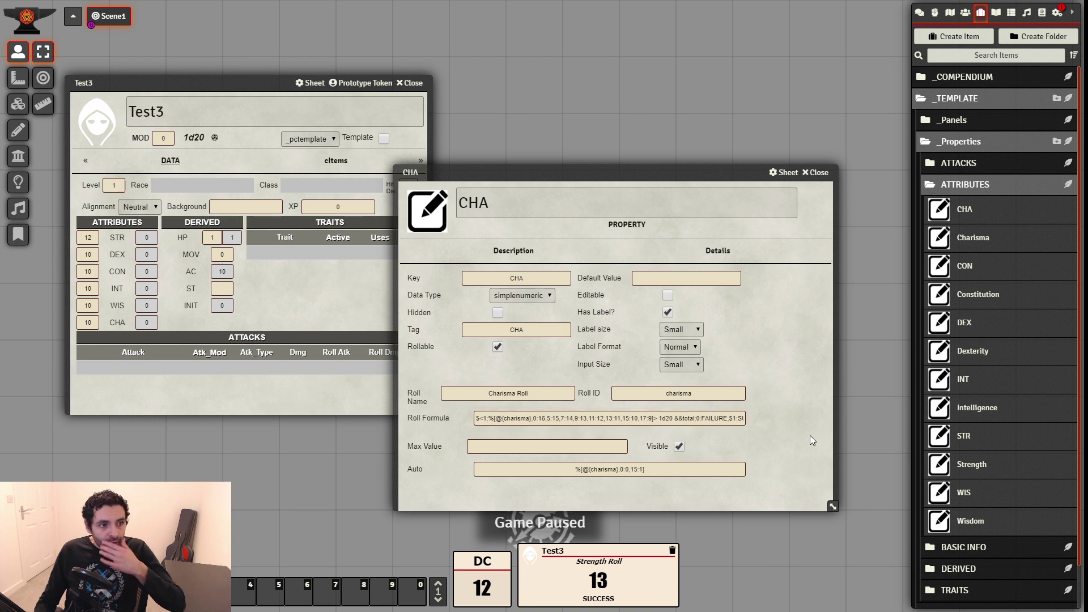
click(817, 173)
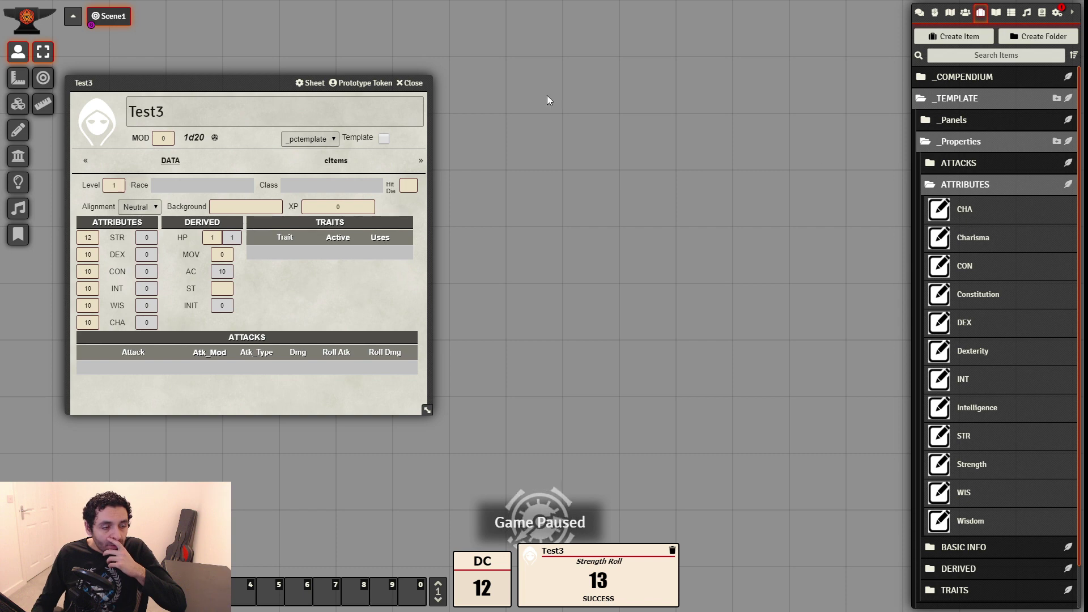
Open the details of the ST property from the DERIVED folder, placed beside the Test3 sheet
drag(257, 82, 313, 71)
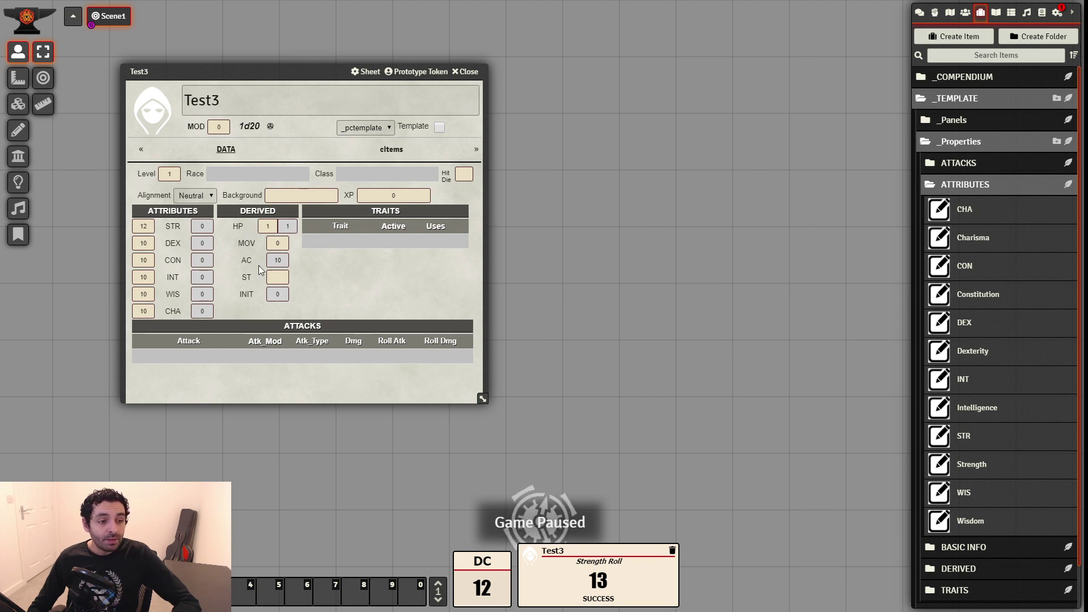
drag(255, 71, 256, 72)
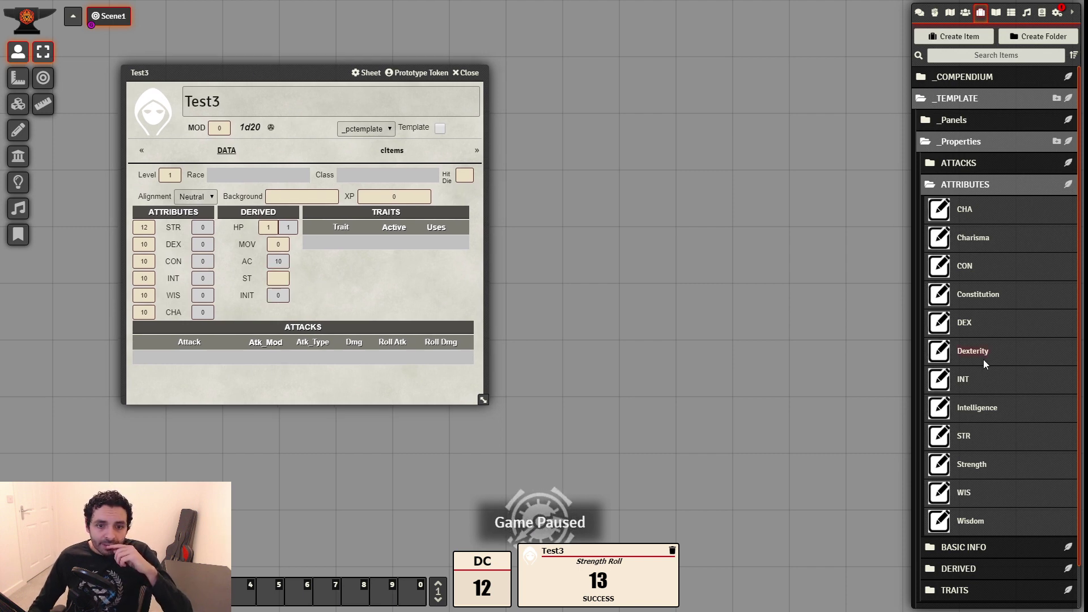
scroll(996, 451, down, 1)
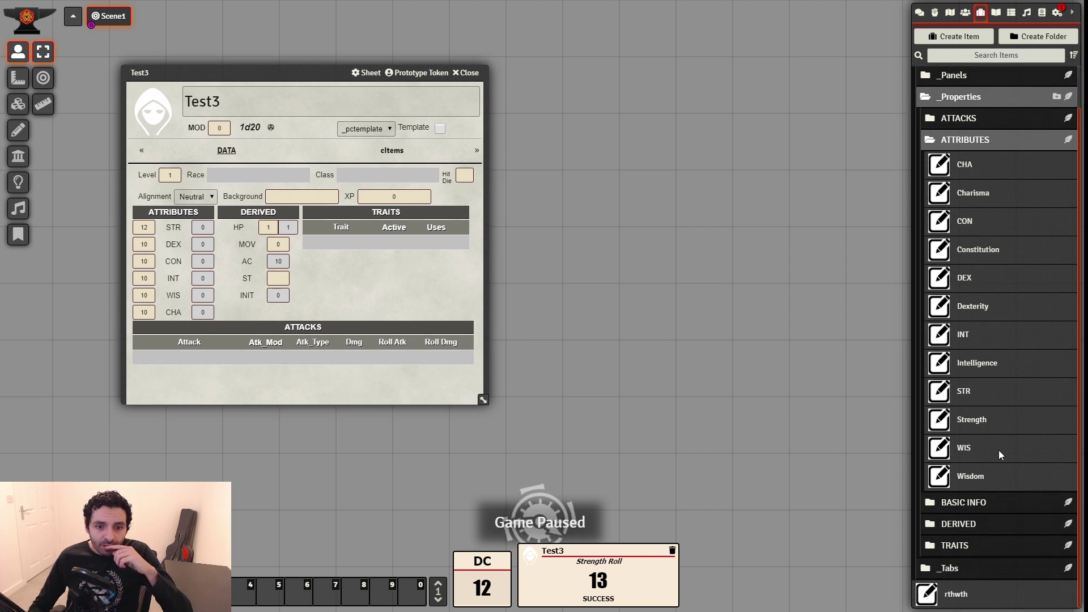
click(966, 523)
scroll(993, 520, down, 3)
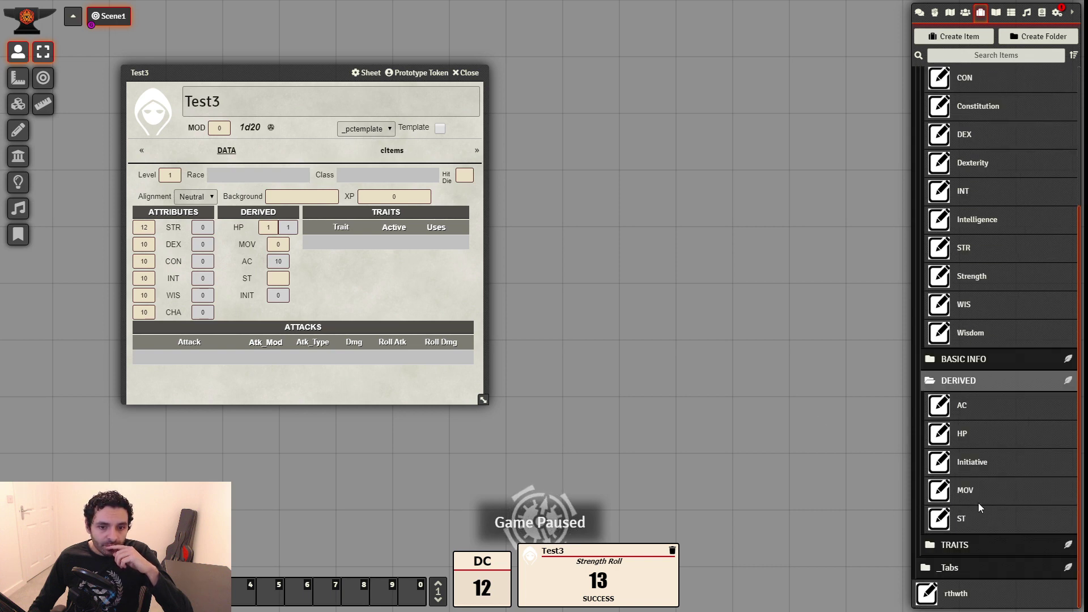
click(970, 520)
drag(570, 172, 674, 131)
click(708, 211)
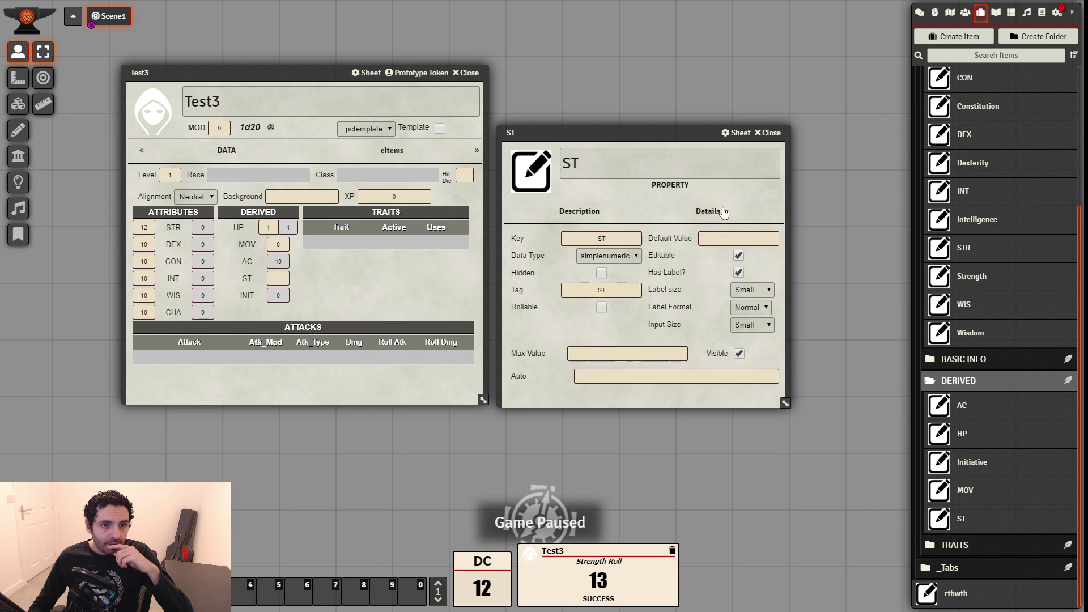
Set the ST property's Default Value to 16
click(753, 240)
text(15)
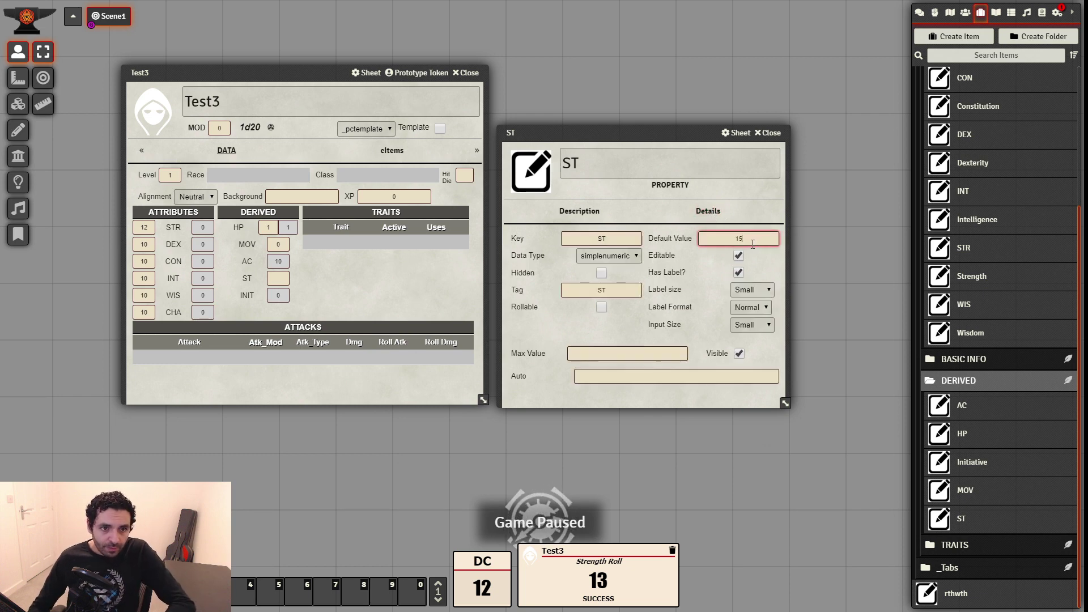
click(784, 279)
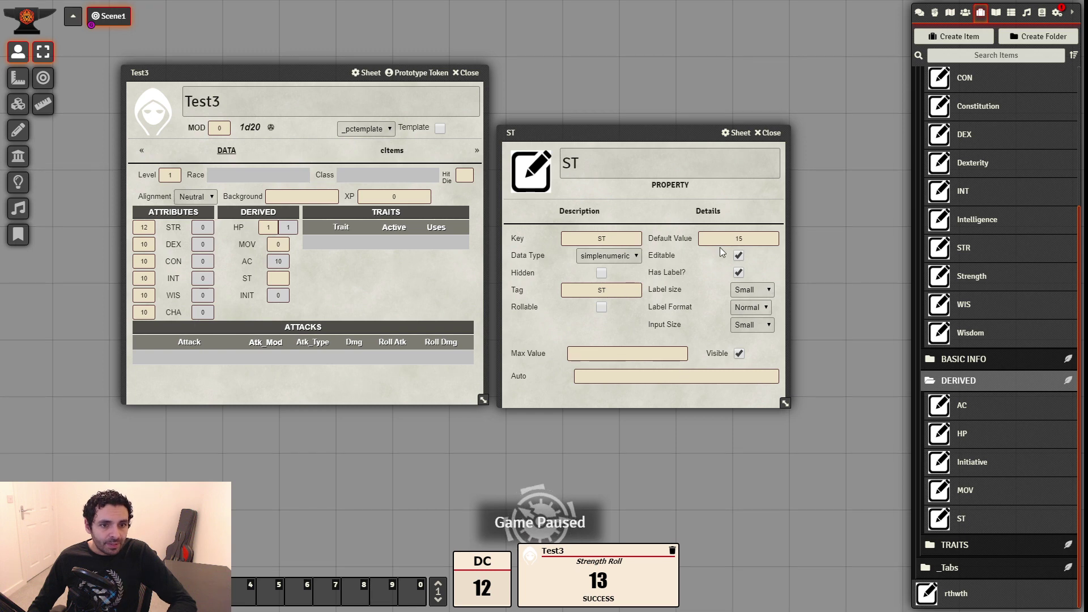
click(754, 236)
key(BackSpace)
text(6)
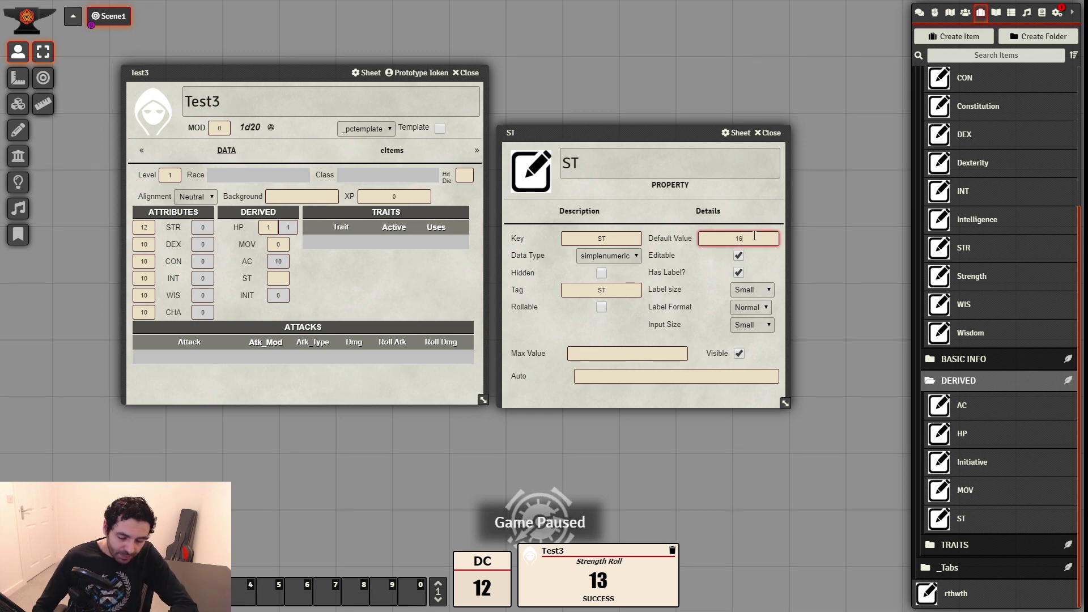
click(566, 328)
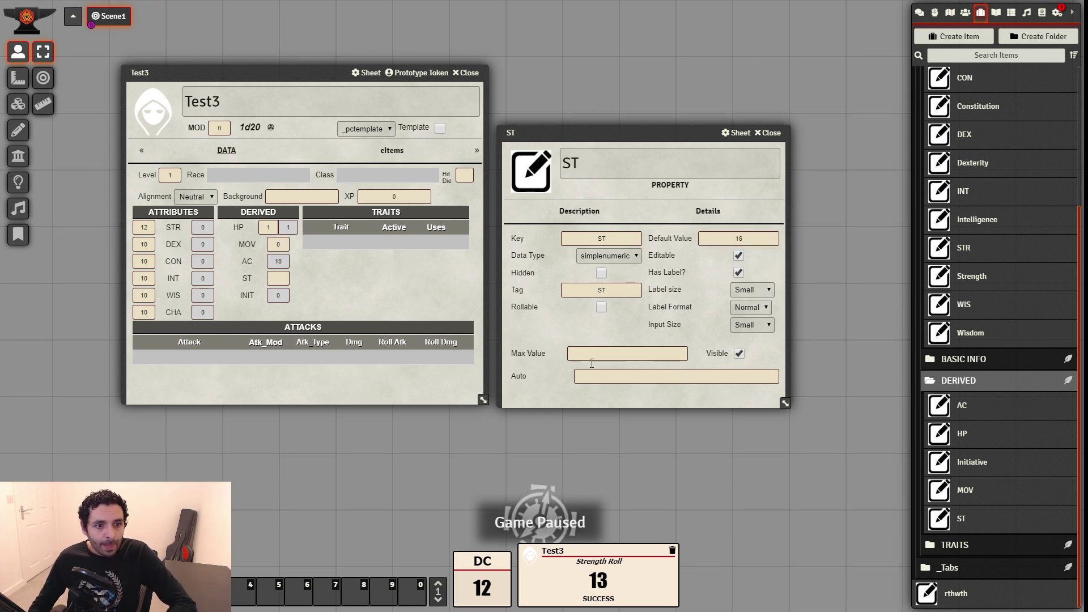
Paste the save formula into the ST property's Auto field and delete everything before 1d20
click(643, 378)
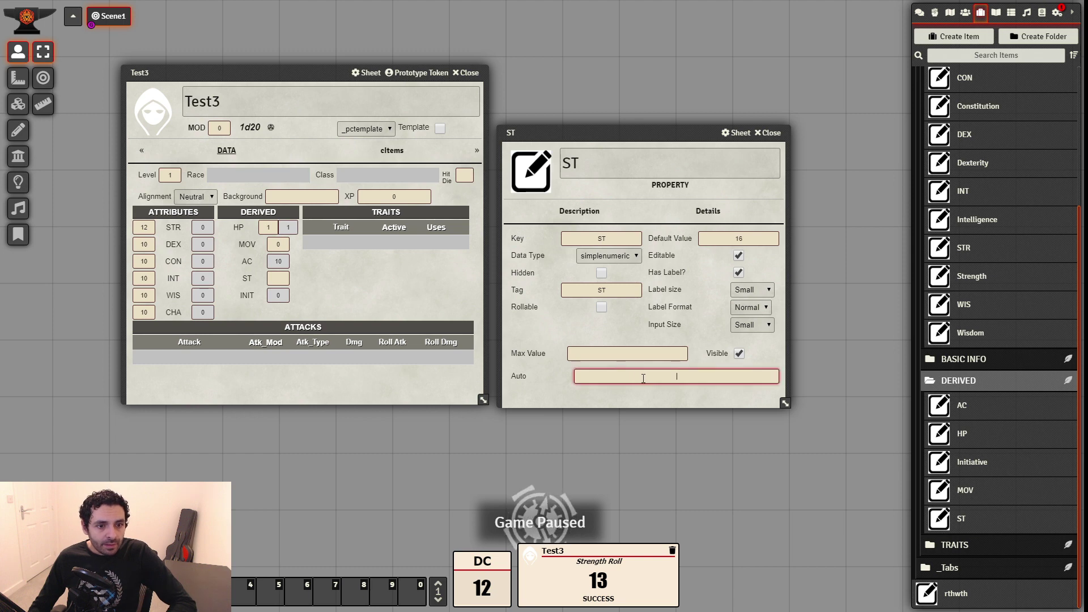
key(ctrl+v)
drag(715, 377, 581, 376)
click(689, 390)
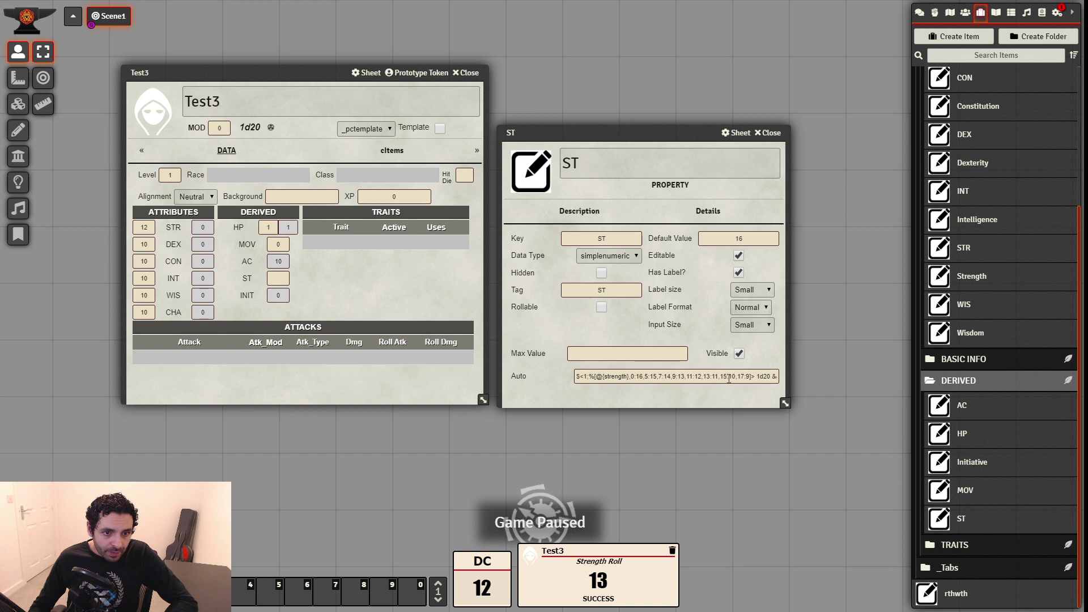
drag(758, 377, 426, 373)
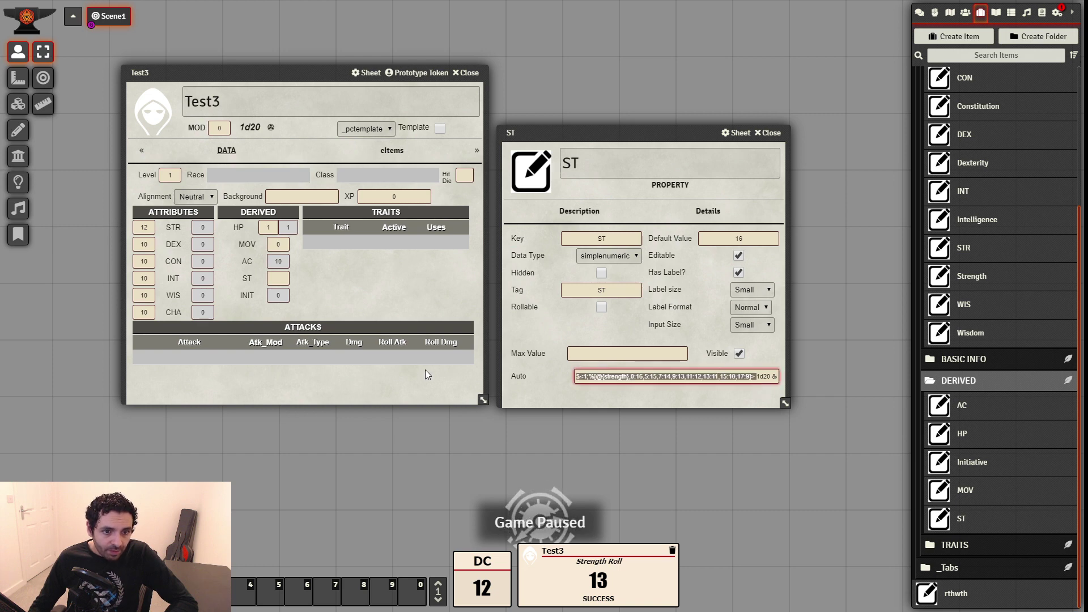
key(BackSpace)
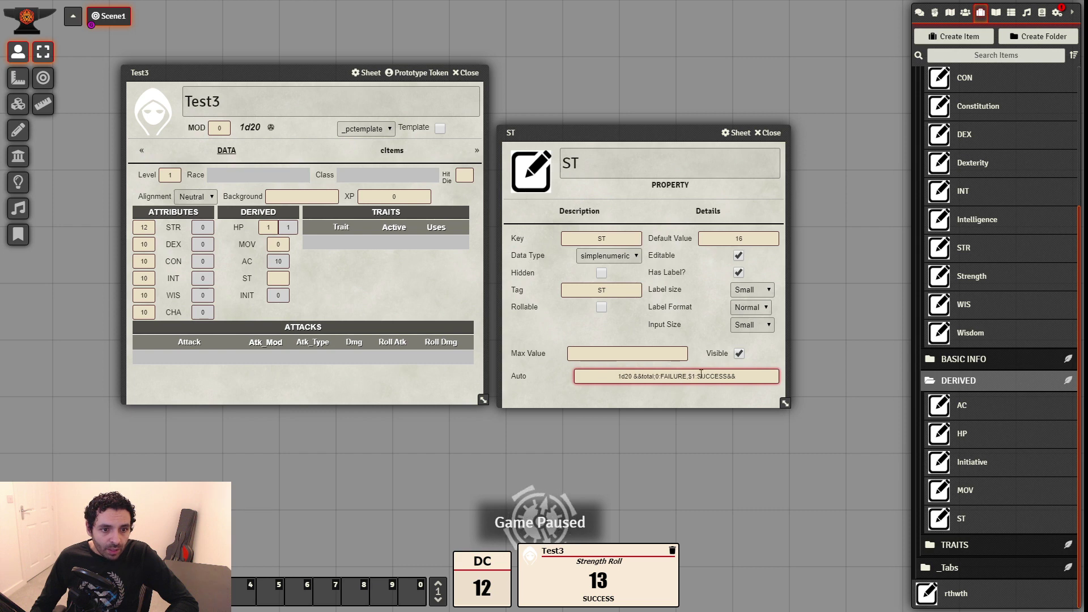
Replace $1 with @{ST} in the ST property's Auto formula and close the property
key(BackSpace)
key(BackSpace)
text(@{})
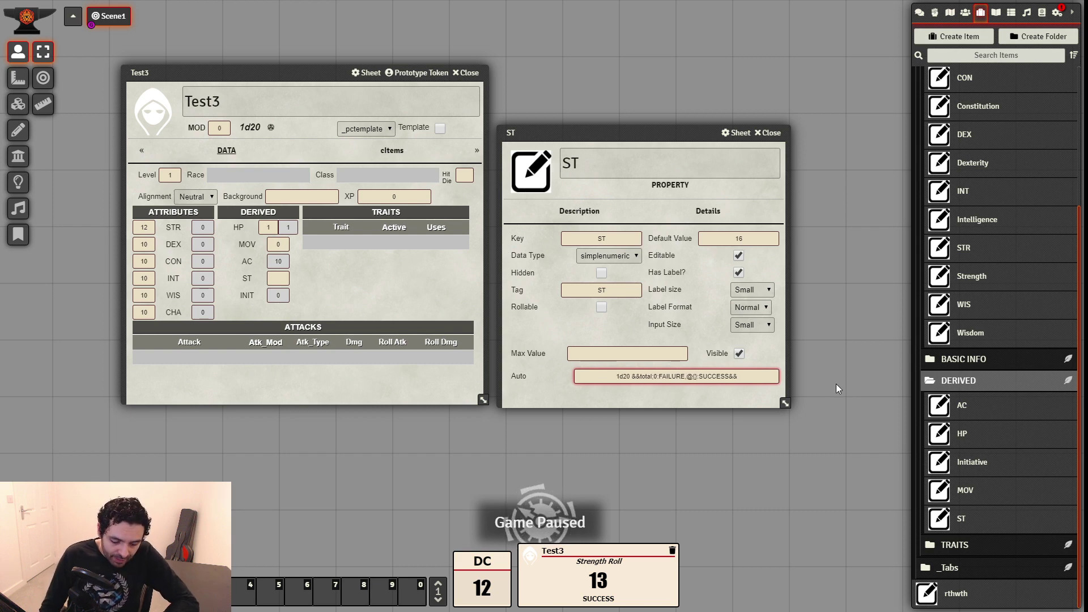
text(ST)
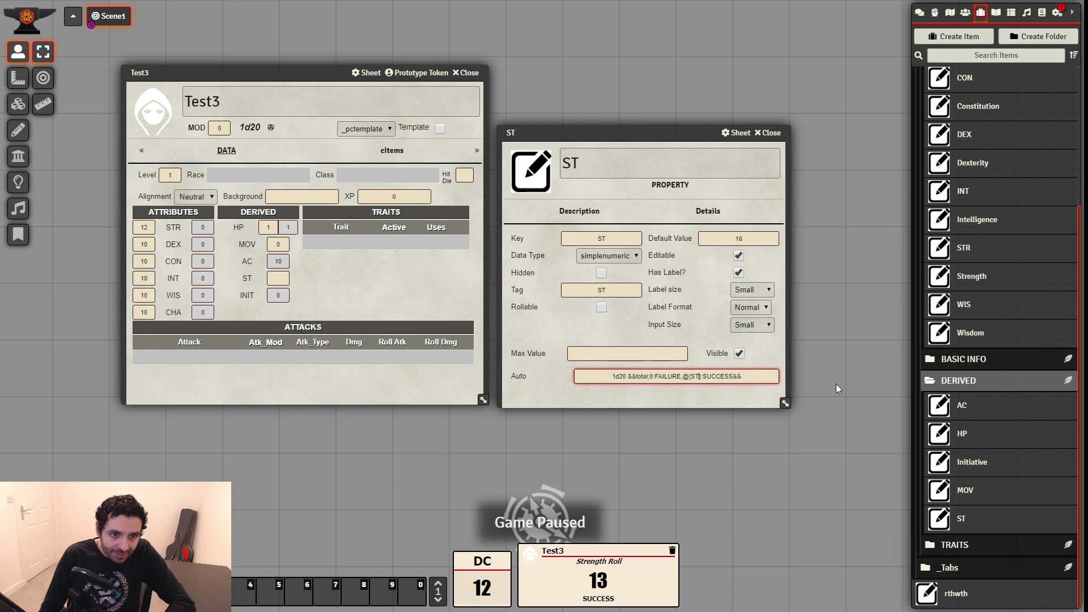
click(702, 399)
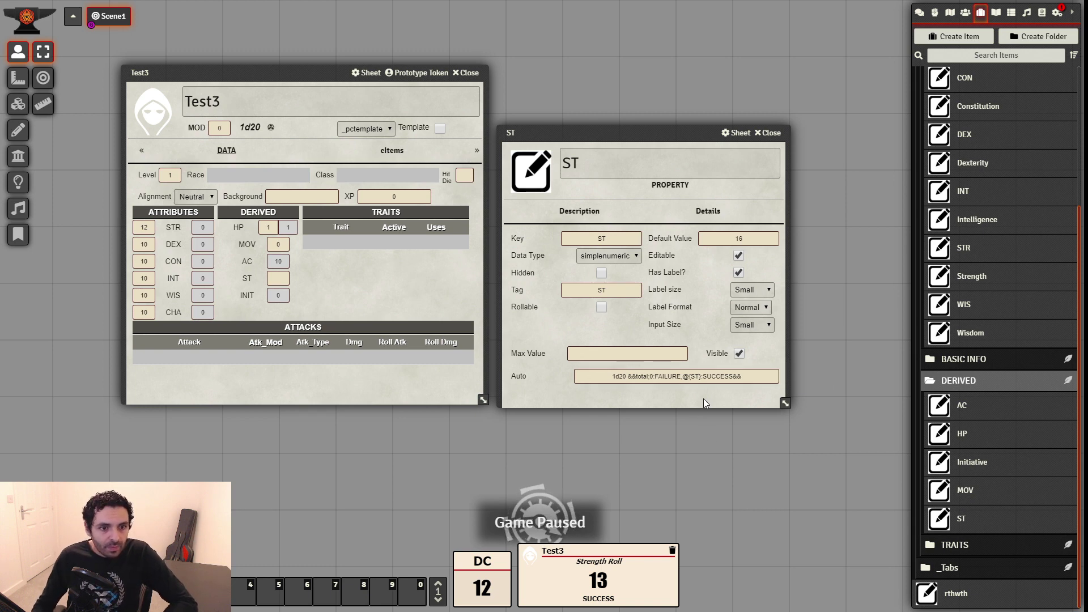
click(771, 132)
Close and permanently delete the Test3 actor, and reload the template from the _pctemplate actor
click(469, 73)
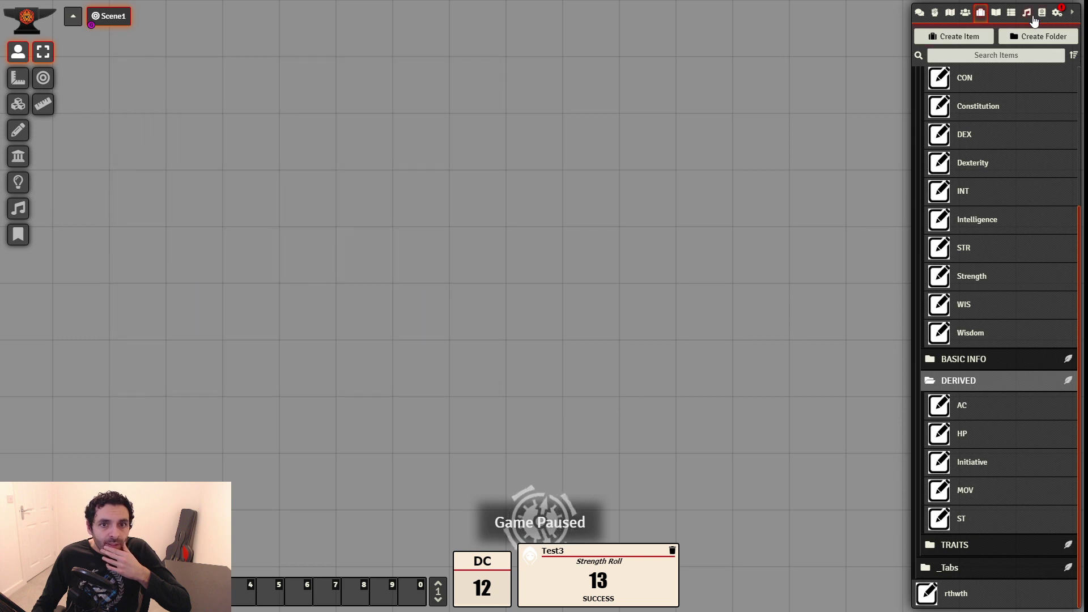
click(965, 13)
right_click(955, 108)
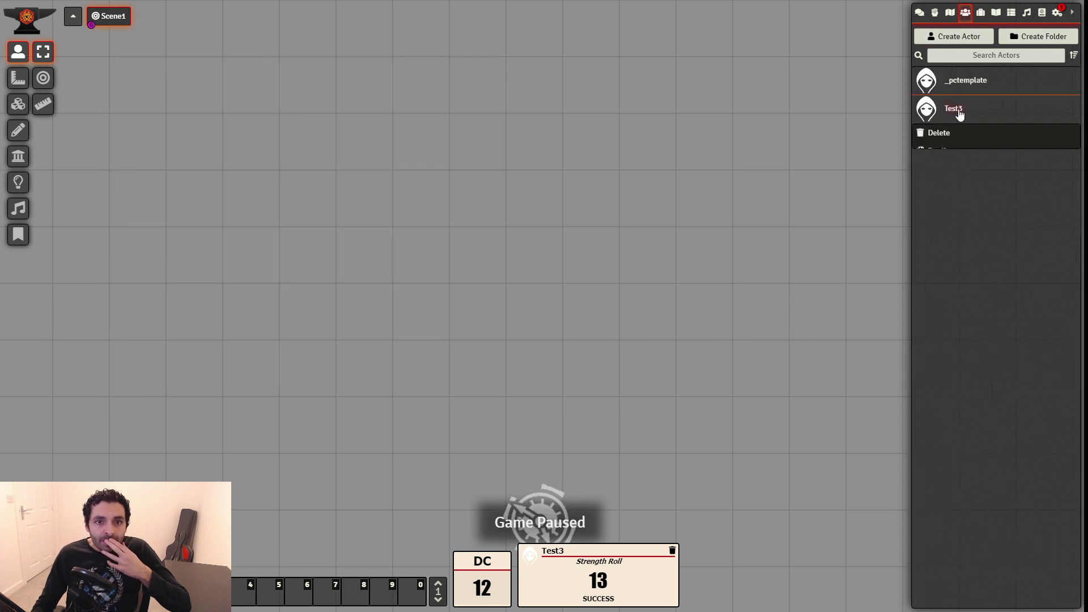
click(942, 134)
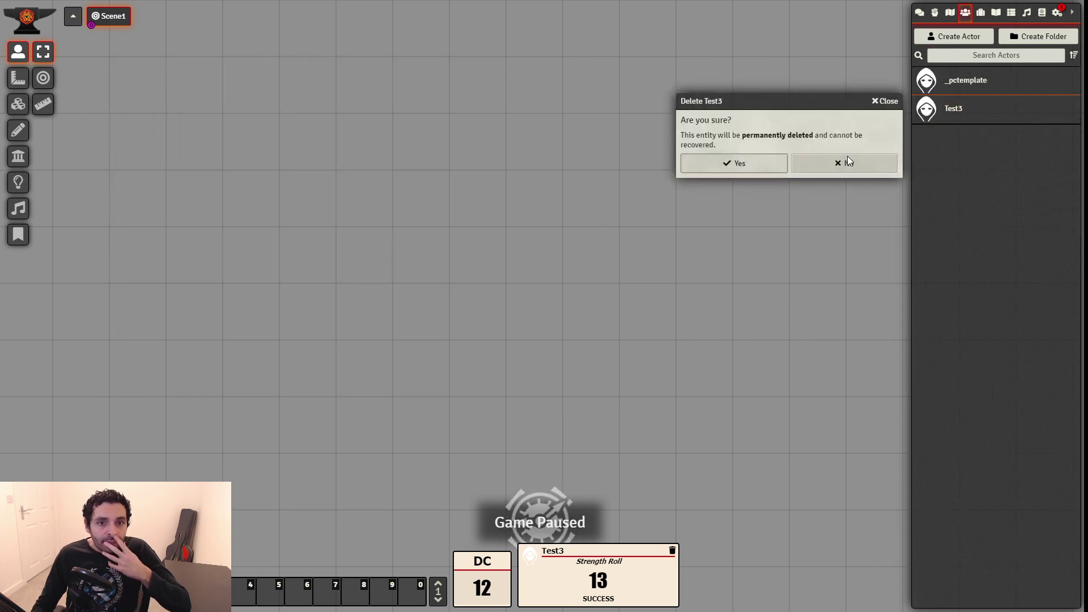
click(733, 163)
click(971, 85)
click(688, 198)
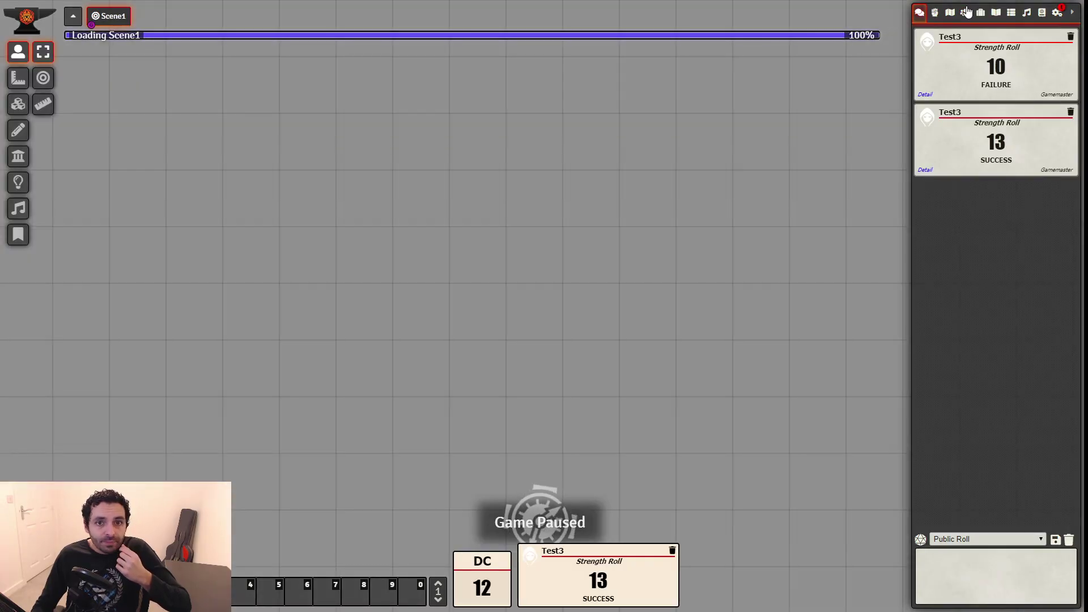
Create a new actor named Test4
click(965, 12)
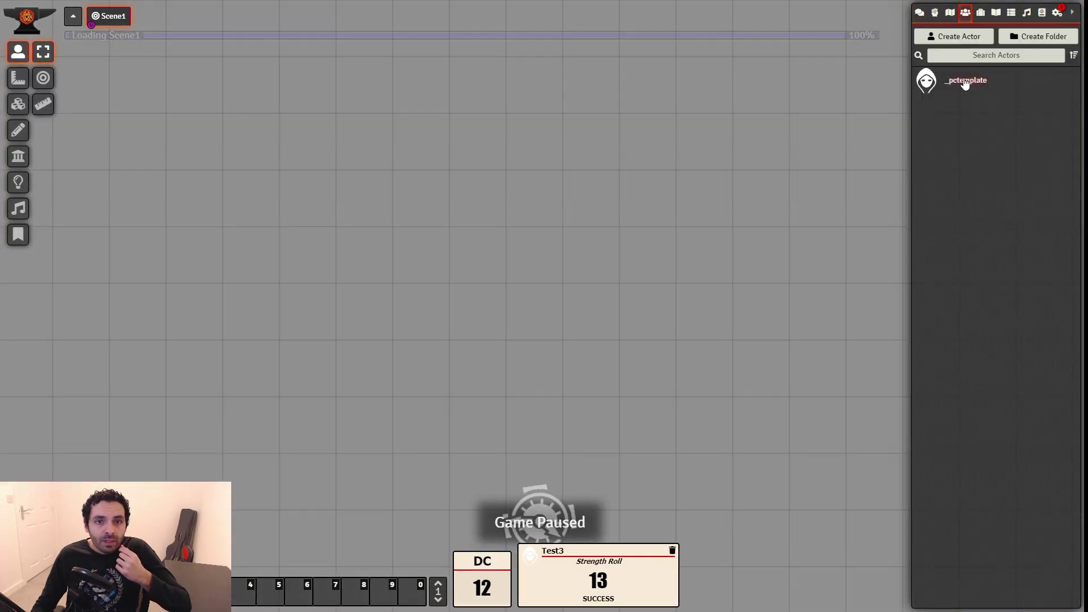
click(961, 35)
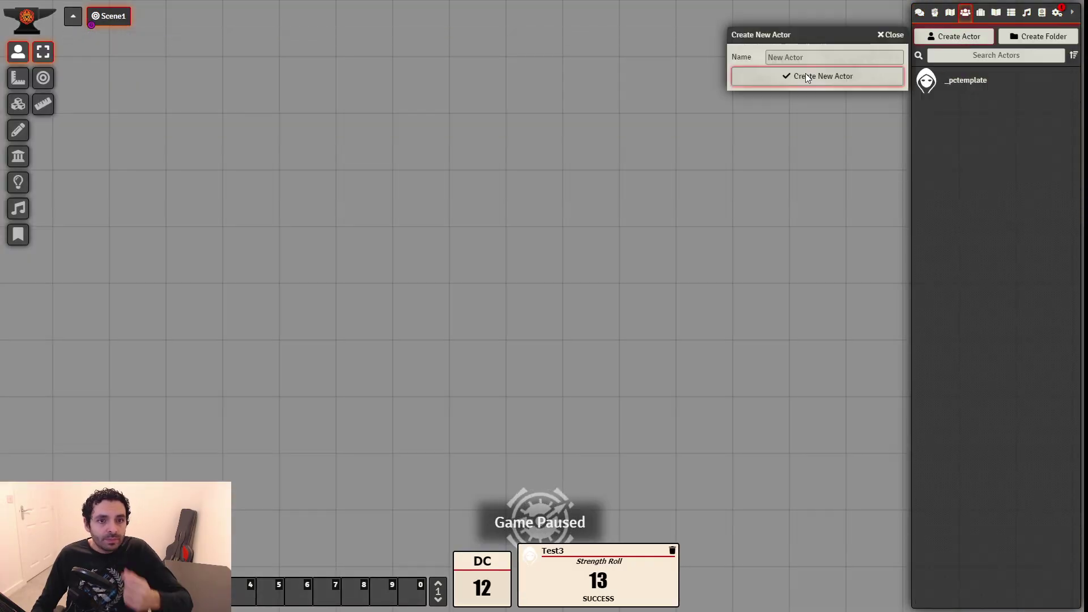
click(817, 56)
text(Test4)
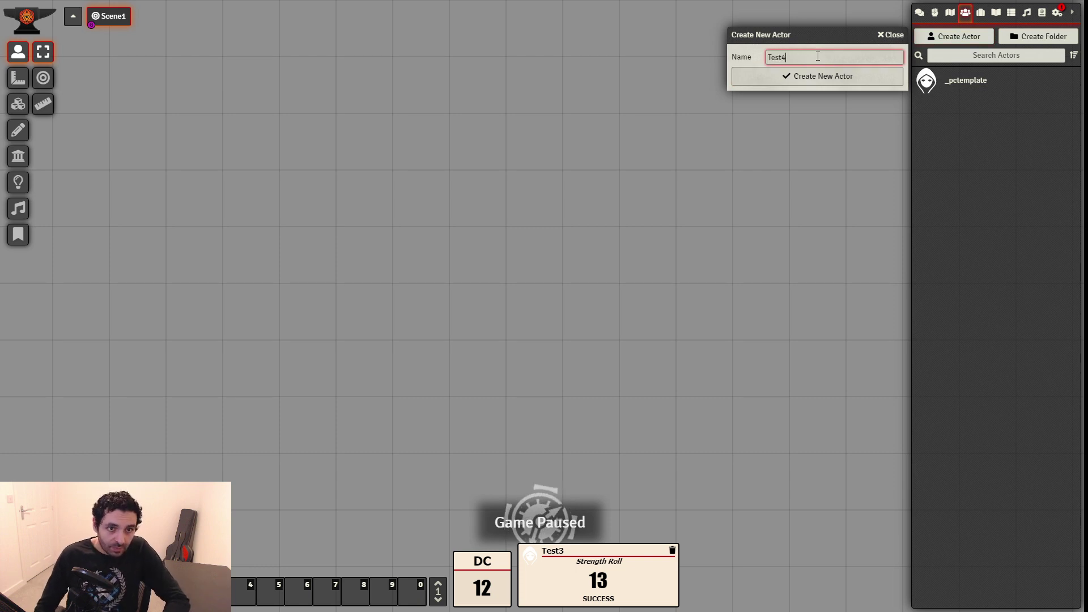
click(825, 70)
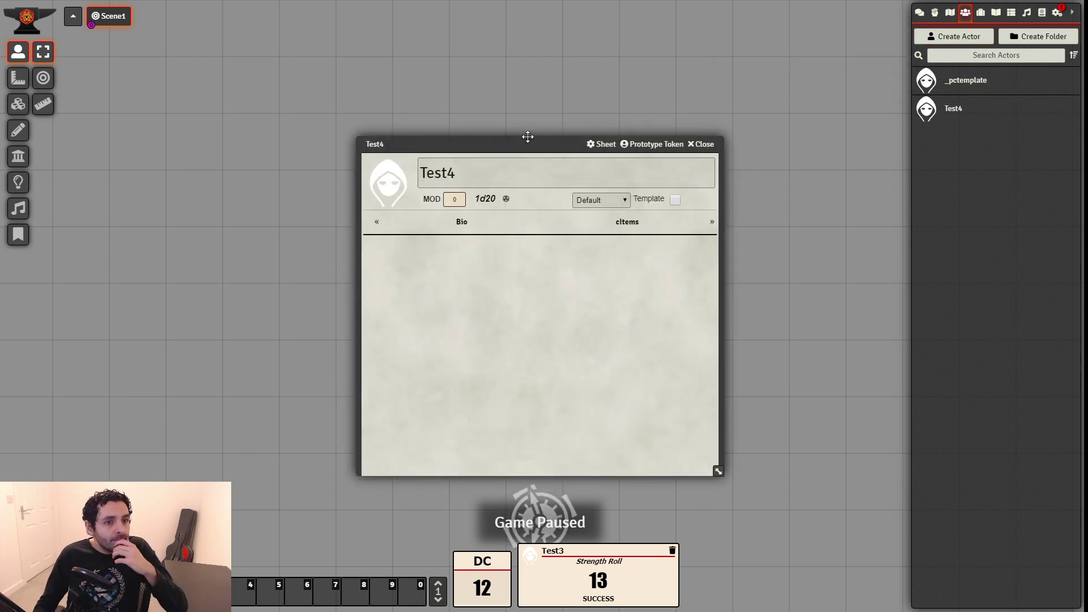
Assign the _pctemplate template to the Test4 actor and try the ST value and label
drag(527, 143, 391, 87)
click(464, 161)
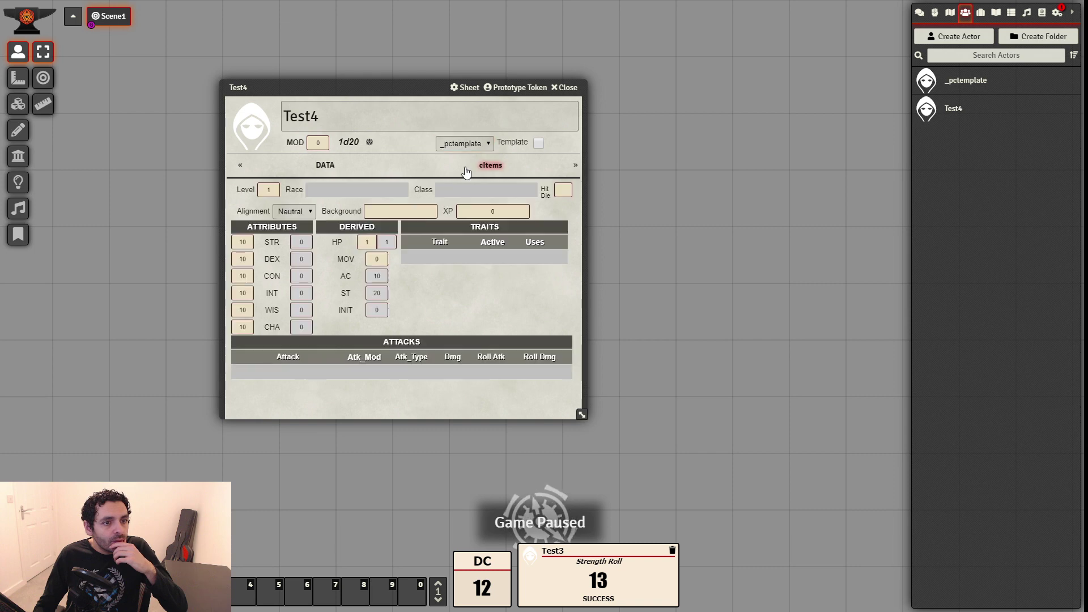
click(383, 293)
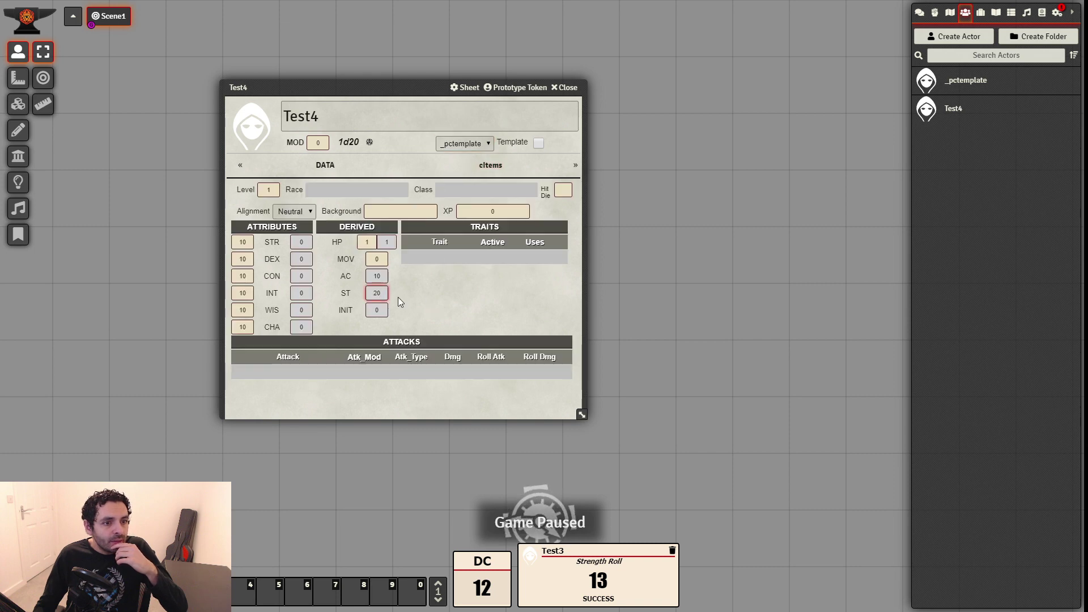
click(346, 295)
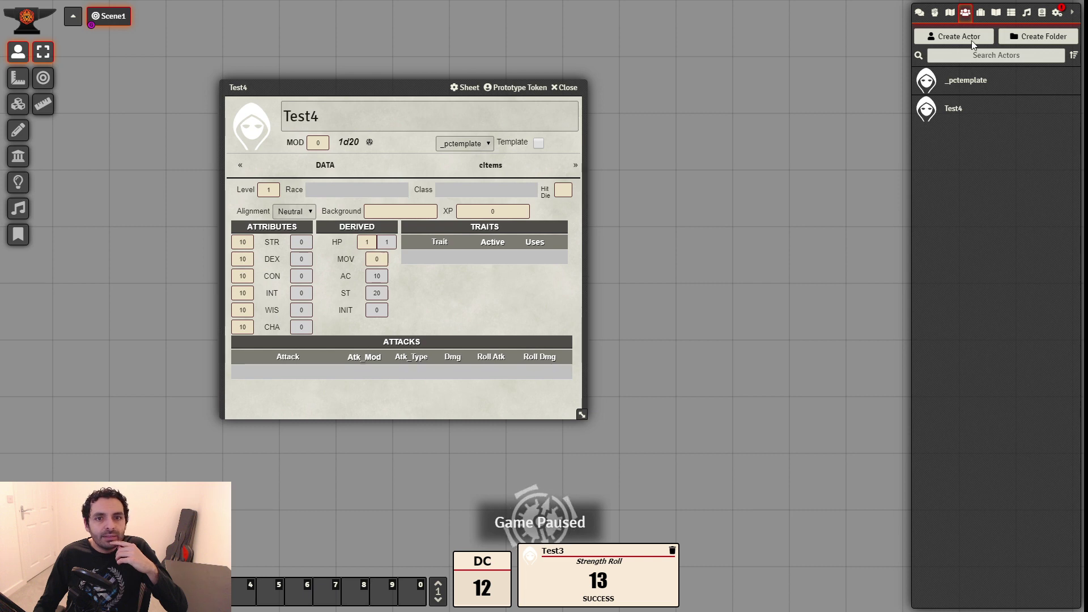
Open the details of the ST property in the DERIVED folder and clear its Auto formula
click(980, 13)
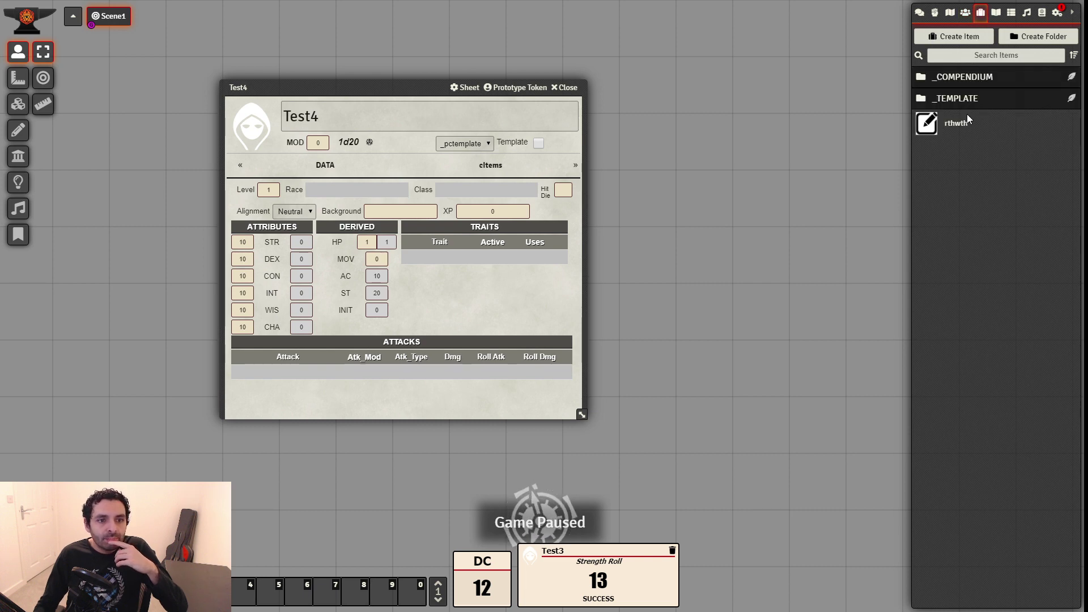
click(970, 100)
click(969, 143)
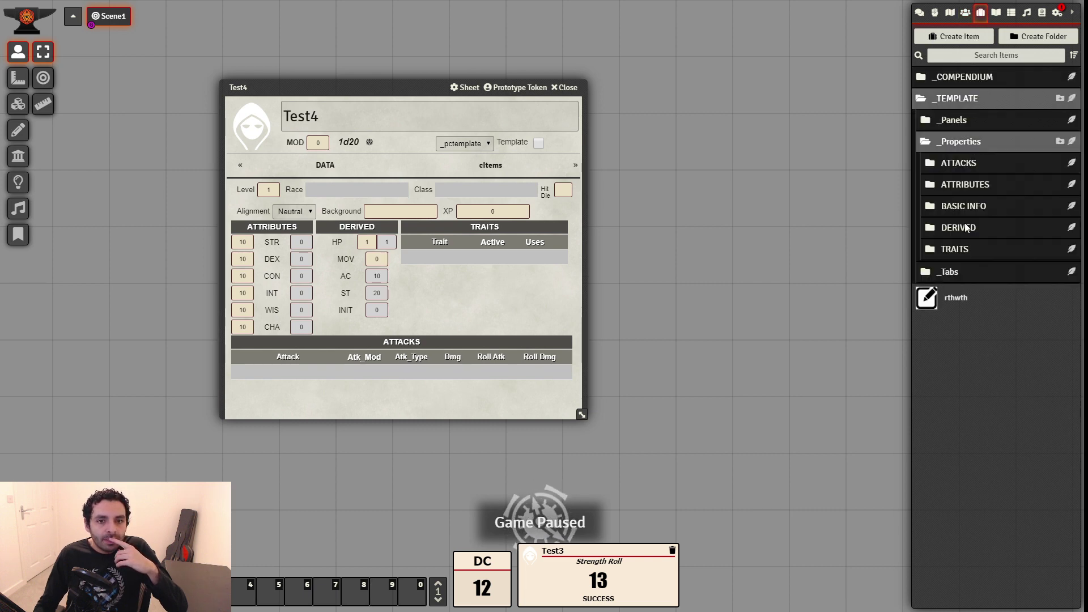
click(958, 228)
click(961, 366)
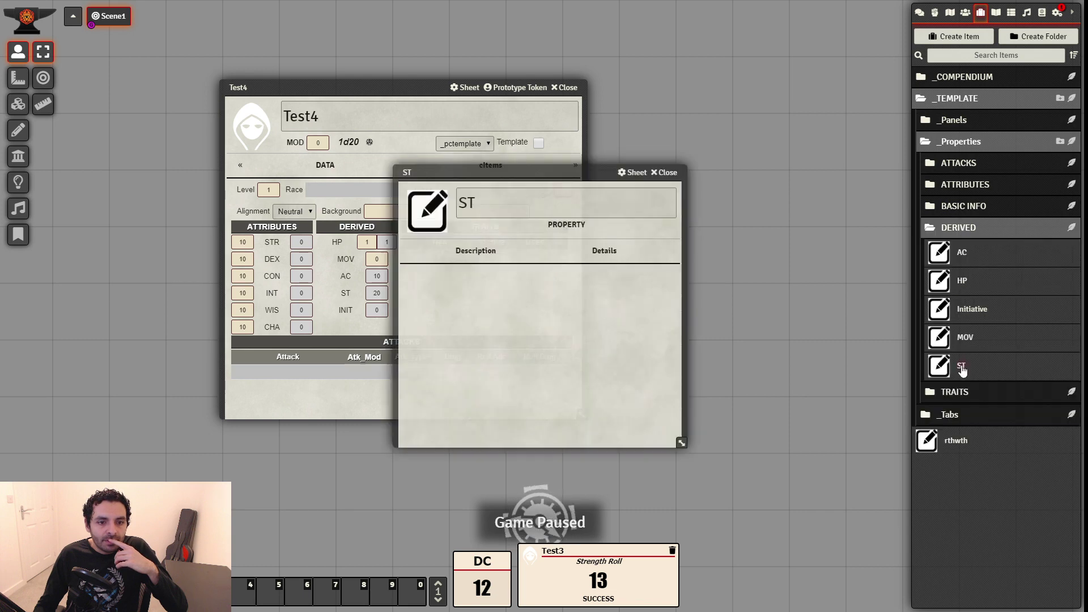
click(603, 250)
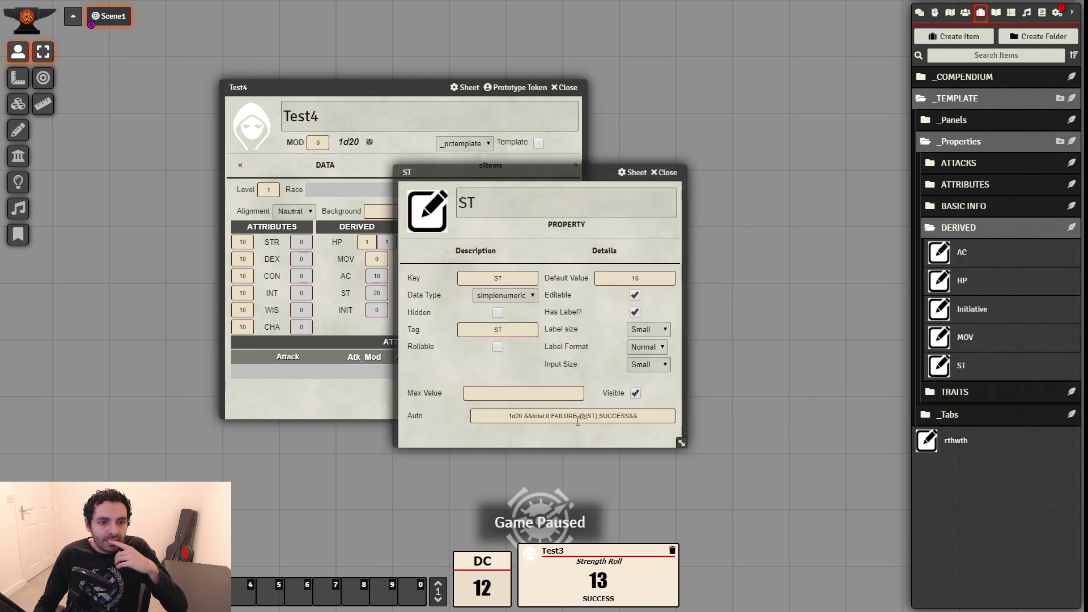
click(637, 417)
key(ctrl+a)
key(BackSpace)
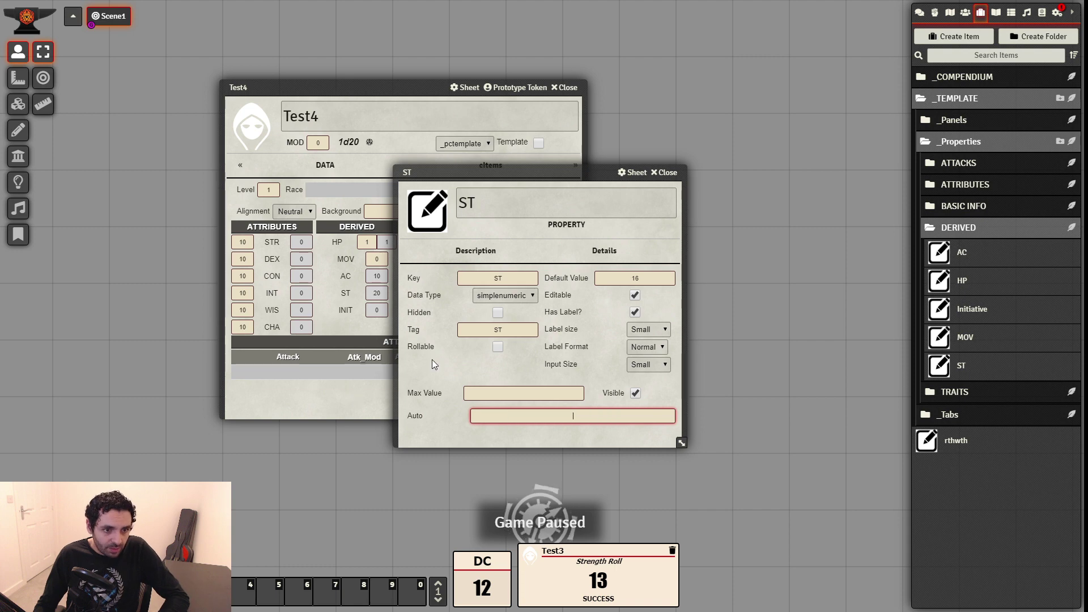
Make the ST property rollable with the roll name Saving Throw and the roll ID save
click(507, 355)
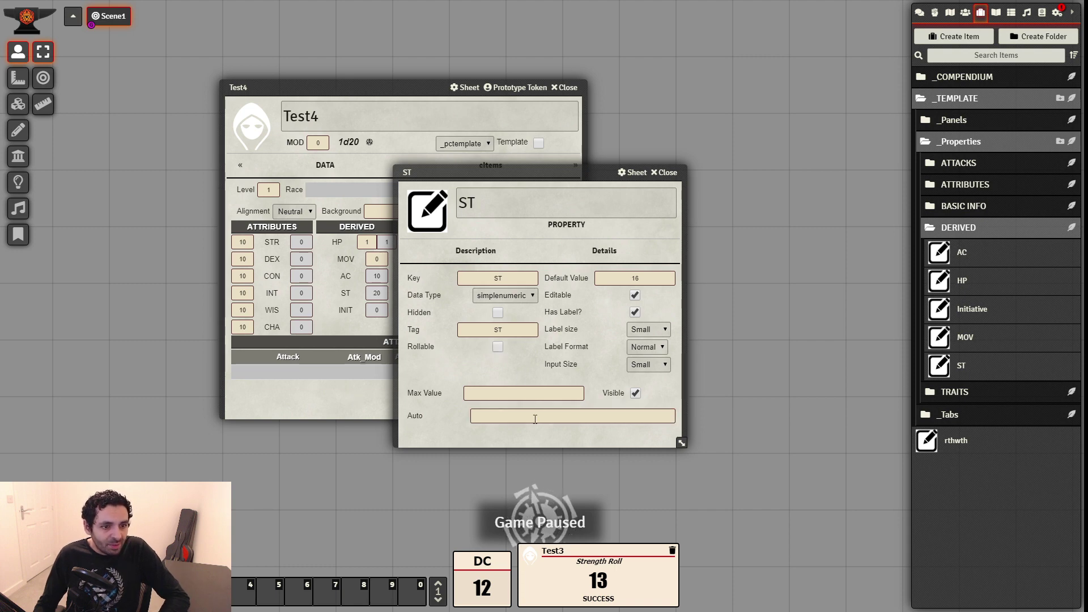
click(498, 346)
click(502, 393)
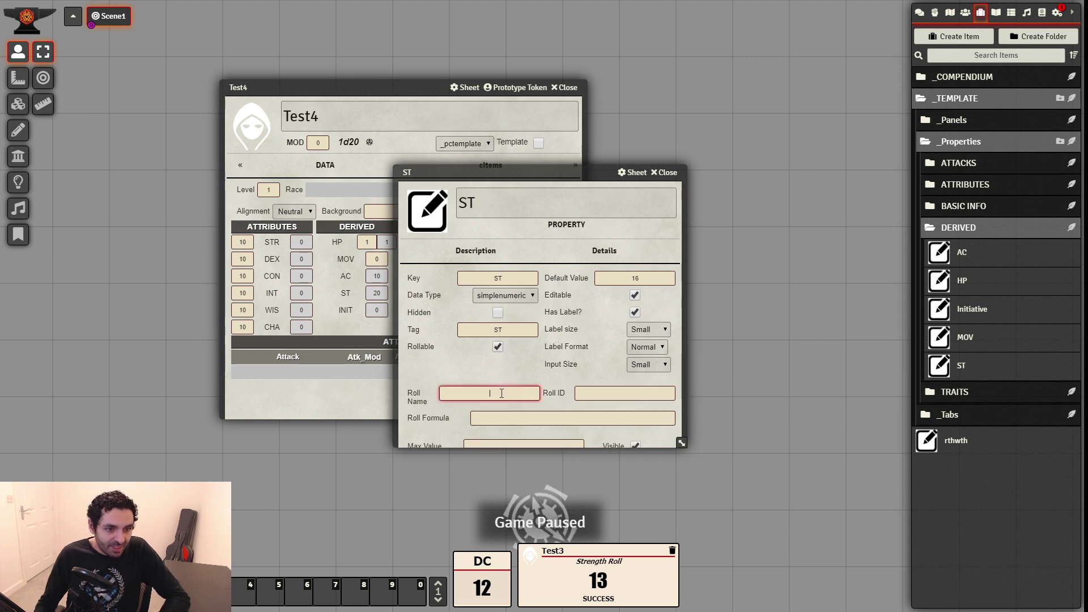
text(Saving Throw)
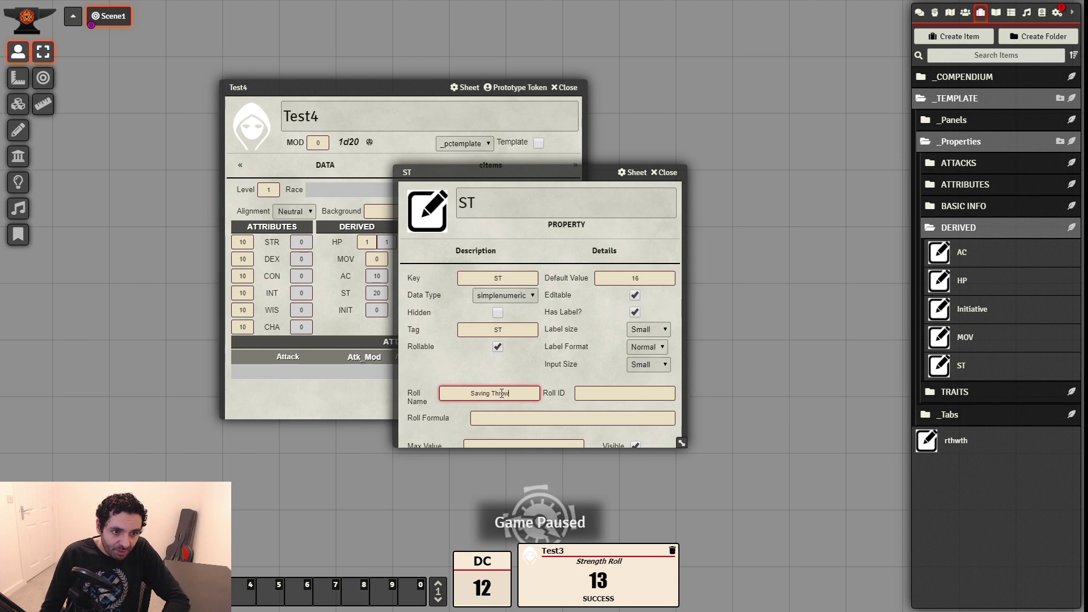
click(615, 393)
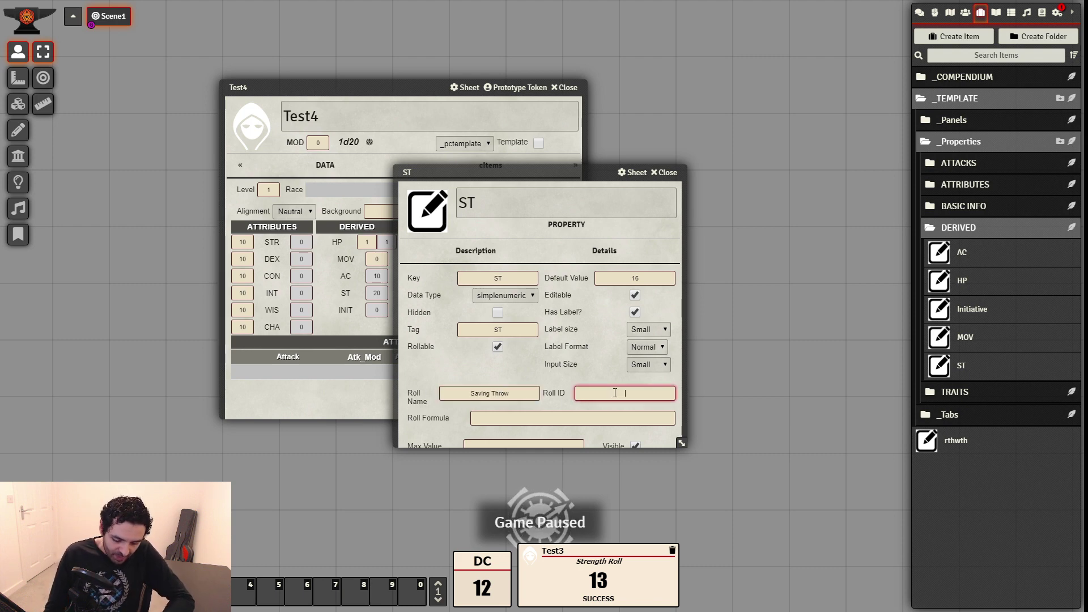
text(save)
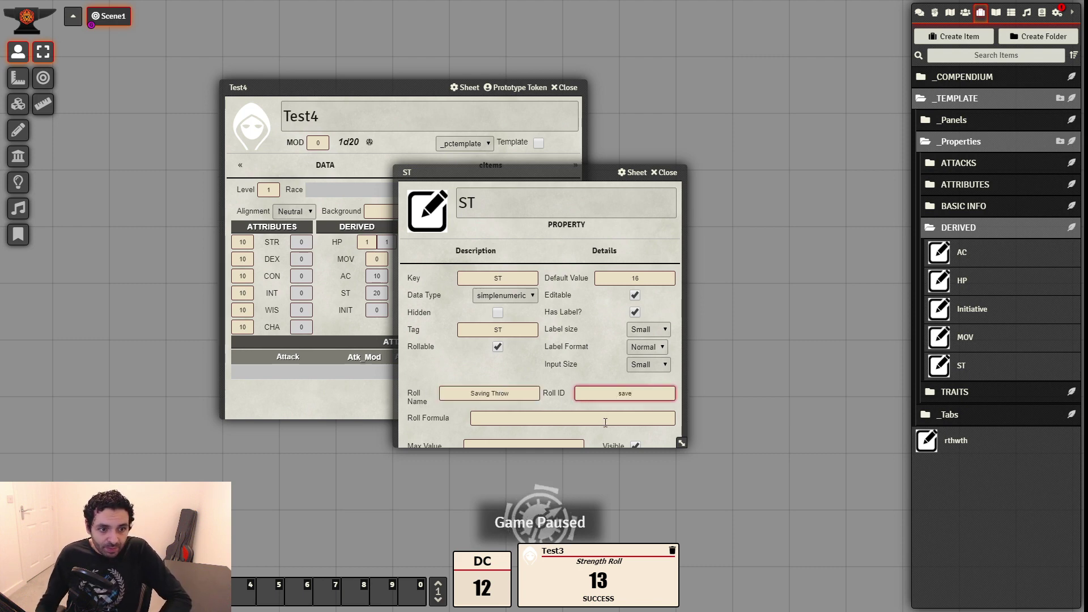
Set the ST roll formula to 1d20 &&total;0:FAILURE,@{ST}:SUCCESS&&, then close the property and reload the world
click(605, 422)
text(1d20 &&total;0:FAILURE,@{ST}:SUCCESS&&)
key(Return)
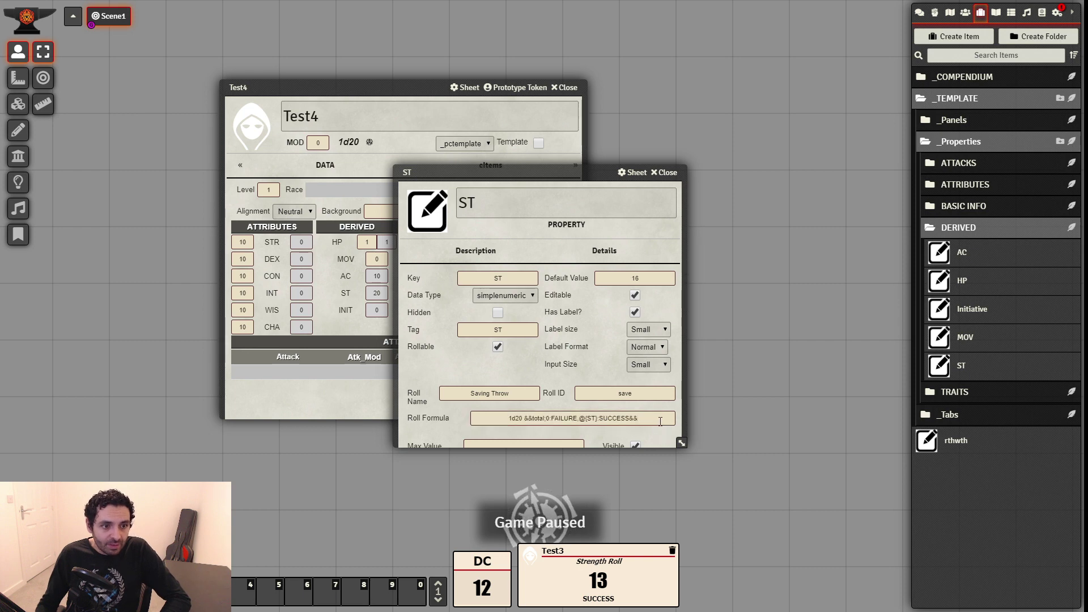
click(667, 173)
click(984, 80)
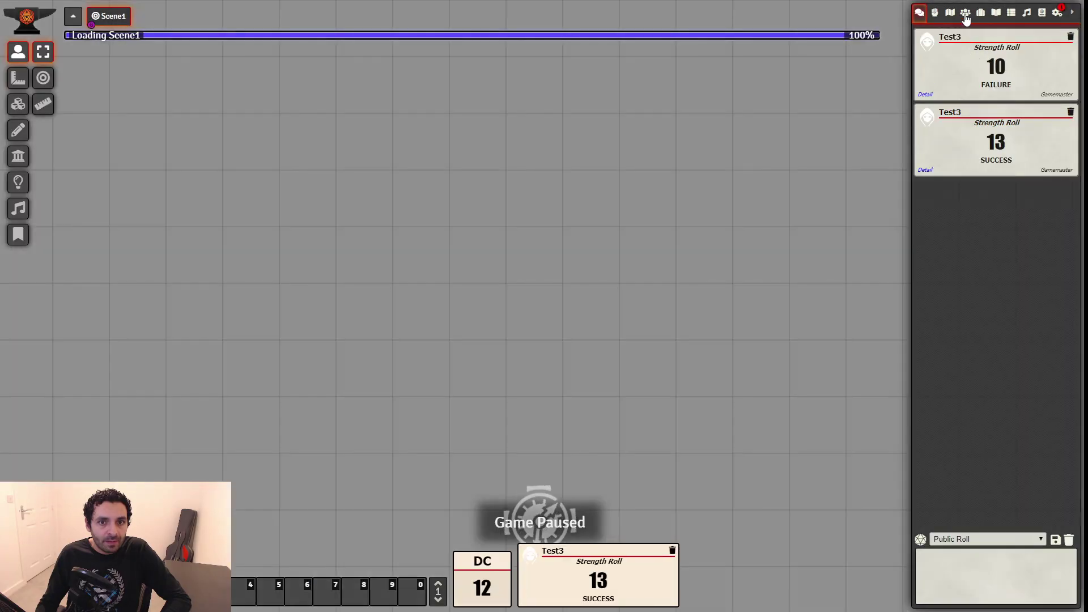
Reopen the Test4 actor and set its ST value to 16
click(965, 12)
click(952, 112)
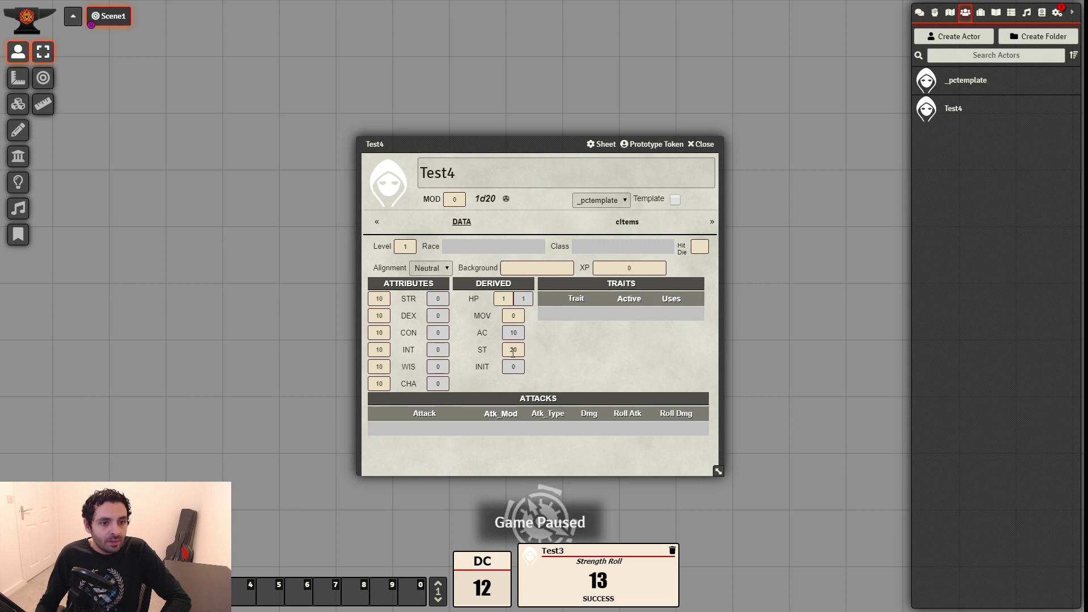
click(513, 349)
text(16)
click(625, 365)
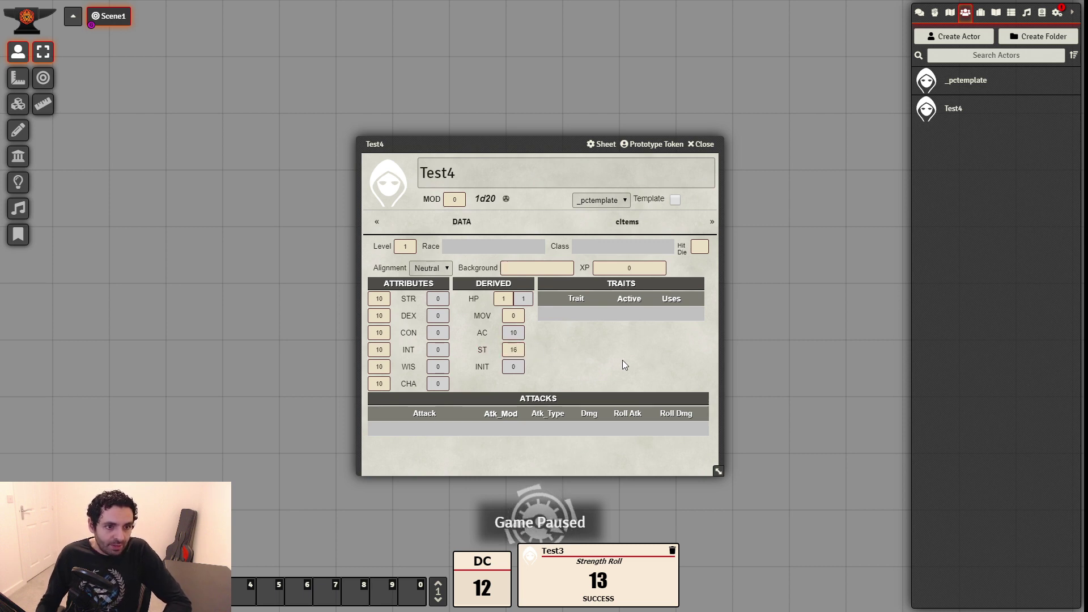
Set Test4's Constitution score to 12 and roll its CON save
drag(550, 144, 334, 73)
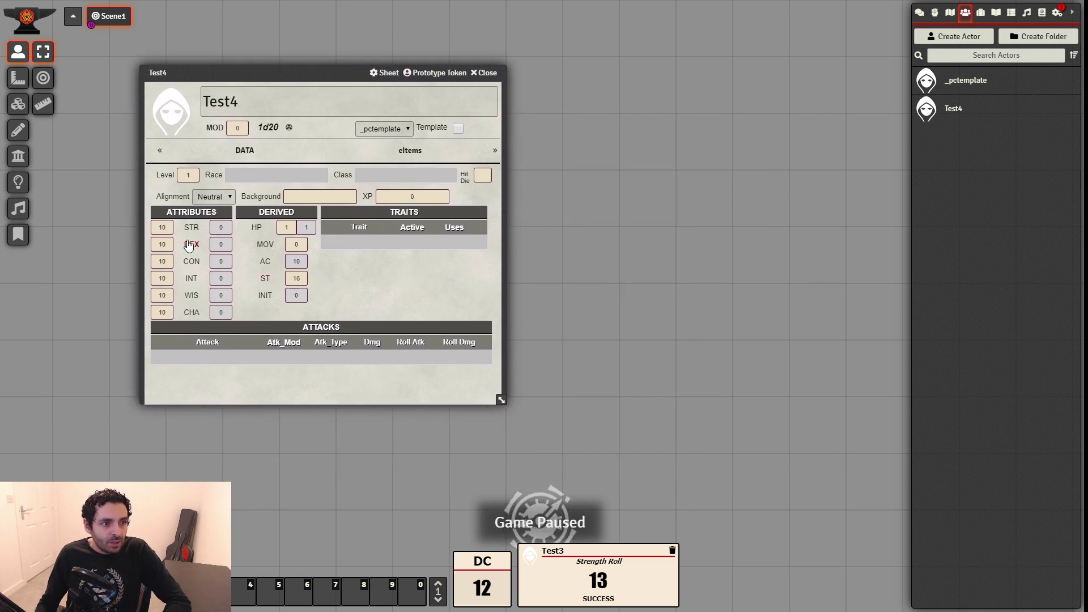
click(172, 262)
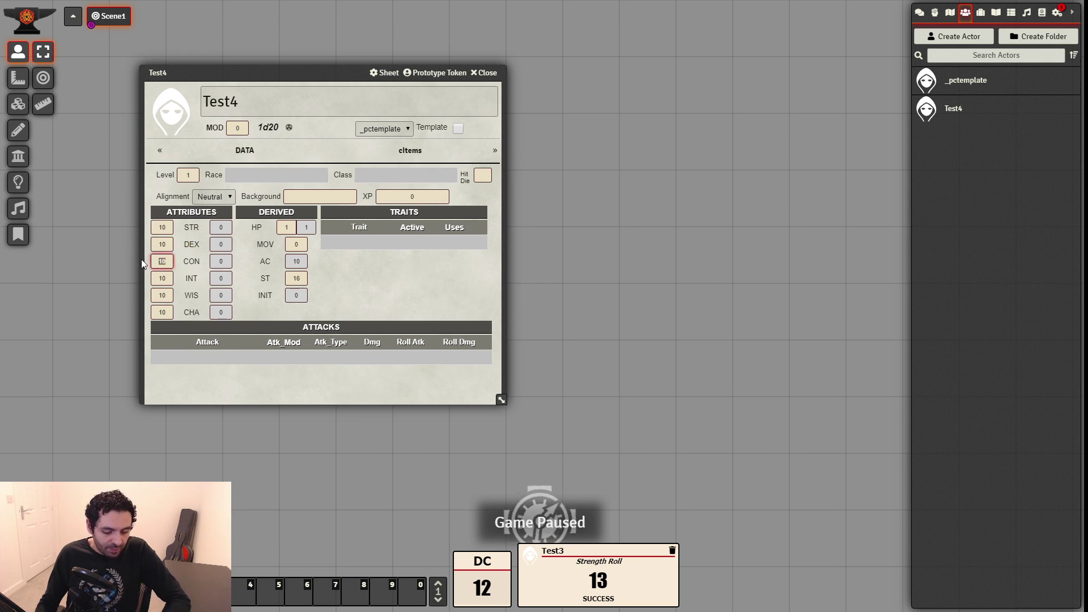
text(12)
click(394, 291)
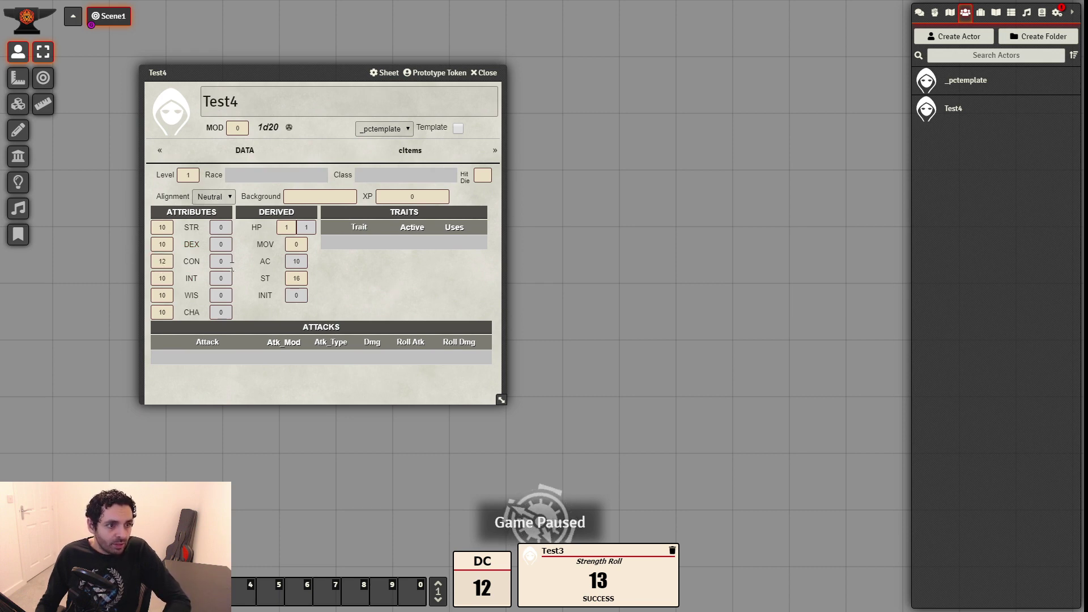
click(195, 261)
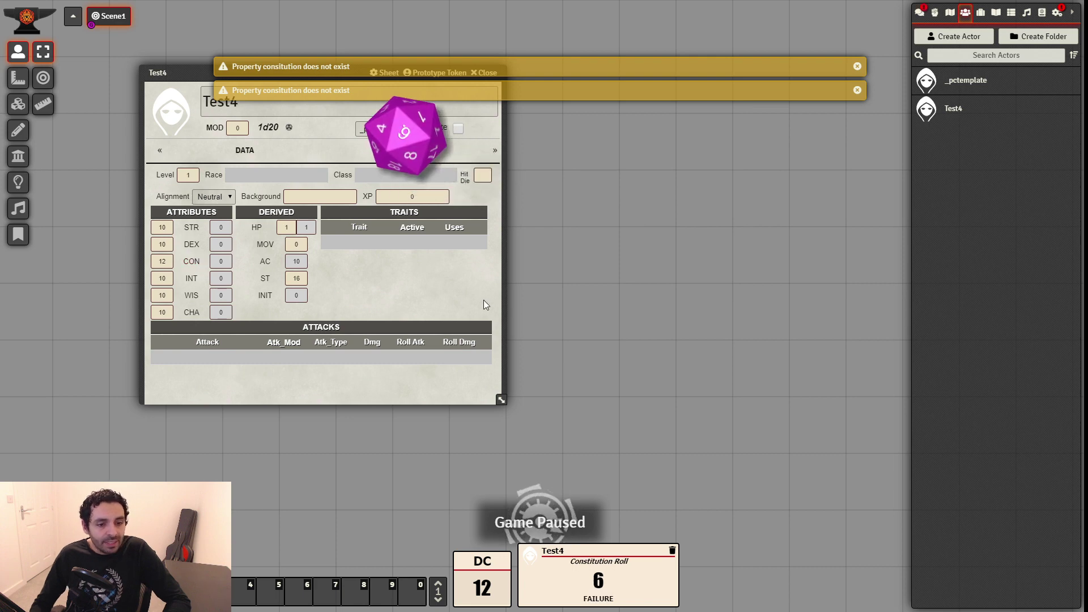
Open the Constitution property in the ATTRIBUTES folder and examine the spelling of its key
click(980, 12)
click(971, 100)
click(978, 143)
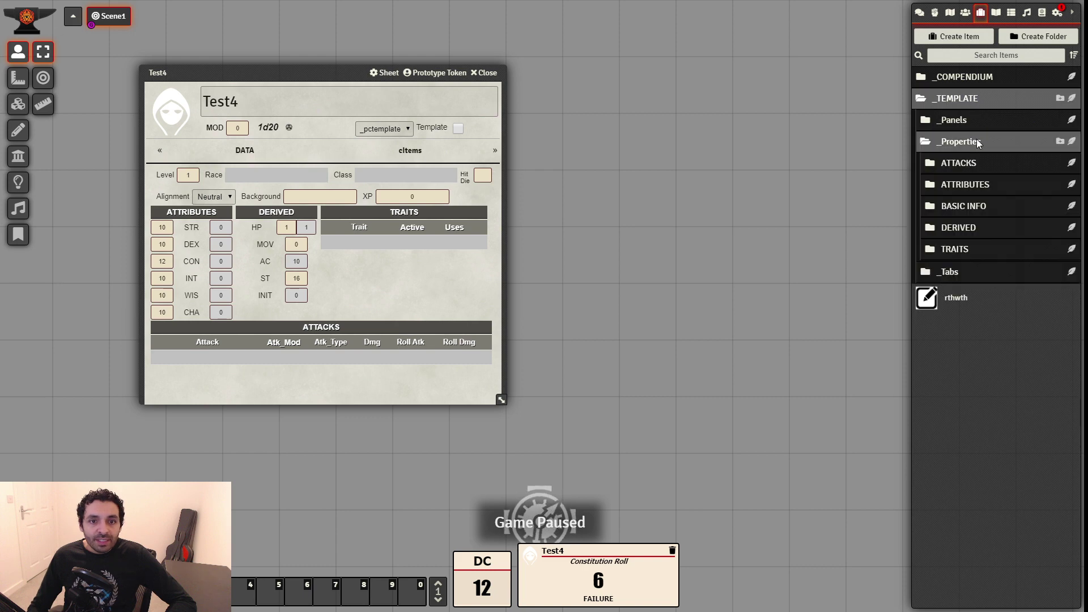
click(978, 189)
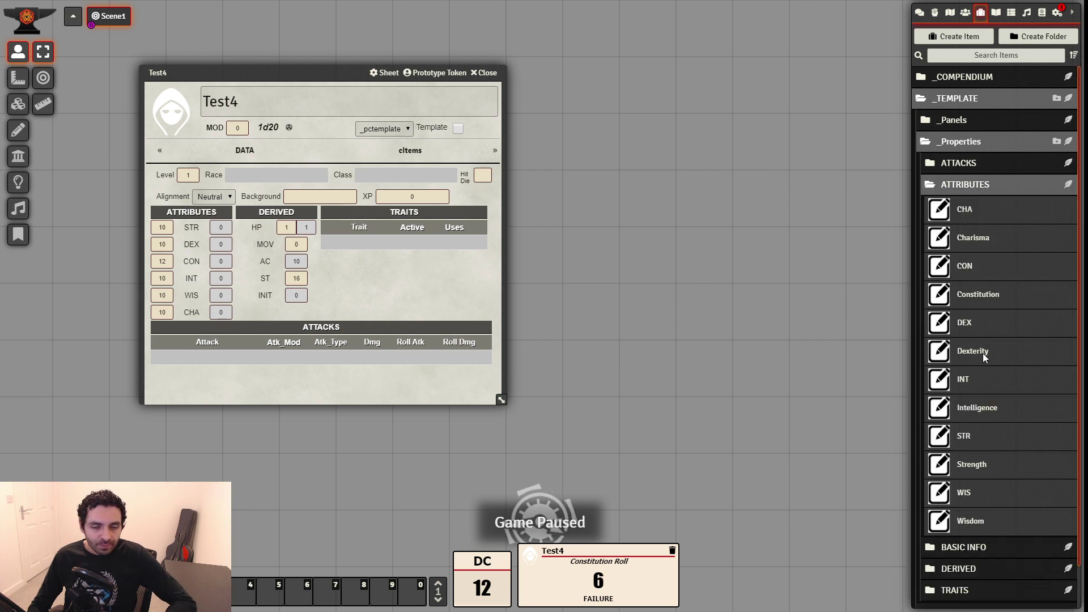
click(974, 301)
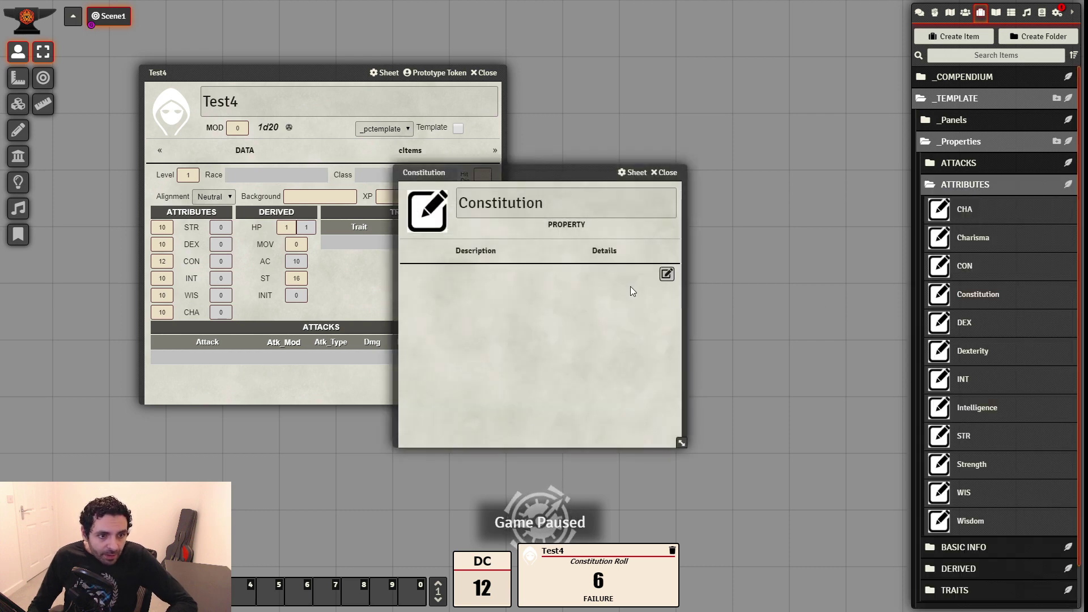
click(604, 250)
double_click(506, 277)
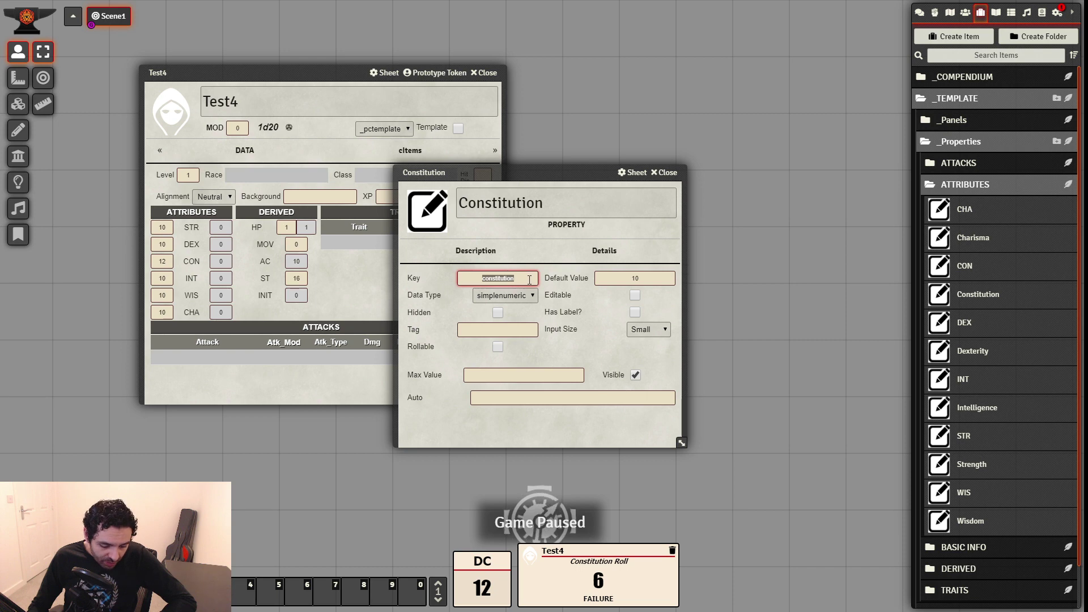
Correct the reference in the CON property's roll formula to @{constitution} and close both property windows
click(964, 265)
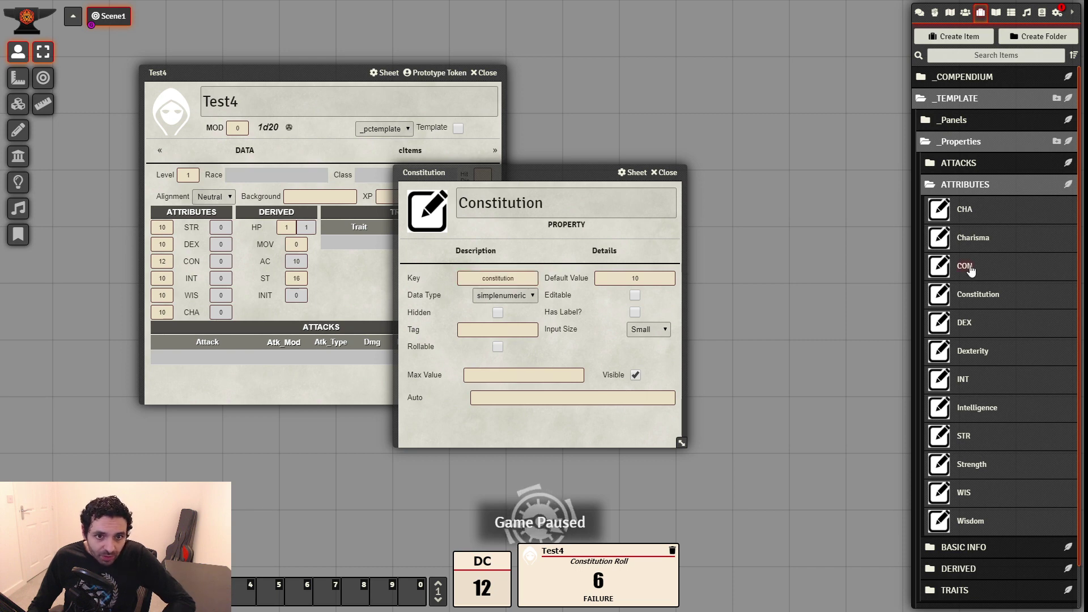
click(604, 251)
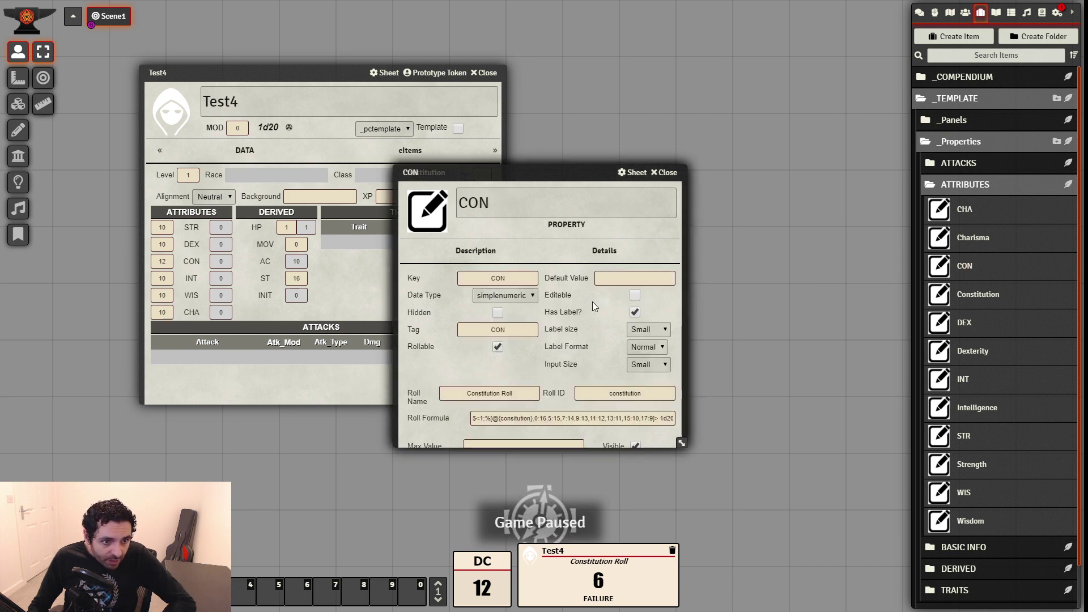
click(519, 422)
text(t)
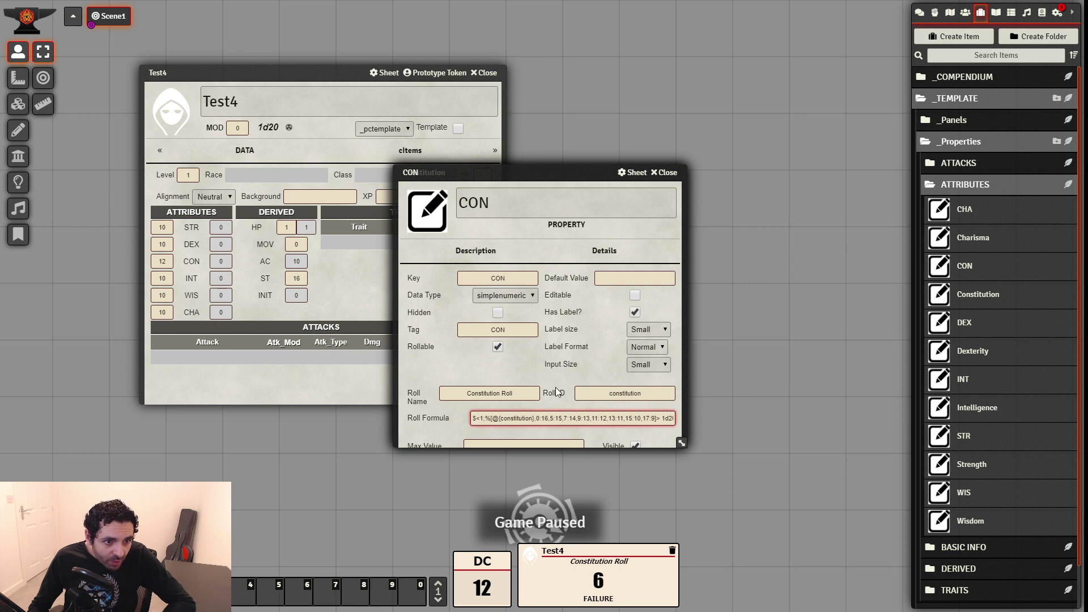
click(509, 367)
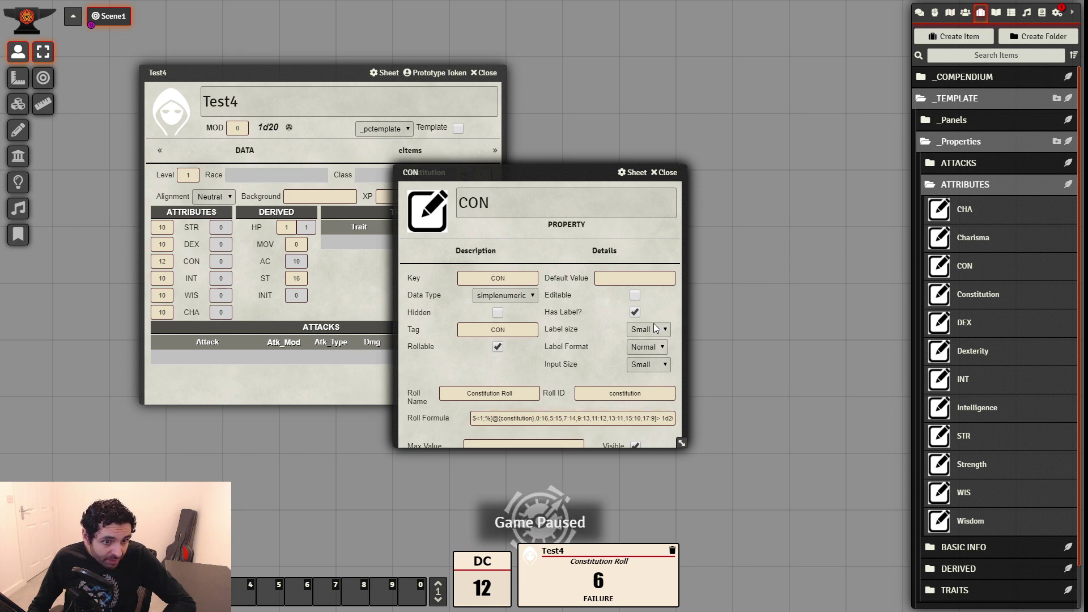
click(663, 172)
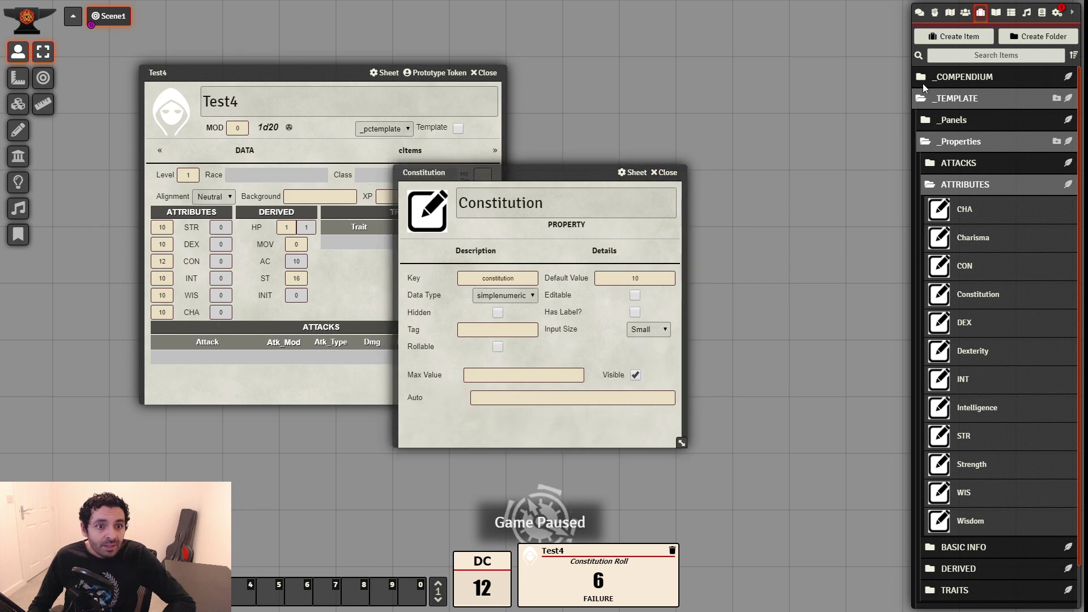
click(663, 172)
Test Test4's attribute saves by rolling CON twice, then DEX, INT and WIS
click(192, 263)
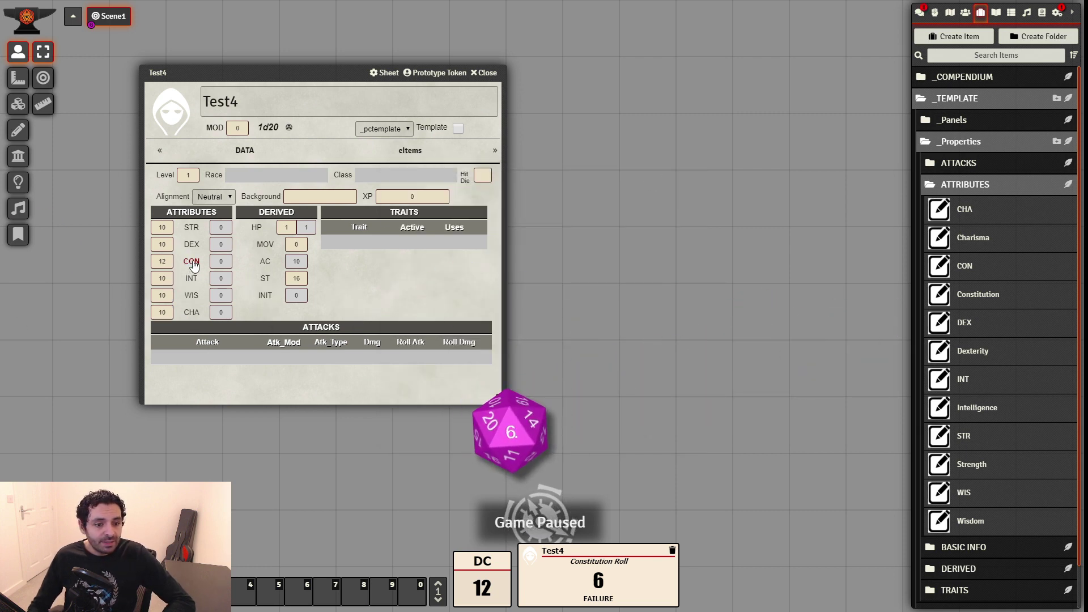
click(195, 264)
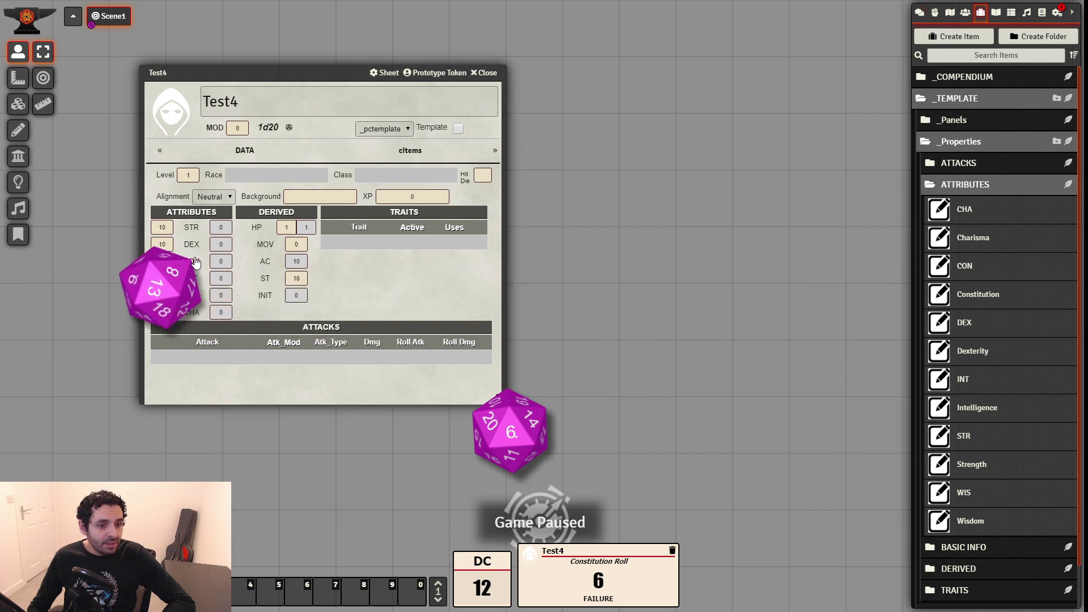
click(192, 246)
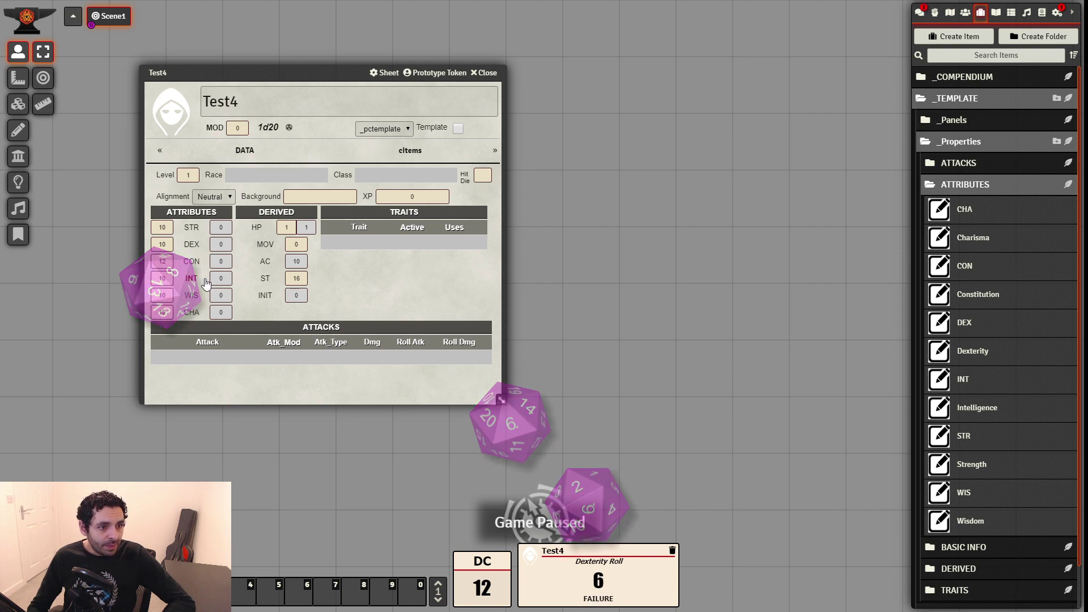
click(193, 280)
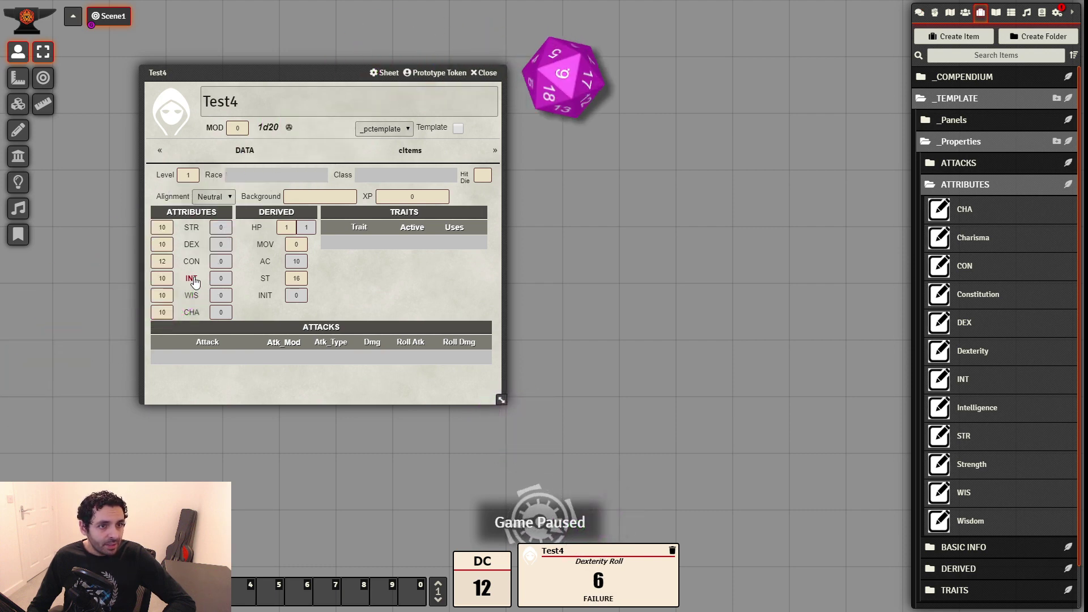
click(192, 297)
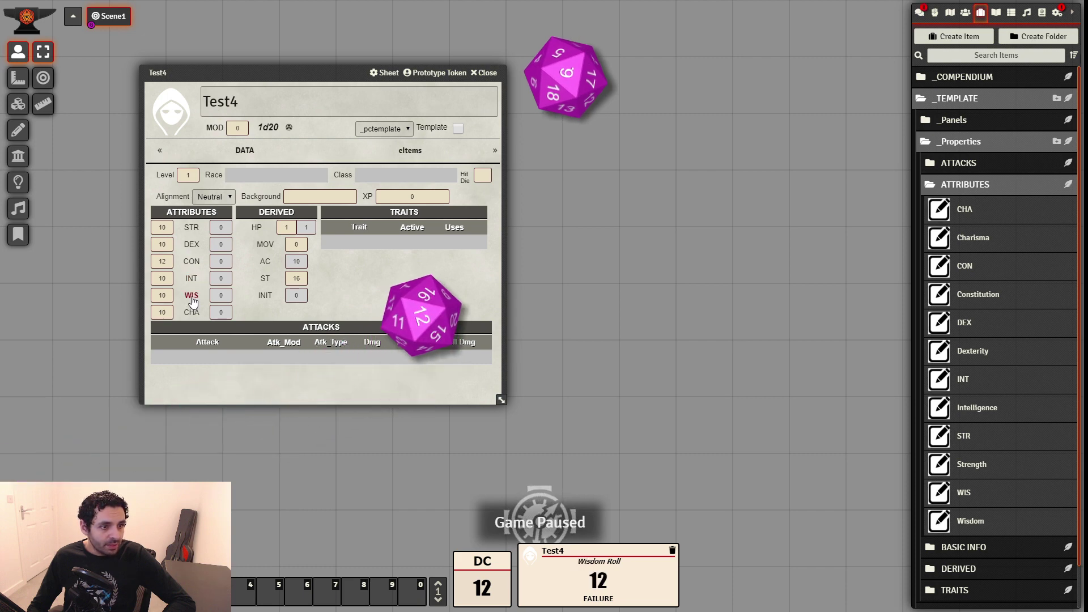
Roll Test4's CHA attribute save and its ST saving throw to finish testing the rolls
click(192, 313)
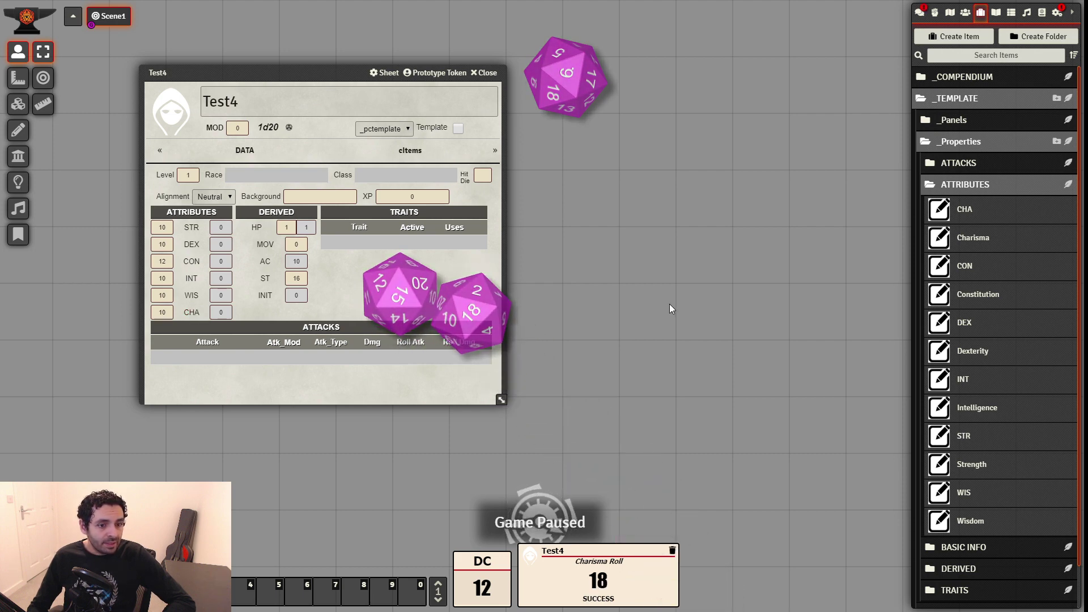
click(265, 278)
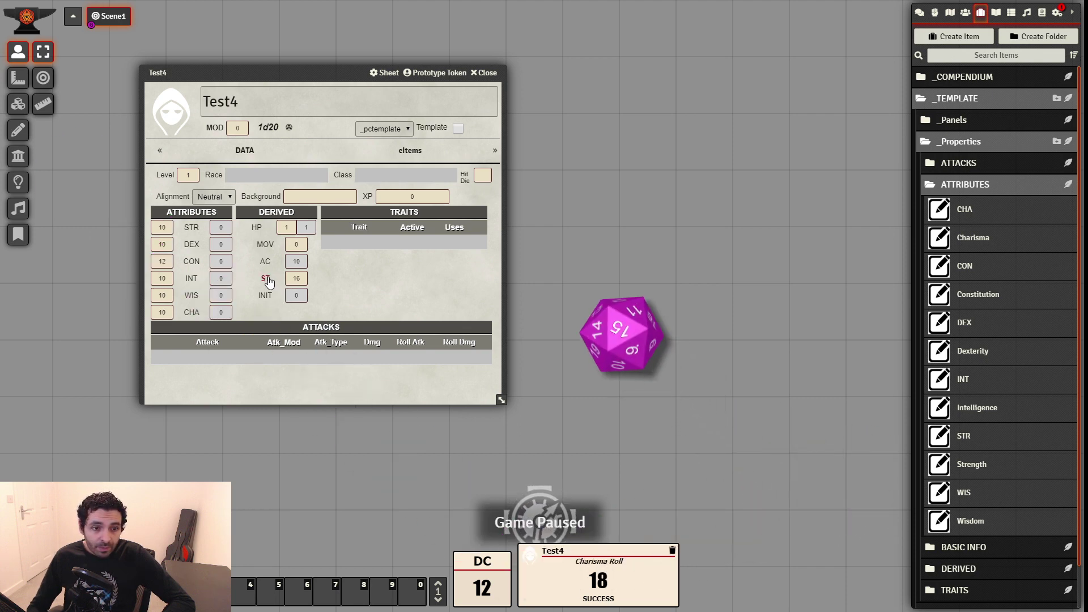
click(267, 280)
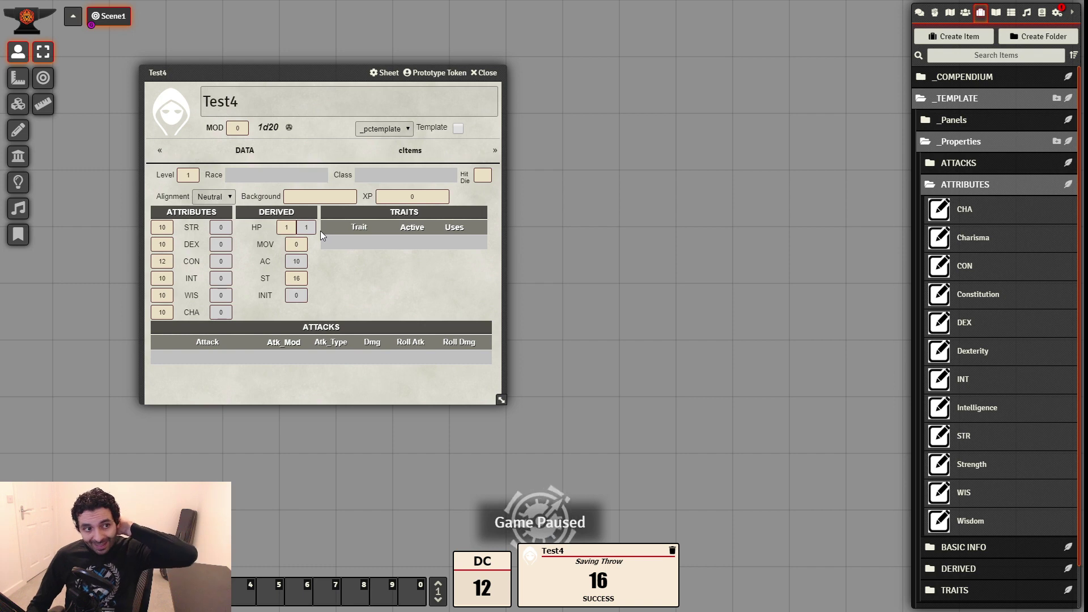
drag(321, 80, 306, 84)
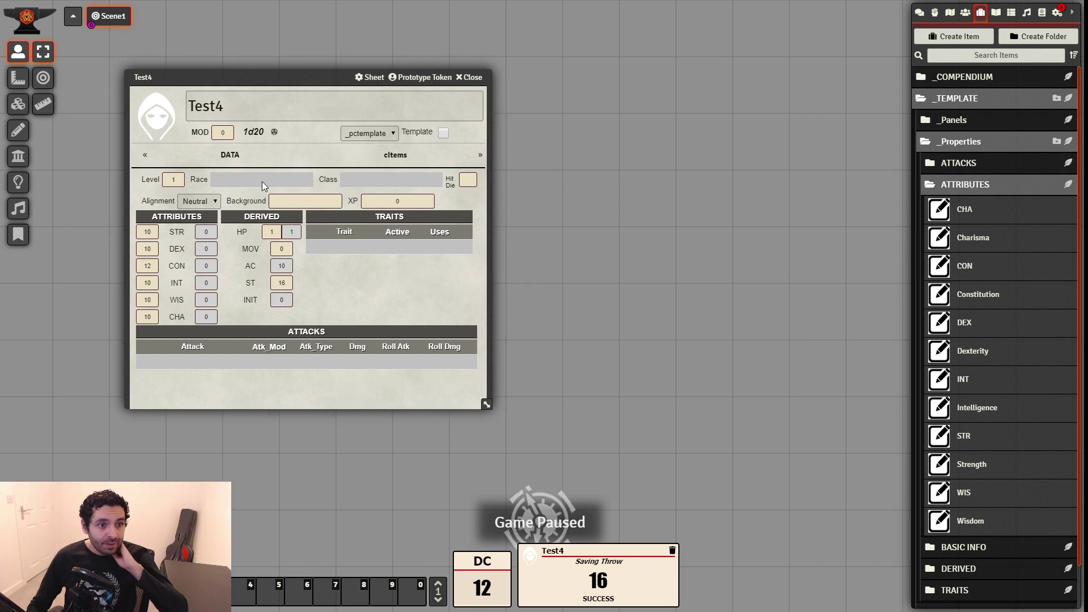
Create a folder named cITEMS inside the _COMPENDIUM item folder
click(980, 142)
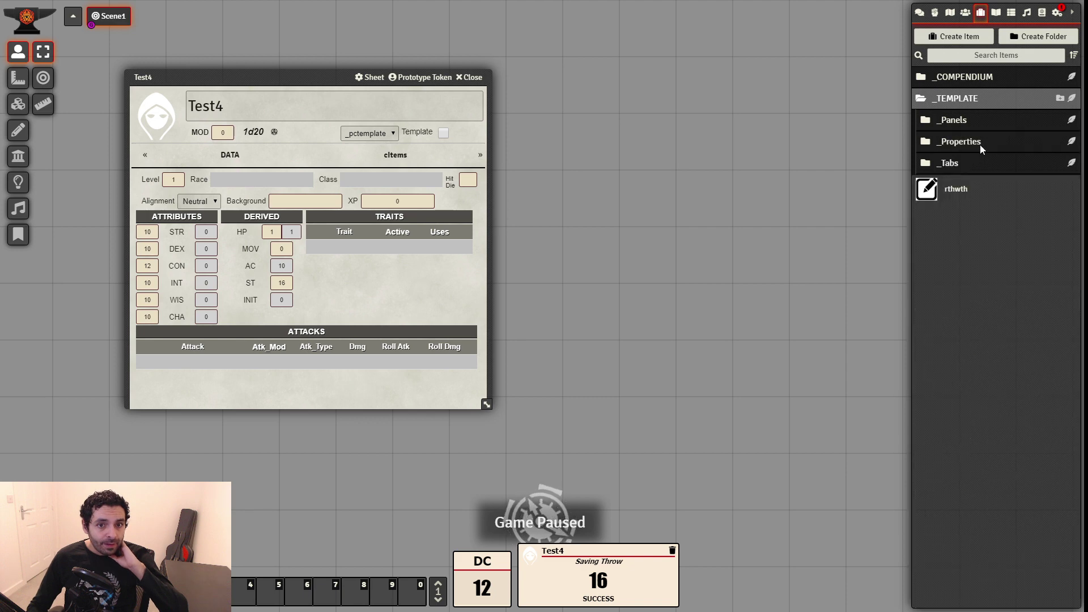
click(965, 99)
click(967, 81)
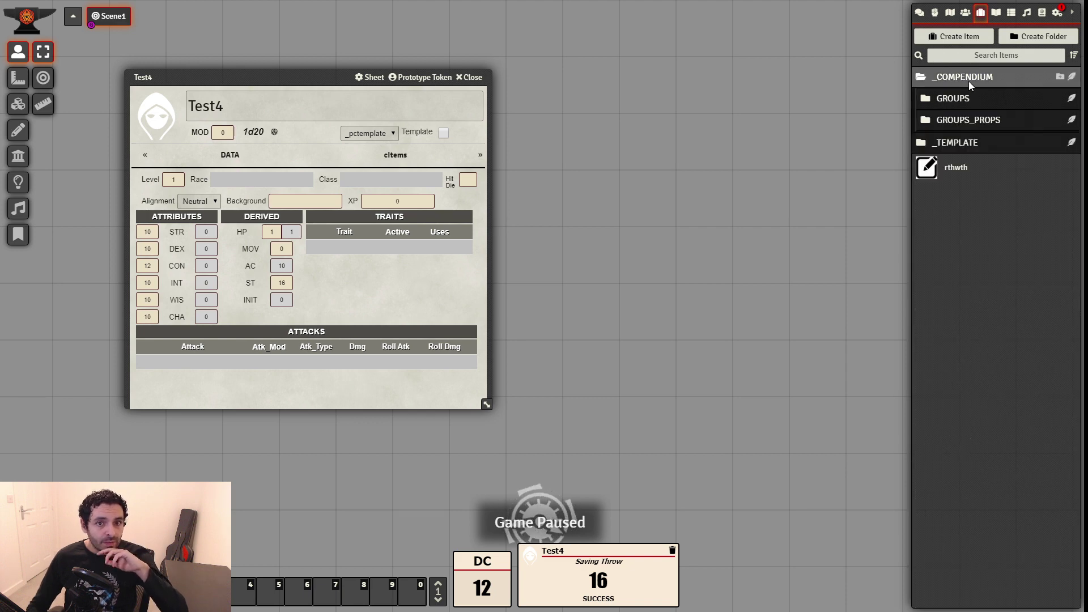
click(1059, 77)
text(cITEMS)
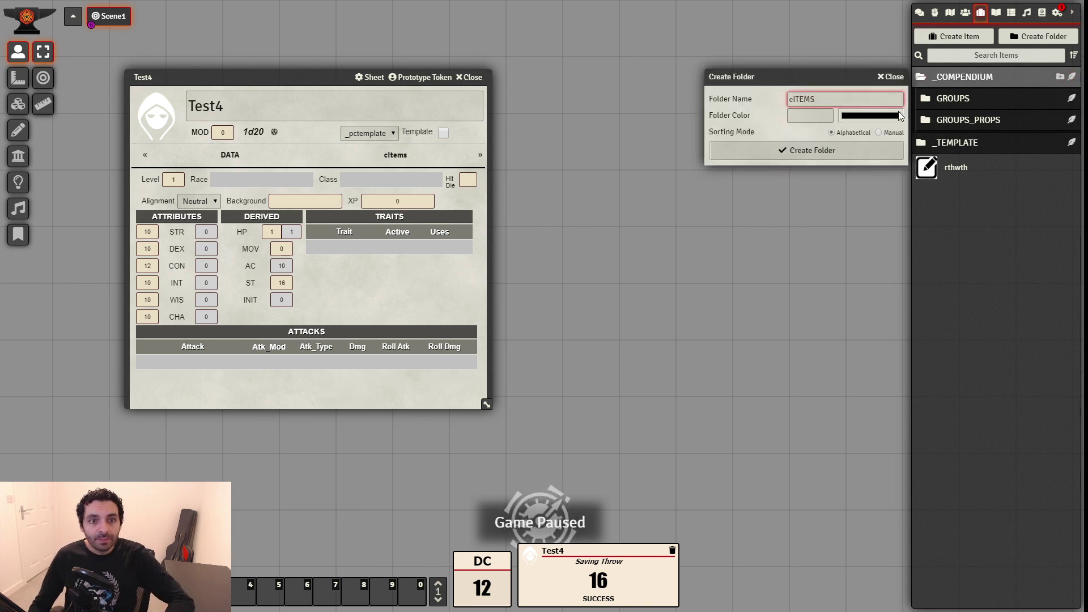
click(841, 149)
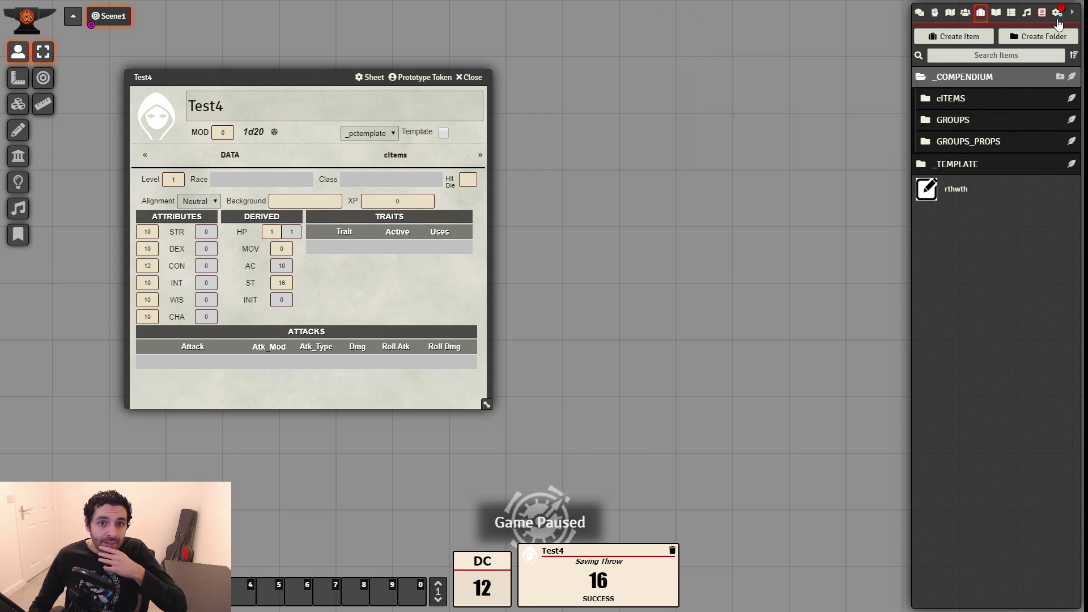
Open the OSR journal entry, shrink its window and read the race rules, then close it
click(996, 13)
click(922, 77)
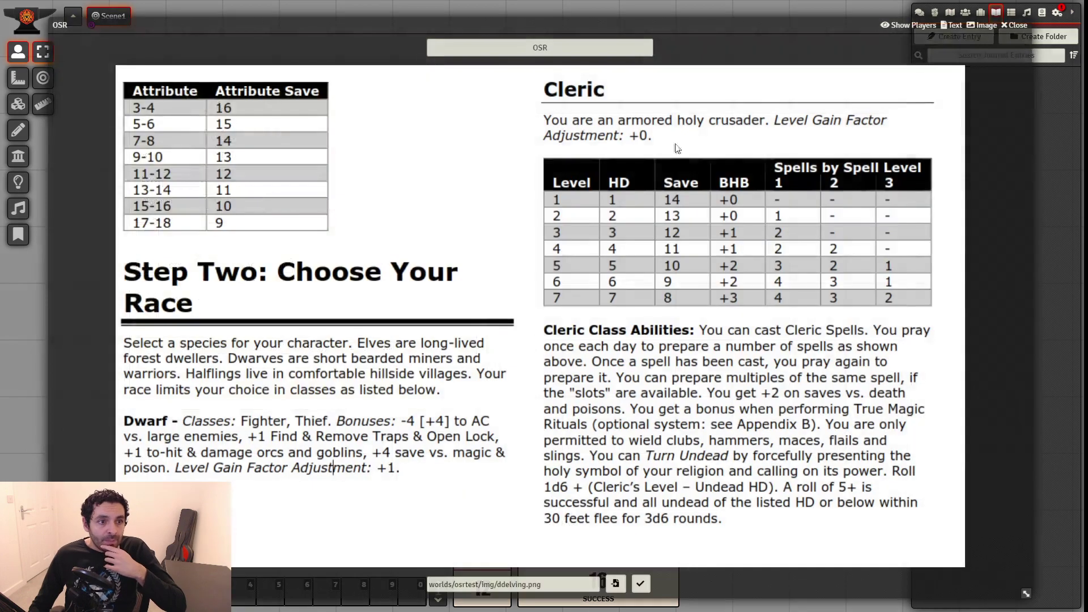
drag(1030, 604, 682, 449)
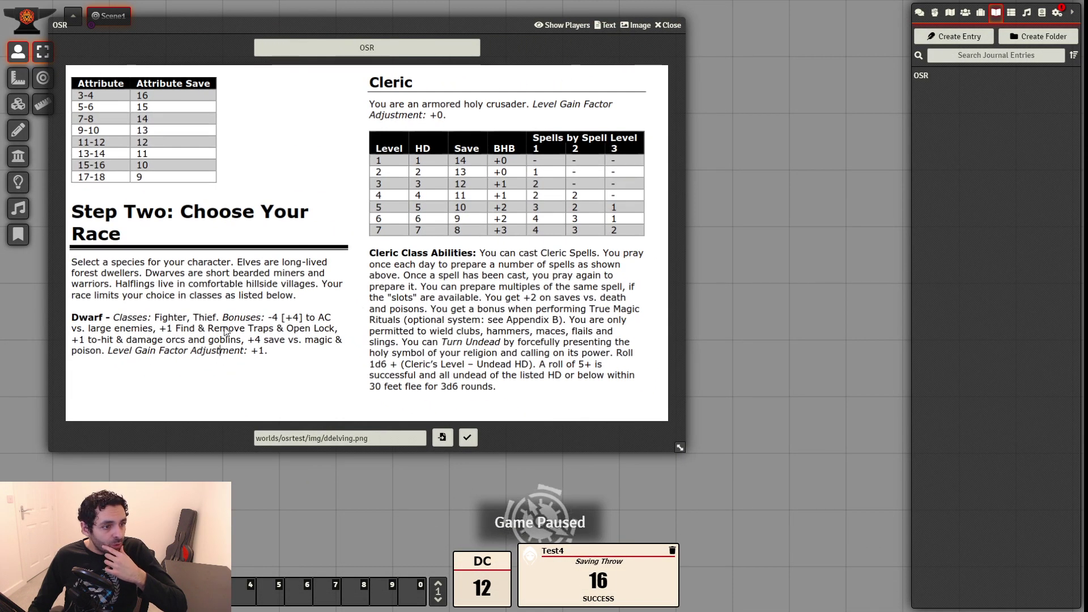
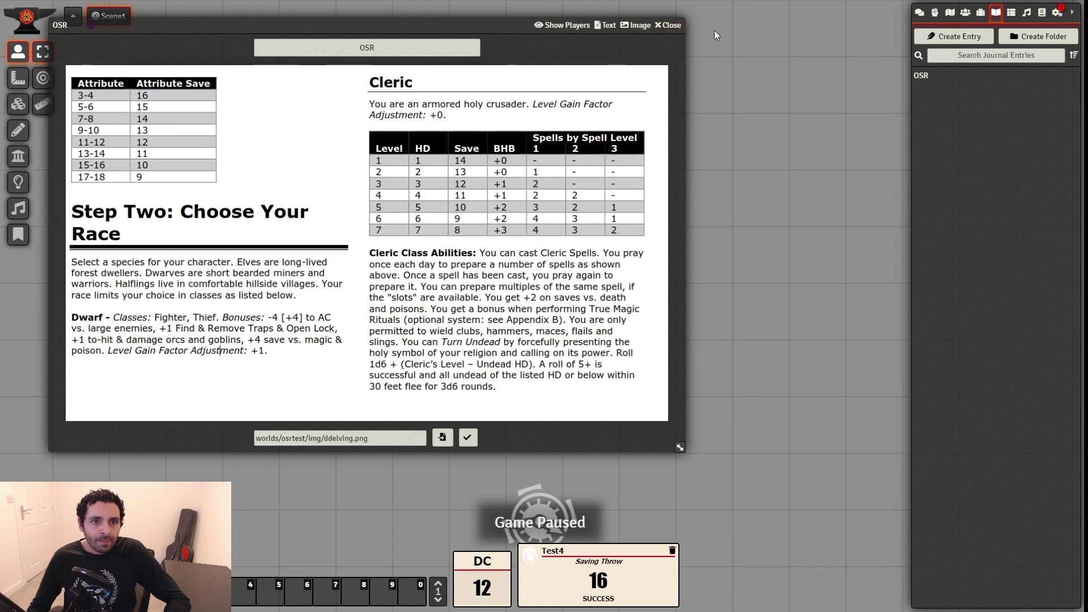
key(Escape)
Create a subfolder named RACES inside the cITEMS item folder
click(981, 14)
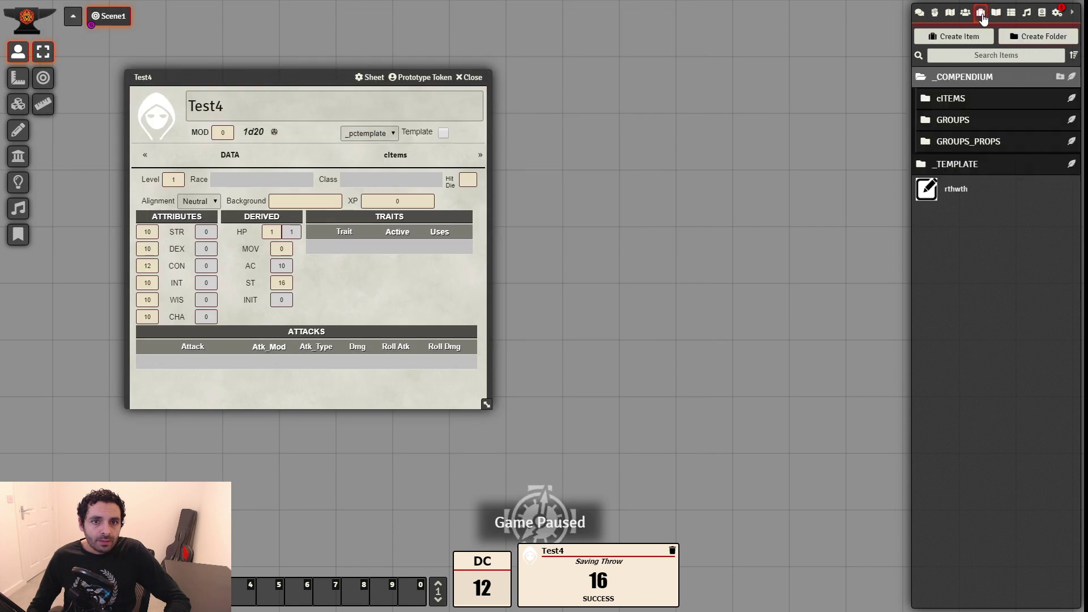
click(971, 102)
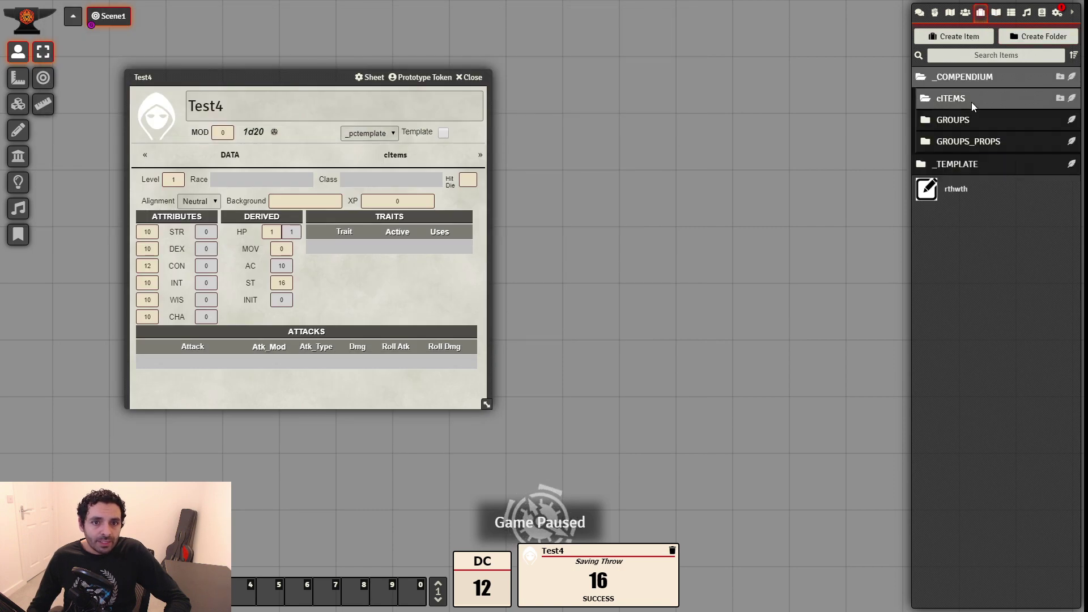
click(1060, 98)
click(802, 119)
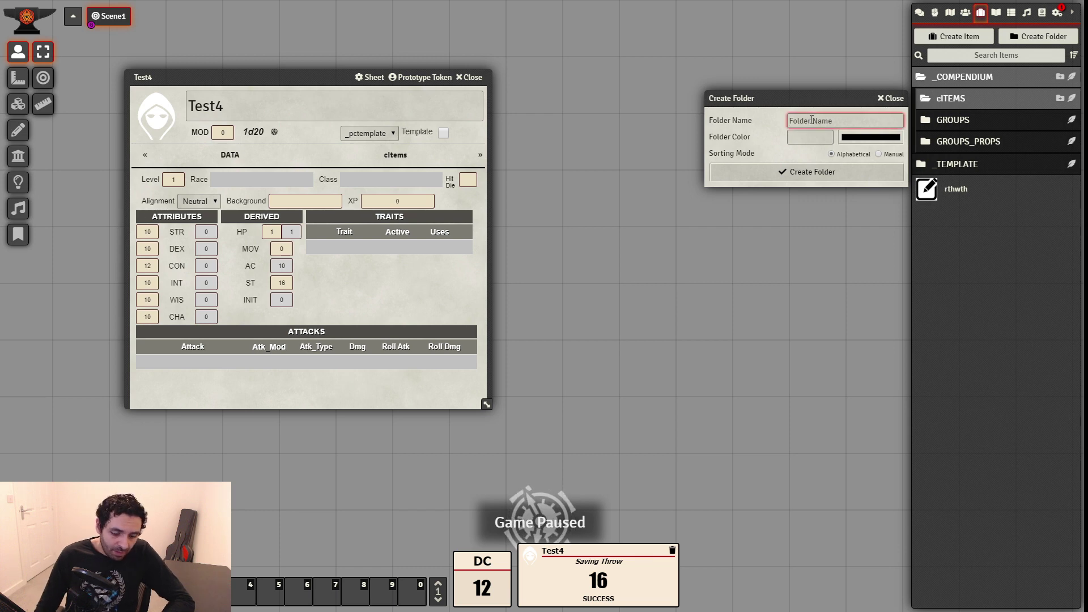
text(RACES)
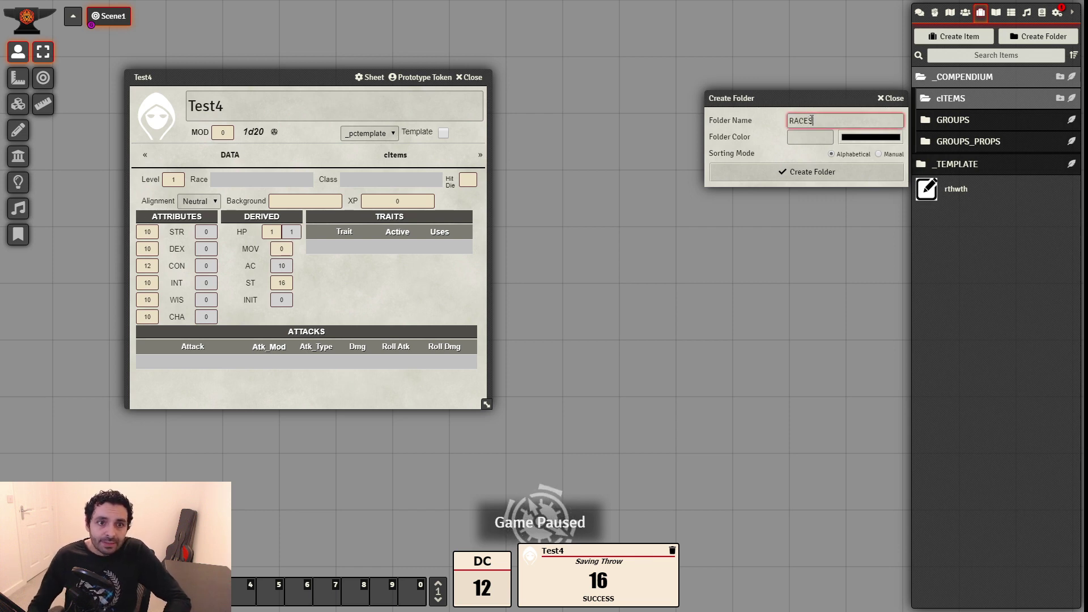
click(827, 170)
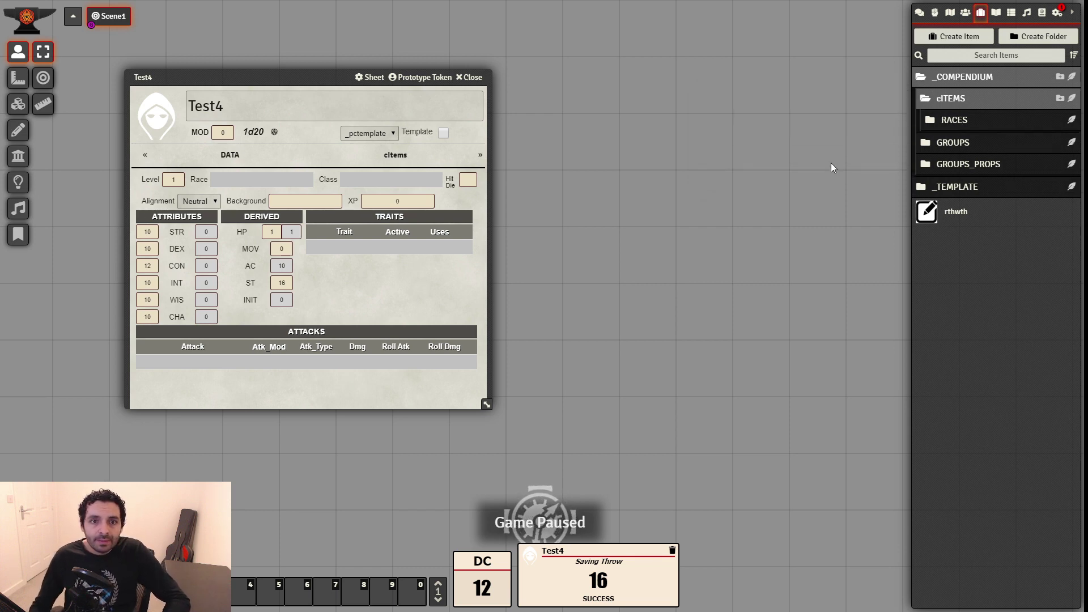
Create a cItem named Dwarf in the RACES folder and place its window beside Test4's sheet
click(1072, 121)
click(787, 138)
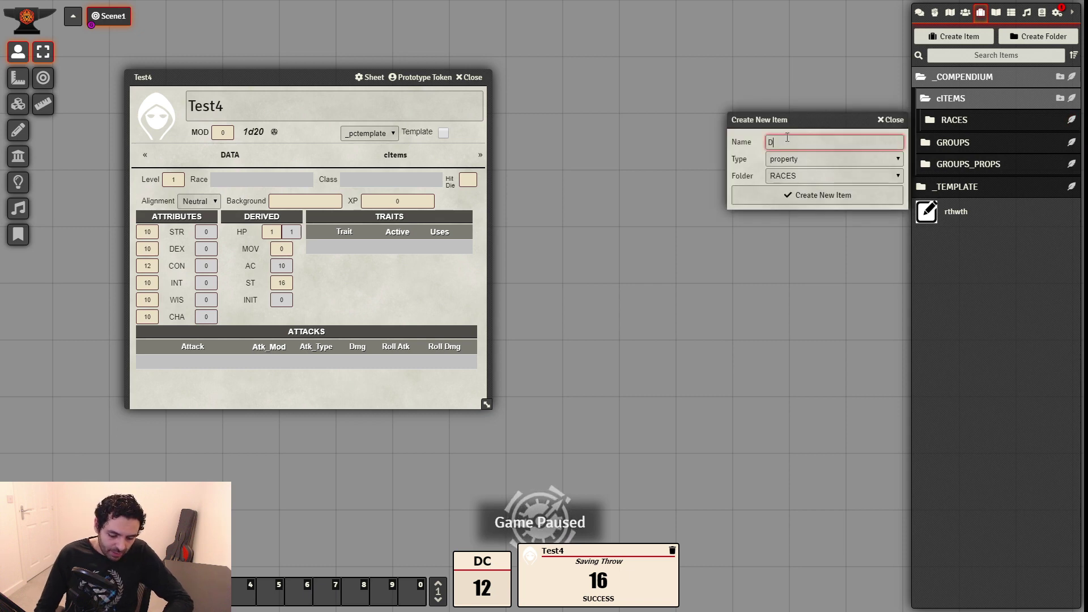
click(821, 163)
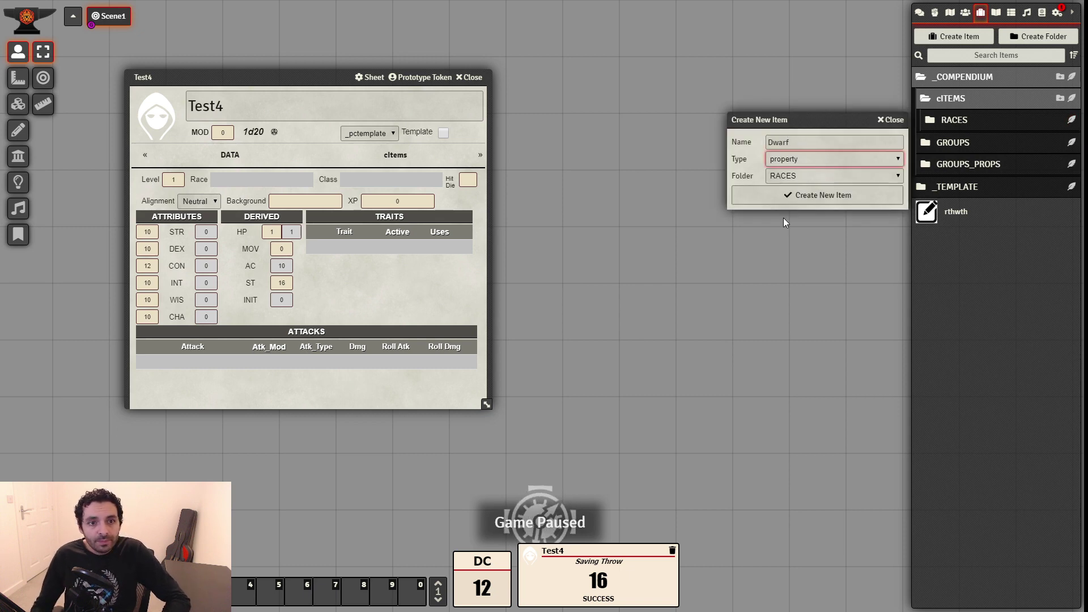
click(804, 196)
drag(513, 172, 610, 66)
Assign the Race group from the GROUPS folder to the Dwarf cItem and set its MOV attribute to 25
click(952, 142)
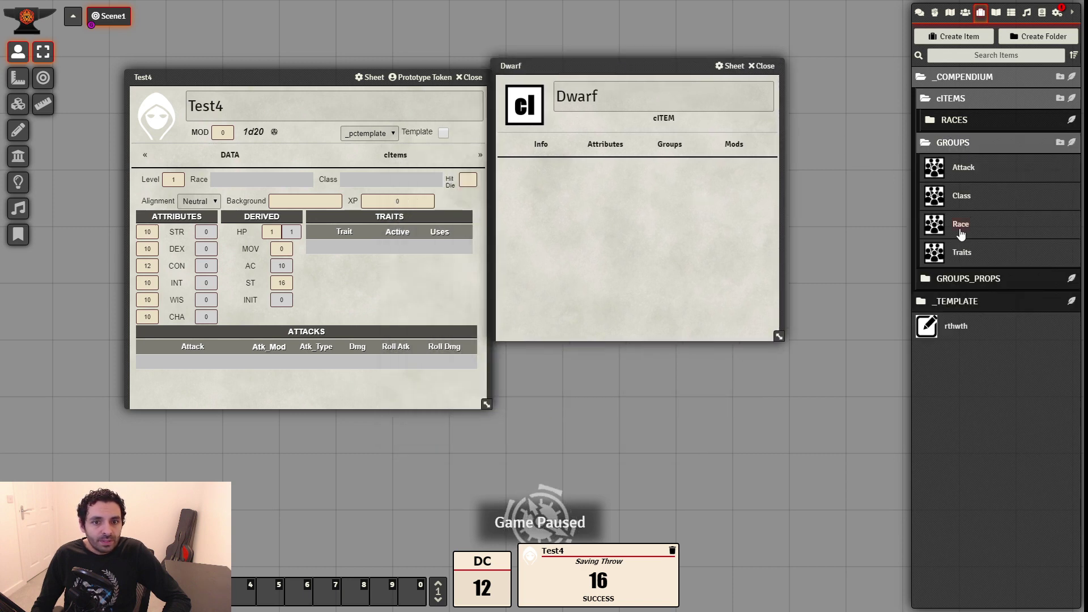
click(612, 143)
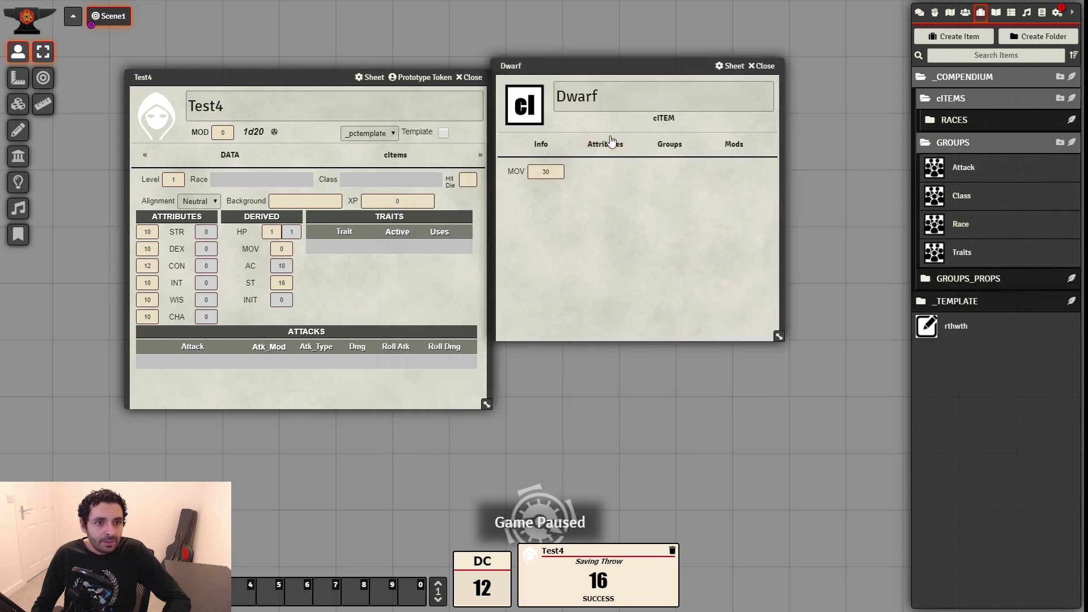
drag(554, 172, 517, 169)
text(25)
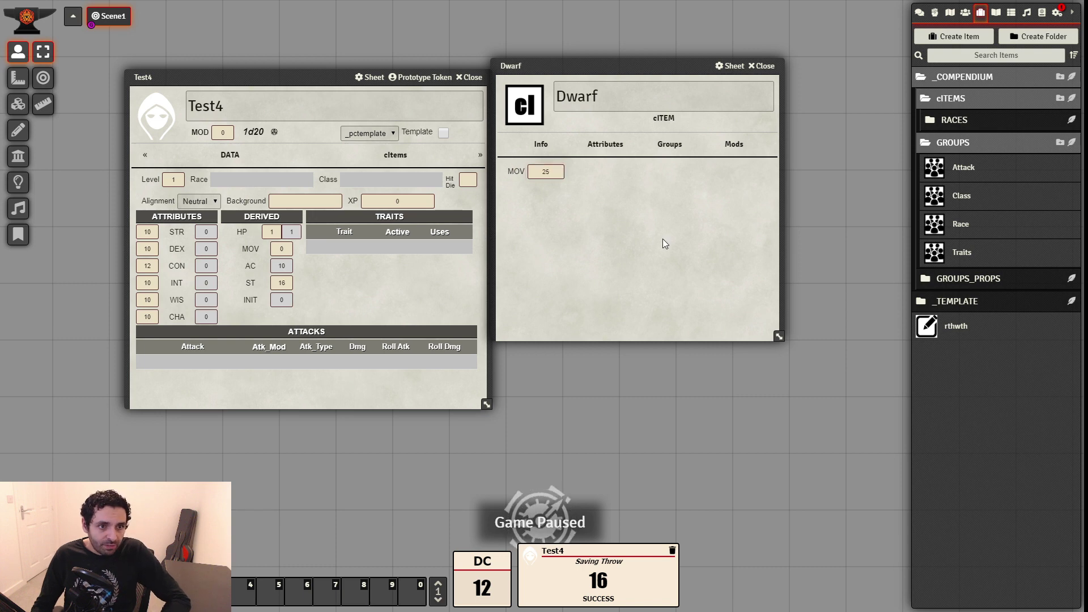
Open the Dwarf cItem's mods and examine the Dwarf bonuses described in the OSR journal entry
click(669, 144)
click(737, 144)
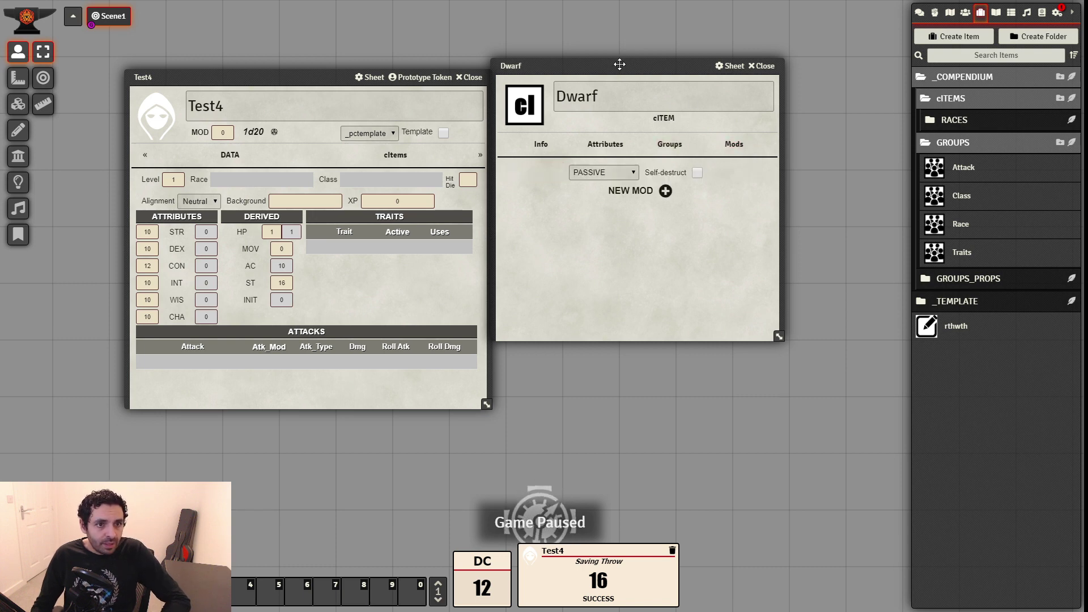
drag(619, 66, 651, 57)
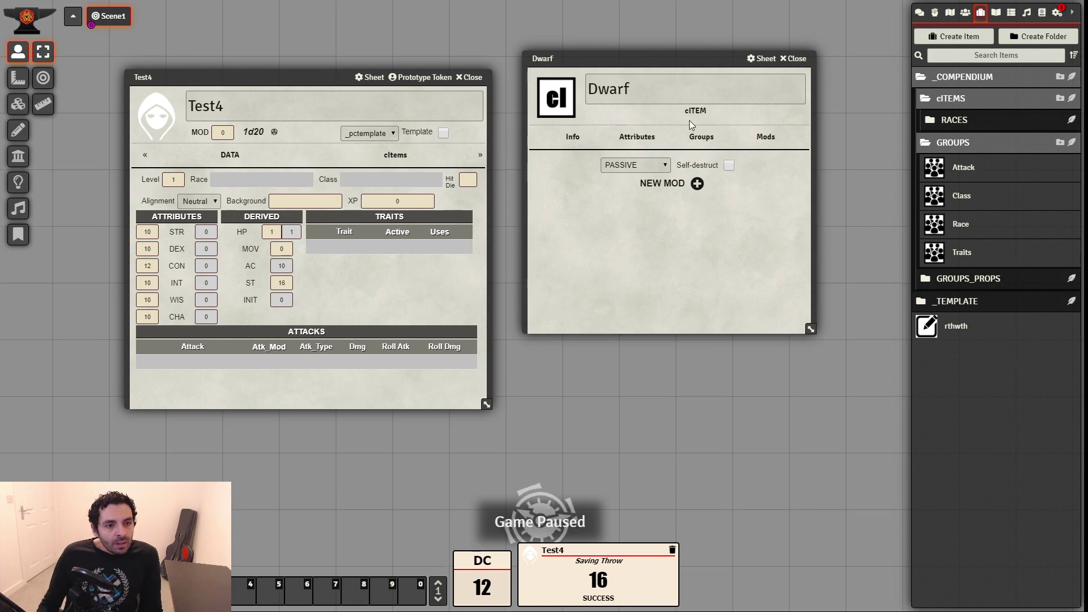
click(995, 11)
click(921, 77)
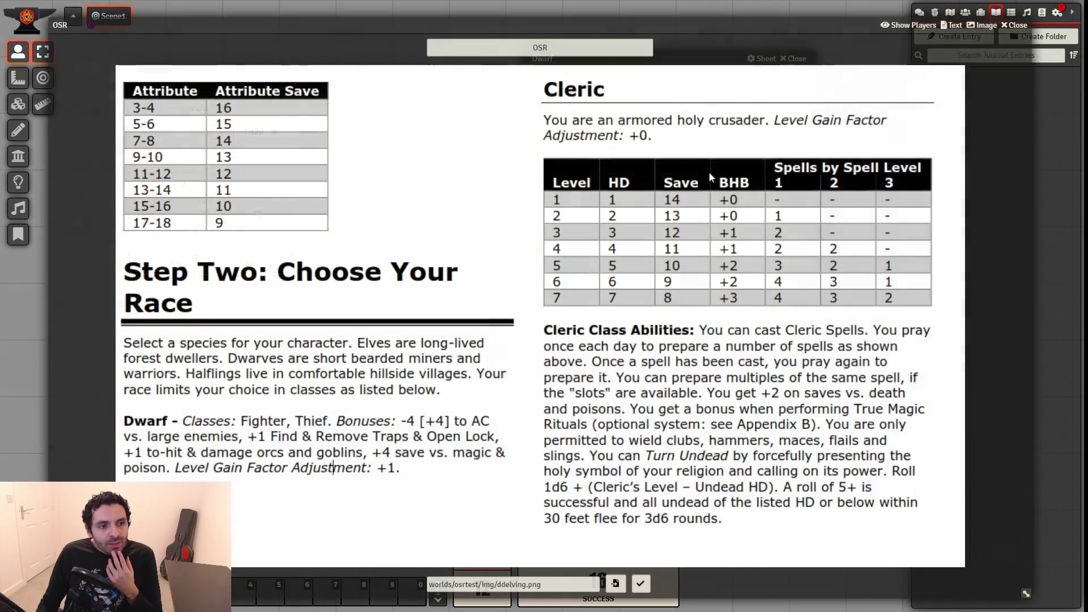
drag(1027, 593, 593, 491)
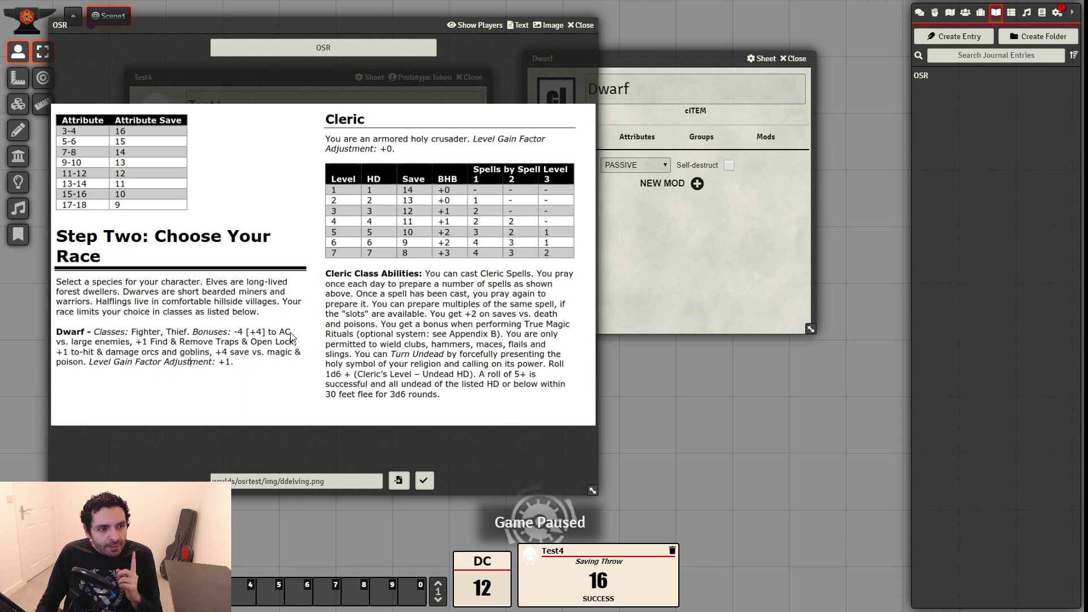
click(583, 25)
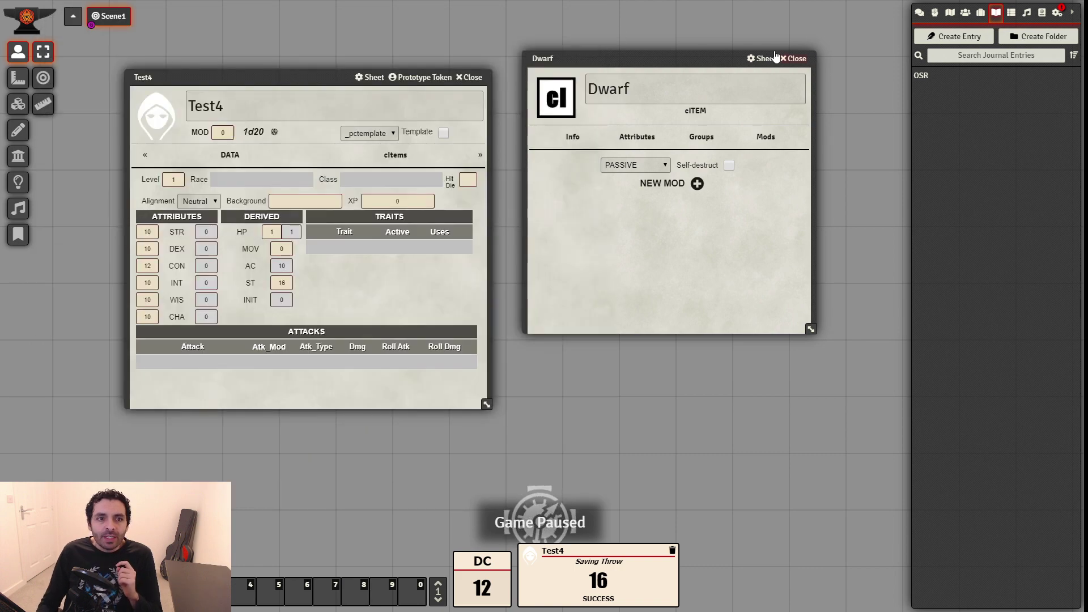
drag(762, 58, 736, 40)
Create a subfolder named RACE TRAITS inside the cITEMS item folder
click(980, 11)
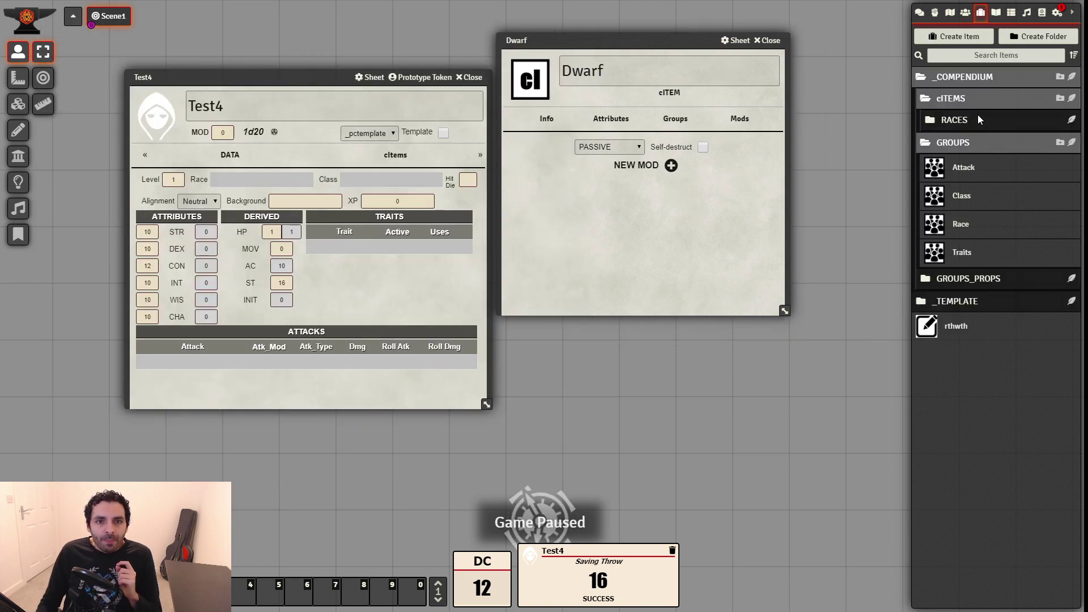
click(1059, 98)
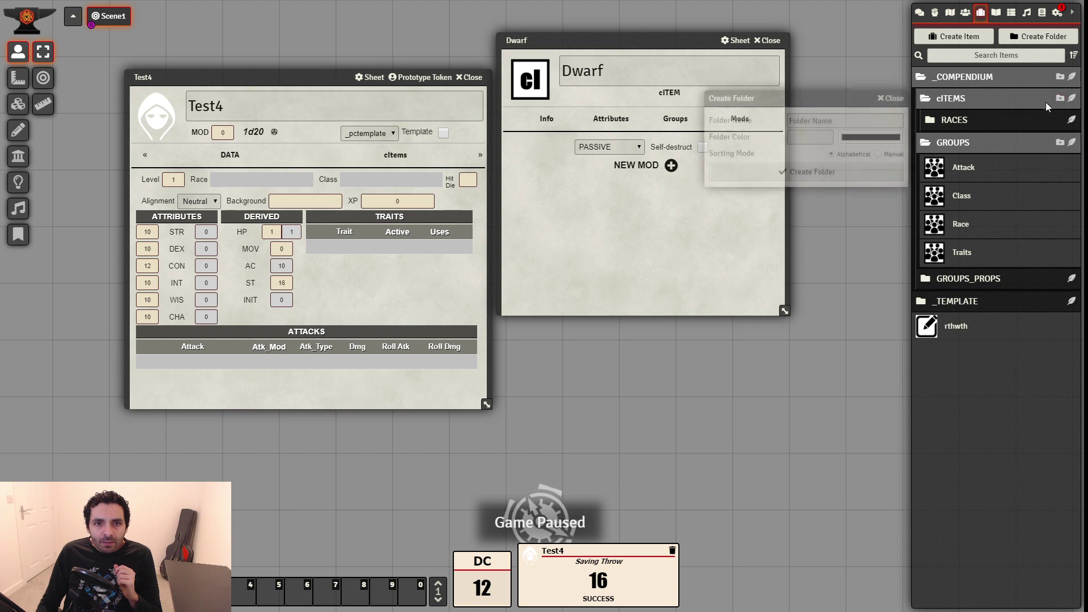
click(833, 120)
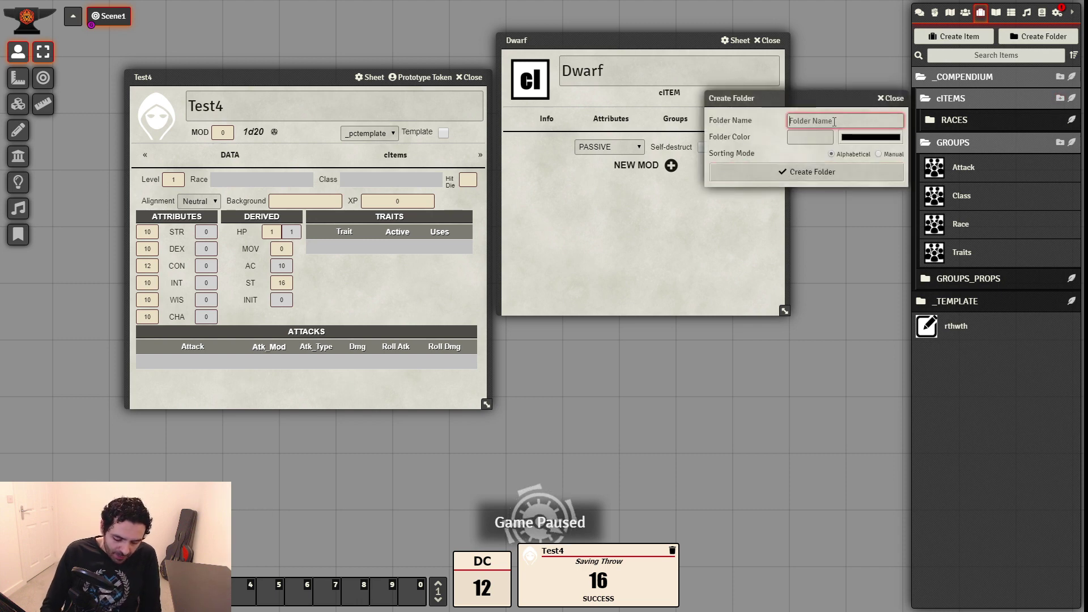
text(RACE TRAITS)
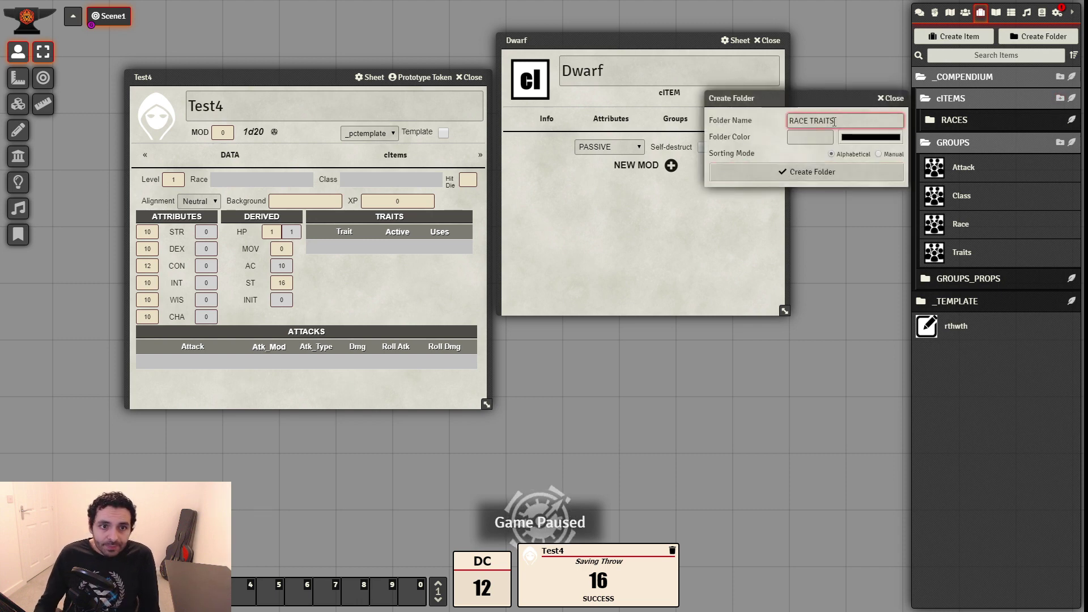
click(830, 175)
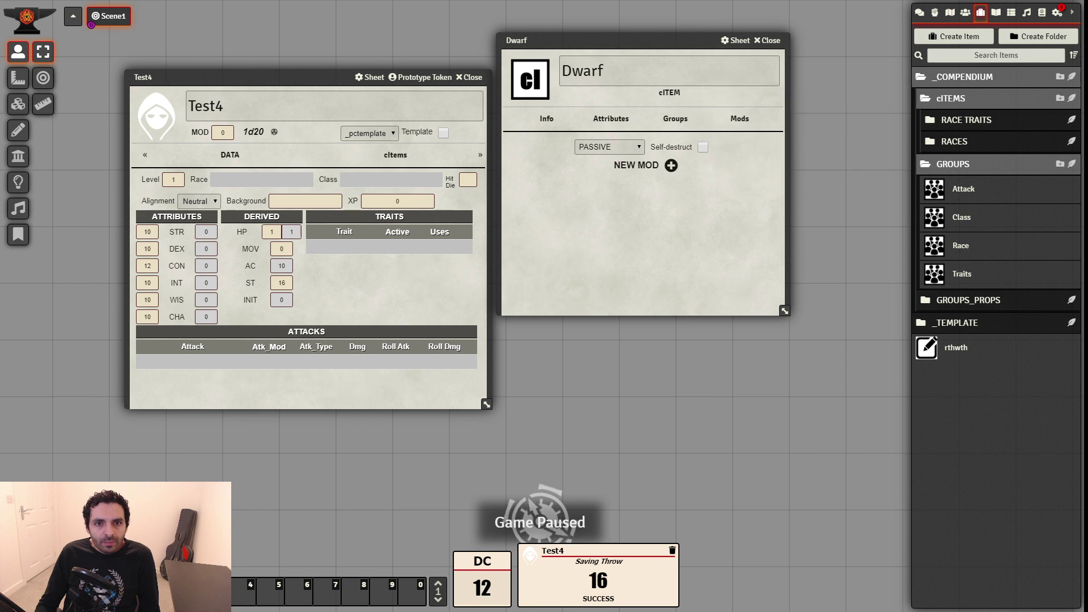
Create a cItem named Large Enemies Bonus in the RACE TRAITS folder and move its window clear of Test4's sheet
click(1073, 122)
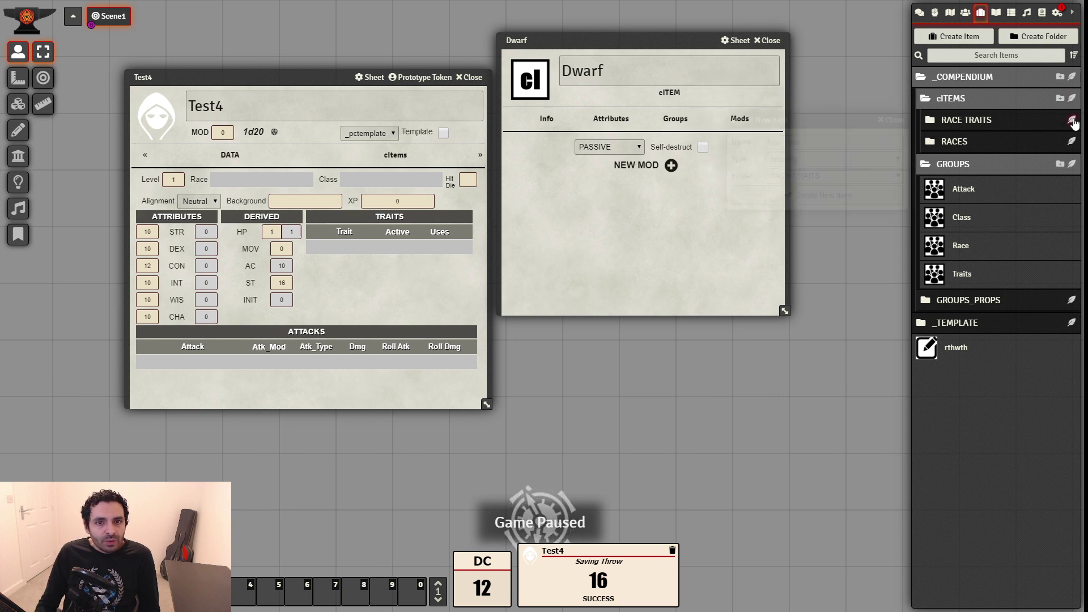
drag(830, 120, 805, 144)
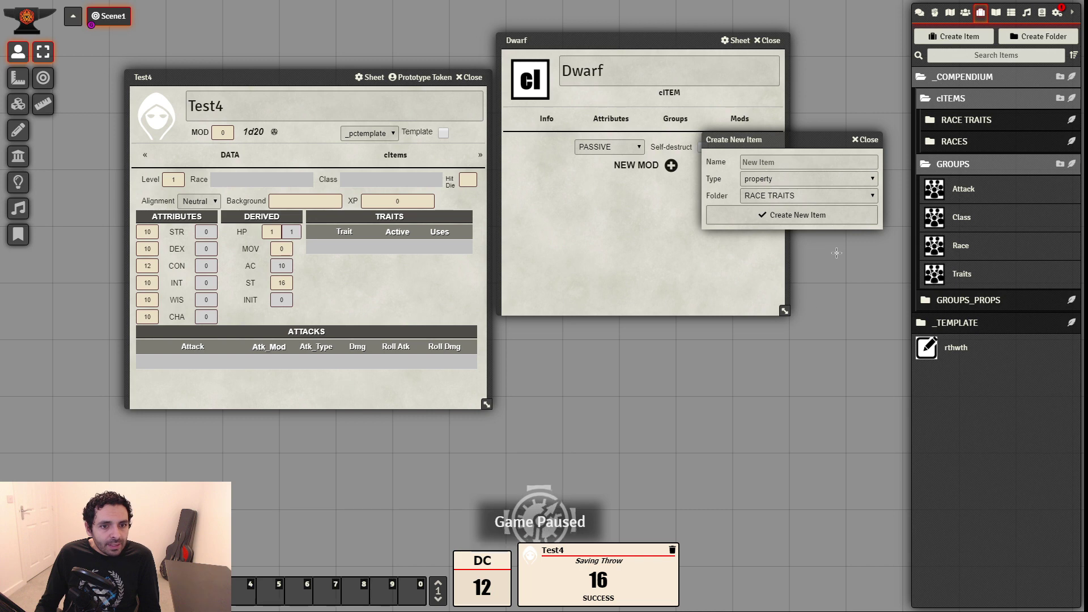
key(alt+Tab)
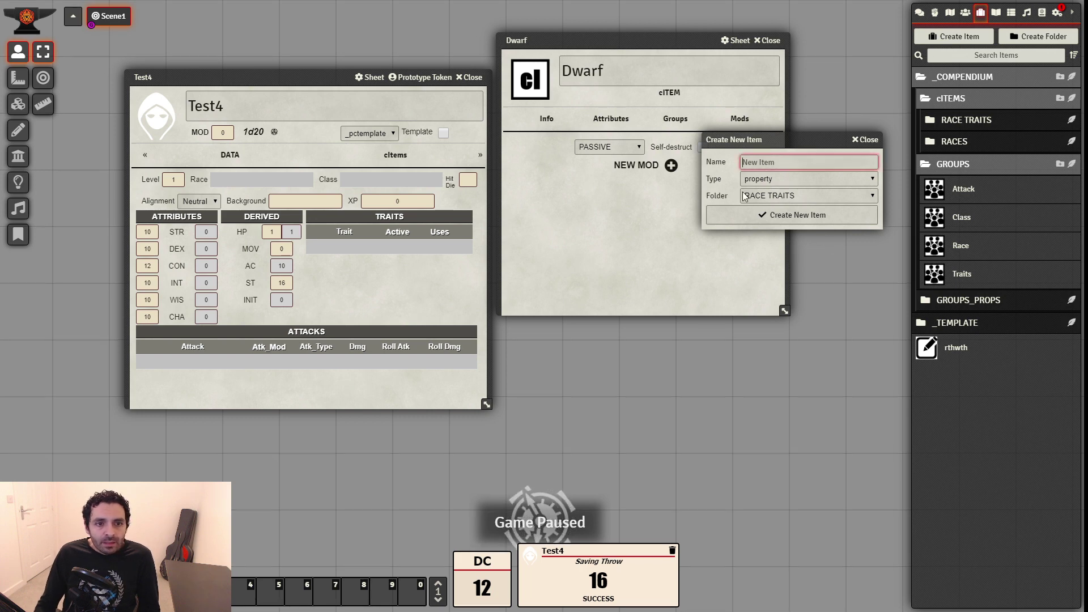
text(Large Enemies Bonus)
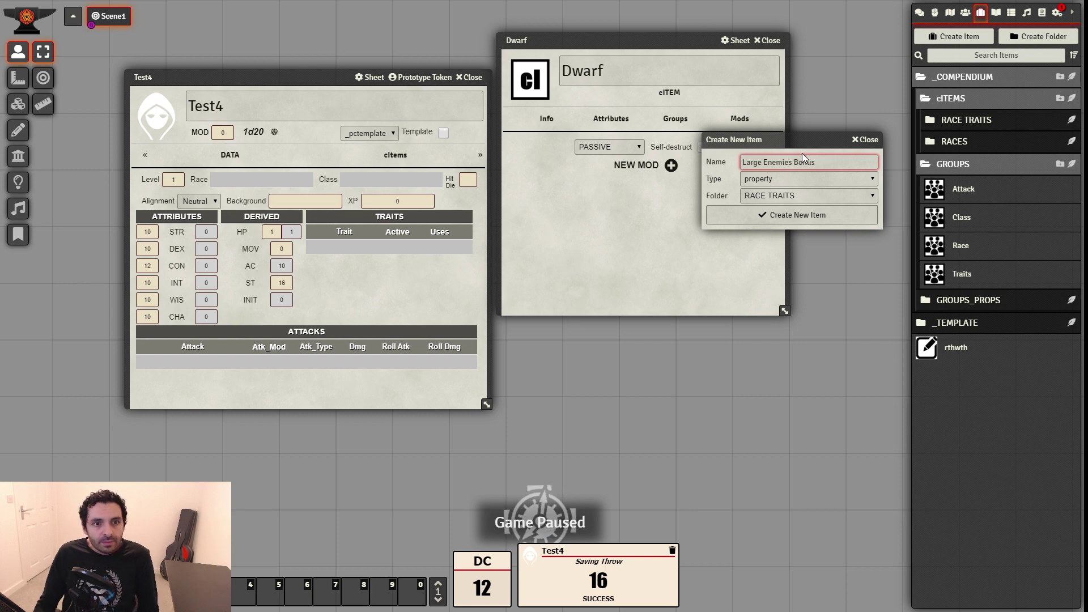
key(Tab)
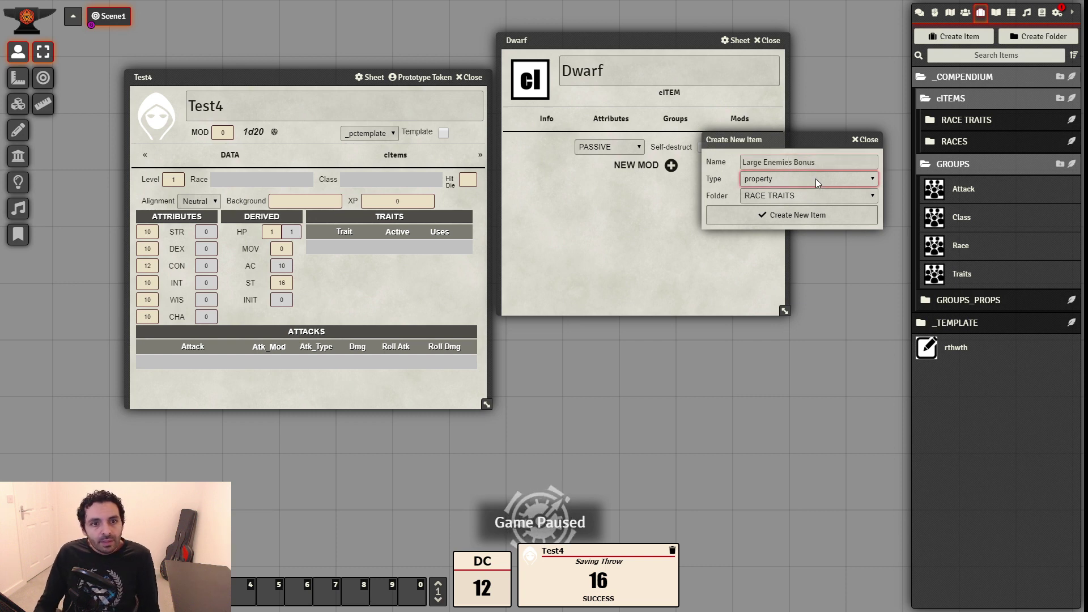
click(778, 219)
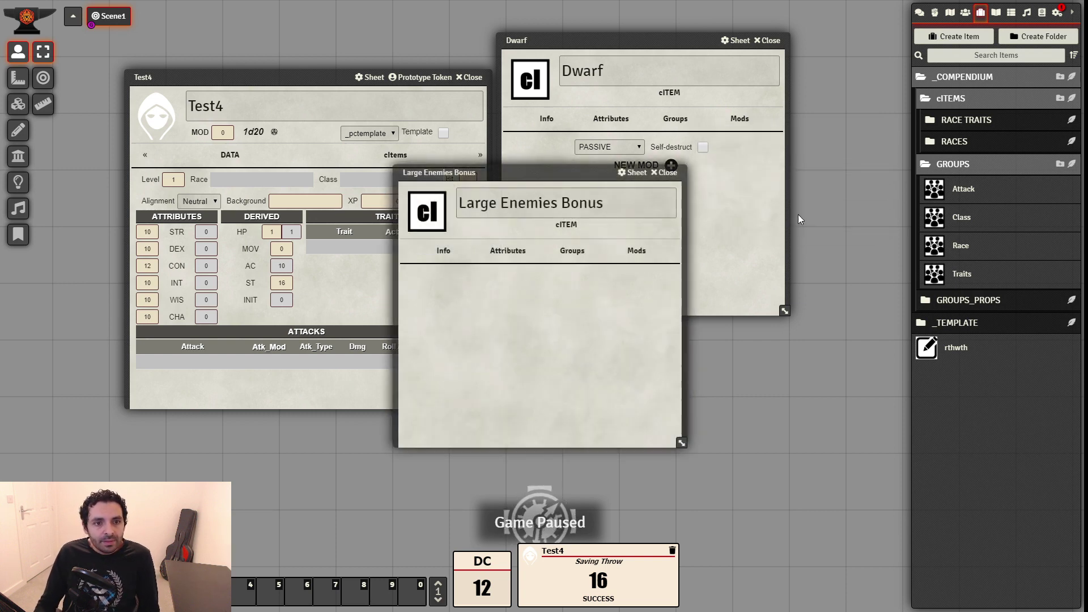
drag(561, 175, 711, 182)
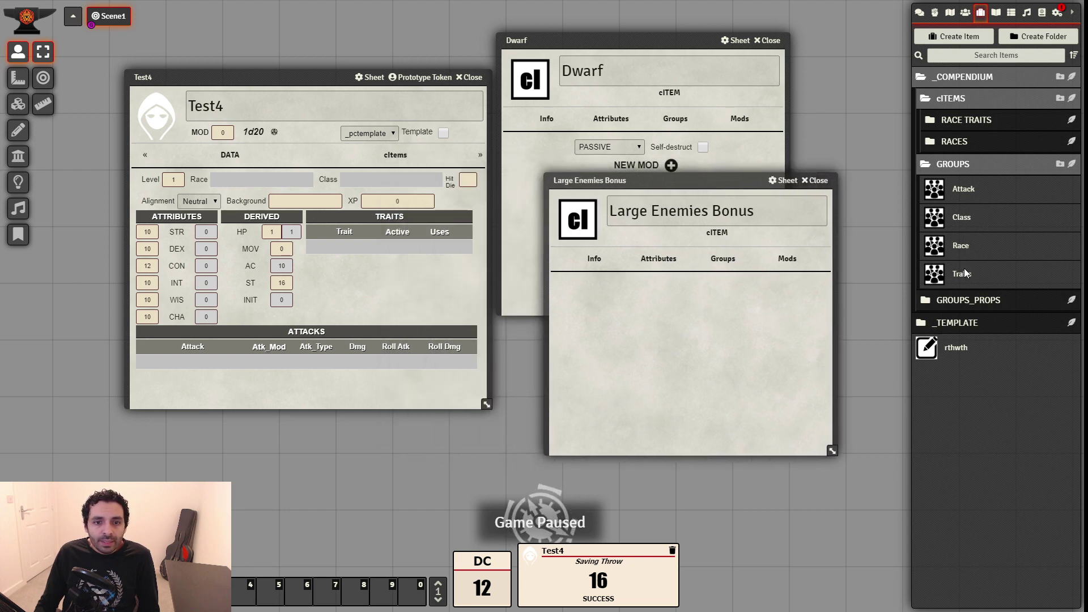
Assign the Traits group to the Large Enemies Bonus cItem and check its group list
drag(964, 274, 685, 270)
click(723, 260)
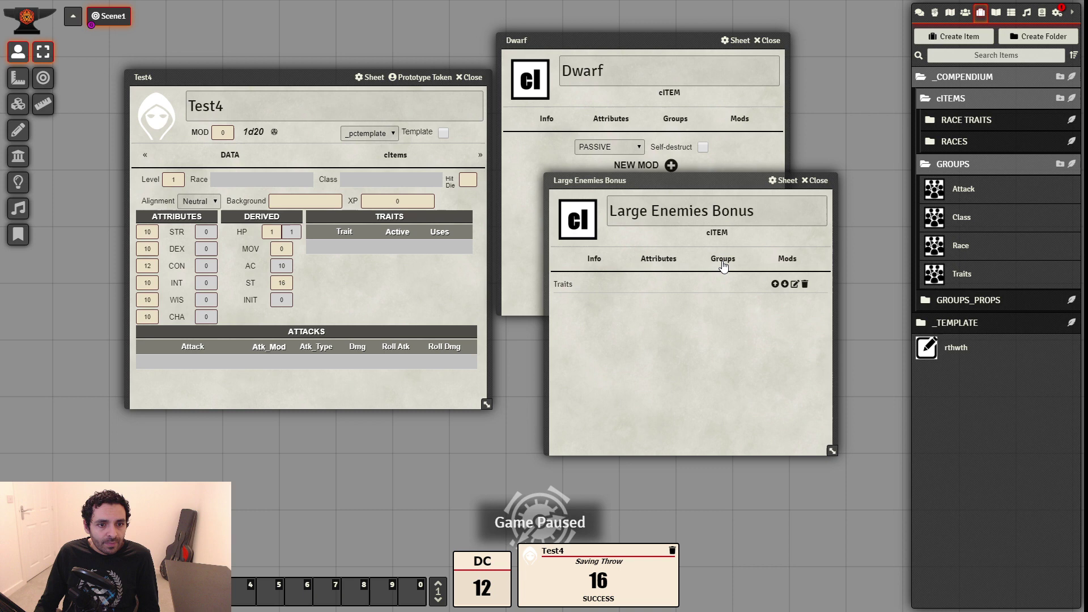
click(663, 260)
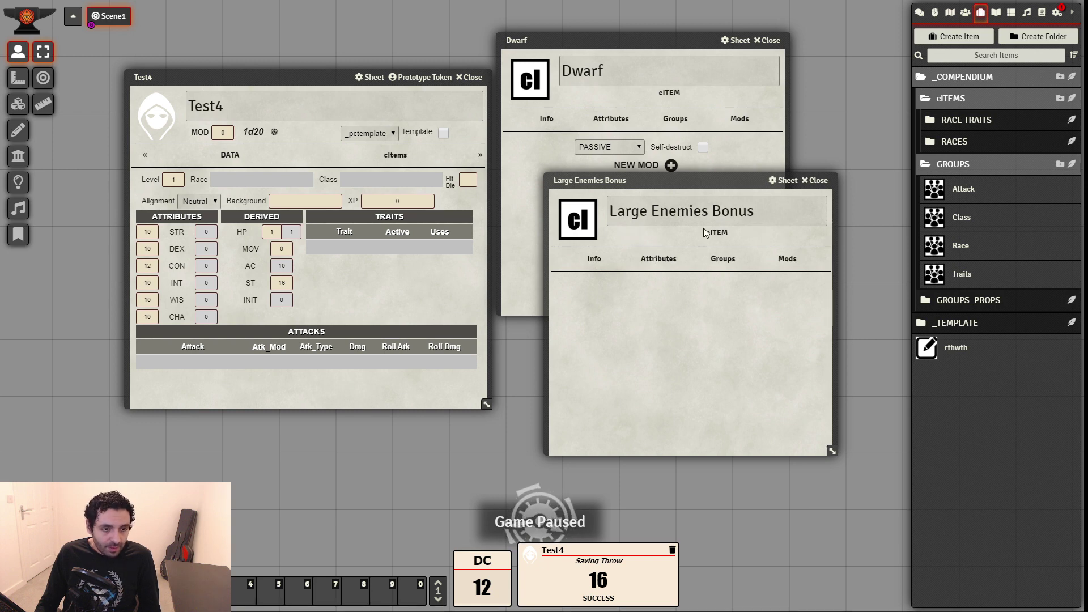
Write and save the Large Enemies Bonus description "[+4] to AC vs. large enemies" on one line, and close the sheet
click(679, 303)
text([+4] to AC vs. large enemies)
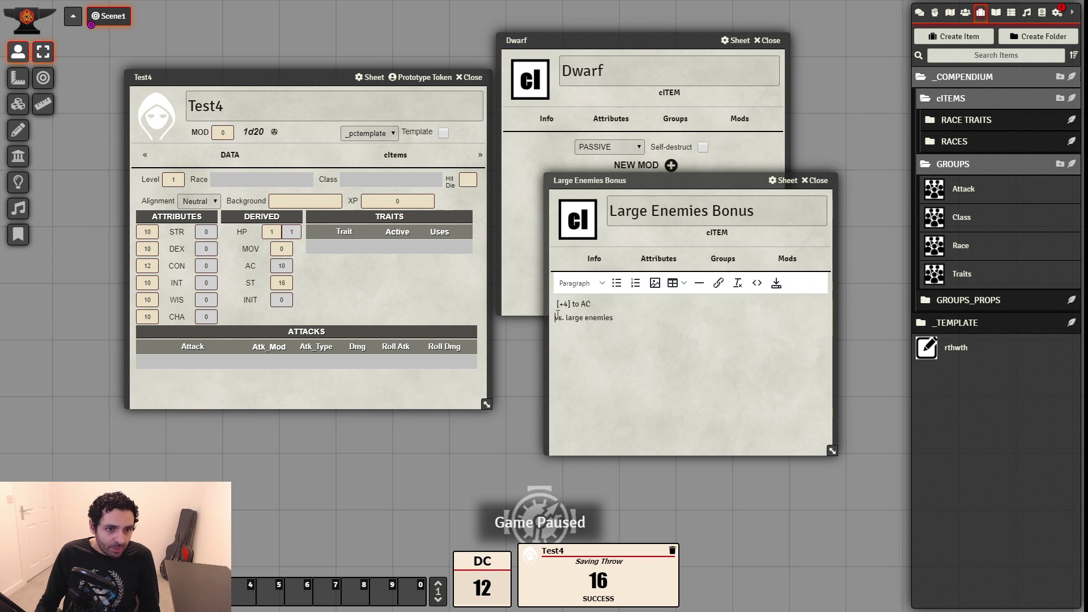
key(BackSpace)
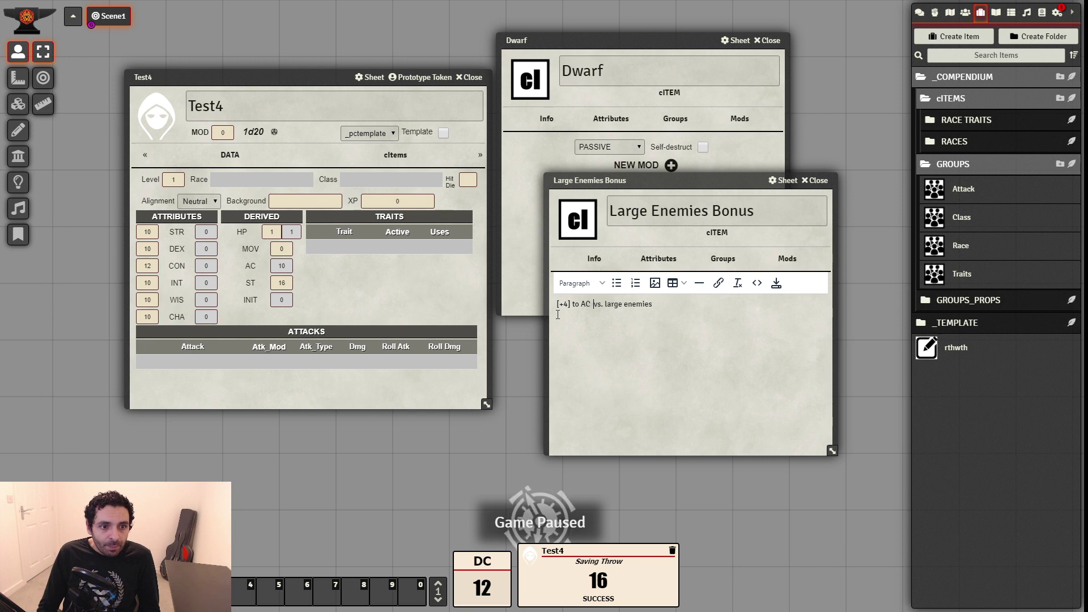
key(BackSpace)
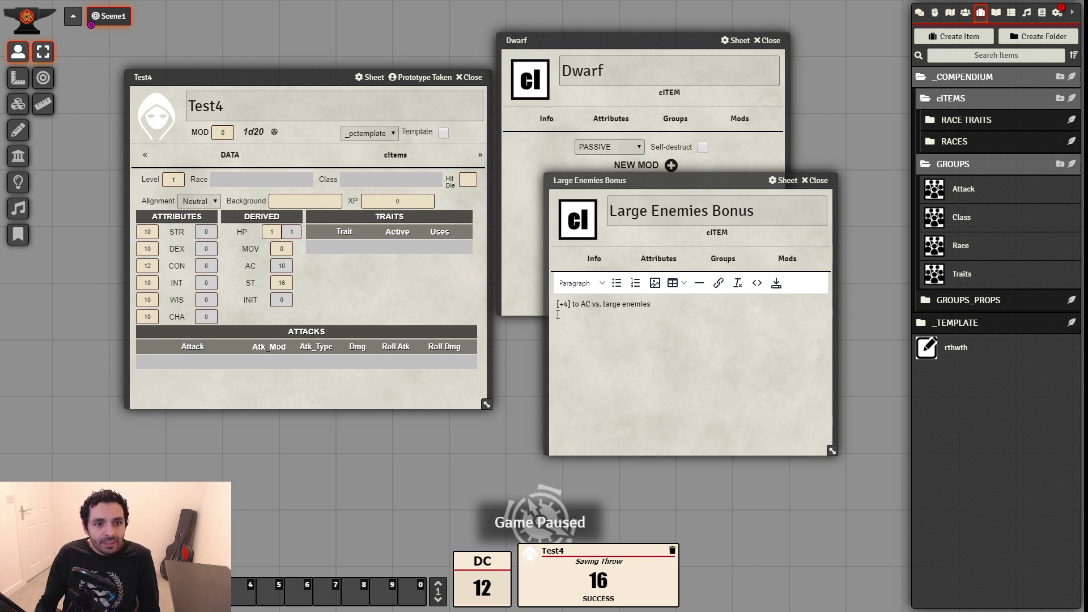
click(777, 283)
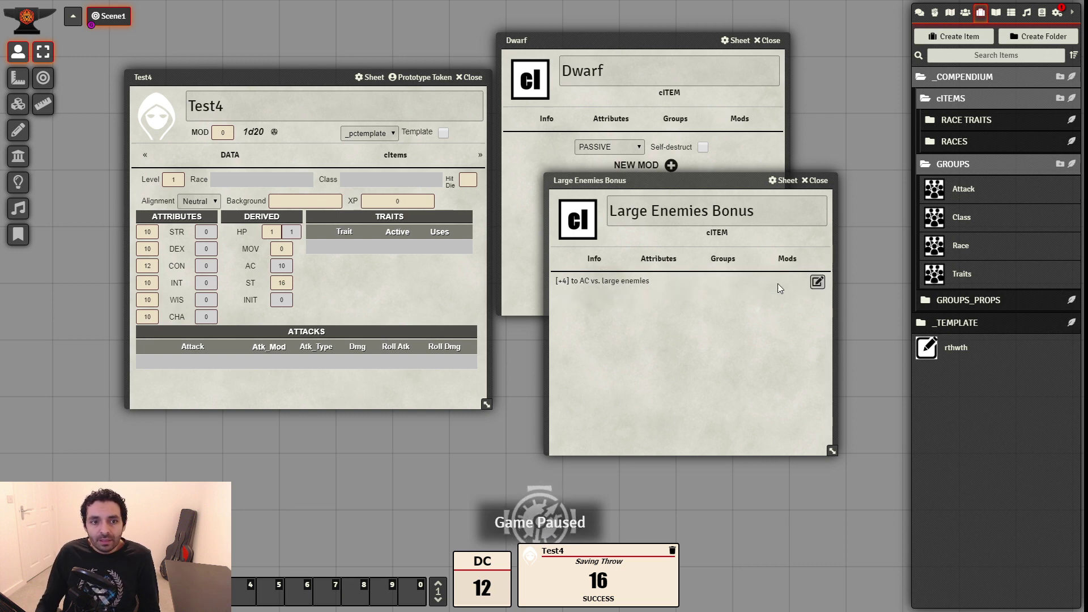
click(818, 180)
Consult the Dwarf race bonuses in the OSR journal entry and close it
click(996, 12)
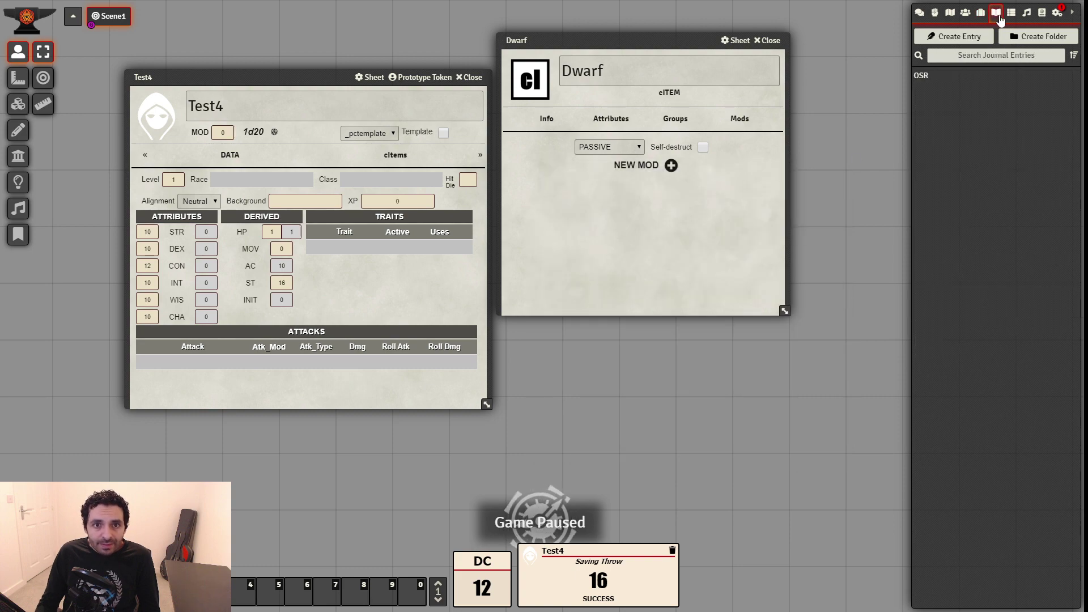
click(932, 73)
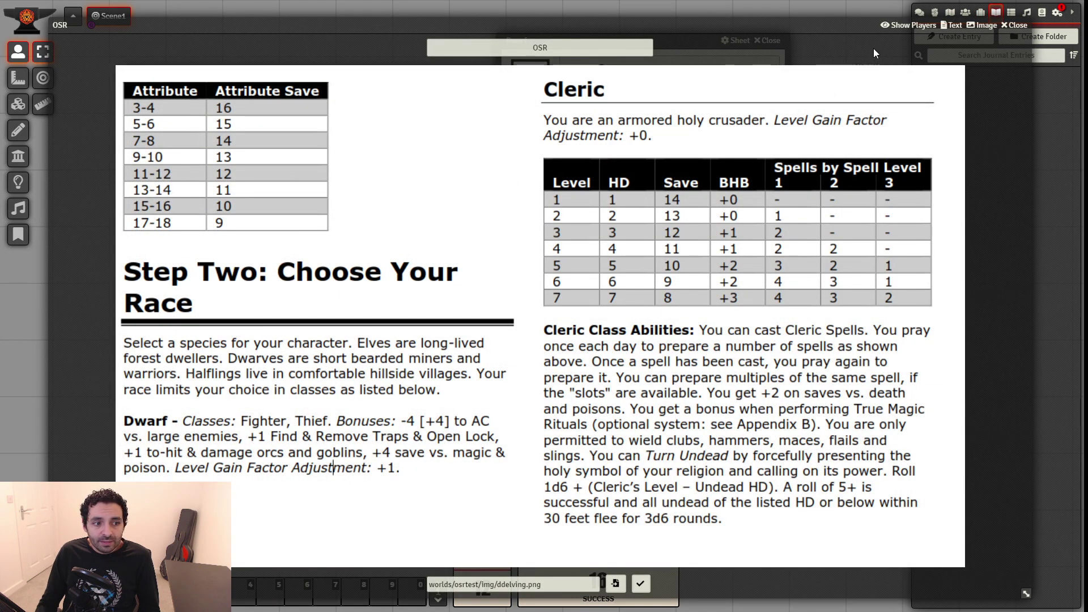
click(1018, 25)
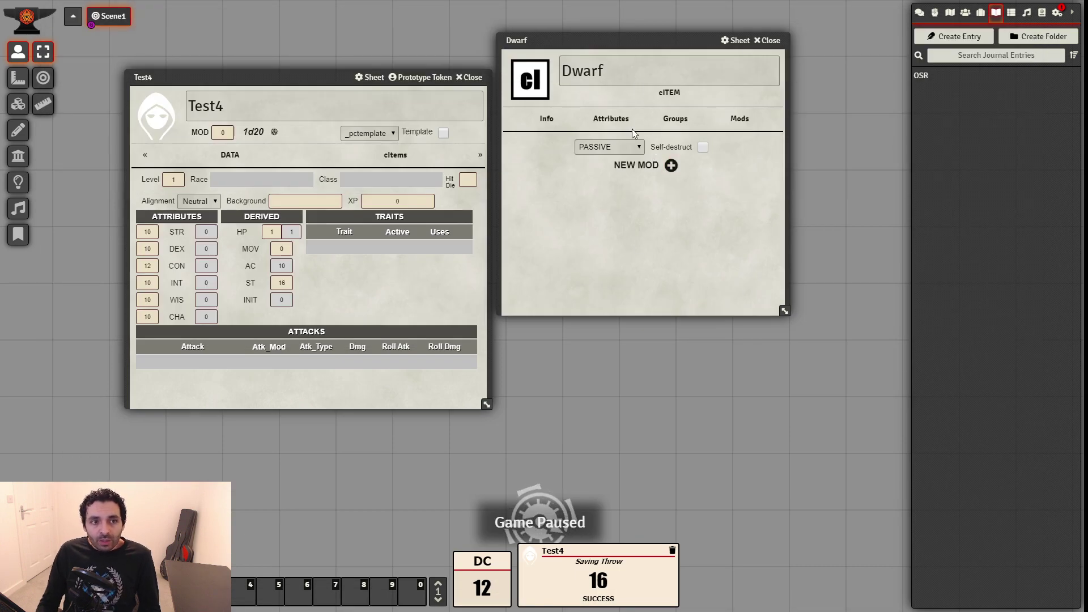
Add a mod named Race Traits of type ITEM to the Dwarf cItem, with its selection count set to 0
drag(618, 41, 628, 44)
click(682, 168)
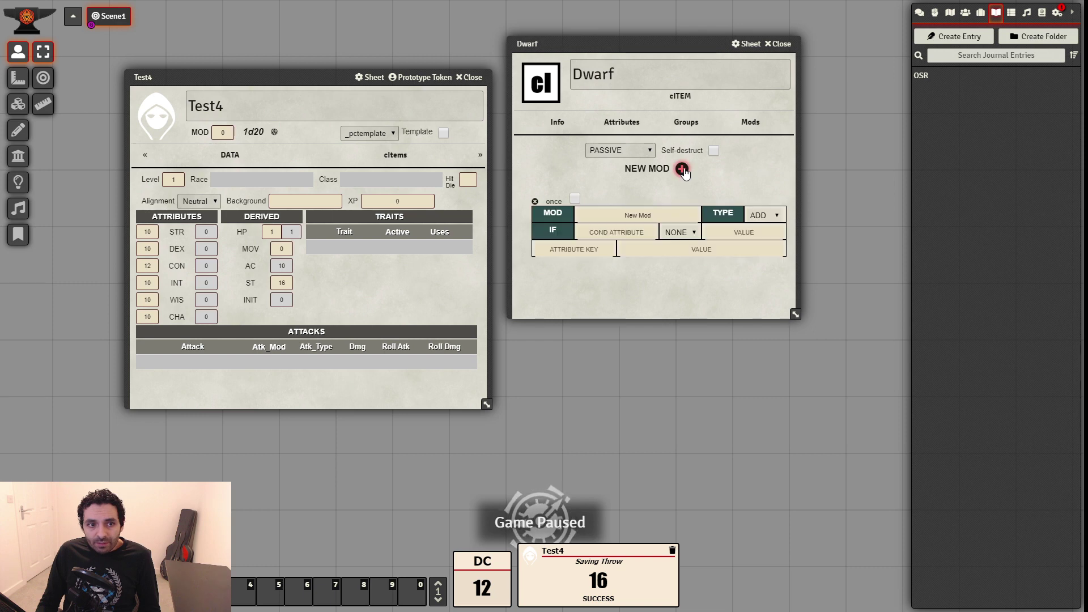
click(764, 214)
click(763, 244)
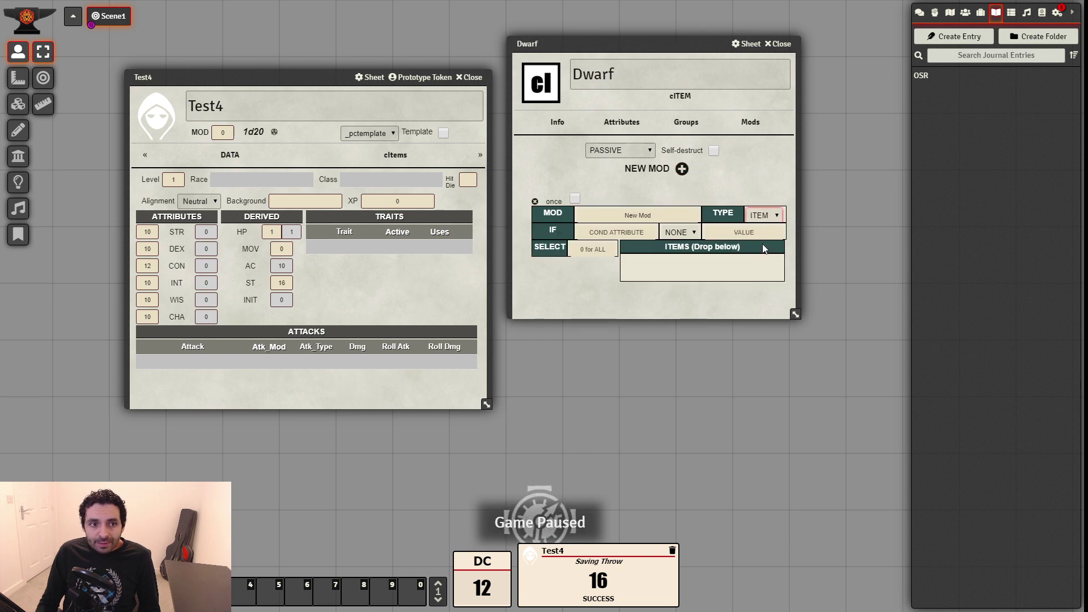
drag(678, 219, 565, 212)
text(Race Traits)
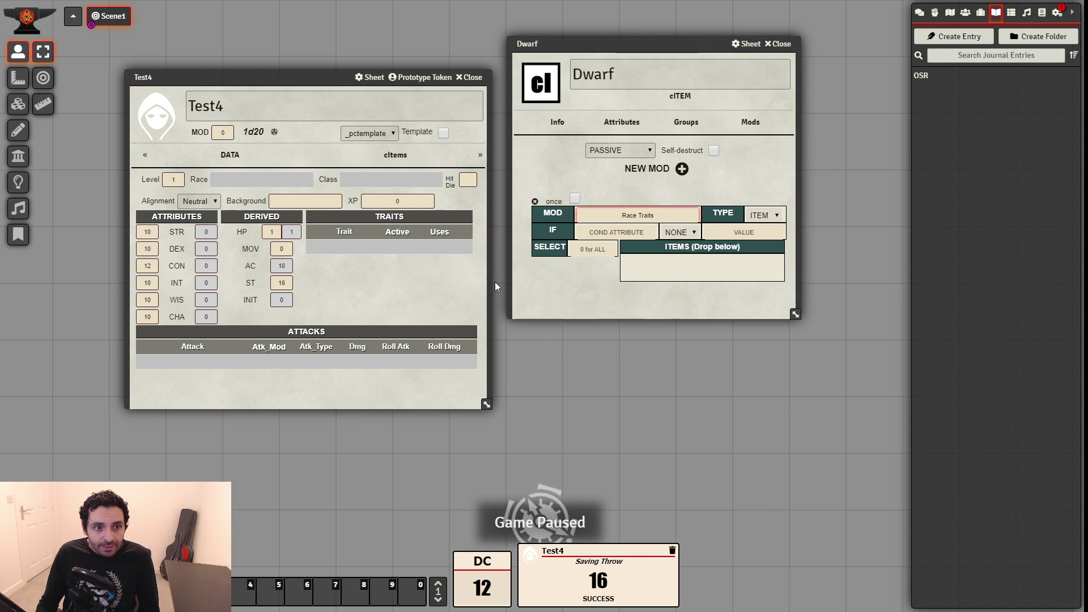
click(597, 249)
text(0)
click(593, 284)
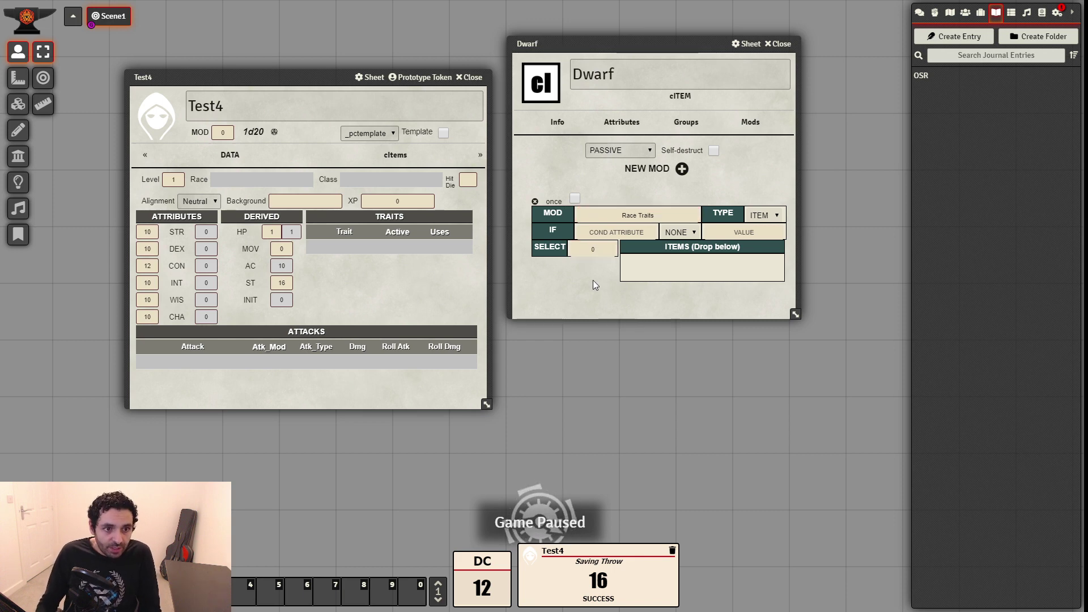
Add the Large Enemies Bonus cItem from the RACE TRAITS folder to the Race Traits mod's item list
click(980, 12)
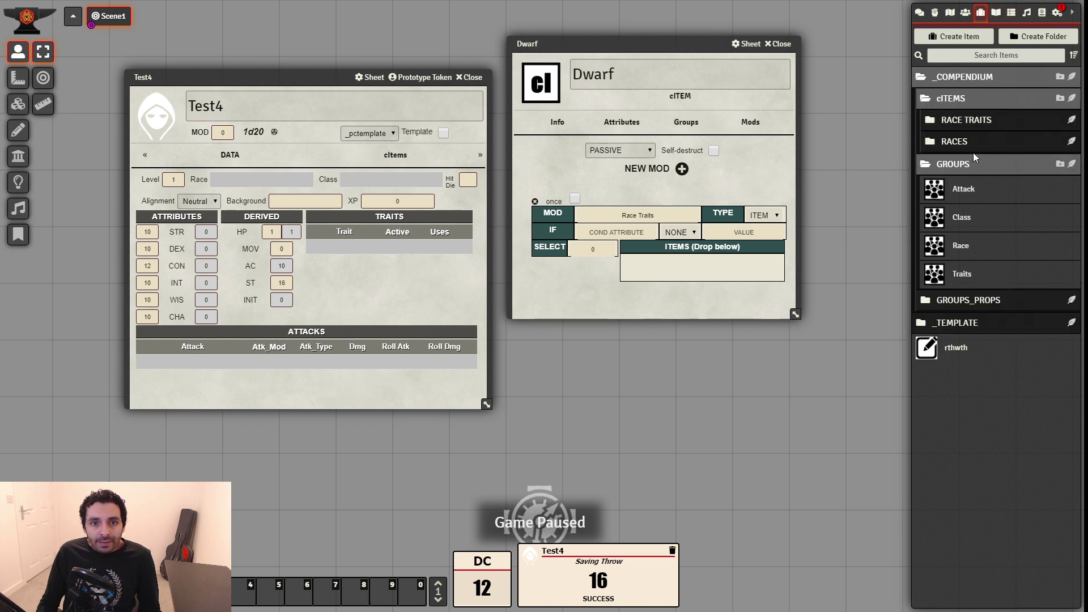
click(977, 124)
drag(986, 146, 705, 268)
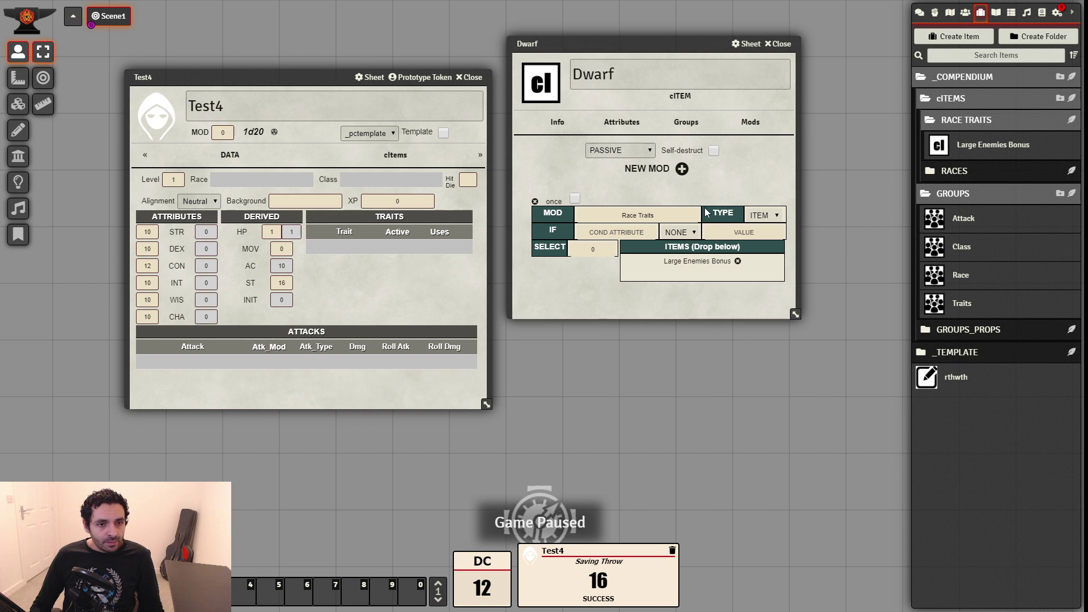
Add a second mod named MOVE SET of type SET to the Dwarf cItem
click(684, 175)
scroll(753, 278, down, 1)
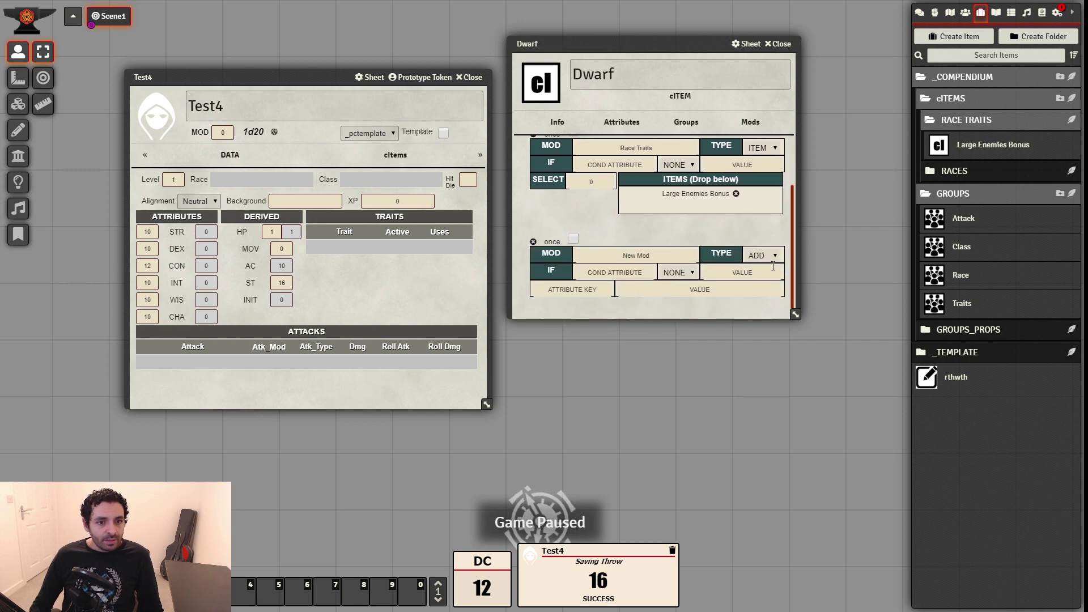
click(762, 255)
click(761, 281)
triple_click(636, 255)
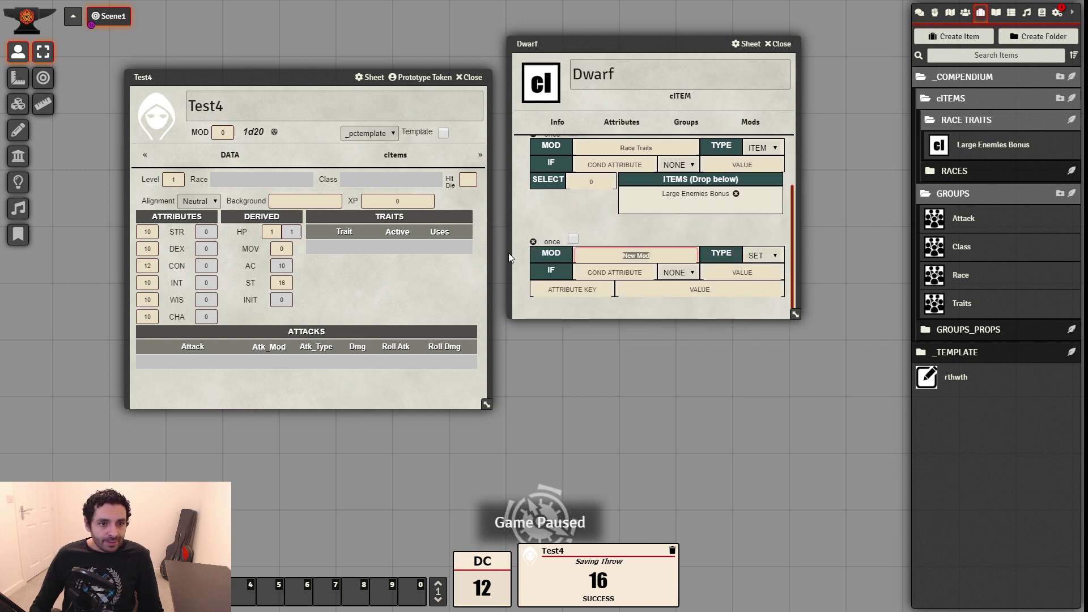
text(MOVE SET)
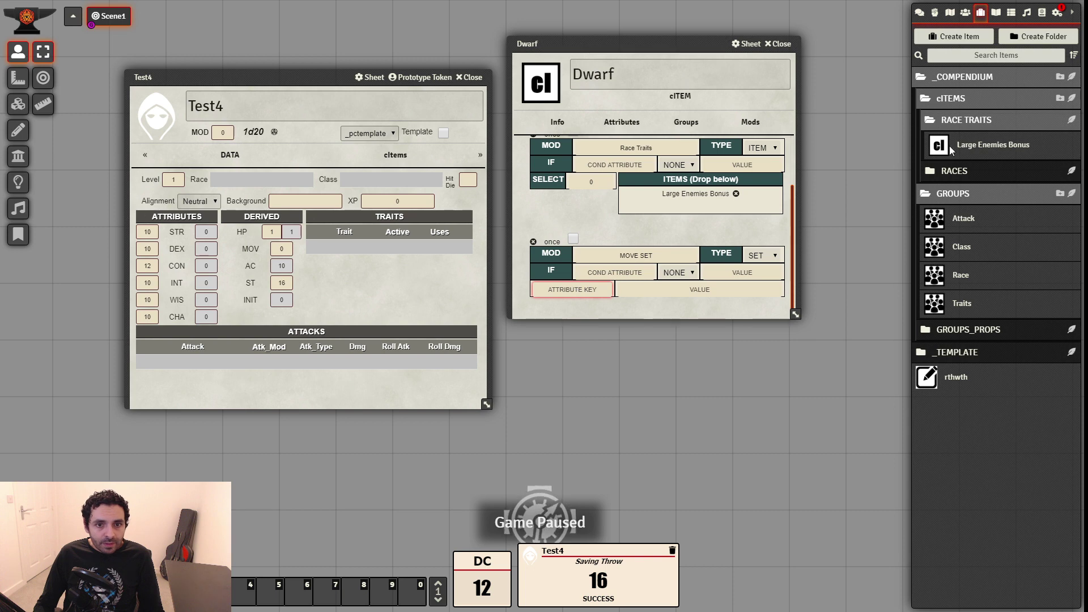
Look up the key of the MOV property in the DERIVED folder and set the MOVE SET mod's attribute key to MOV
click(970, 352)
click(963, 397)
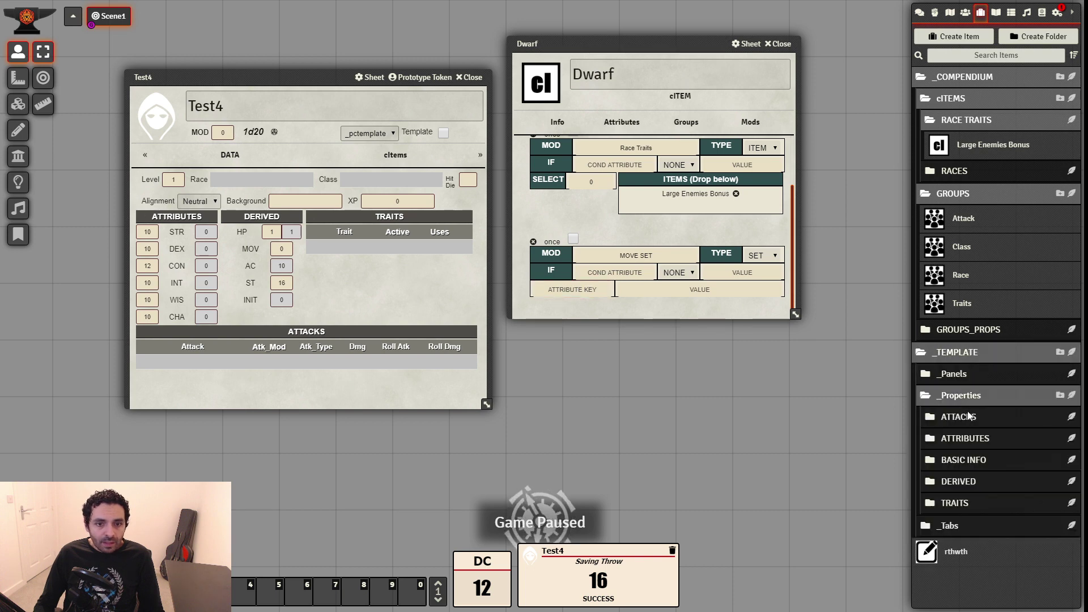
click(967, 489)
scroll(968, 485, down, 3)
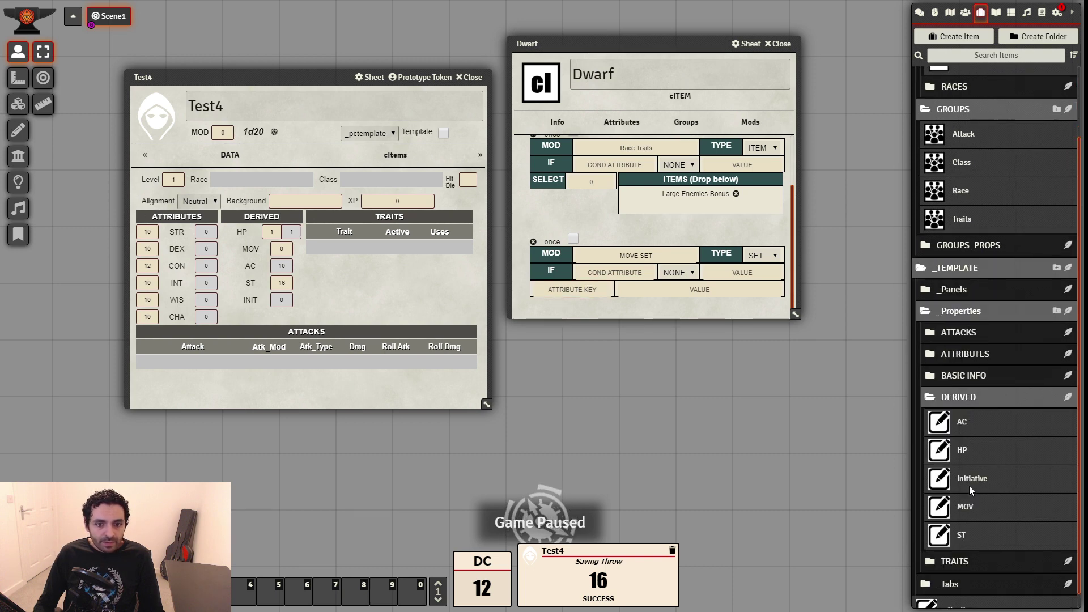
click(971, 493)
click(606, 251)
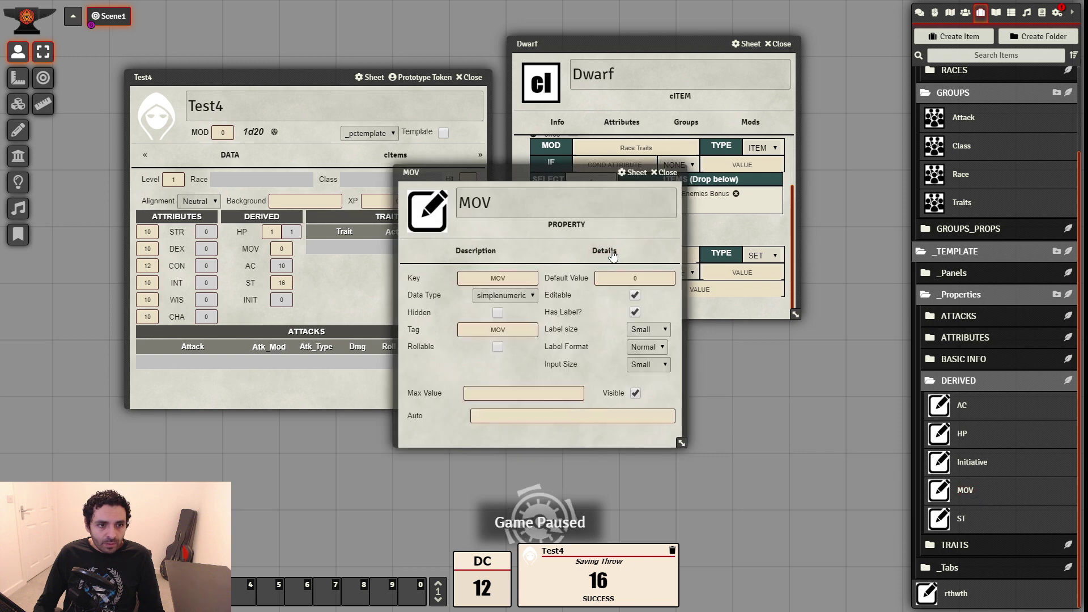
click(664, 173)
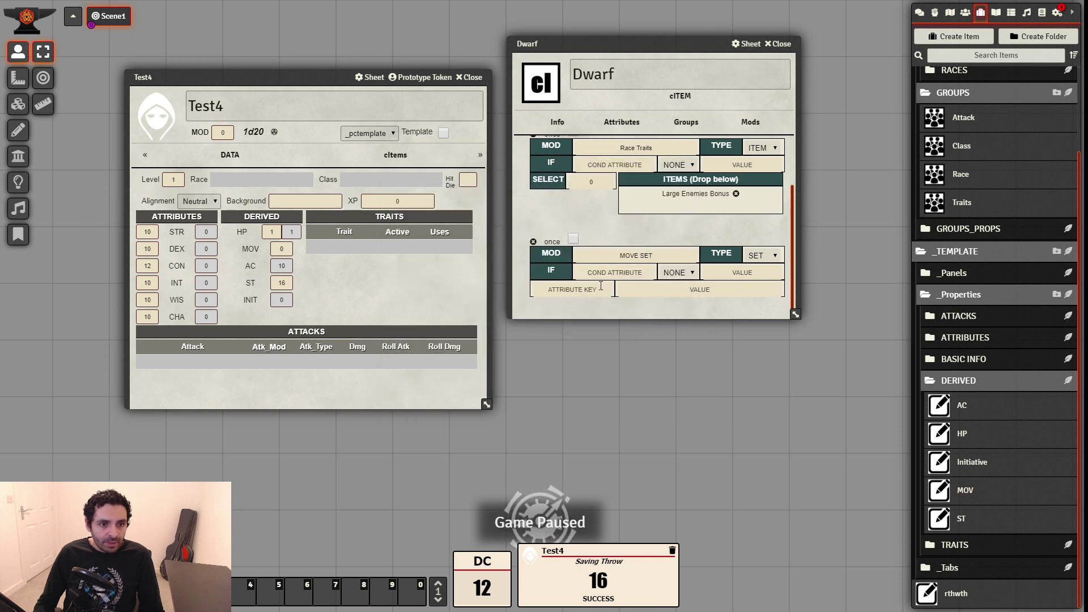
click(595, 288)
text(MOV)
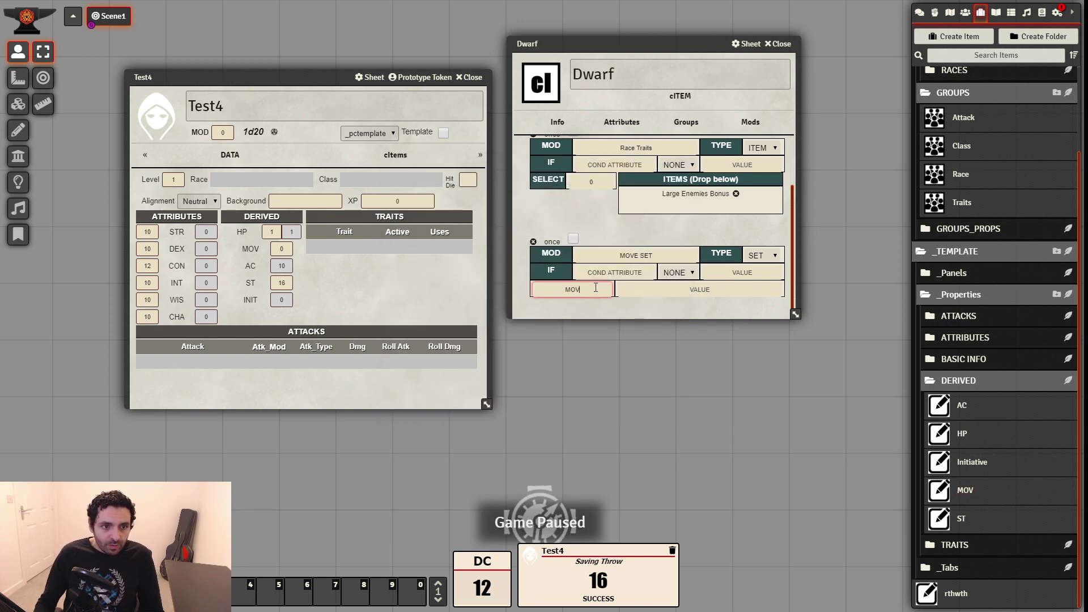
Enter #{MOV} as the value of the MOVE SET mod
click(716, 287)
text(@)
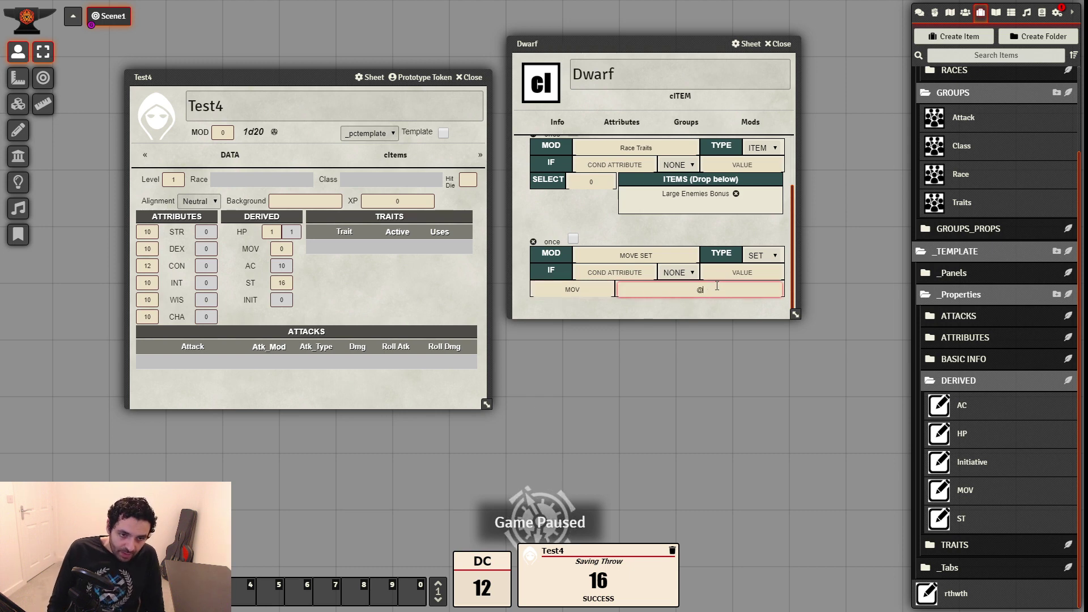
key(BackSpace)
text(#)
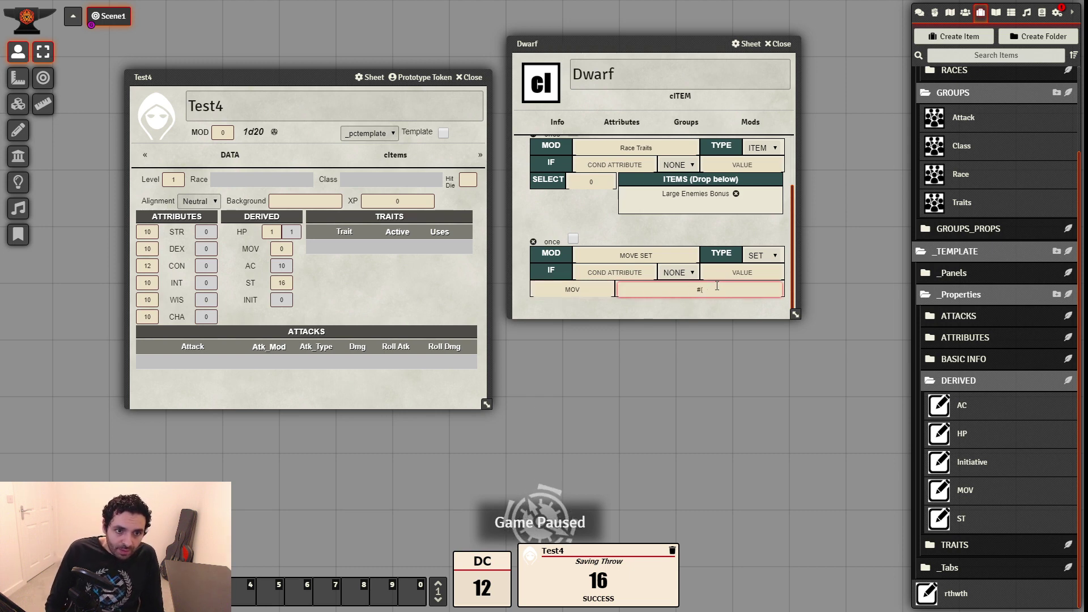
text({)
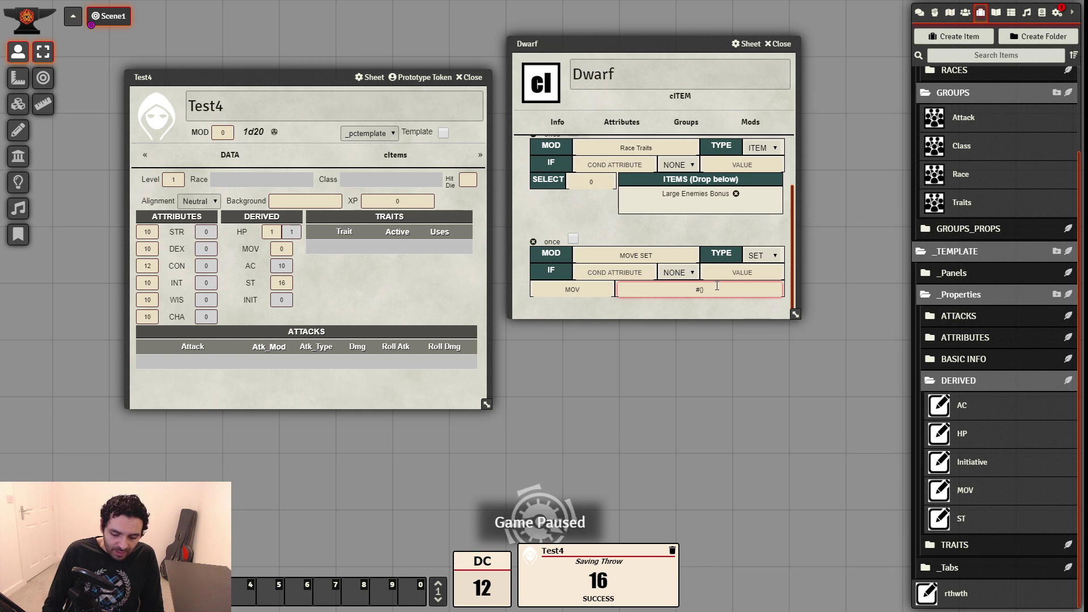
text(MOV})
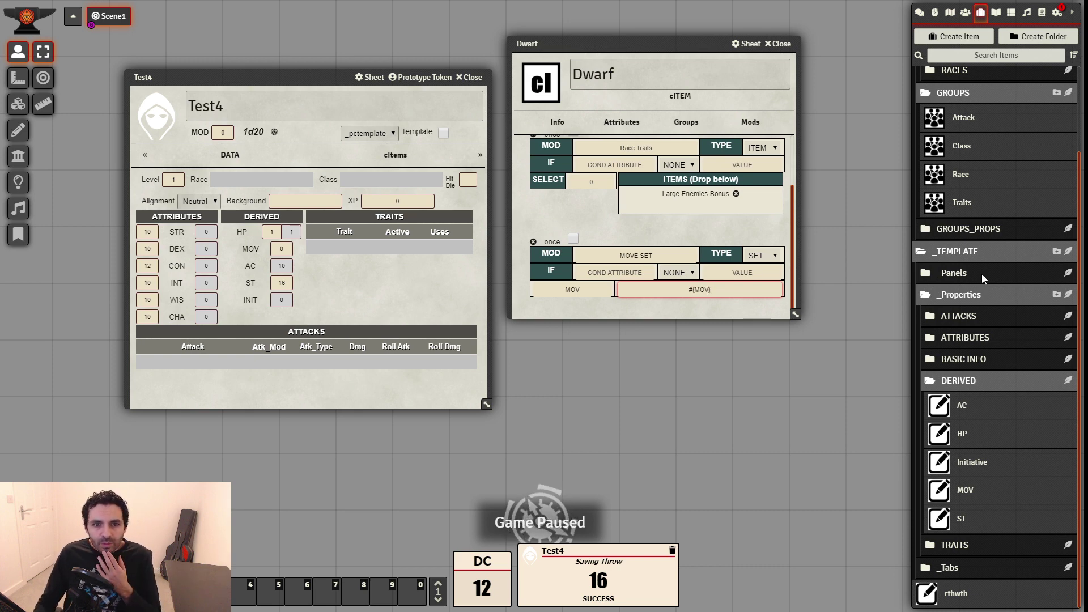
Copy the Race MOV property's key from GROUPS_PROPS and use it to change the MOVE SET mod's value to #{race_mov}
click(981, 242)
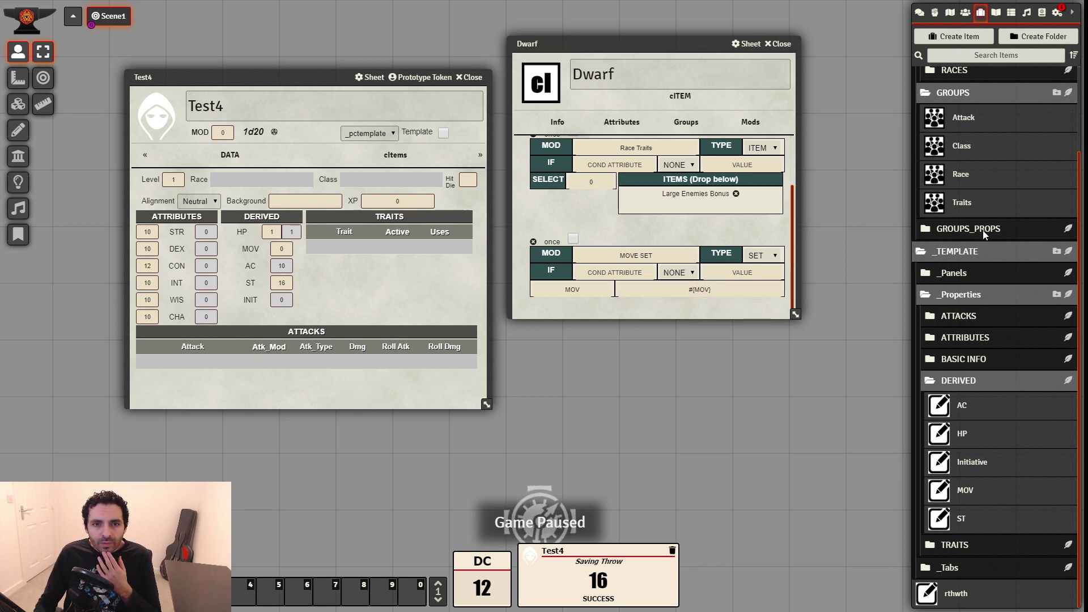
click(982, 230)
click(983, 420)
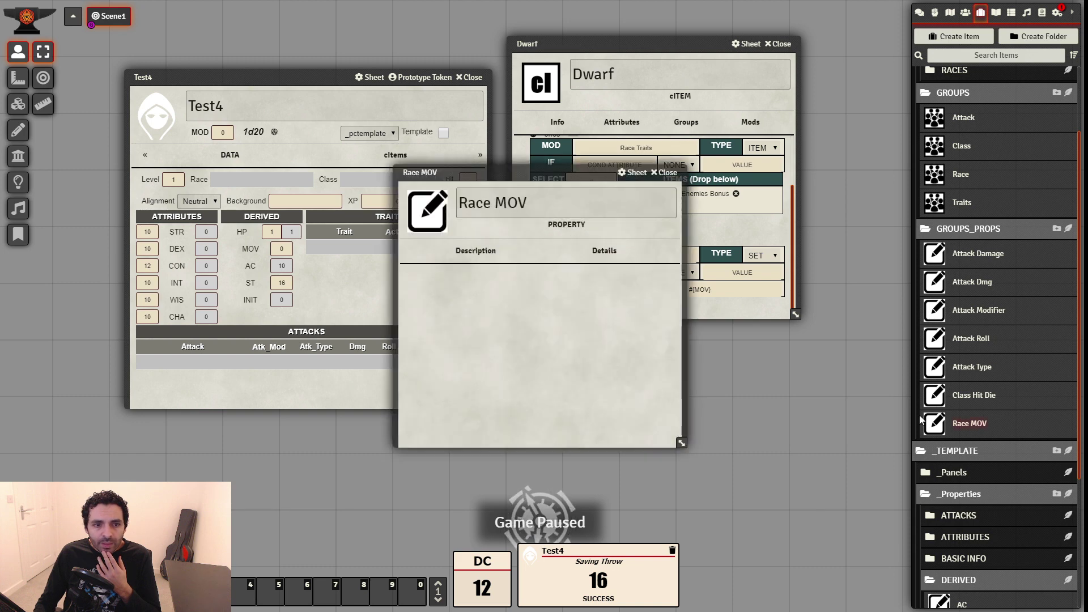
click(605, 251)
click(497, 276)
double_click(497, 278)
key(ctrl+c)
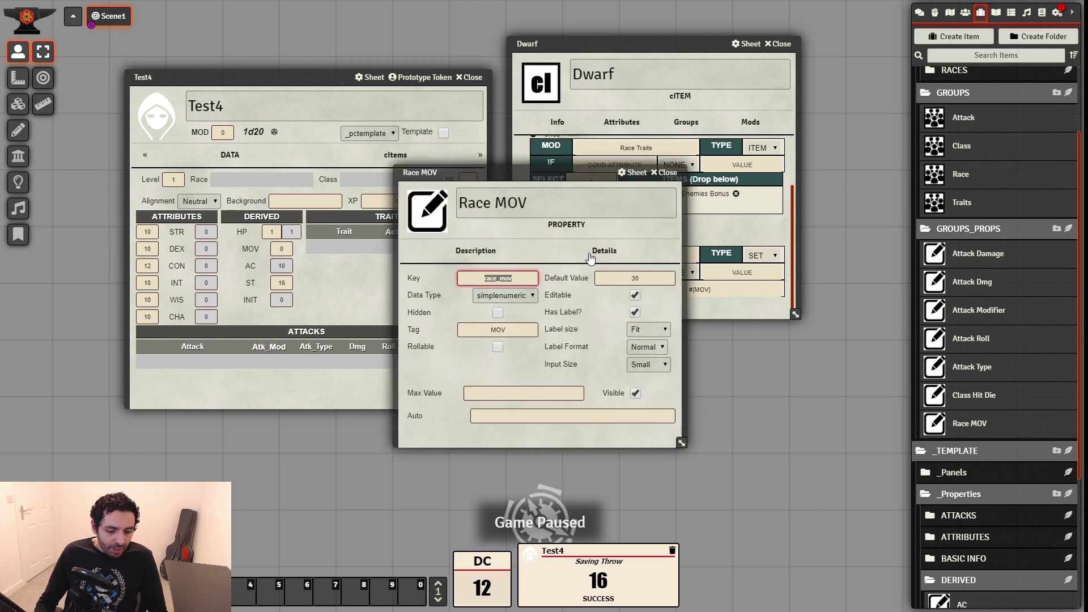
click(665, 173)
double_click(701, 290)
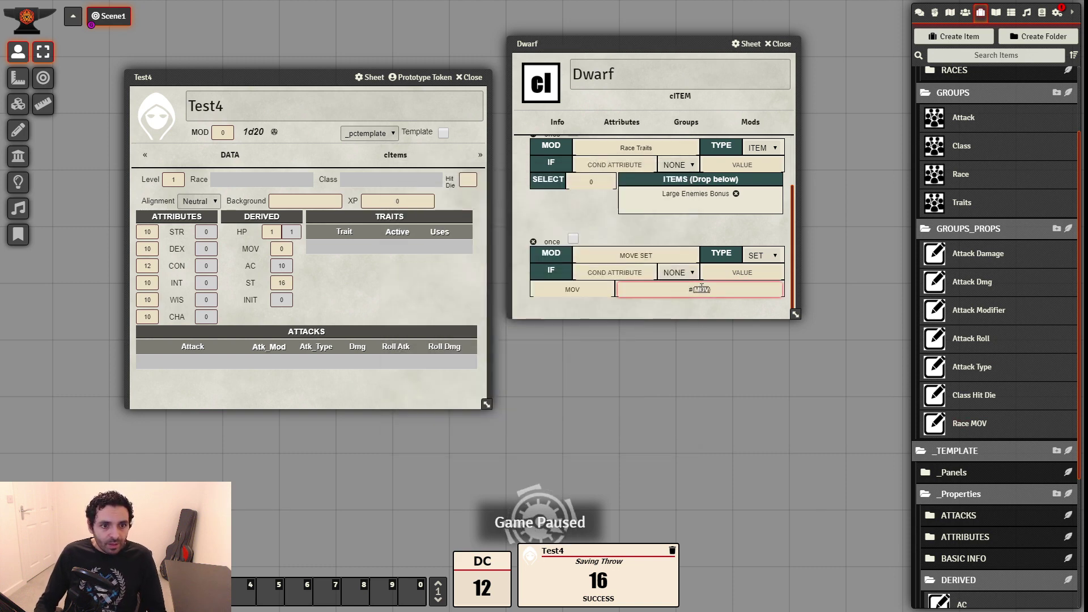
key(ctrl+v)
click(739, 316)
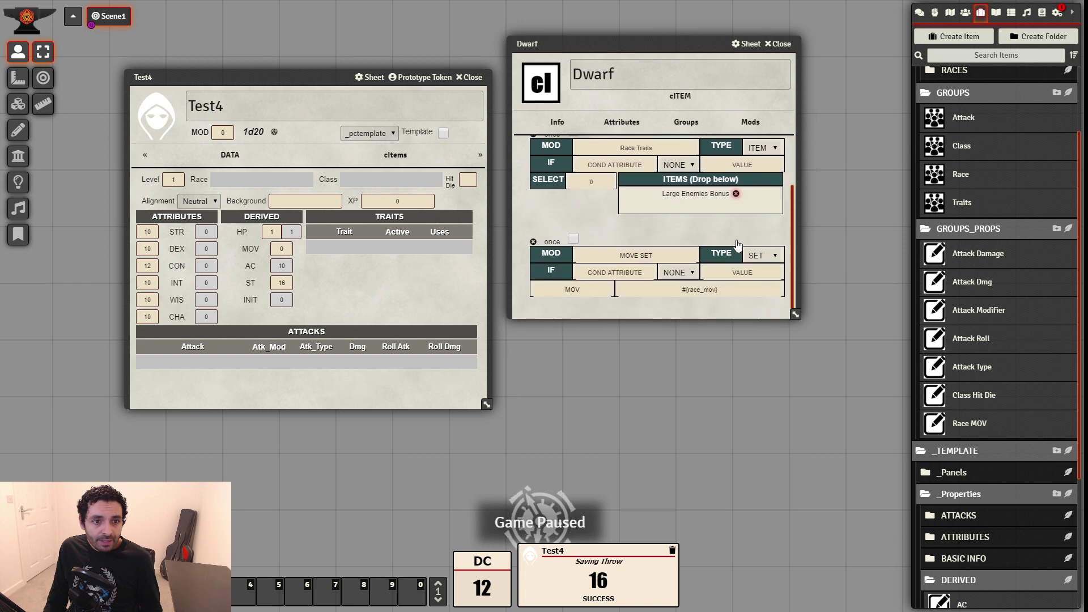
Enlarge the Dwarf sheet to show both mods and check its MOV attribute against them
drag(796, 317, 796, 417)
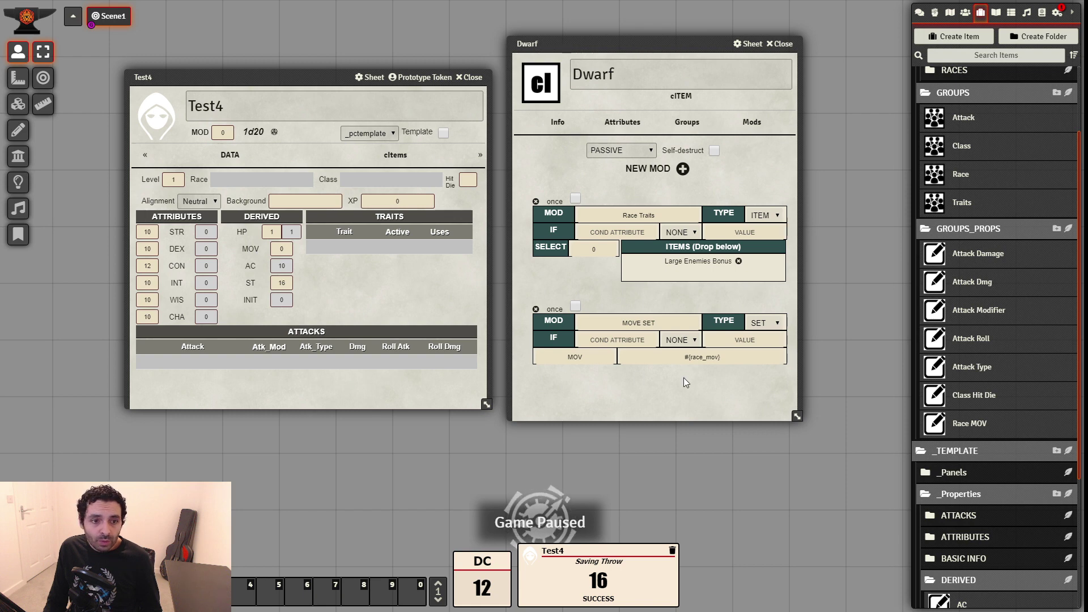
click(623, 122)
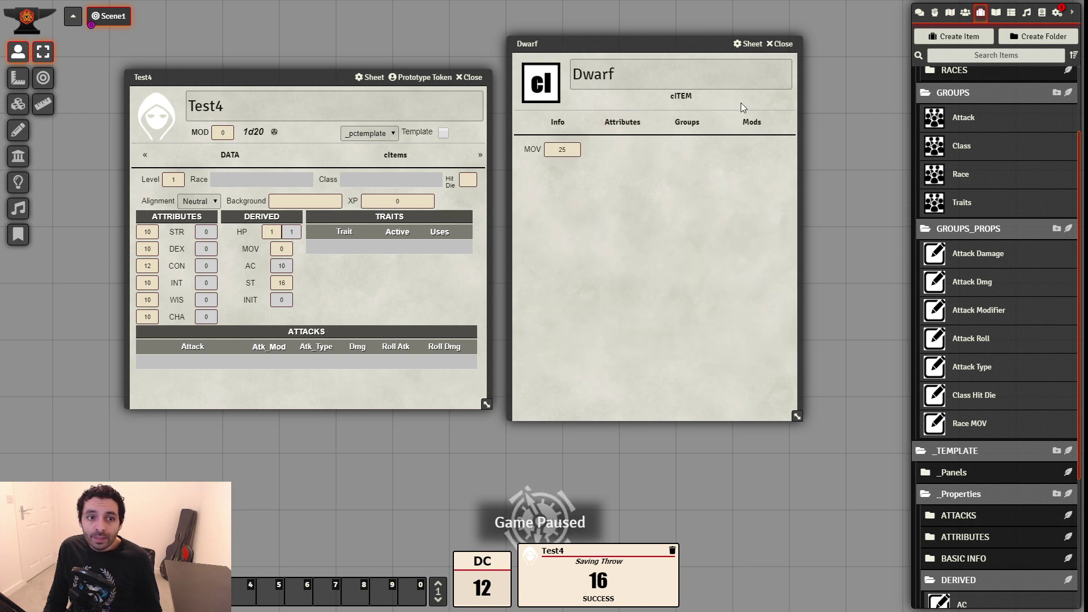
click(749, 122)
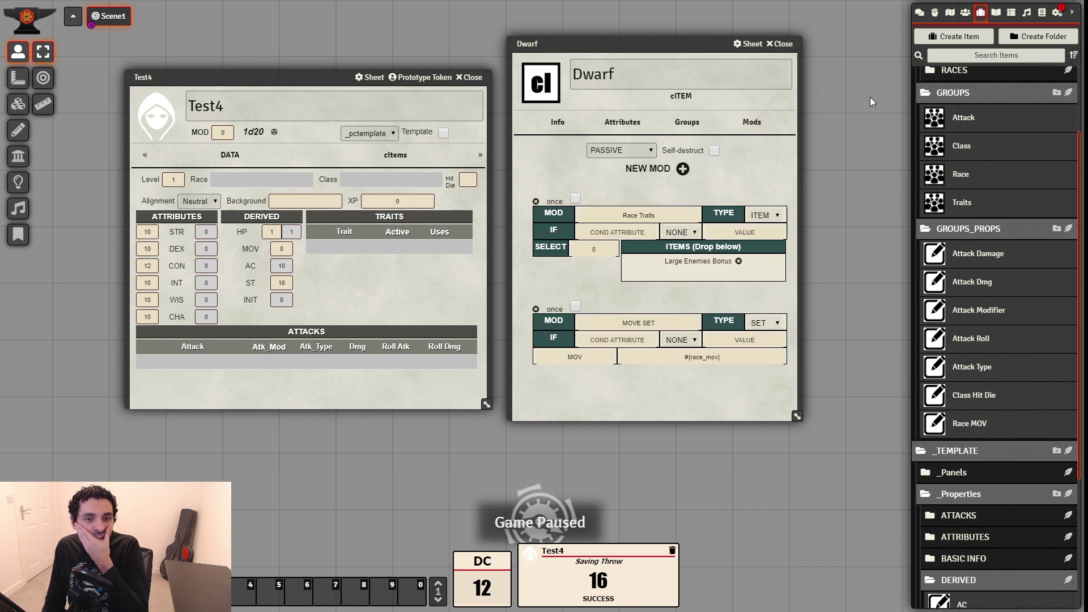
Look up the Dwarf's racial bonuses in the OSR journal entry
click(995, 12)
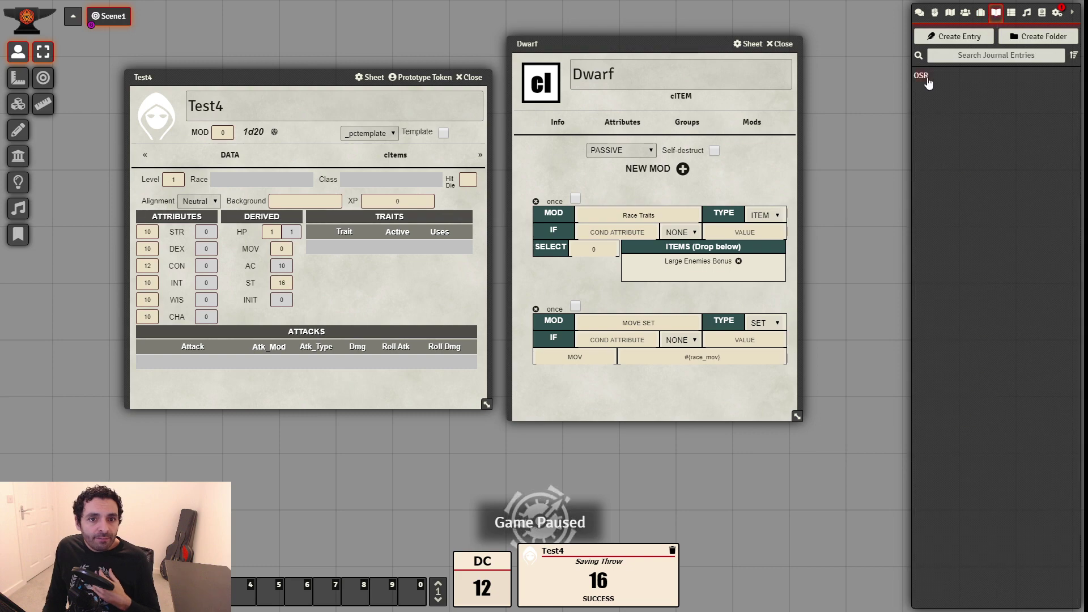
click(929, 84)
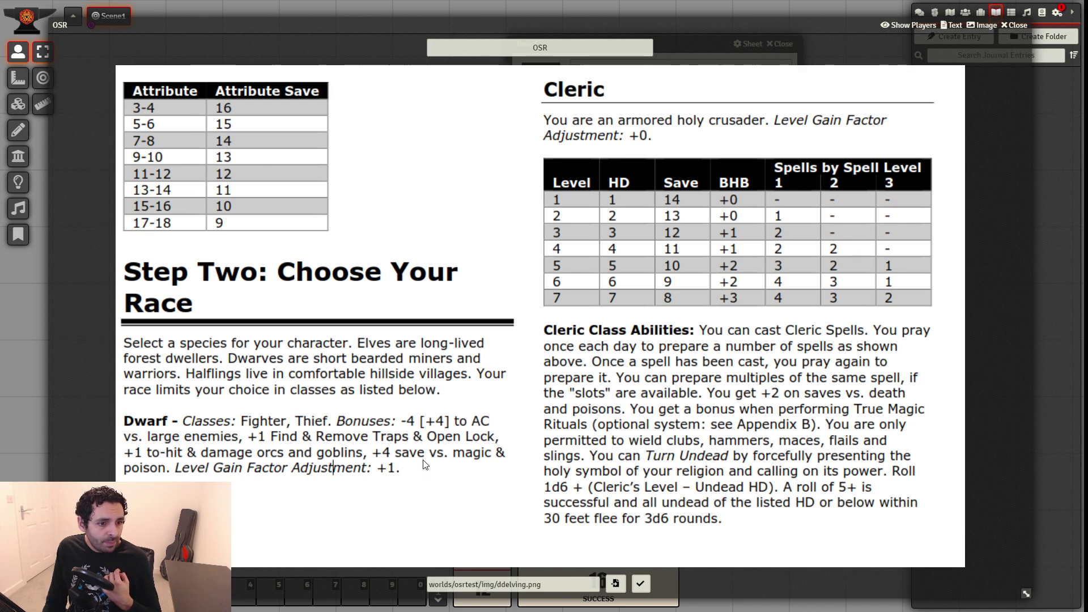
click(1015, 26)
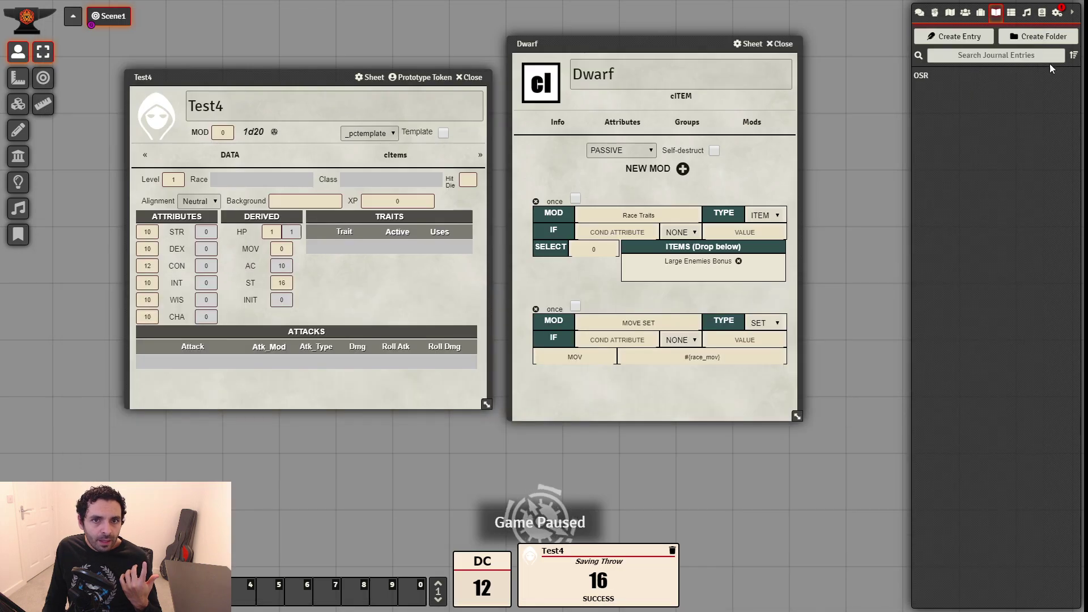
Duplicate the Large Enemies Bonus cItem in the RACE TRAITS folder and open the copy
click(980, 12)
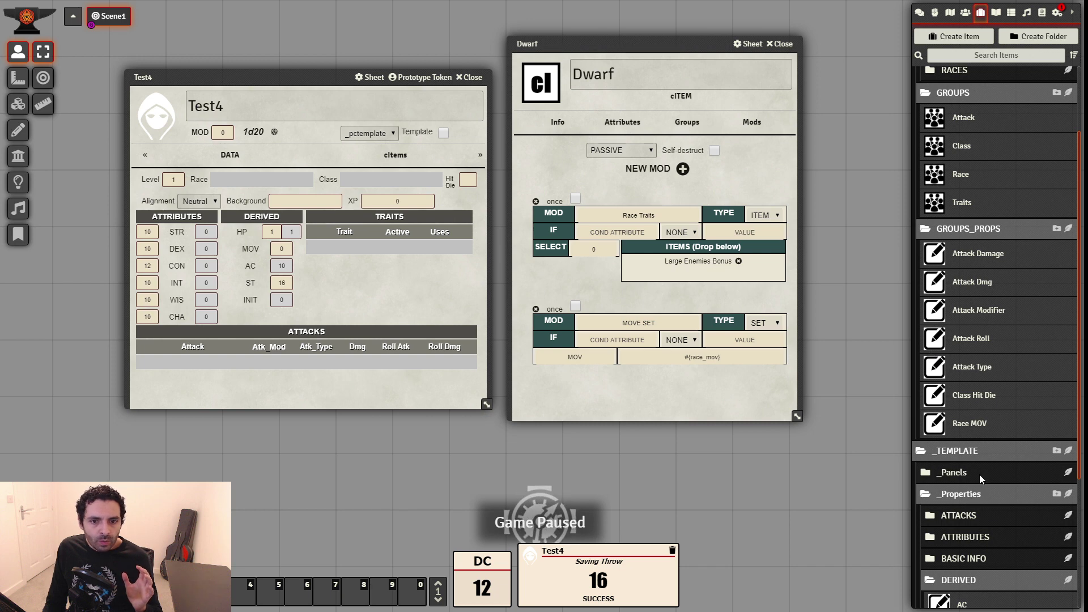
scroll(981, 97, up, 2)
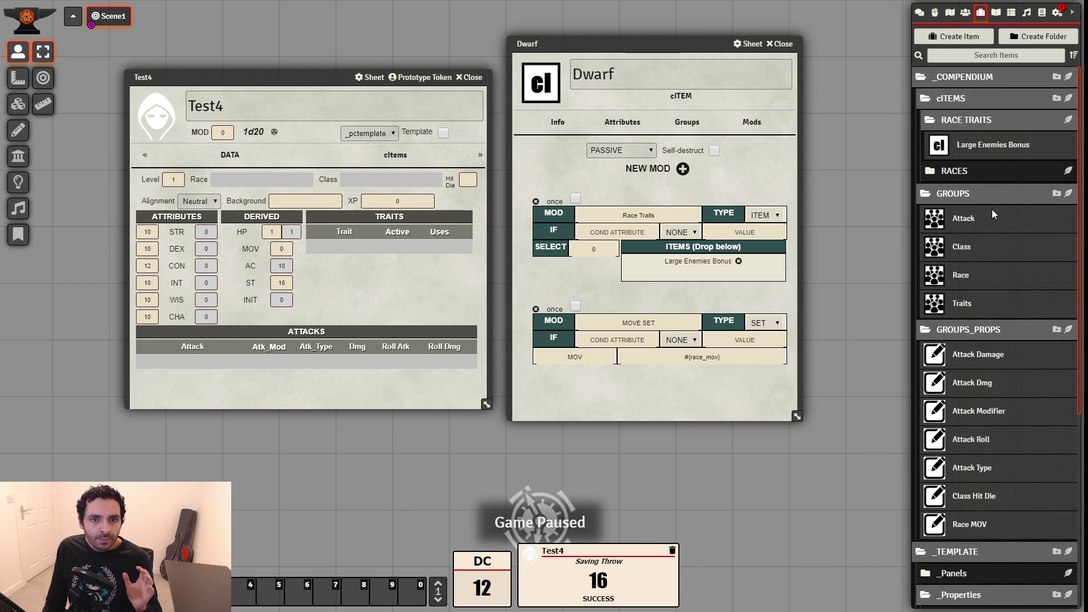
right_click(990, 144)
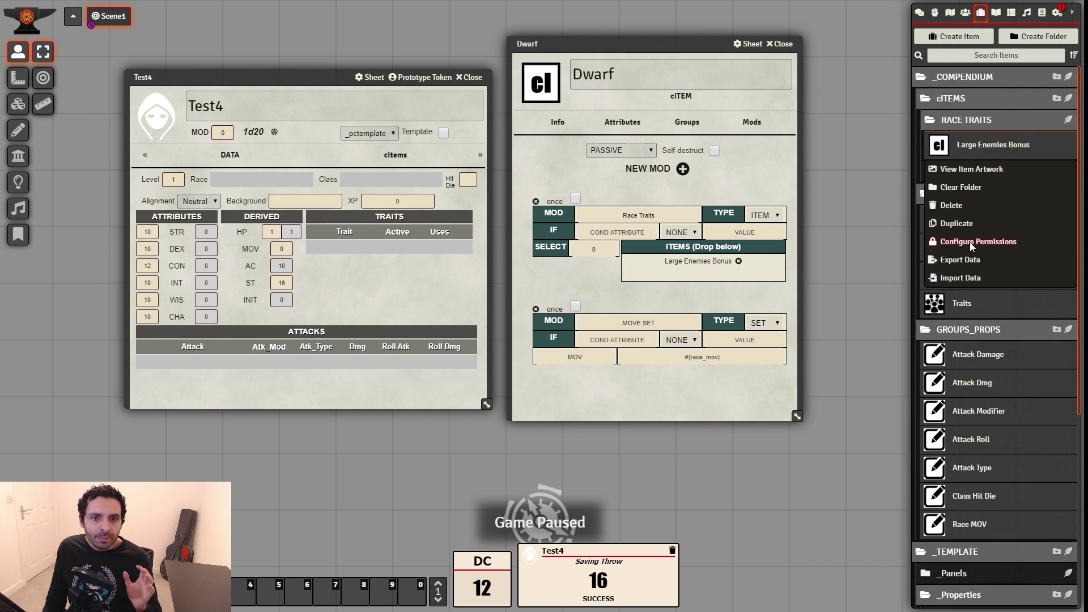
click(961, 223)
click(994, 173)
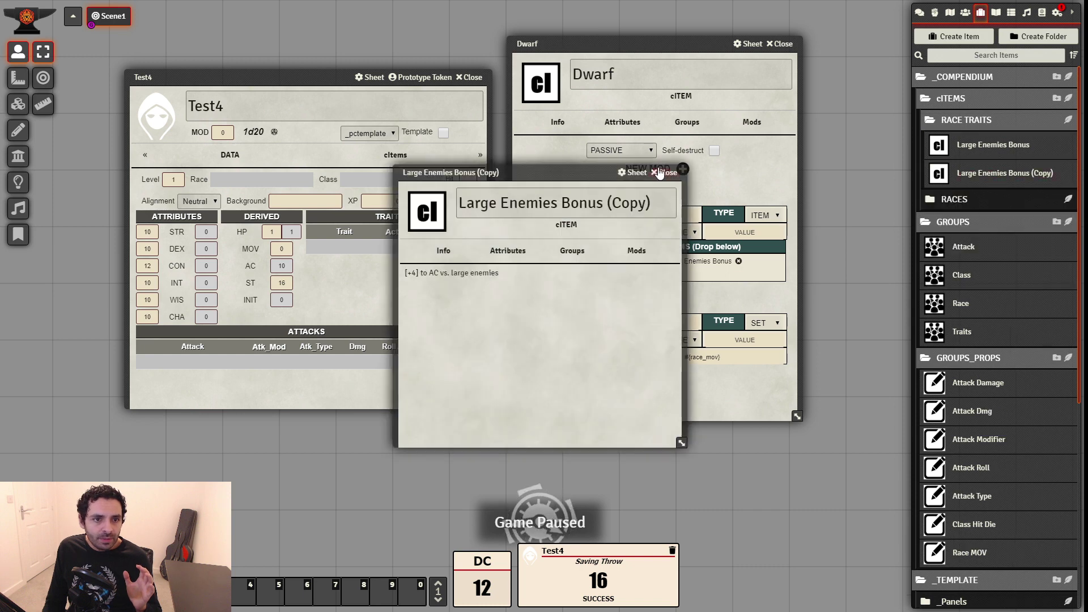
Rename the copied Large Enemies Bonus cItem to "Race Skills bonus"
drag(660, 199, 447, 192)
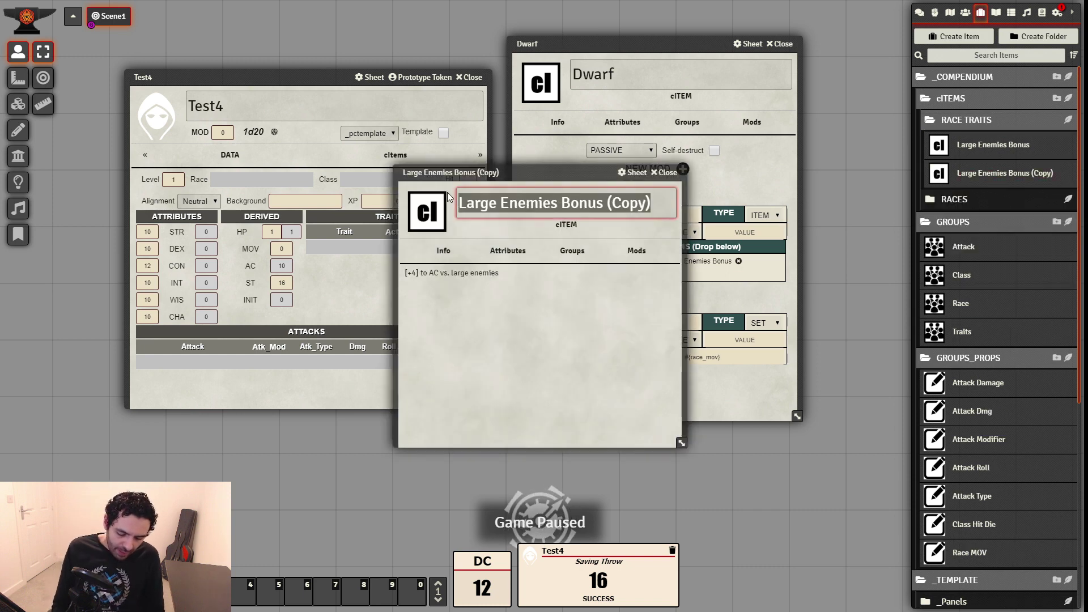
text(Ra)
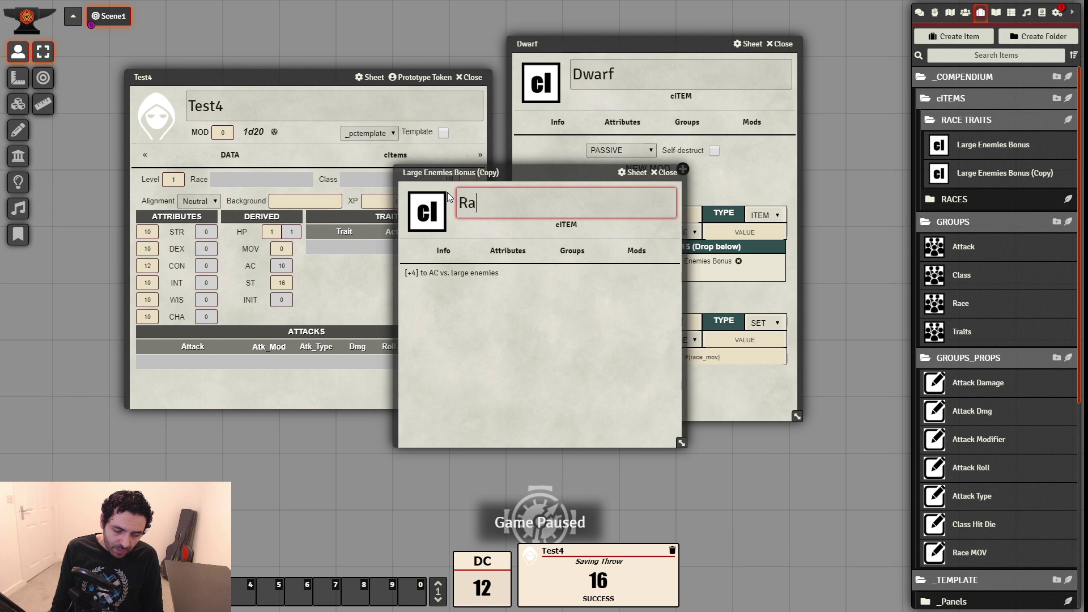
key(BackSpace)
key(BackSpace)
text(Ski)
key(BackSpace)
key(BackSpace)
key(BackSpace)
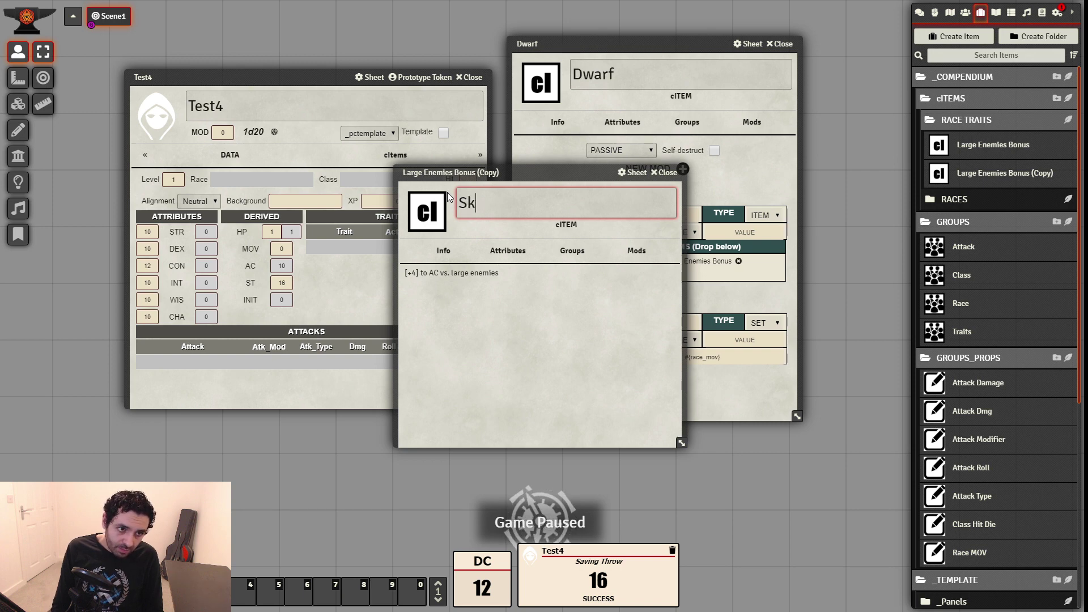
text(Race S)
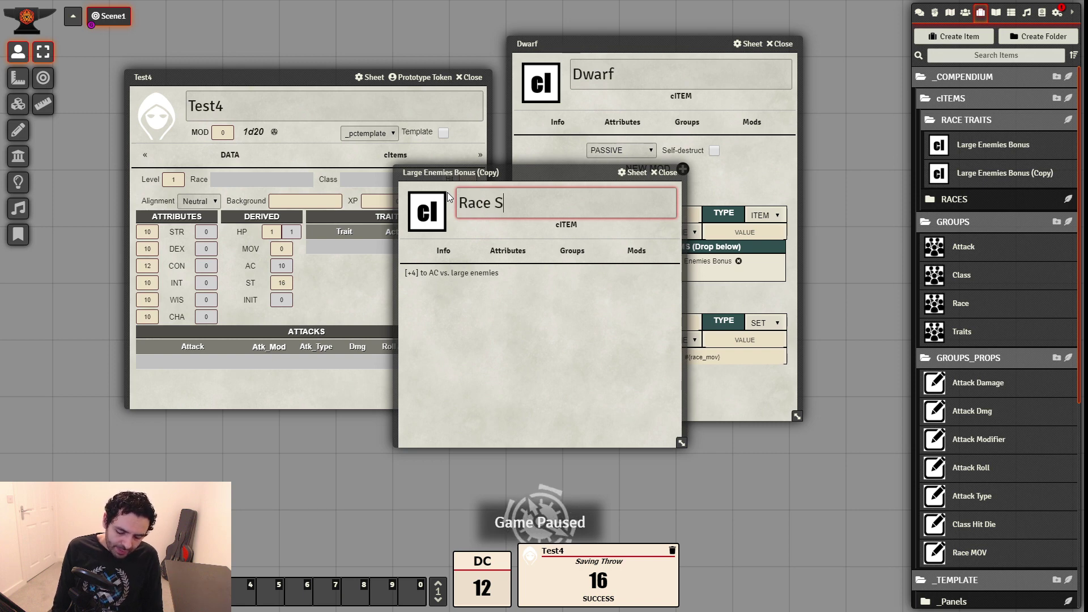
text(kil)
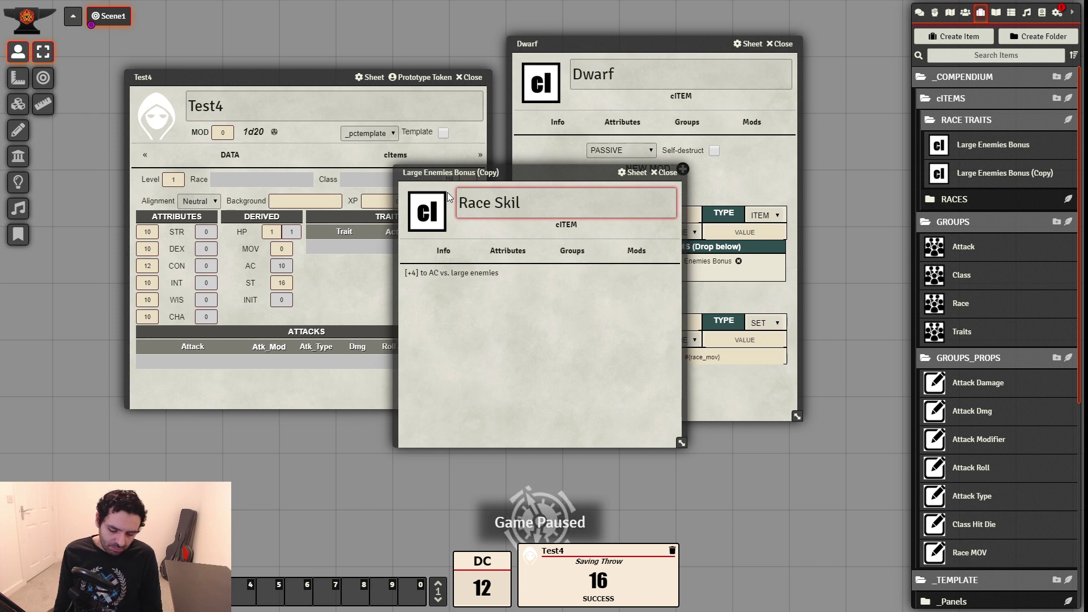
text(ls bon)
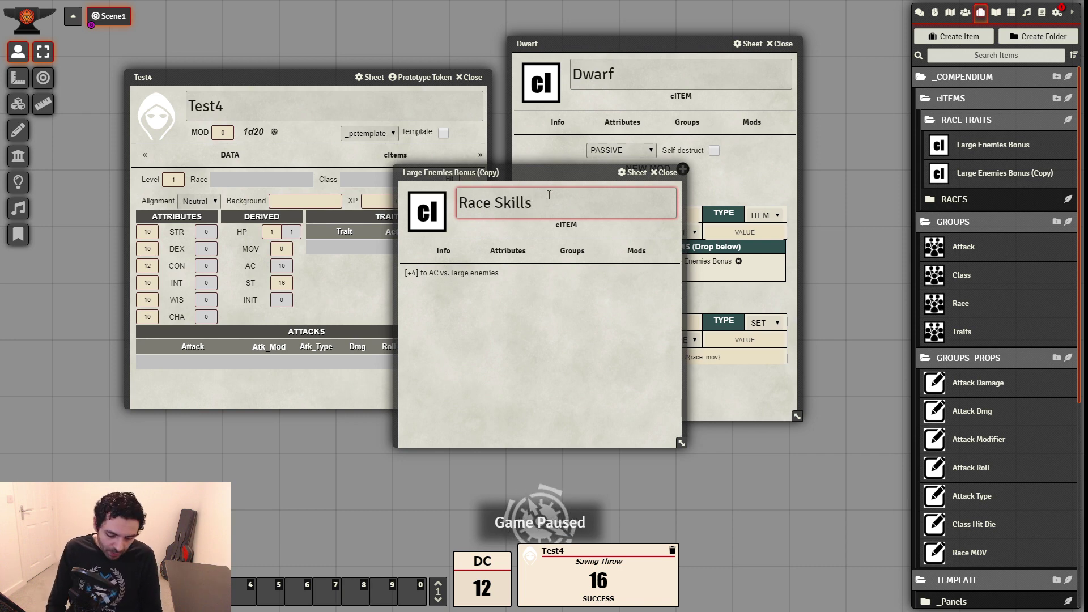
text(us)
click(635, 361)
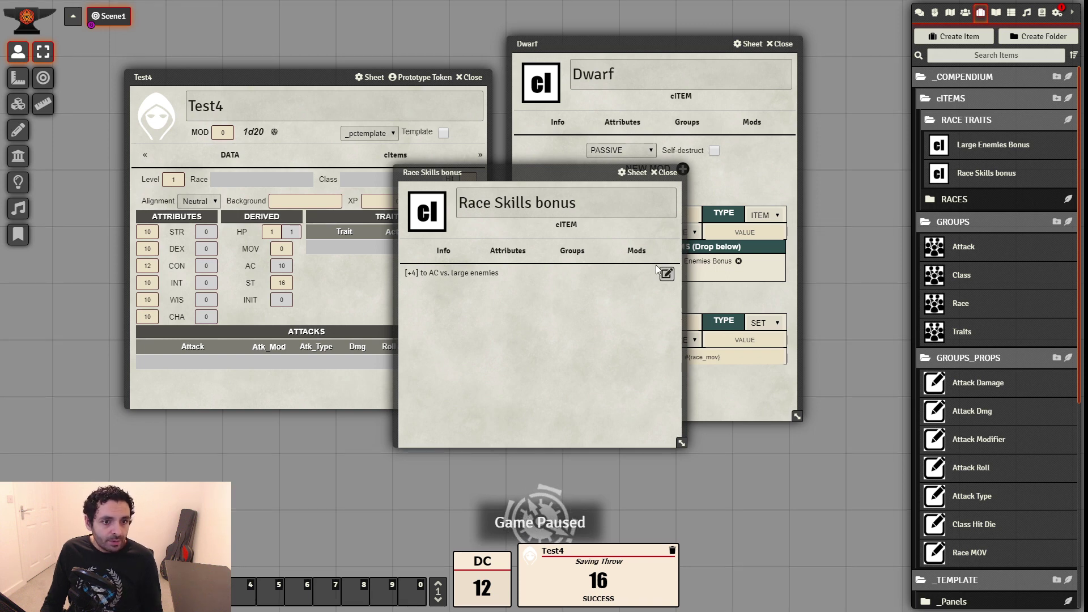
Replace the Race Skills bonus description with "+1 Find & Remove Traps & Open Lock" and save it
click(666, 273)
key(ctrl+a)
text(+1 Find & Remove Traps & Open Lock)
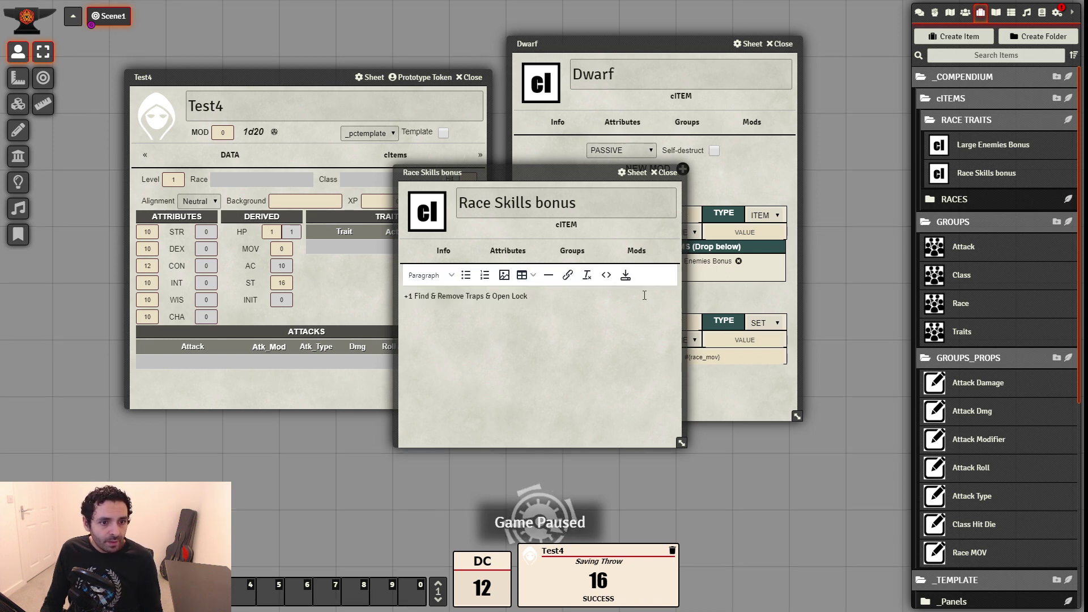
click(625, 275)
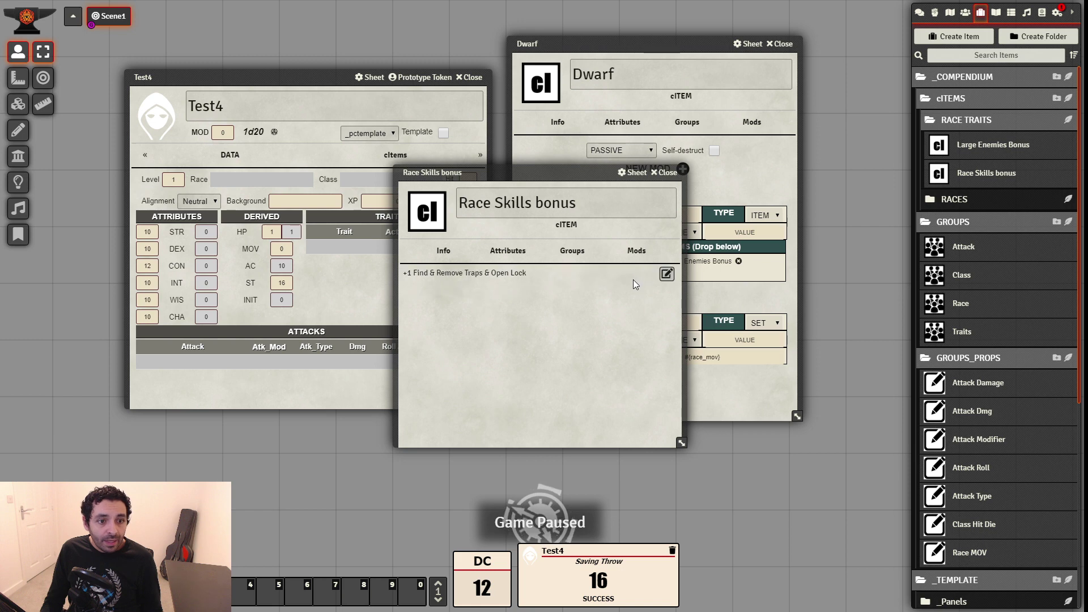
Close the Race Skills bonus sheet and add that cItem to the Dwarf's Race Traits mod
click(673, 163)
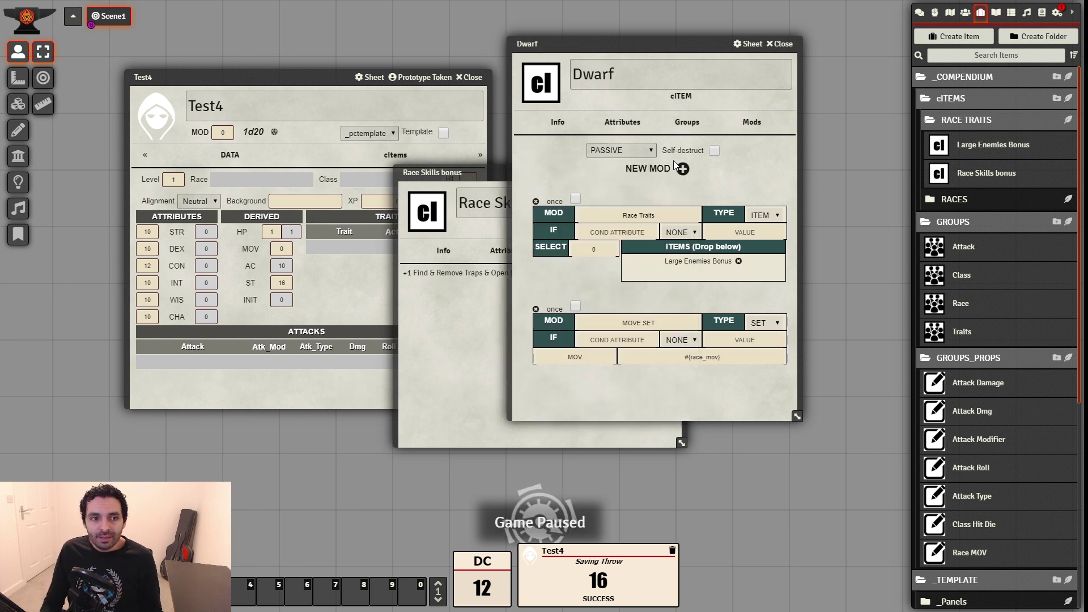
click(486, 171)
click(673, 173)
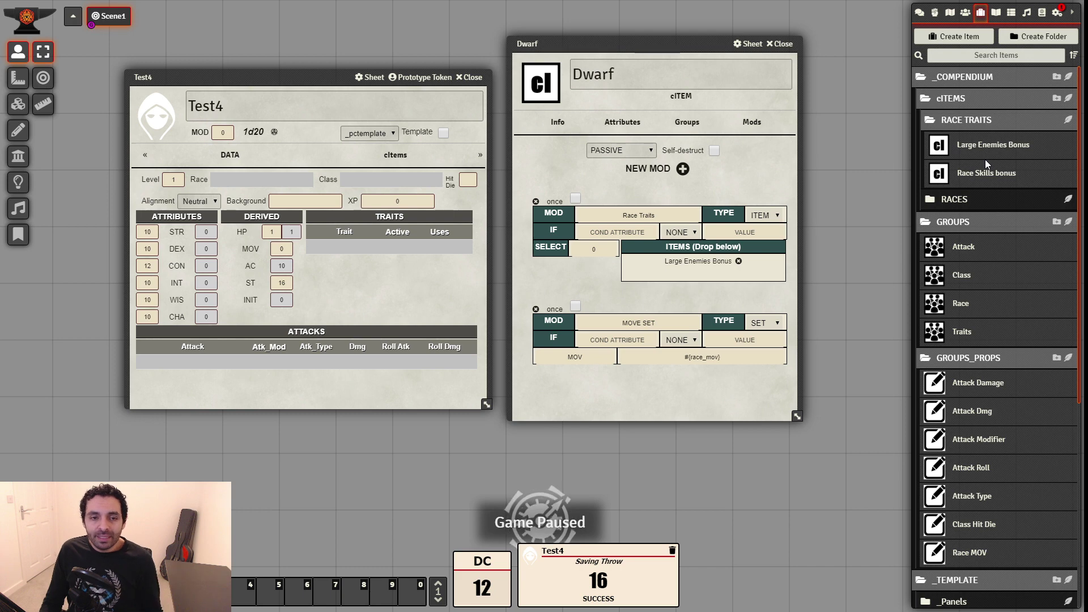
drag(988, 177, 715, 278)
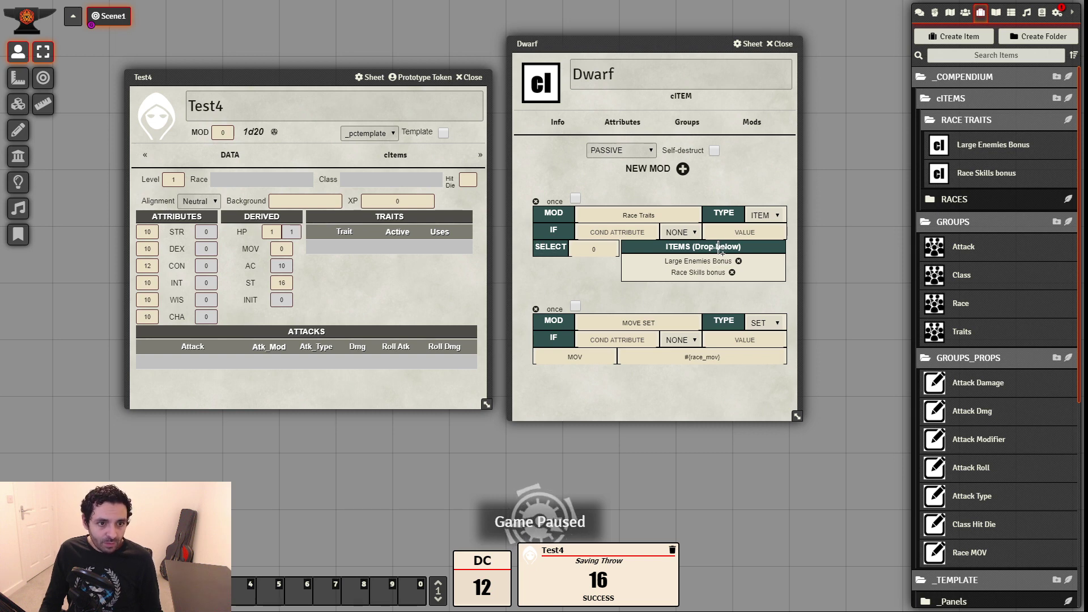
Duplicate the Race Skills bonus cItem and rename the copy to "Racial Enemy"
right_click(973, 177)
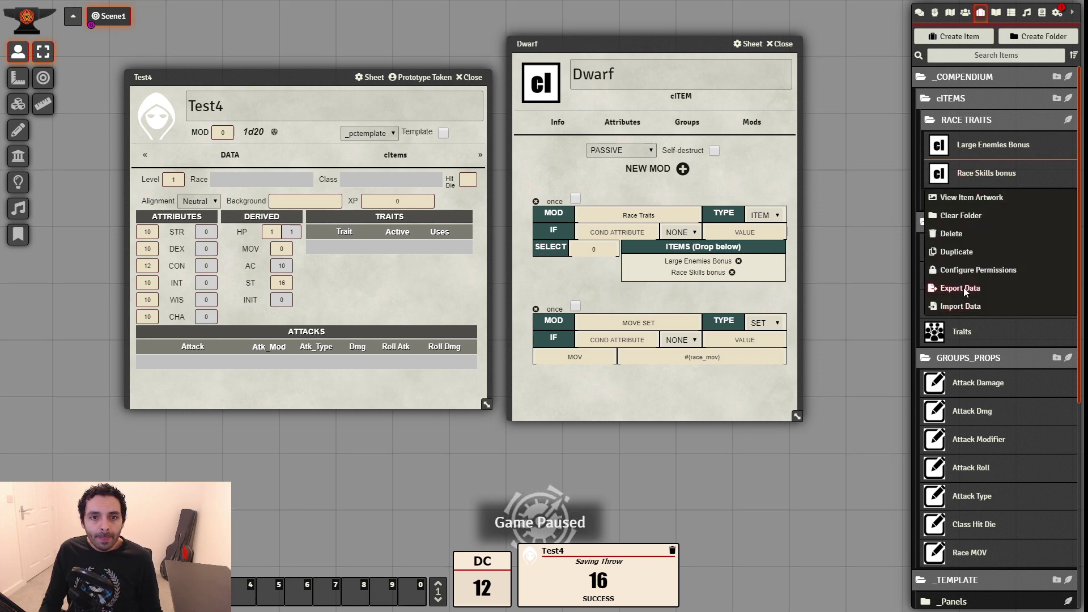
click(955, 253)
click(996, 204)
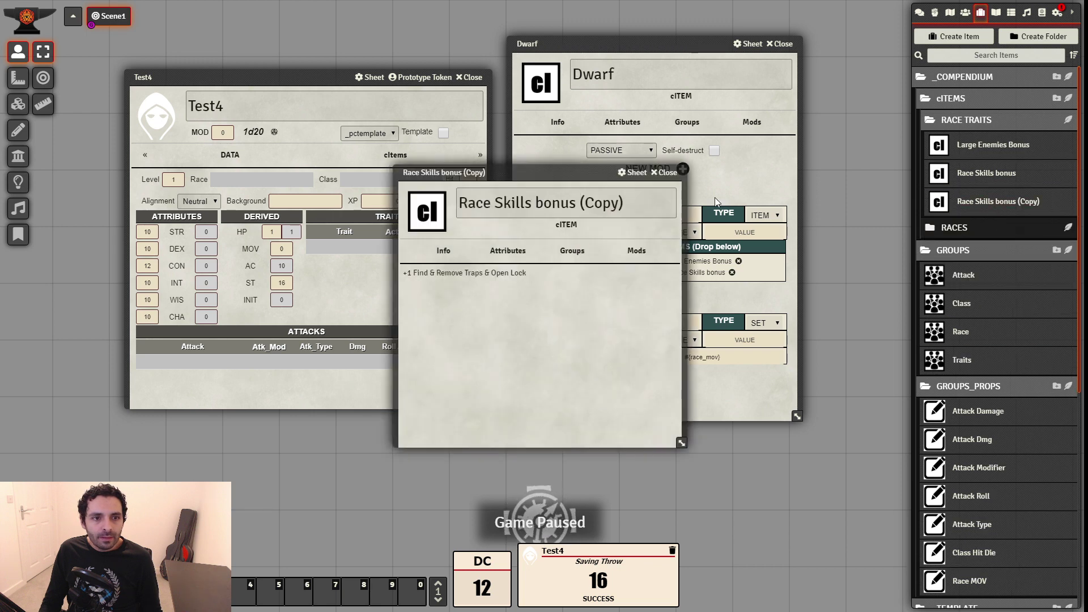
drag(623, 203, 491, 203)
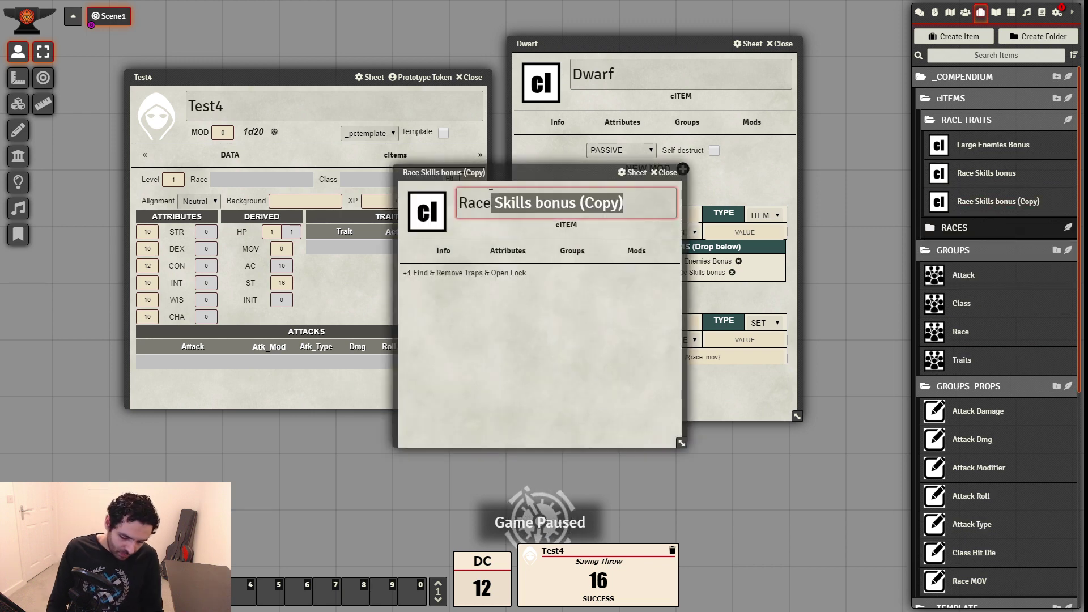
key(BackSpace)
key(BackSpace)
text(ial Enemy)
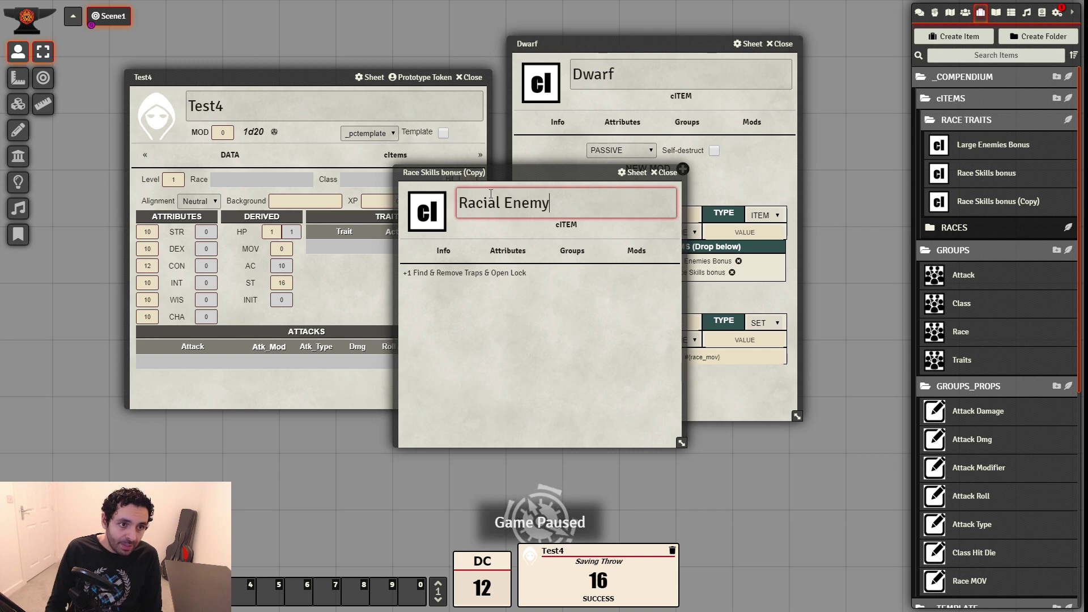
key(Return)
Save "+1 to-hit & damage orcs and goblins" as the Racial Enemy description and add that cItem to the Dwarf's Race Traits mod
click(666, 275)
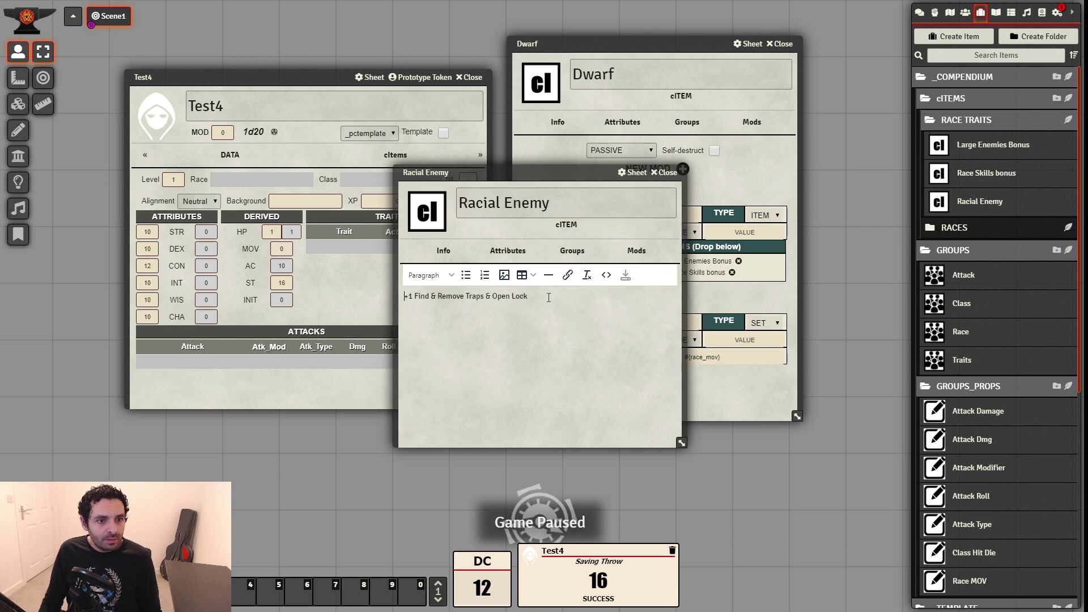
key(ctrl+a)
text(+1 to-hit & damage orcs and goblins)
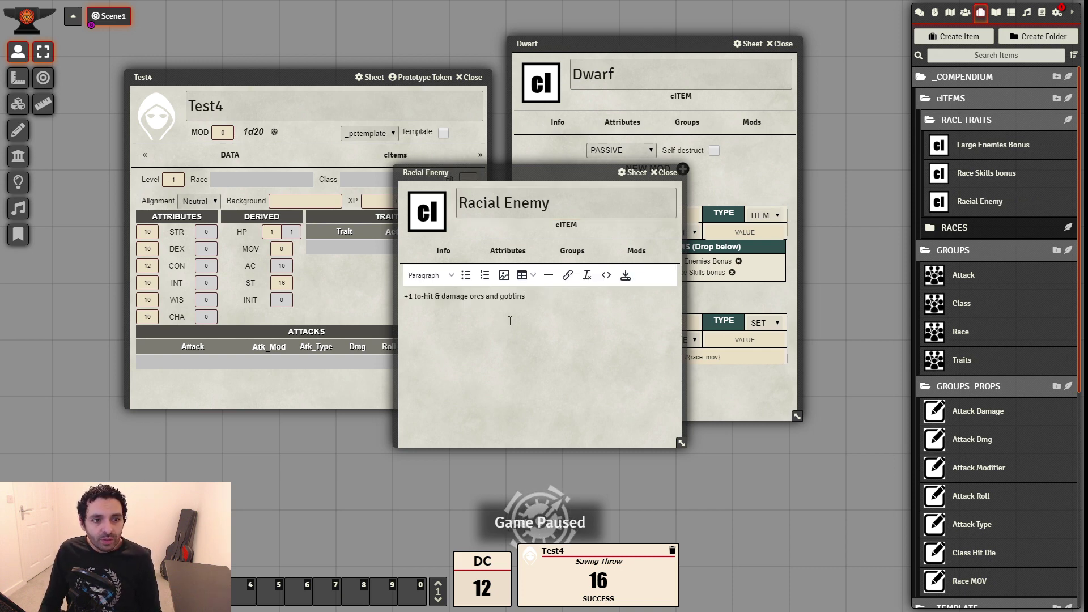
click(626, 275)
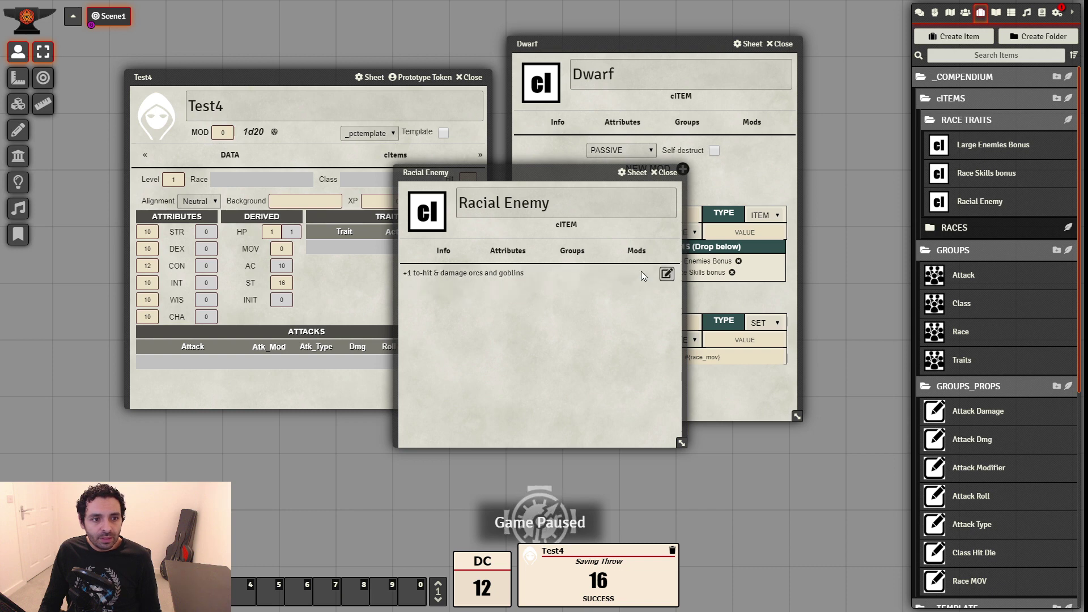
click(673, 173)
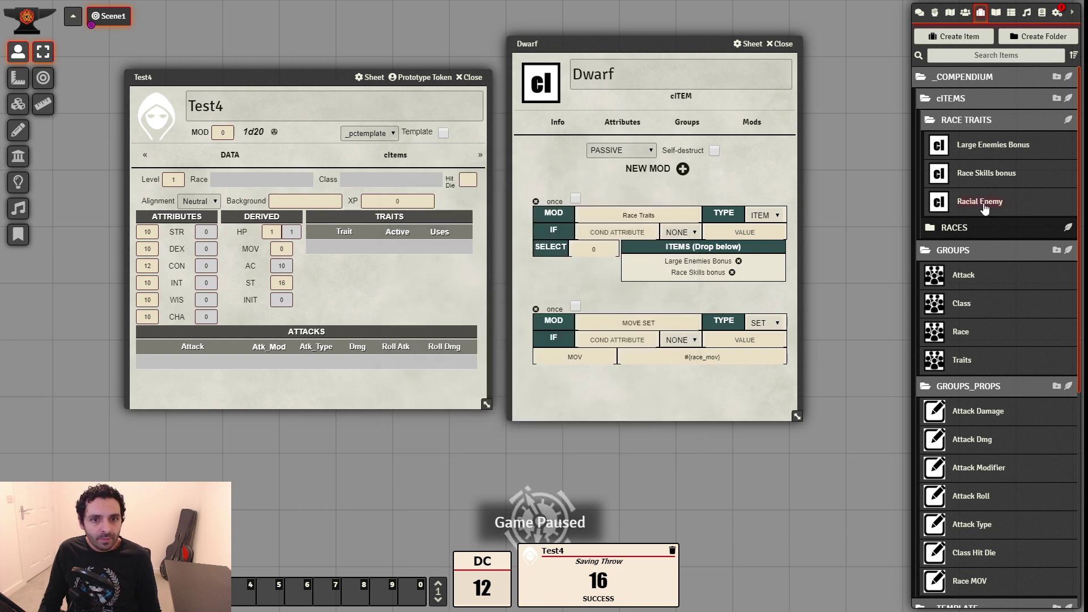
drag(746, 297, 704, 268)
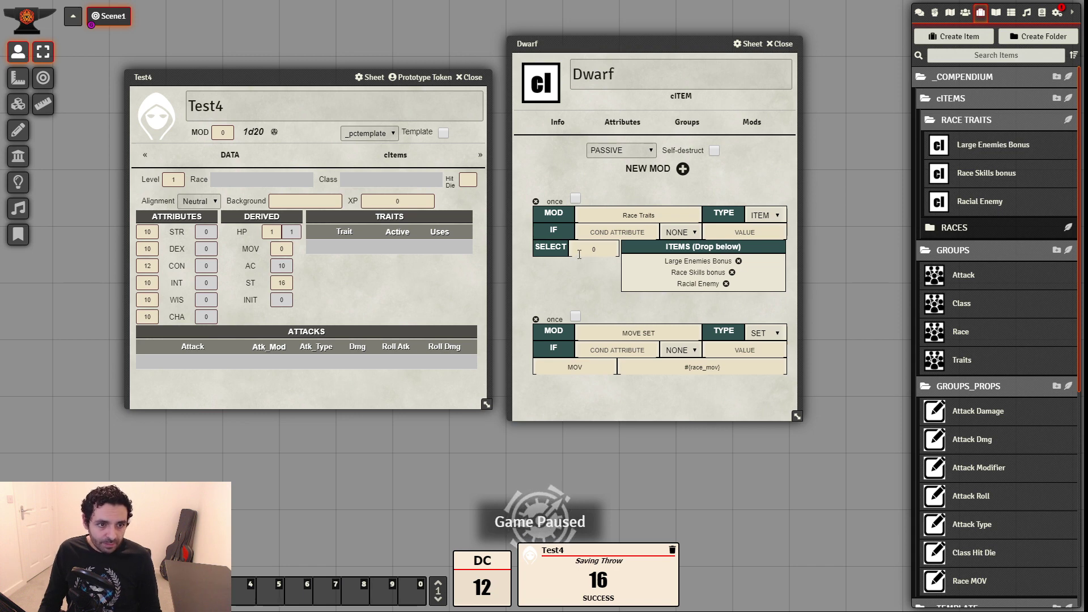
Duplicate the Racial Enemy cItem and rename the copy to "Dwarf Saves"
right_click(990, 207)
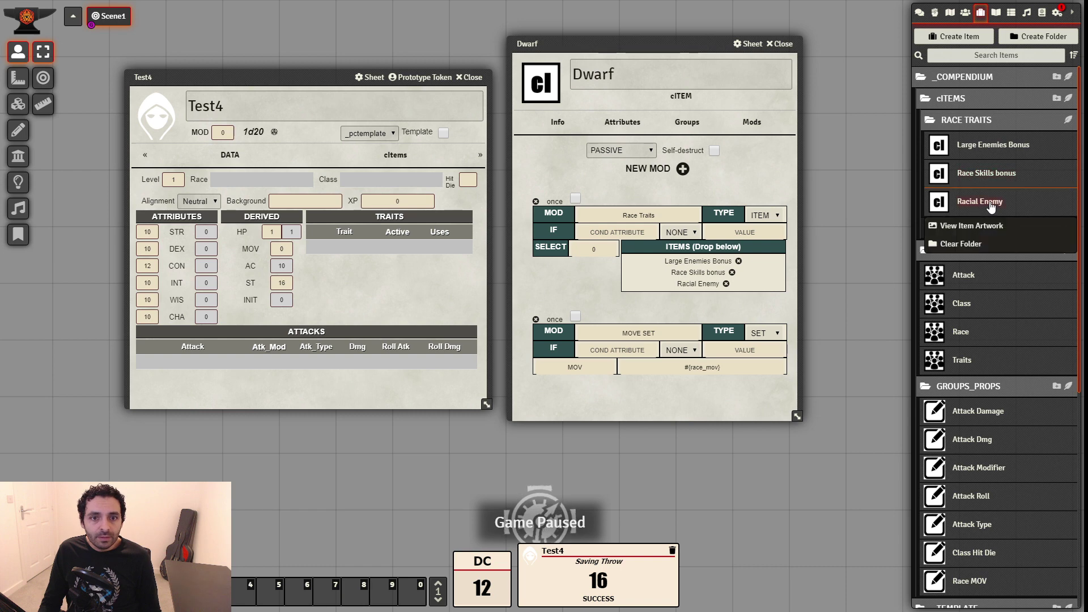
click(956, 280)
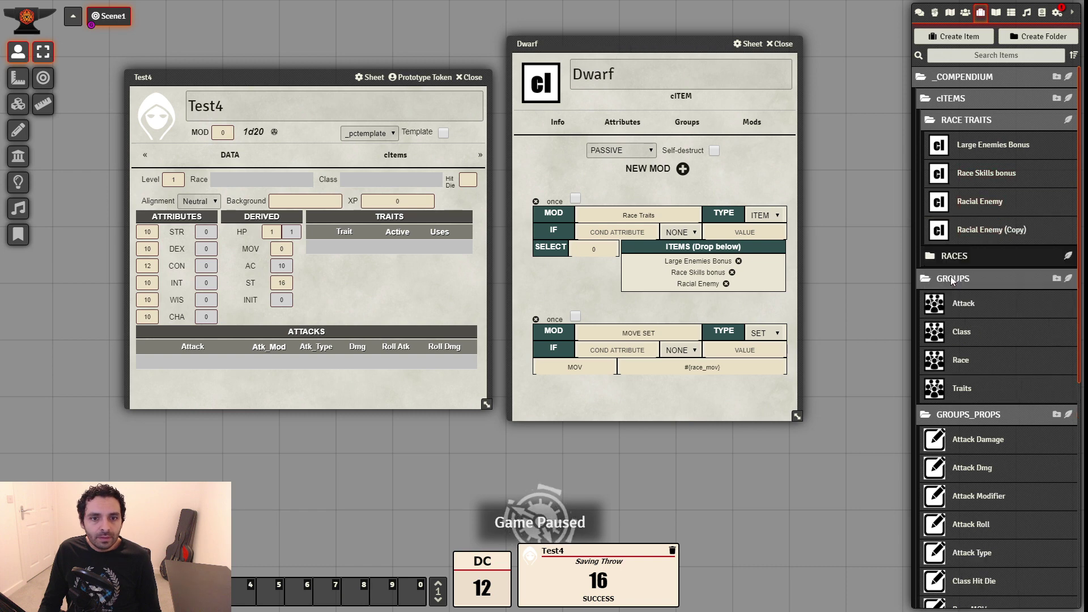
click(970, 239)
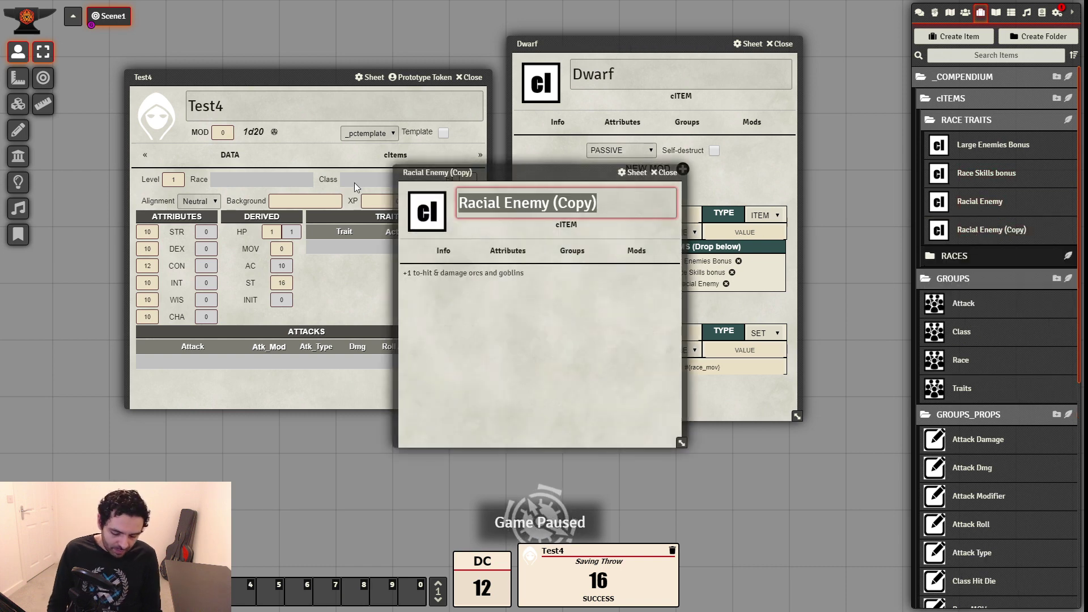
text(Dwarf Saves)
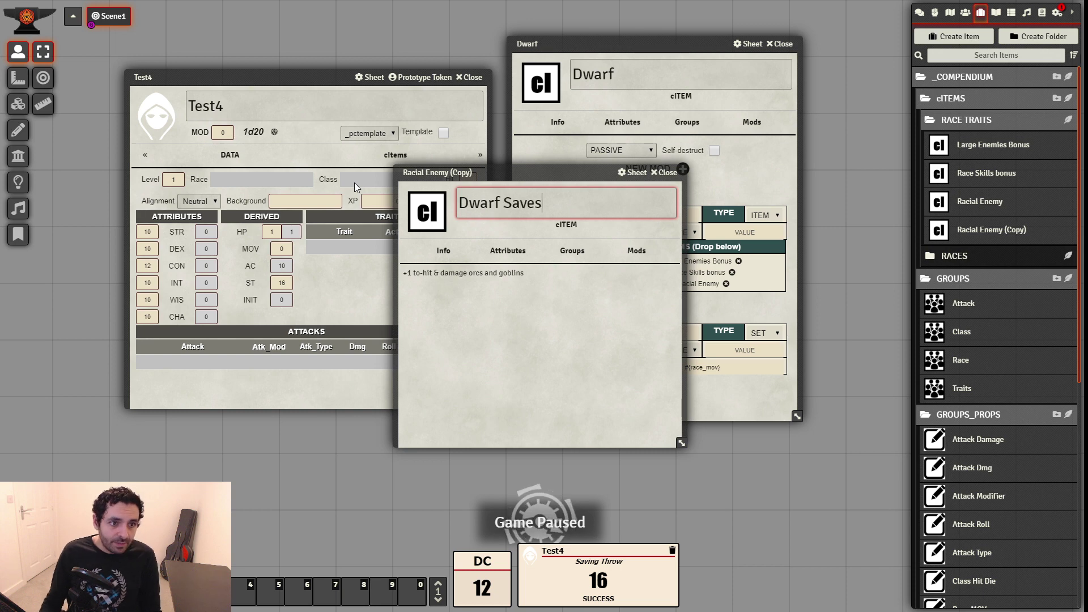
click(508, 335)
Save "+4 save vs. magic & poison" as the Dwarf Saves description and add that cItem to the Dwarf's Race Traits mod
click(665, 276)
drag(541, 297, 199, 288)
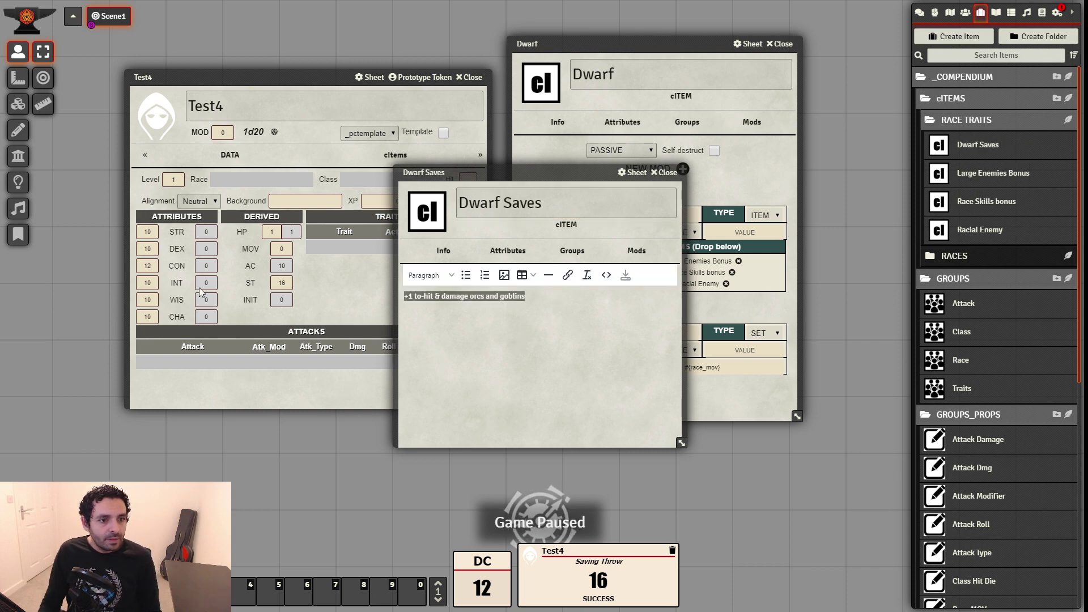
text(+4 save vs. magic & poison)
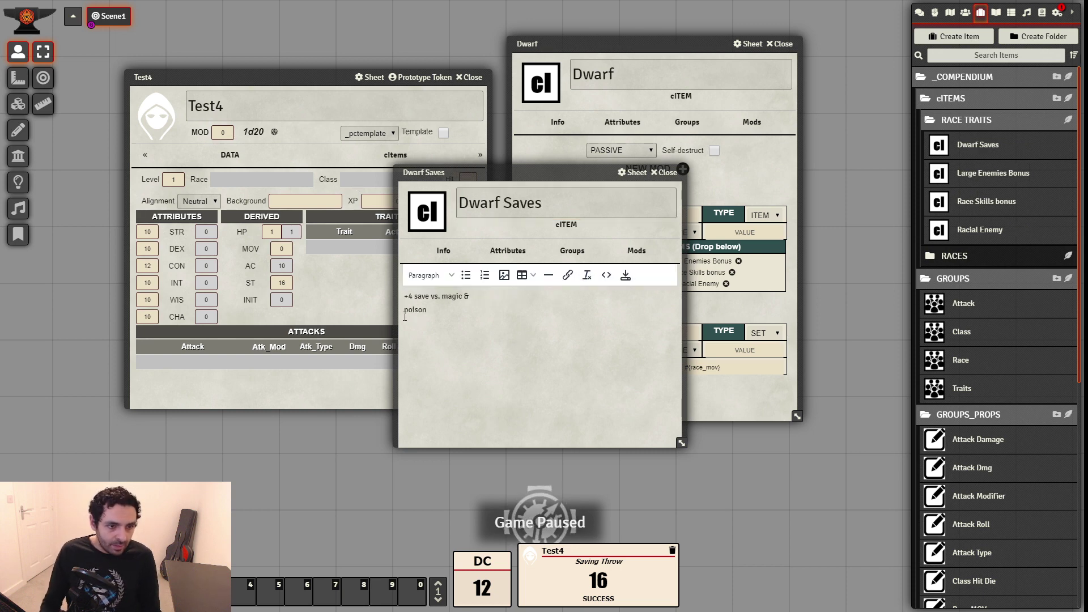
key(BackSpace)
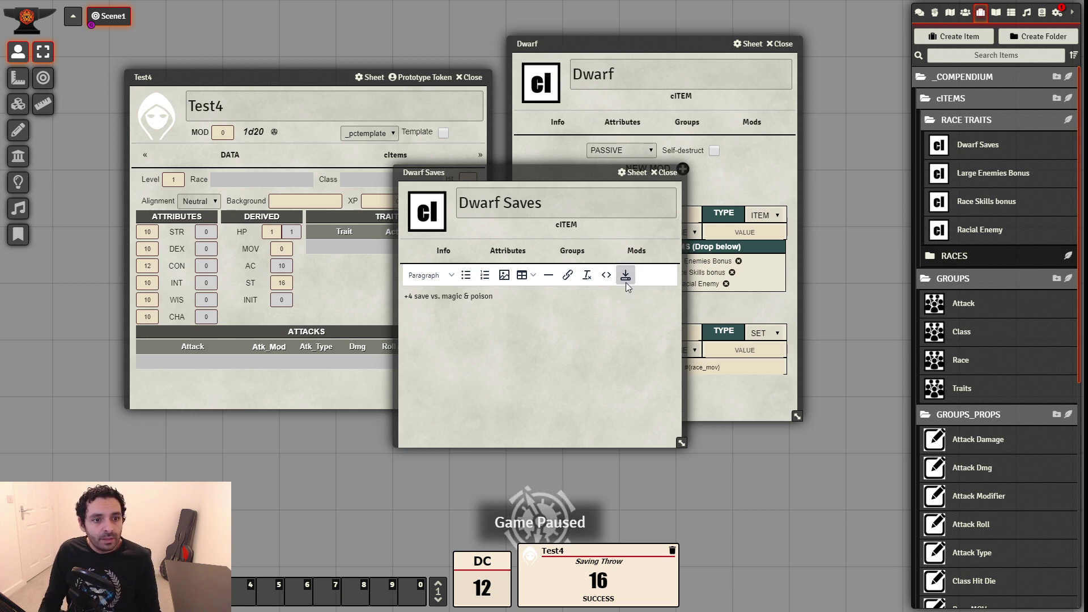
click(626, 280)
click(665, 172)
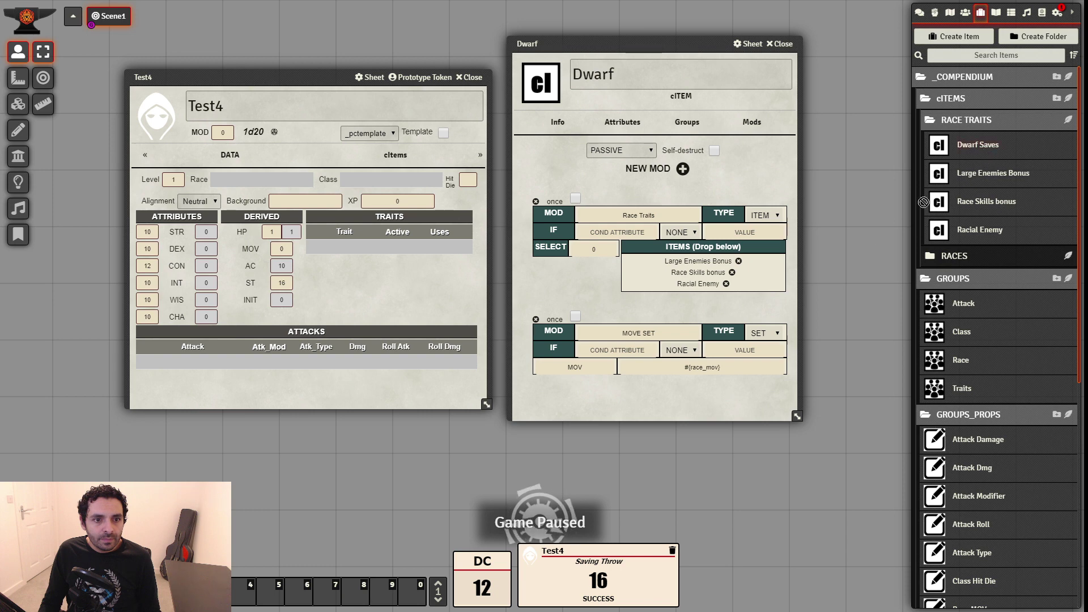
drag(986, 153, 764, 272)
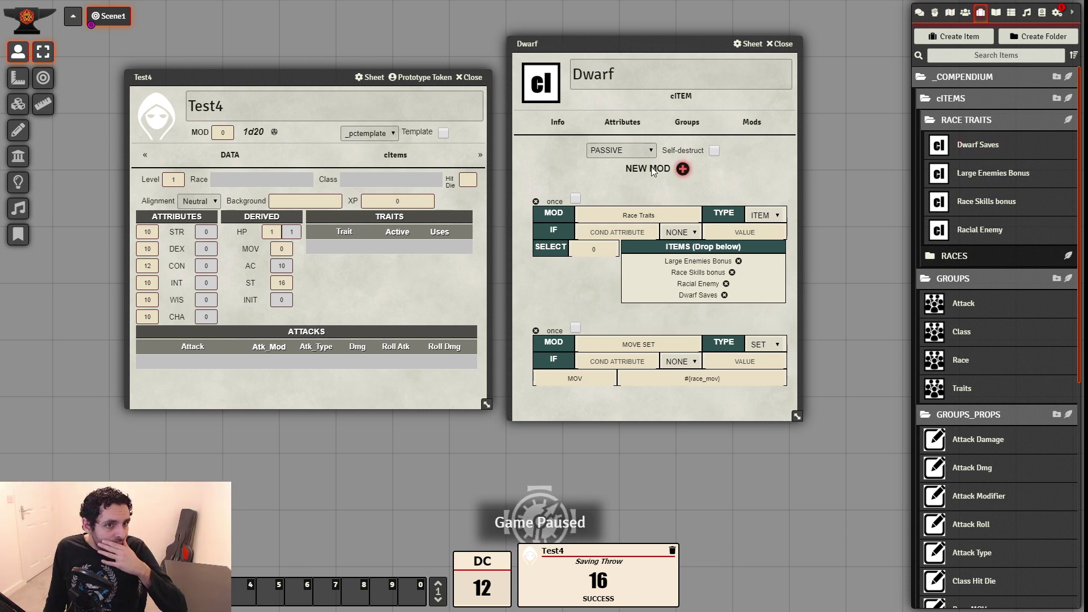
Set the Dwarf cItem's image to race_icon.jpg from the img/06_Icons folder
click(556, 123)
click(552, 103)
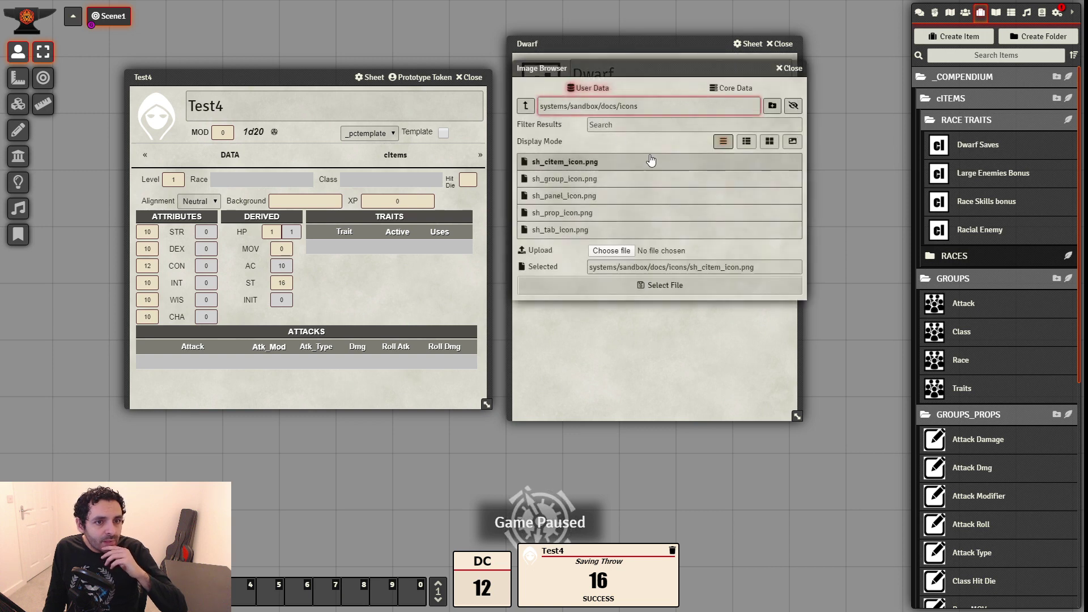
click(526, 107)
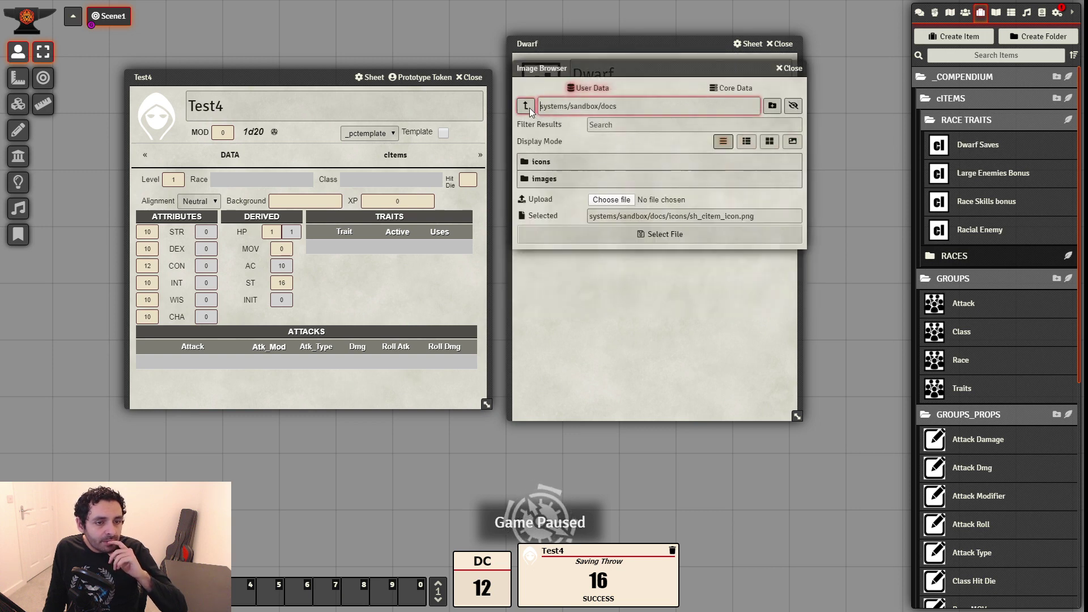
click(526, 106)
click(526, 107)
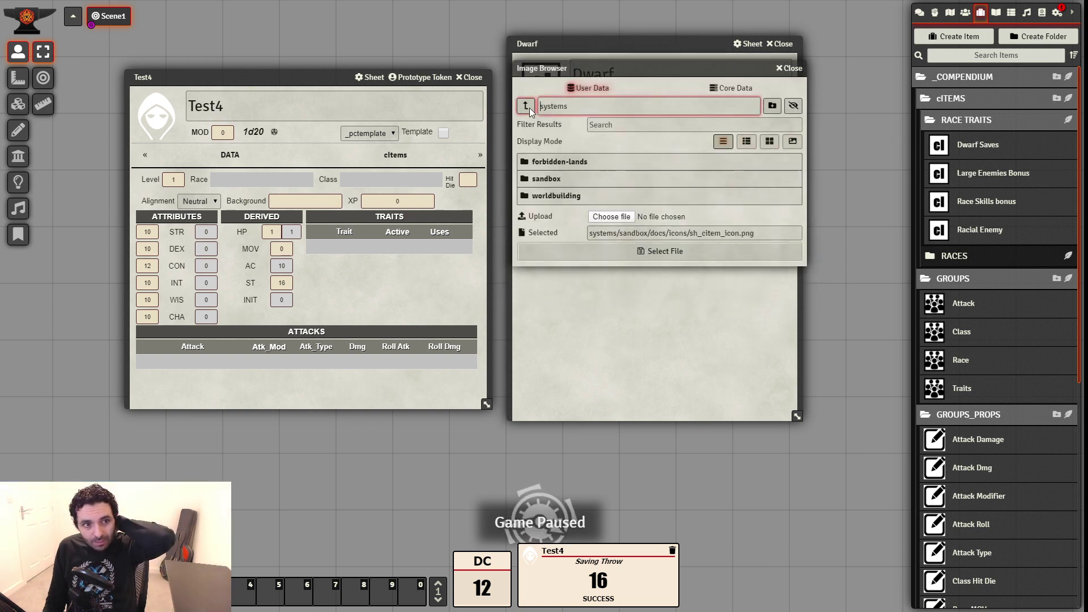
click(526, 106)
click(538, 178)
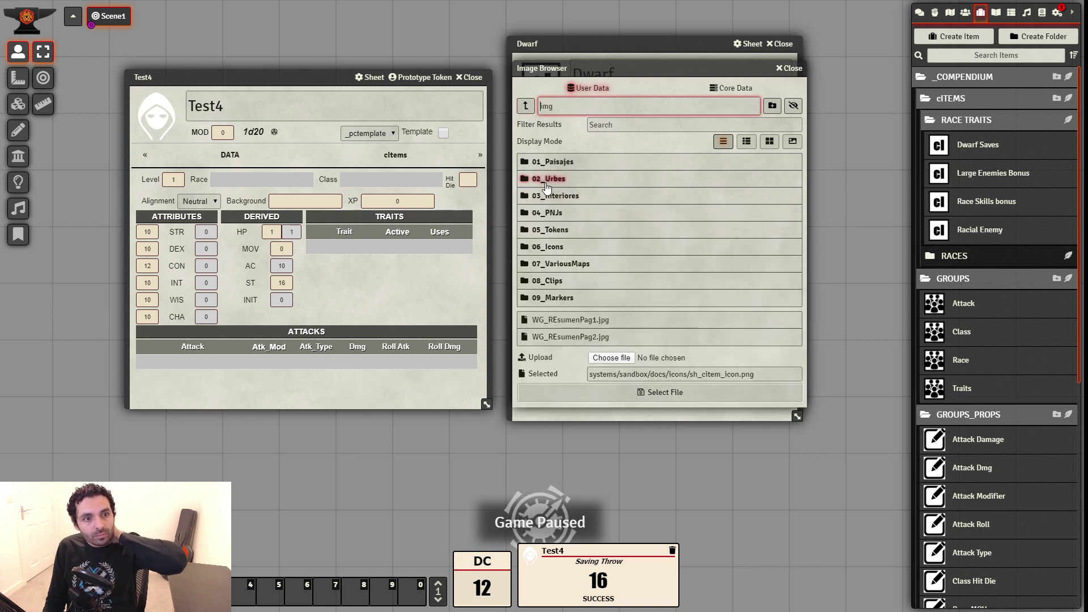
click(539, 247)
click(769, 143)
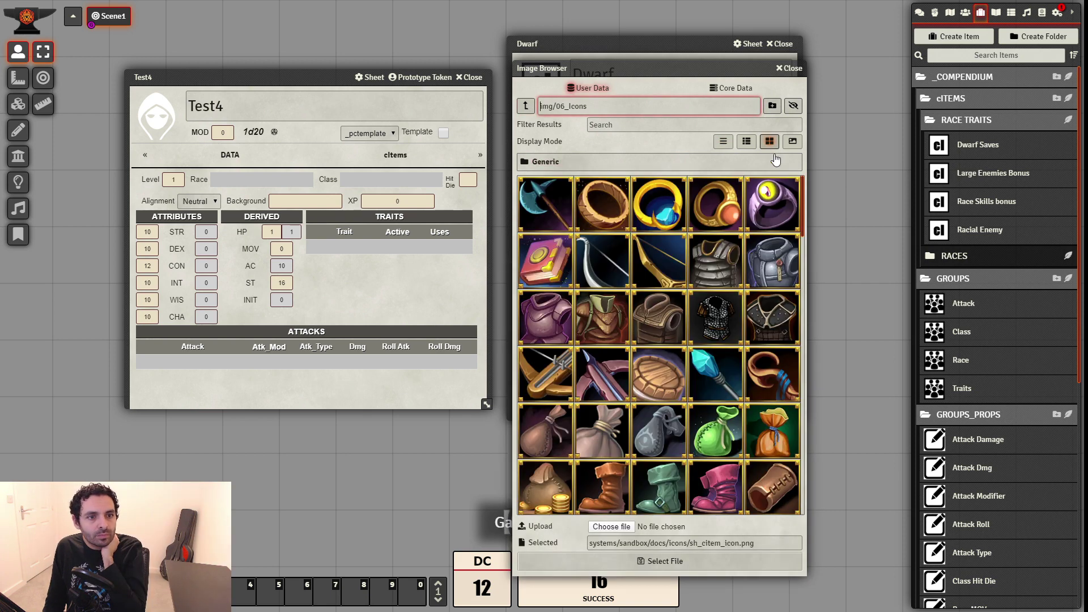
drag(801, 193, 805, 463)
click(769, 324)
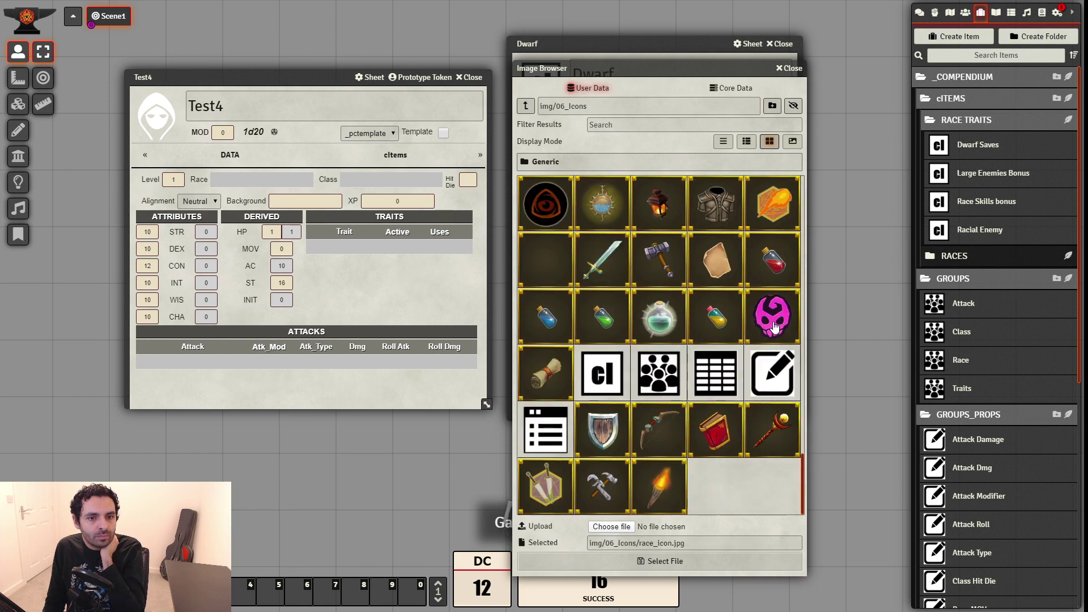
click(663, 558)
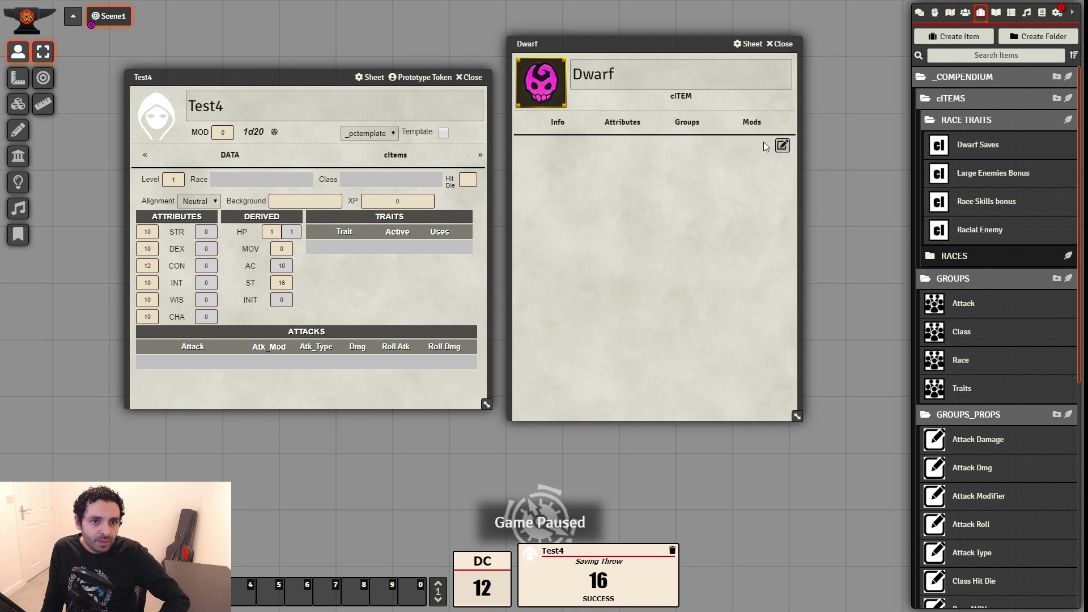
Save the rulebook's Dwarf text, from Classes to Level Gain Factor Adjustment, as the Dwarf's description, joining its broken lines into one paragraph
click(782, 146)
text(Dwarf - Classes: Fighter, Thief. Bonuses: -4 [+4] to AC vs. large enemies, +1 Find & Remove Traps & Open Lock, +1 to-hit & damage orcs and goblins, +4 save vs. magic & poison. Level Gain Factor Adjustment: +1.)
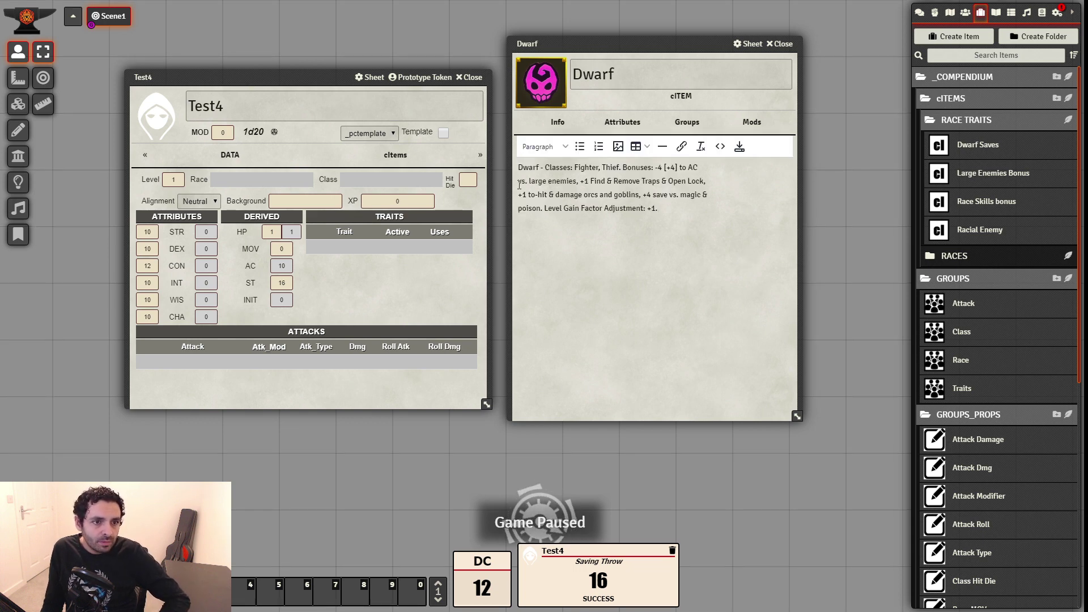
click(519, 186)
key(BackSpace)
key(End)
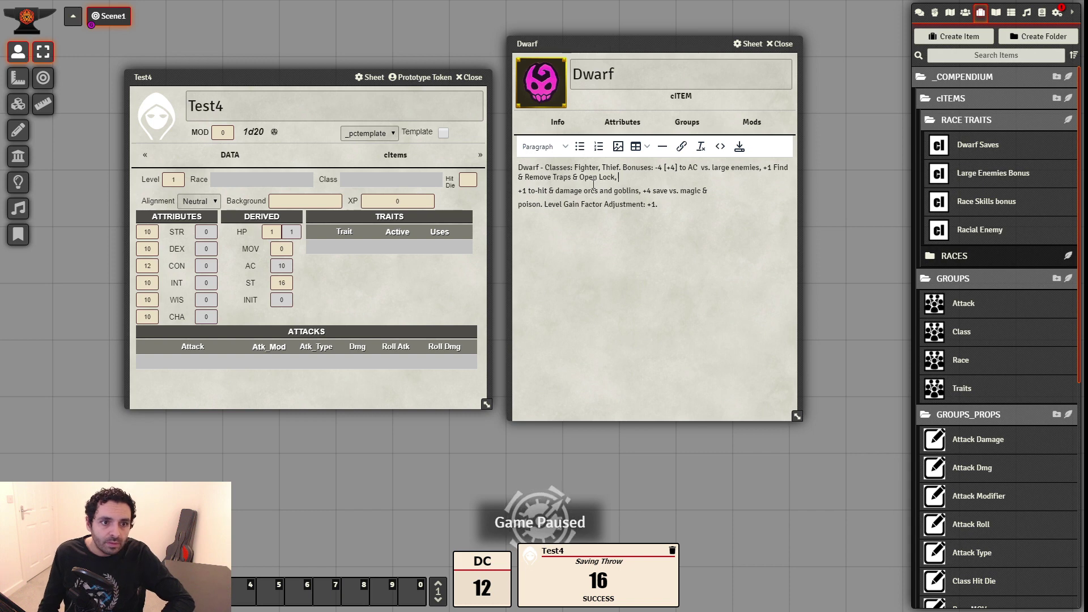
key(Delete)
key(Down)
key(Delete)
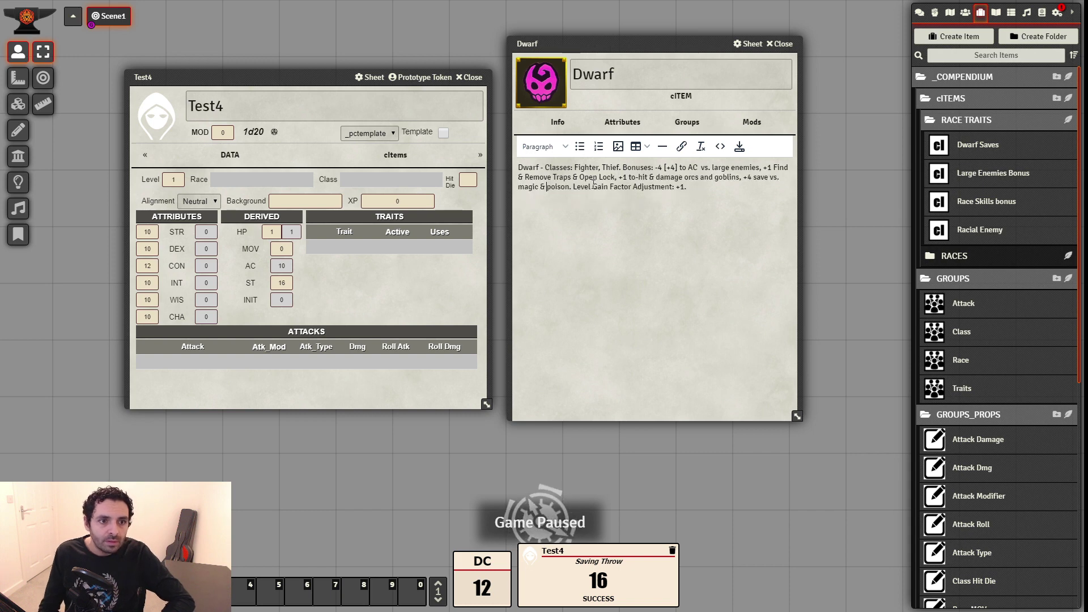
click(739, 146)
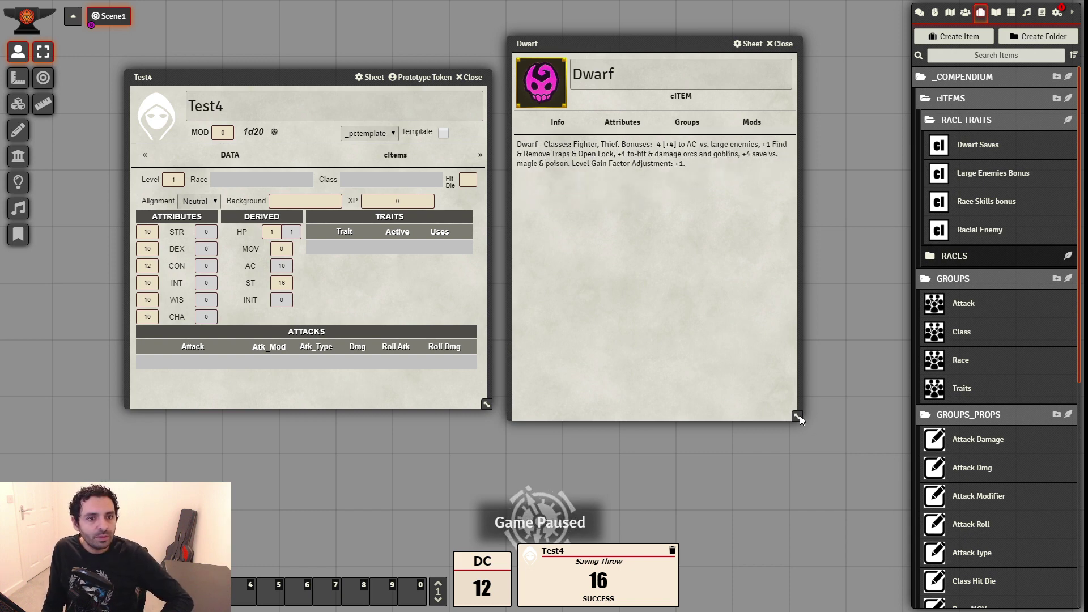
Close the Dwarf sheet and add the Dwarf cItem from the RACES folder to the Test4 character
drag(675, 45, 710, 85)
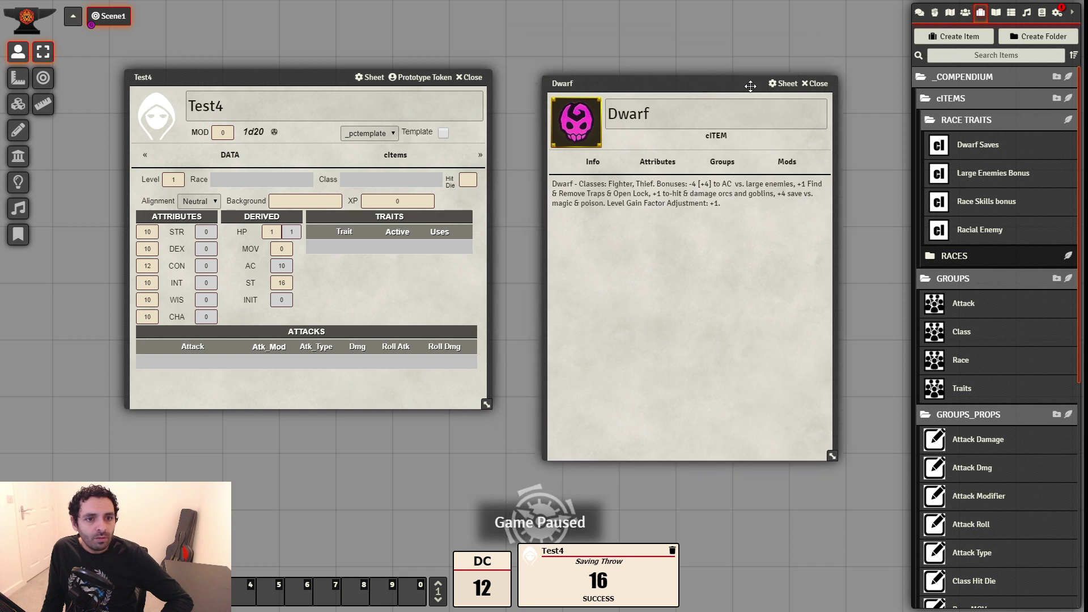
click(818, 84)
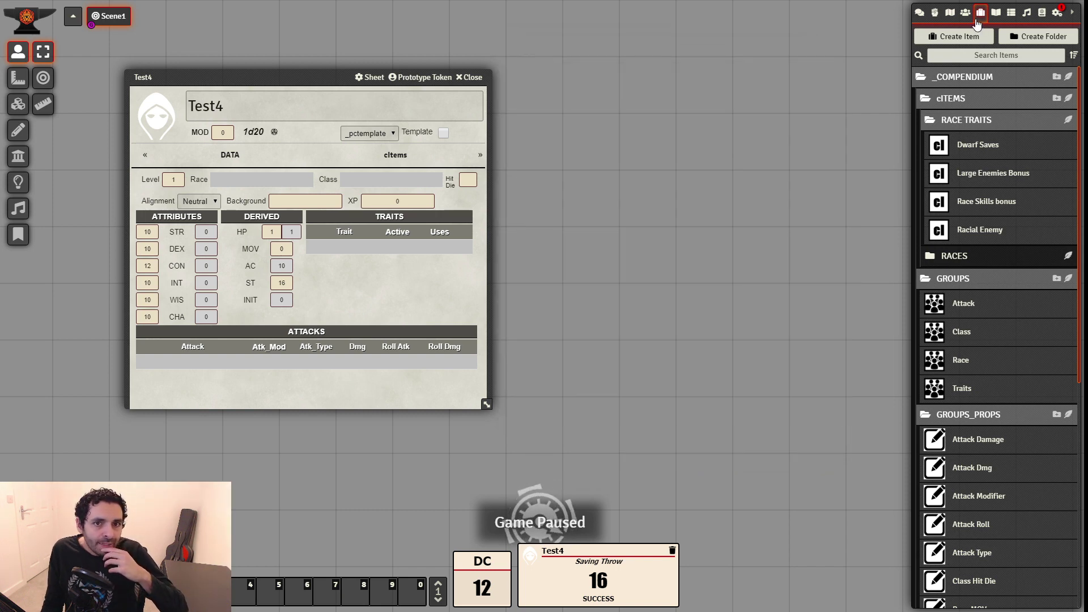
click(965, 12)
click(992, 14)
click(981, 14)
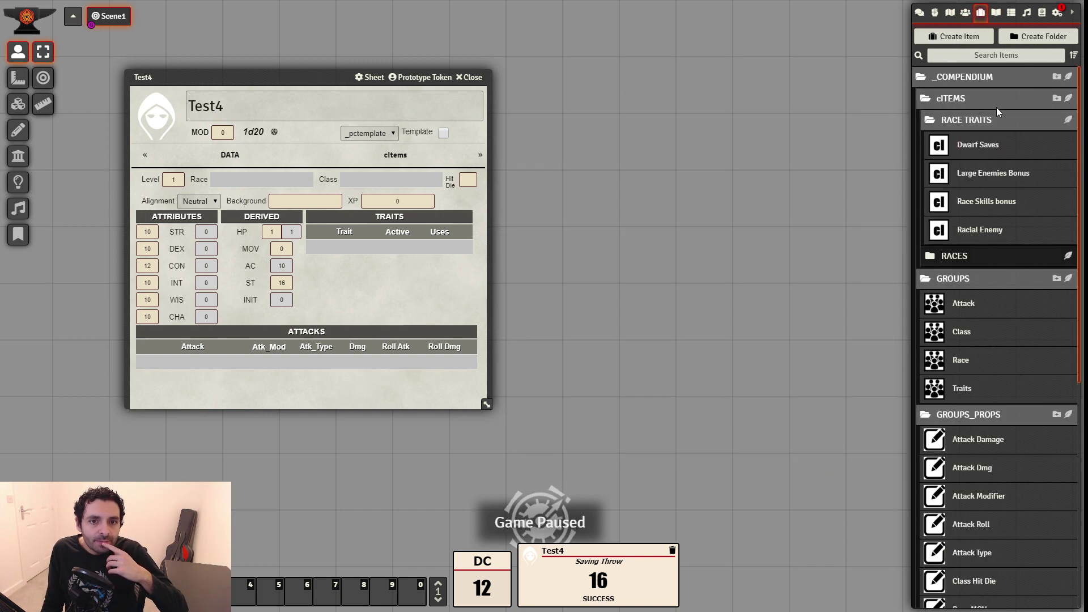
scroll(991, 296, down, 5)
scroll(963, 215, up, 5)
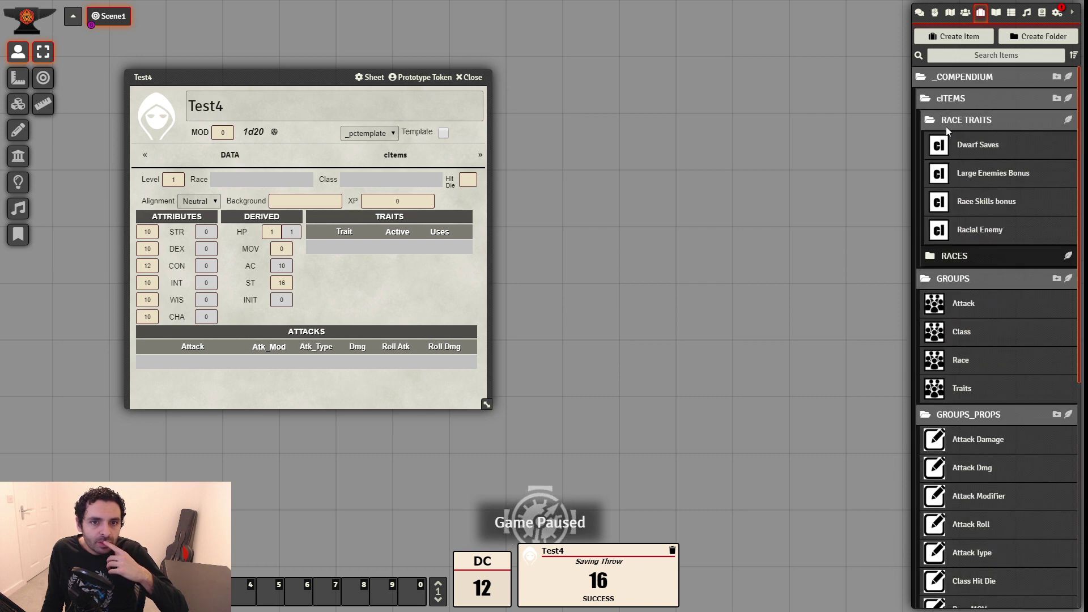
click(968, 254)
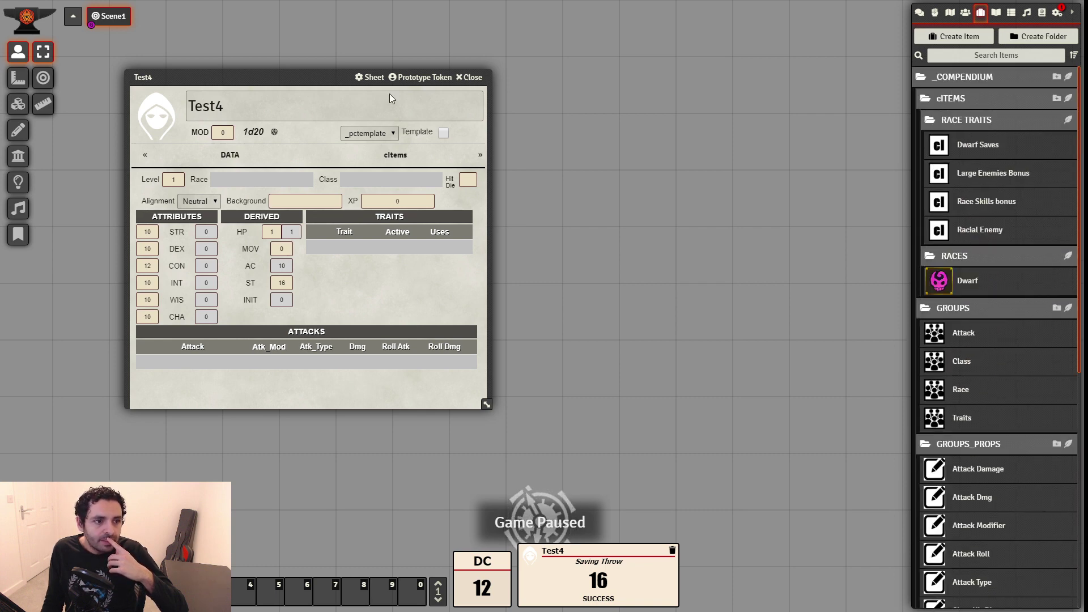
drag(243, 79, 354, 84)
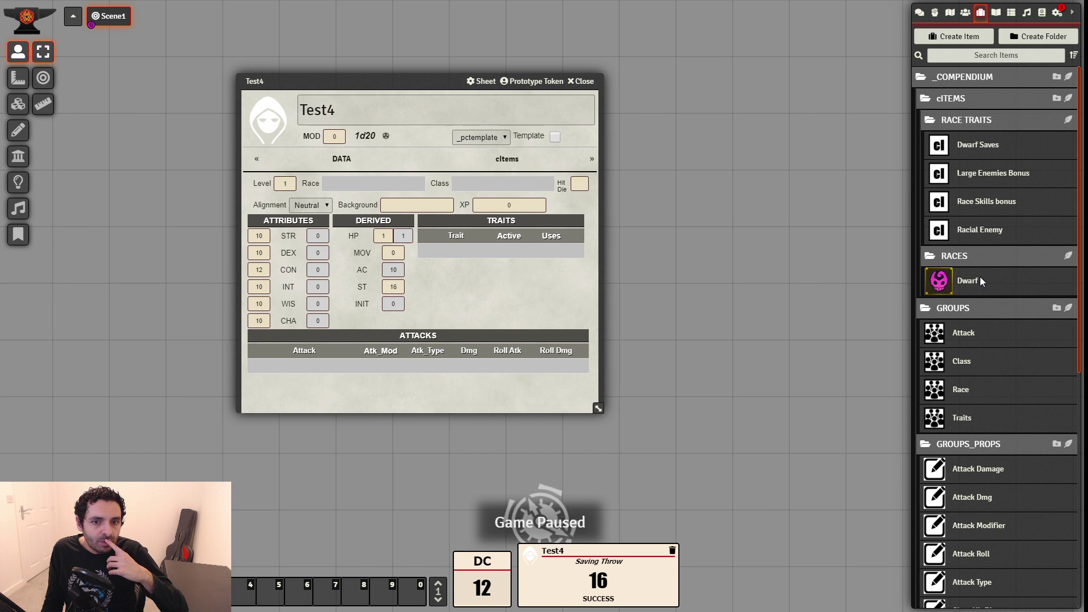
drag(982, 281, 480, 273)
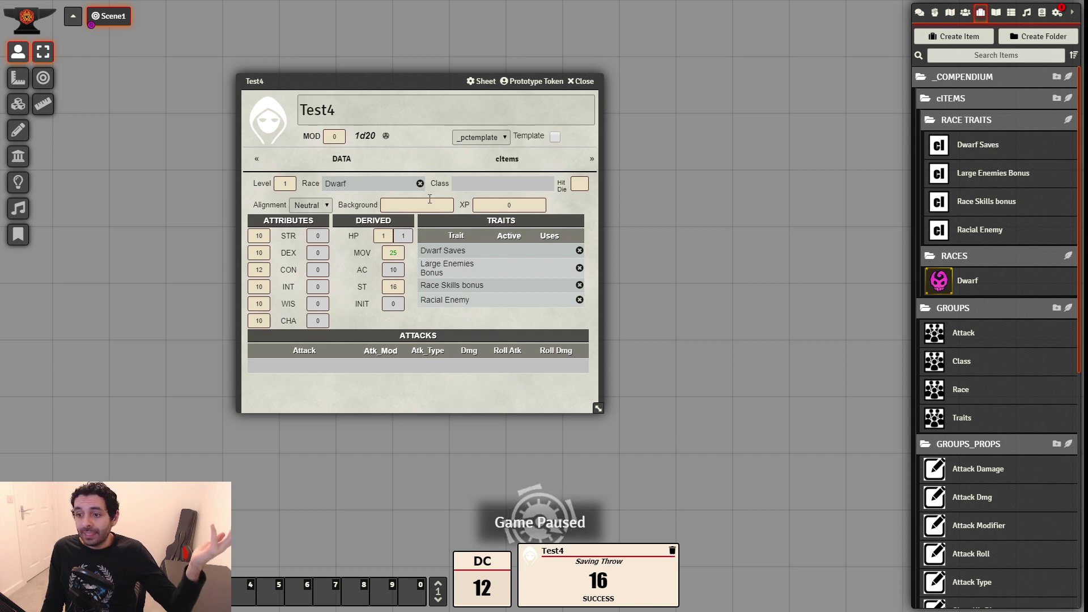
Examine the Cleric class table and abilities in the OSR journal entry beside the Test4 sheet, and close the entry
drag(408, 79, 279, 79)
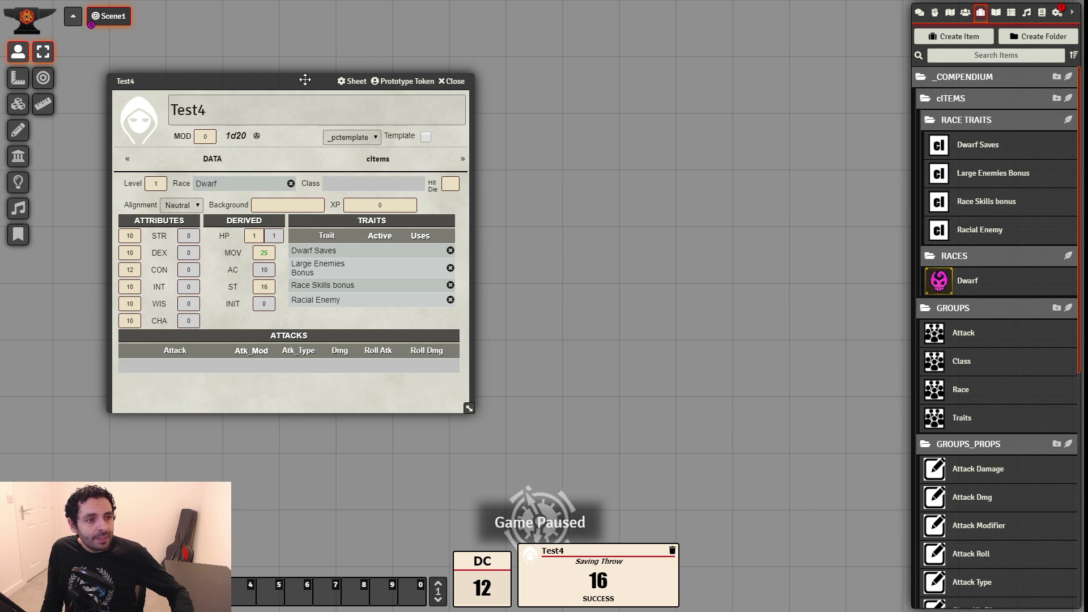
drag(299, 79, 294, 71)
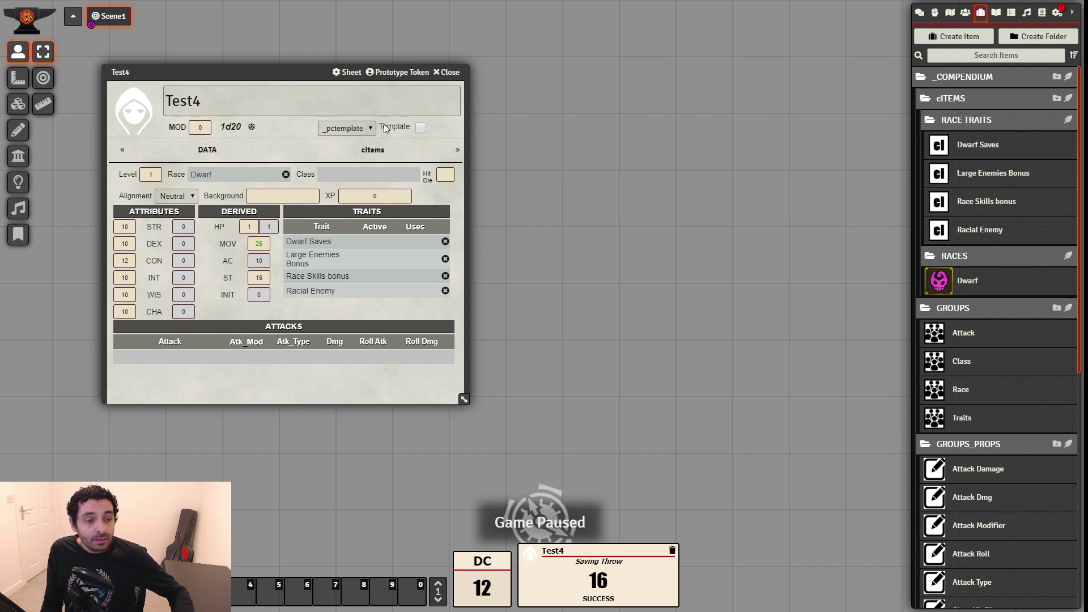
click(995, 12)
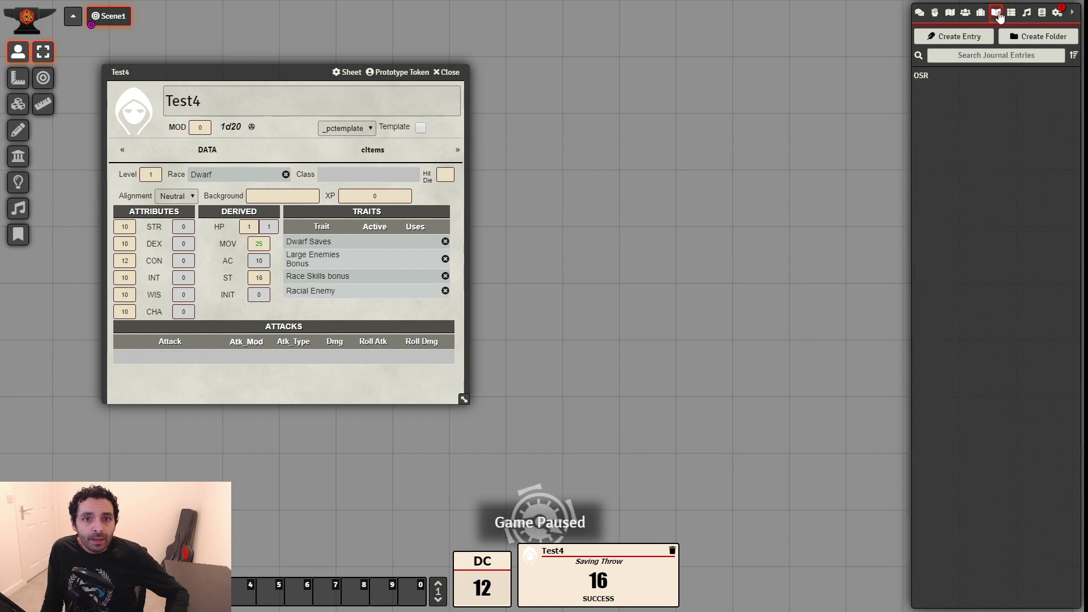
click(920, 76)
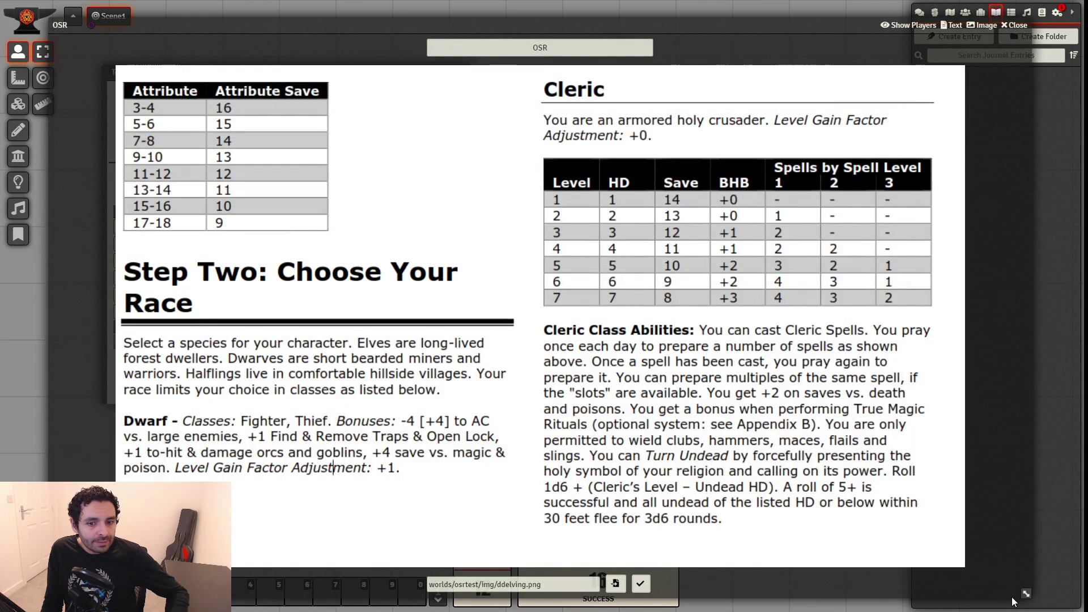
drag(1014, 587, 696, 459)
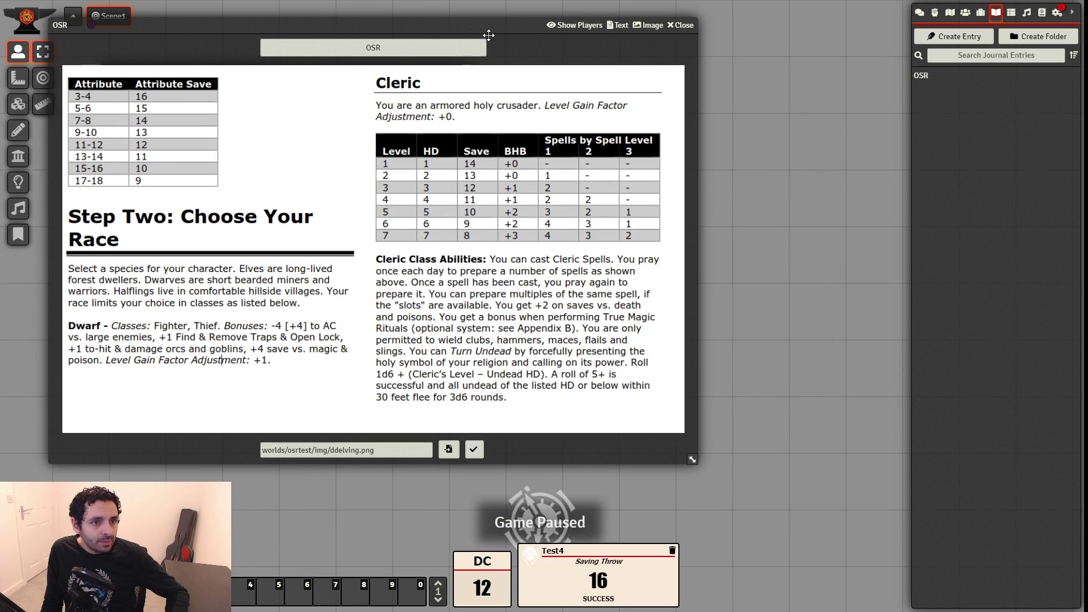
drag(471, 27, 626, 73)
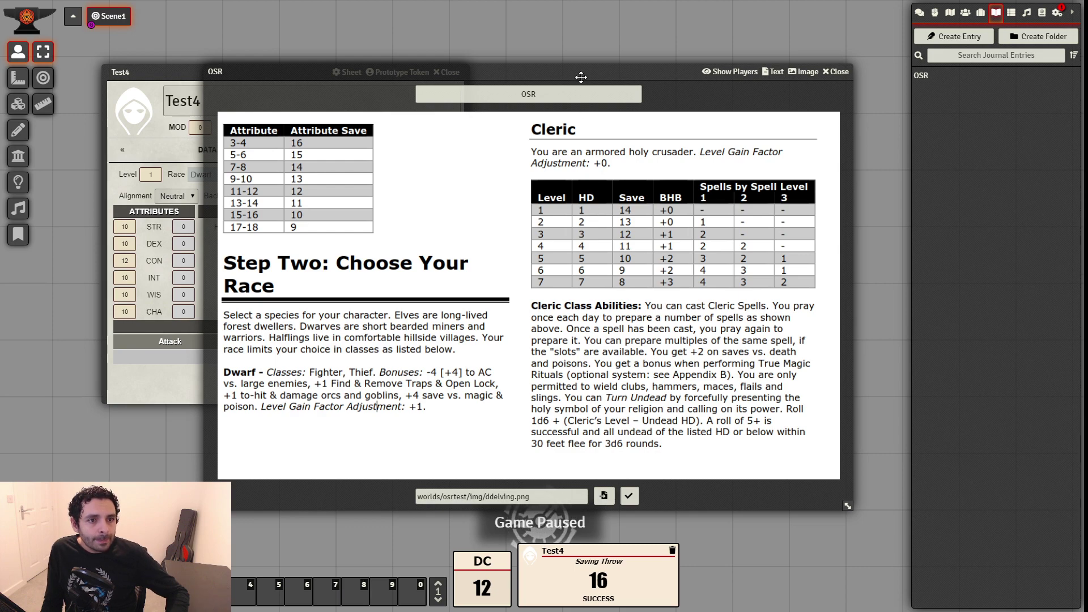
drag(579, 74, 713, 107)
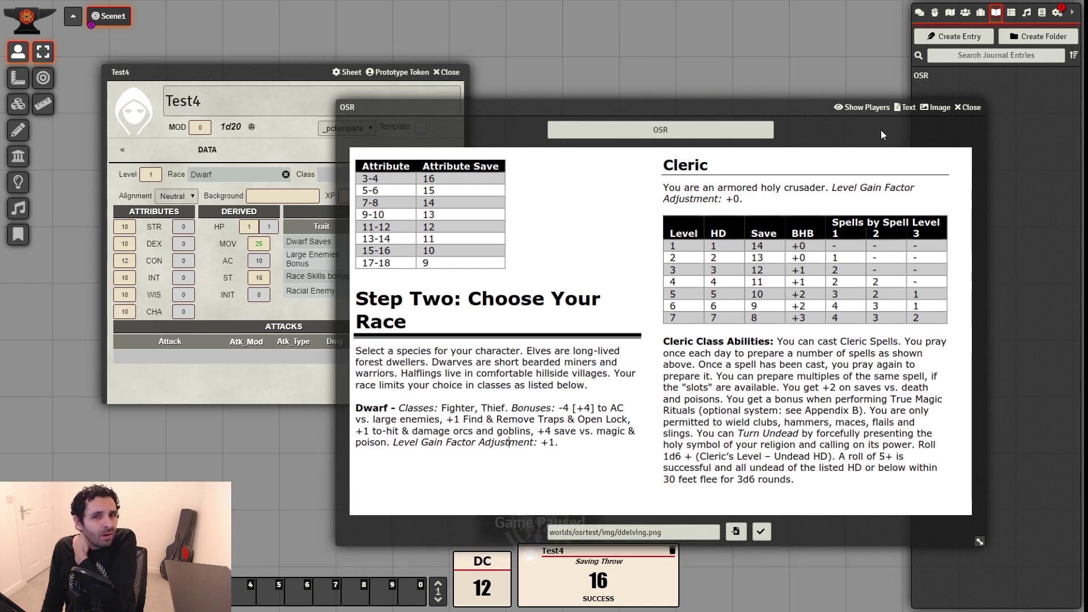
click(969, 108)
click(447, 175)
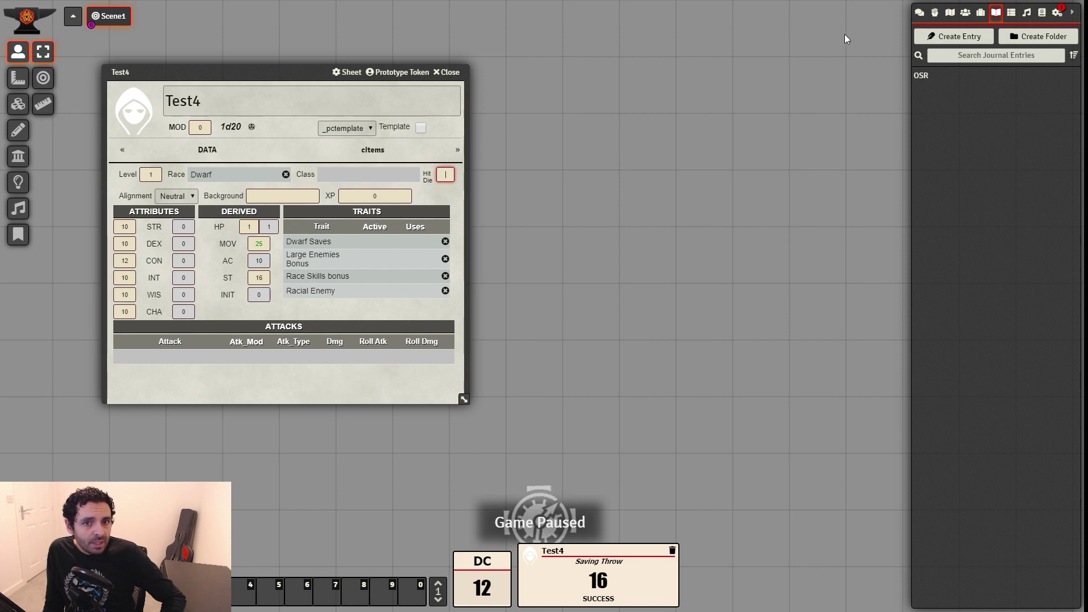
click(753, 188)
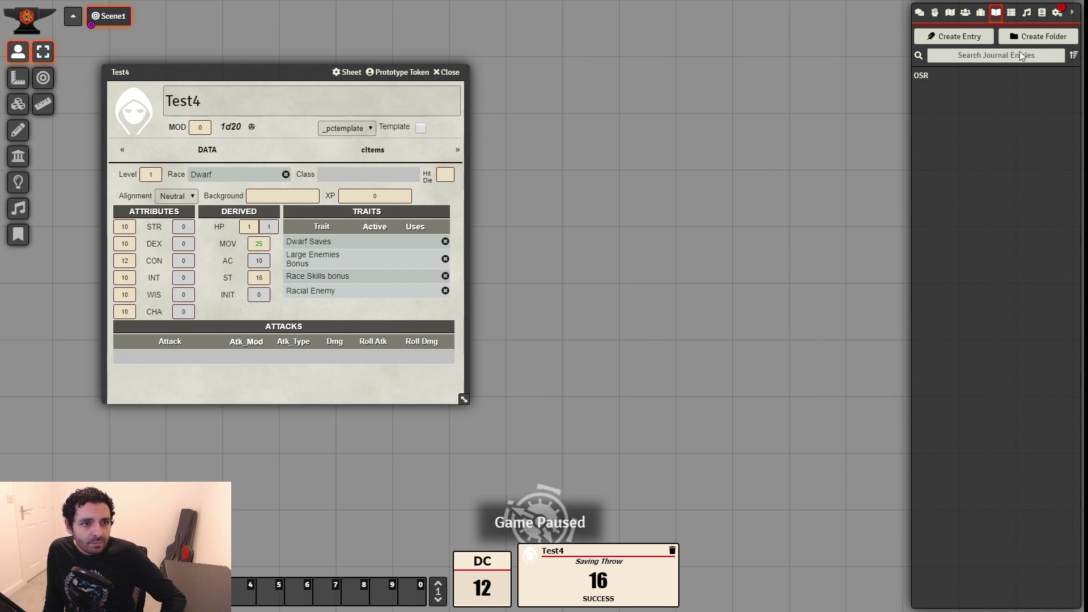
Remove the Hit Die property from the Info Panel, set the panel's columns to 5, and close it
click(982, 13)
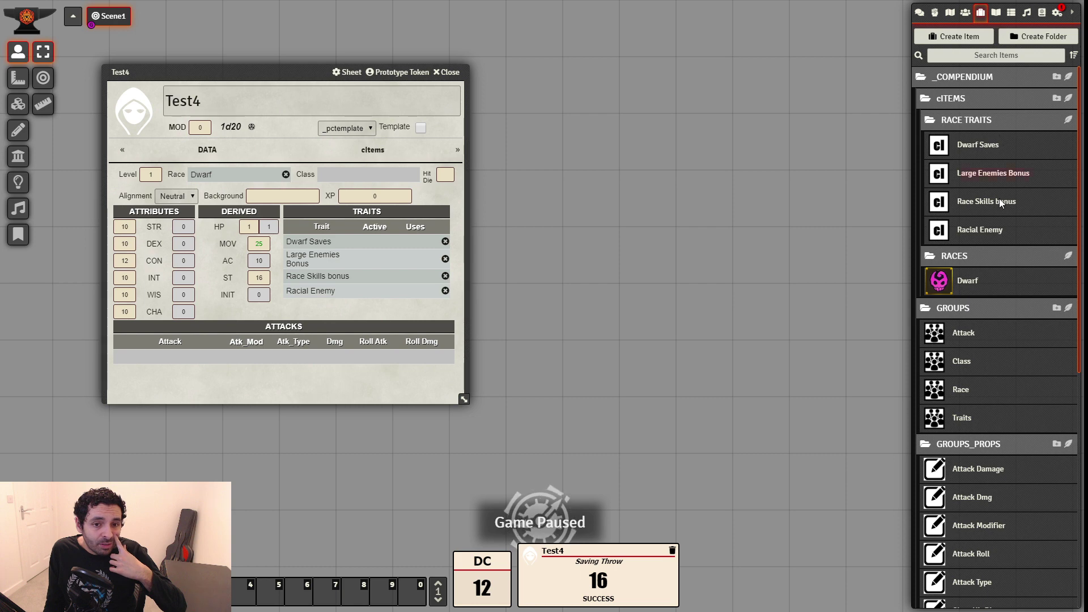
scroll(971, 369, down, 7)
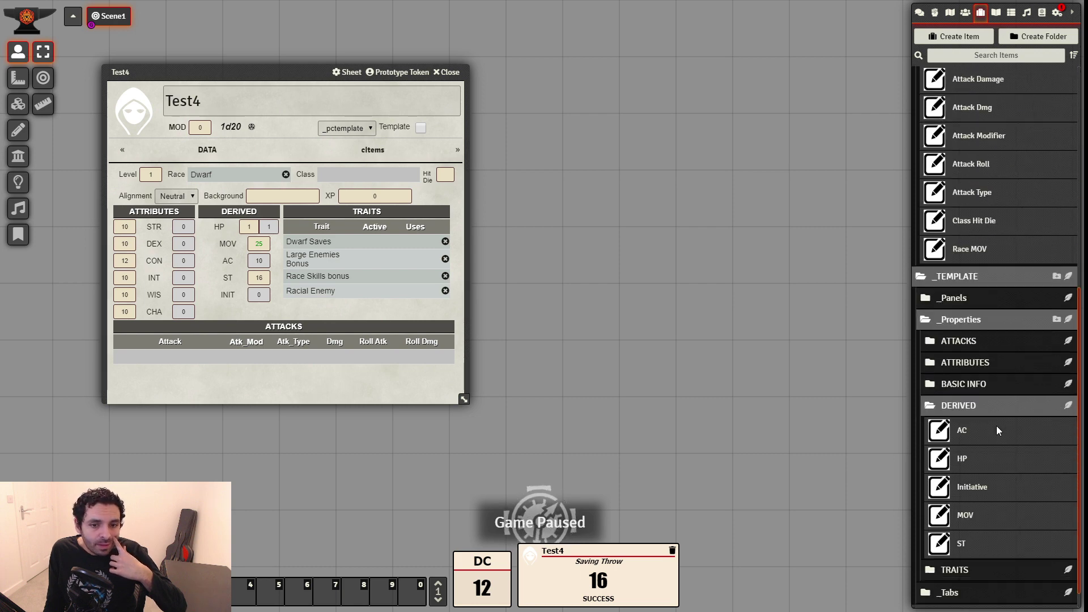
click(977, 338)
scroll(983, 362, down, 4)
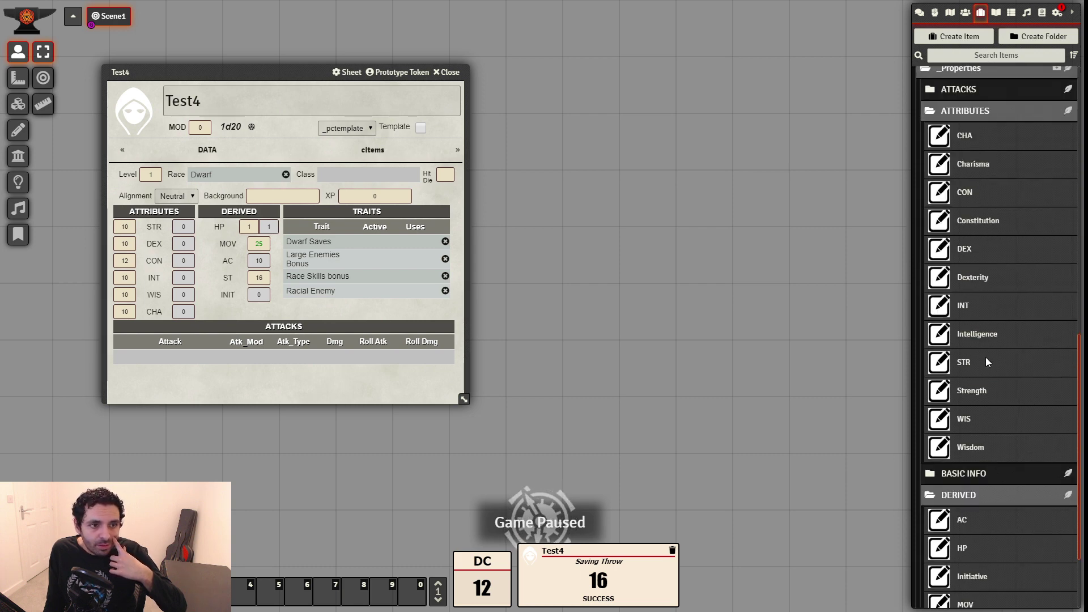
click(976, 113)
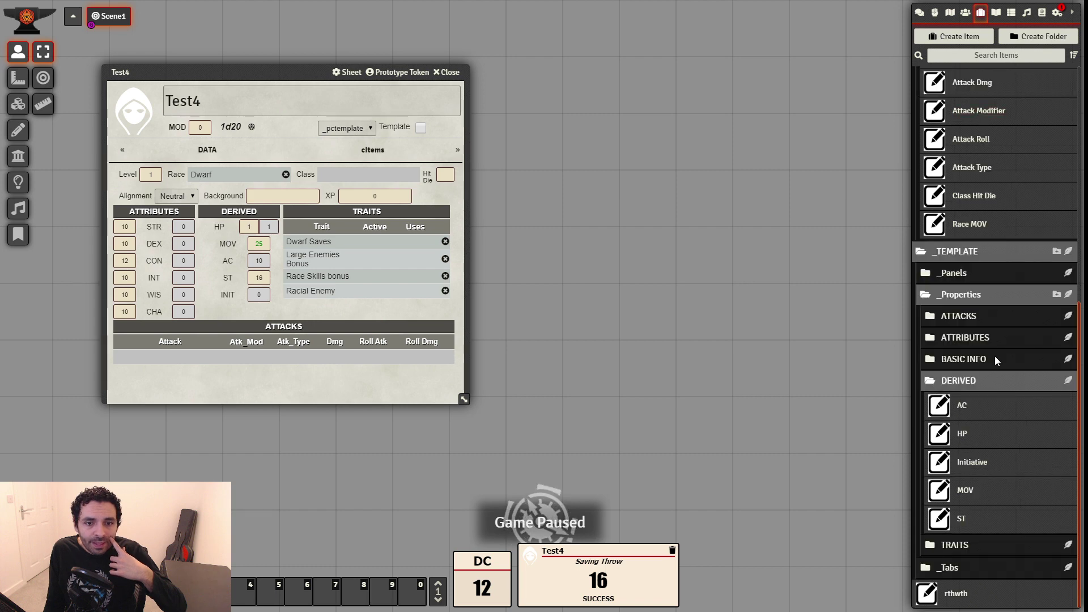
click(978, 275)
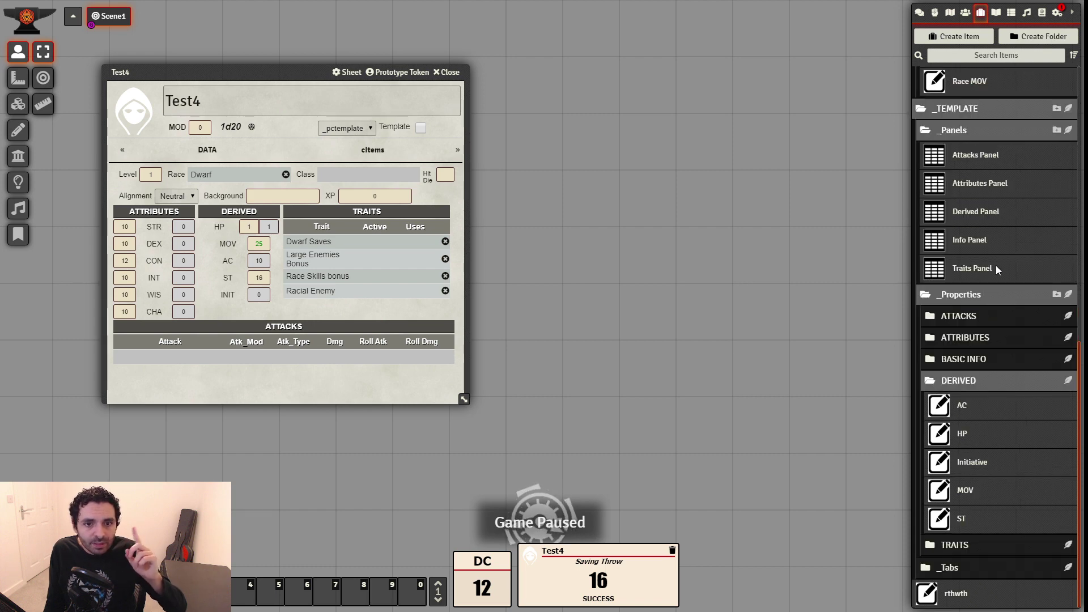
click(970, 241)
drag(598, 173, 732, 119)
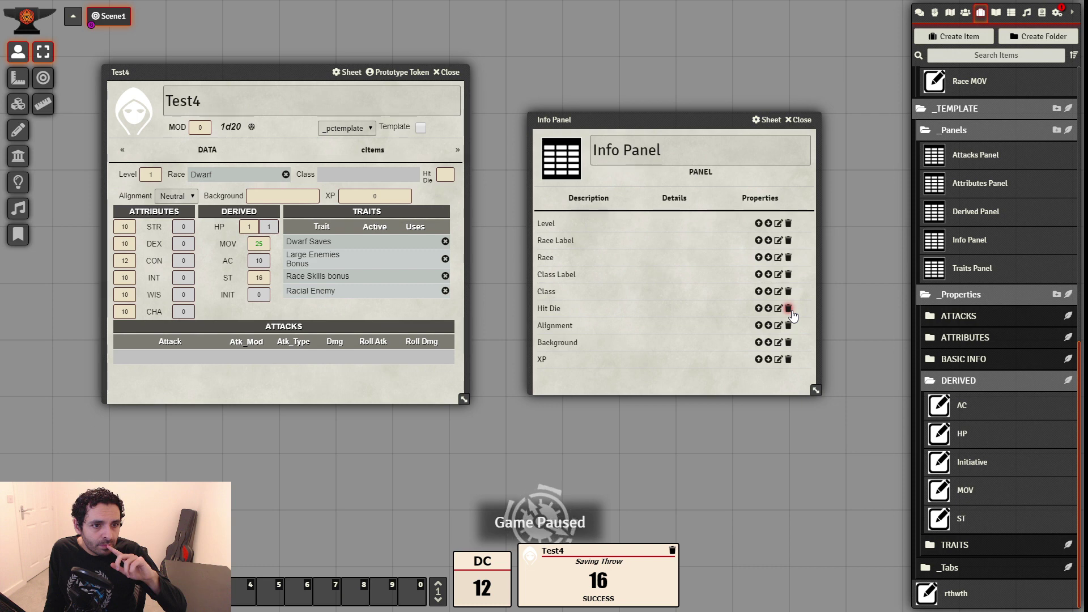
click(675, 198)
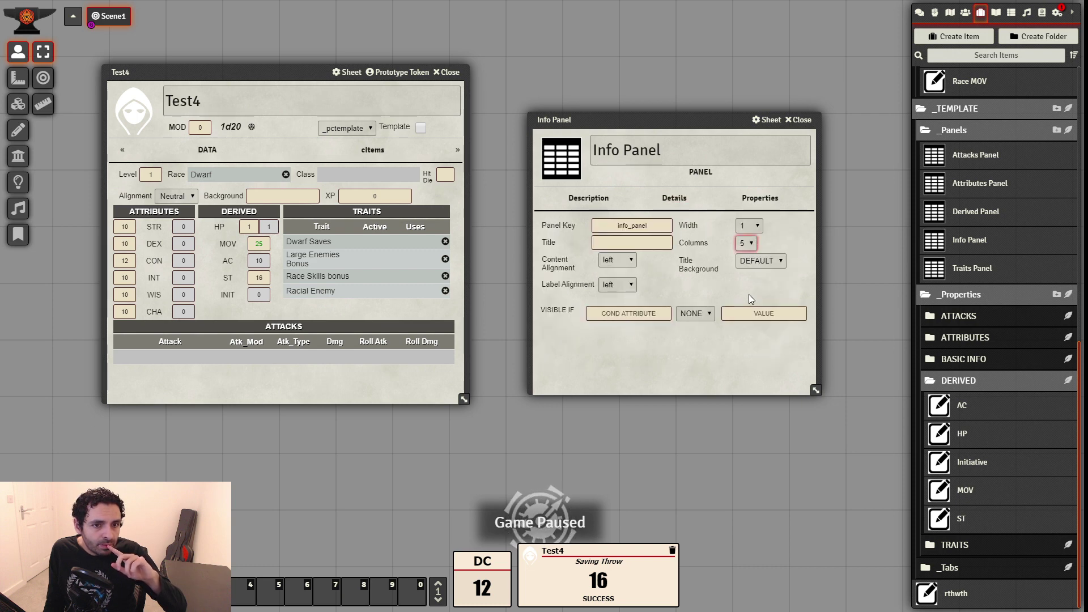
click(801, 120)
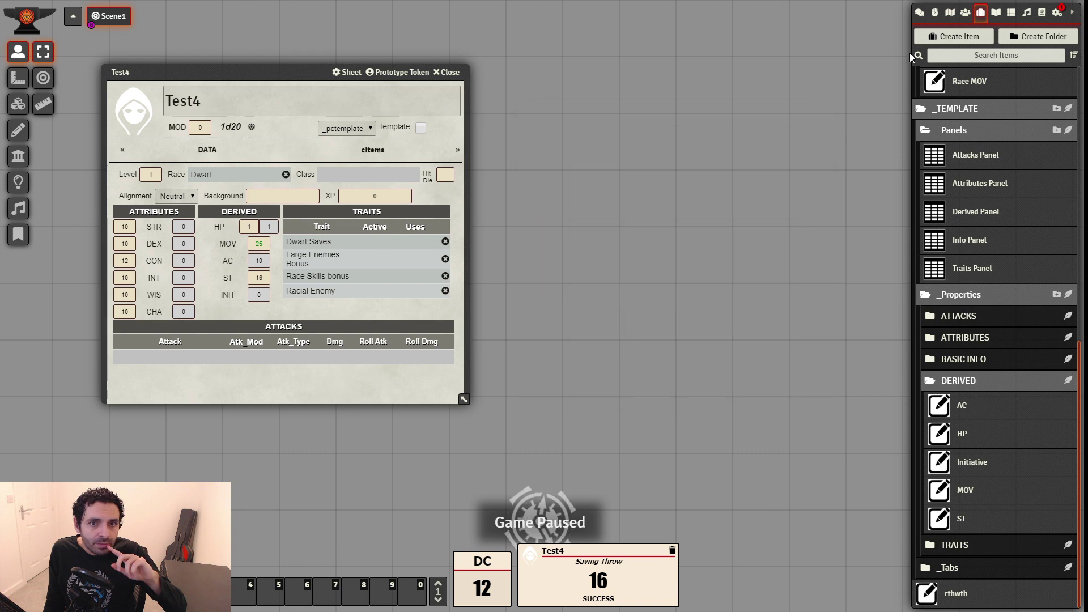
Rebuild the _pctemplate sheet, then reopen the Test4 character and place its sheet clear of the canvas centre
click(968, 15)
click(958, 83)
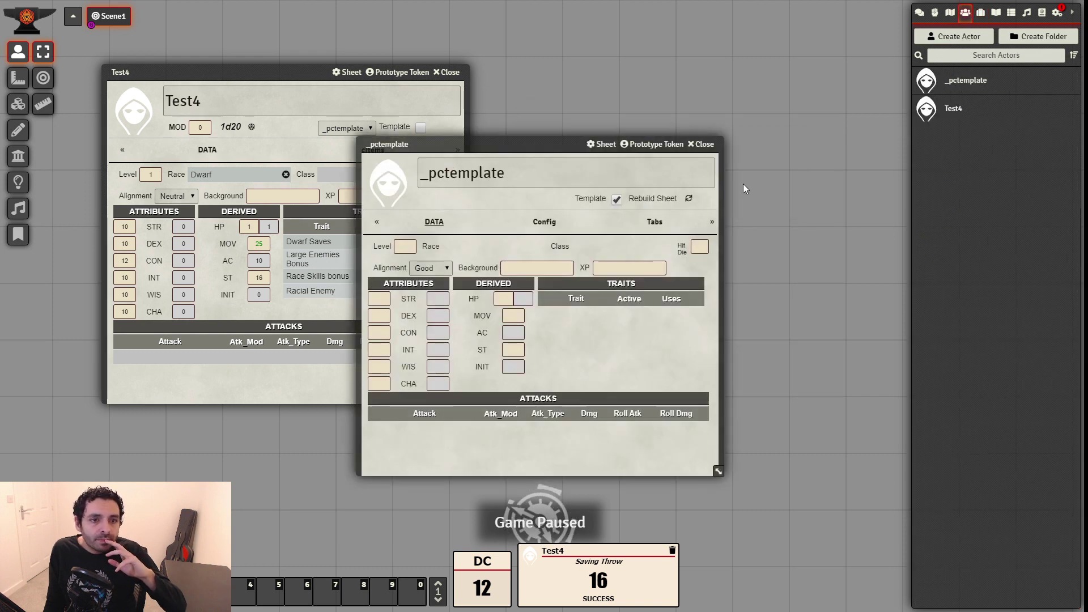
click(680, 199)
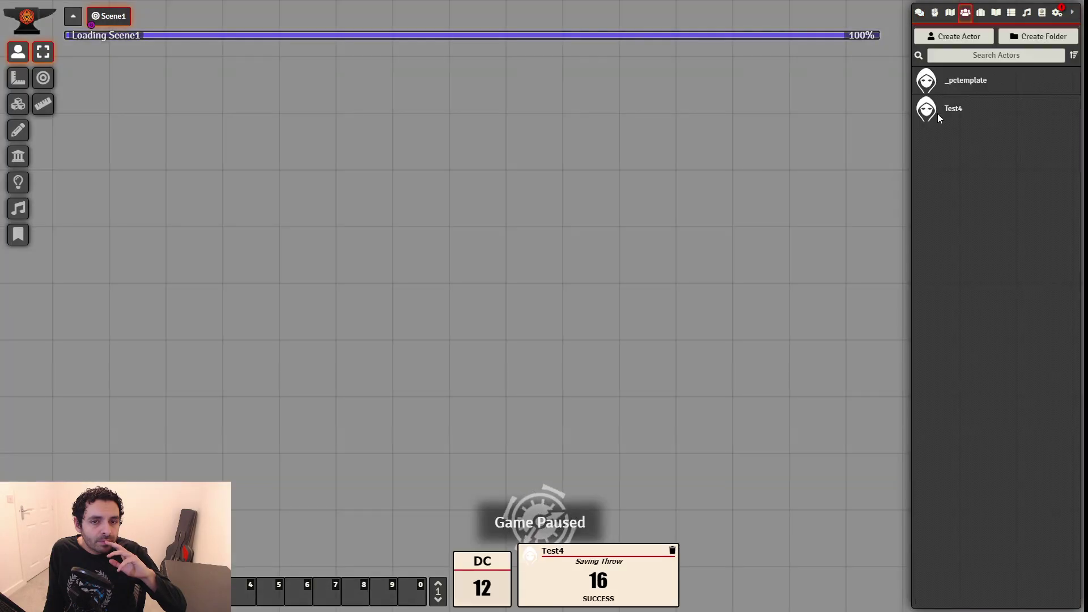
click(943, 112)
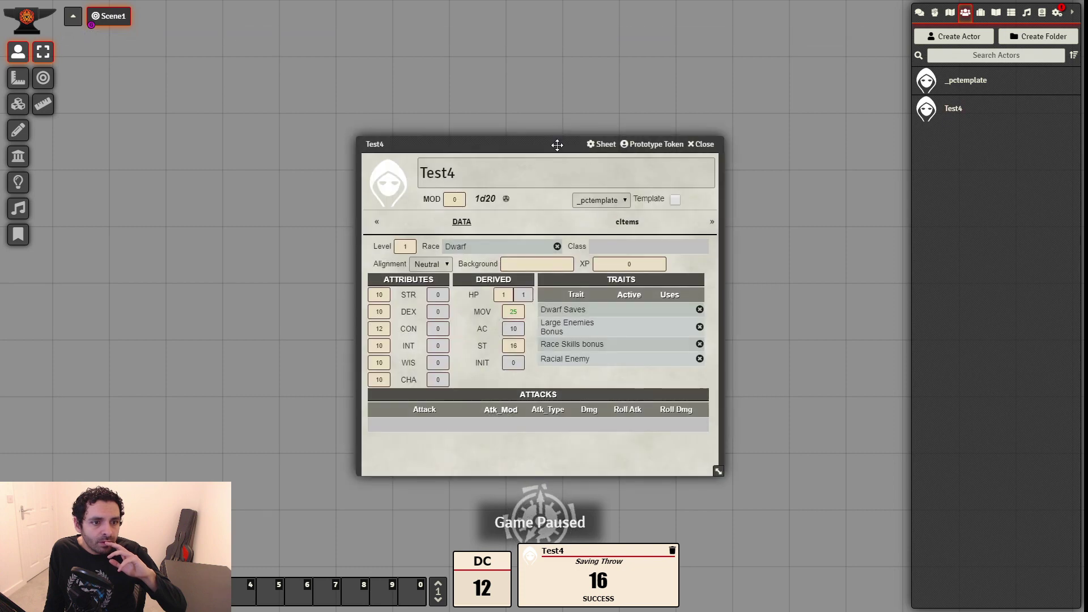
drag(557, 145, 489, 122)
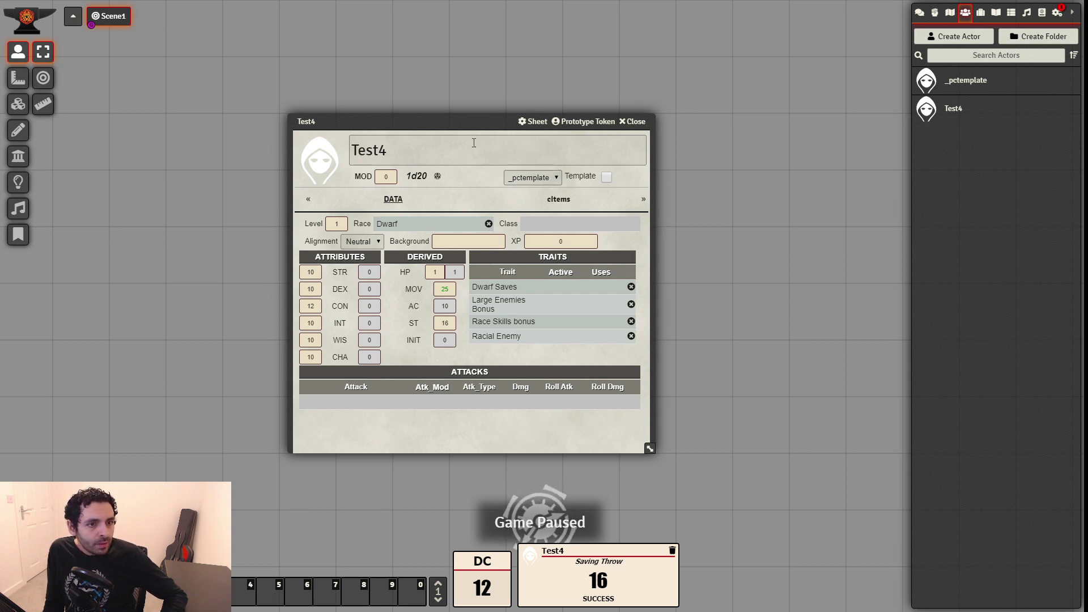
drag(457, 118, 293, 61)
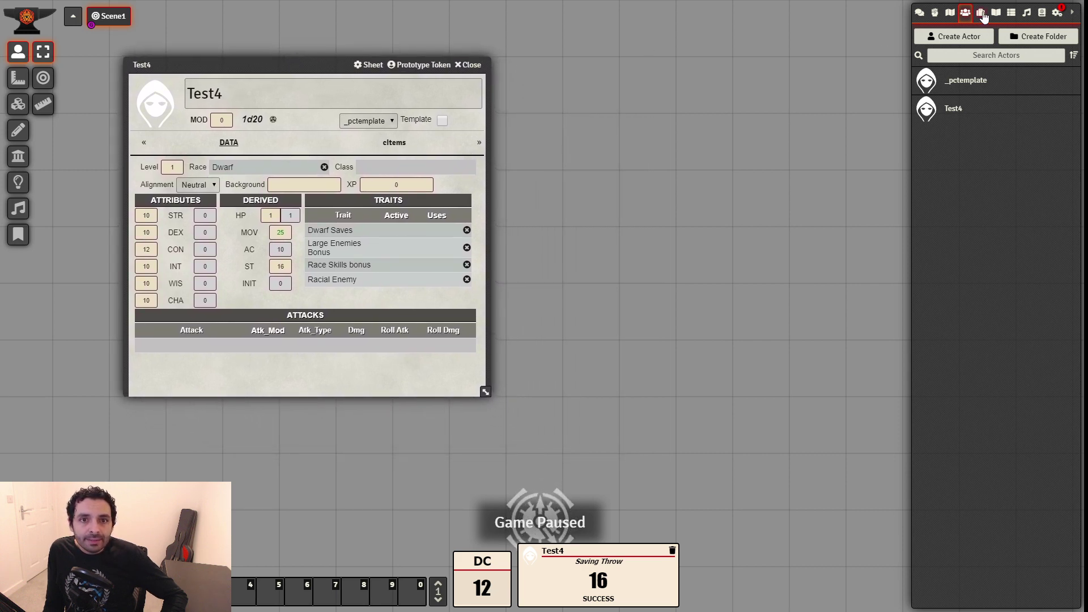
Create a folder named CLASSES inside the cITEMS folder of the _COMPENDIUM items
click(980, 12)
click(979, 95)
click(973, 73)
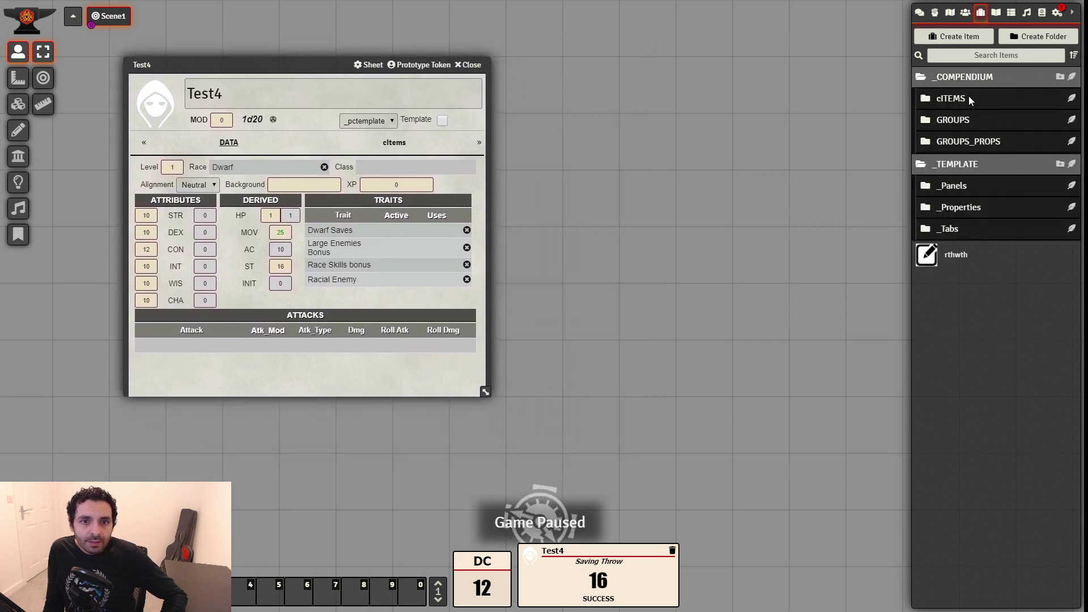
click(967, 97)
click(1059, 99)
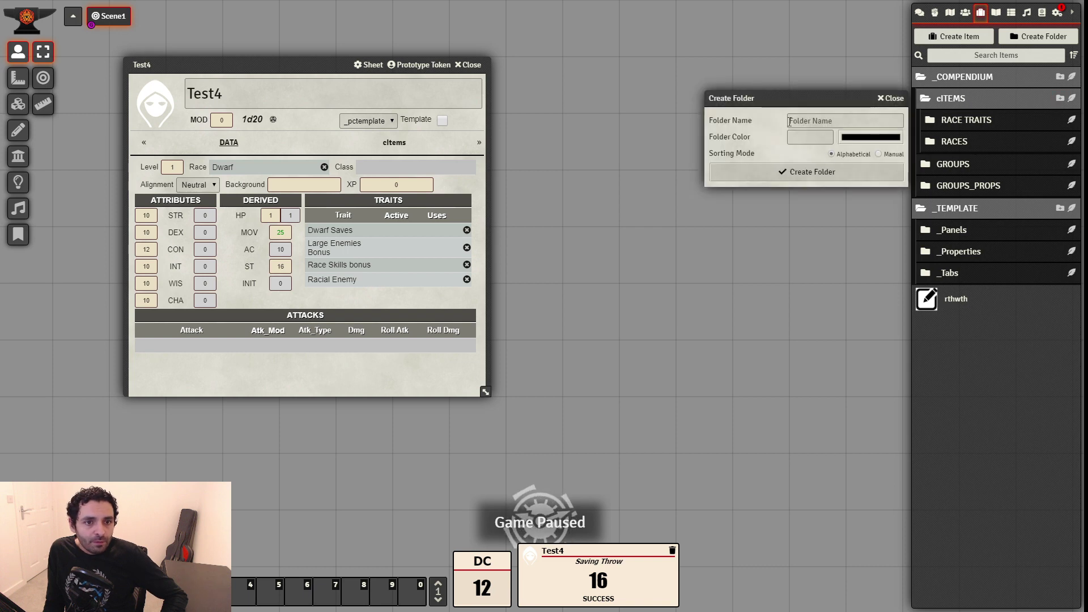
click(823, 119)
text(CLASSES)
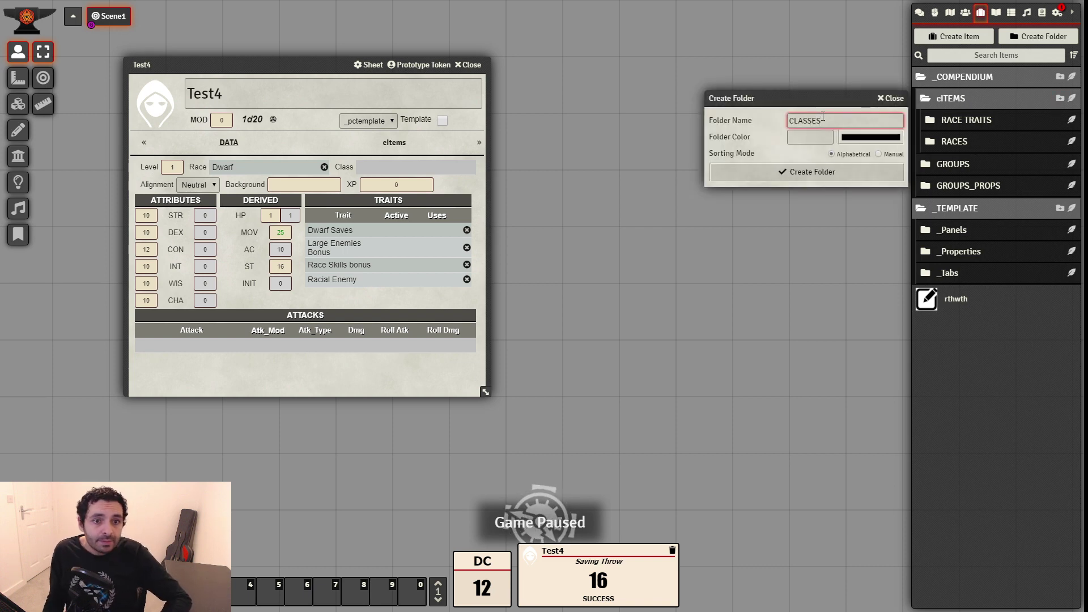
click(817, 173)
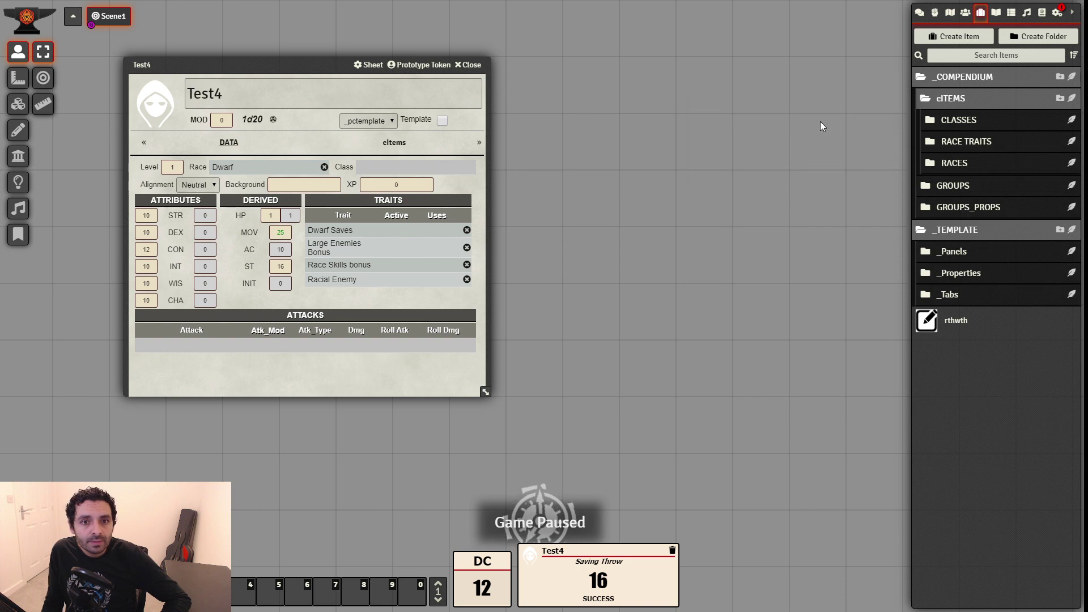
Create a cItem named Cleric in the CLASSES folder and place its sheet beside Test4
click(1072, 120)
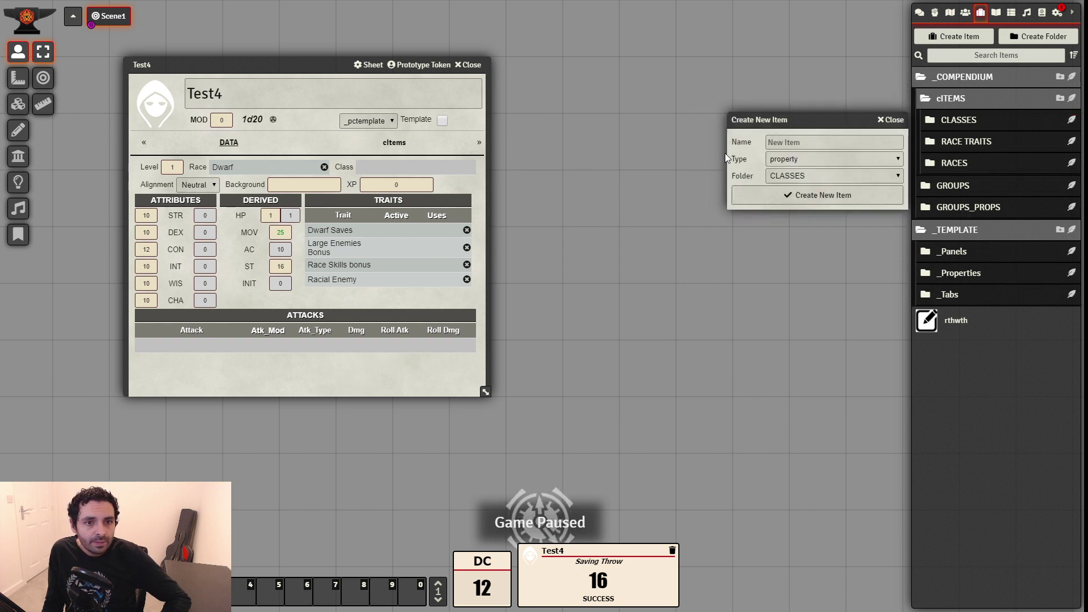
click(808, 142)
text(Cleric)
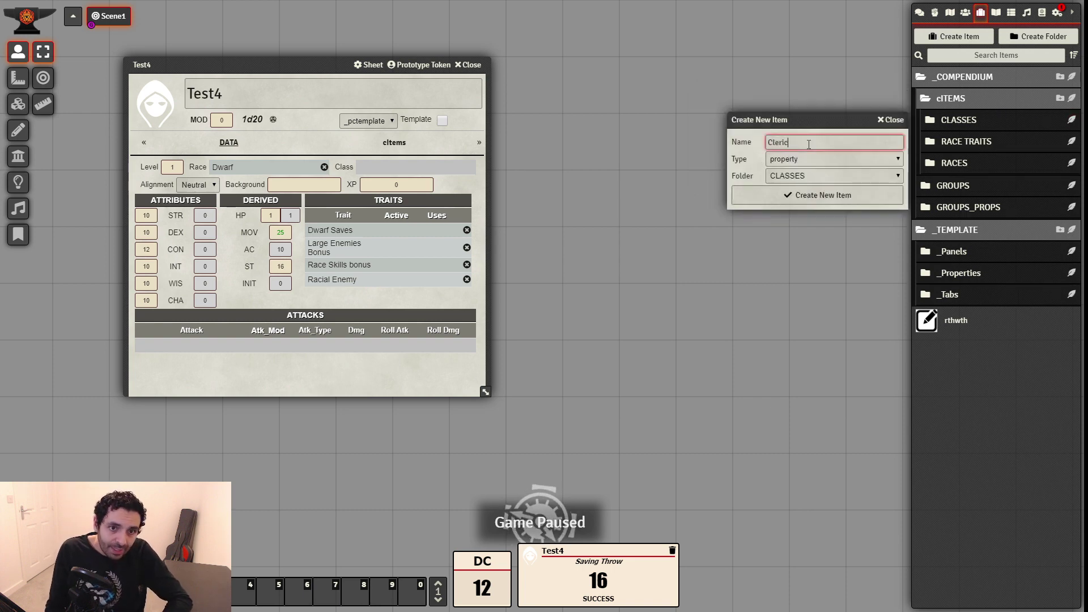
click(824, 158)
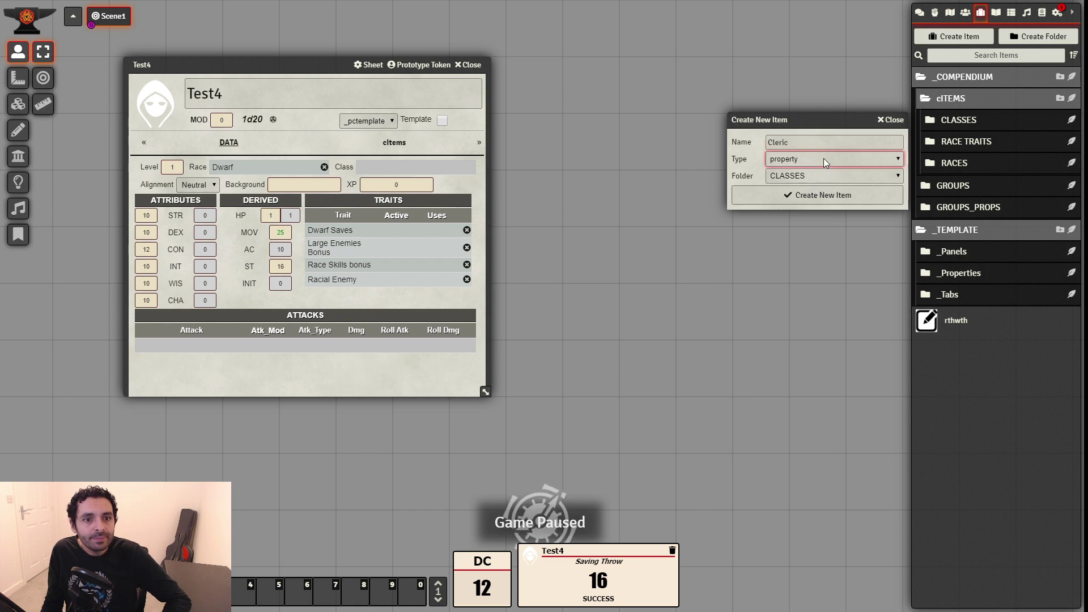
click(794, 215)
click(807, 196)
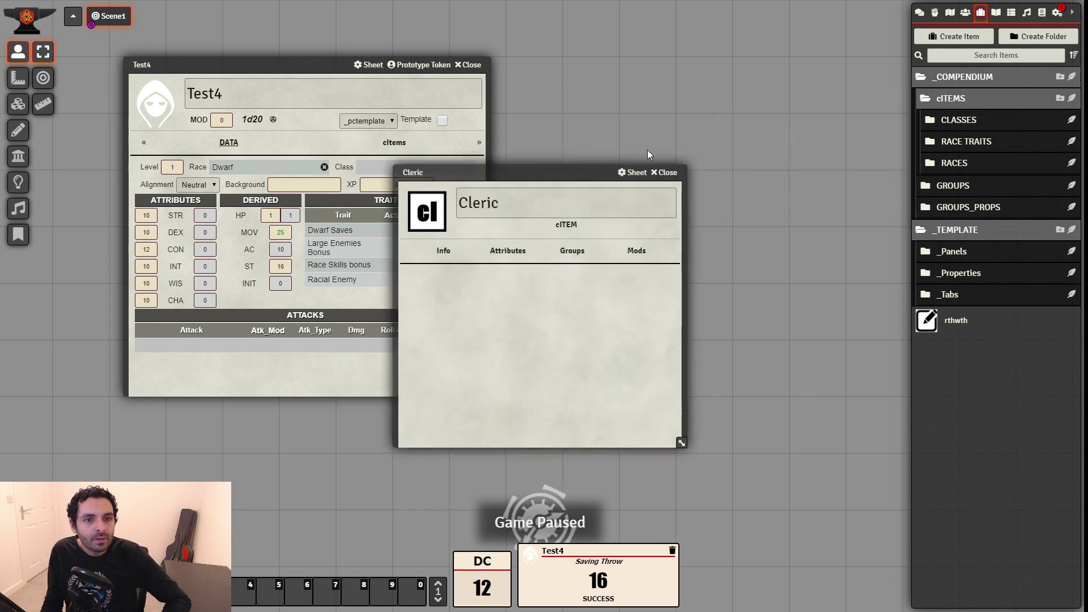
drag(541, 176, 730, 52)
Try the Class group on the Cleric cItem, check the attributes it brings, and remove the group again
click(994, 185)
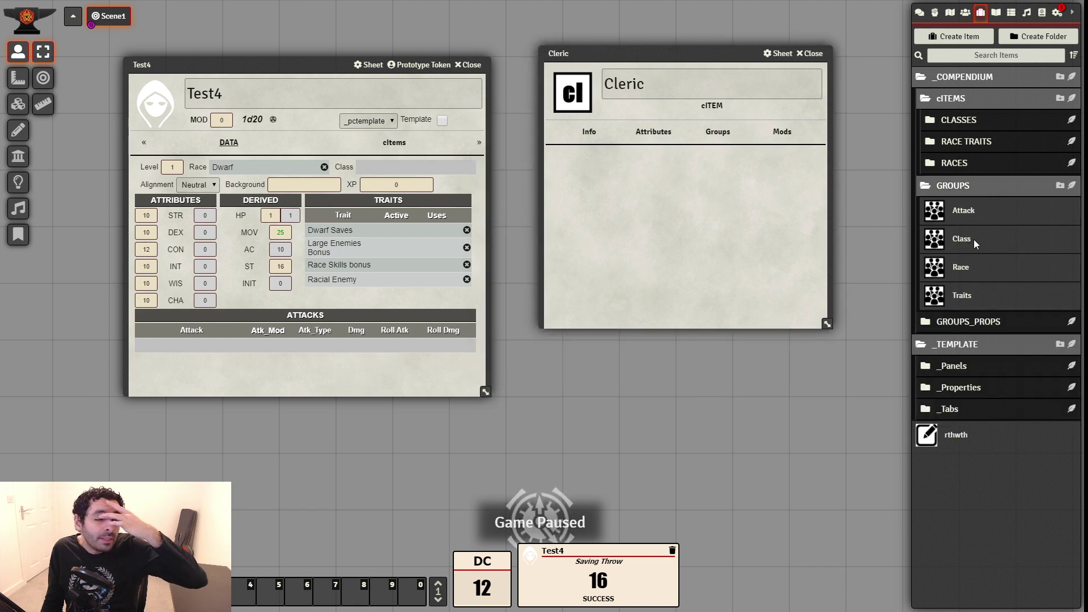
drag(965, 241, 638, 233)
click(662, 136)
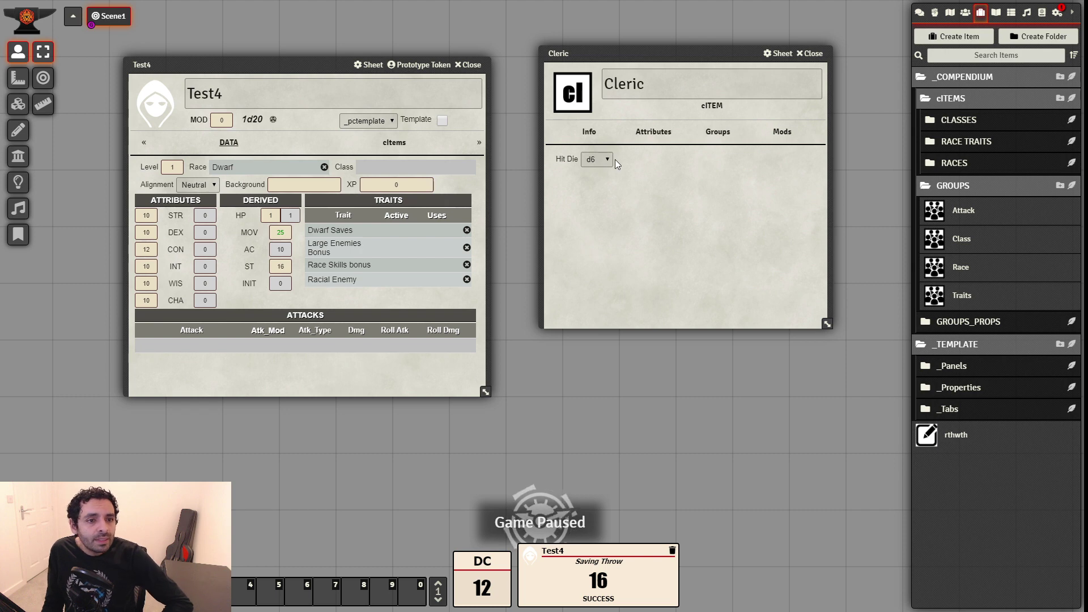
click(726, 133)
click(801, 156)
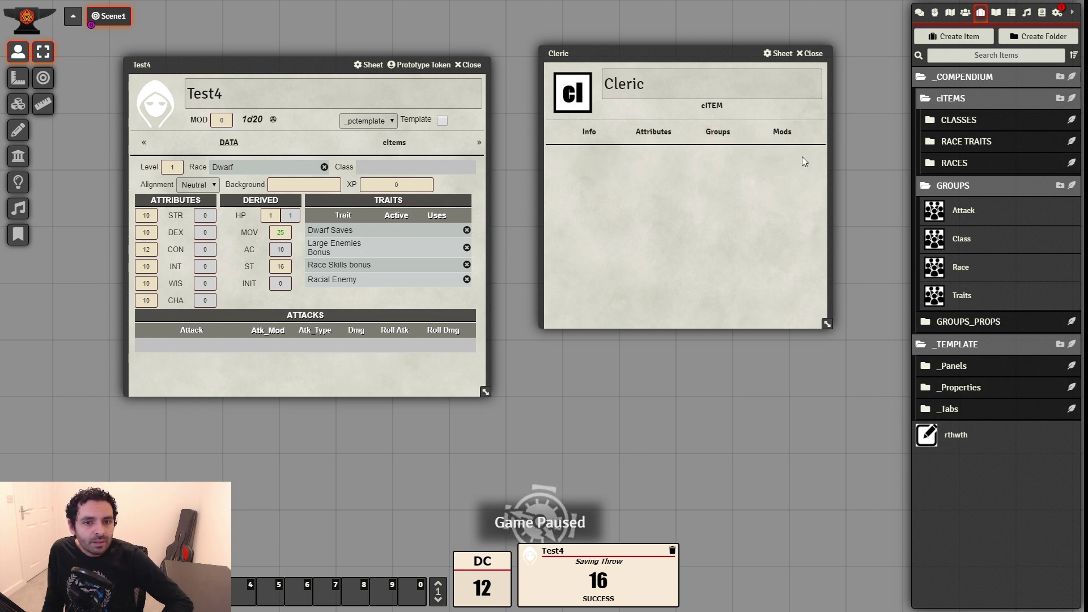
Remove the Class Hit Die property from the Class group, check the group's details, and close it
click(963, 242)
click(619, 254)
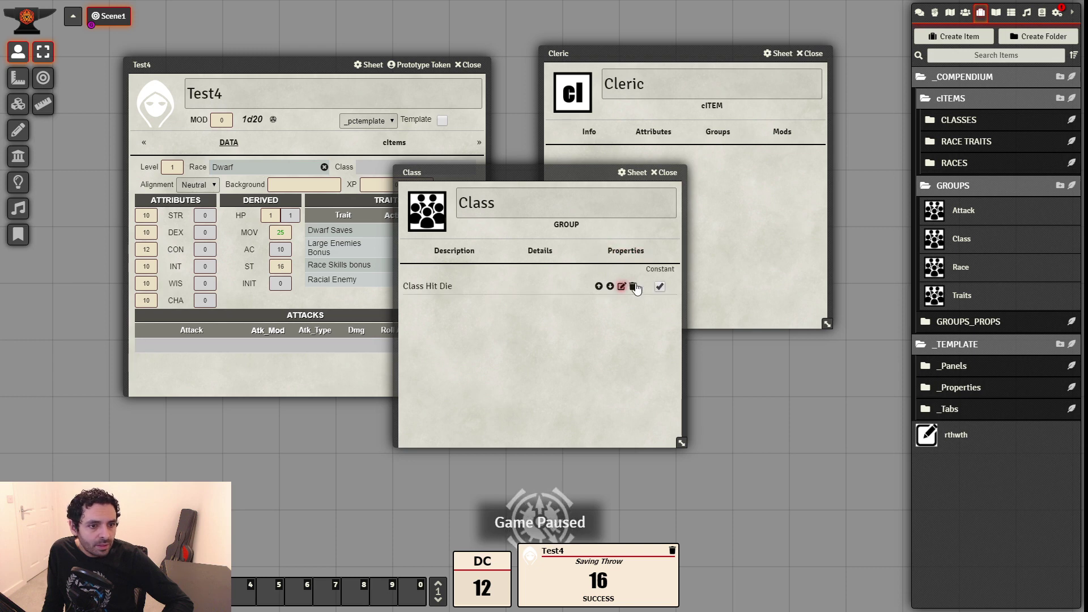
click(632, 287)
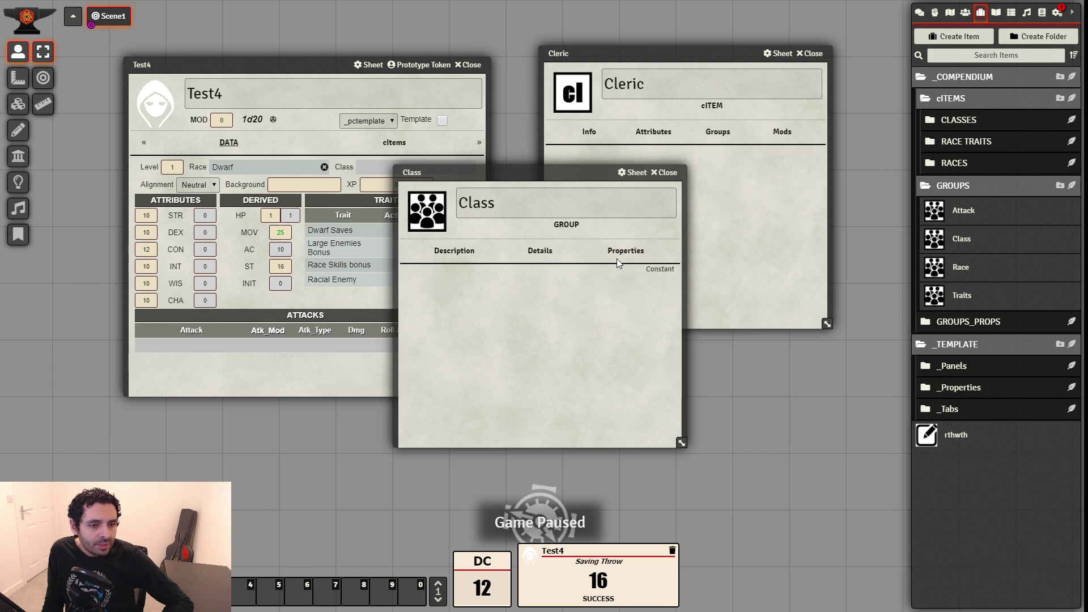
drag(556, 173, 635, 203)
click(619, 281)
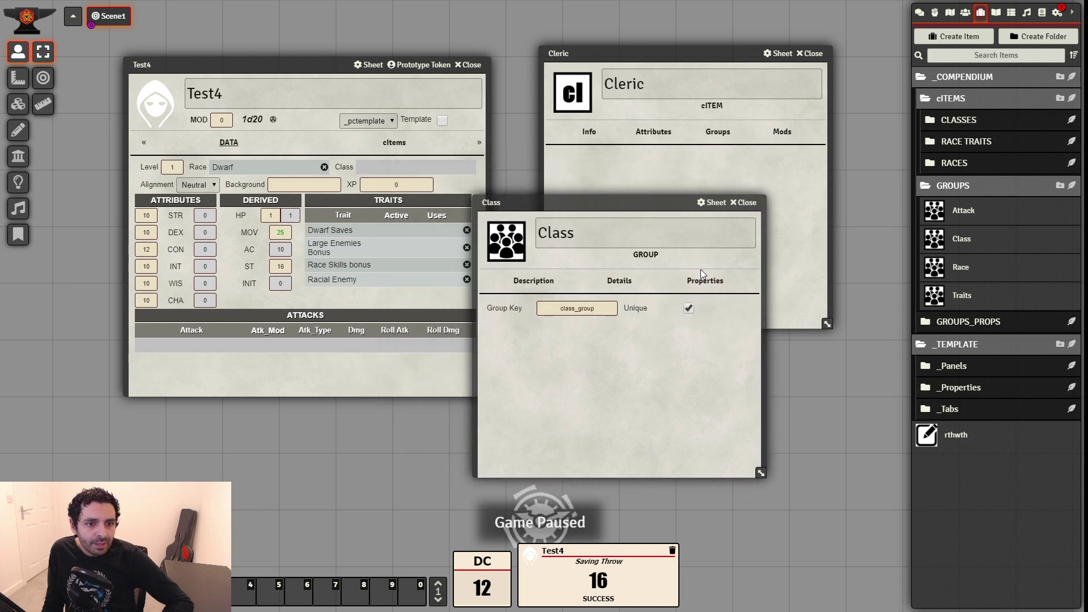
click(743, 202)
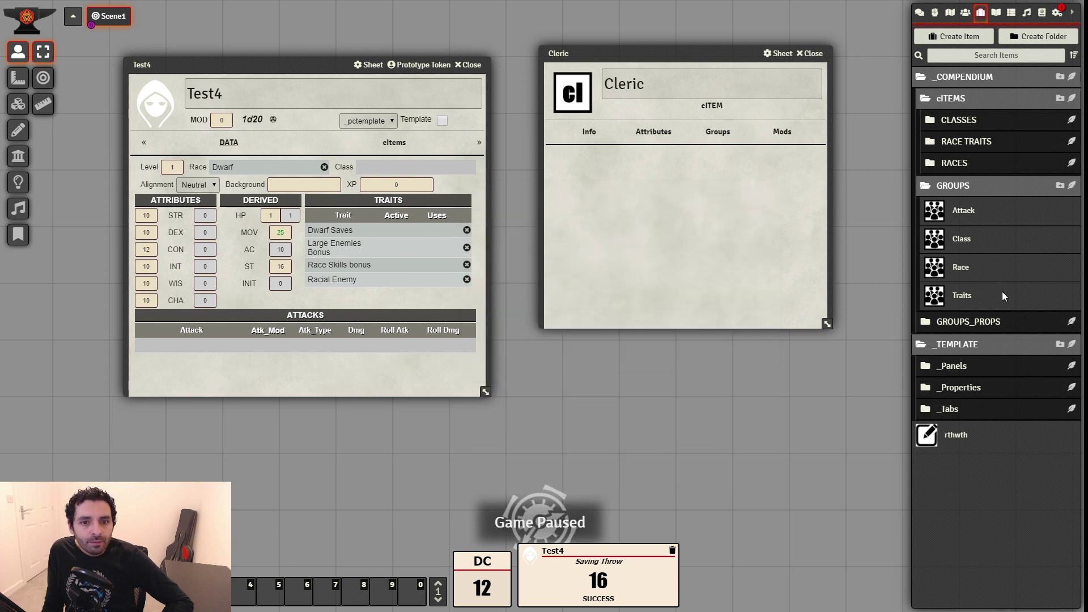
Assign the Class group to the Cleric cItem and show the Cleric's mods
drag(960, 244, 618, 202)
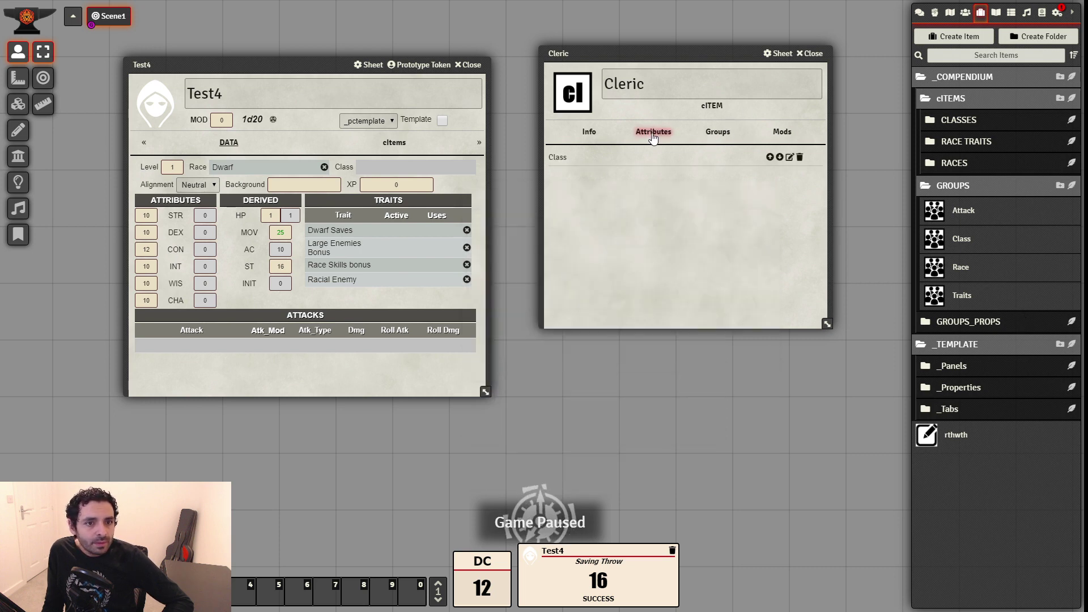
click(781, 133)
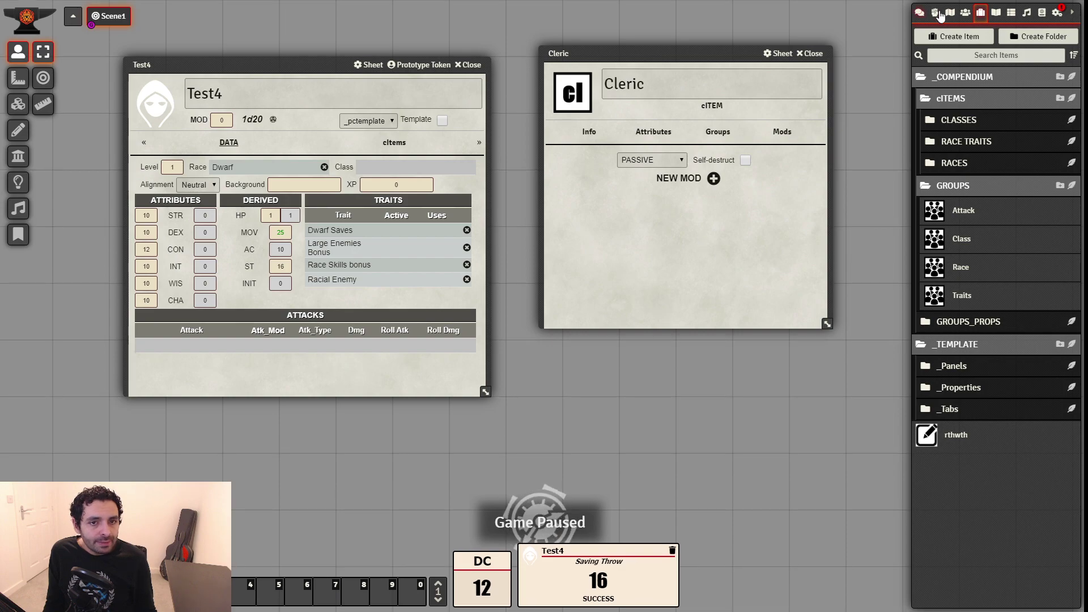
Review the Cleric level table and class abilities in the OSR journal entry, close it, and return to the items list
click(995, 12)
click(920, 78)
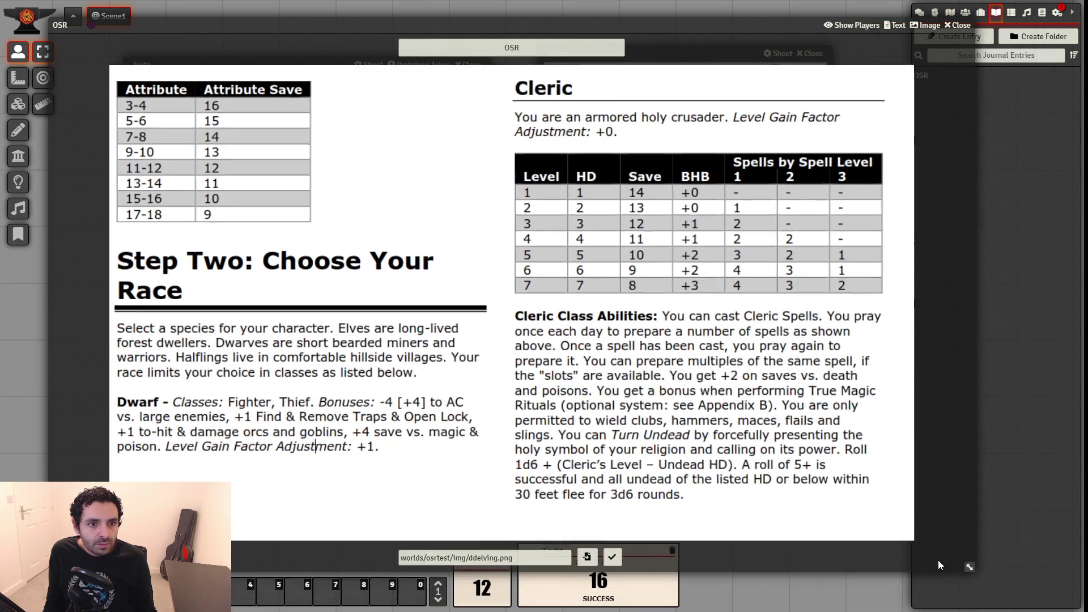
drag(969, 566, 465, 414)
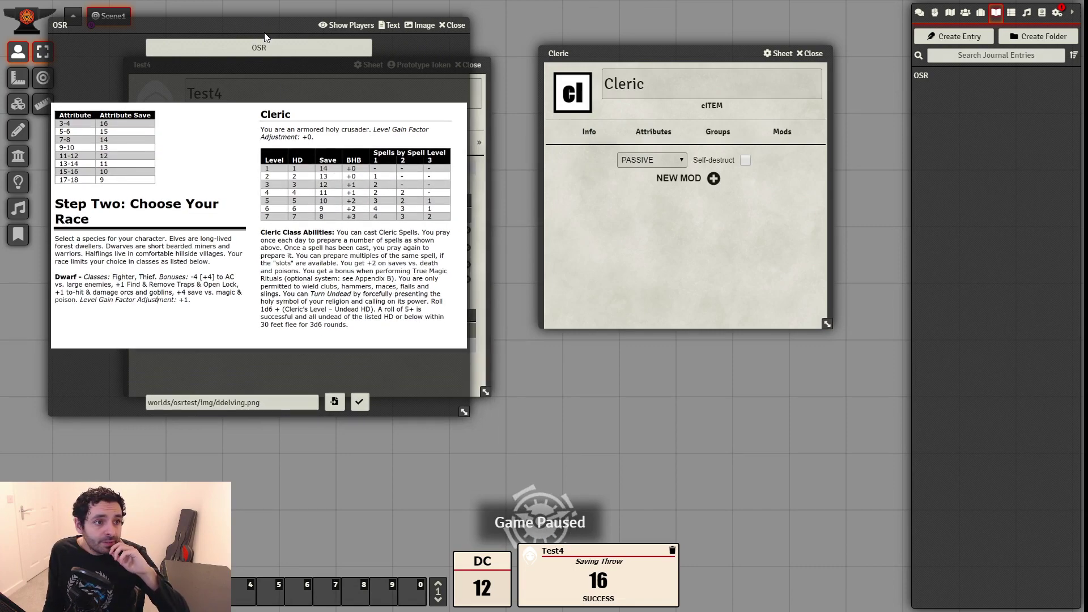
drag(255, 26, 658, 65)
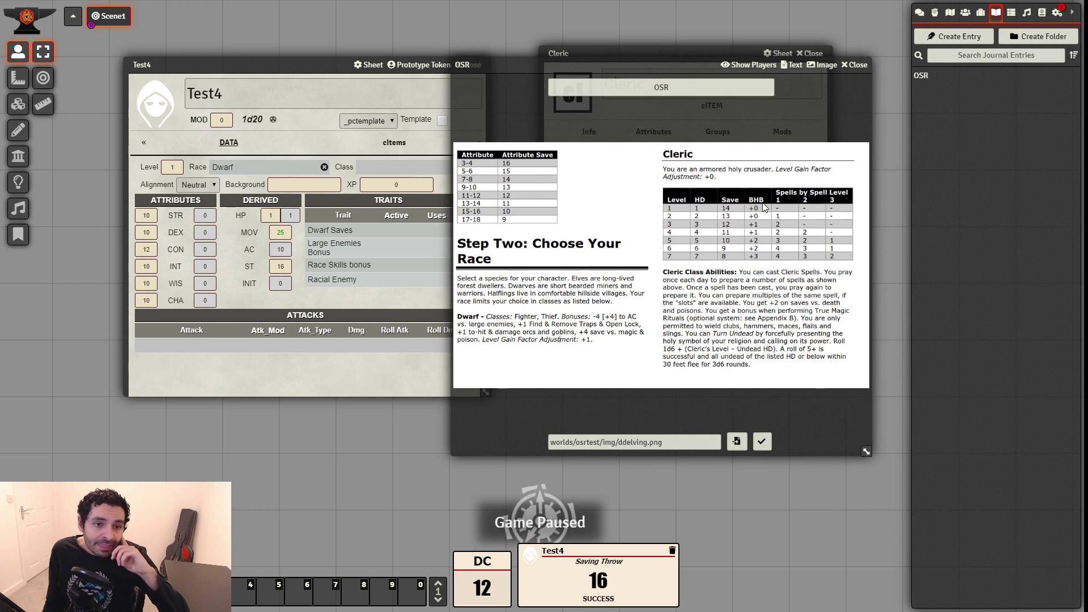
click(853, 65)
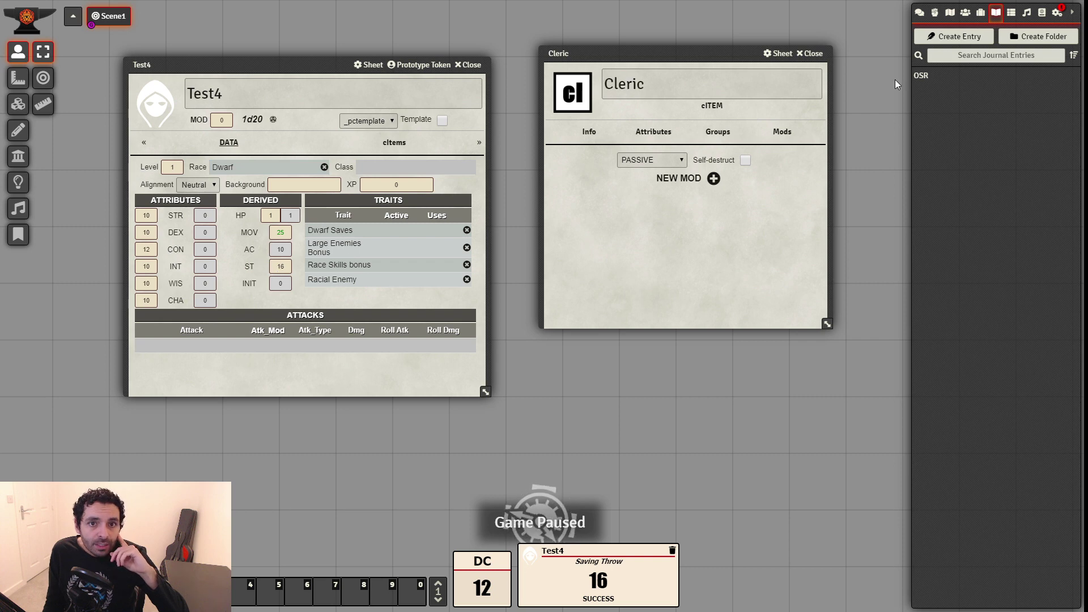
click(980, 12)
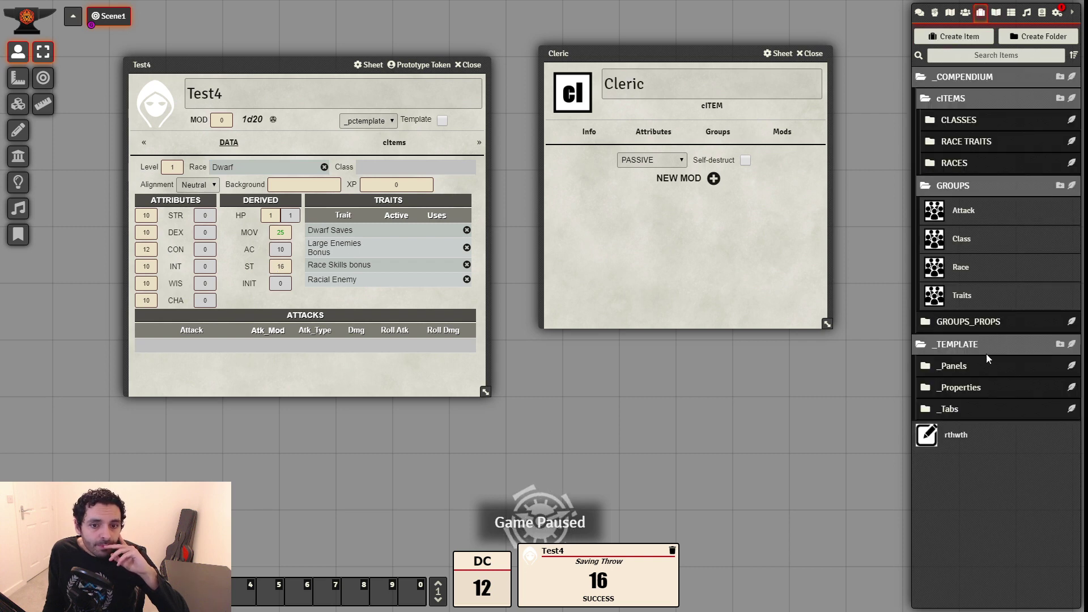
Create a new property named AB in the DERIVED folder under _Properties
click(973, 388)
click(963, 474)
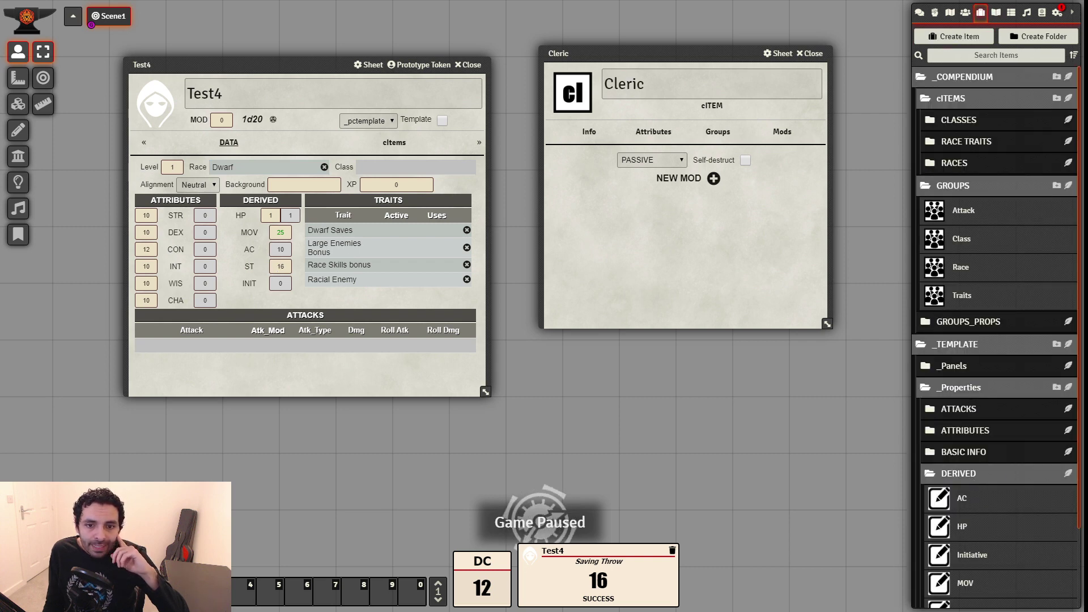
scroll(1056, 449, down, 2)
click(1068, 380)
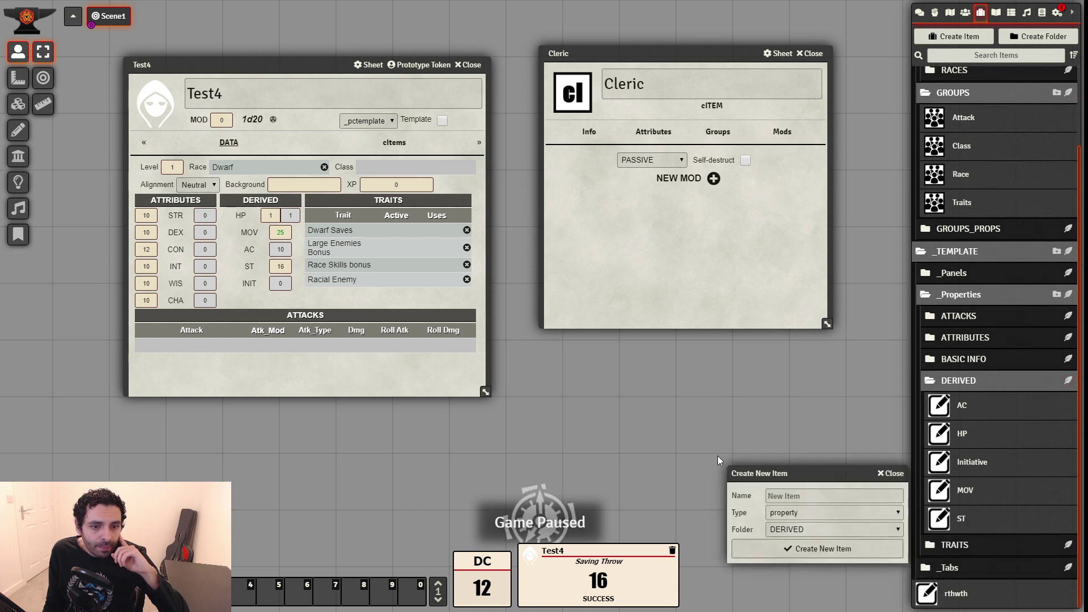
click(799, 495)
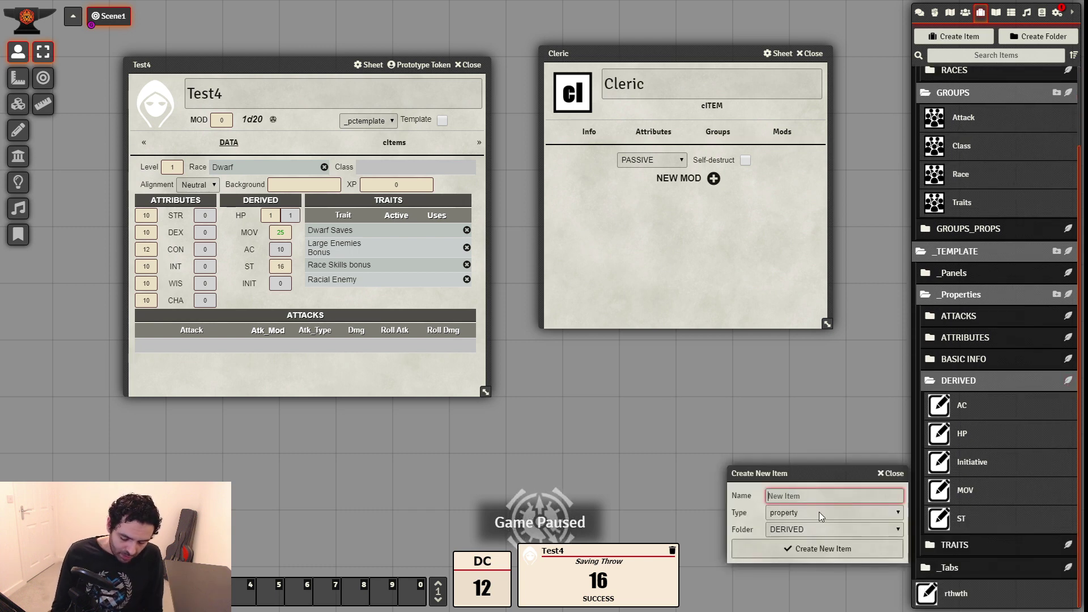
text(AB)
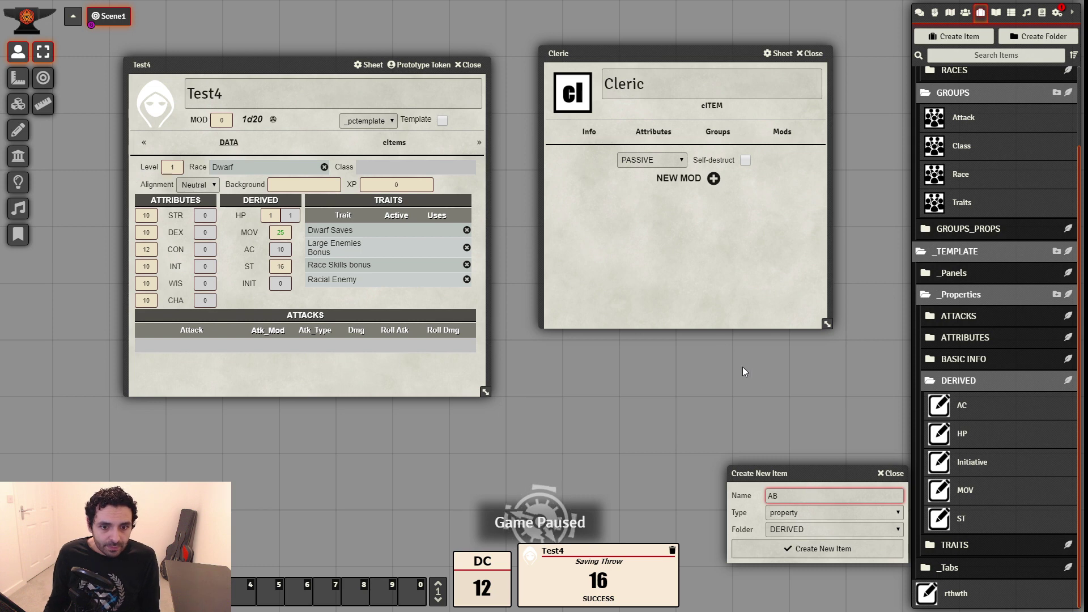
click(810, 547)
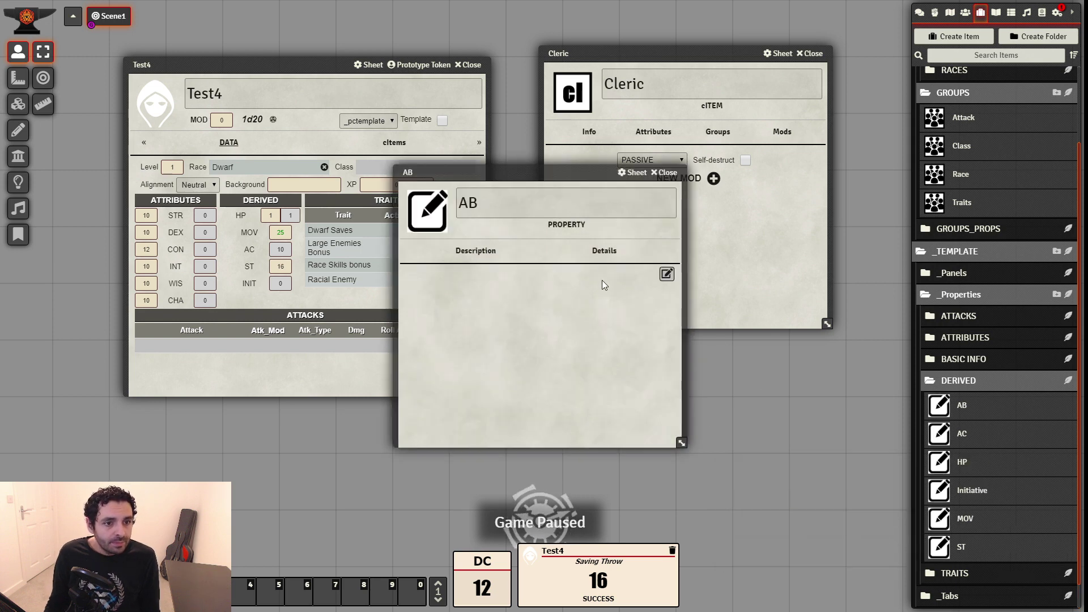
Set the AB property's key to AB, data type to simplenumeric and tag to AB
click(517, 273)
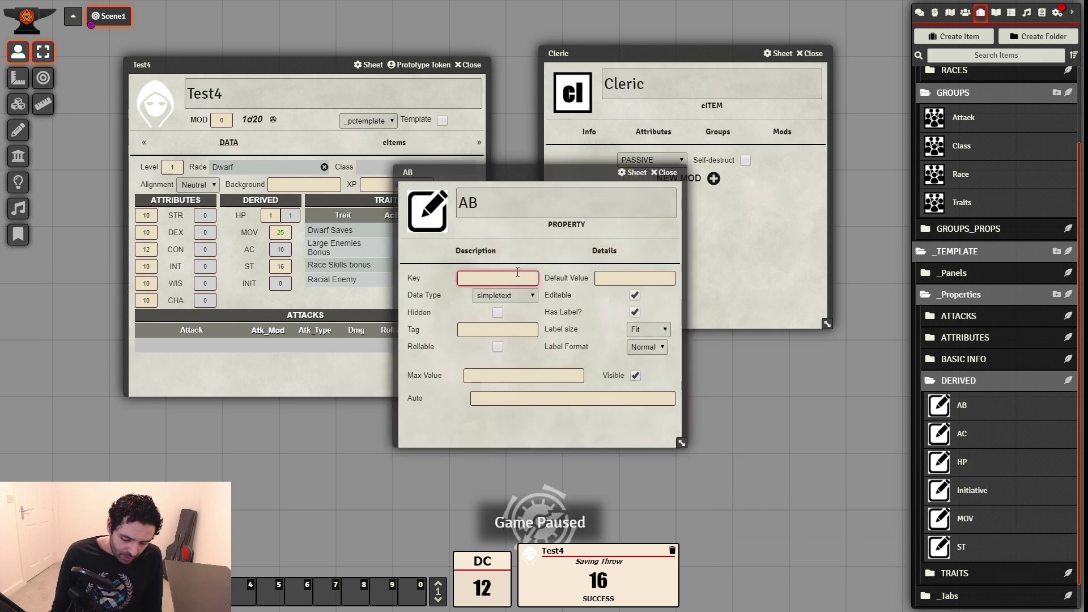
text(AB)
key(Tab)
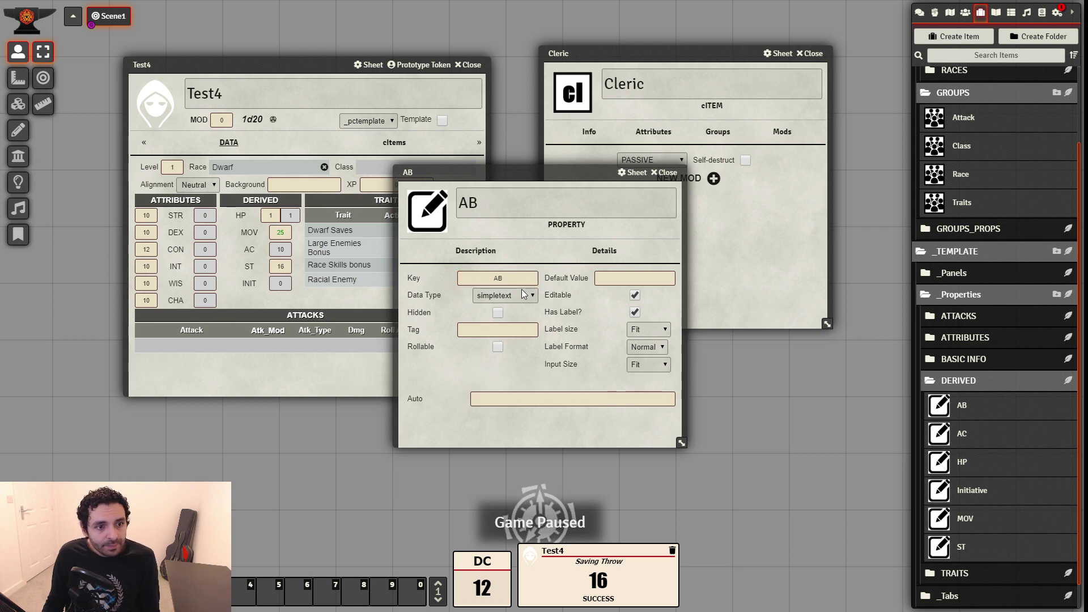
key(Down)
click(523, 333)
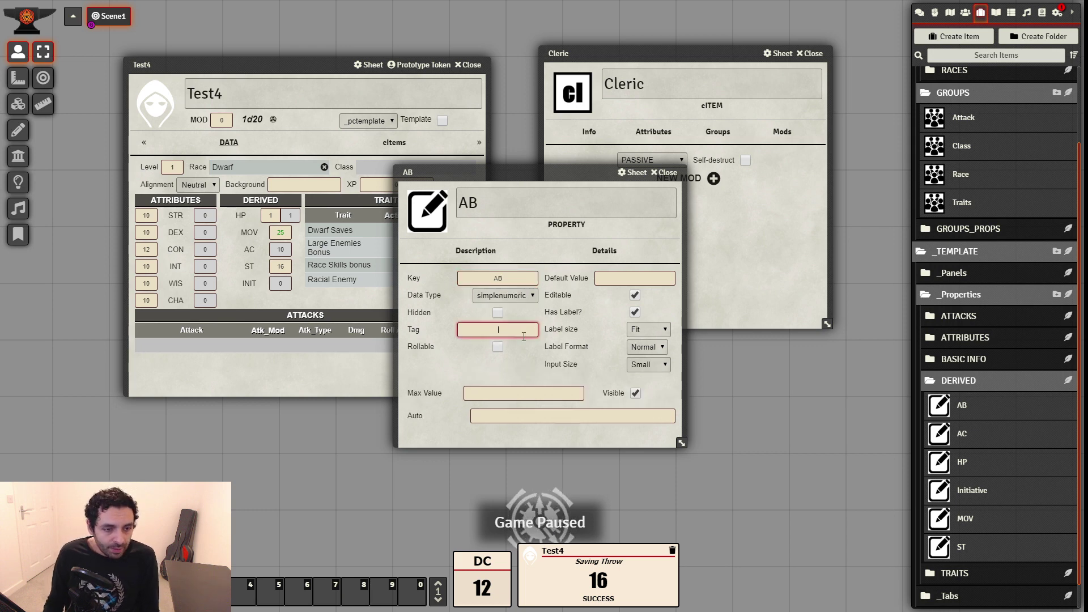
text(AB)
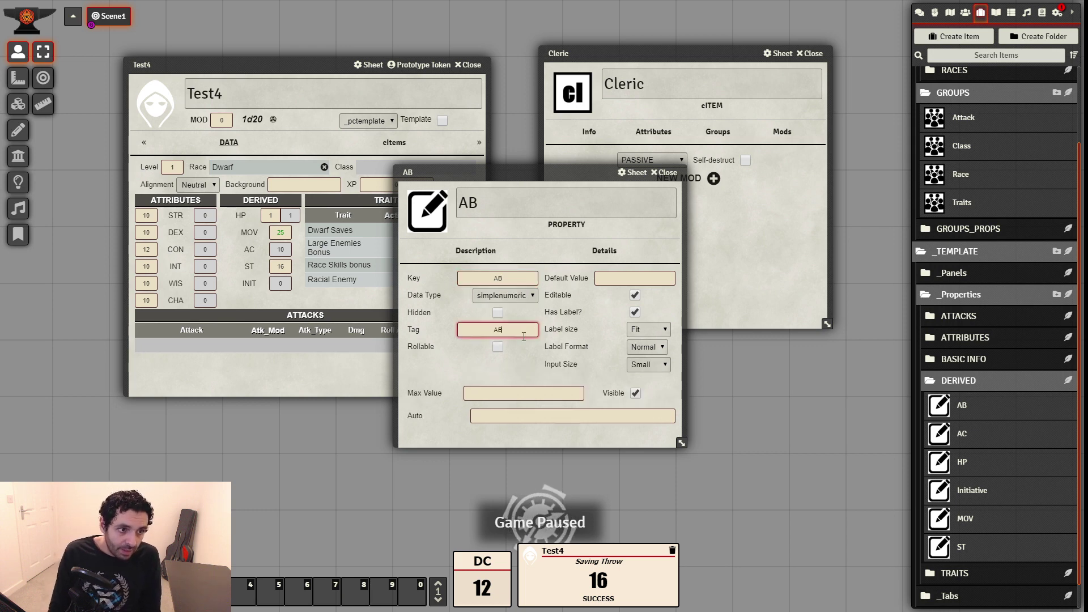
Give the AB property a default value of 0, make it non-editable, and close it
click(521, 366)
click(650, 277)
text(0)
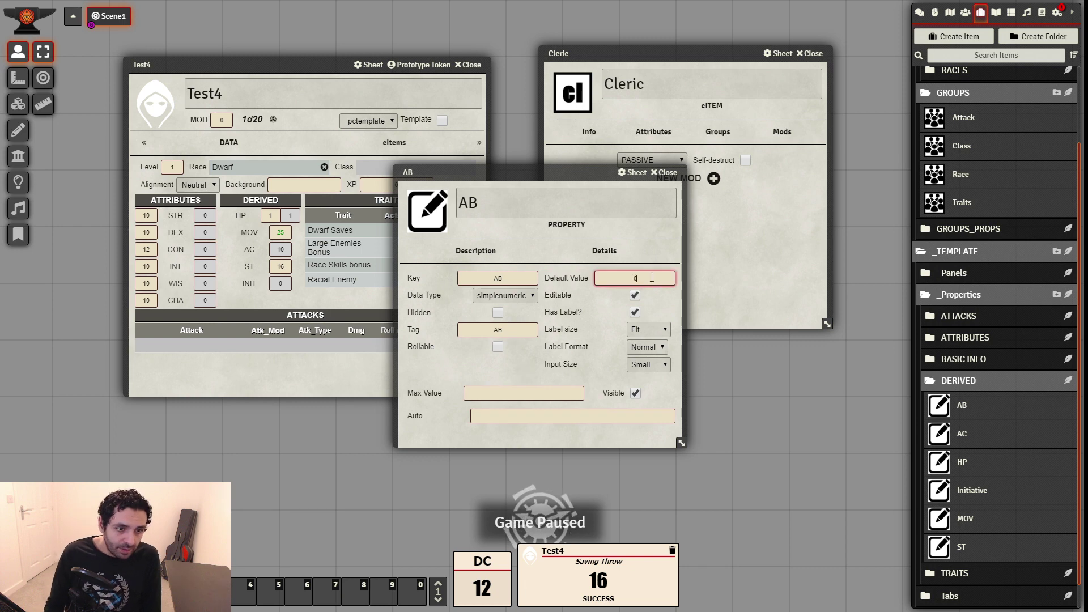
click(501, 366)
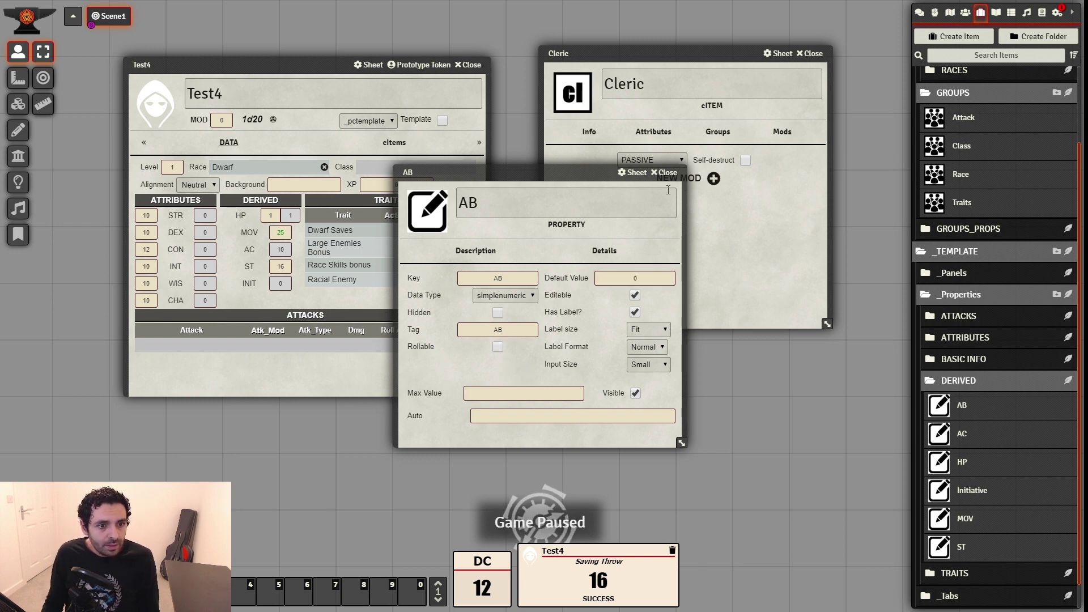
click(635, 296)
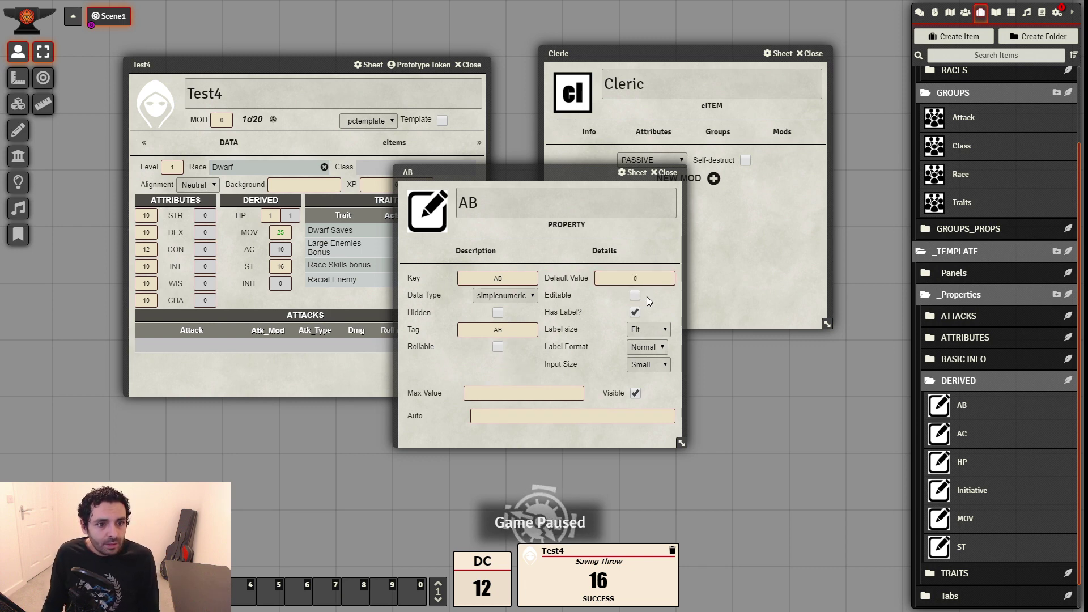
click(673, 173)
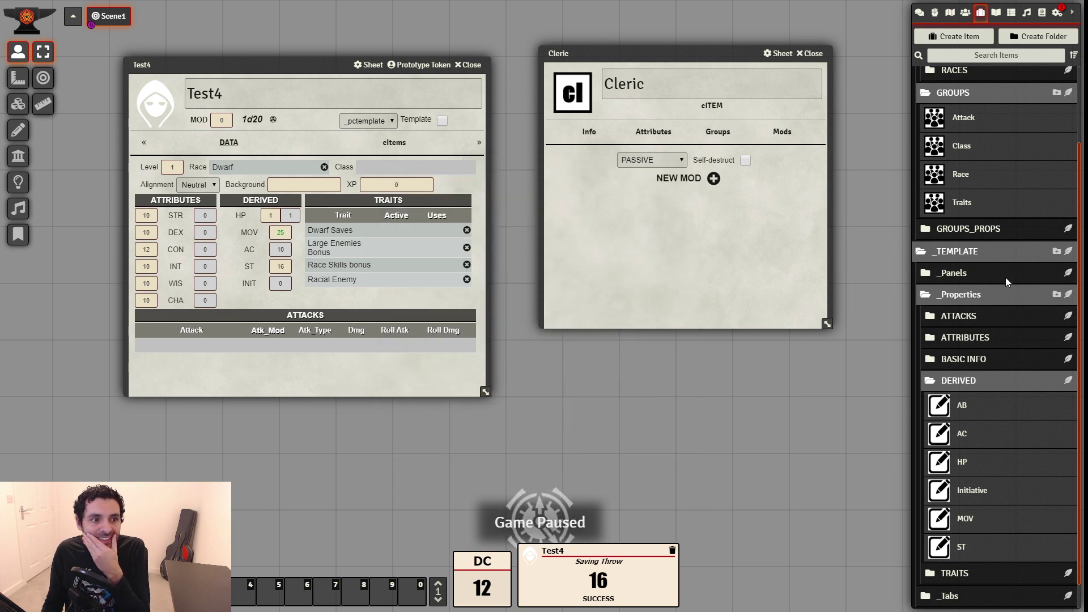
Add the AB property to the Derived Panel, move it up between AC and ST, and close the panel
click(958, 273)
click(980, 356)
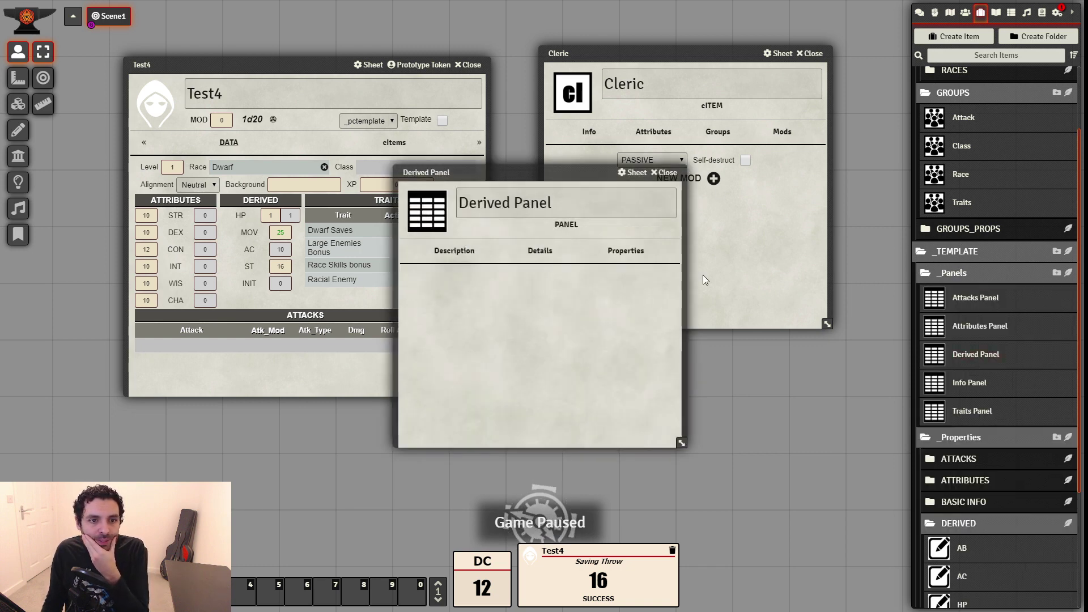
scroll(975, 450, down, 3)
drag(959, 386, 511, 403)
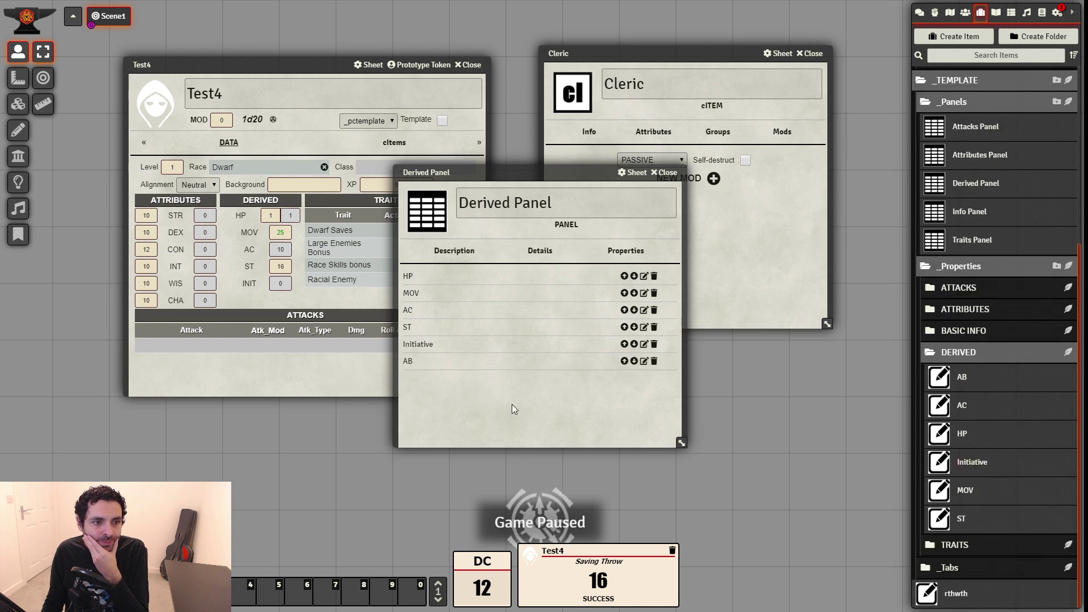
click(623, 362)
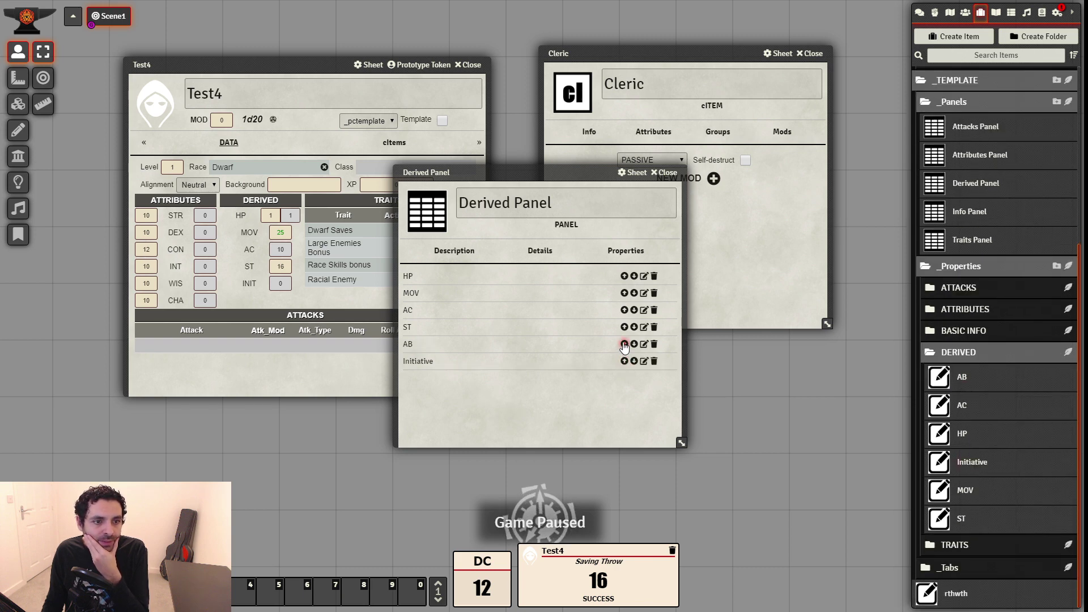
click(624, 345)
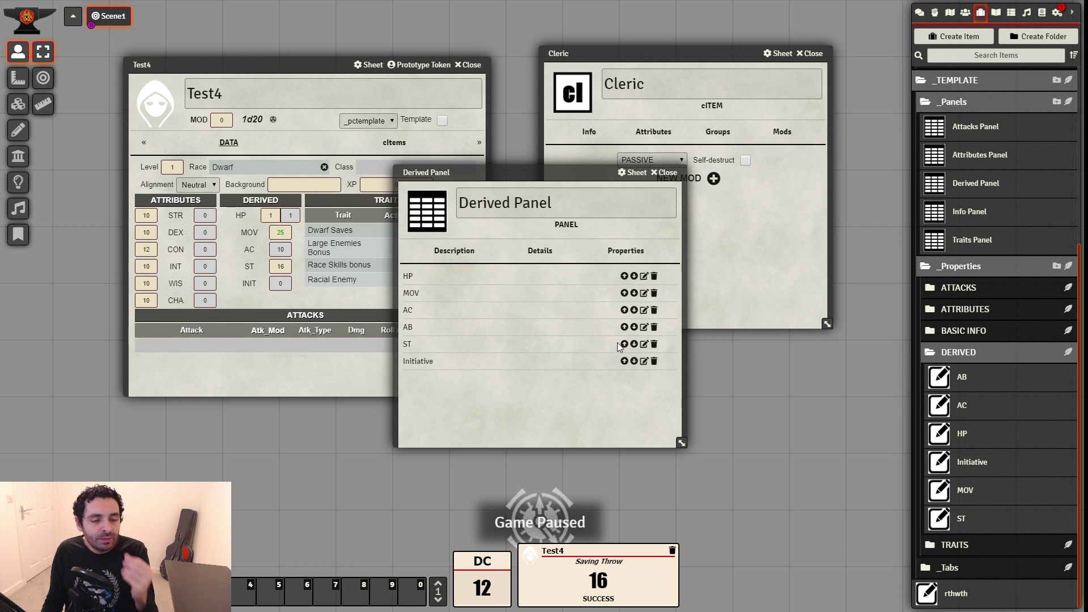
click(667, 172)
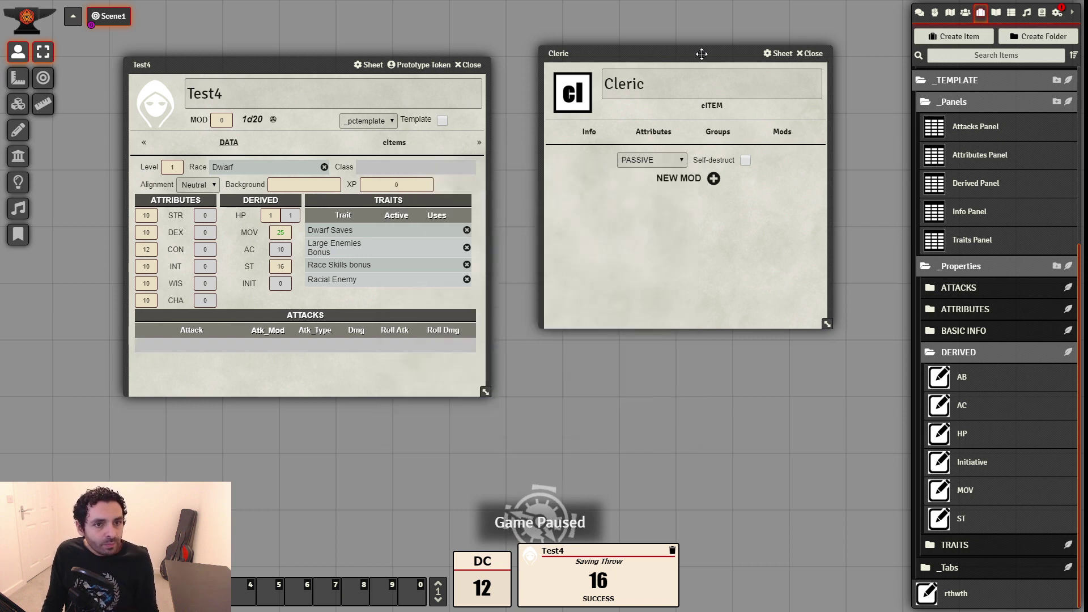
Add a mod named AB CLASS SET to the Cleric cItem with type SET, attribute key AB and value %[]
drag(701, 54, 670, 53)
click(675, 180)
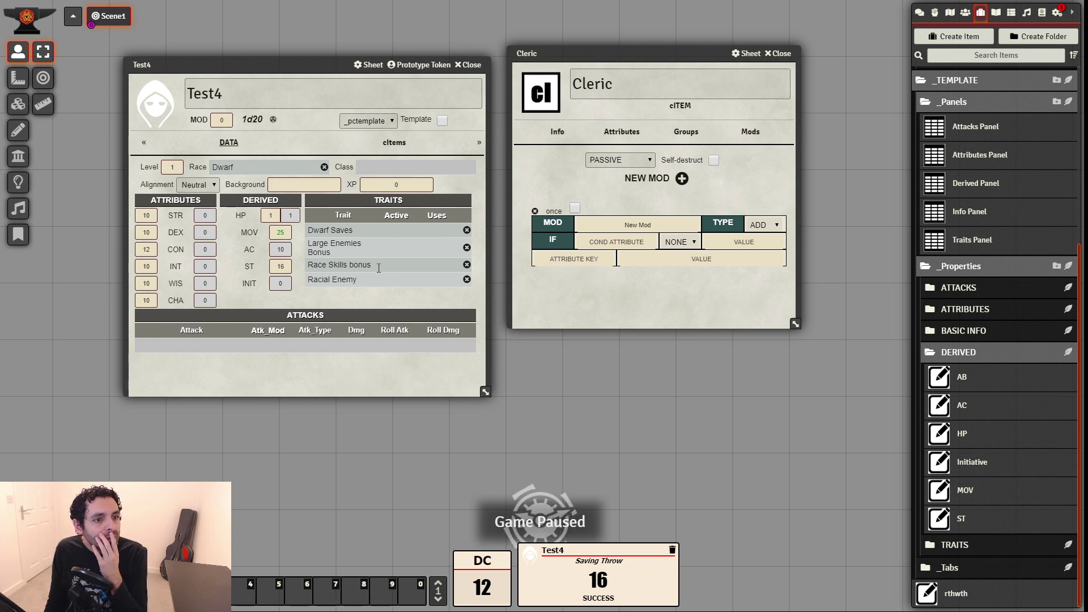
key(alt+Tab)
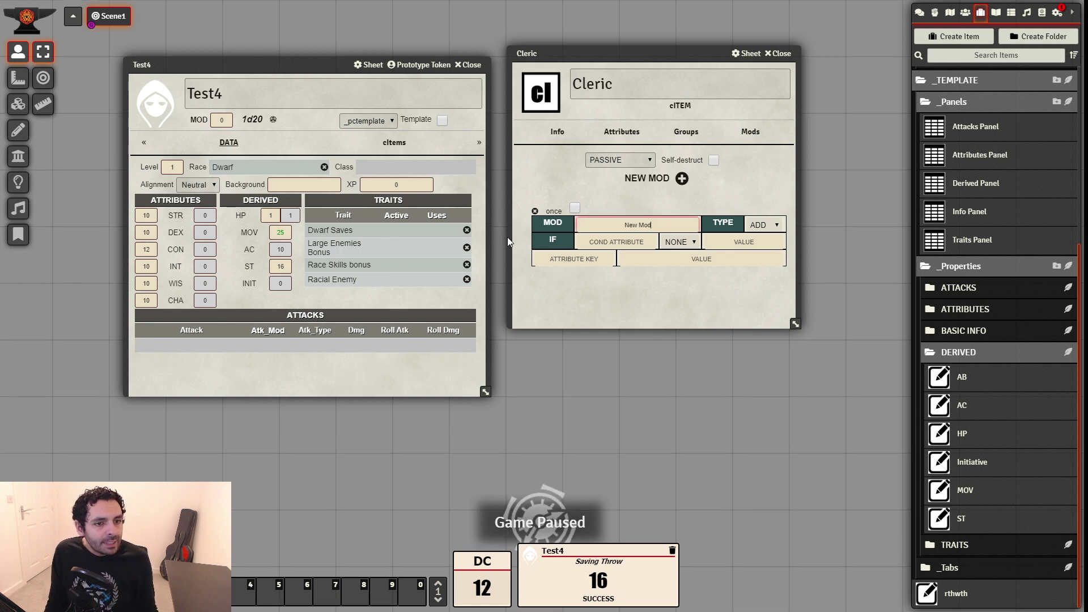
click(730, 261)
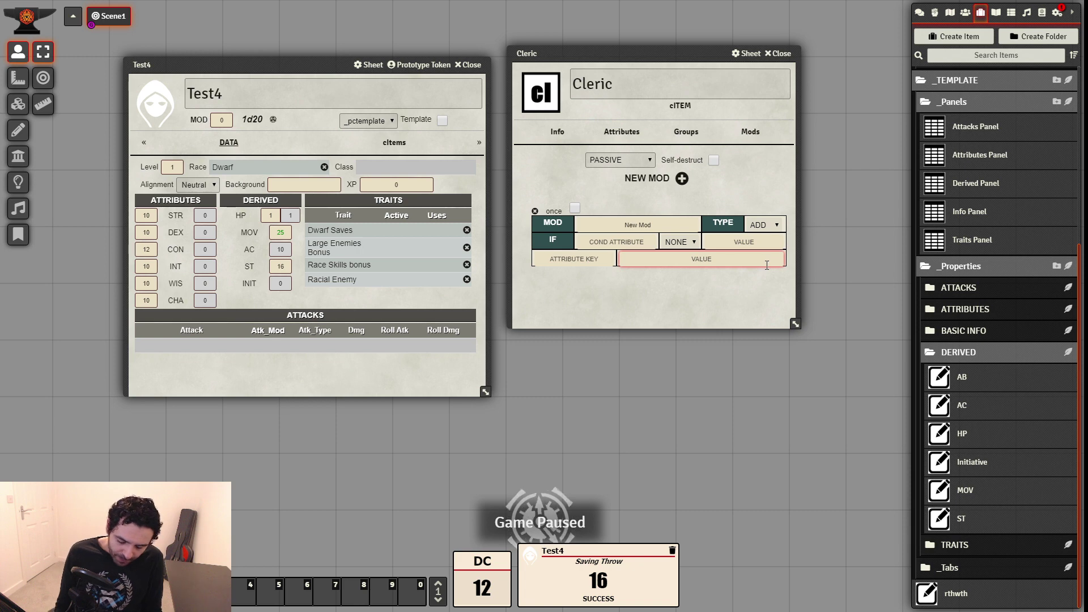
text(%[)
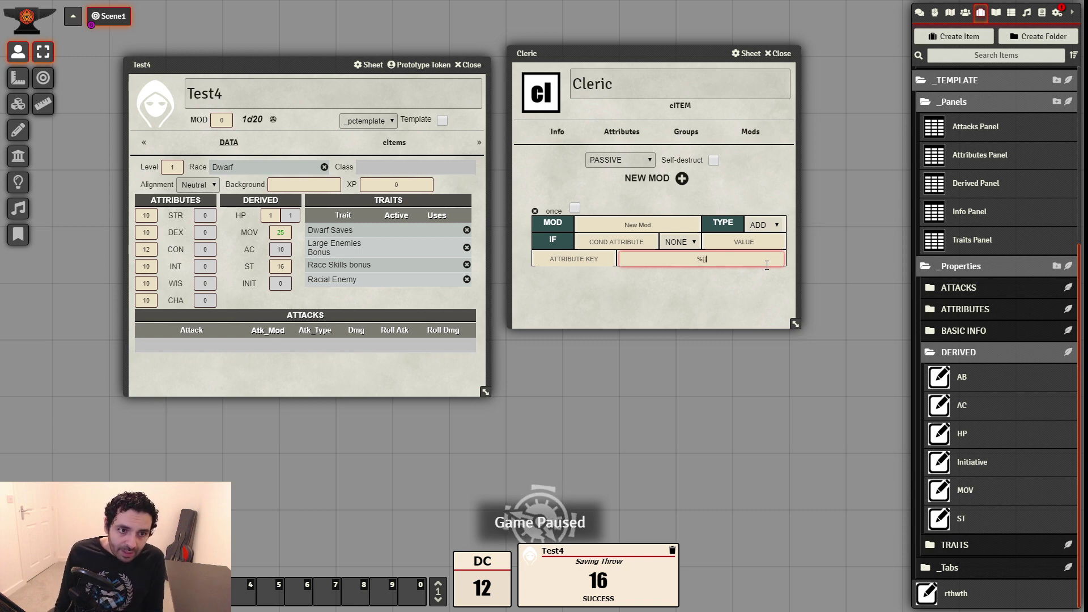
click(764, 225)
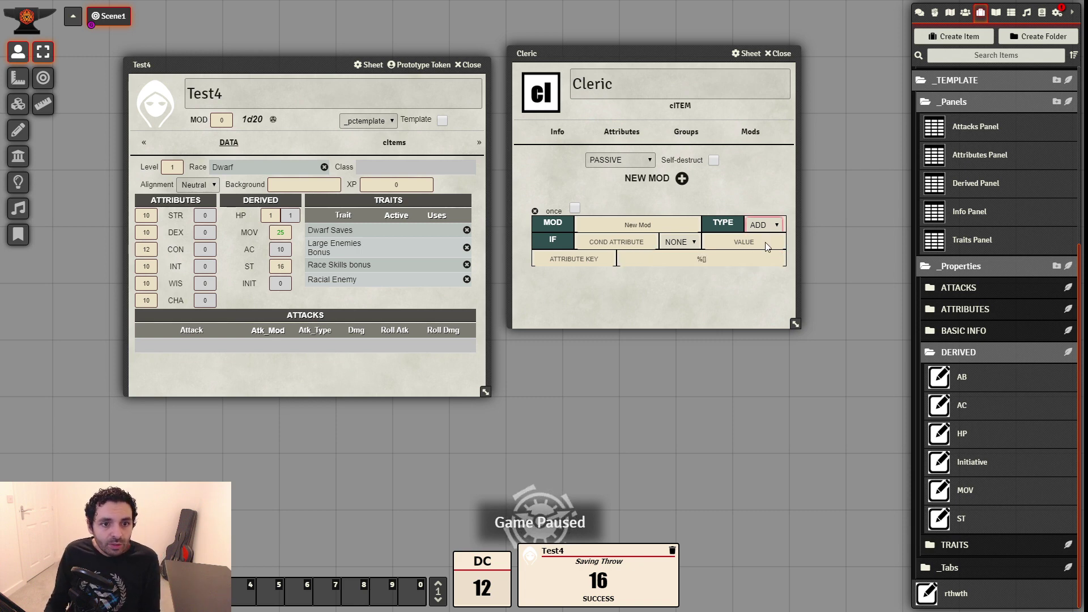
click(586, 259)
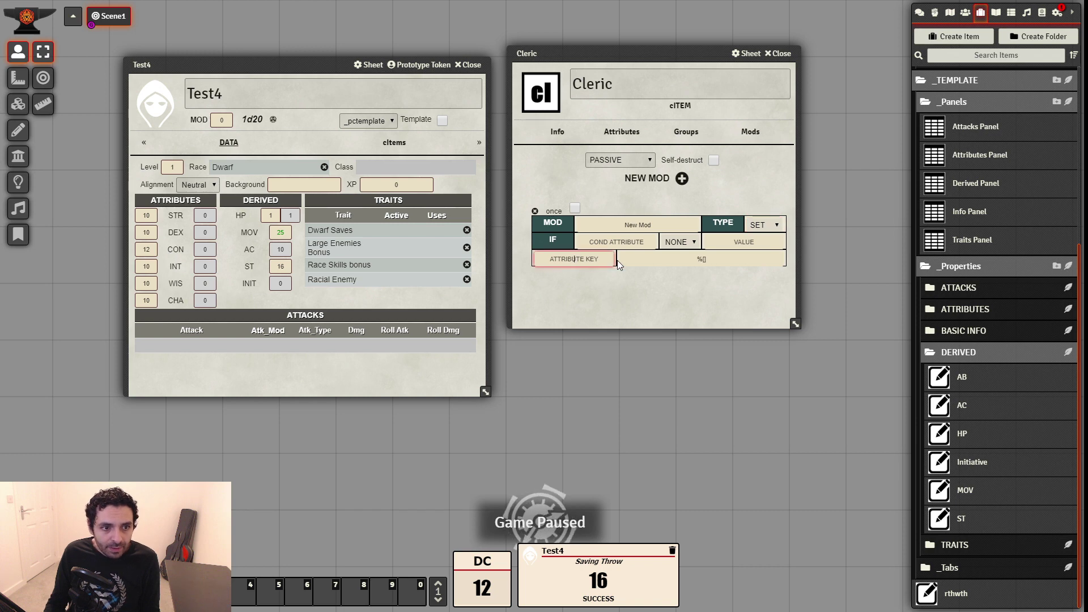
text(AB)
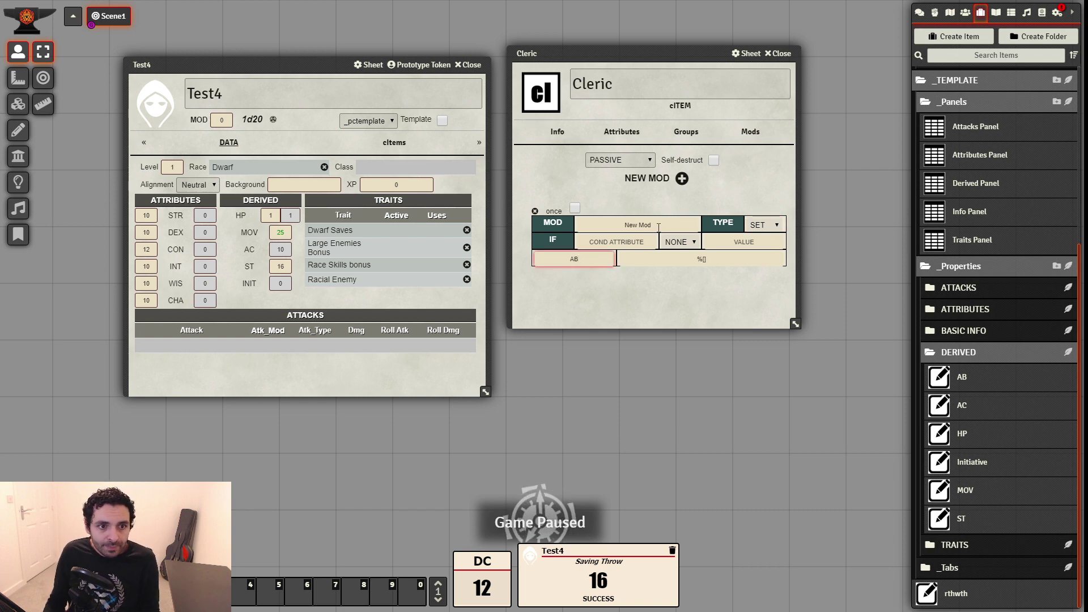
click(659, 226)
text(AB C)
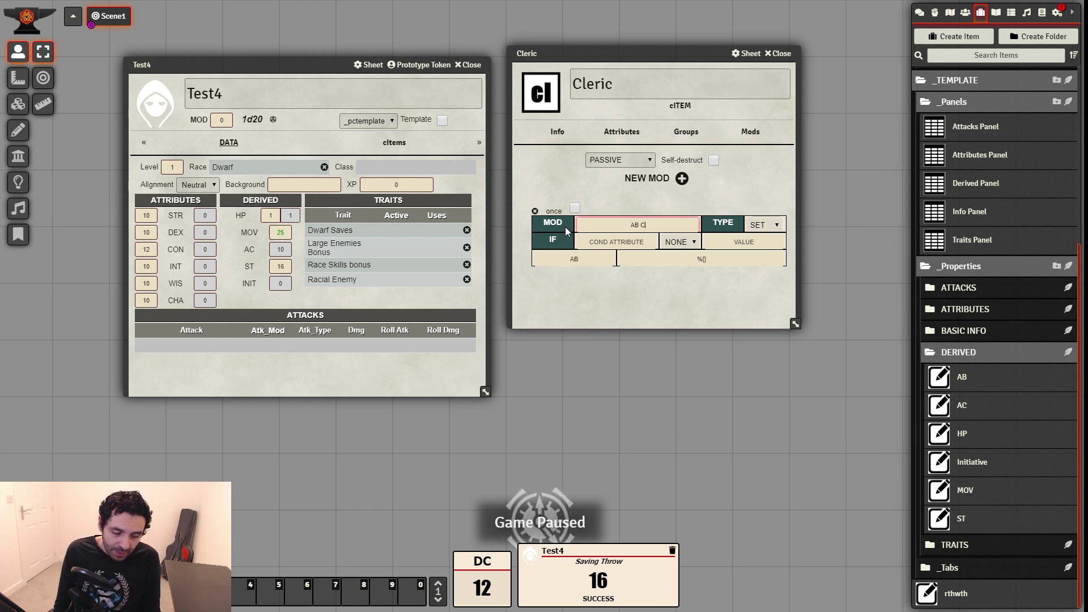
text(LASS SET)
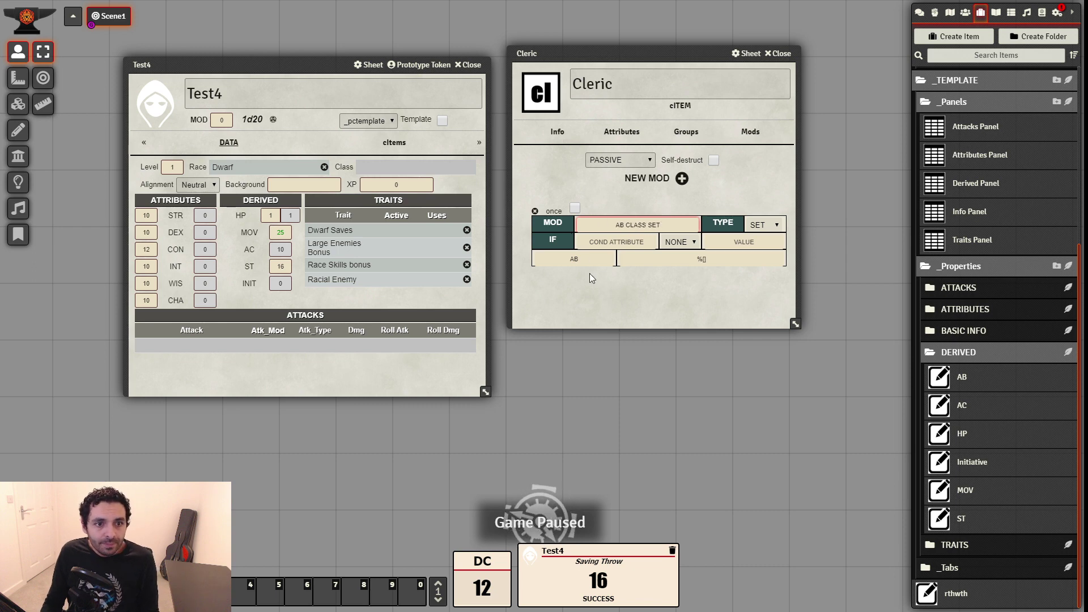
click(590, 274)
Extend the mod's value to %[@{}] and look up the key of the Level property
click(706, 257)
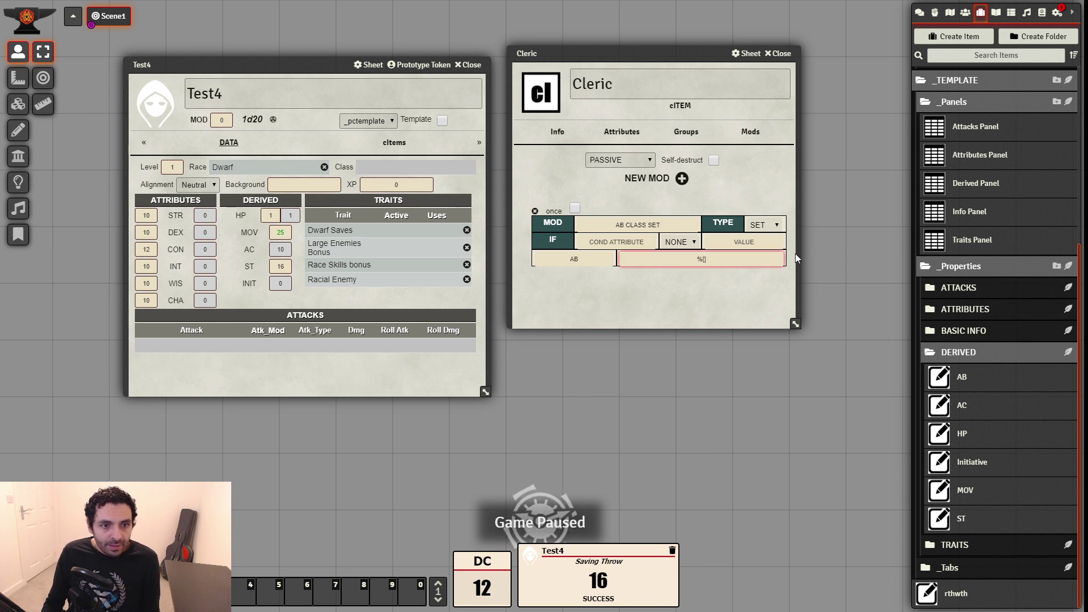
text([@{)
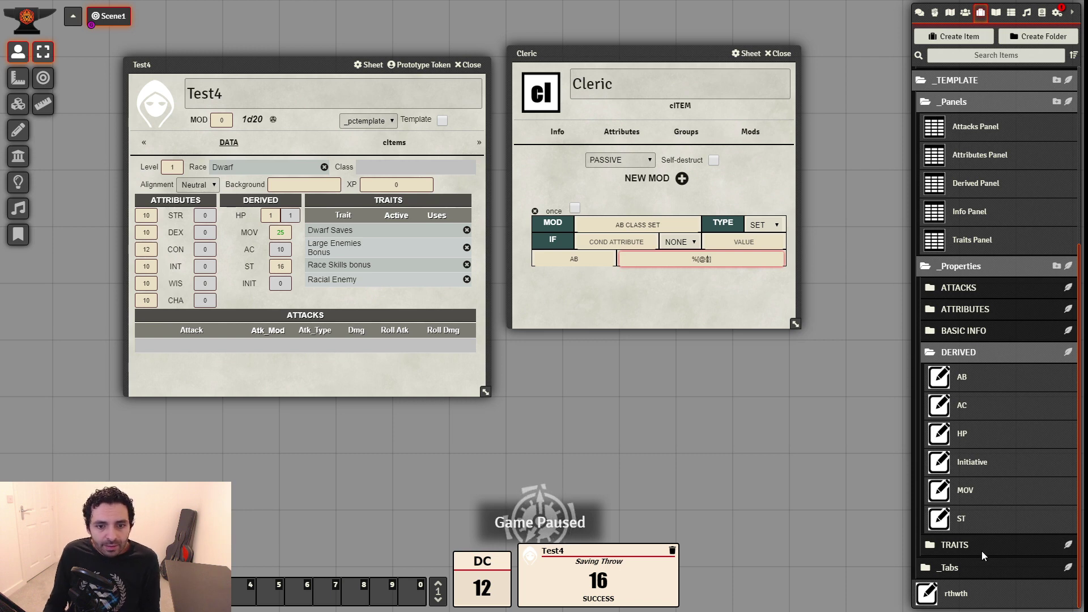
click(977, 331)
click(965, 499)
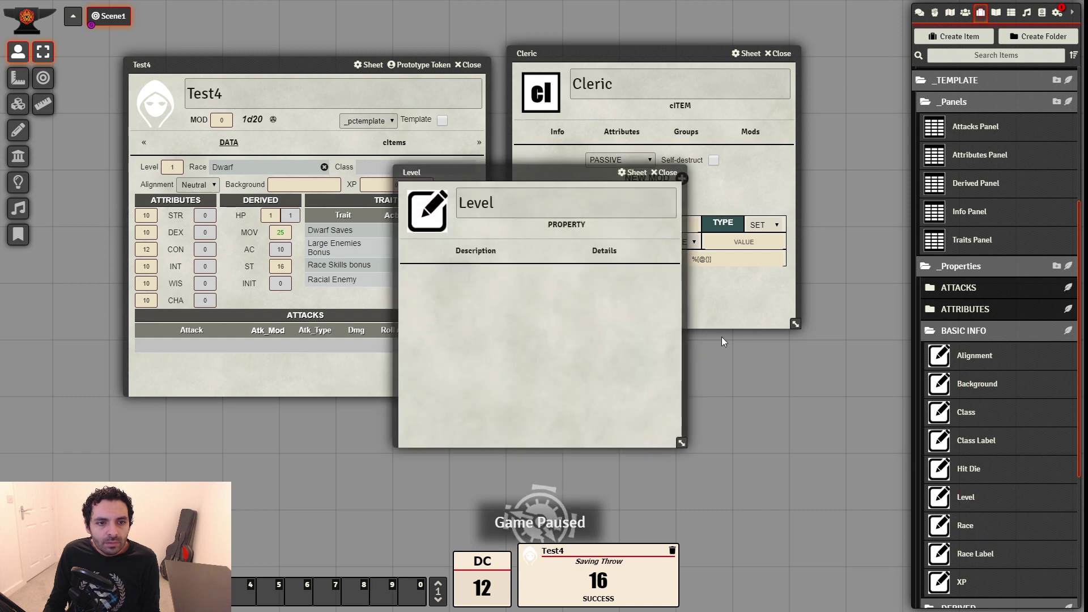
click(506, 277)
double_click(506, 277)
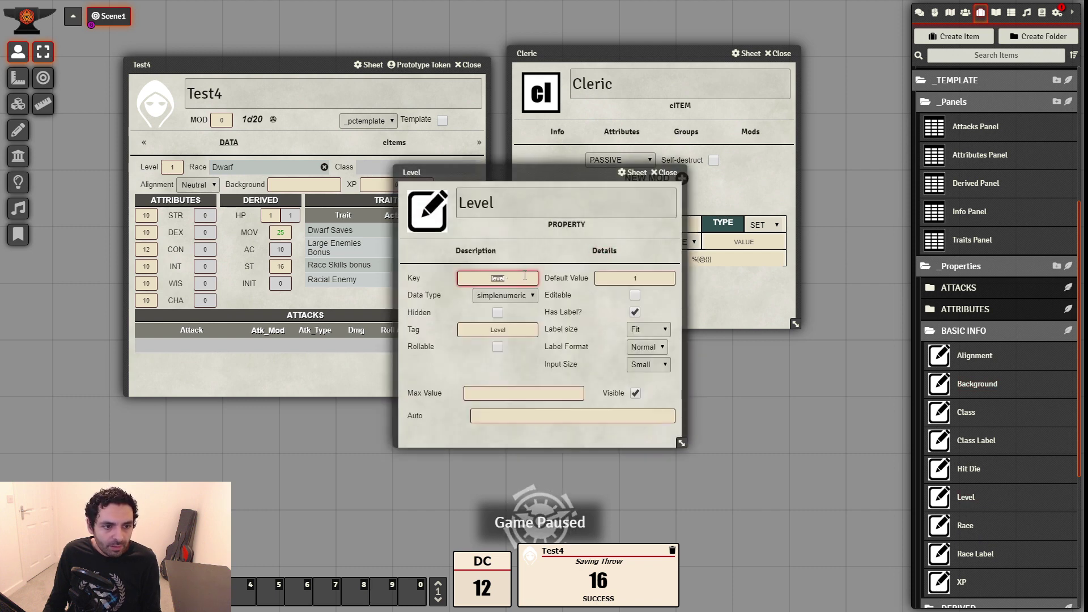
click(666, 172)
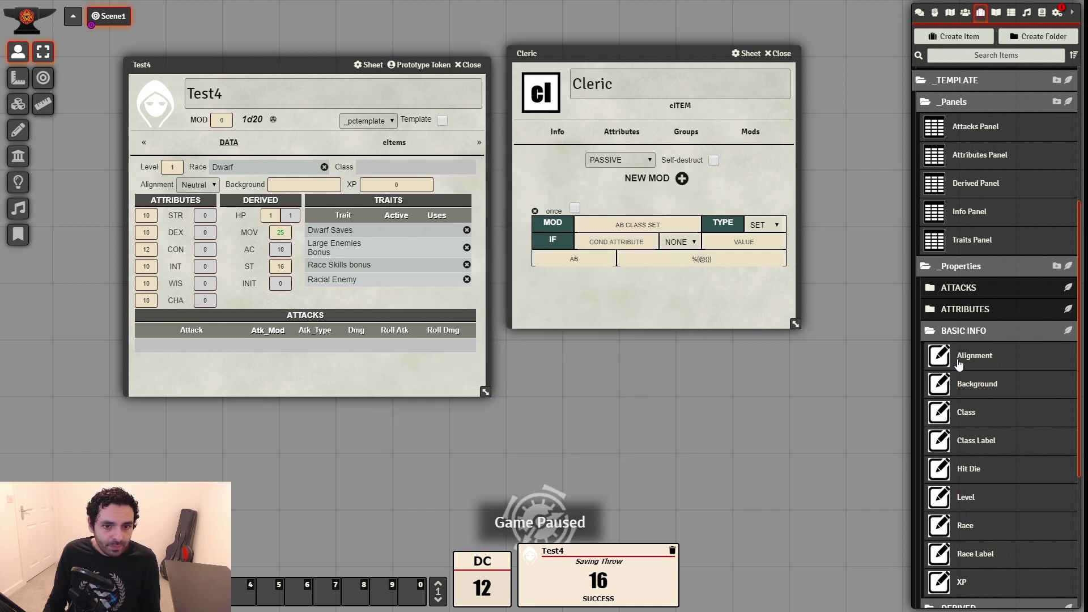
Complete the attribute reference in the AB CLASS SET mod's value as @{level}
scroll(995, 532, down, 3)
click(987, 498)
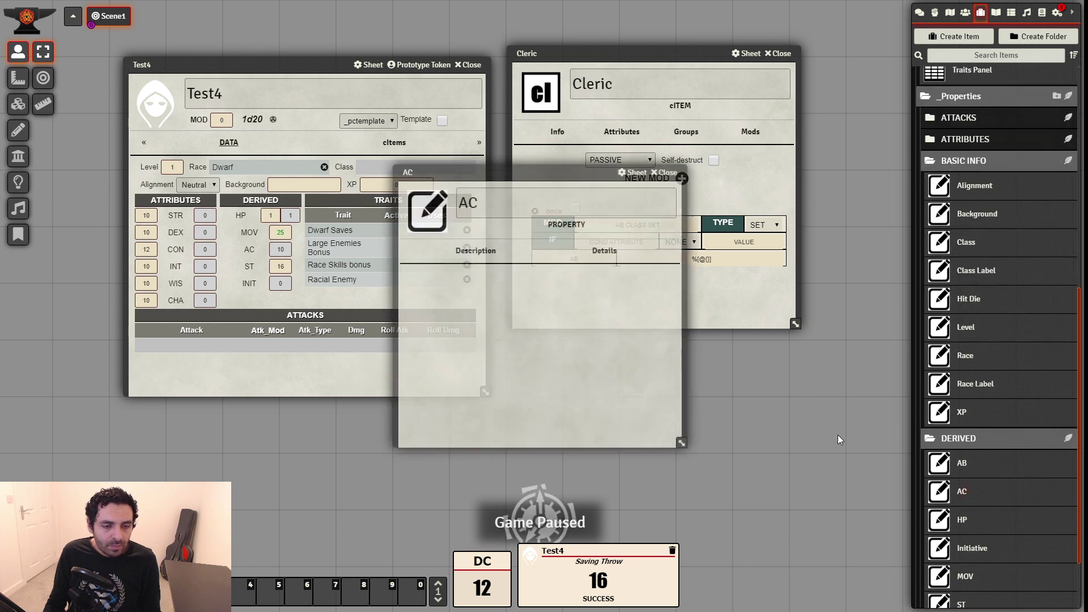
click(600, 251)
click(664, 172)
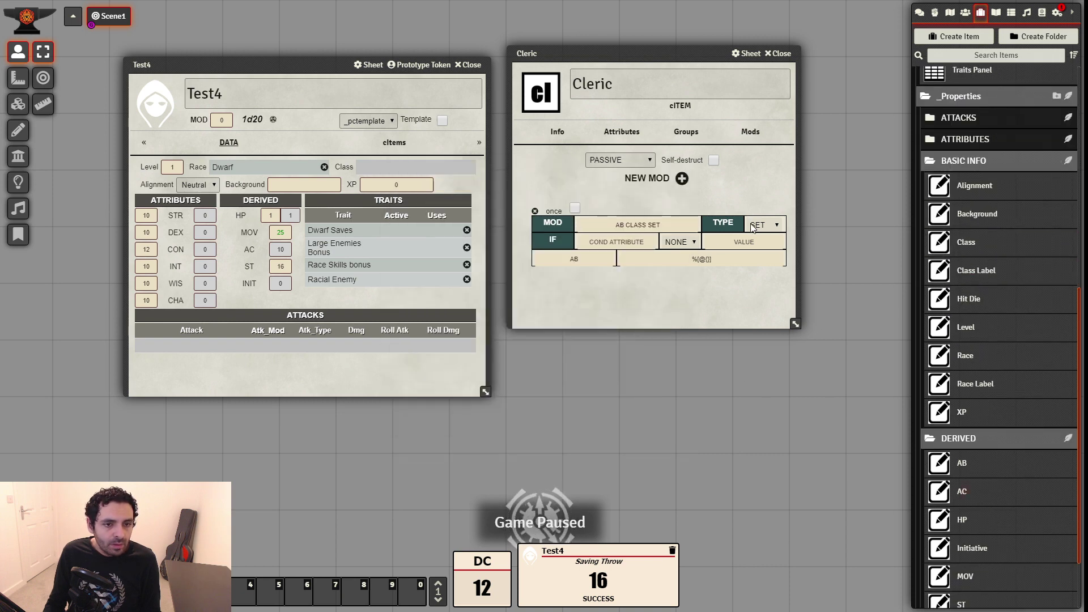
click(709, 259)
text(level})
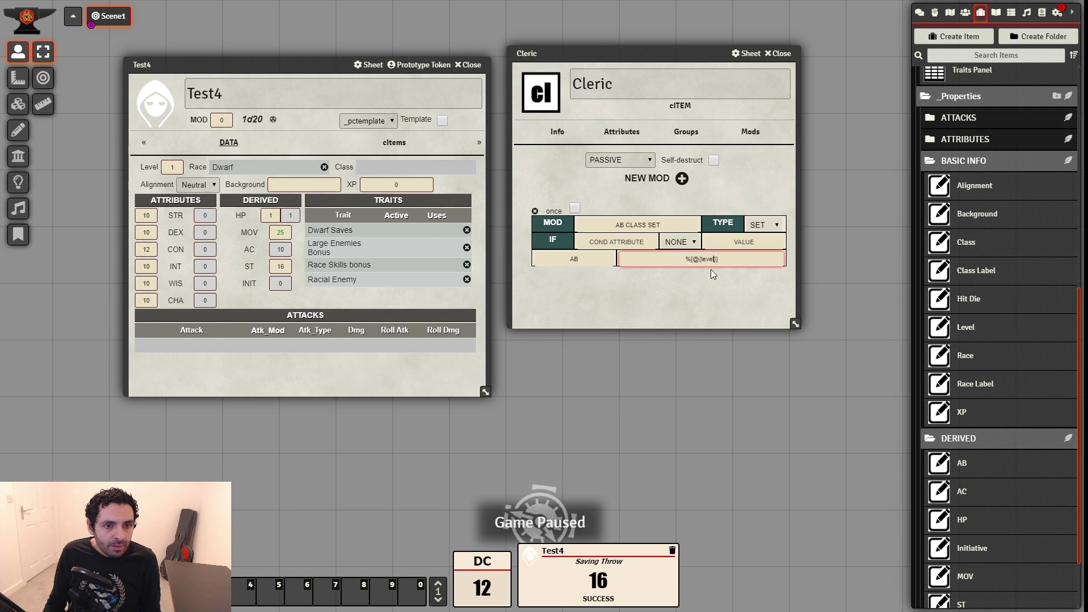
Add the first level bracket 0:0 after @{level} in the AB CLASS SET mod's value
text(,)
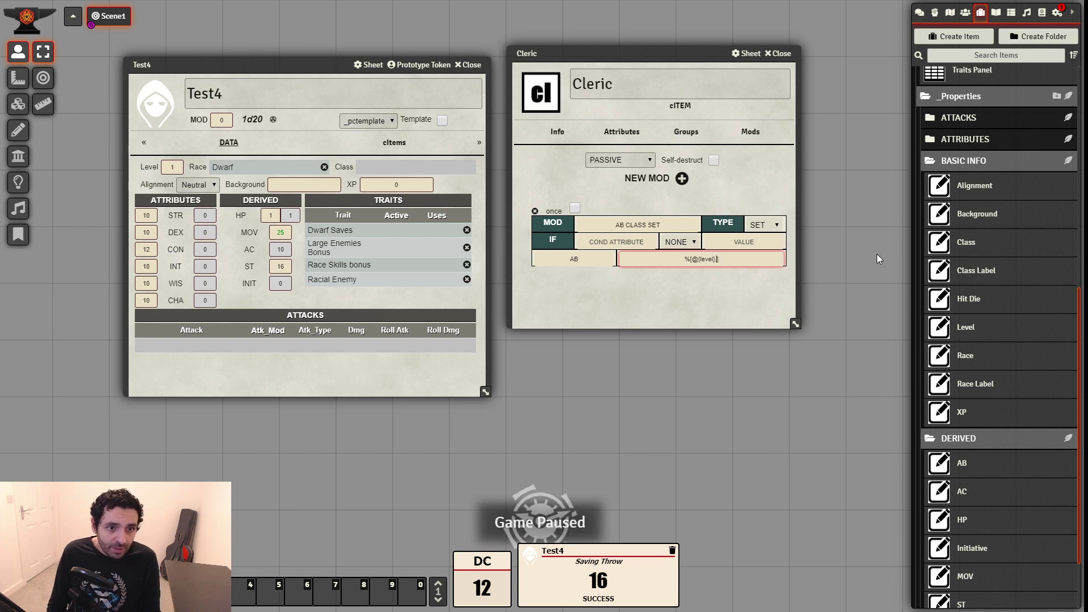
text(0:)
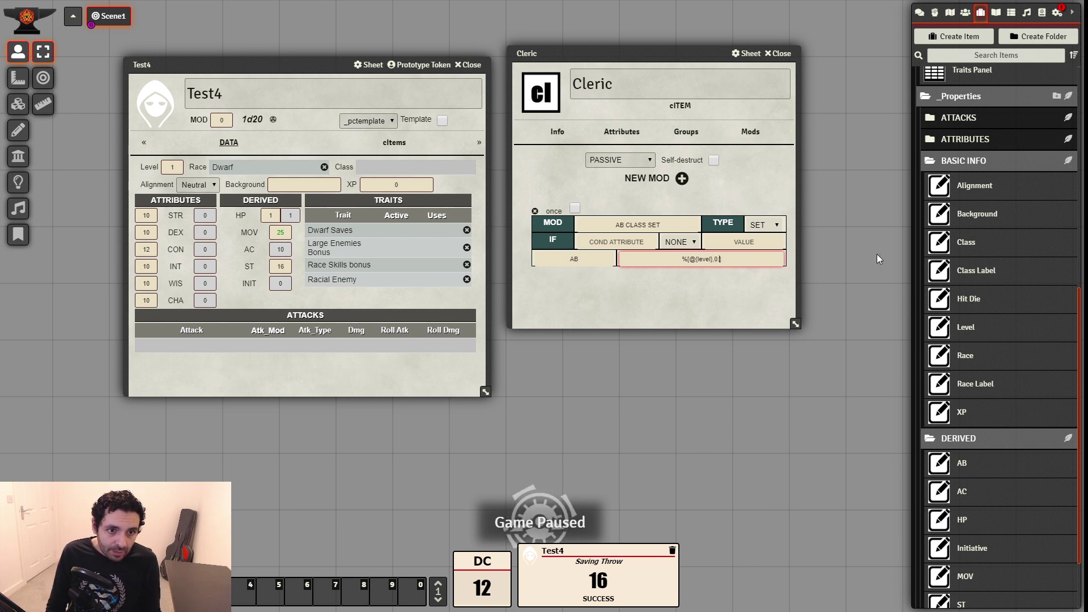
click(876, 254)
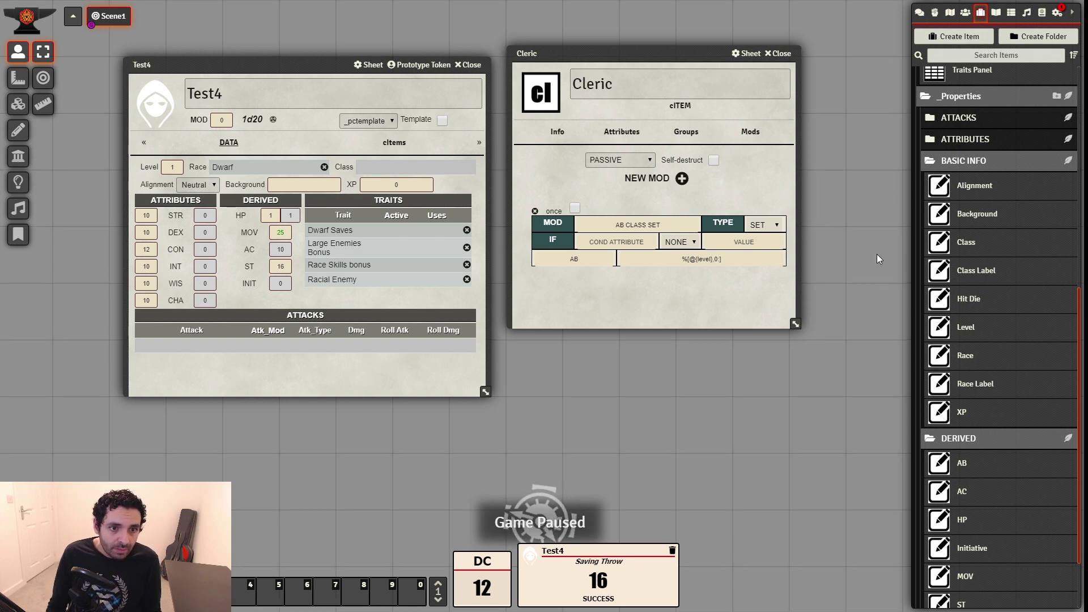
click(720, 260)
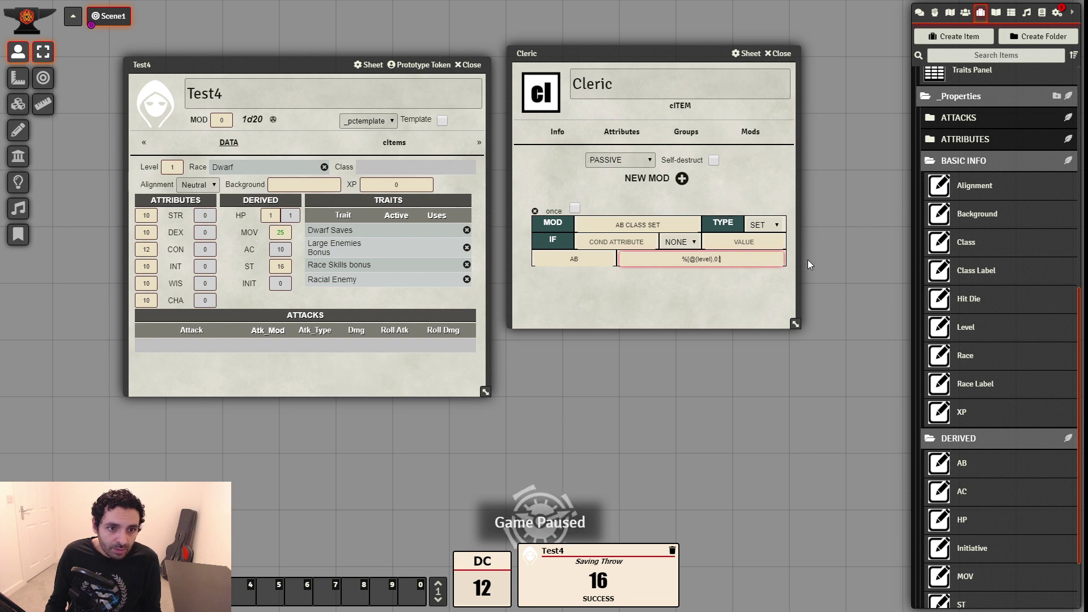
text(0,)
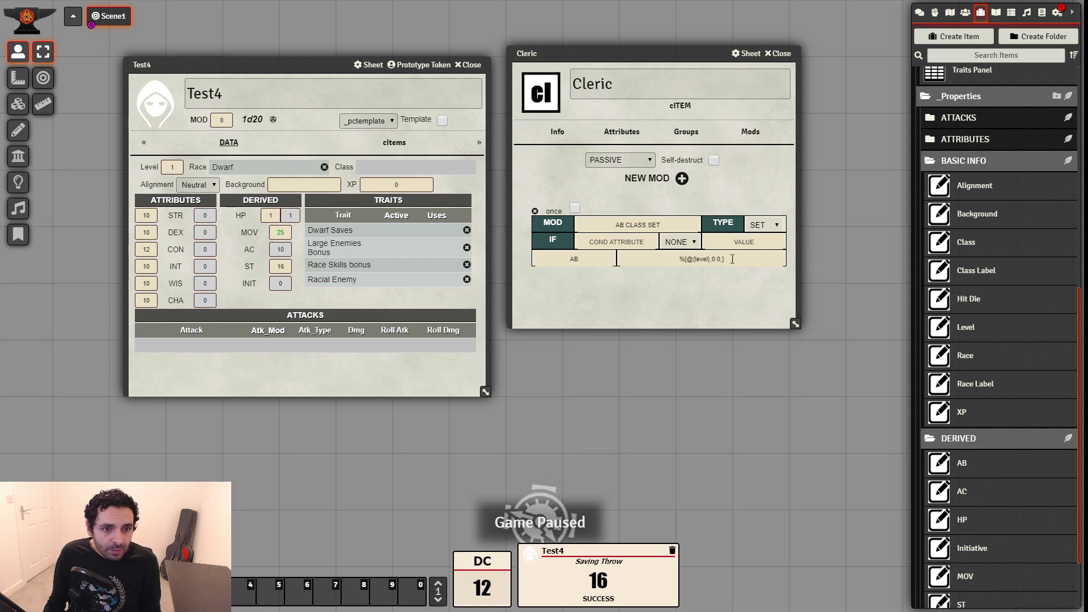
Extend the AB CLASS SET mod's value with the brackets 3:1, 5:2 and 7:3
click(782, 256)
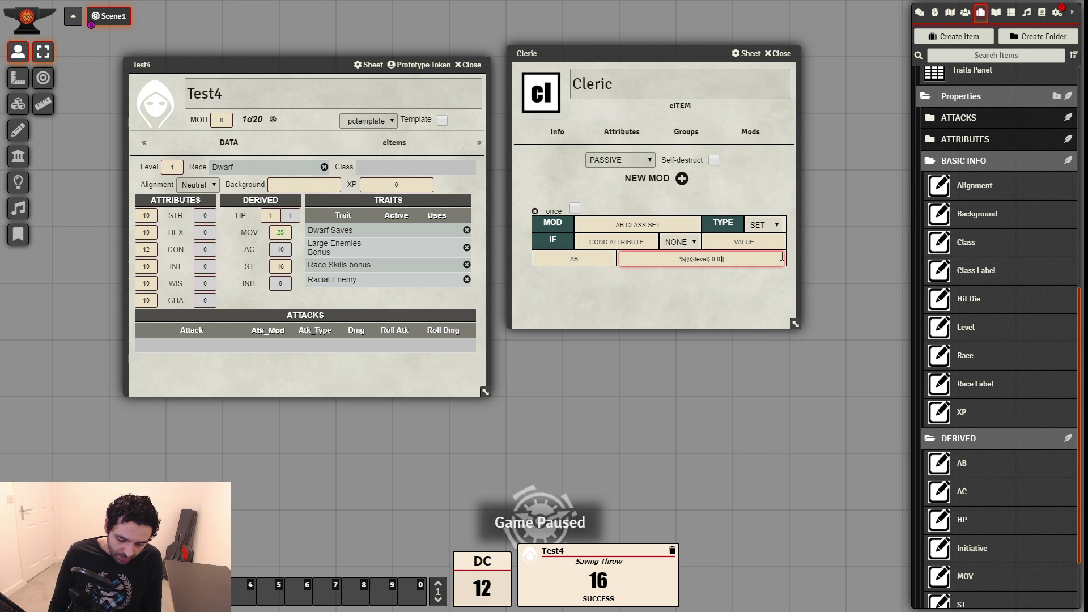
text(3:1,)
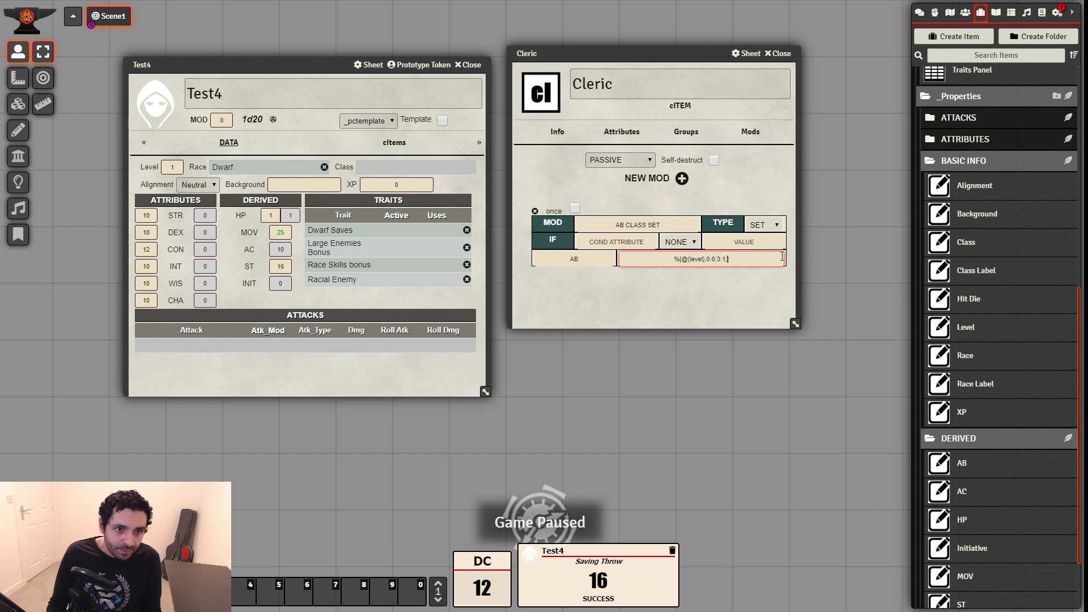
key(alt+Tab)
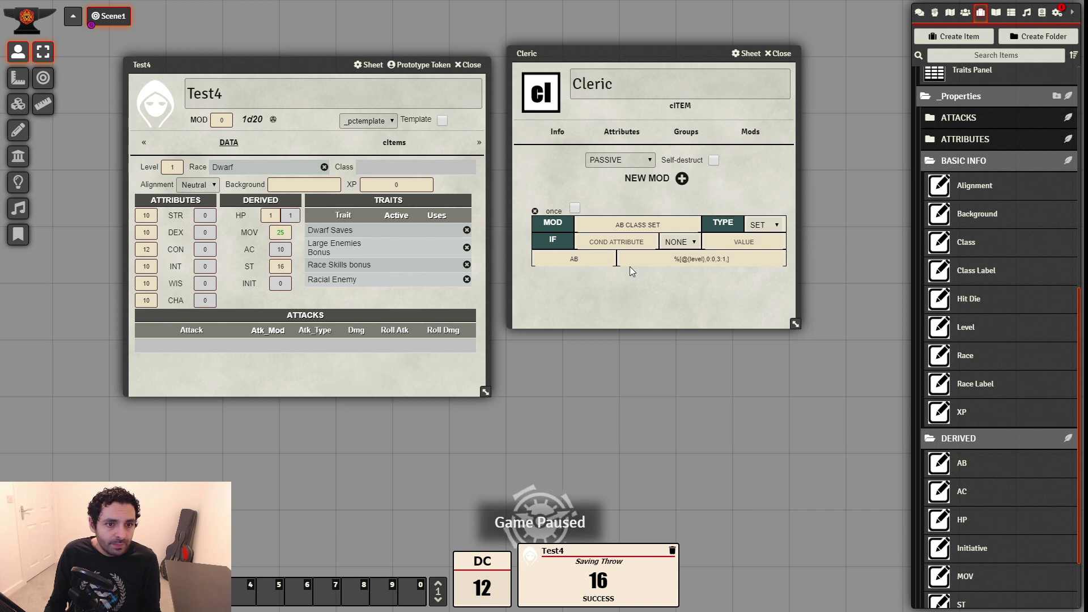
click(729, 259)
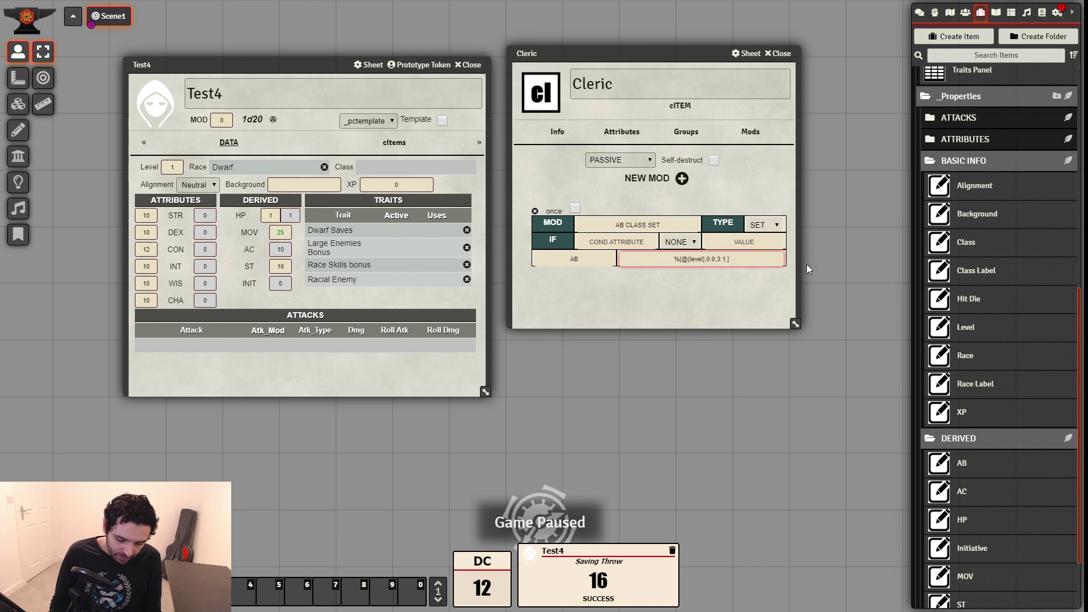
text(5:2)
click(725, 282)
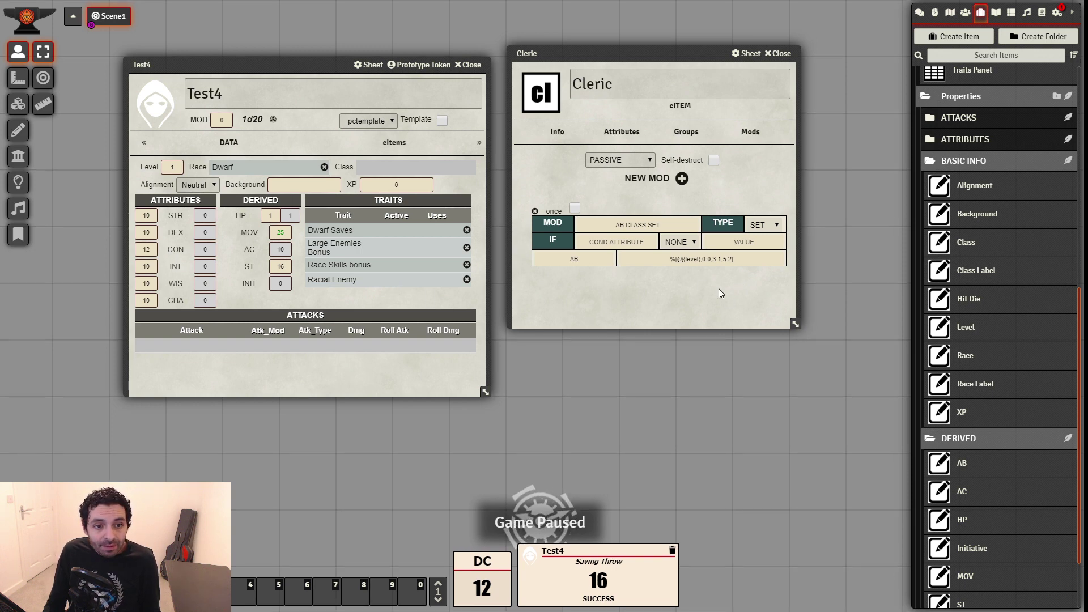
click(738, 259)
text(,7:3)
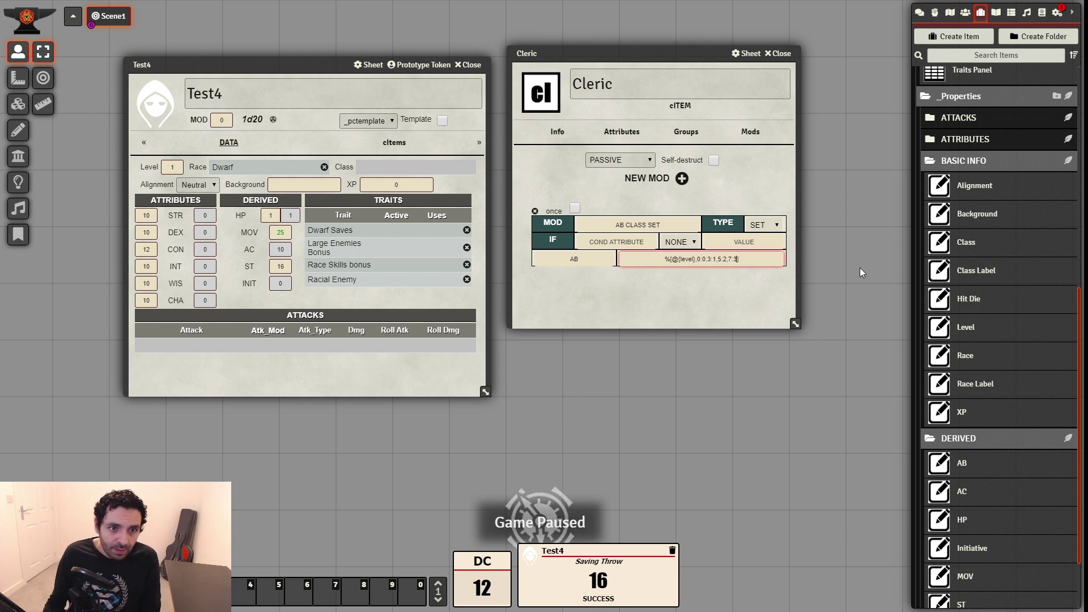
key(Return)
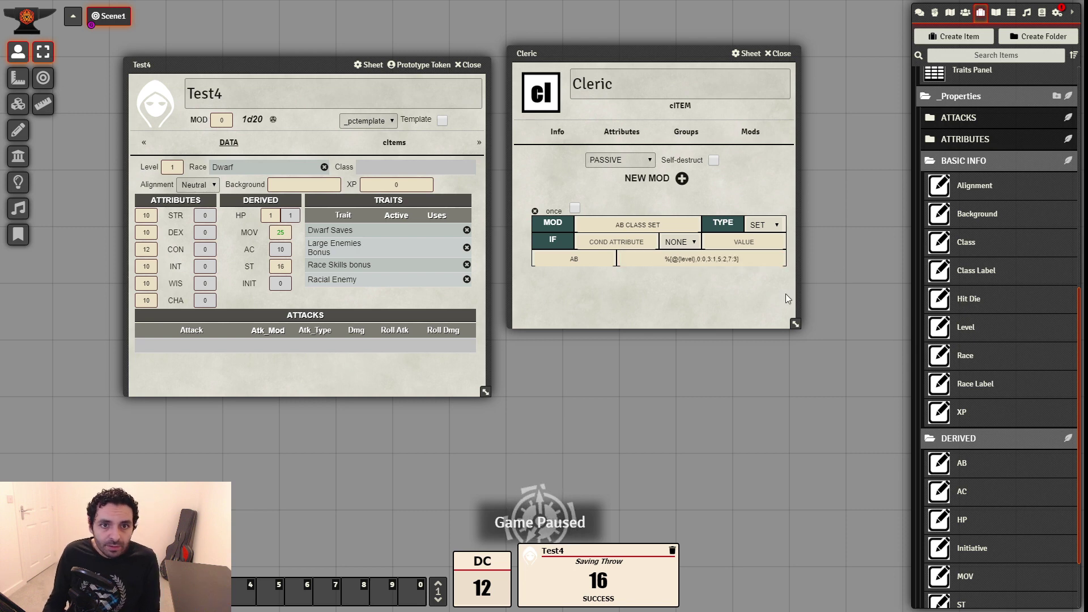
Open the OSR journal entry, shrink its window and arrange the Cleric sheet beside it to show the class table
click(996, 12)
click(933, 74)
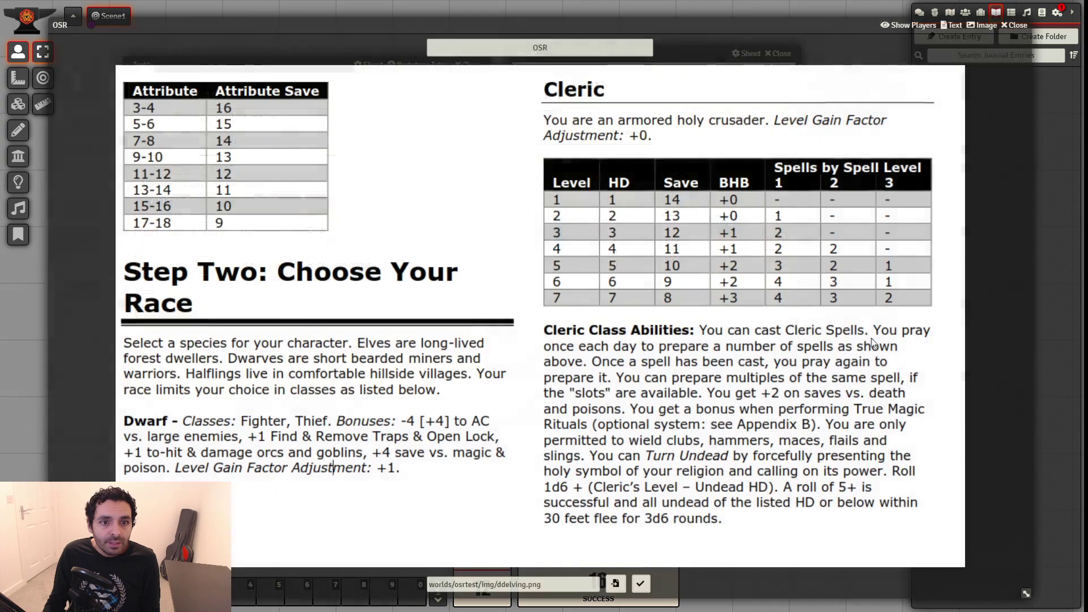
drag(1031, 600, 500, 444)
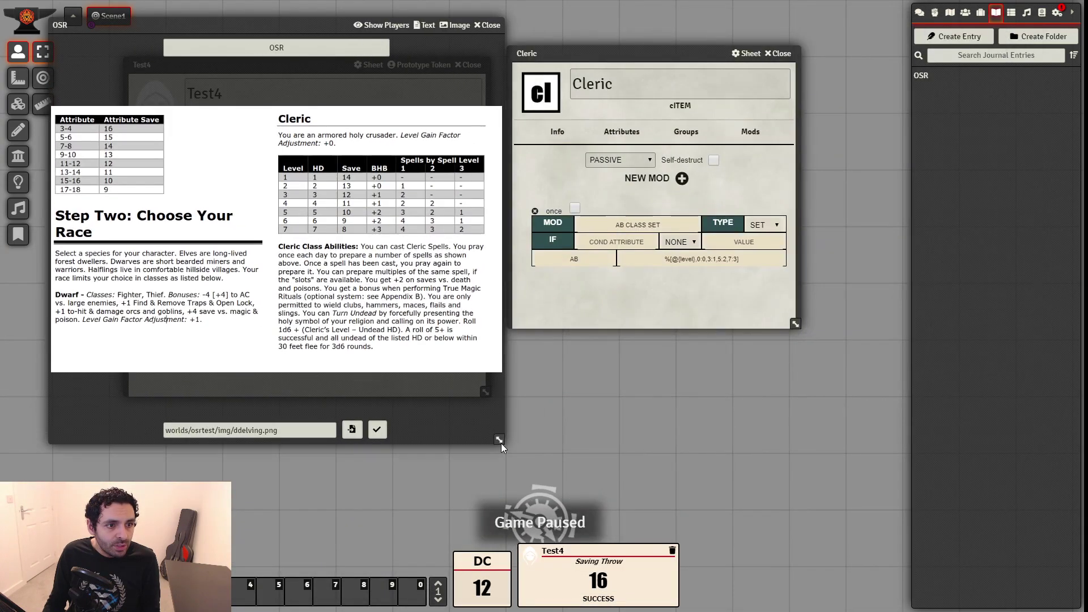
drag(622, 58, 669, 85)
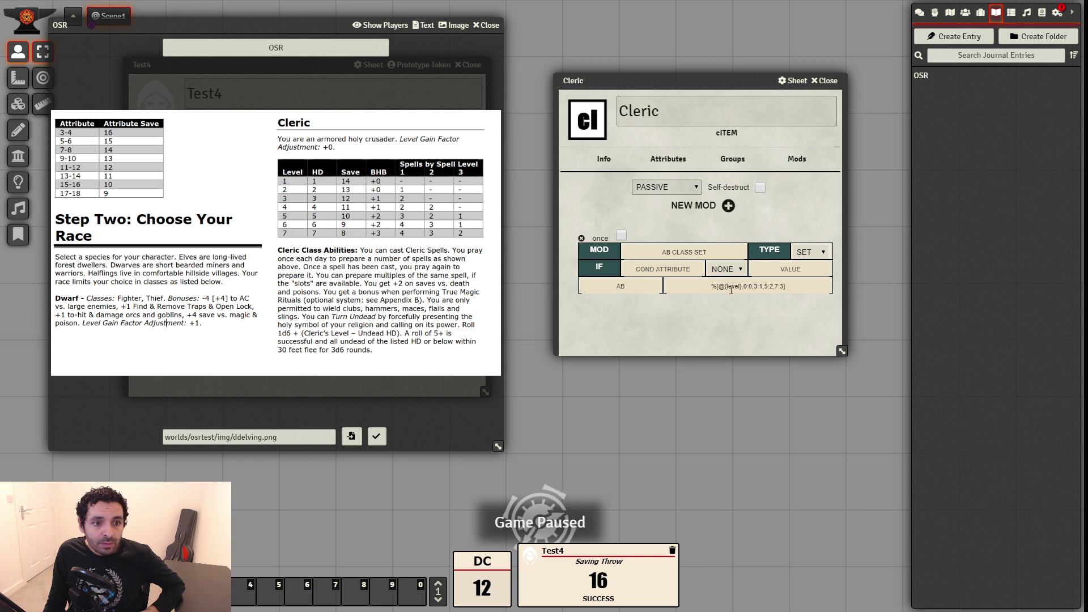
Add a second mod to the Cleric cItem and name it SET CLASS ST
click(728, 206)
scroll(744, 316, down, 1)
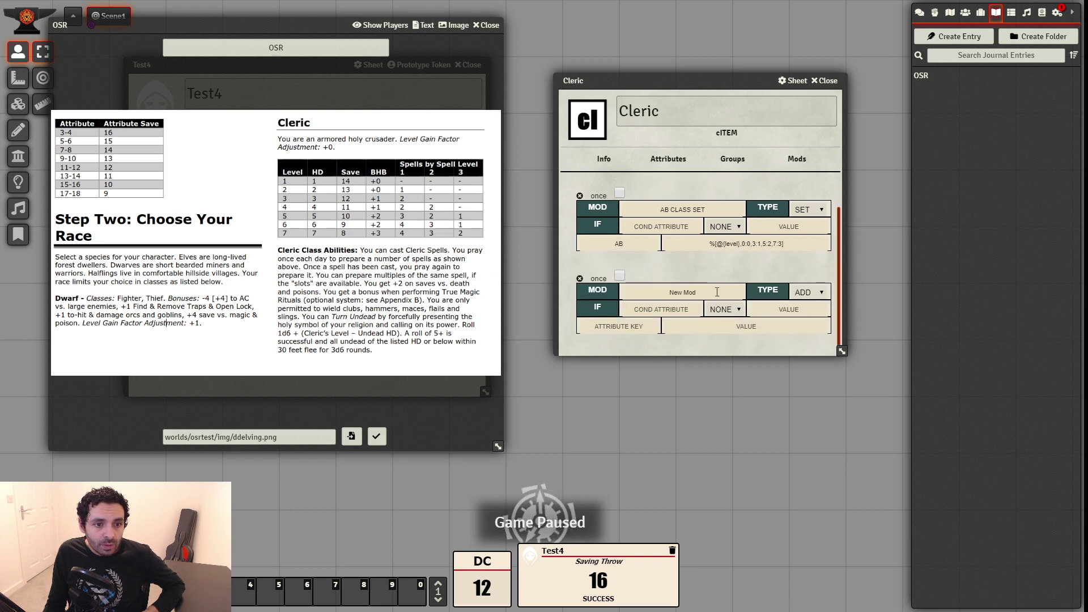
click(682, 292)
text(SET)
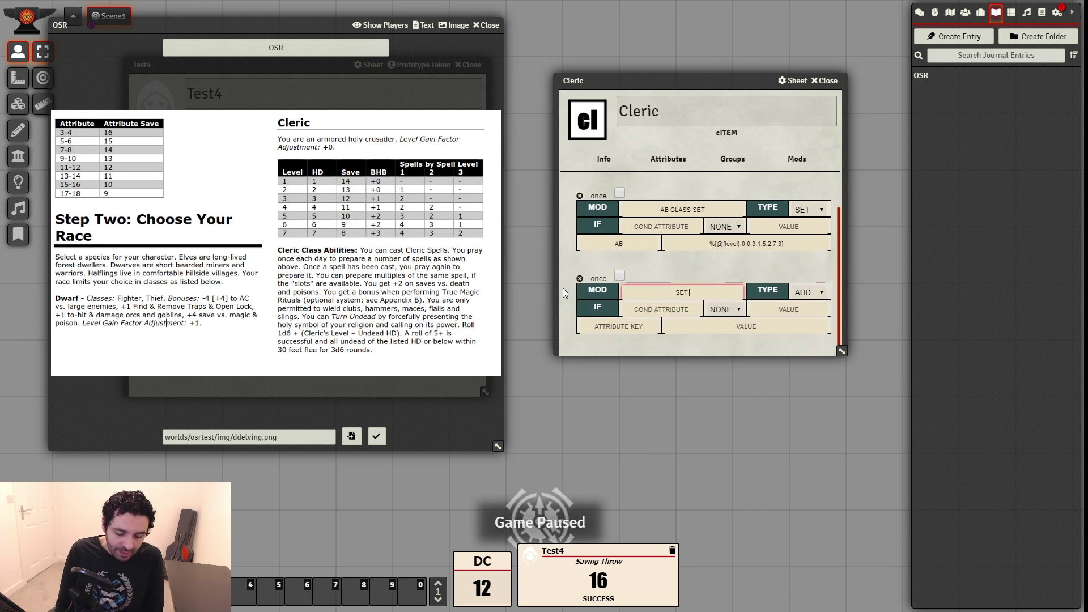
text( CLASS ST)
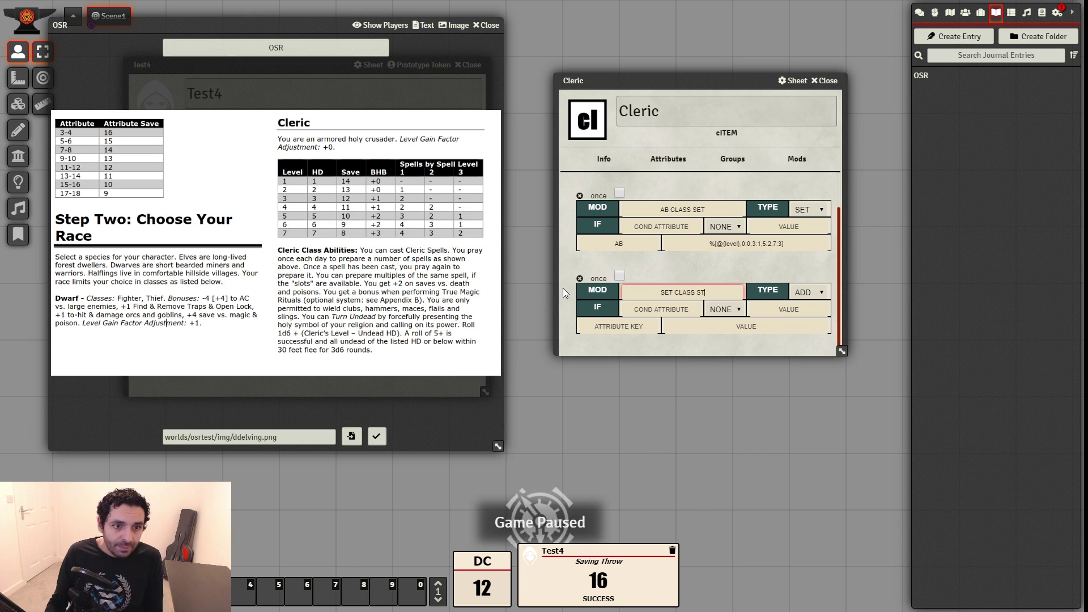
Give the SET CLASS ST mod type SET and attribute key ST, and check it against the ST property
click(809, 292)
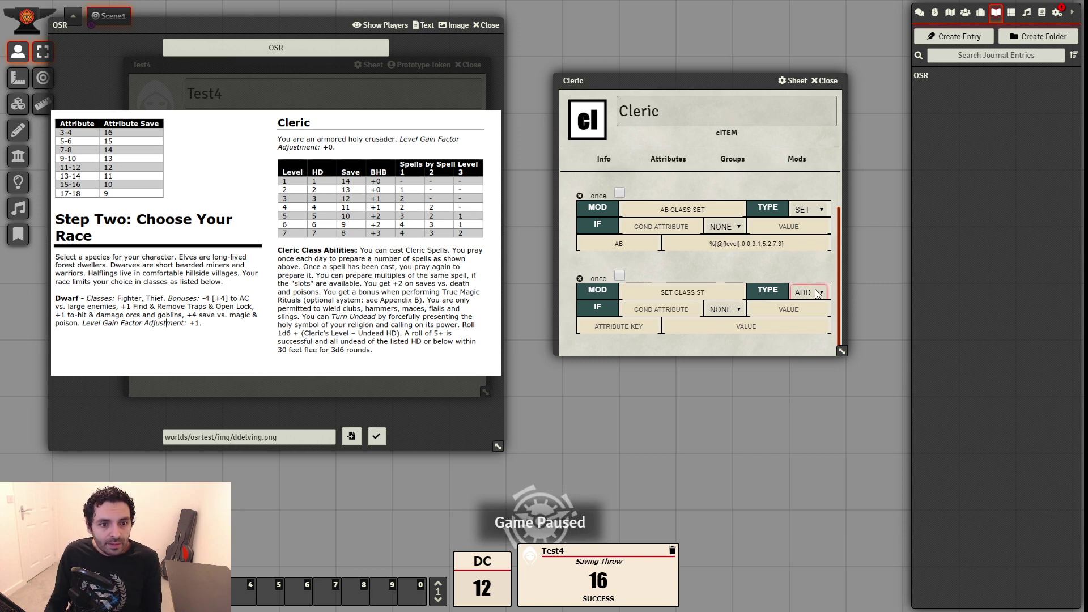
click(812, 319)
click(613, 327)
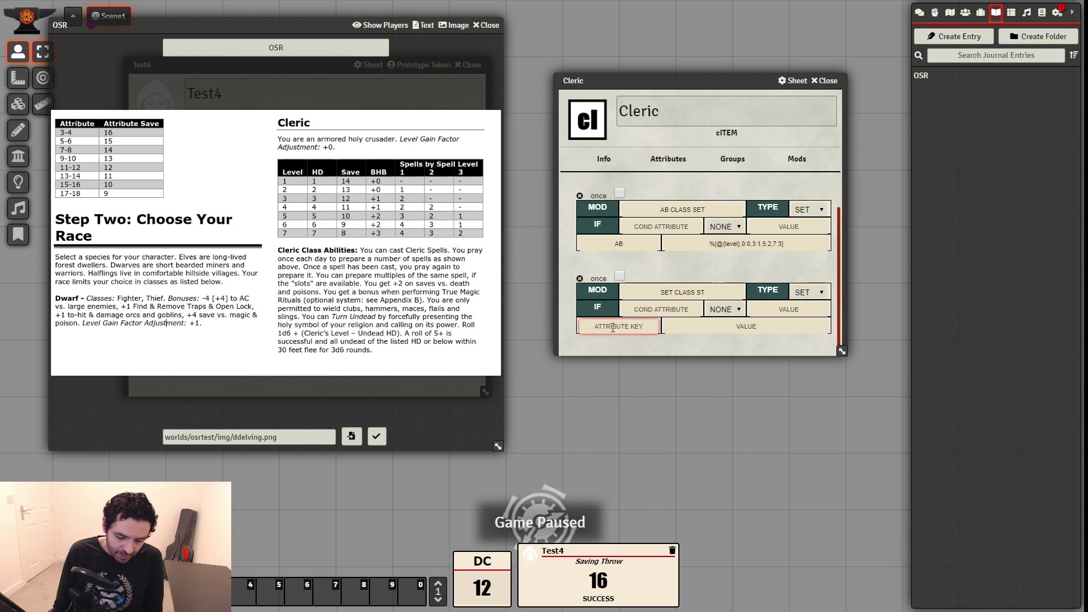
text(ST)
click(980, 12)
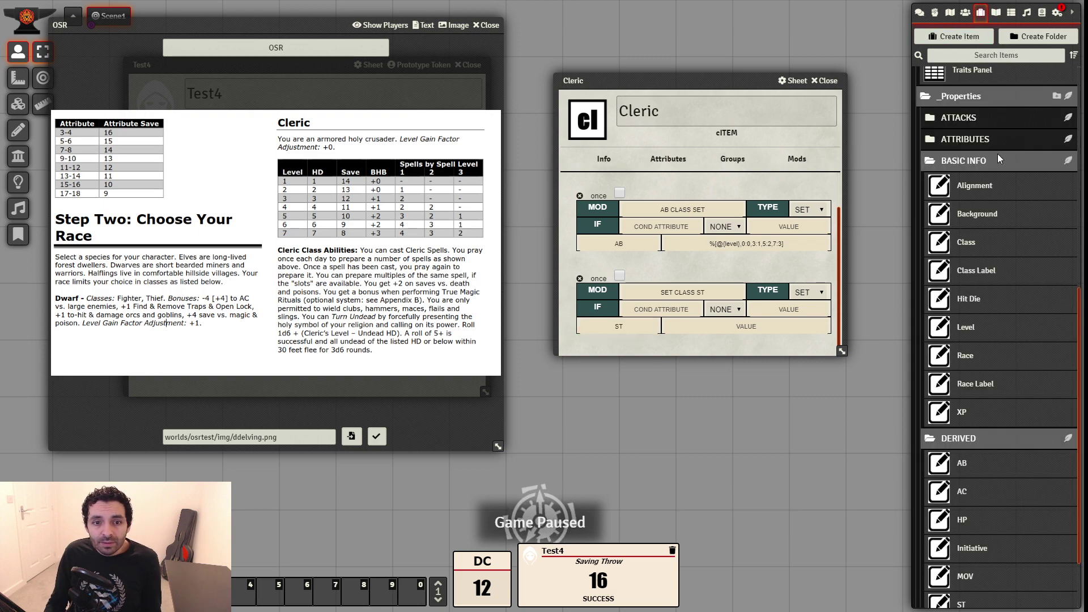
scroll(997, 380, down, 3)
click(962, 517)
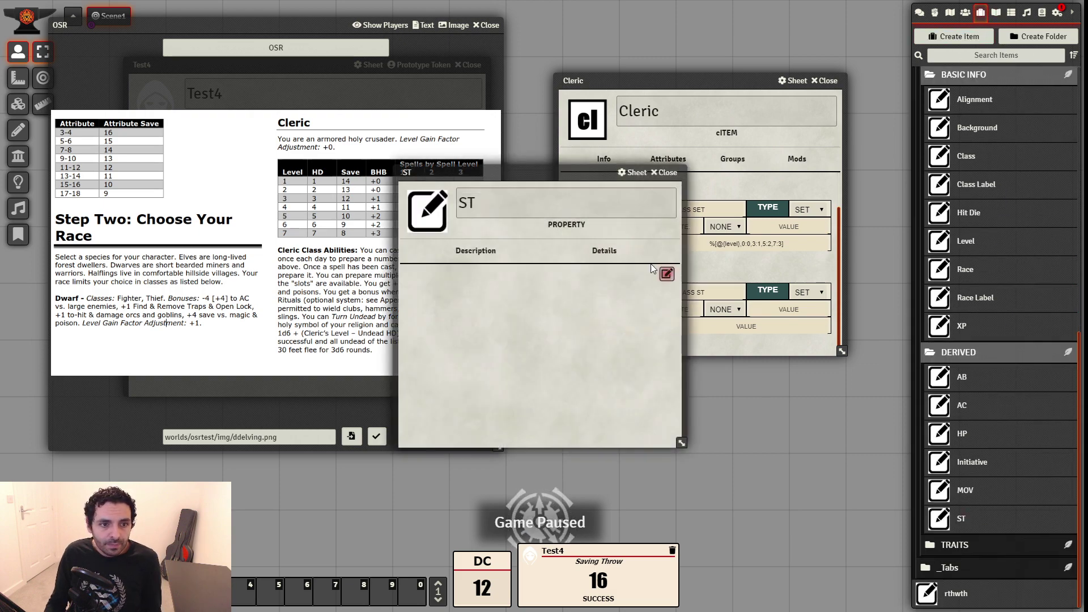
click(666, 172)
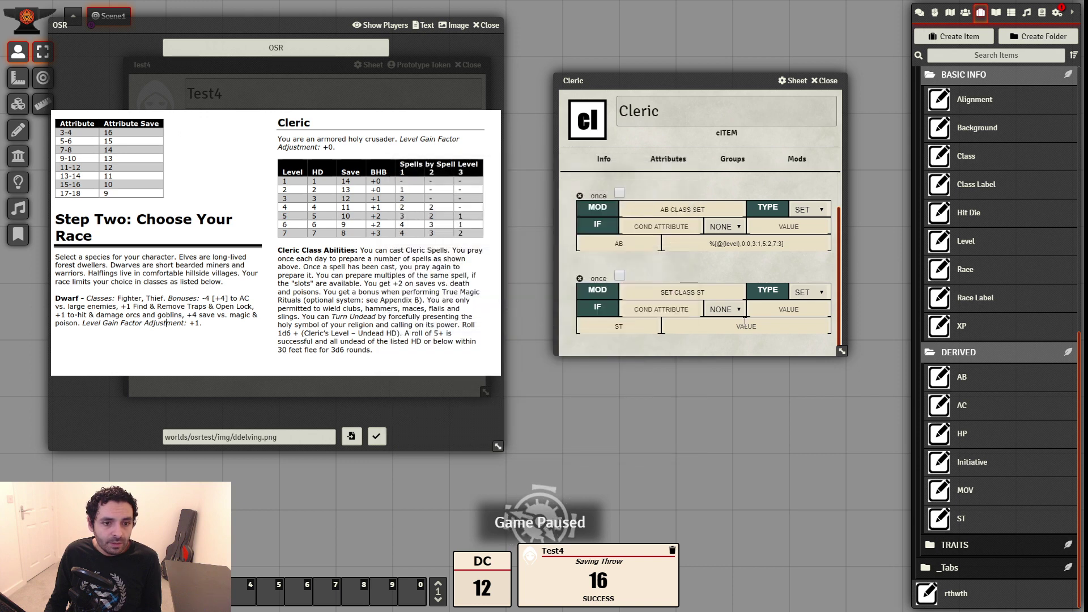
Copy the AB CLASS SET mod's value formula into the value of the SET CLASS ST mod
click(756, 325)
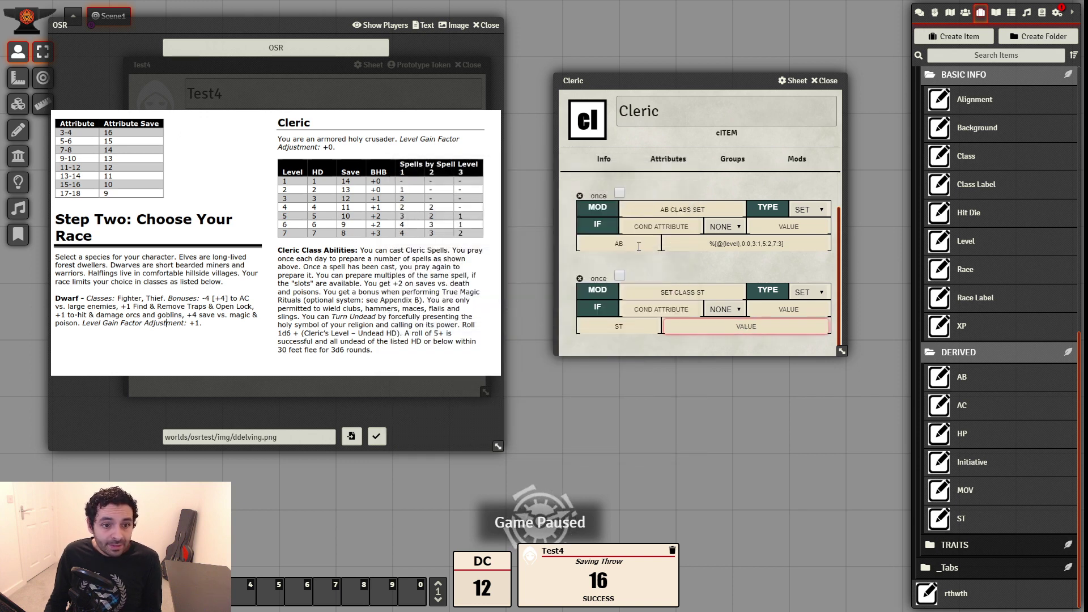
drag(796, 243, 709, 245)
key(ctrl+c)
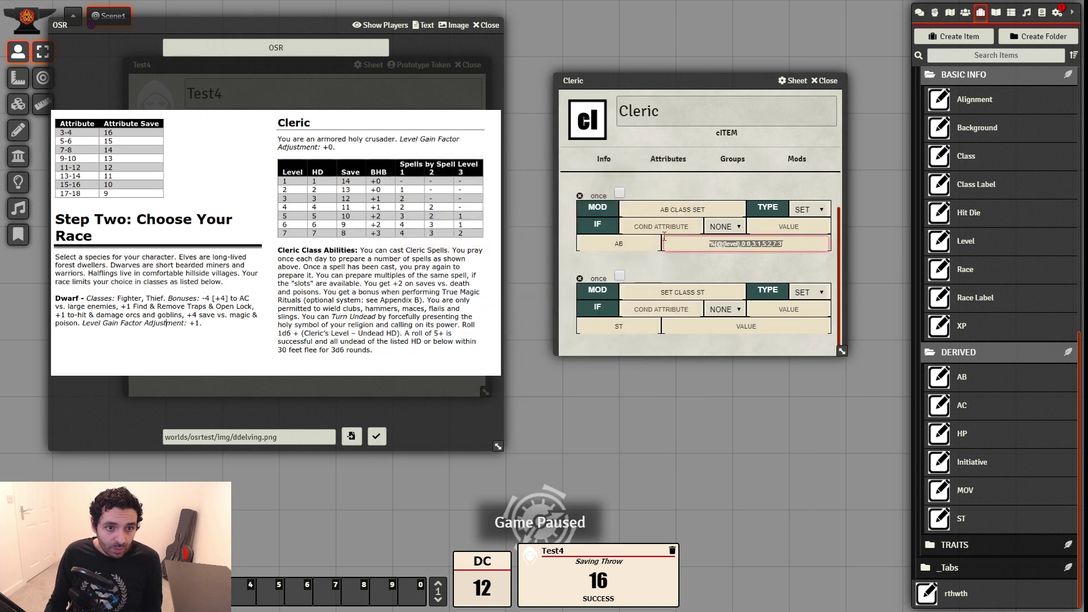
click(759, 327)
key(ctrl+v)
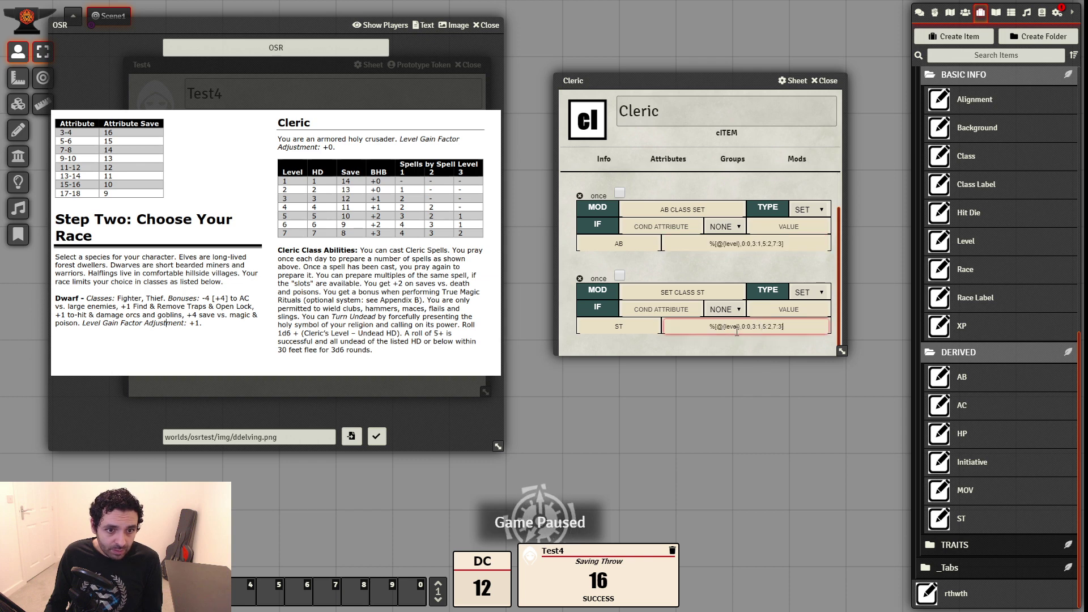
Change the first bracket of the SET CLASS ST formula to 0:14, with @{level} as its reference
double_click(731, 327)
text(ST)
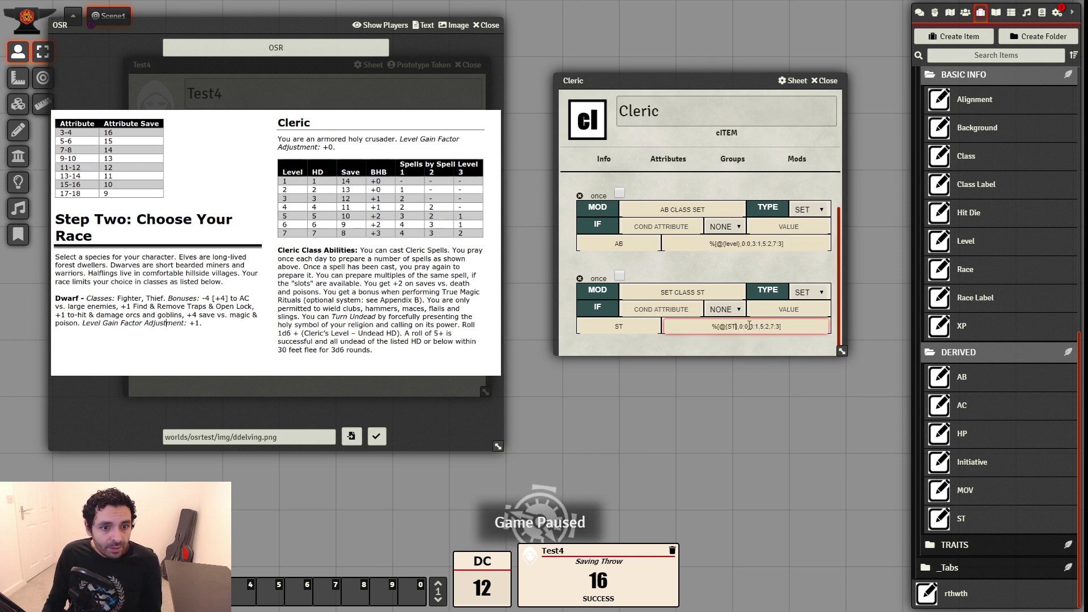
key(BackSpace)
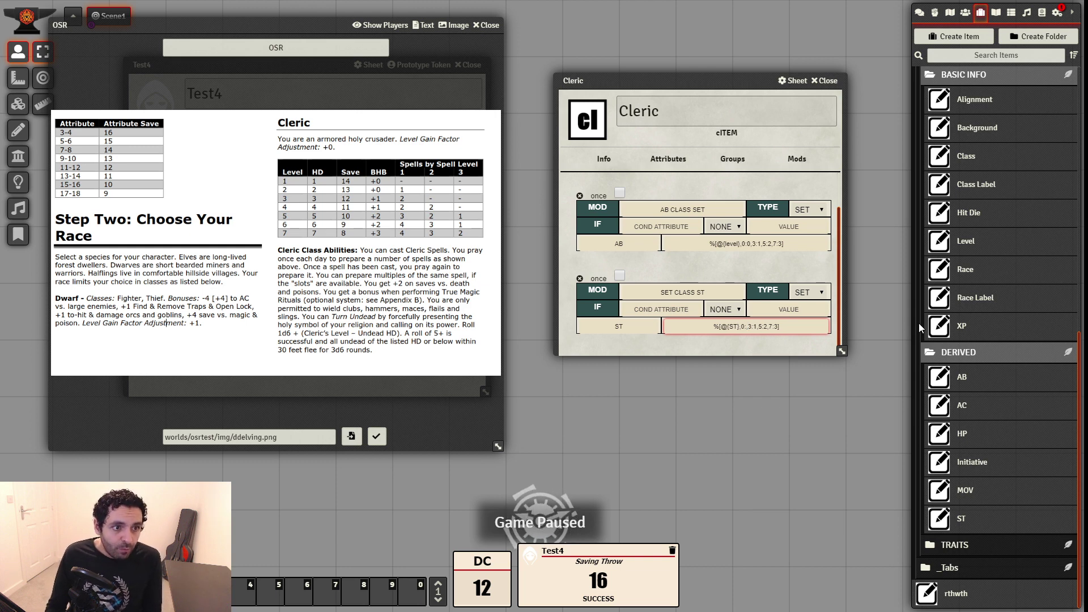
text(14)
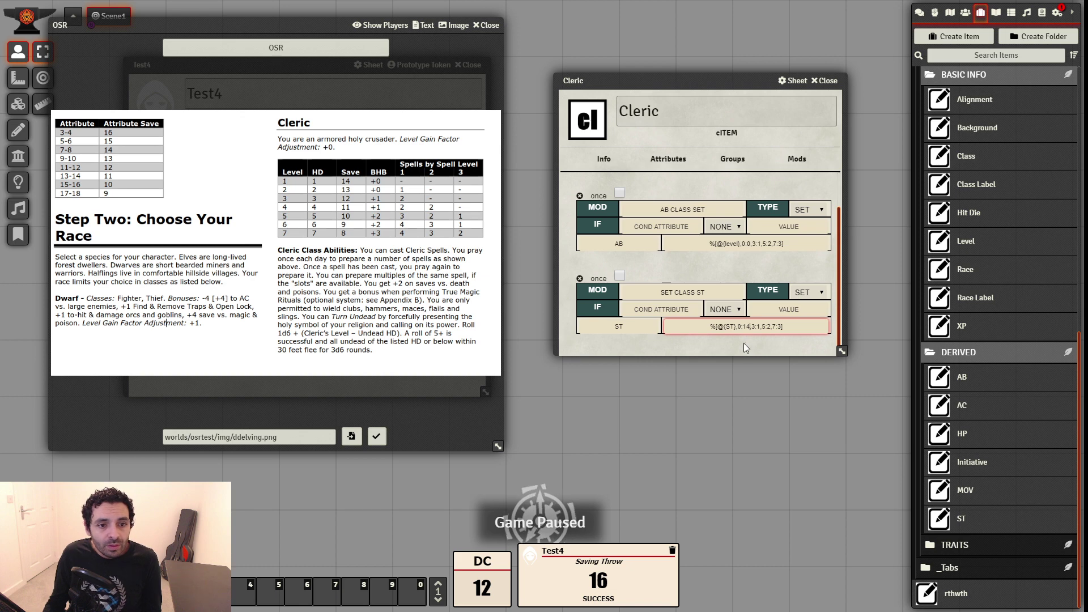
double_click(728, 326)
text(level)
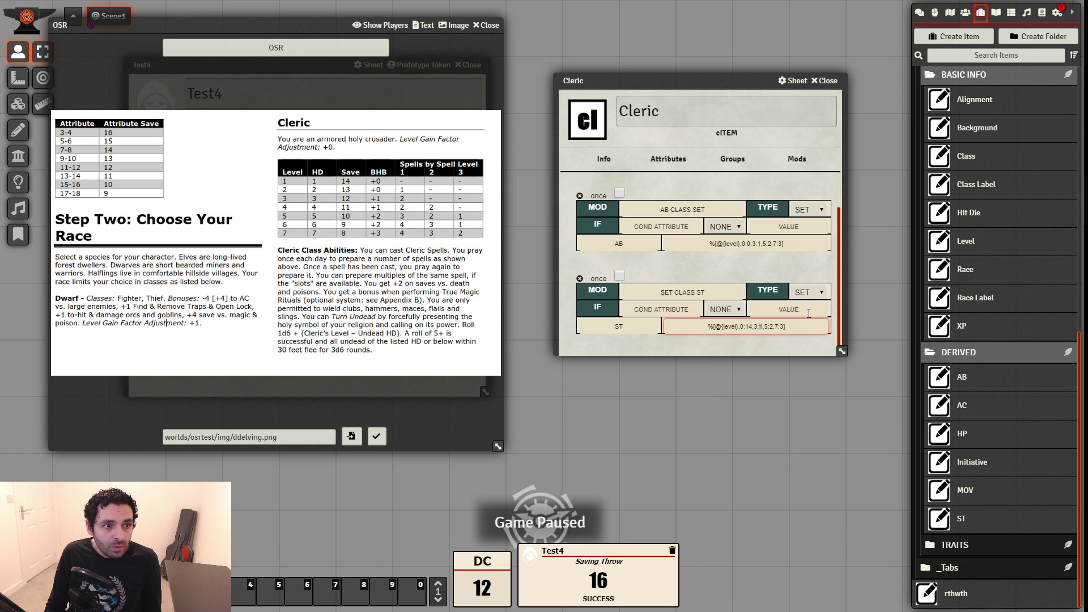
Change the next brackets of the SET CLASS ST formula to 2:13, 3:12 and 4:11, following the Cleric save table
key(BackSpace)
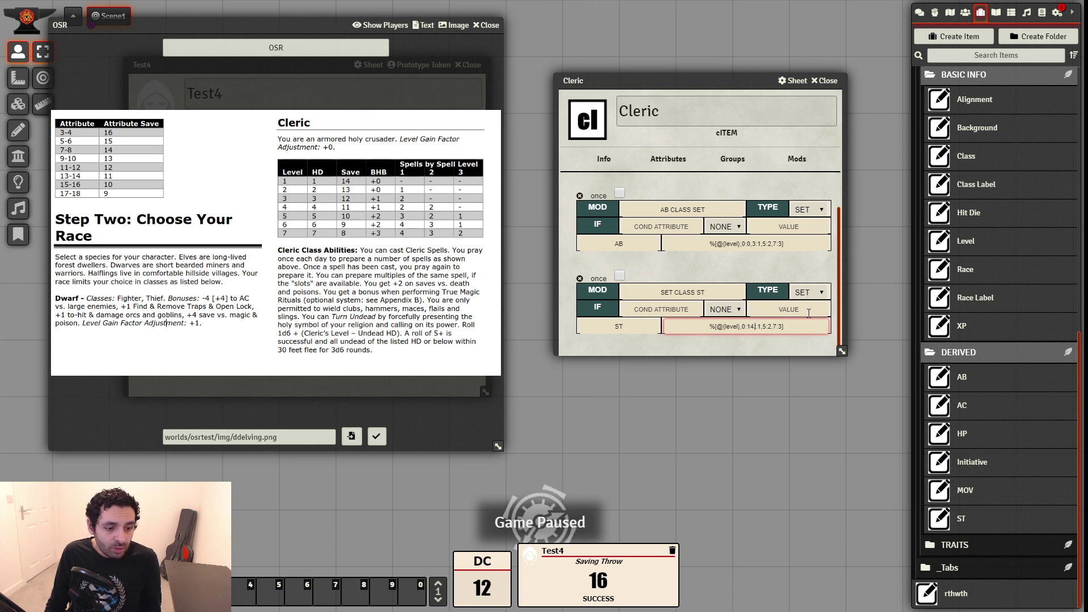
text(2:1)
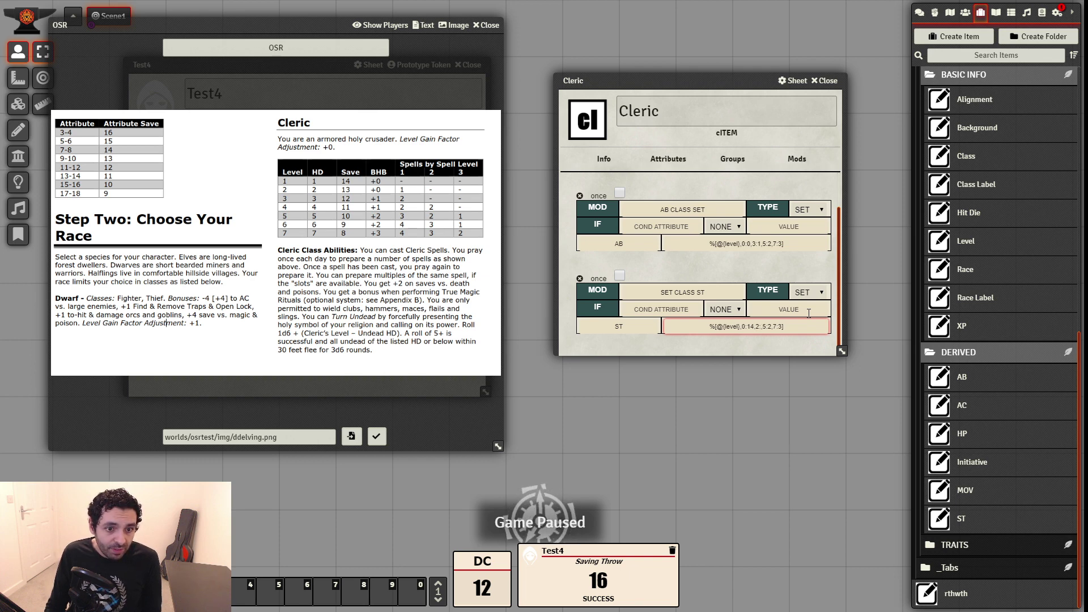
text(3)
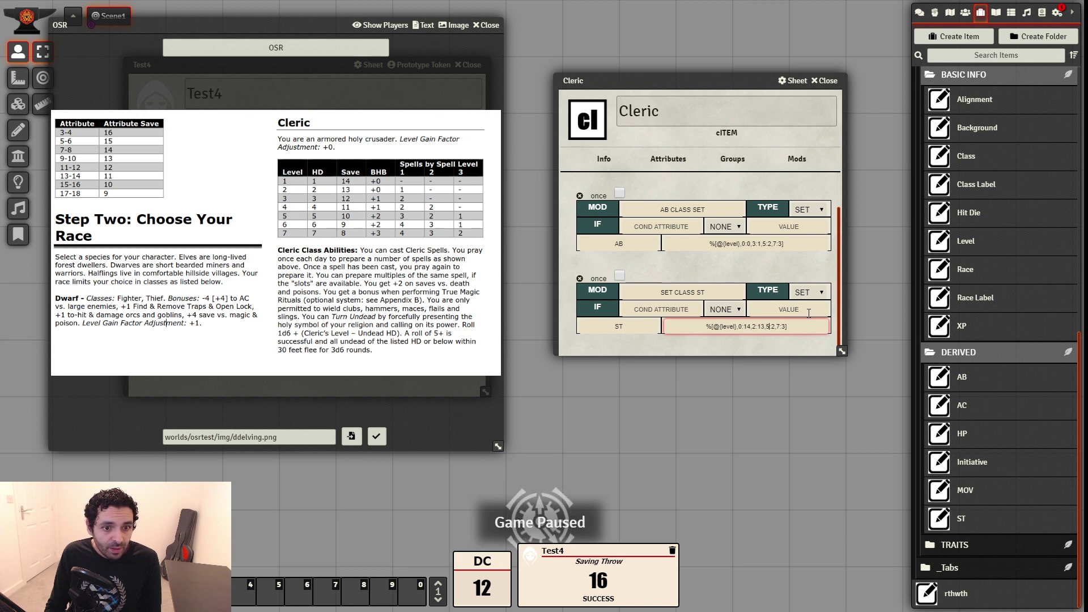
key(BackSpace)
text(3:)
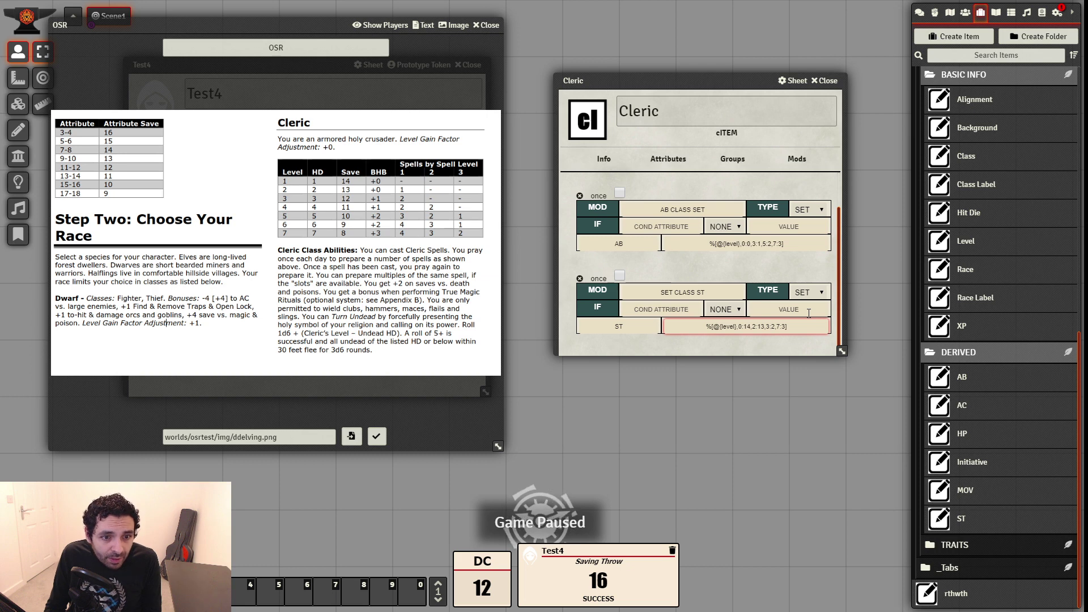
text(12,4:)
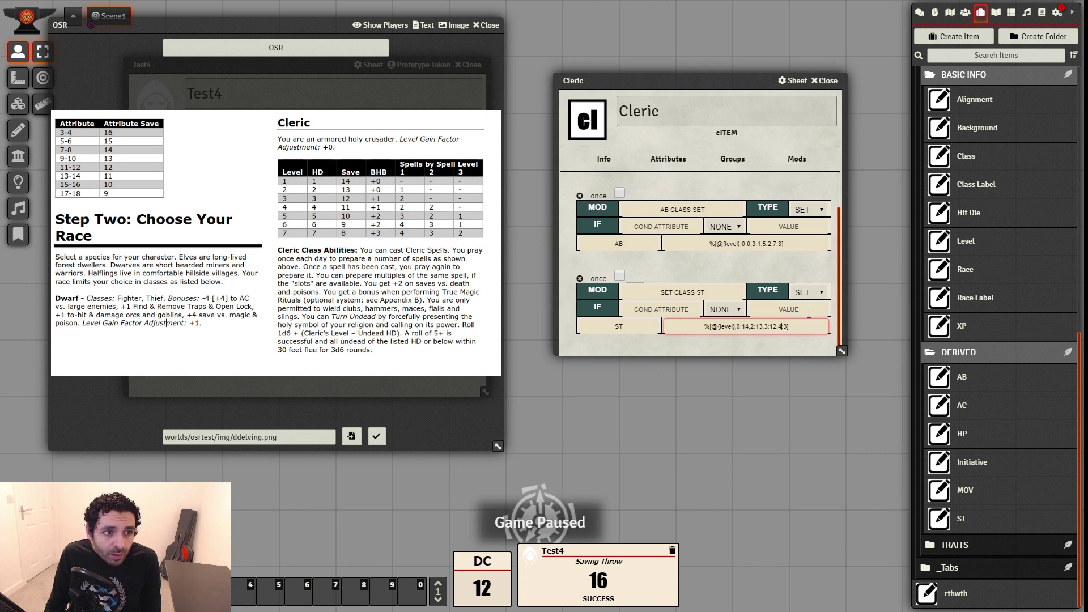
text(11)
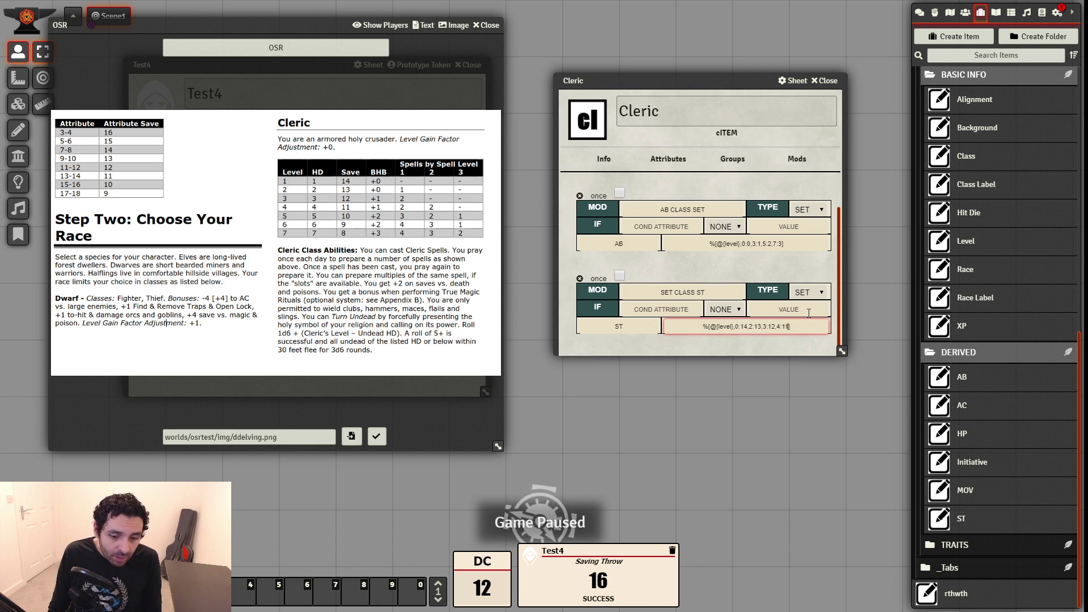
Complete the SET CLASS ST formula with the brackets 5:10, 6:9 and 7:8
text(,5)
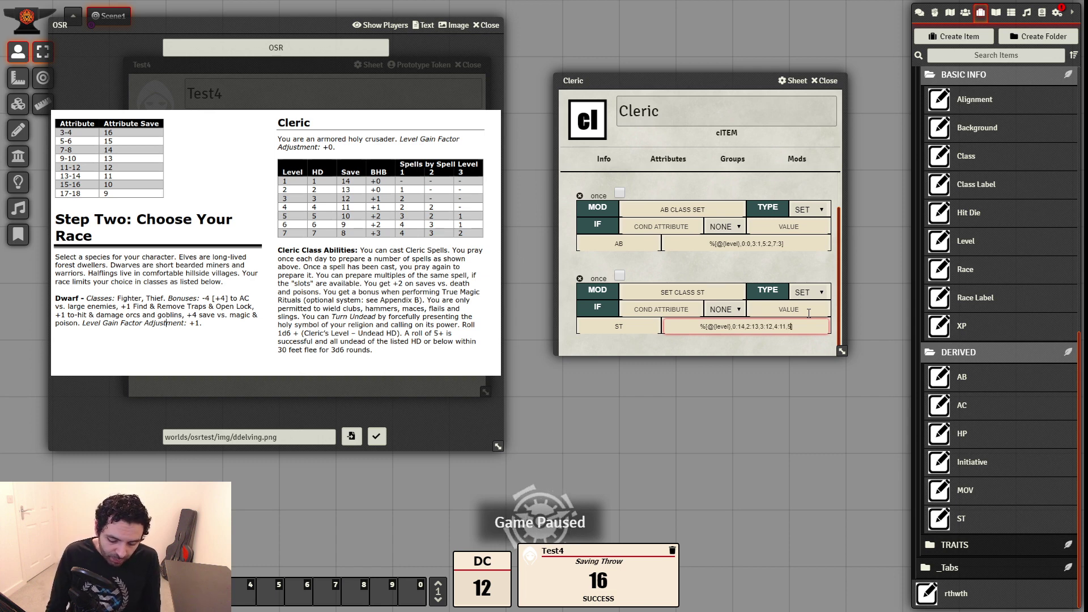
text(:)
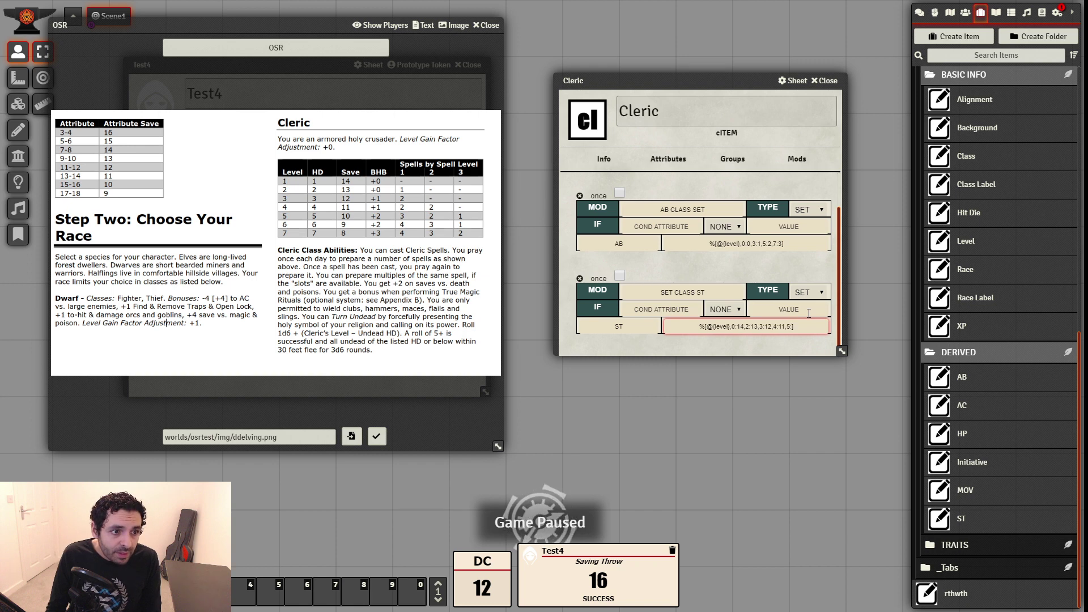
text(10,)
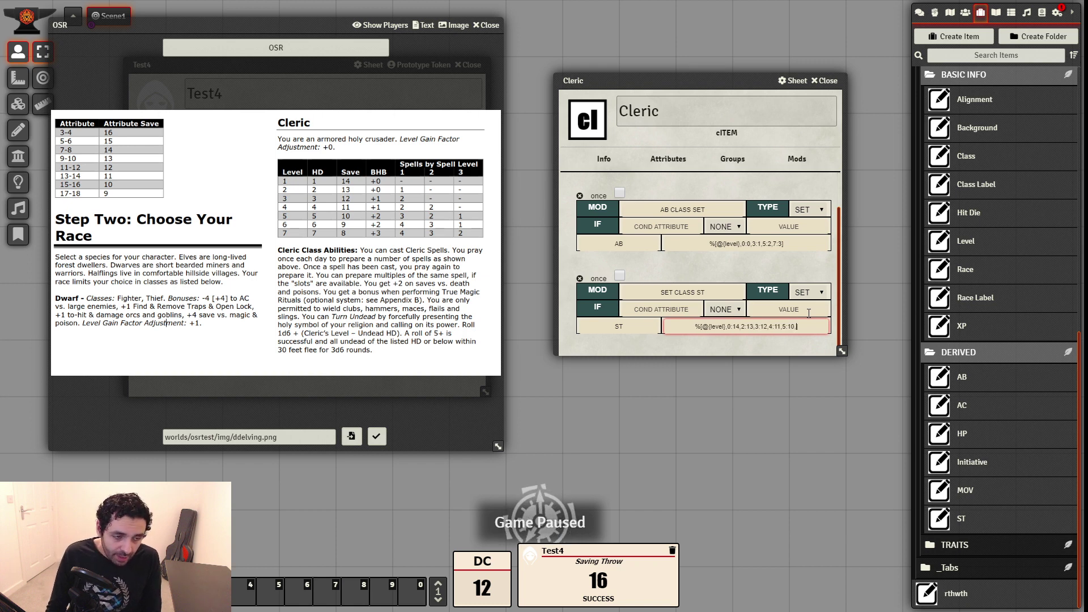
text(6)
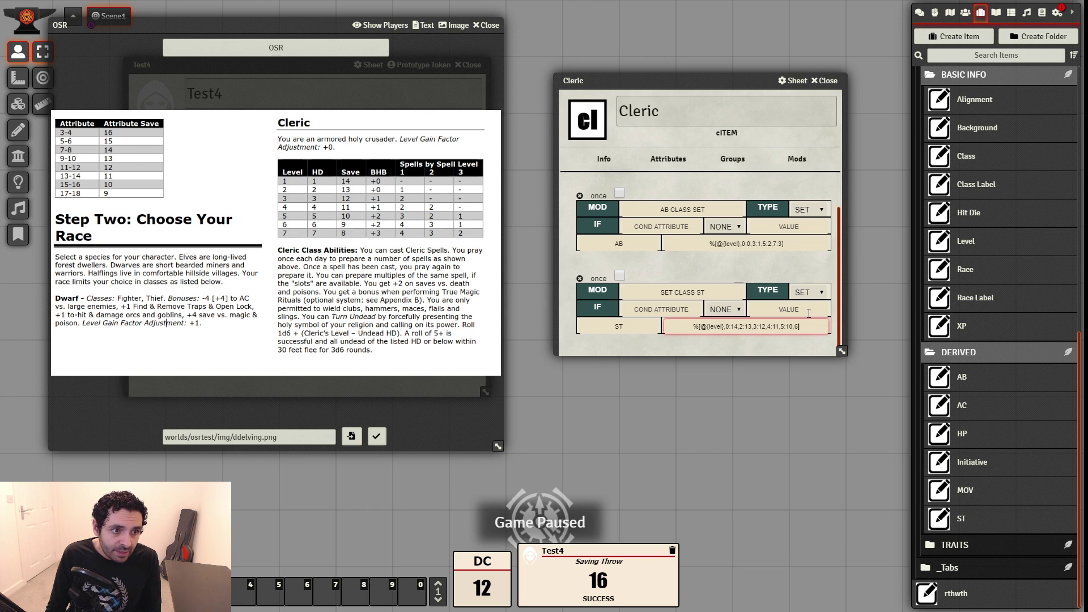
text(:9)
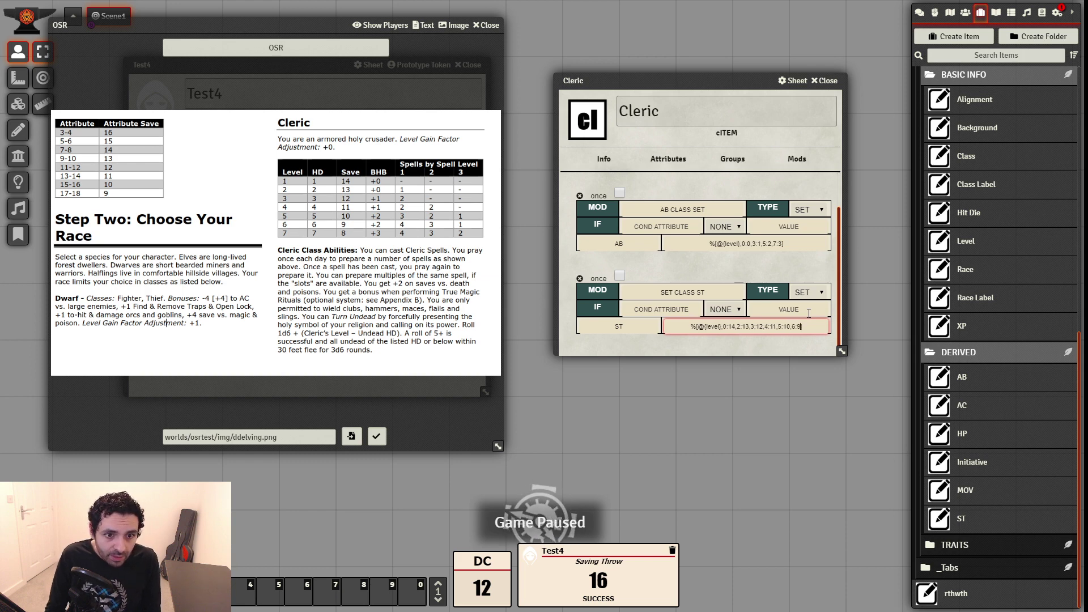
text(,)
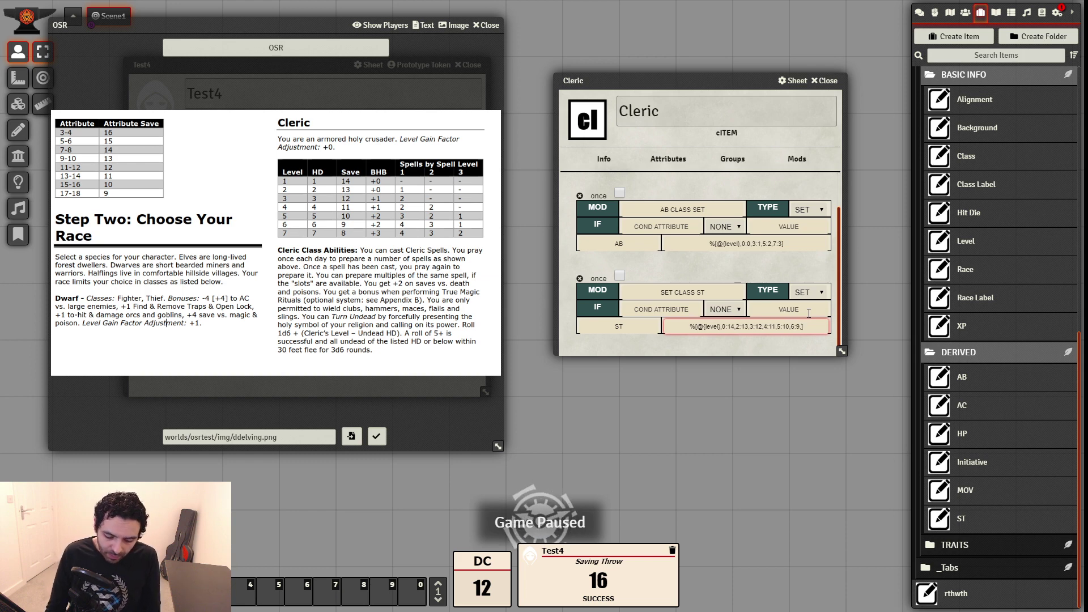
text(7)
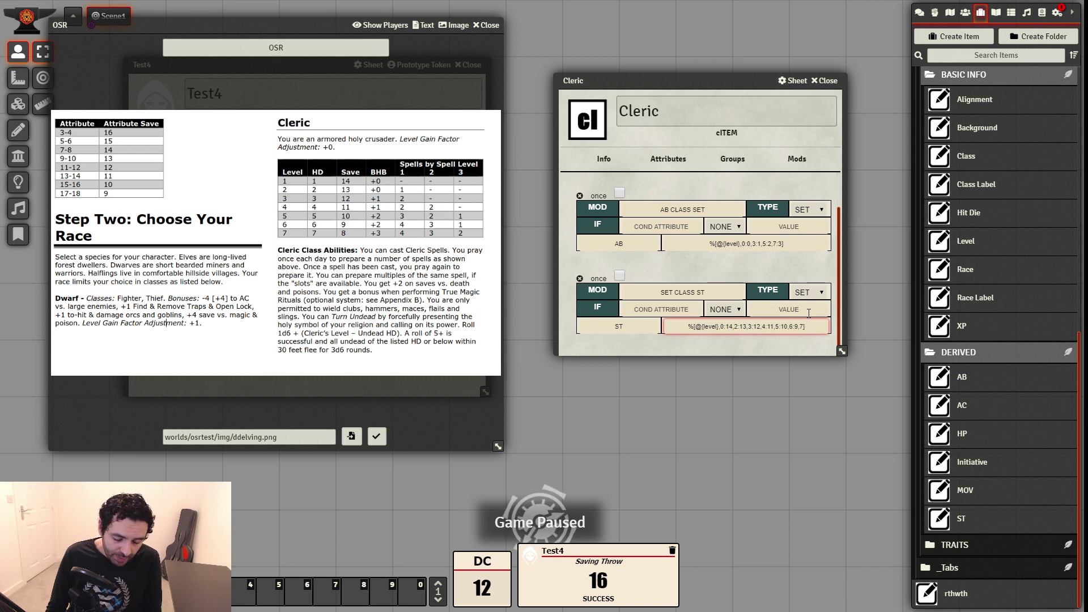
text(:)
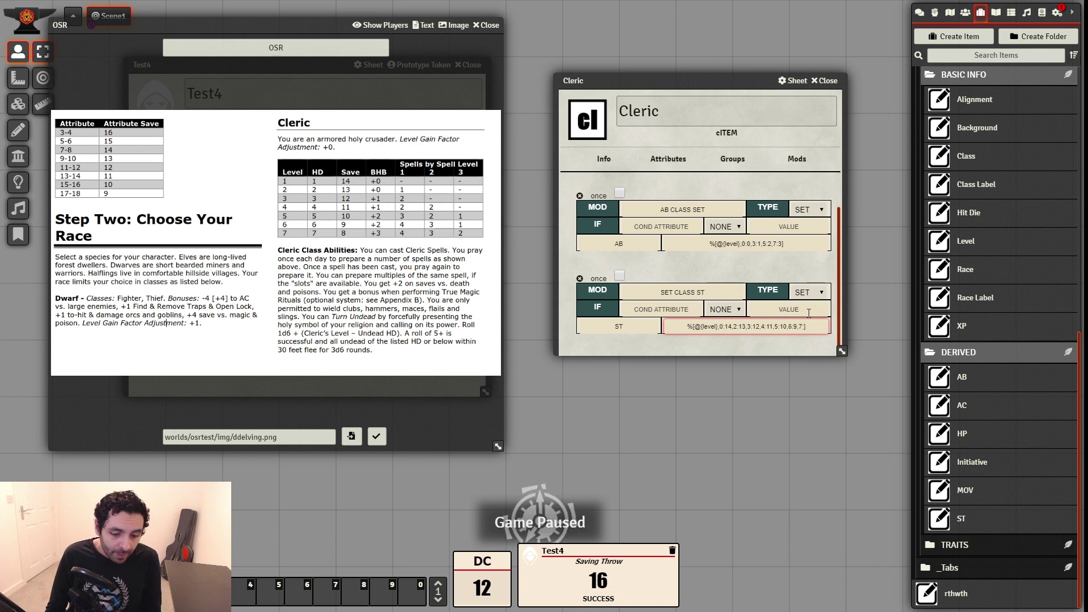
text(8)
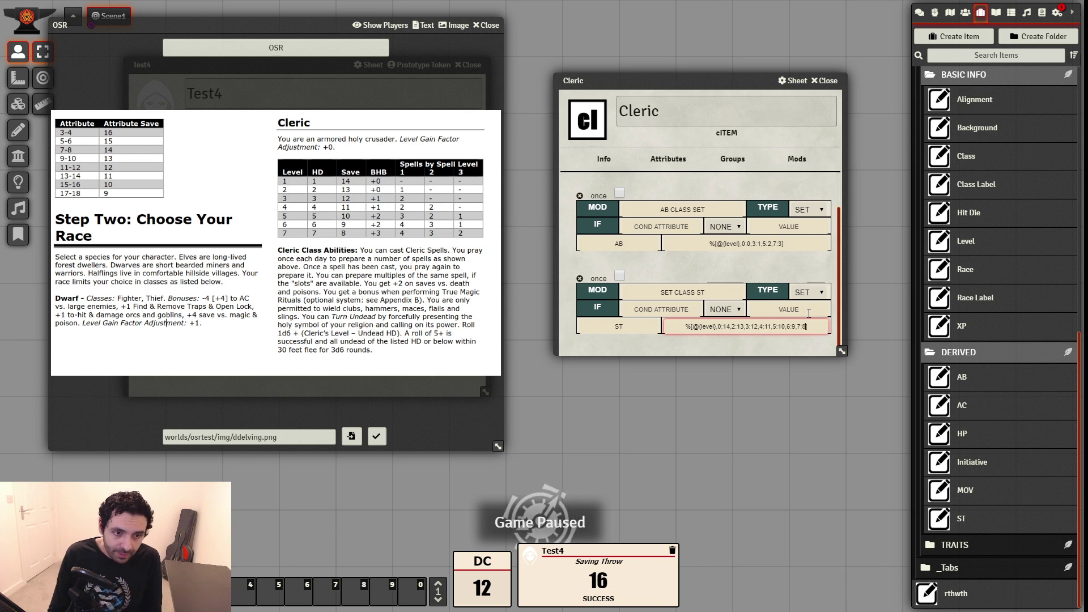
click(798, 341)
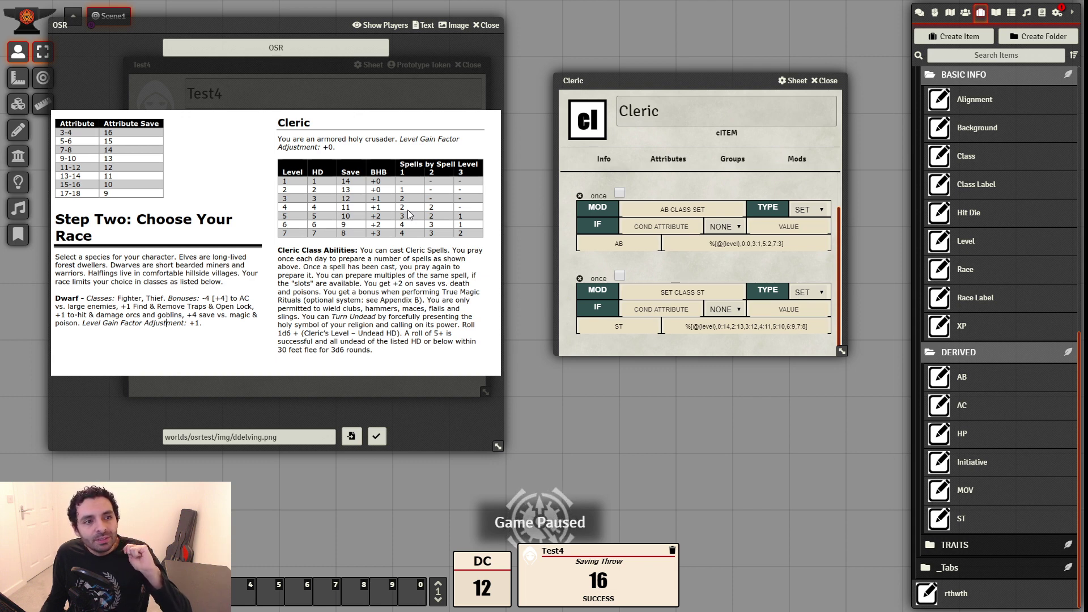
Close the OSR rules reference image and move the Cleric cItem window up beside the Test4 sheet
drag(244, 24, 304, 53)
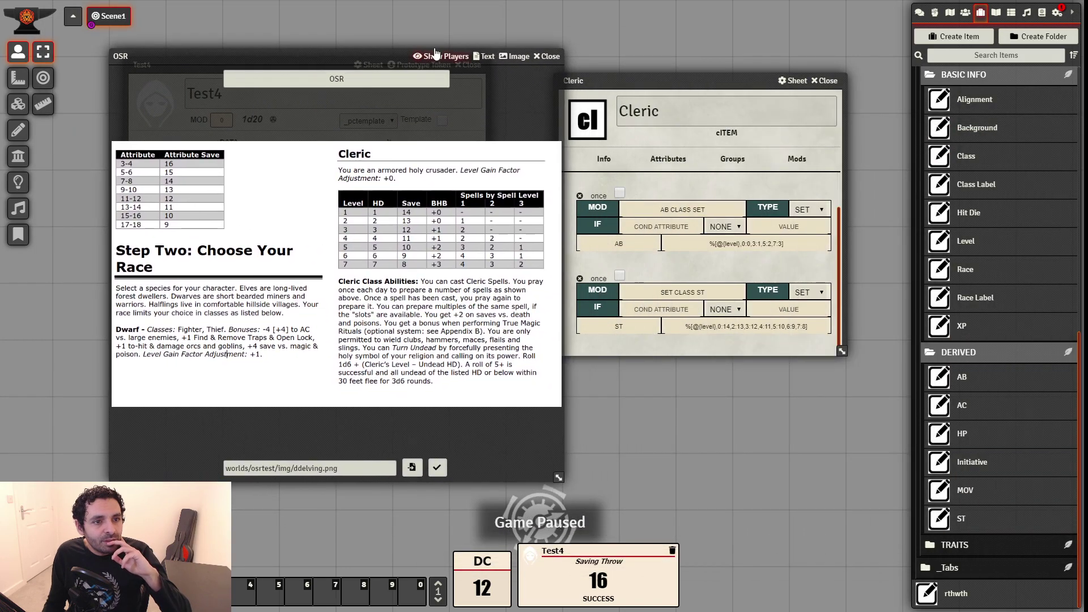
click(550, 56)
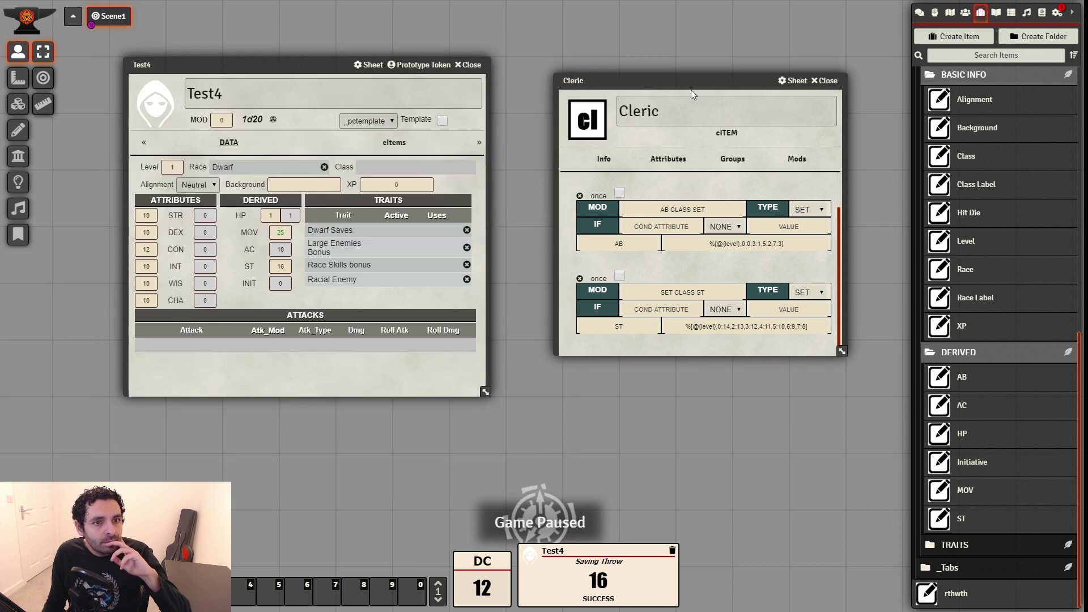
drag(691, 89, 609, 39)
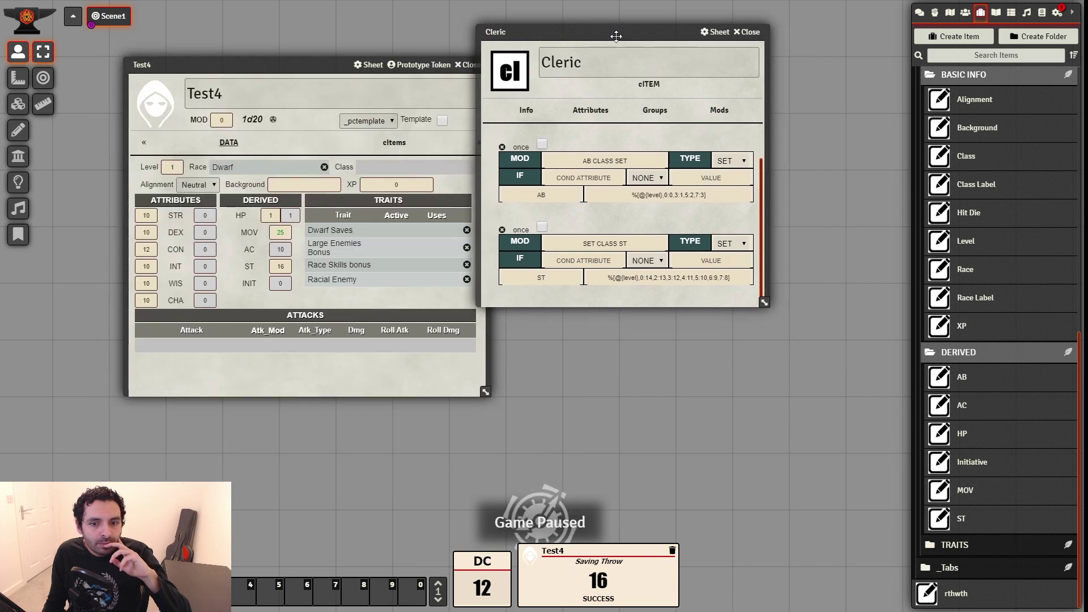
Create a new item of type sheettab named INVENTORY in the _Tabs folder
click(962, 573)
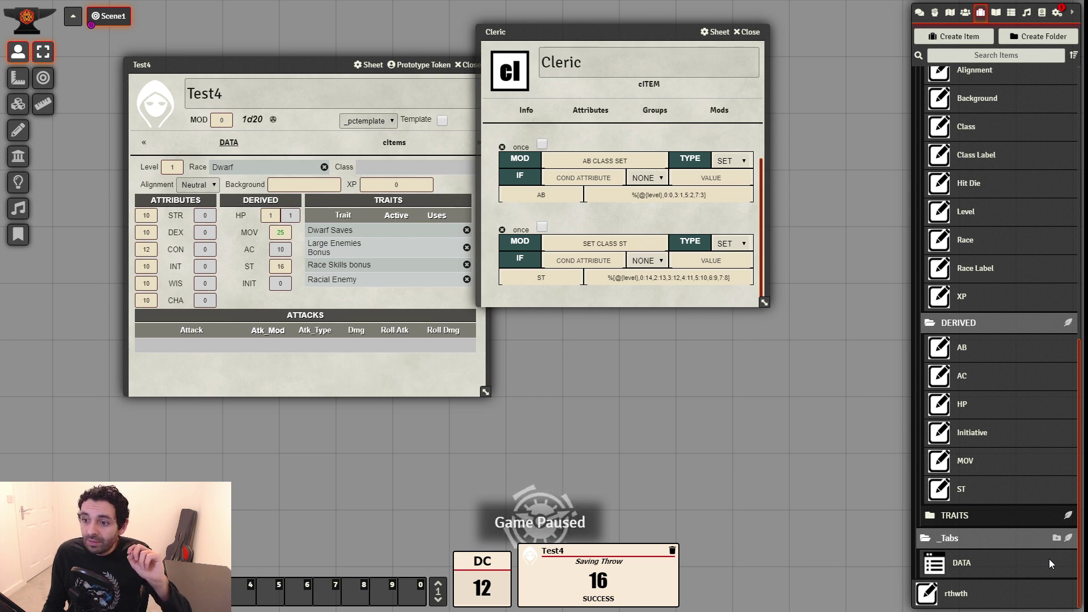
click(1057, 538)
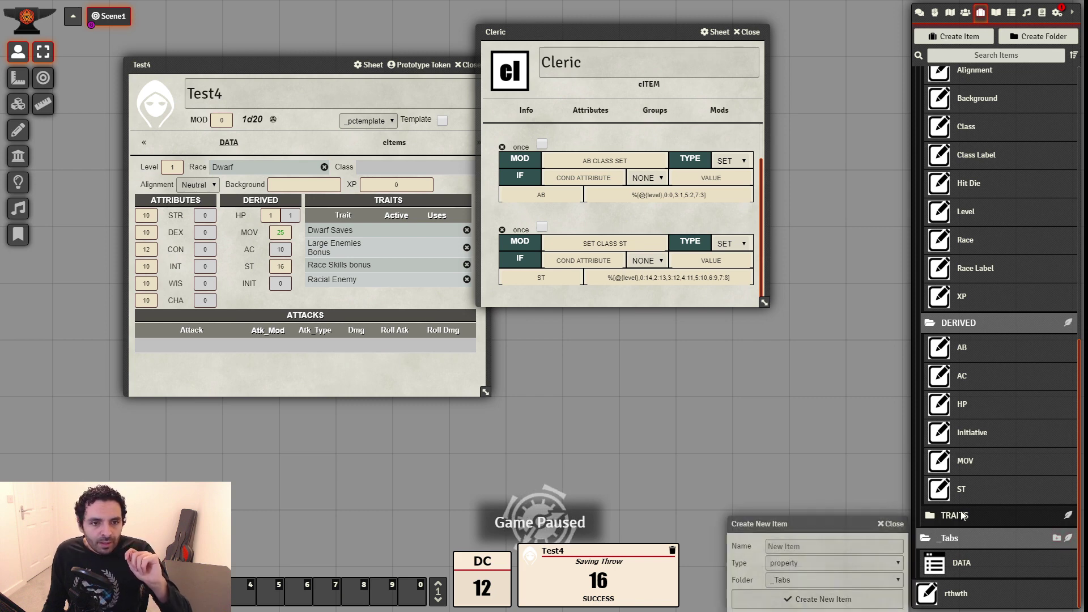
click(786, 547)
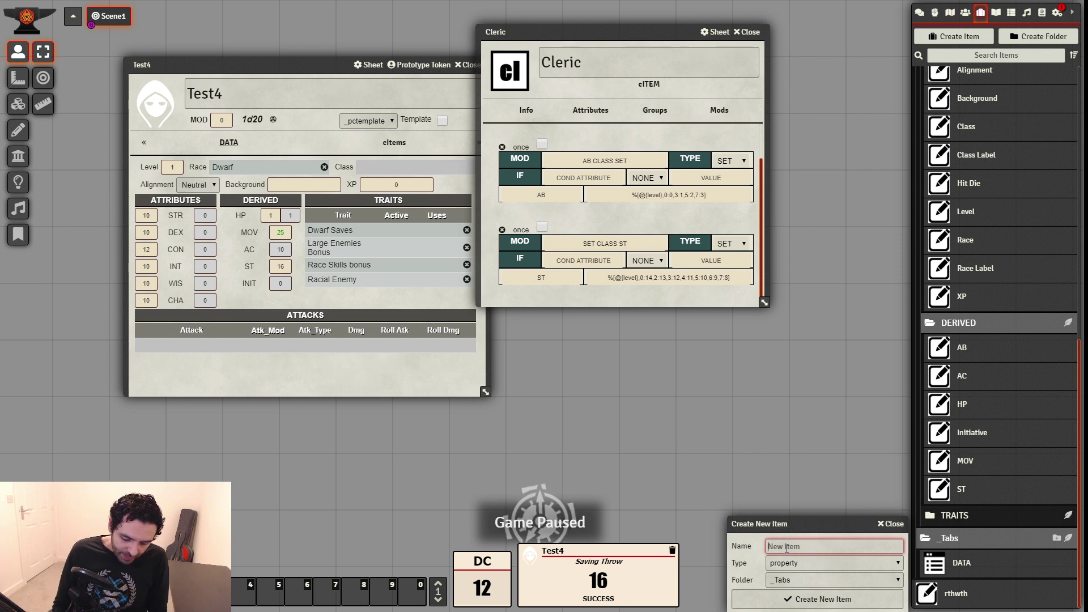
text(INVENTORY)
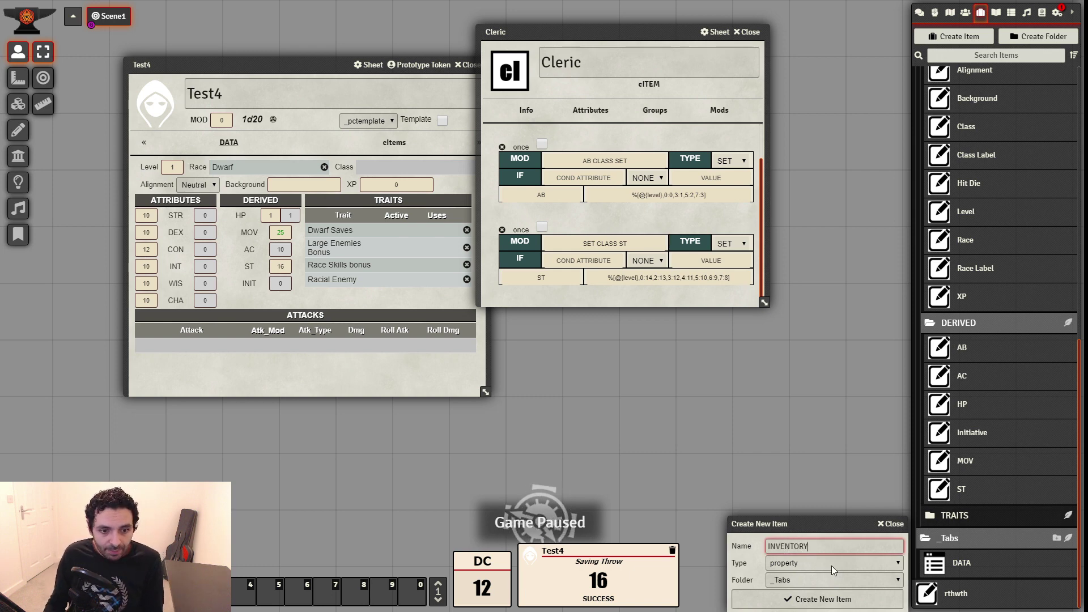
click(816, 560)
click(814, 532)
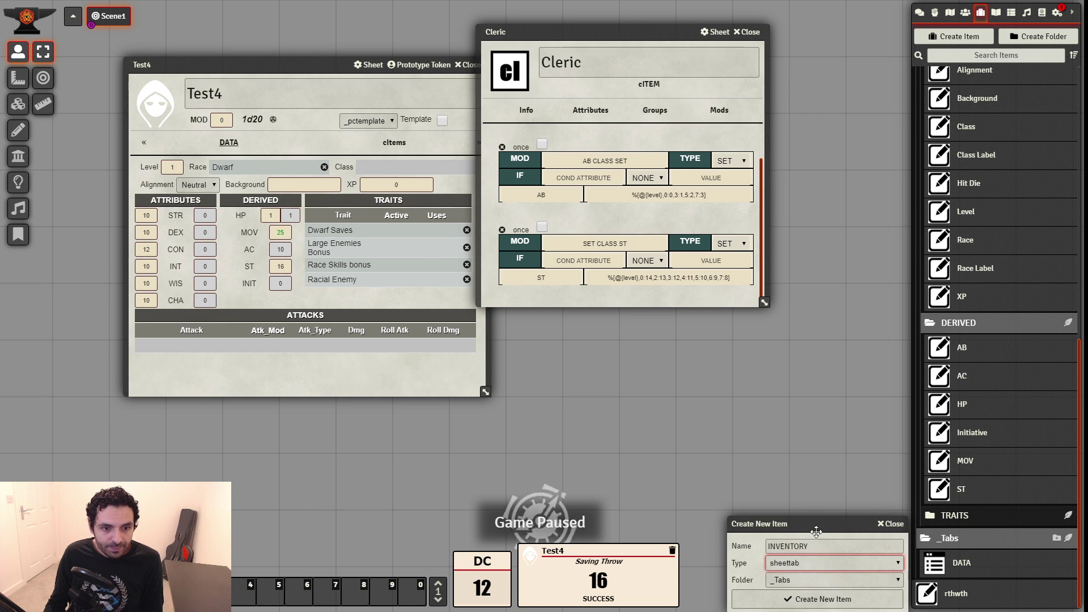
click(823, 599)
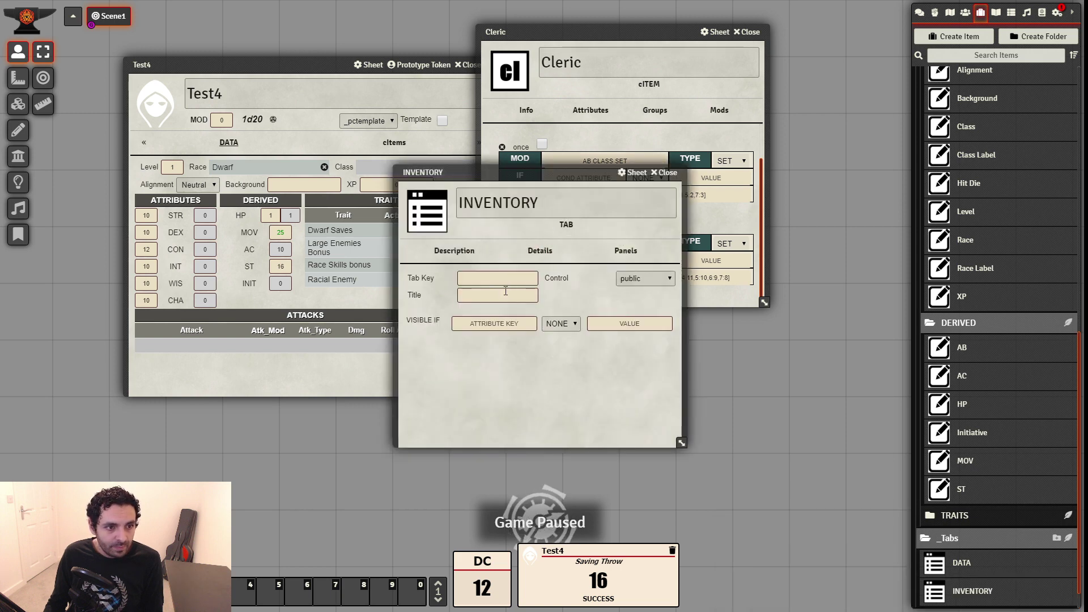
Give the INVENTORY tab the title GEAR and the tab key inventory, and show its panels list
click(505, 291)
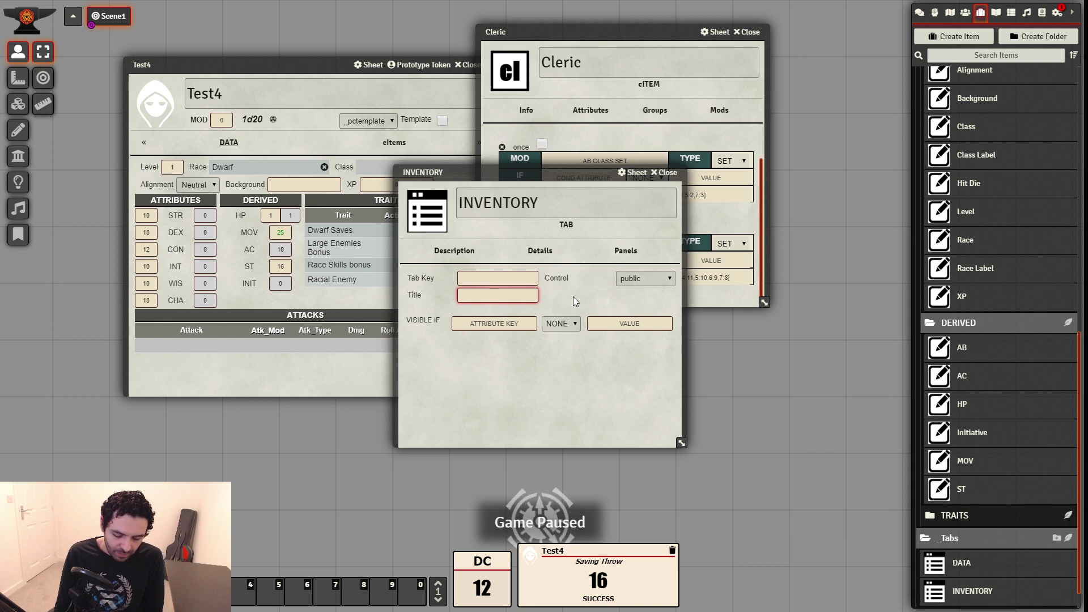
text(GEAR)
click(493, 279)
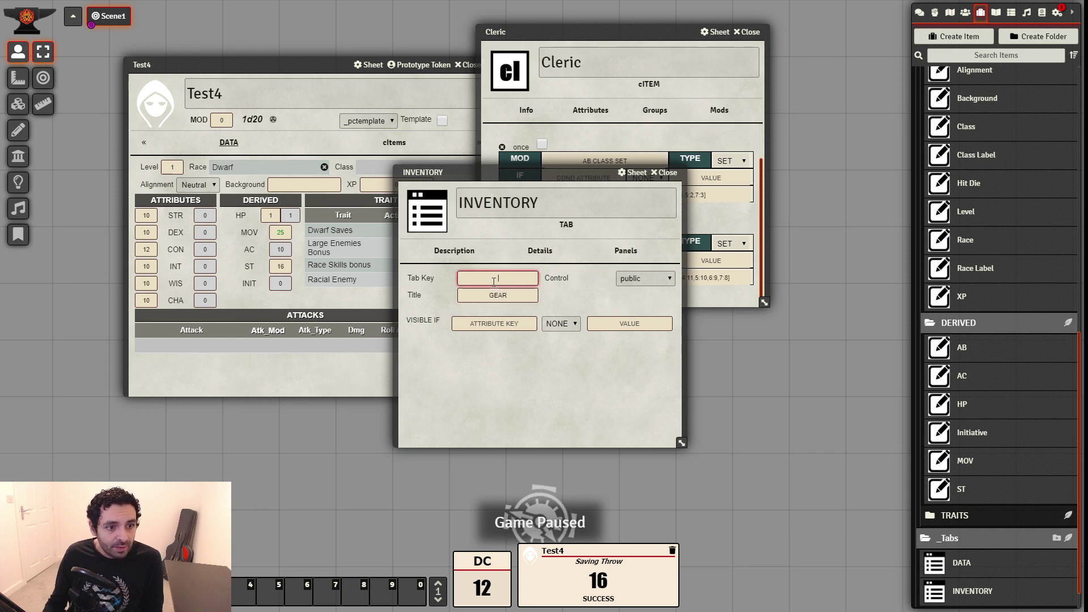
text(inventory)
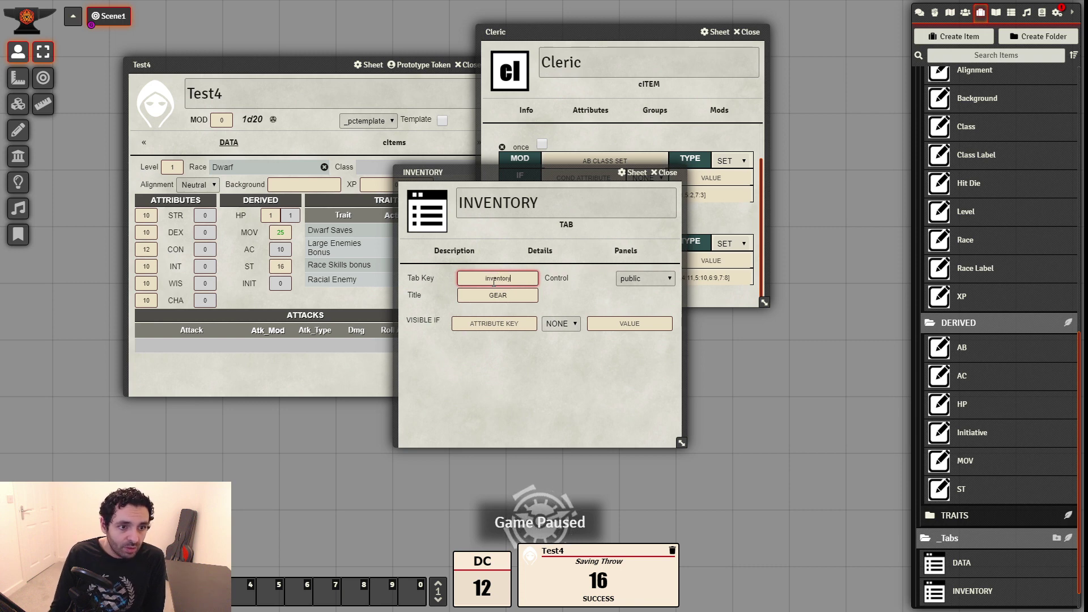
click(625, 250)
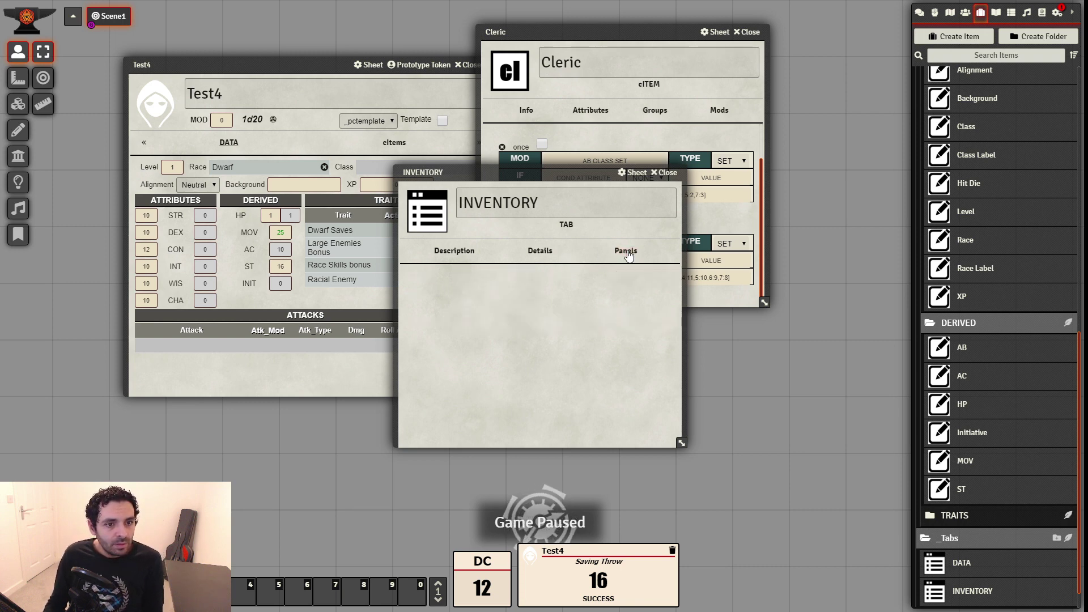
Close the INVENTORY tab's window and the Cleric cItem's window, leaving the Test4 sheet open
drag(541, 181, 661, 184)
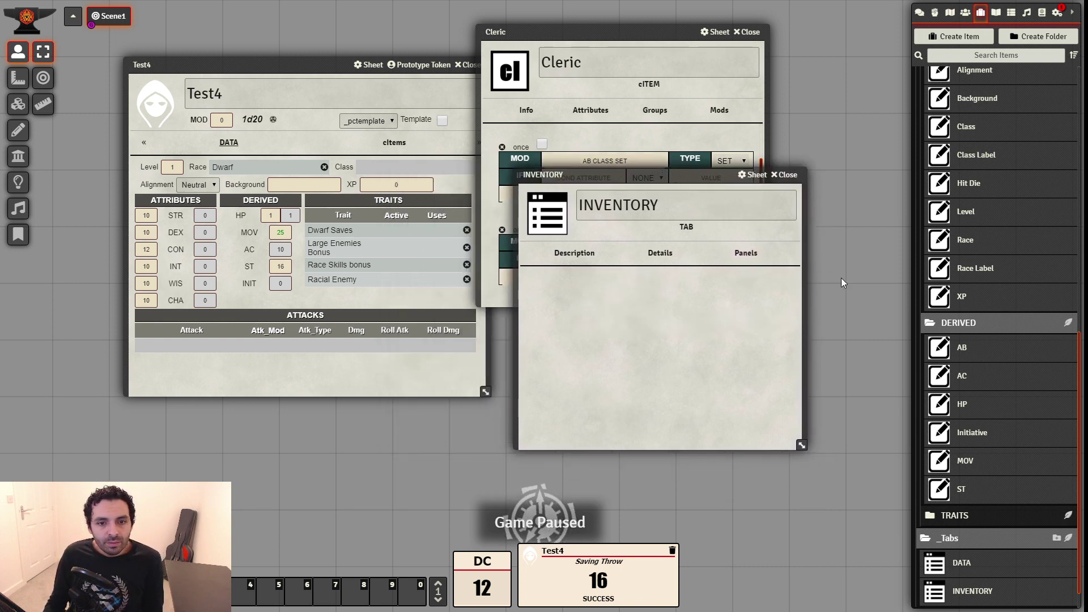
scroll(996, 389, down, 1)
scroll(995, 389, down, 1)
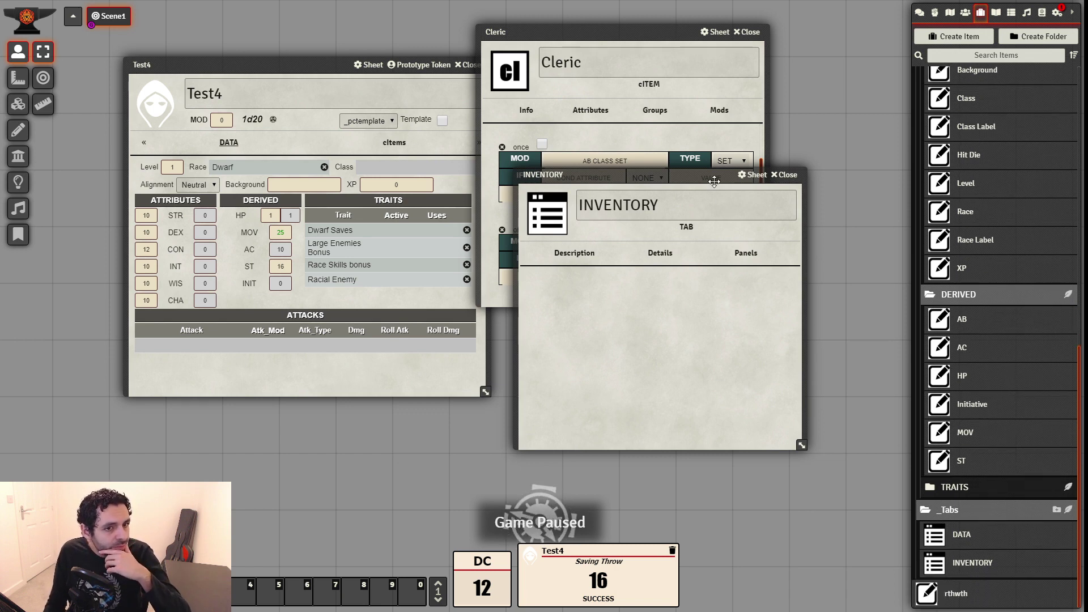
drag(704, 172, 807, 306)
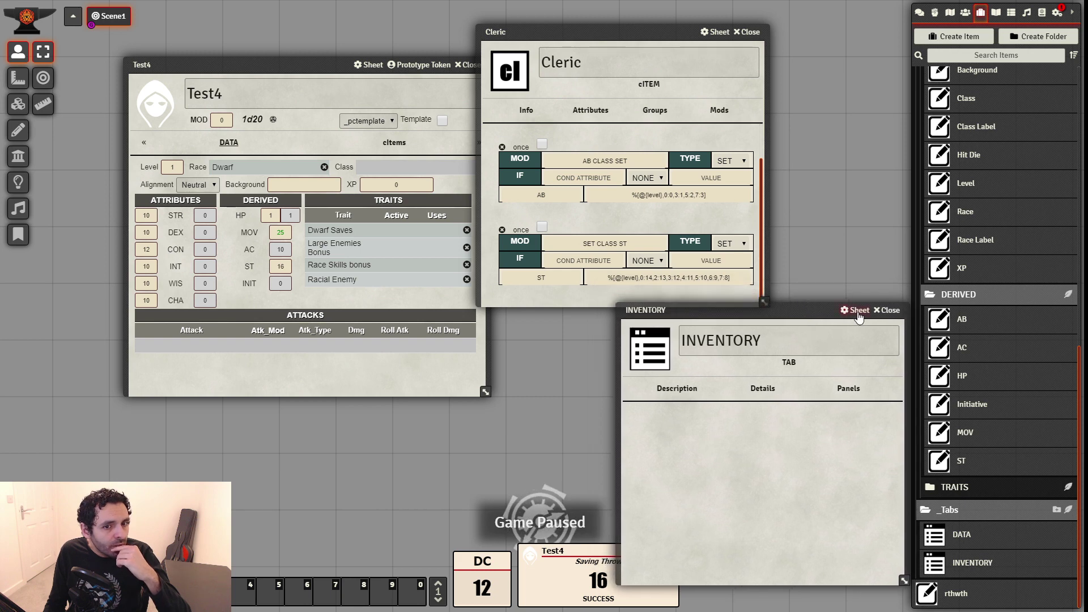
click(886, 311)
scroll(641, 176, up, 2)
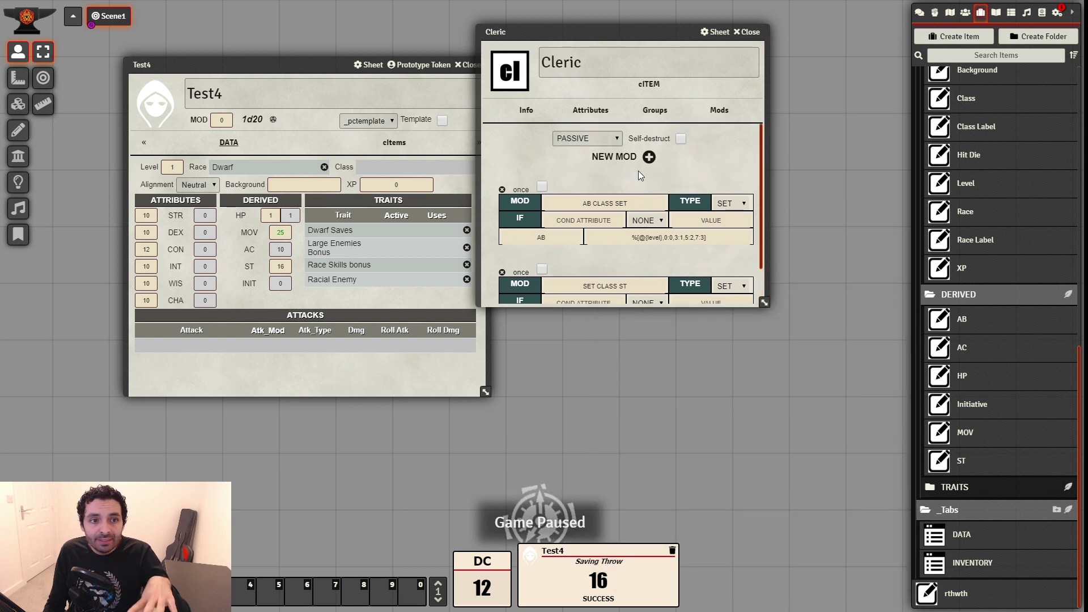
scroll(640, 176, down, 2)
click(748, 31)
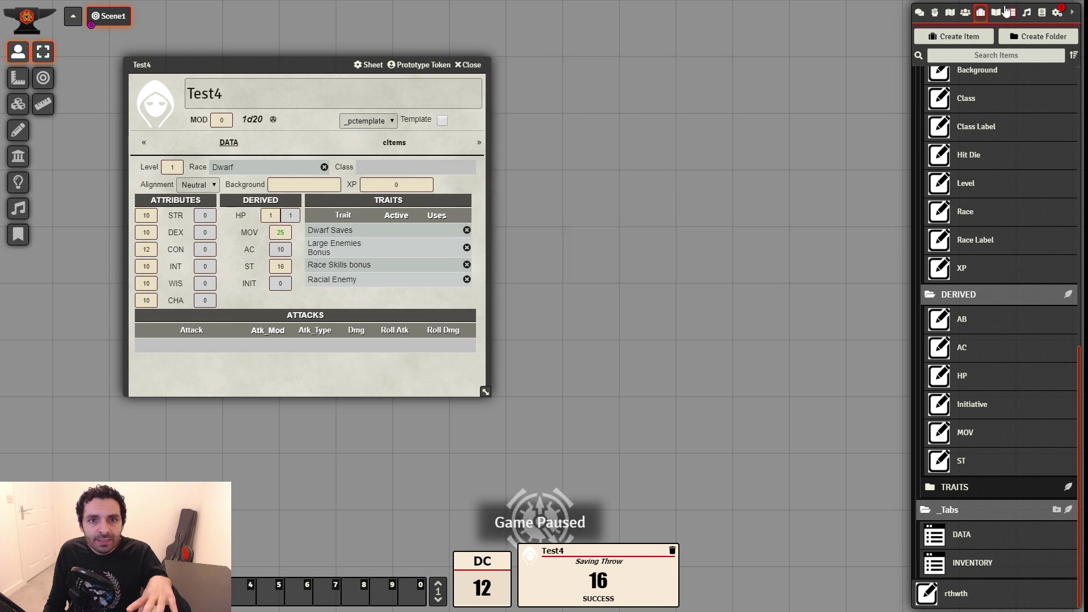
scroll(1019, 238, up, 10)
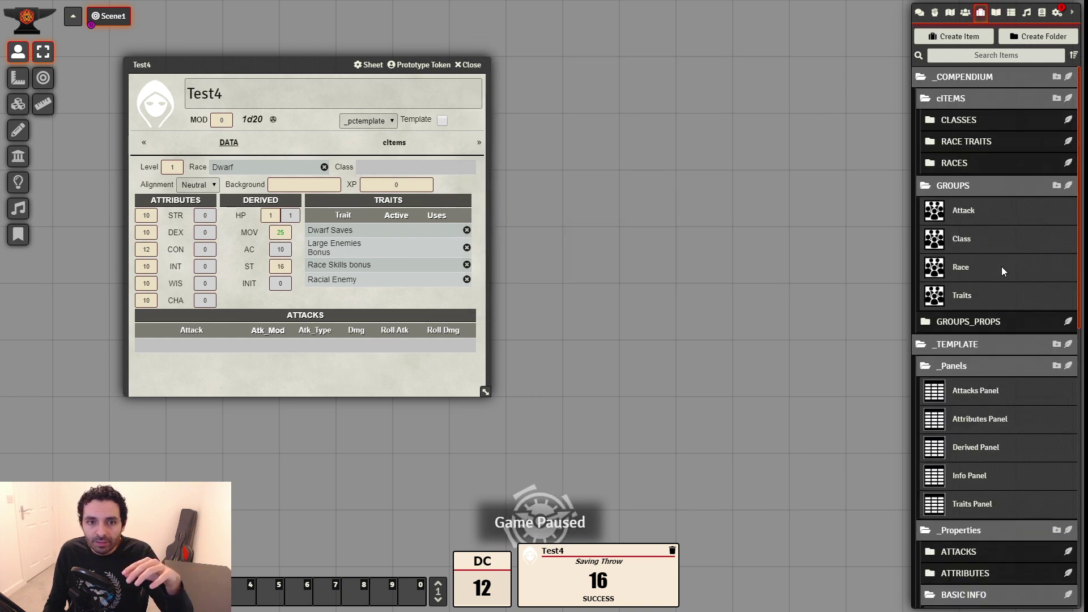
Add the Cleric cItem from the CLASSES folder to the Test4 sheet
scroll(980, 369, down, 2)
scroll(994, 355, up, 2)
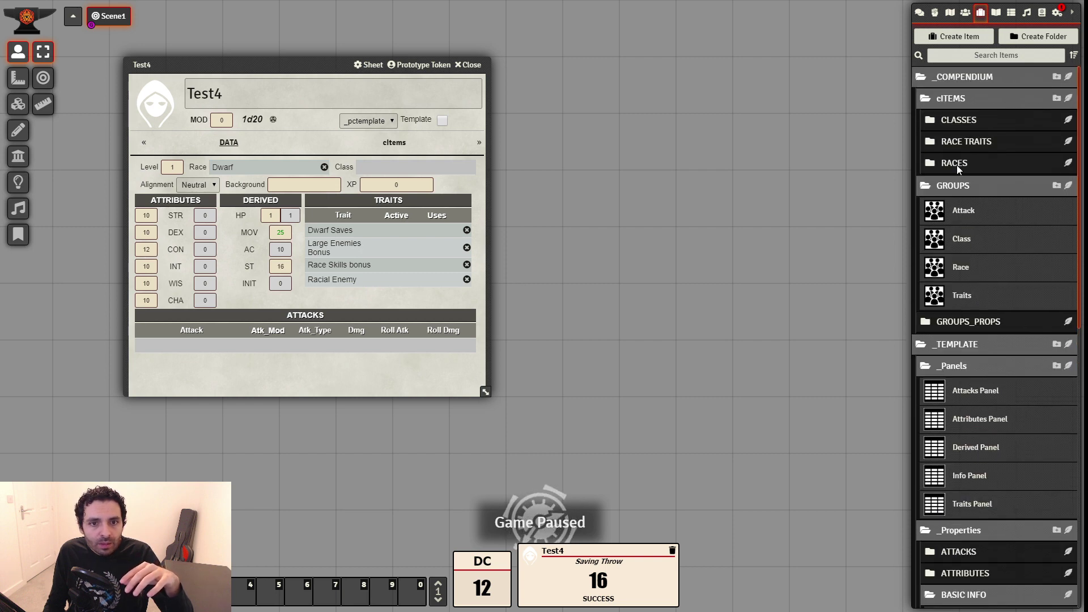
click(961, 128)
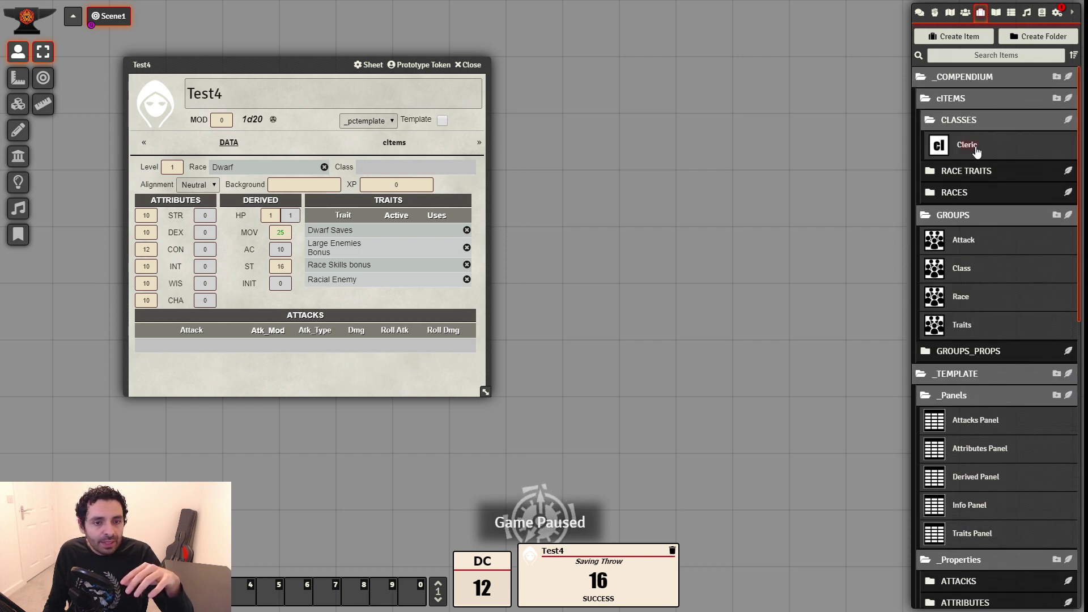
drag(970, 149, 361, 298)
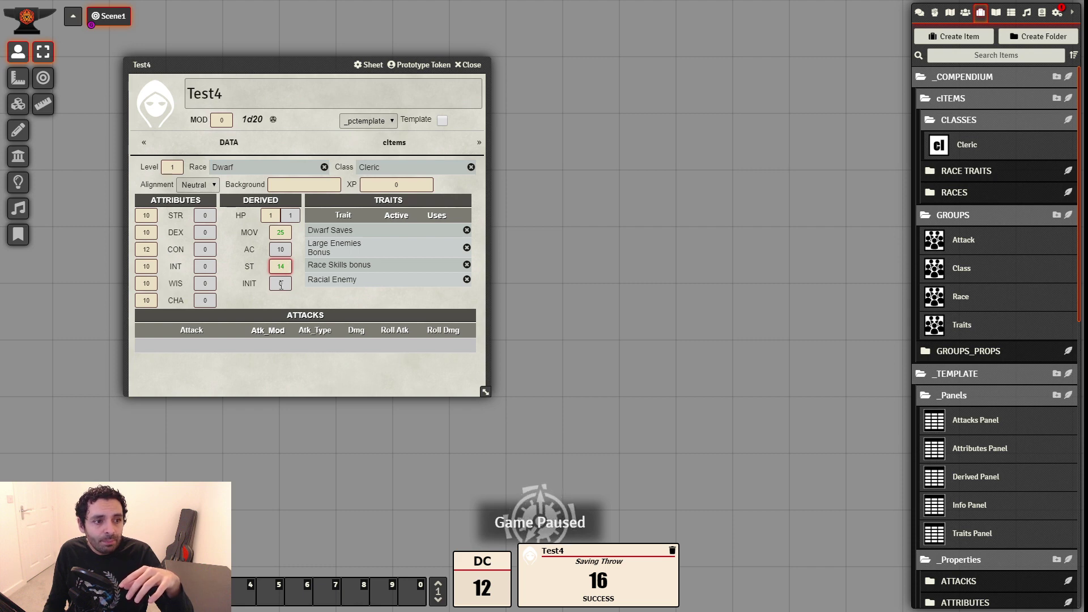
Close and delete the Test4 actor, and rebuild the _pctemplate sheet
click(475, 65)
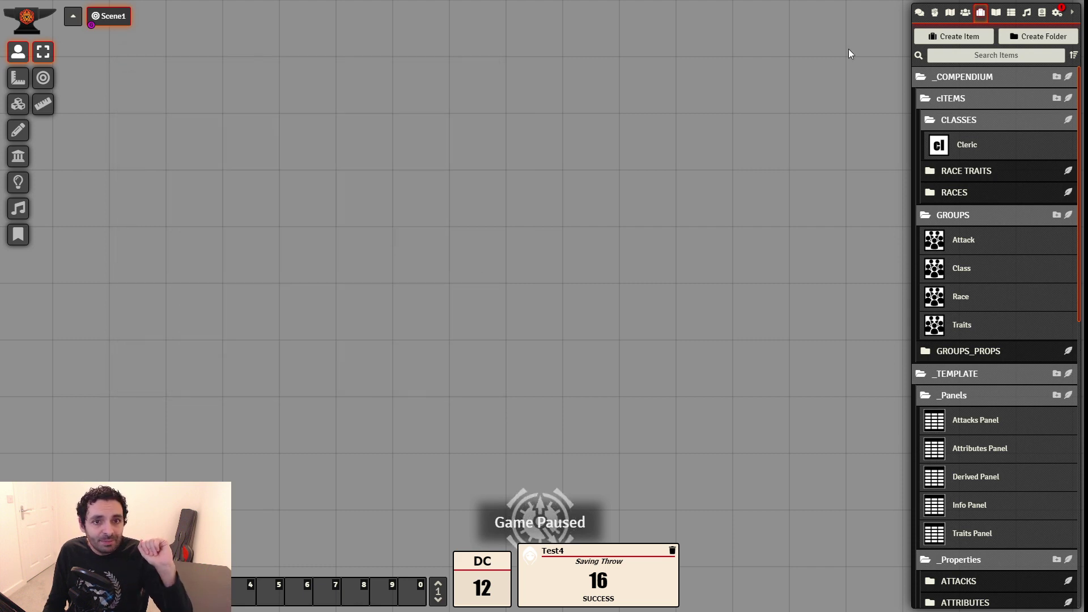
click(965, 12)
right_click(941, 108)
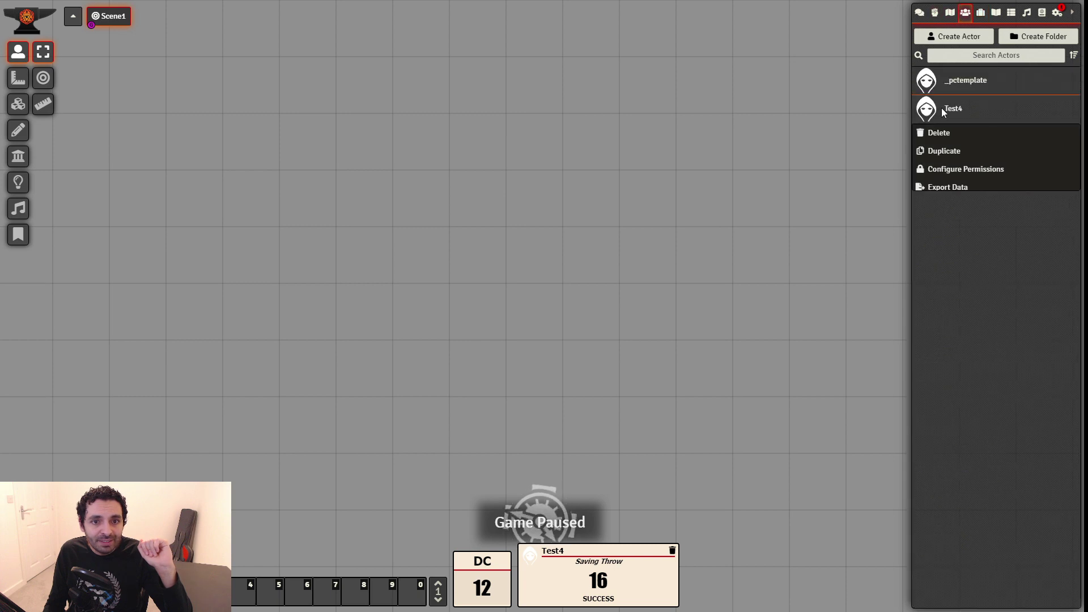
click(932, 133)
click(731, 163)
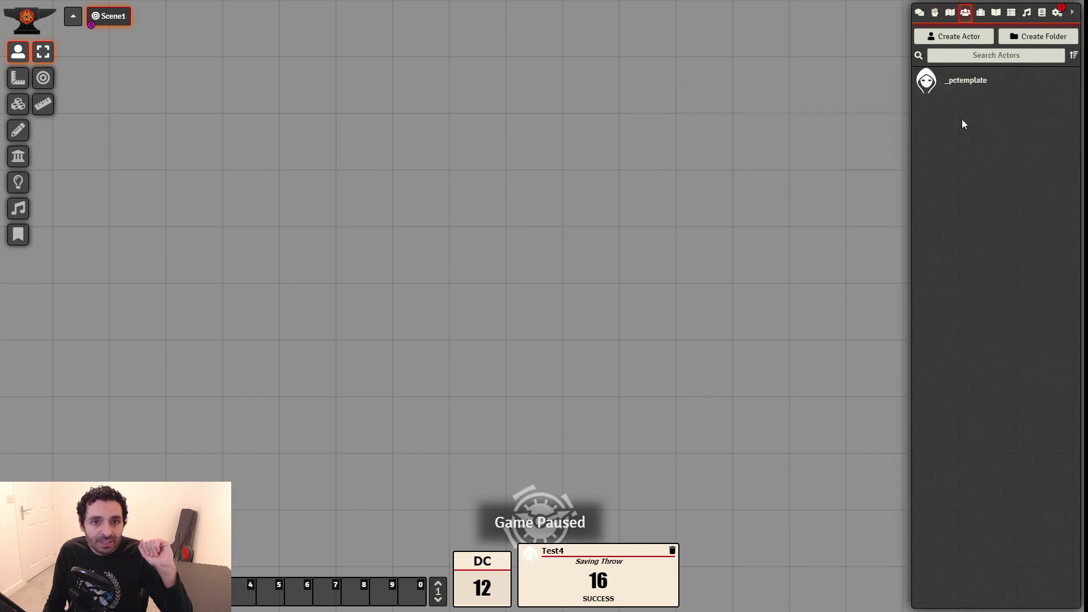
click(959, 83)
click(692, 198)
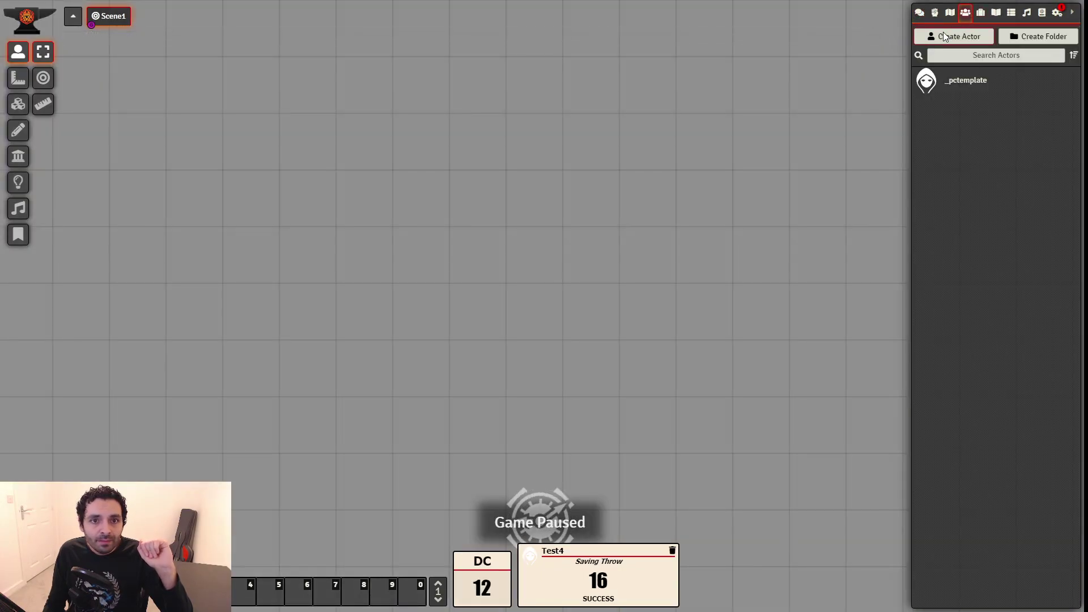
Create a new actor named Test6 and assign it the _pctemplate template
click(944, 36)
click(808, 57)
text(Te)
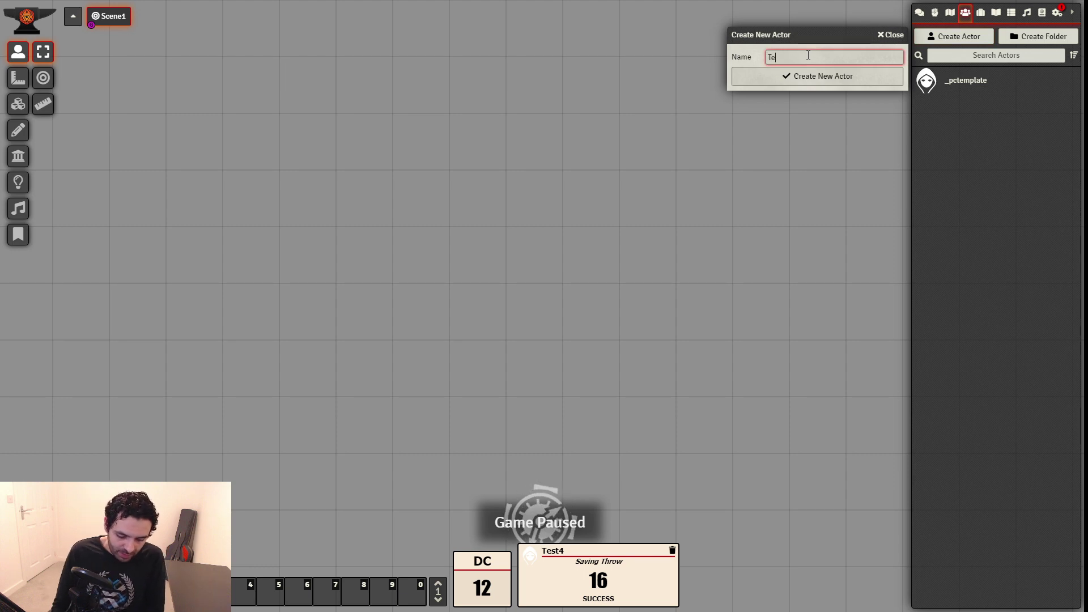
text(st6)
key(Return)
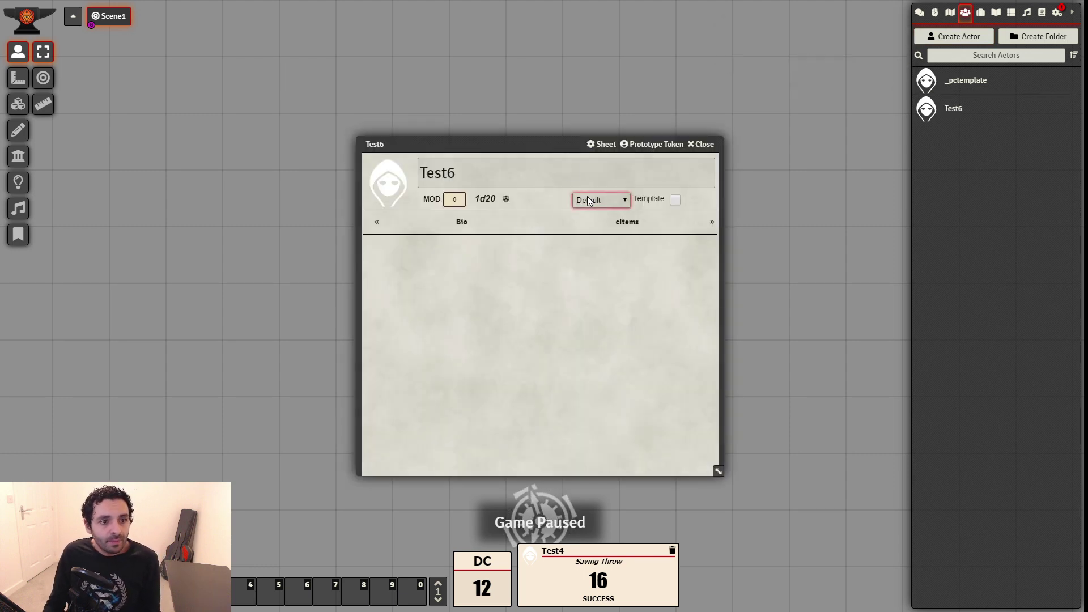
click(593, 226)
drag(507, 141, 304, 55)
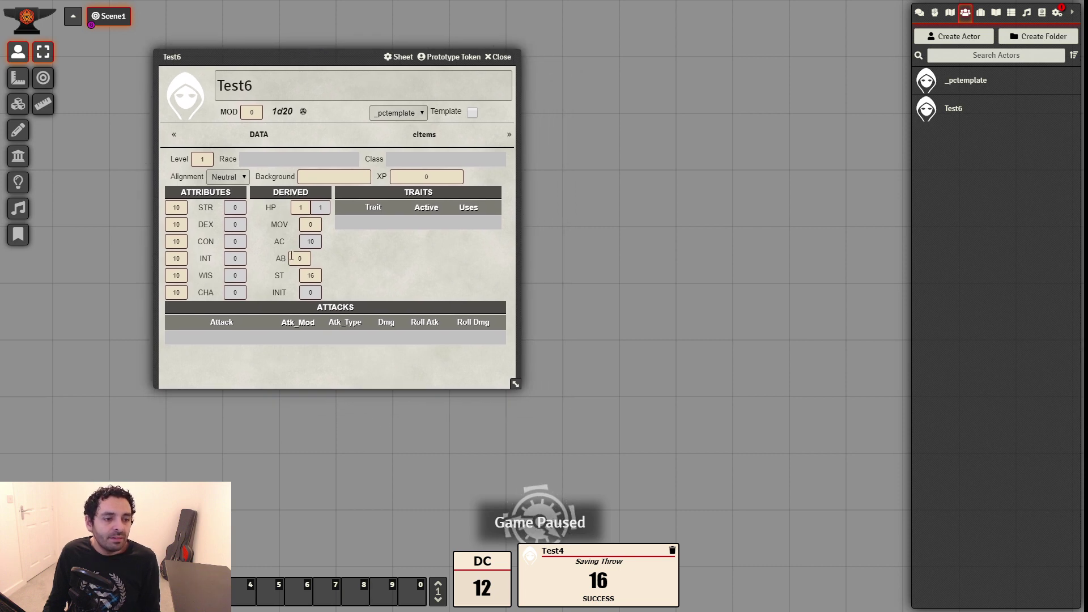
Set the label size of the AB property in the DERIVED folder to Medium and close its window
click(980, 12)
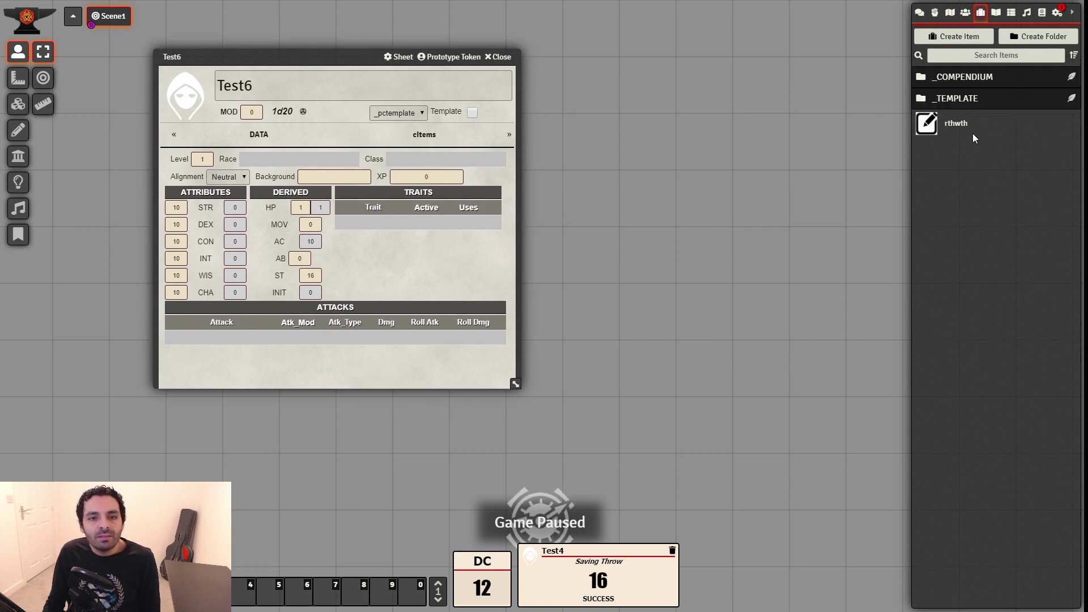
click(963, 98)
click(966, 141)
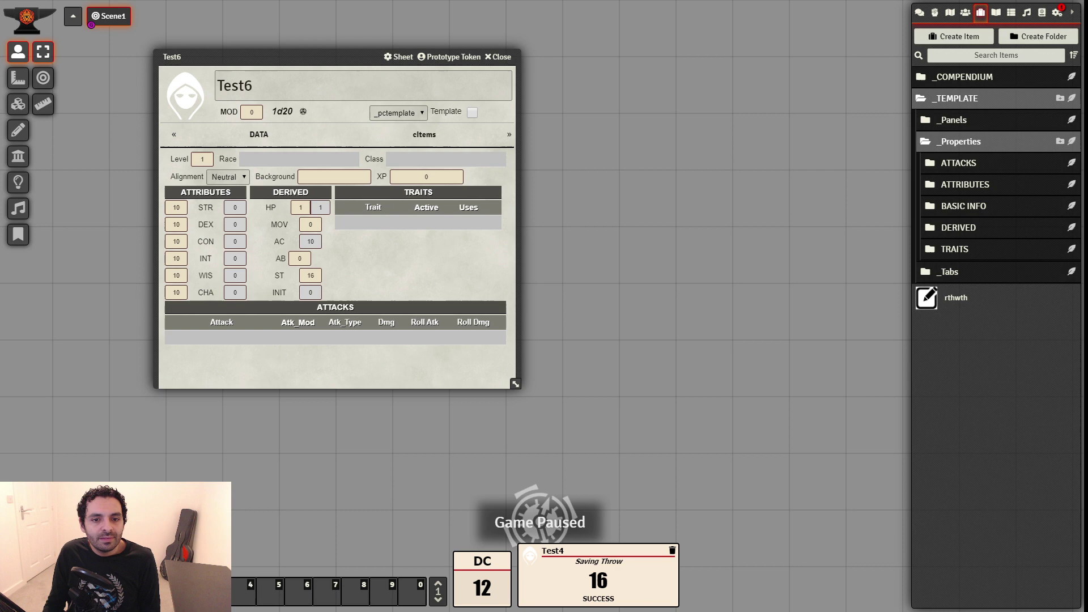
click(985, 238)
click(963, 254)
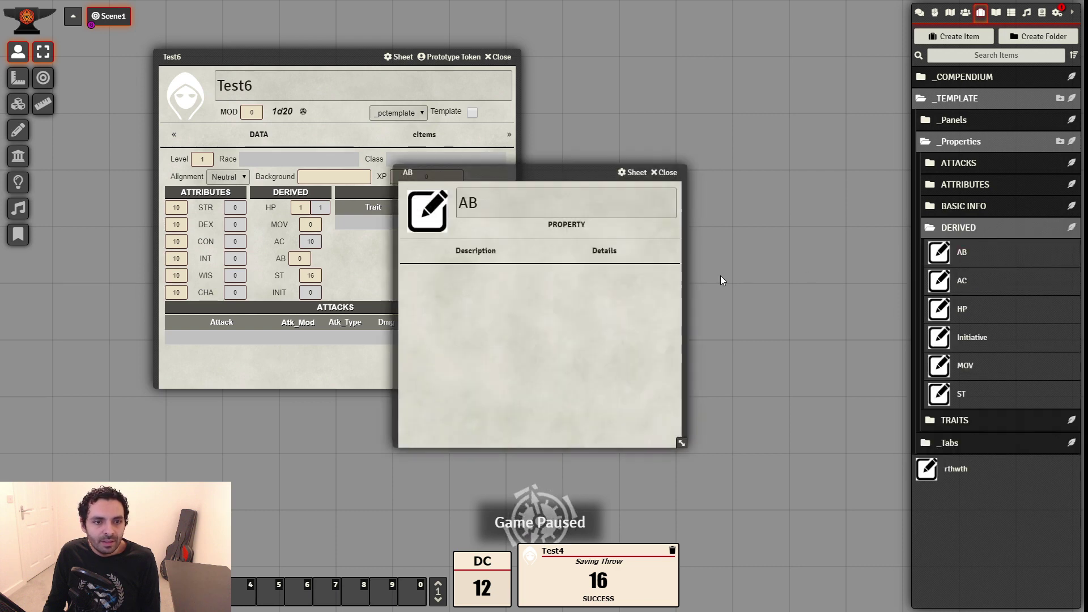
click(605, 251)
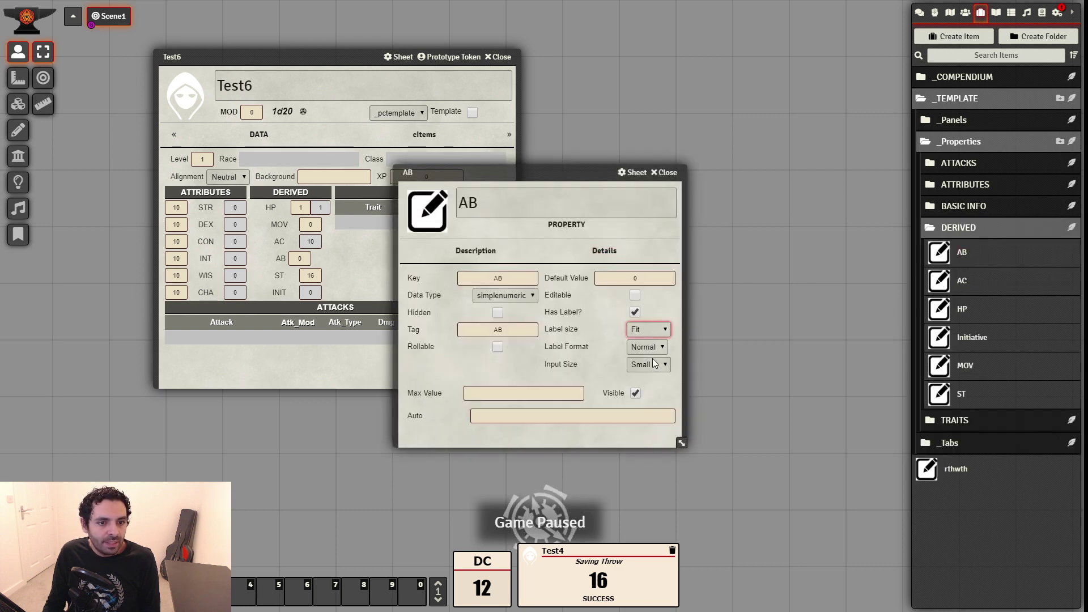
click(664, 172)
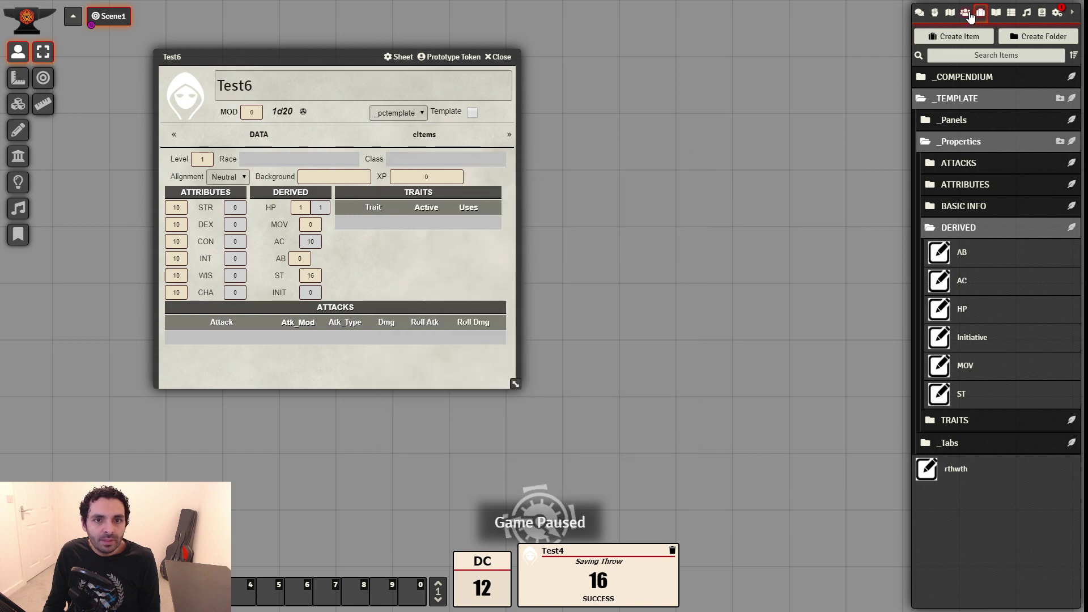
Rebuild the _pctemplate sheet with the Medium AB label and reopen Test6 to check the layout
click(965, 13)
click(958, 81)
click(688, 200)
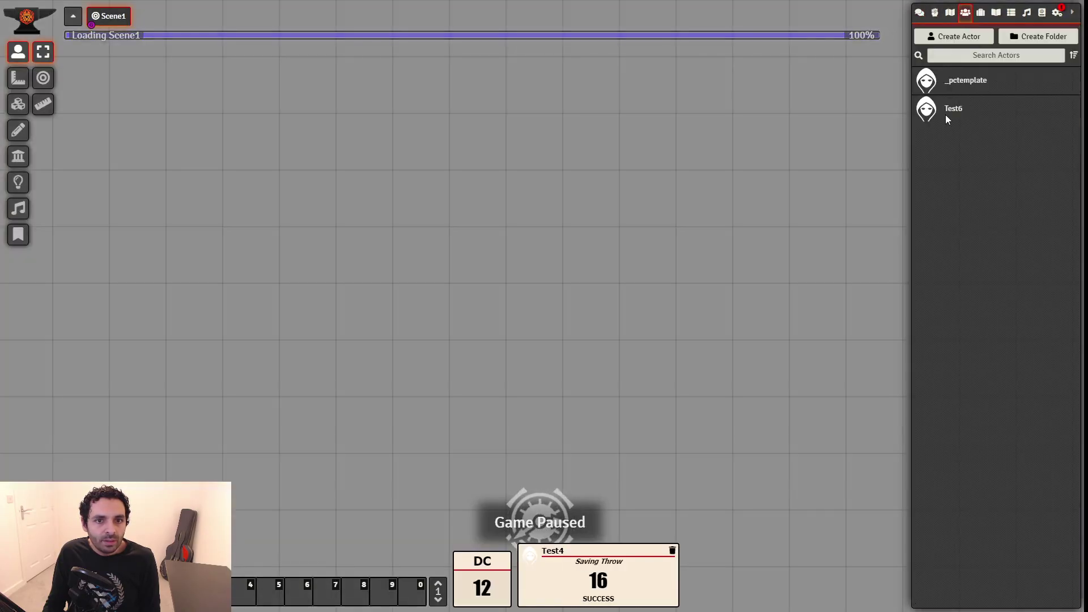
click(946, 114)
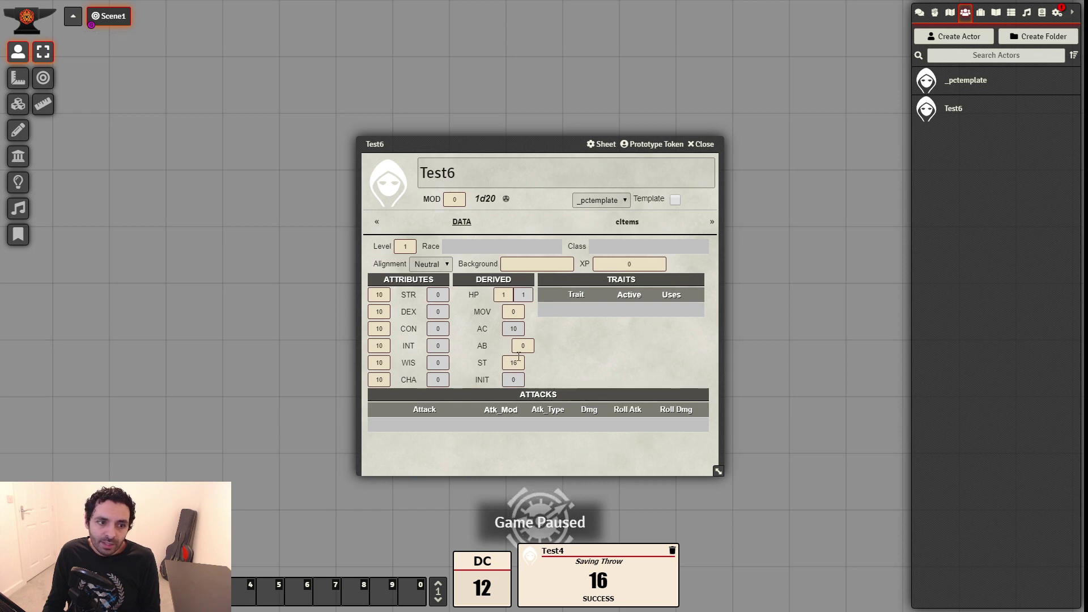
Set the AB property's label size to Small and close its window
click(986, 16)
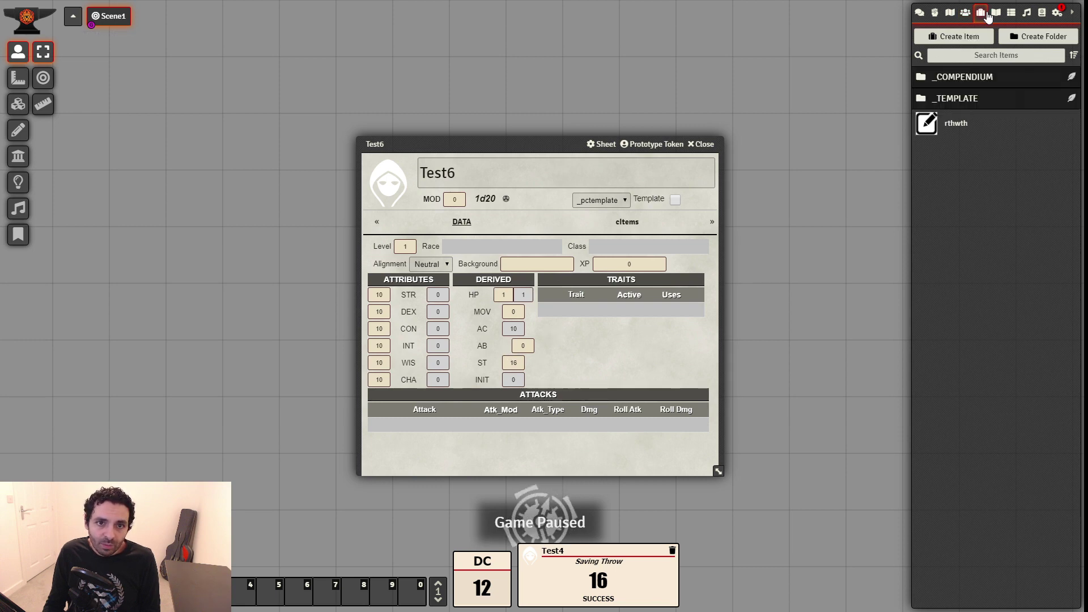
click(972, 98)
click(964, 142)
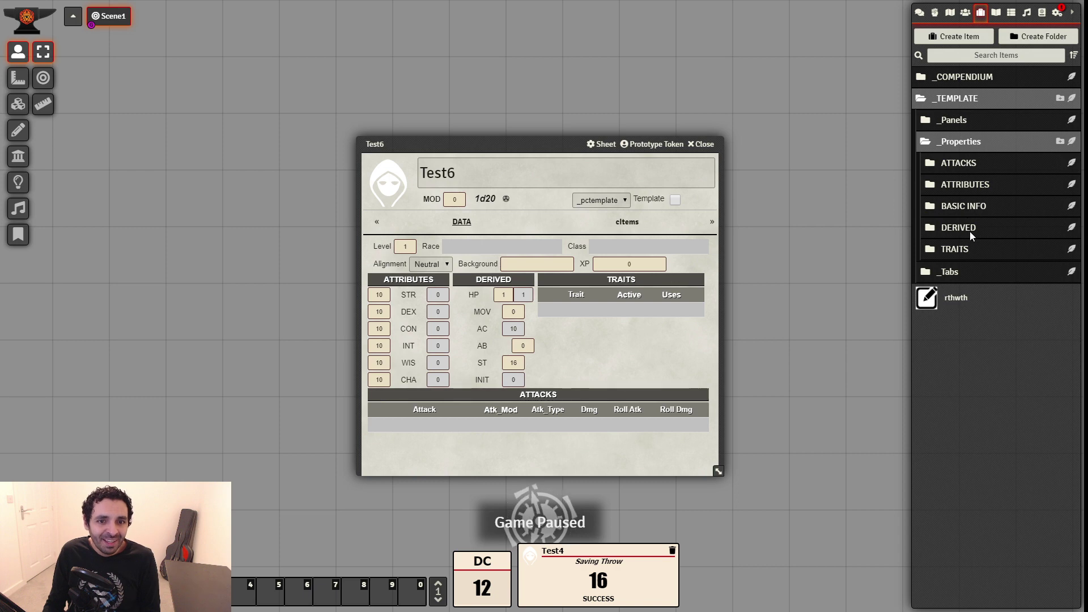
click(970, 230)
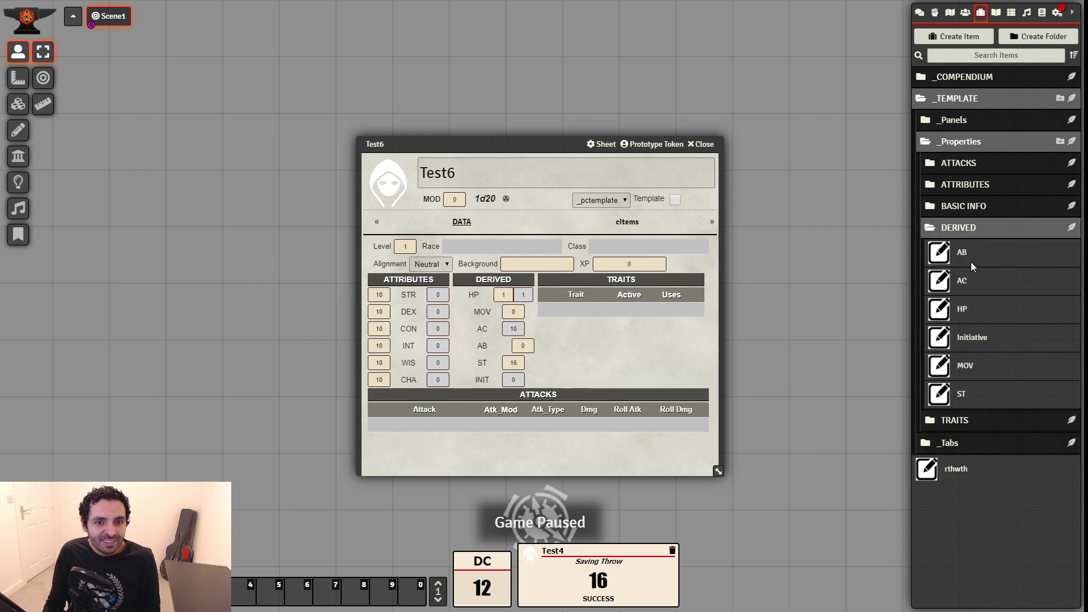
click(970, 261)
click(604, 251)
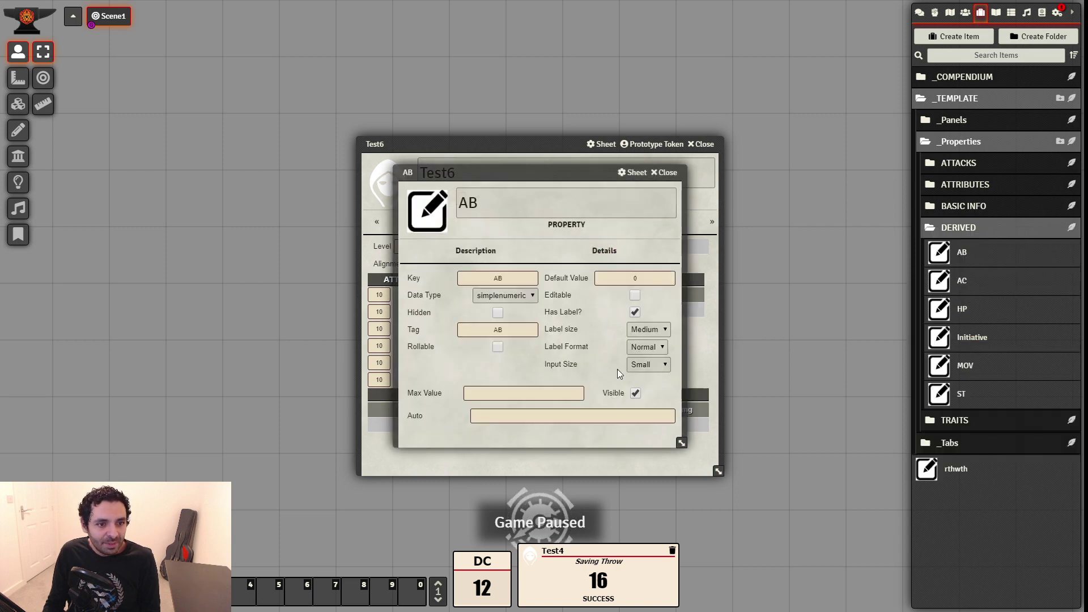
click(662, 332)
click(647, 352)
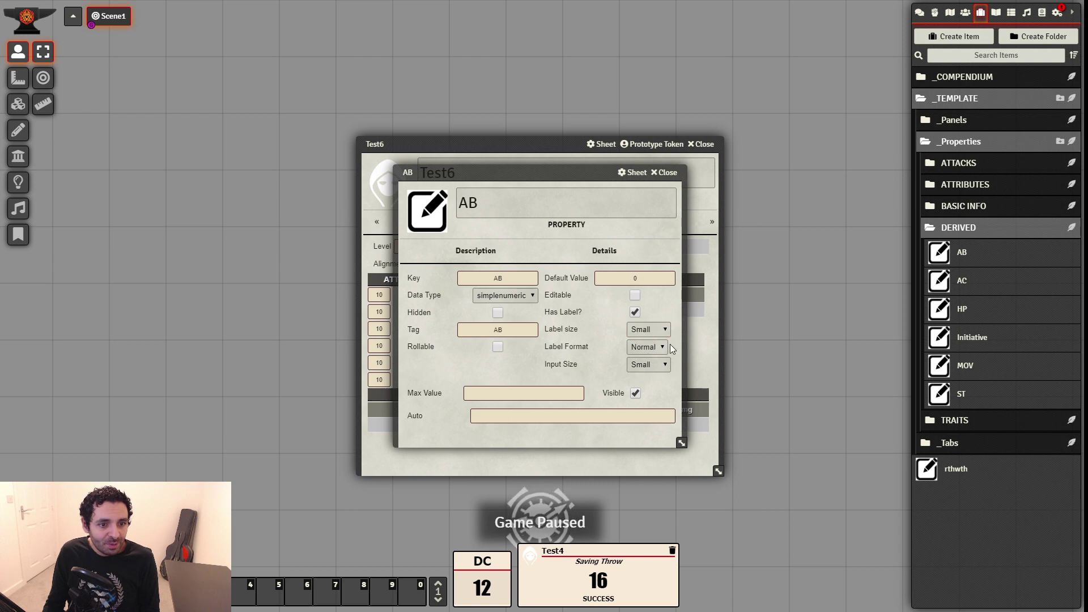
click(667, 175)
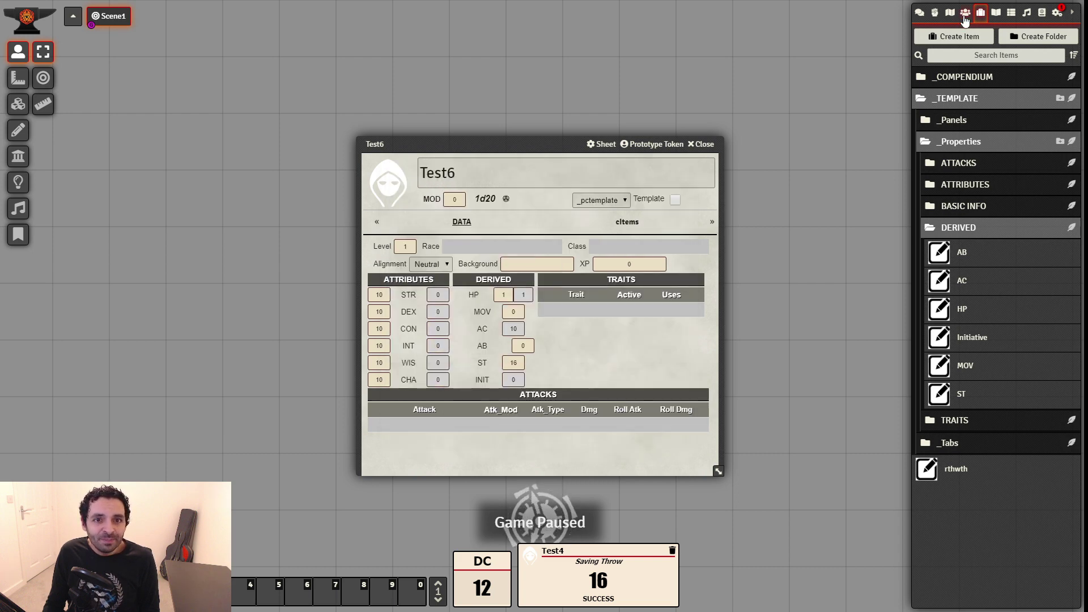
Rebuild the _pctemplate sheet with the Small AB label, reopen Test6 and move its window to clear space
click(965, 12)
click(965, 86)
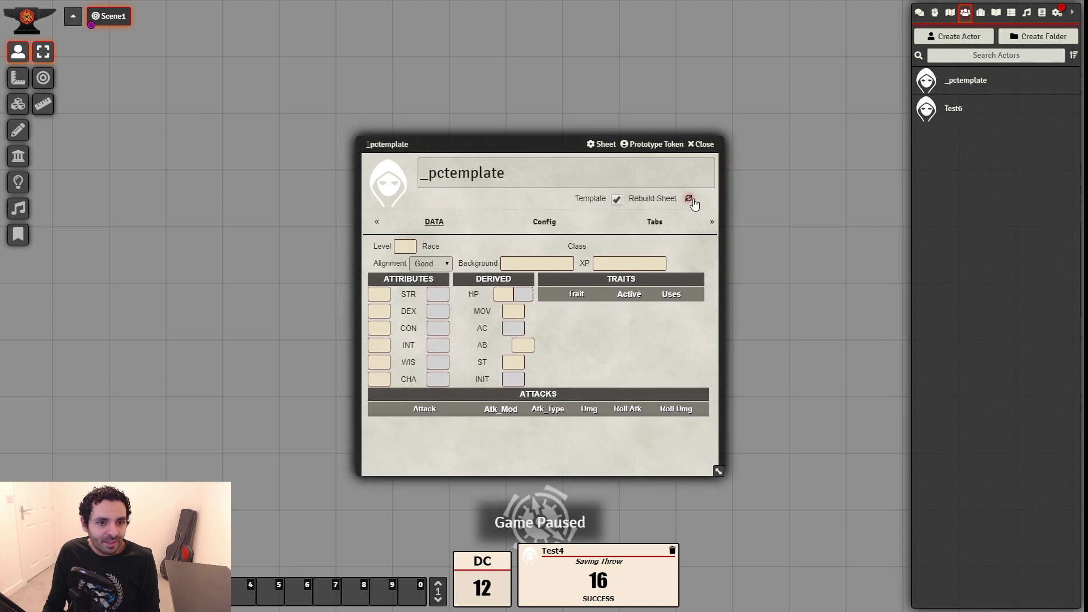
click(689, 198)
click(954, 109)
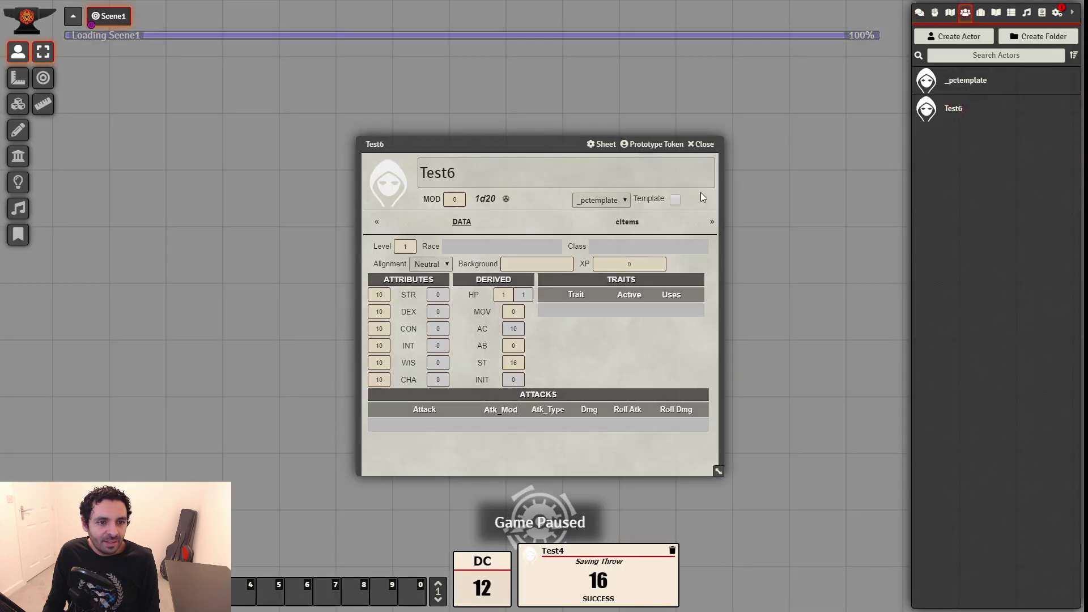
drag(531, 139, 312, 84)
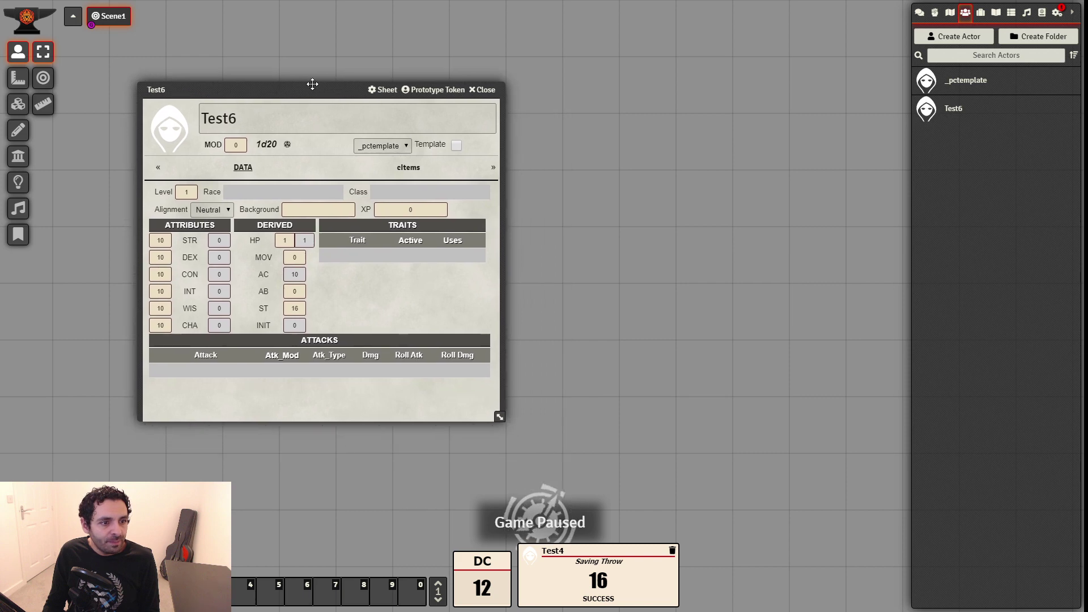
Add the Dwarf race cItem and the Cleric class cItem to the Test6 sheet
click(981, 12)
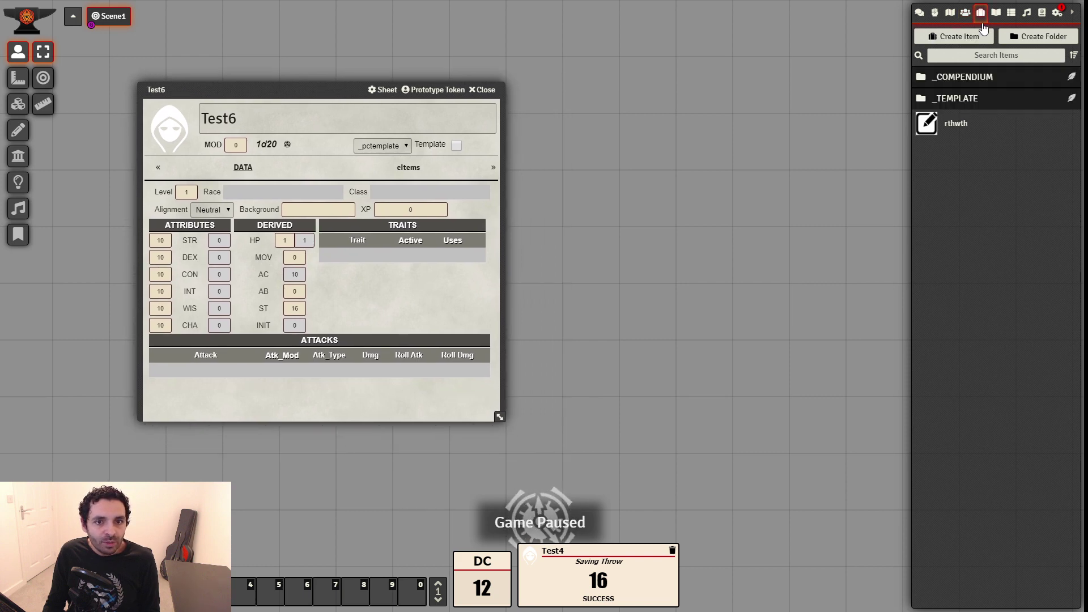
click(965, 79)
click(958, 101)
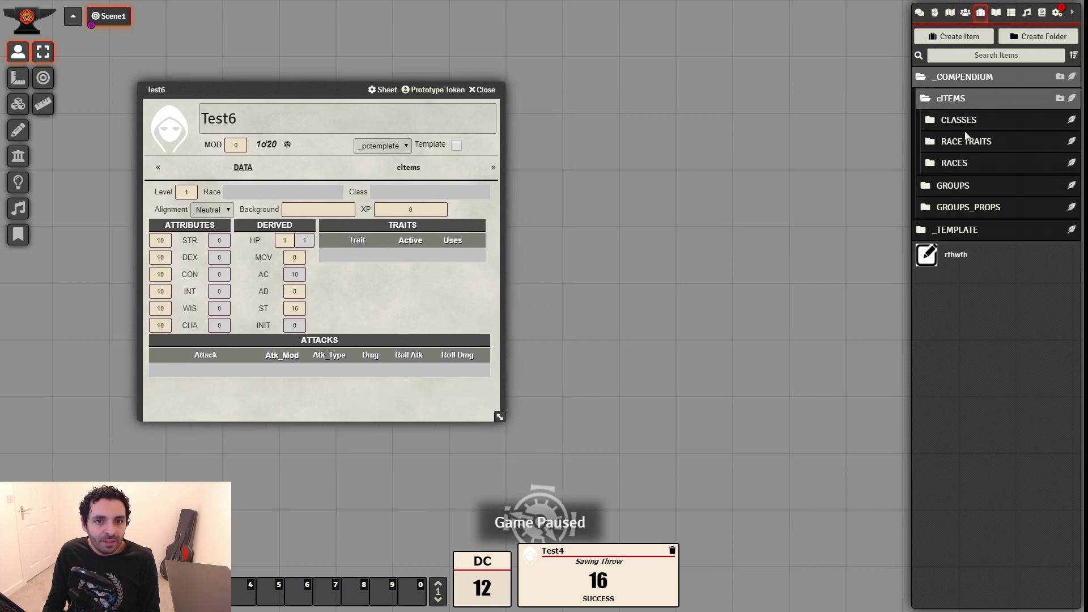
click(964, 164)
drag(966, 190, 401, 308)
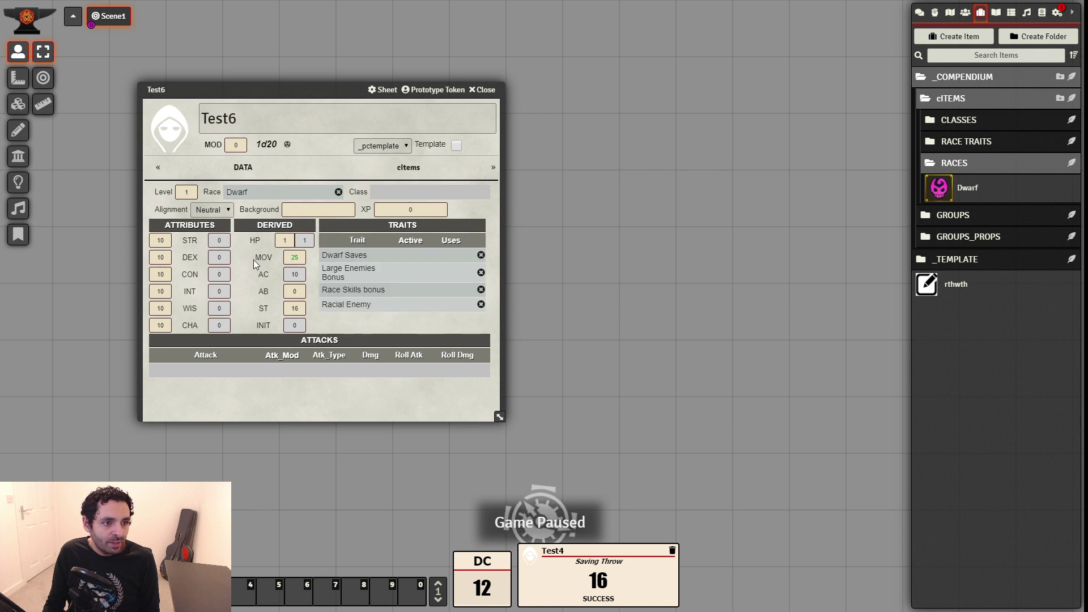
click(969, 123)
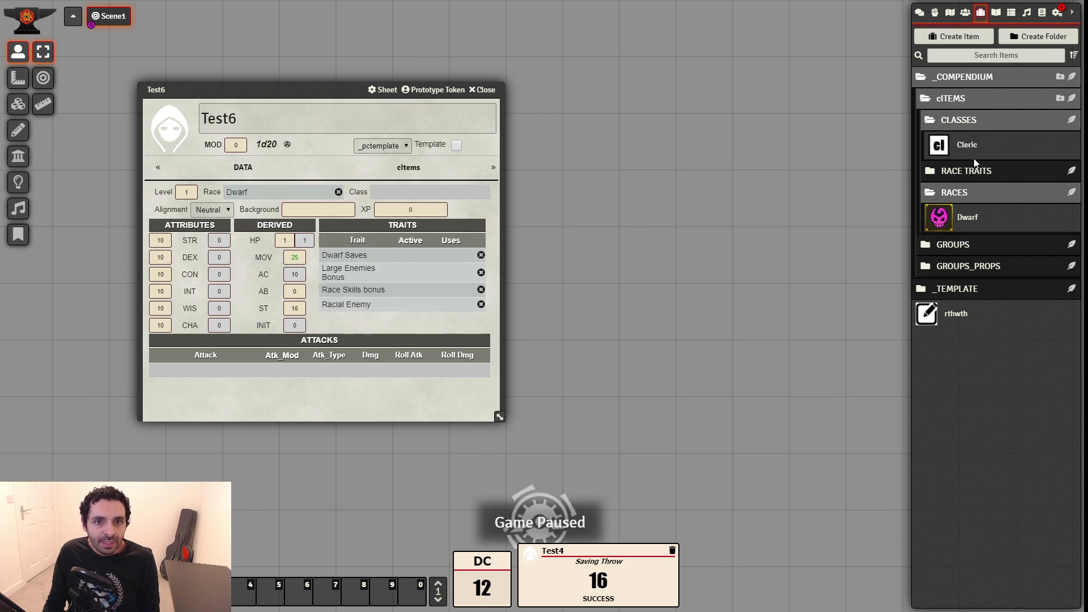
drag(966, 146, 428, 260)
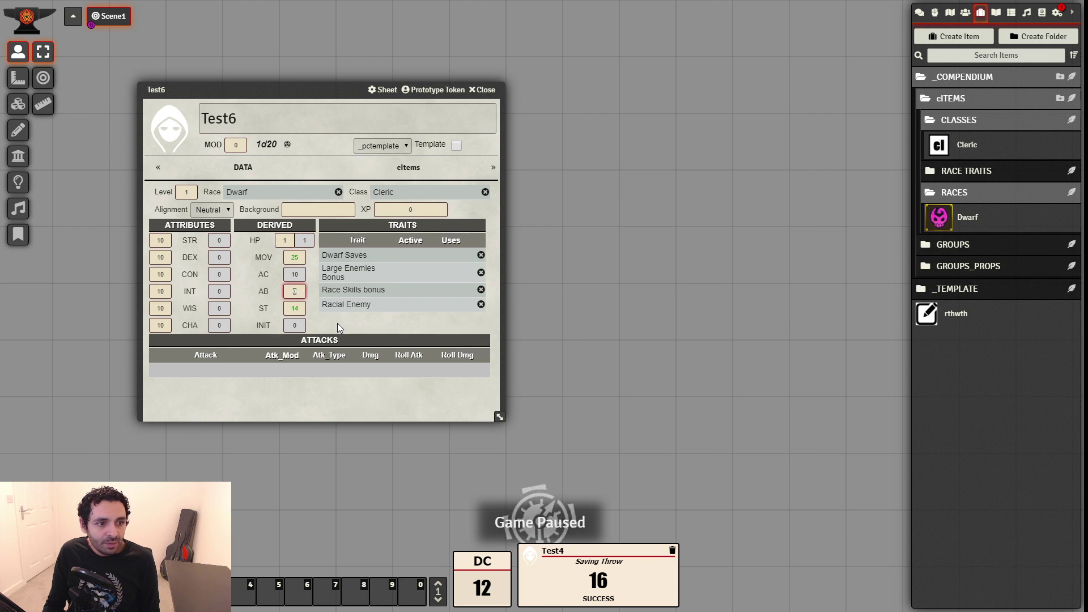
Set Test6's level to 3 and check the AB and ST values
double_click(192, 191)
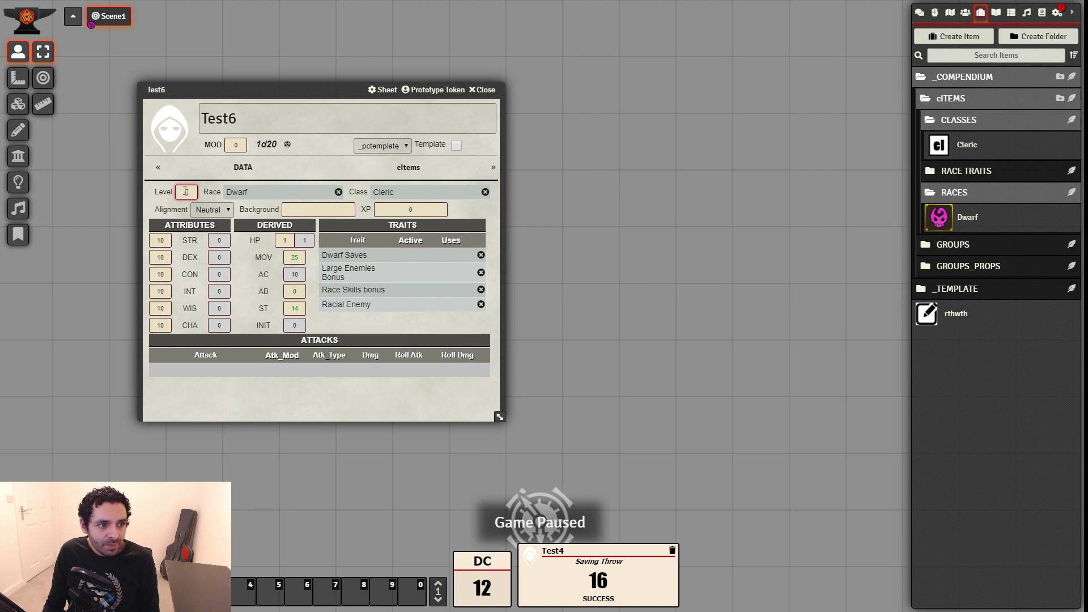
text(3)
key(Return)
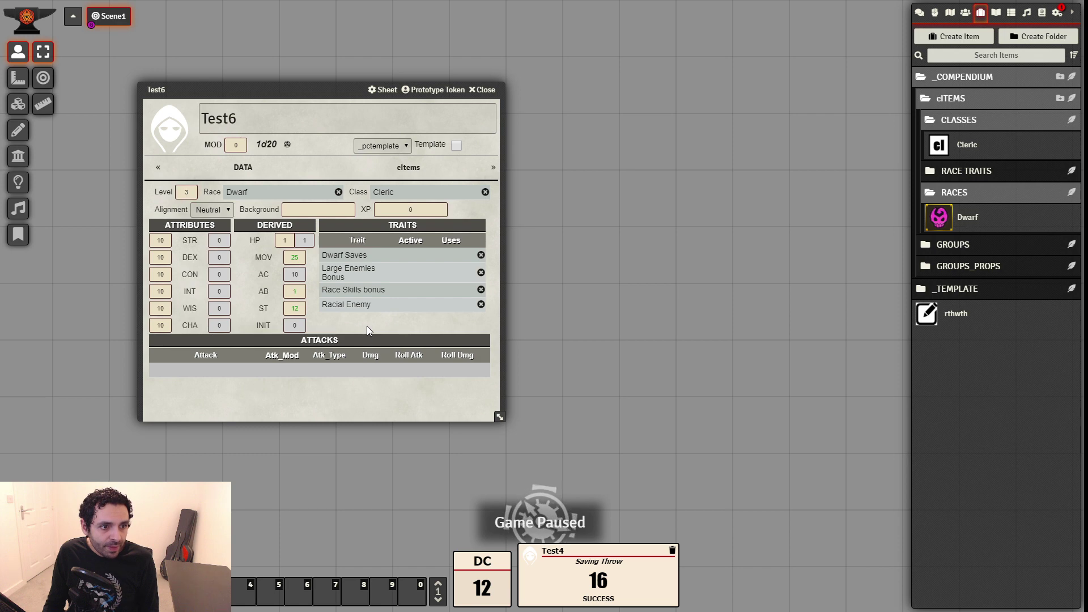
click(304, 308)
click(325, 322)
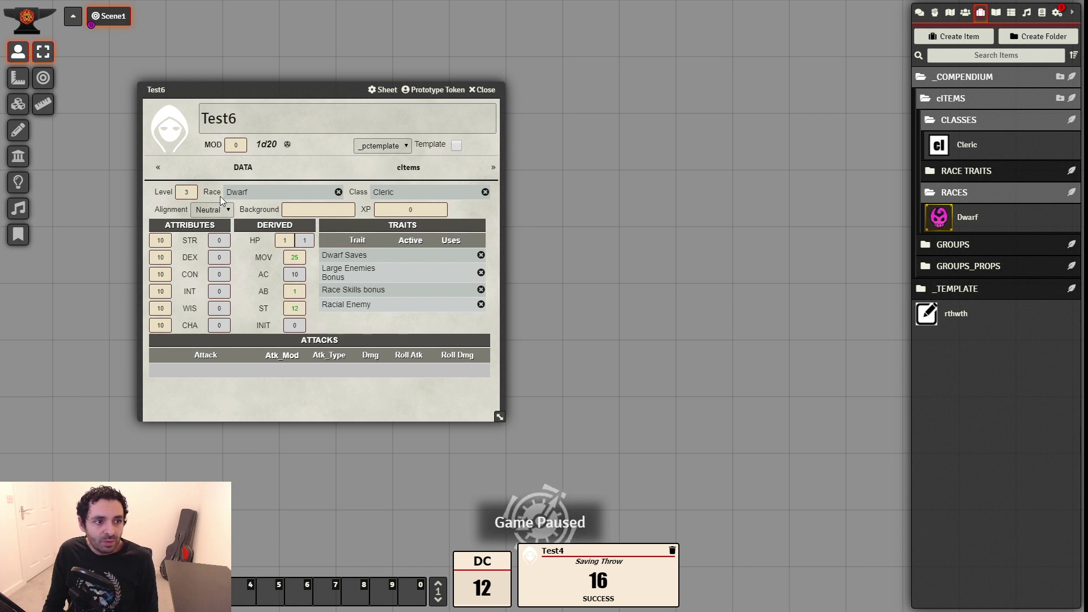
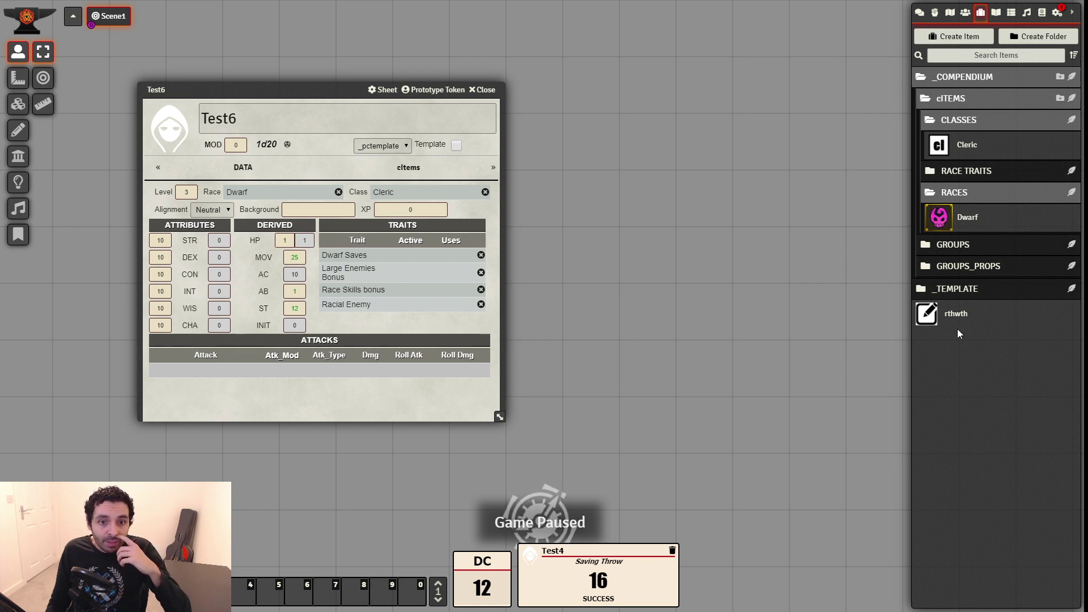
Create a panel item named Inventory Basic in the template's _Panels folder
click(976, 291)
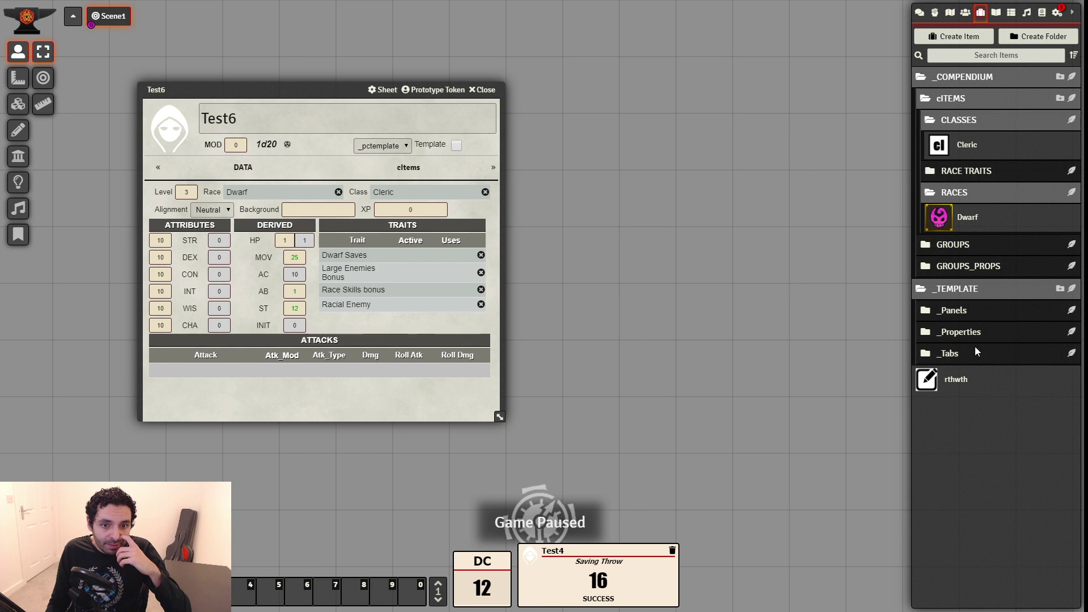
click(981, 362)
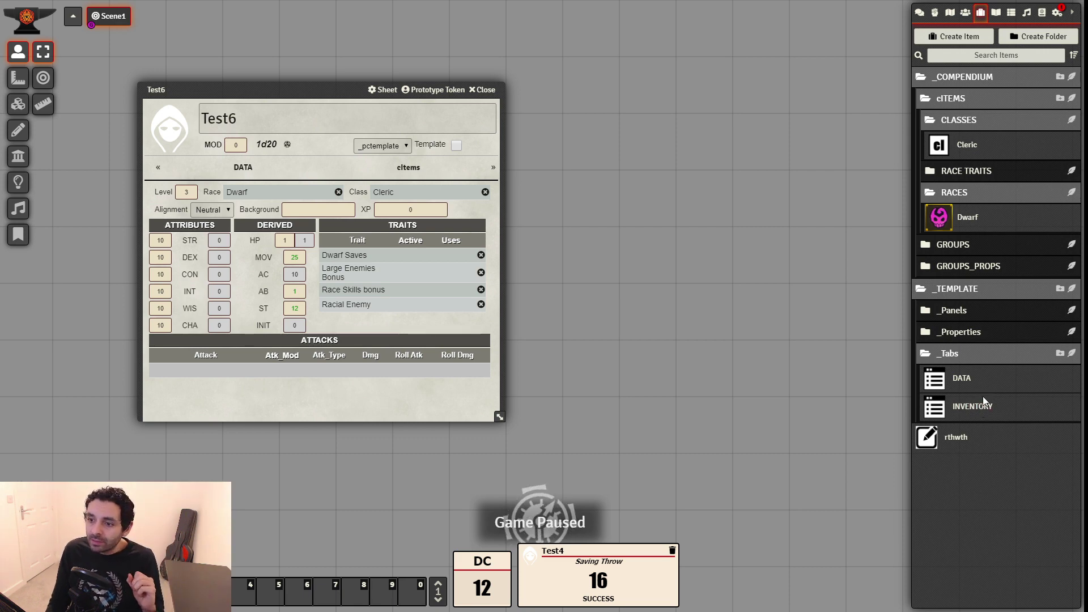
click(981, 311)
click(1072, 310)
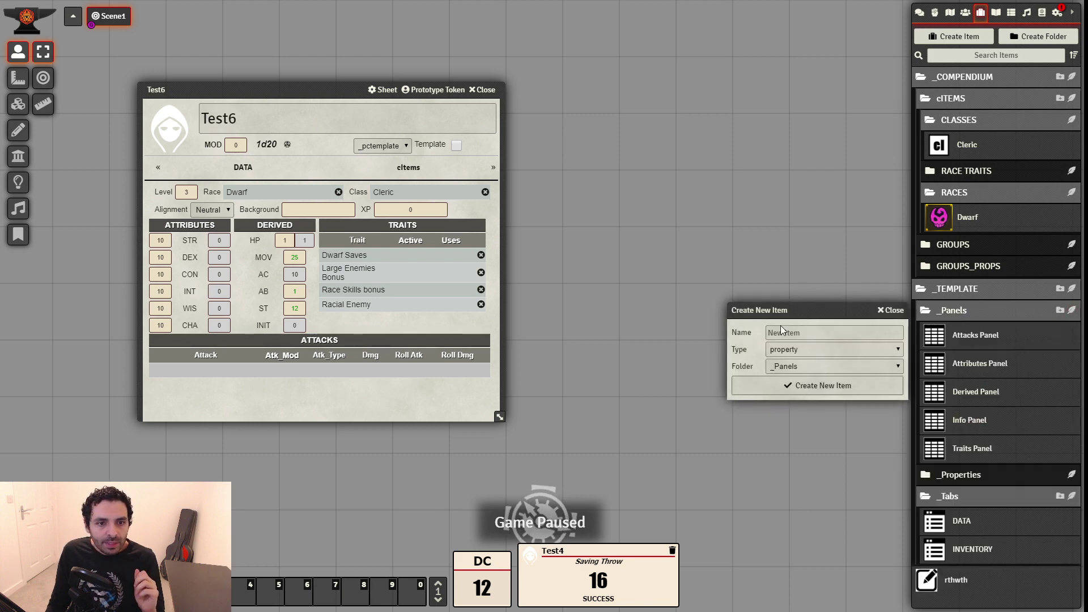
click(801, 331)
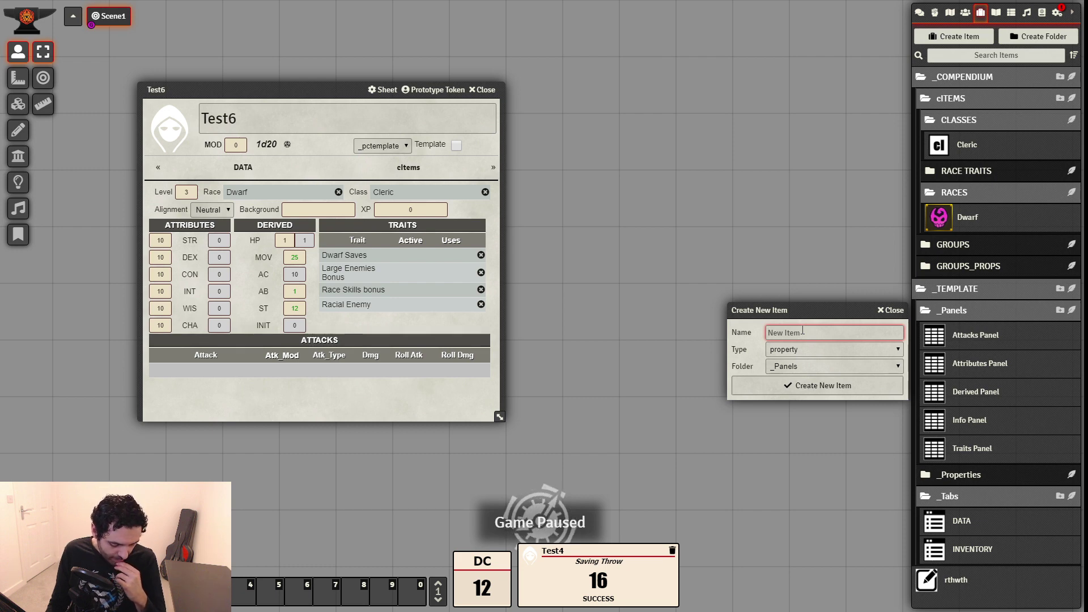
text(Inventory)
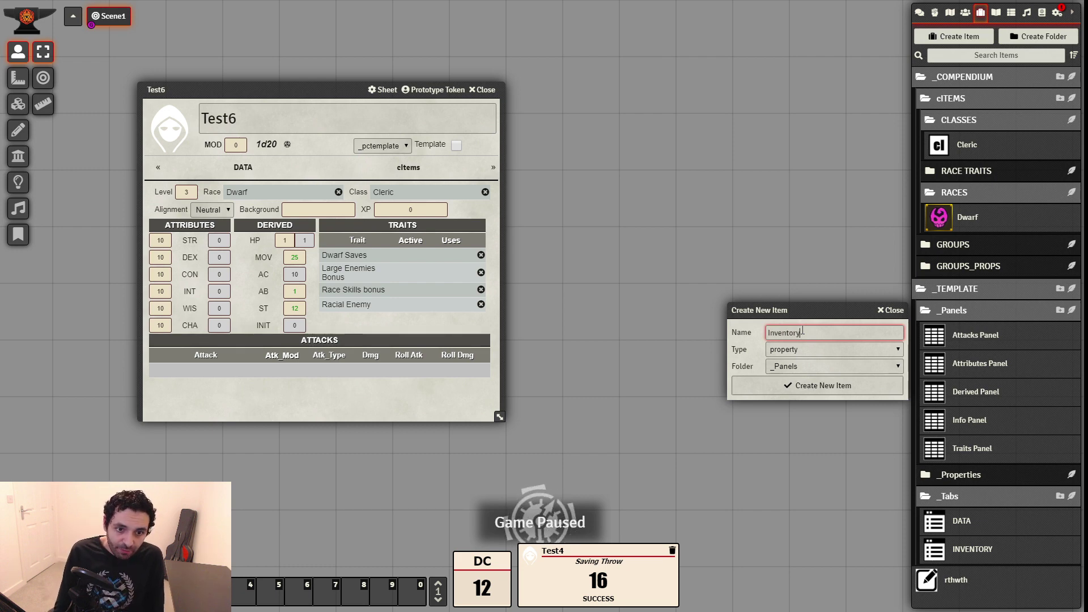
text( B)
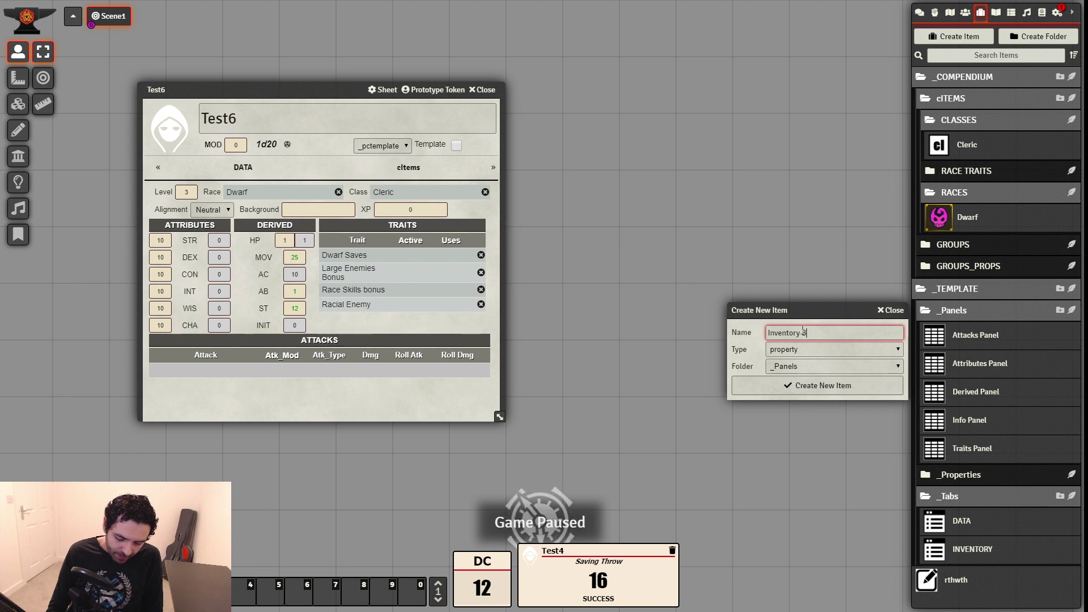
text(asic)
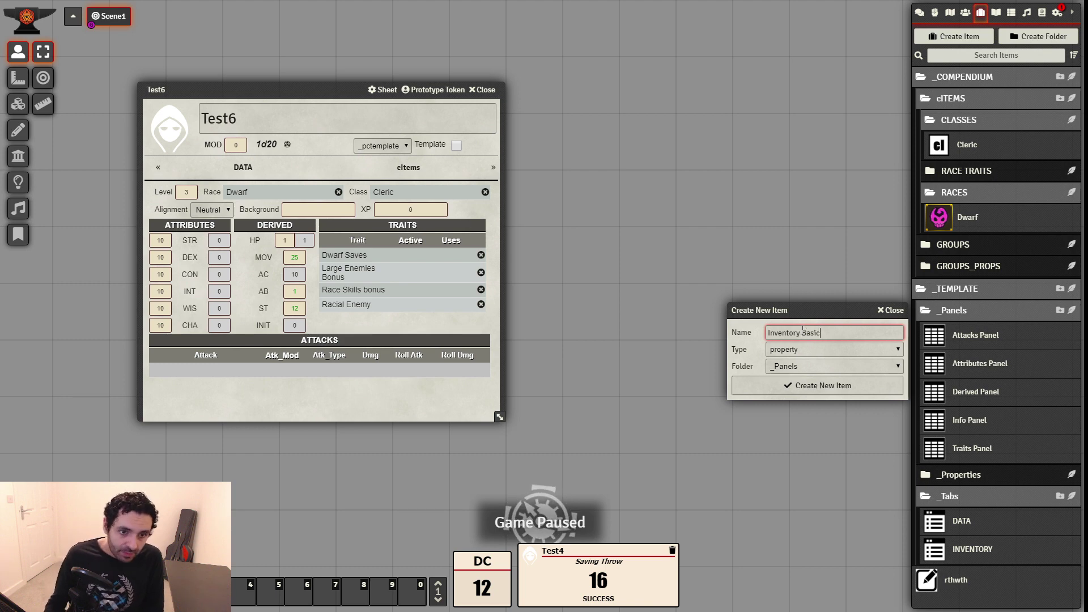
key(Tab)
click(806, 385)
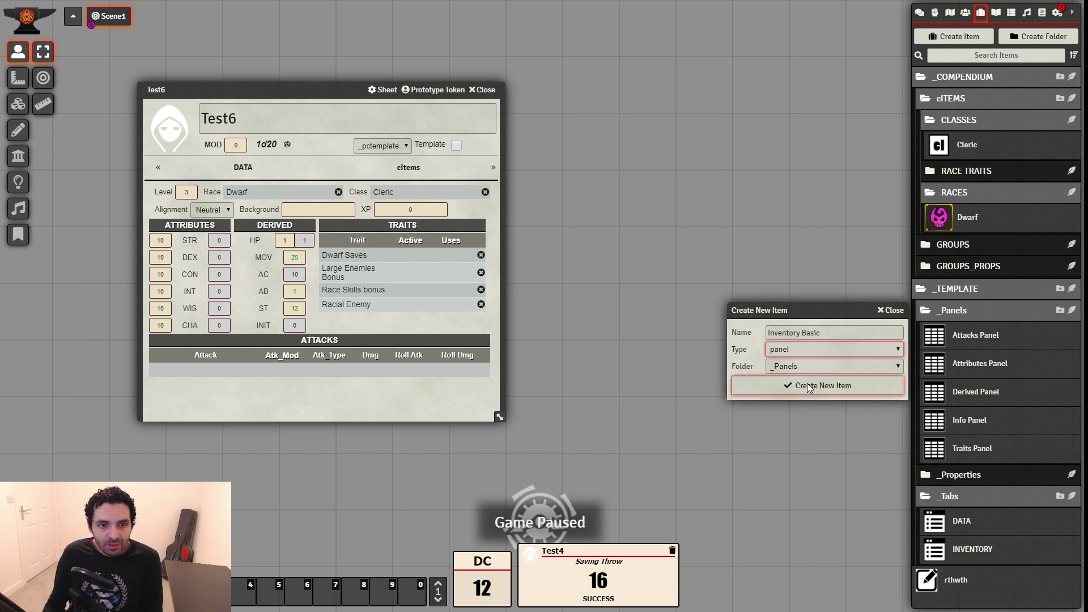
Move the Inventory Basic window to clear space and set its panel key to inventory_basic
click(532, 250)
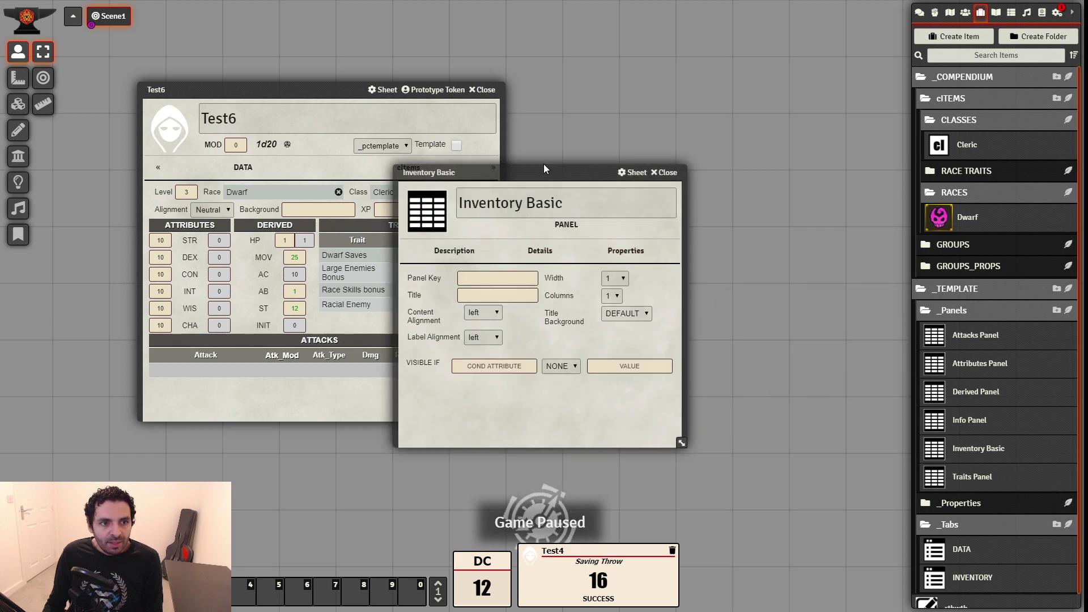
drag(522, 168, 698, 137)
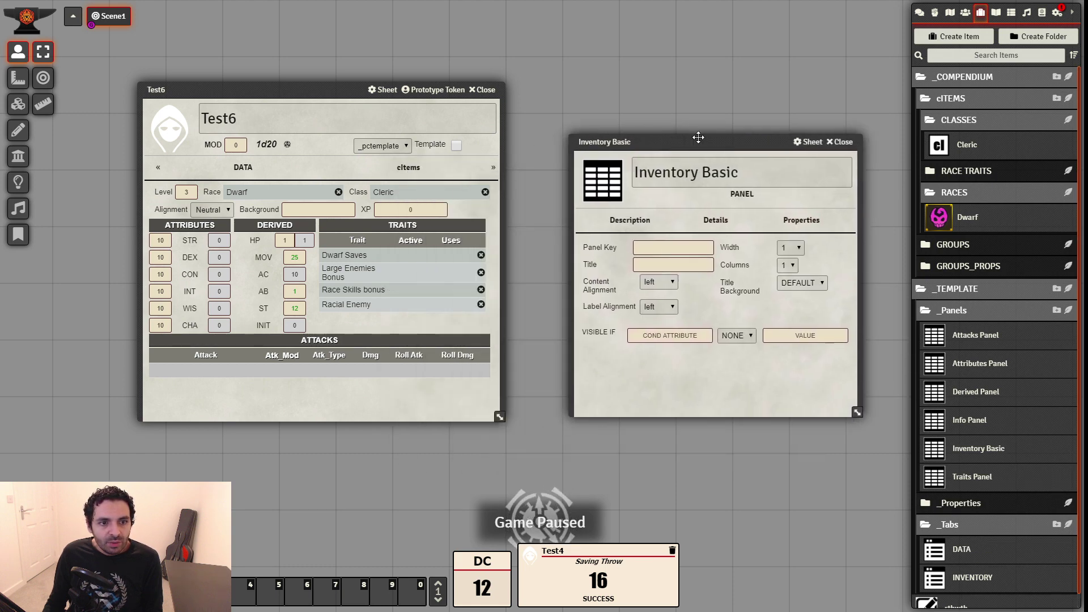
click(680, 246)
text(inven)
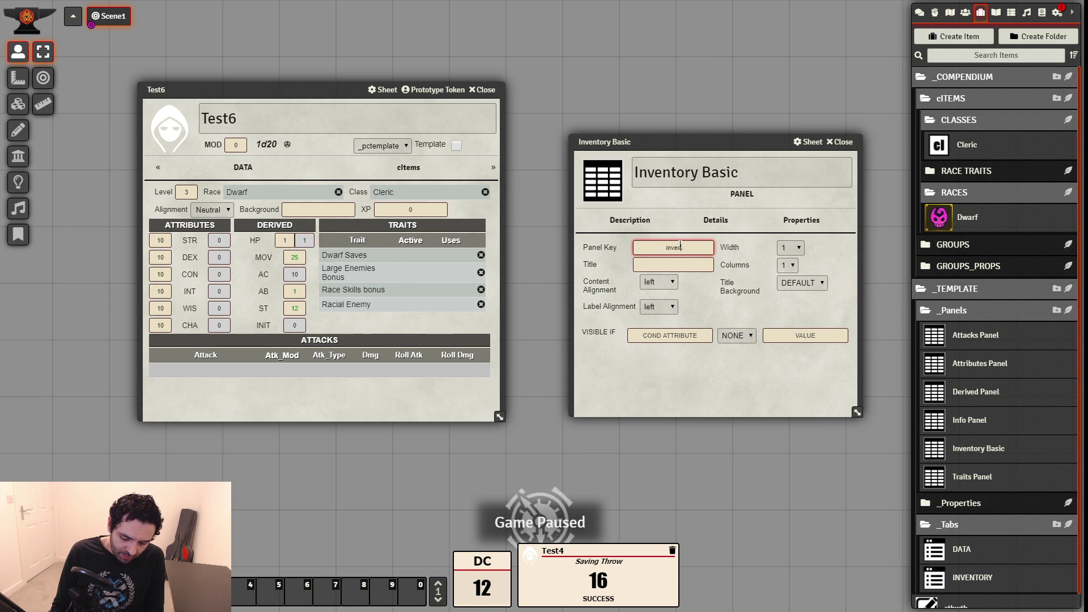
text(tory_basic)
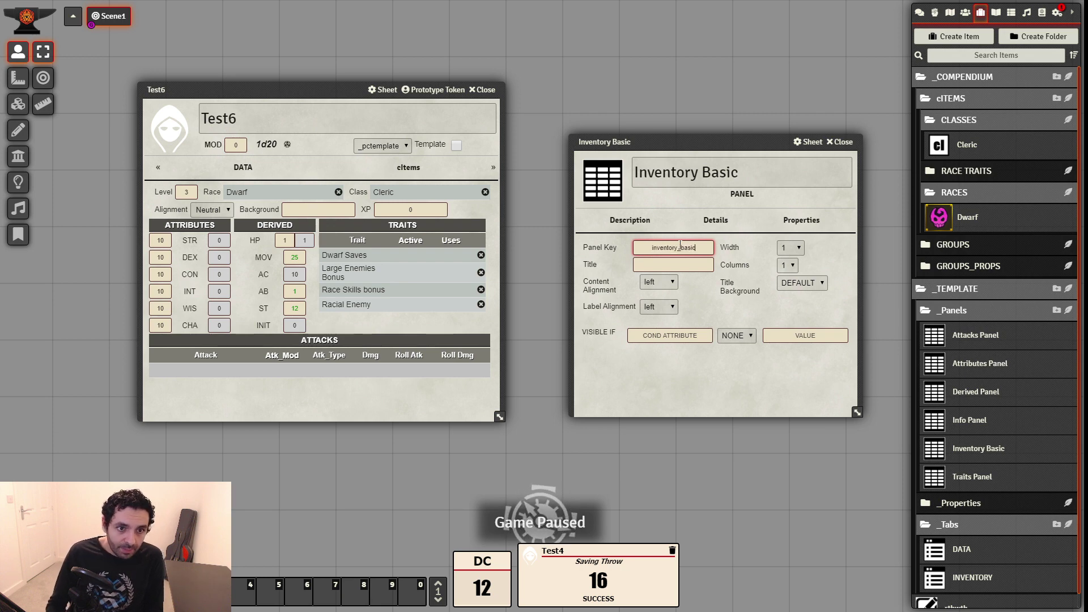
click(744, 372)
click(794, 266)
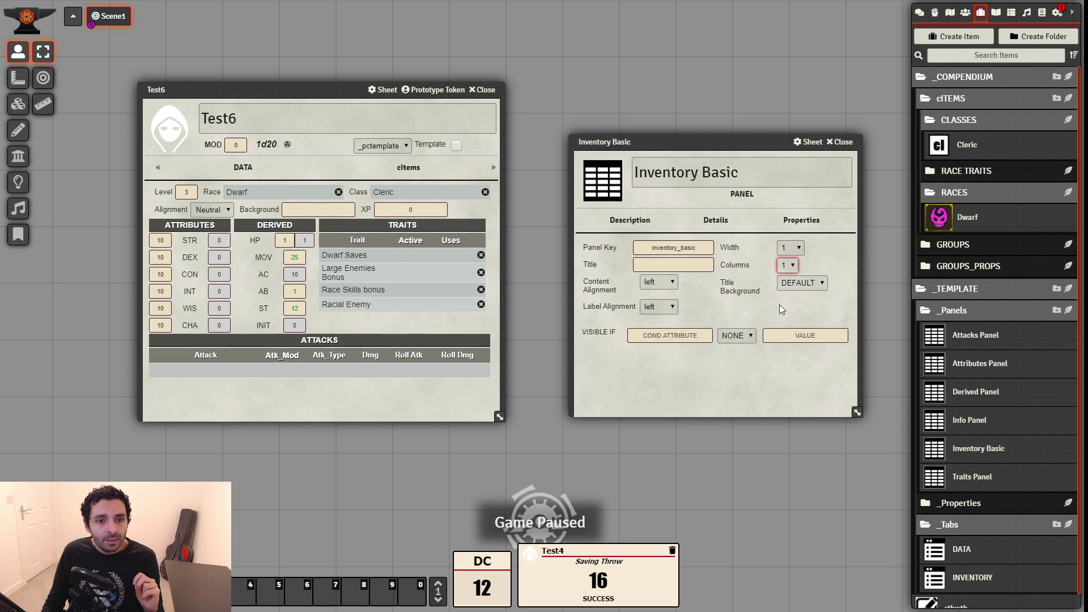
Show the Inventory Basic panel's property list and create an INVENTORY subfolder inside the _Properties folder
click(800, 220)
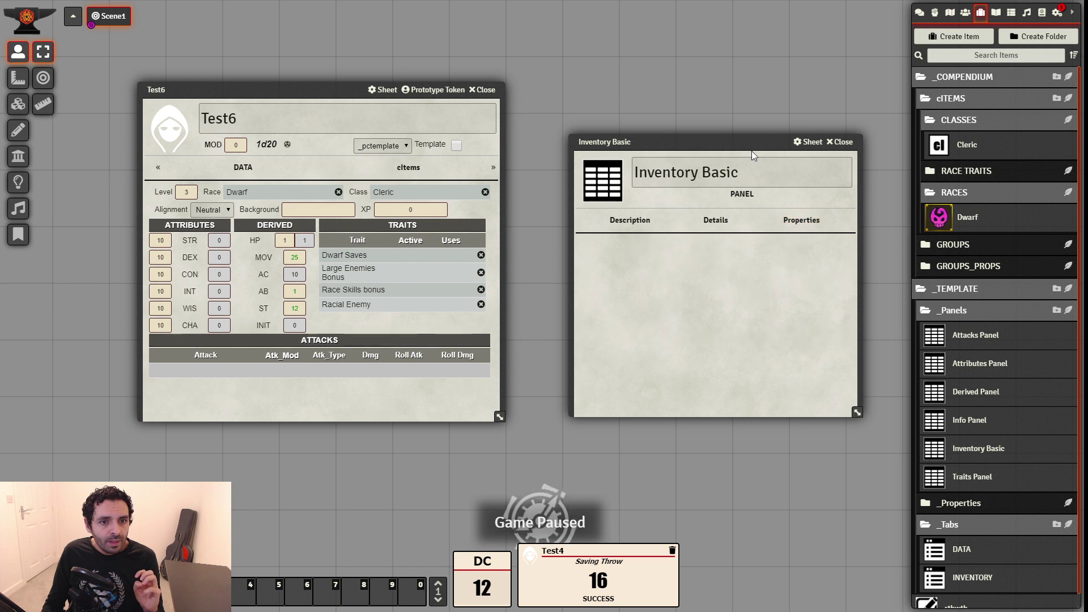
click(979, 310)
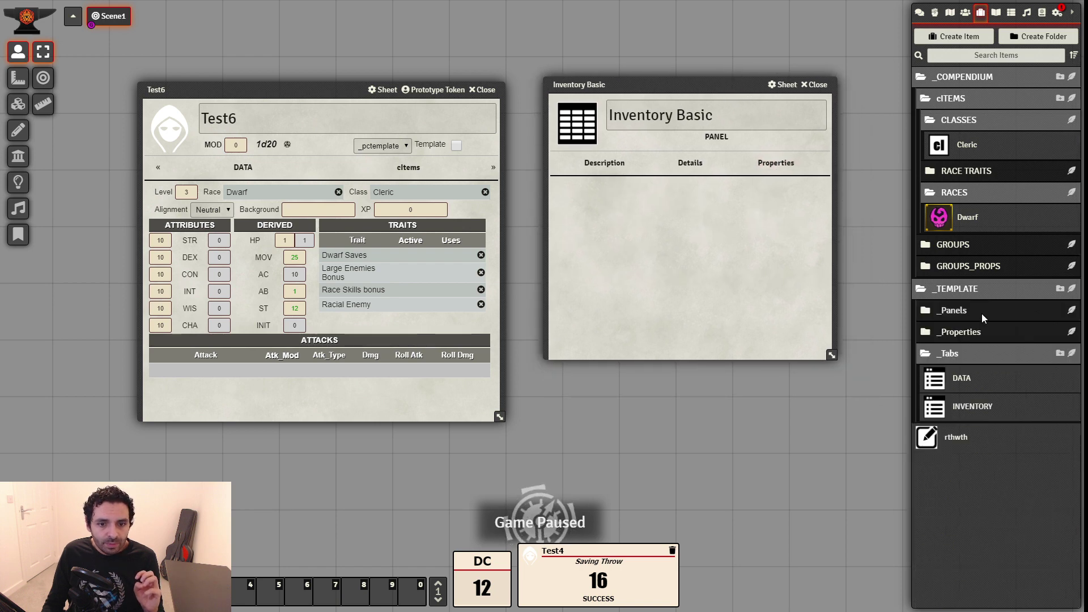
click(983, 332)
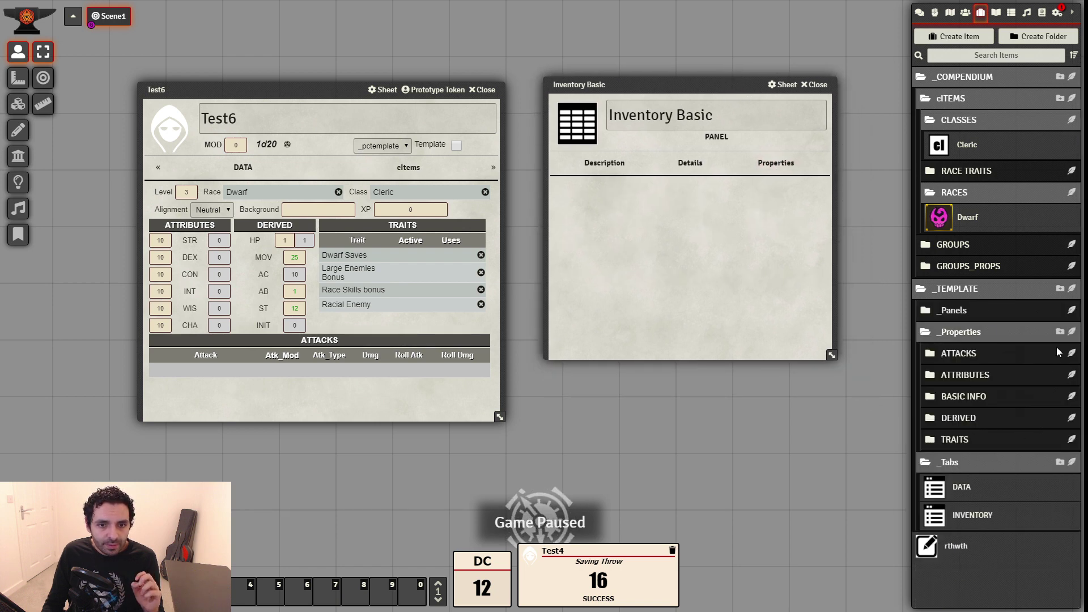
click(1059, 332)
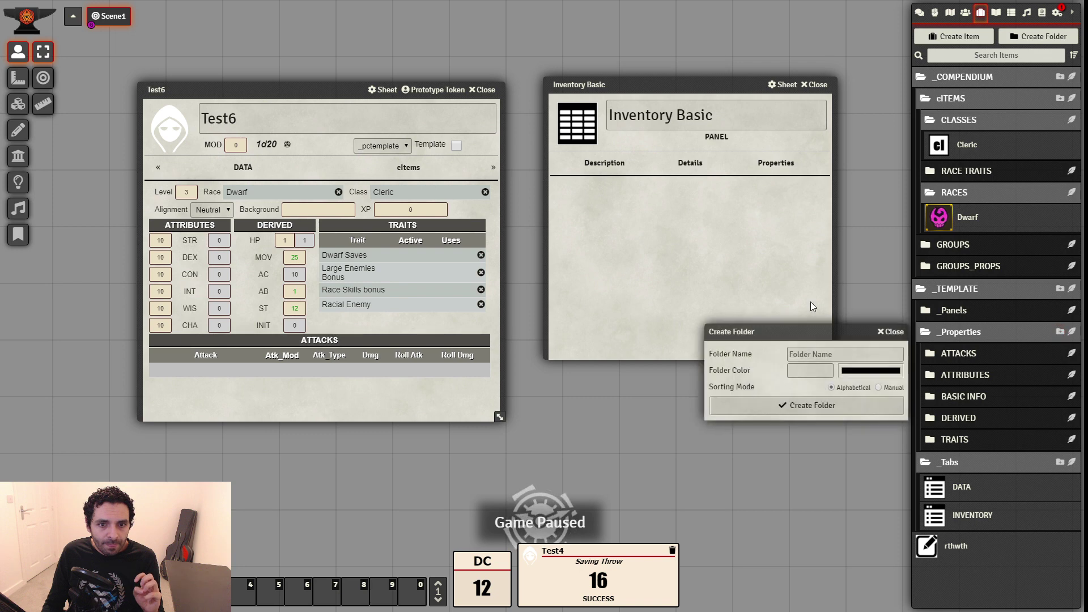
click(823, 353)
text(INVENTORY)
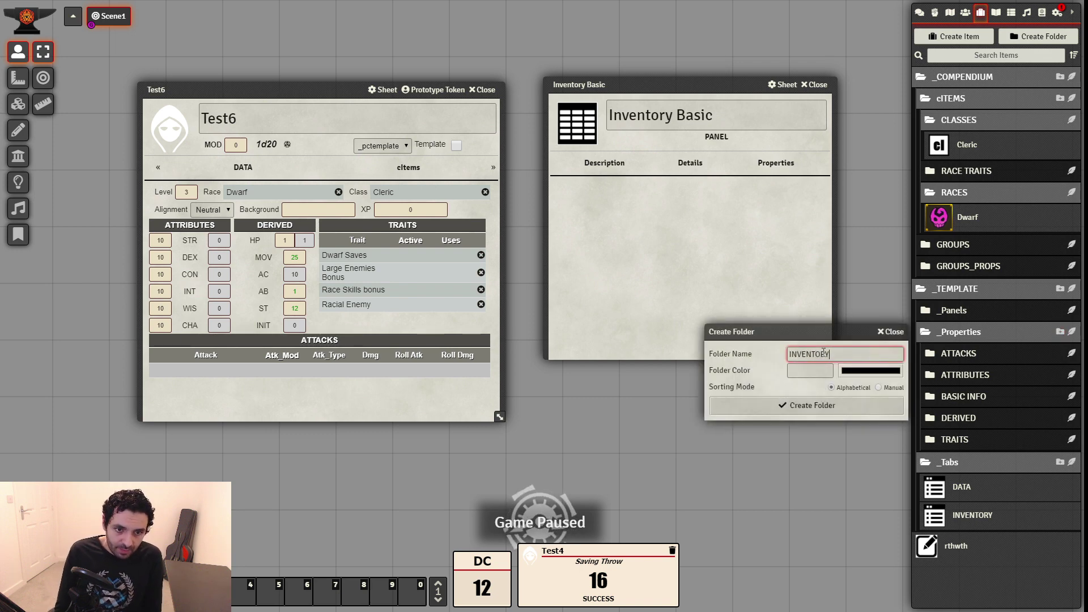
click(826, 400)
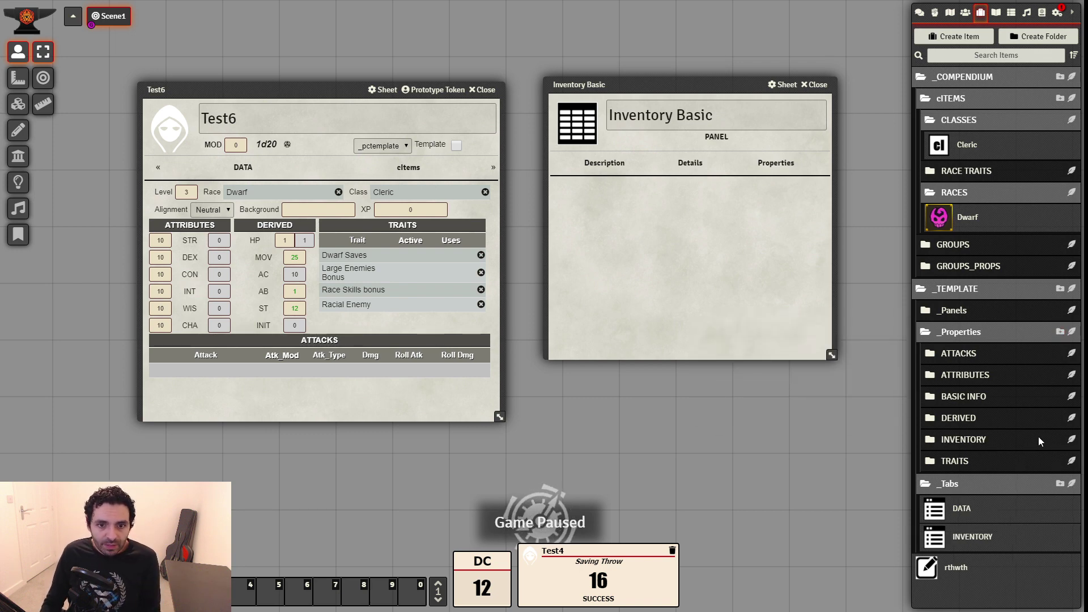
Create a property item named Encumbrance in the INVENTORY folder
click(1070, 439)
click(803, 463)
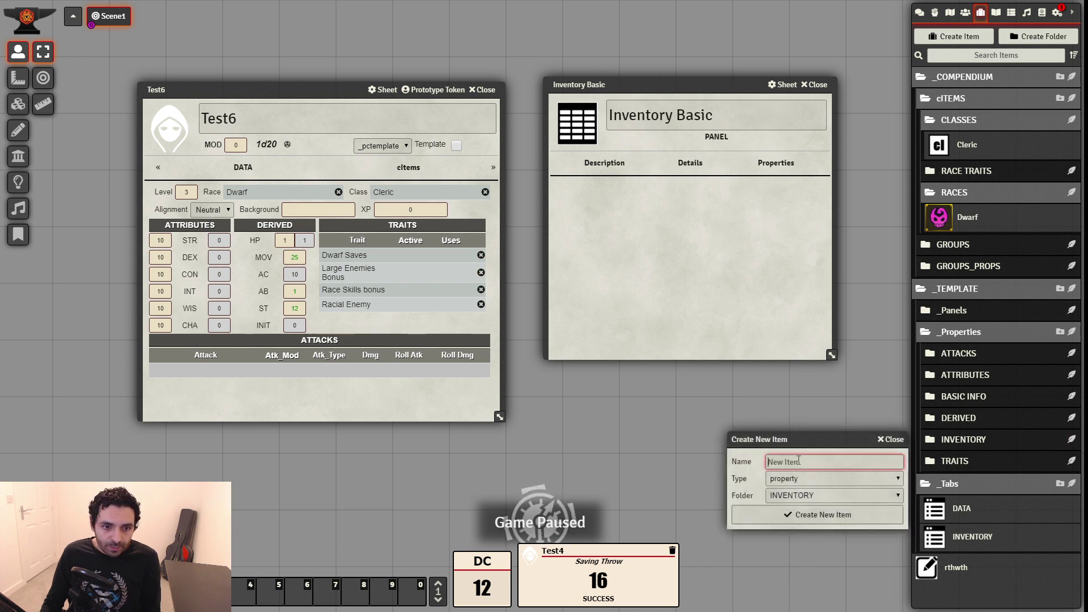
text(Encumbrance)
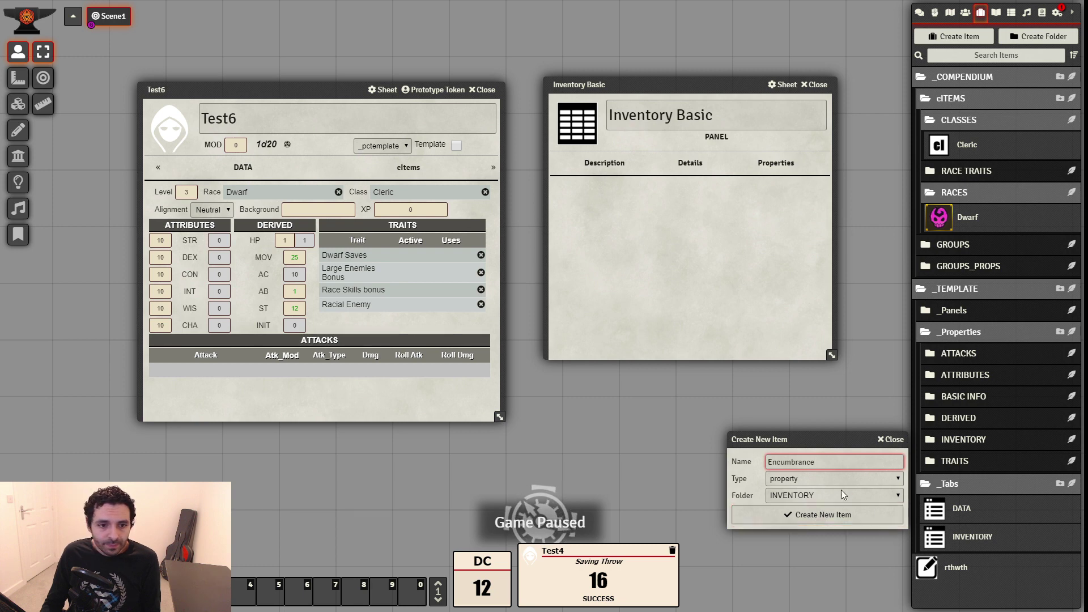
click(828, 511)
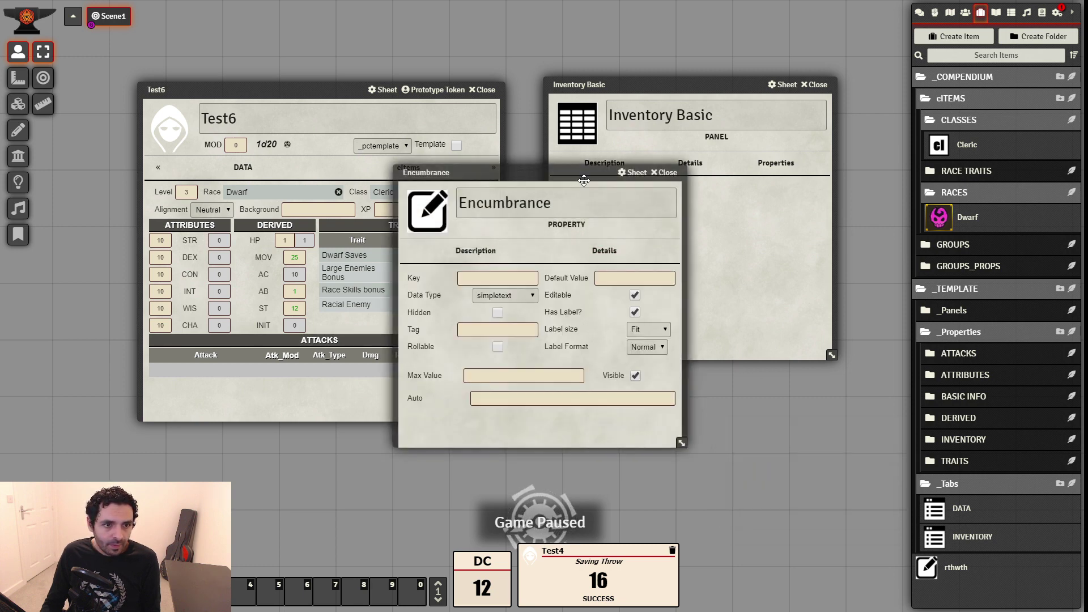
Move the Encumbrance window below the panel's header, then set its key to encumbrance and its data type to simplenumeric
drag(629, 170, 798, 244)
click(686, 353)
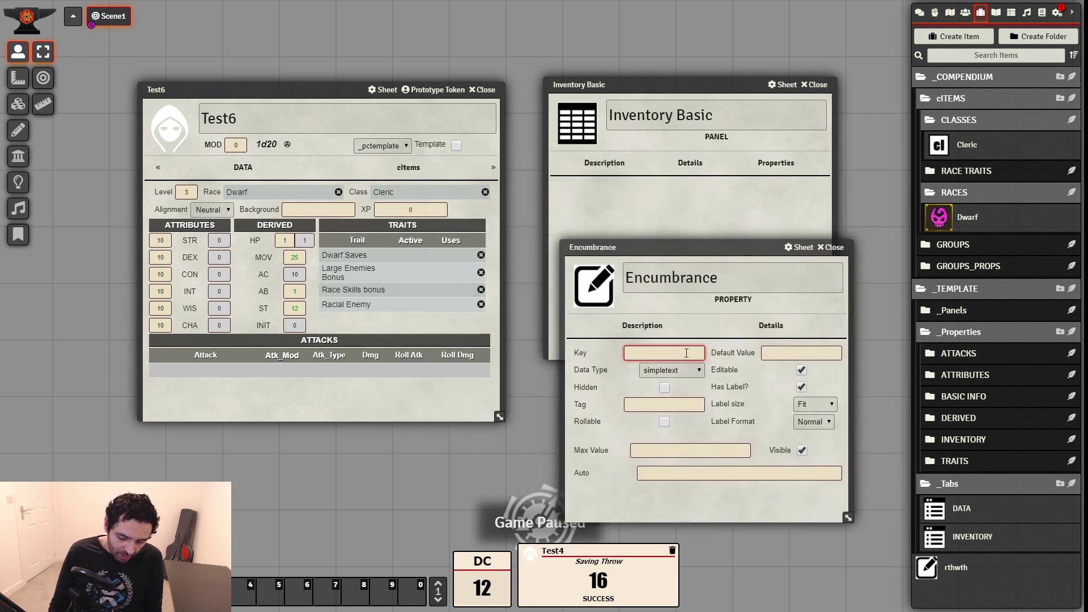
text(encumbrance)
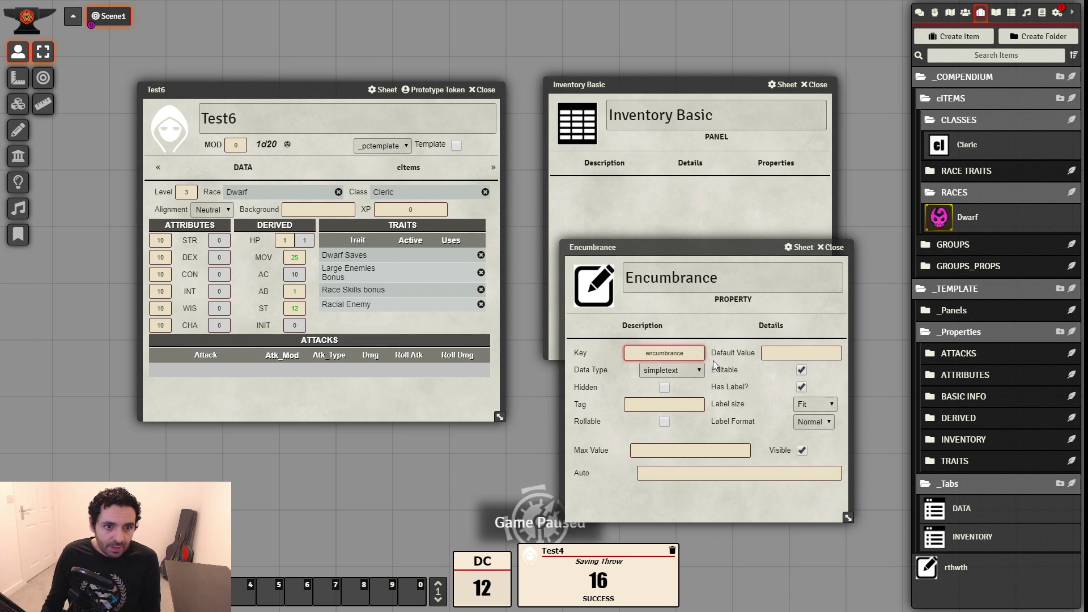
key(Tab)
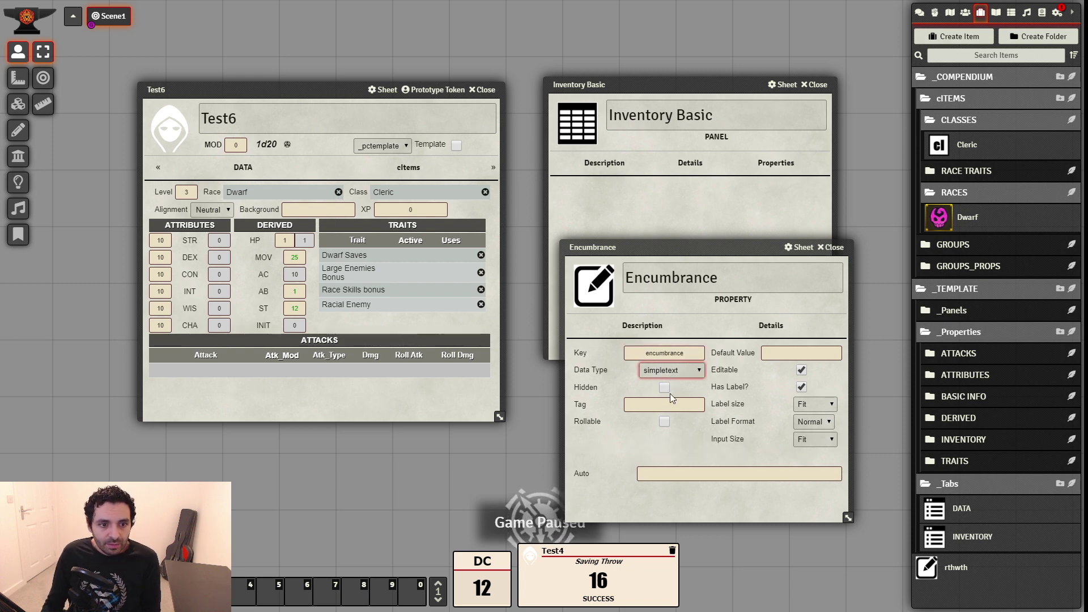
key(Down)
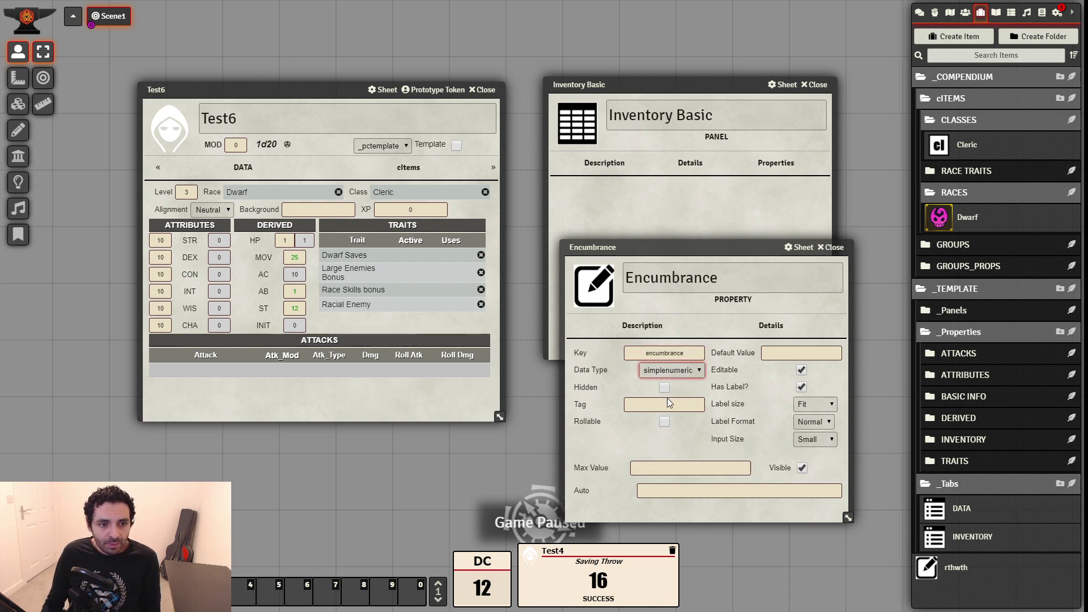
Set the Encumbrance property's max value to @{strength}*5 and its tag to Encumbrance
click(681, 464)
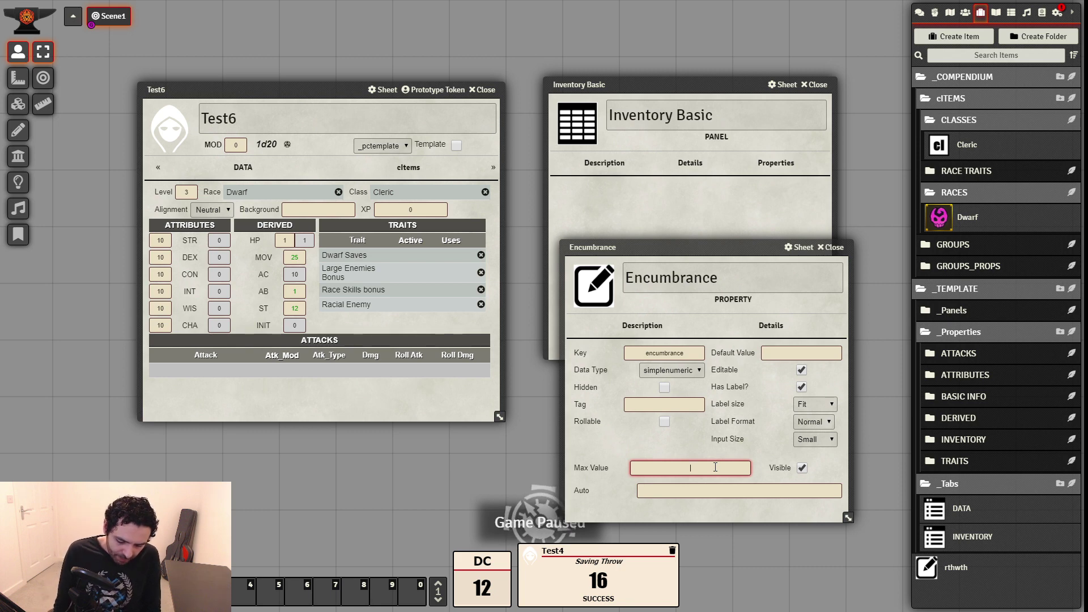
text(@{strength})
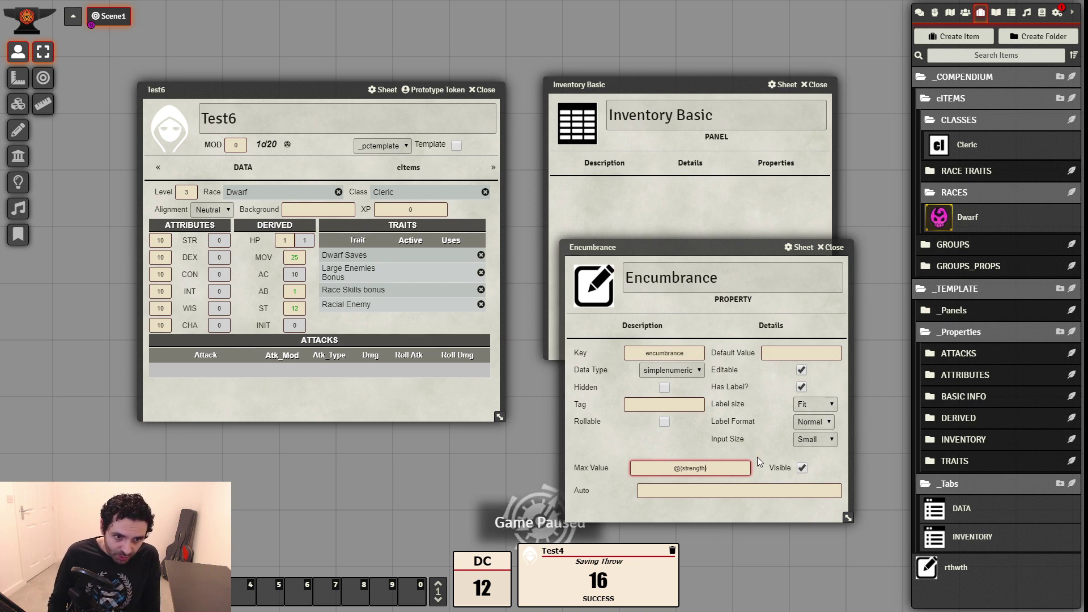
text(*5)
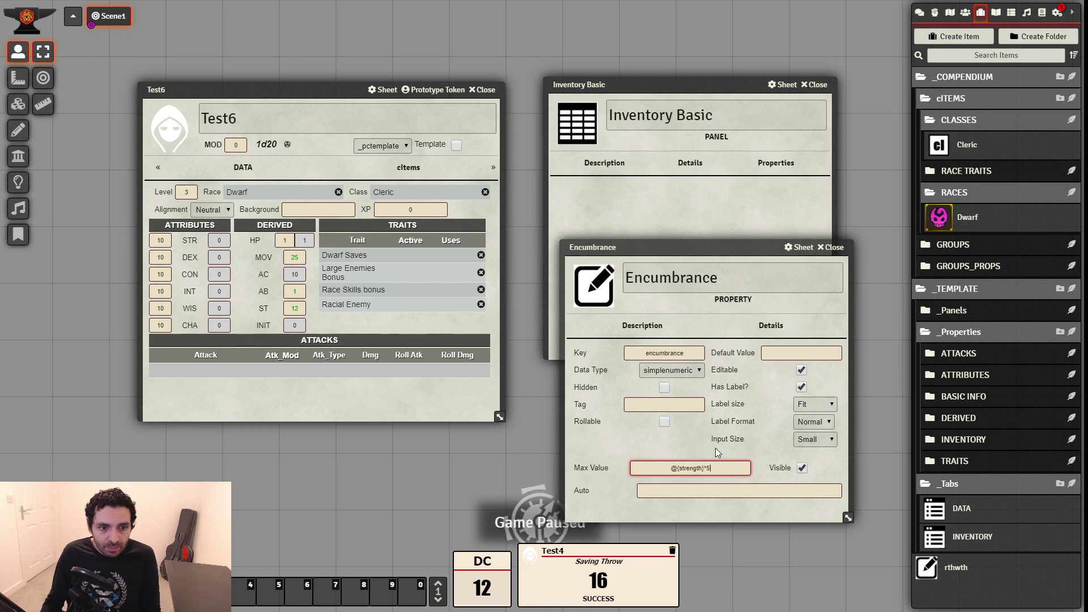
click(653, 444)
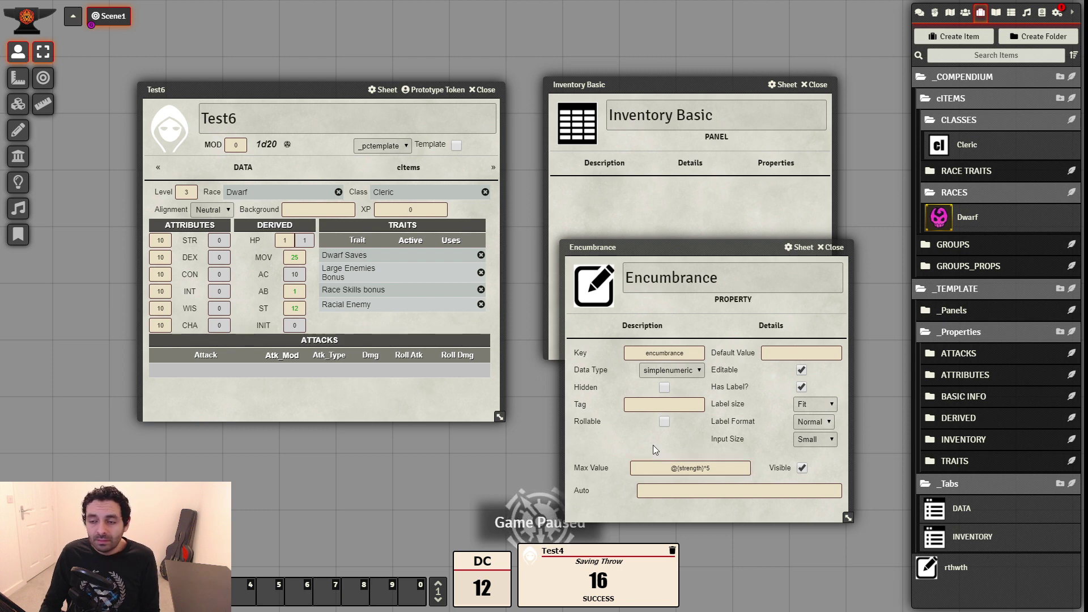
click(666, 403)
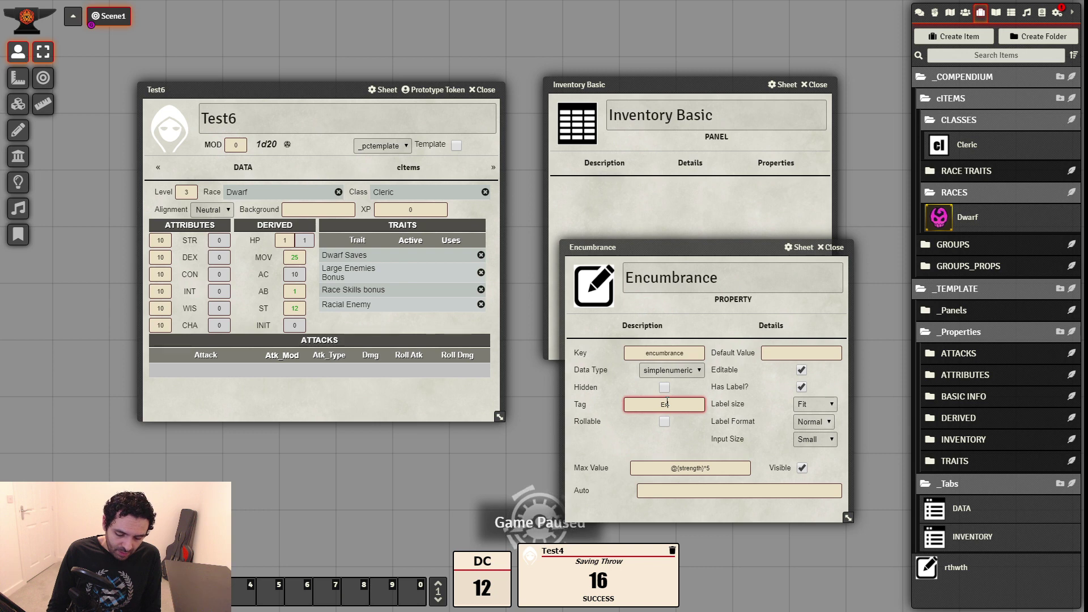
text(Encumbrance)
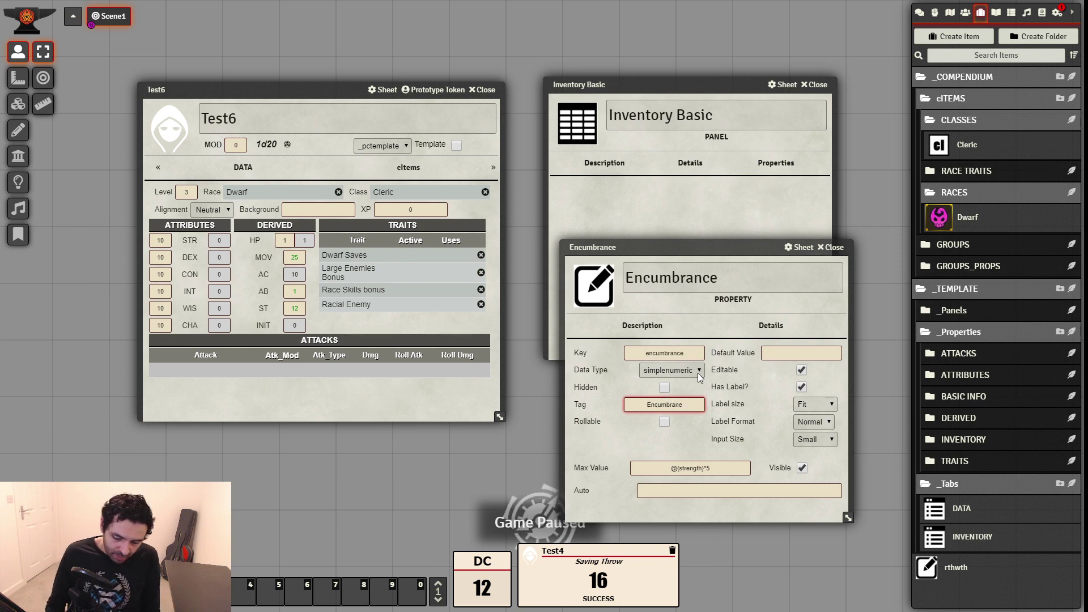
Complete the Encumbrance property with tag Encumbrance and default value 0, and add it to the Inventory Basic panel's properties
click(628, 446)
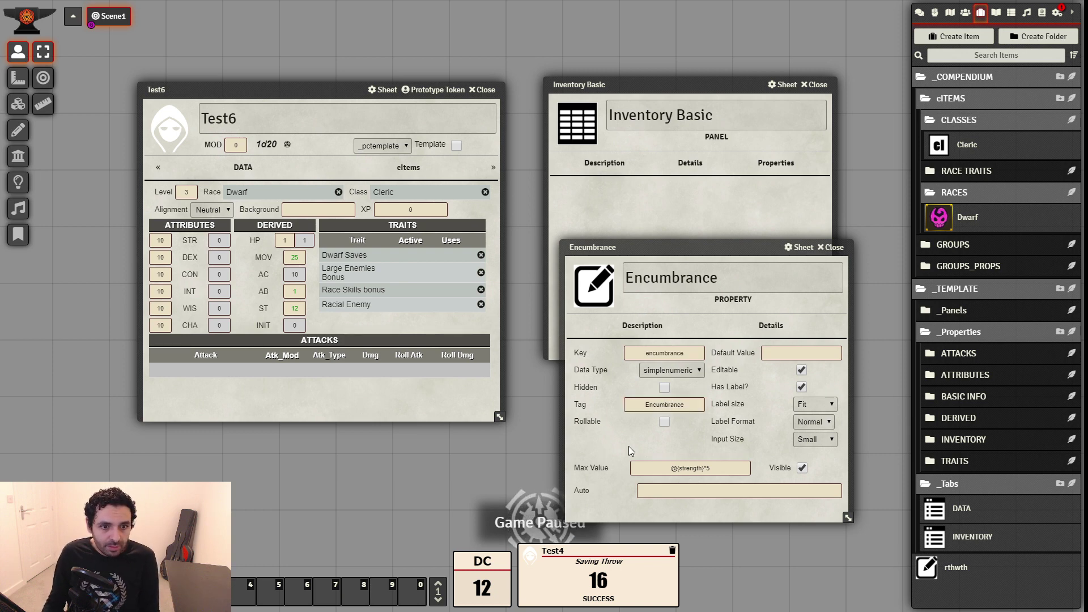
click(796, 354)
text(0)
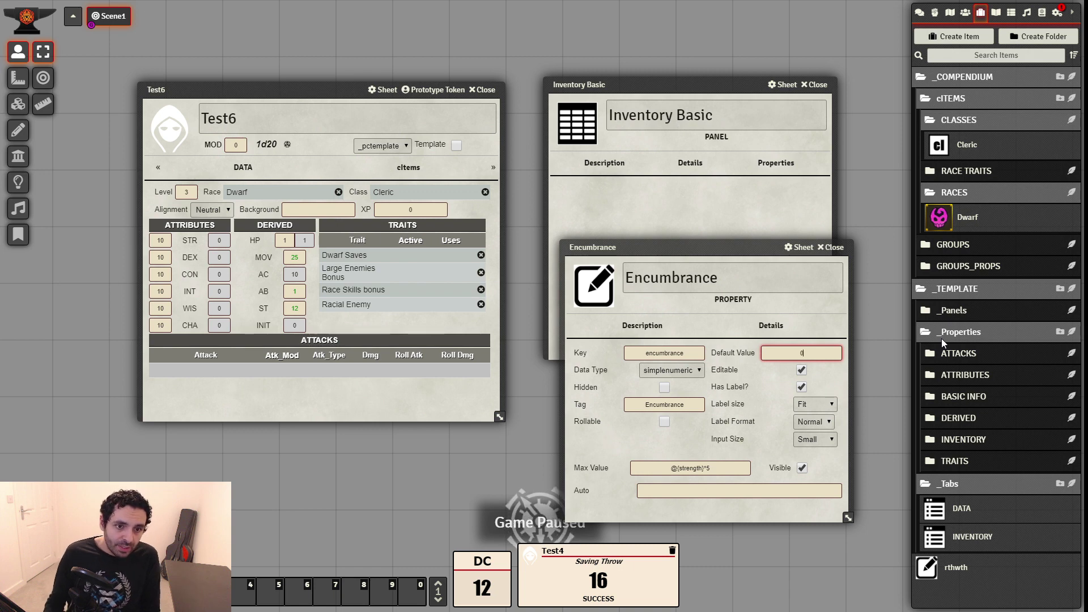
click(627, 444)
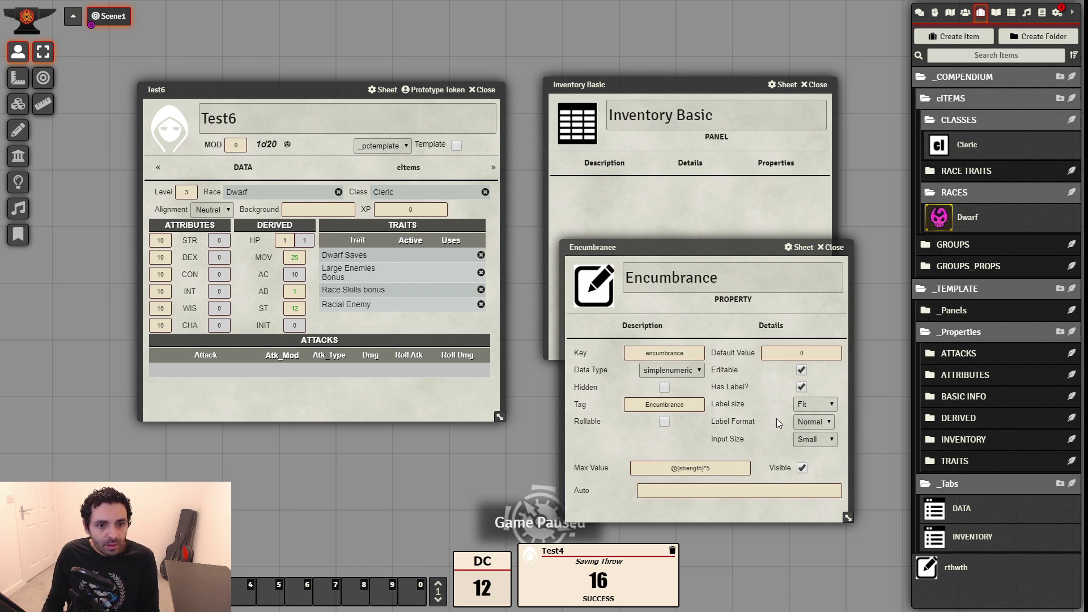
click(831, 247)
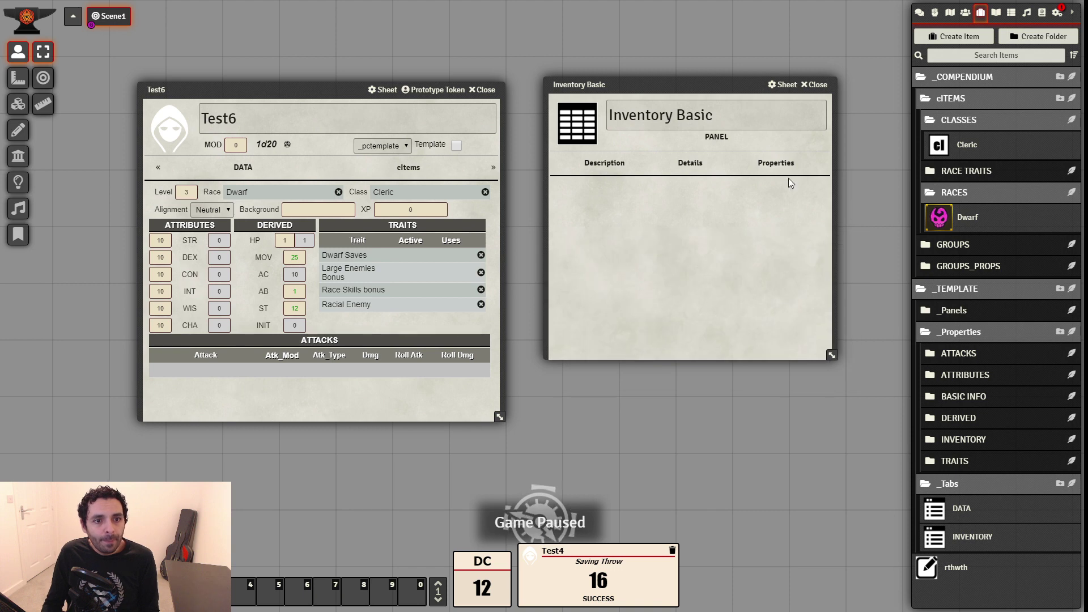
click(969, 440)
drag(975, 466, 688, 253)
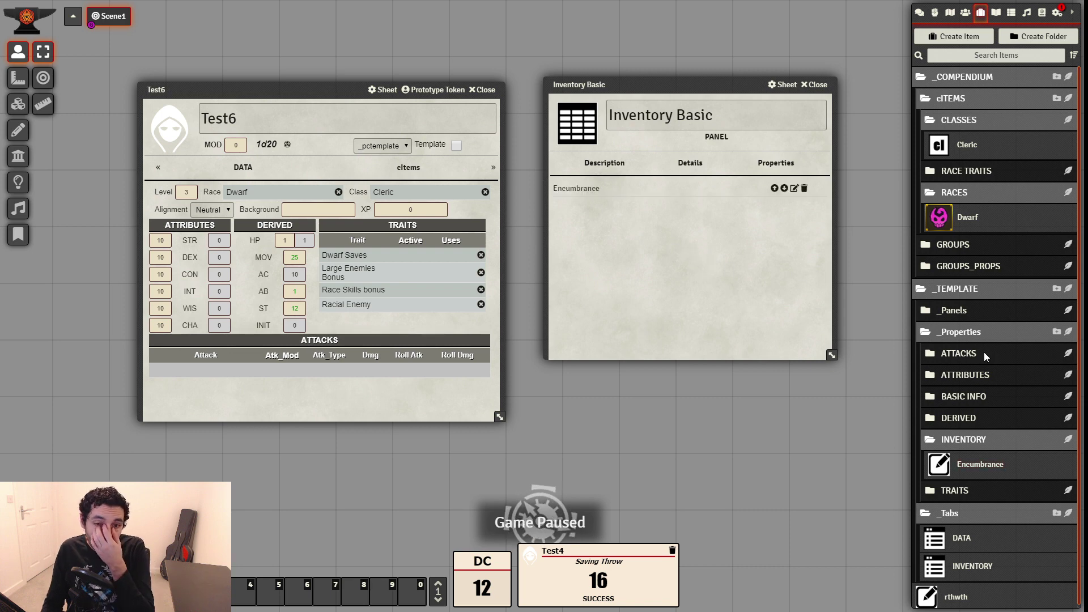
Create a new property item named Gold in the INVENTORY properties folder
click(1067, 439)
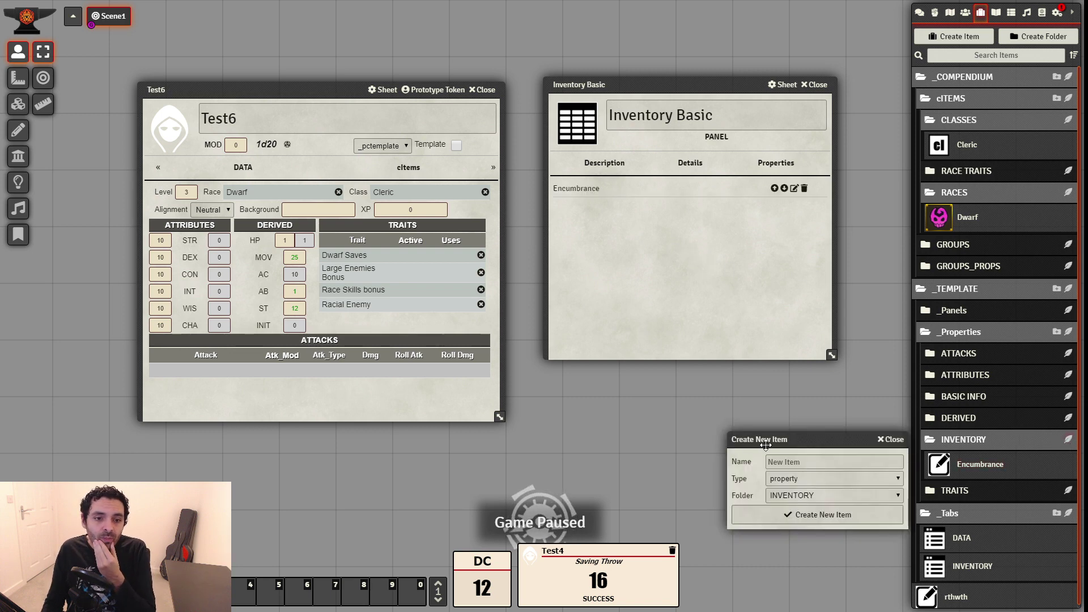
click(804, 460)
text(Gold)
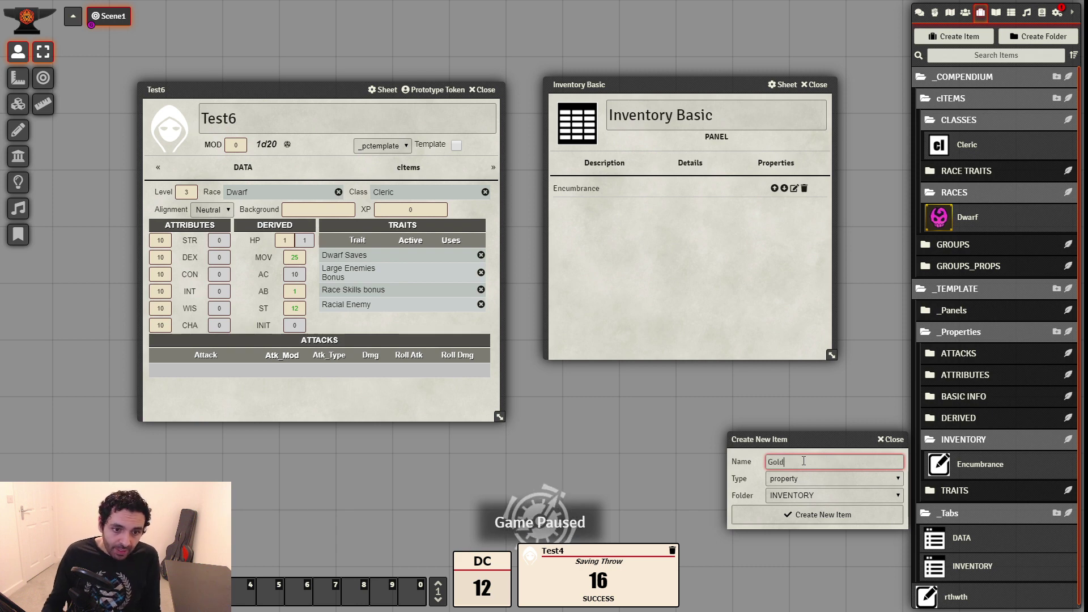
click(809, 522)
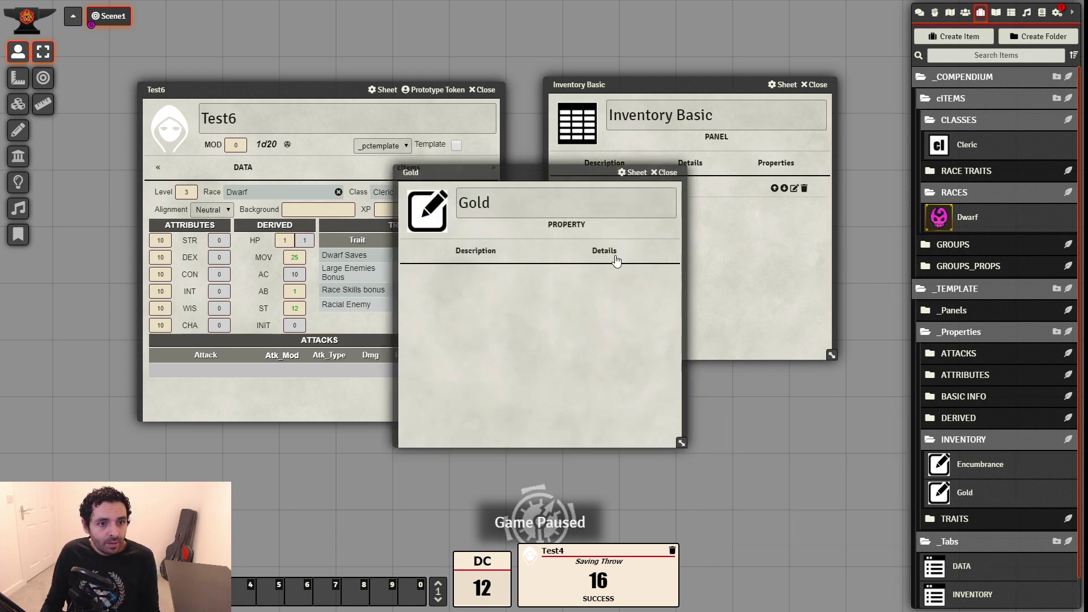
Give the Gold property the key gold, data type simplenumeric, tag Gold and default value 0, and close its sheet
click(512, 277)
text(gold)
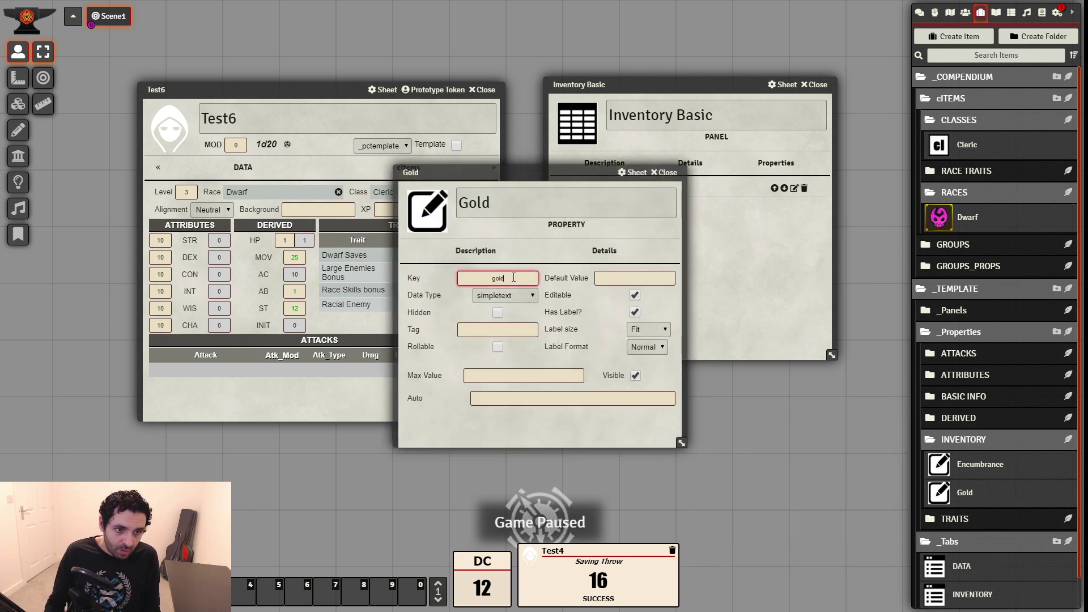
click(514, 297)
click(508, 315)
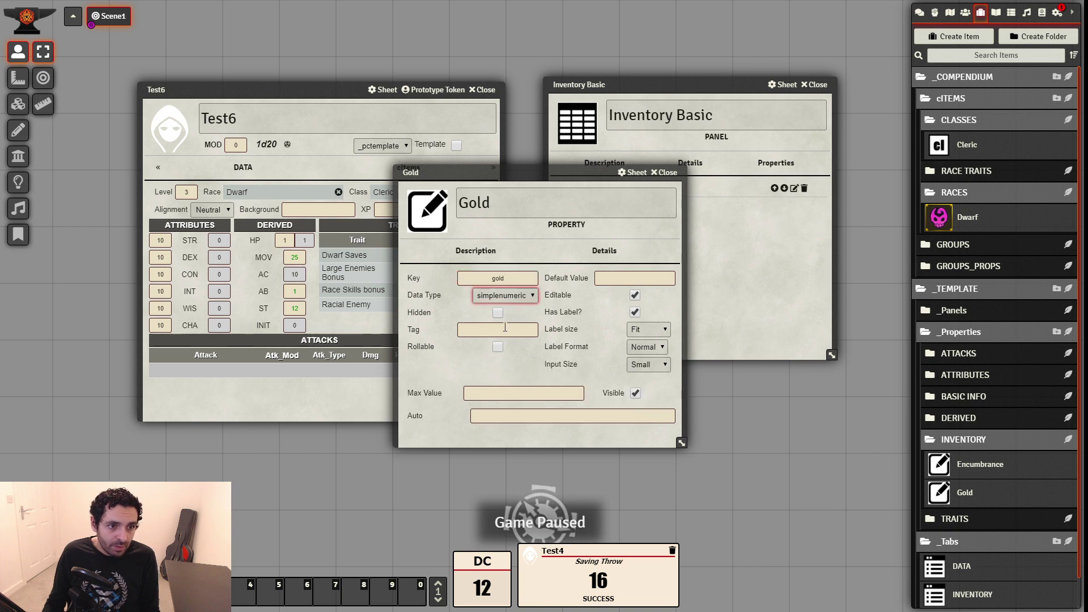
click(504, 329)
text(Gold)
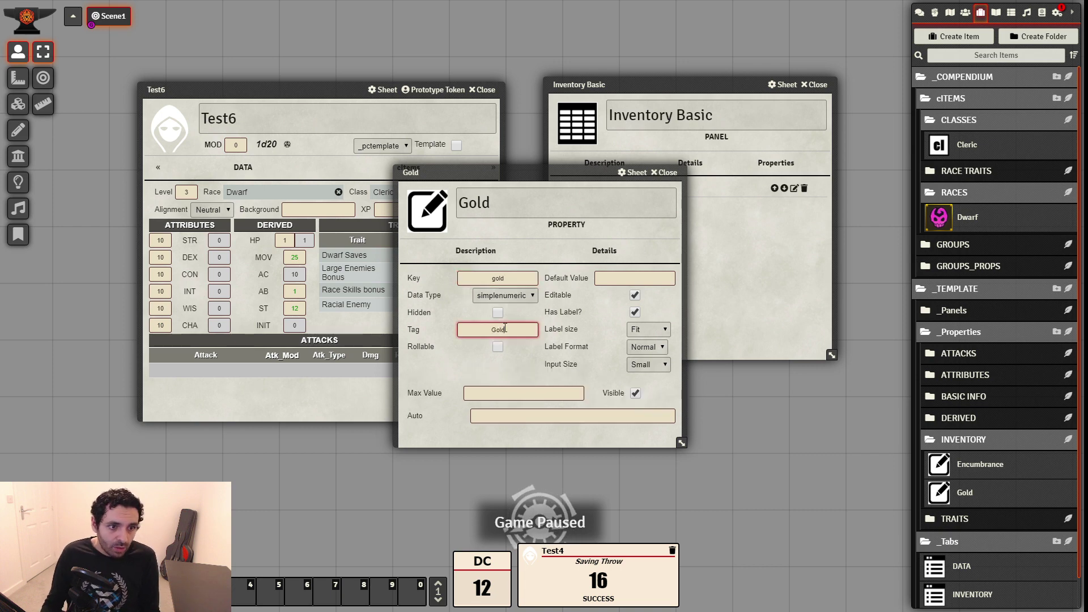
click(656, 278)
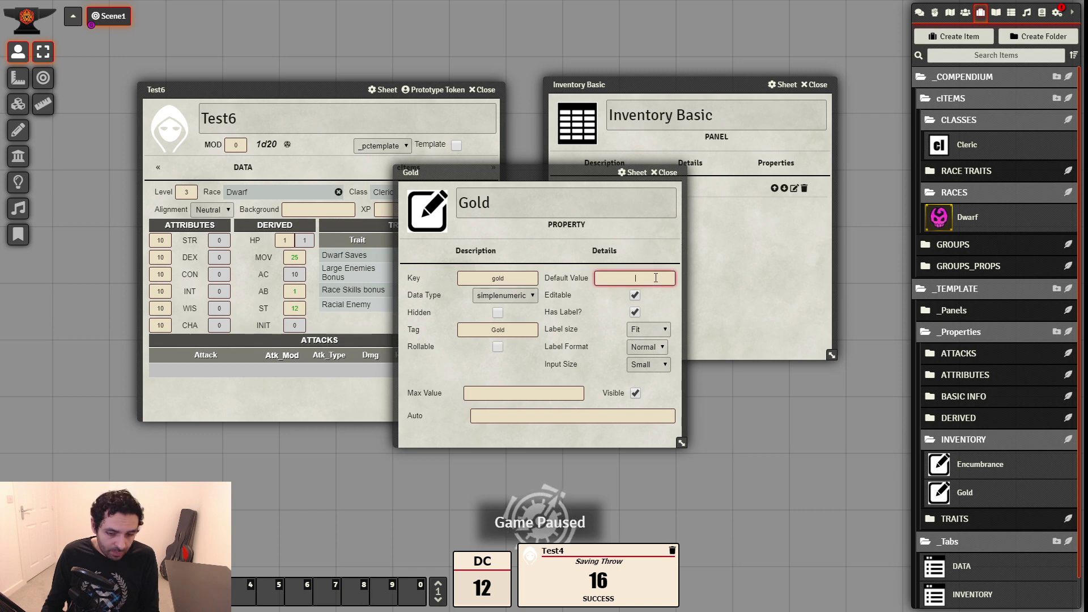
text(0)
click(618, 296)
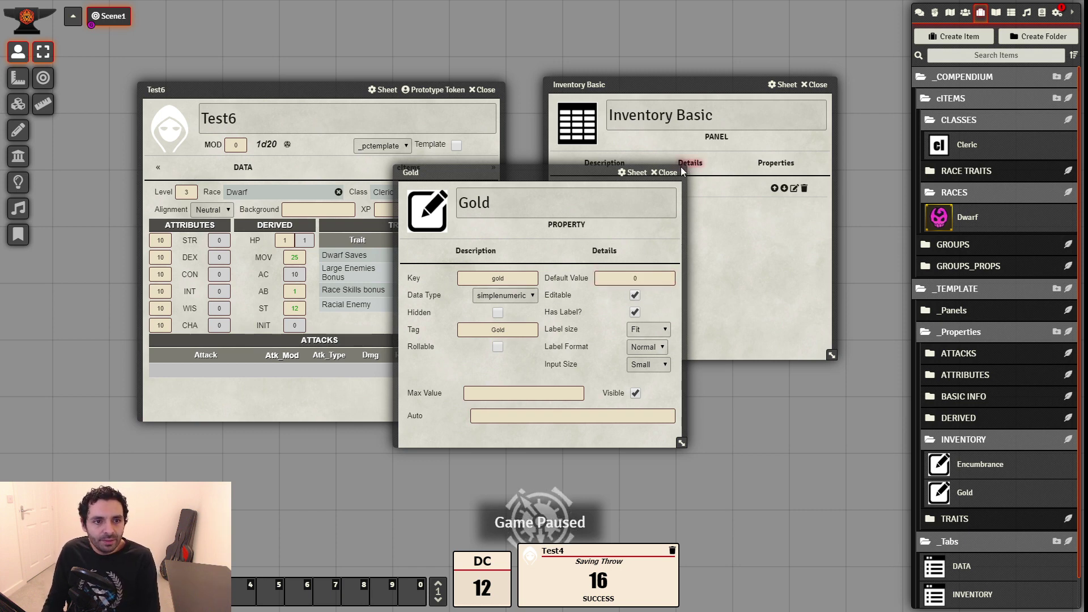
click(667, 173)
Duplicate the Gold property and rename the copy as Silver
right_click(946, 504)
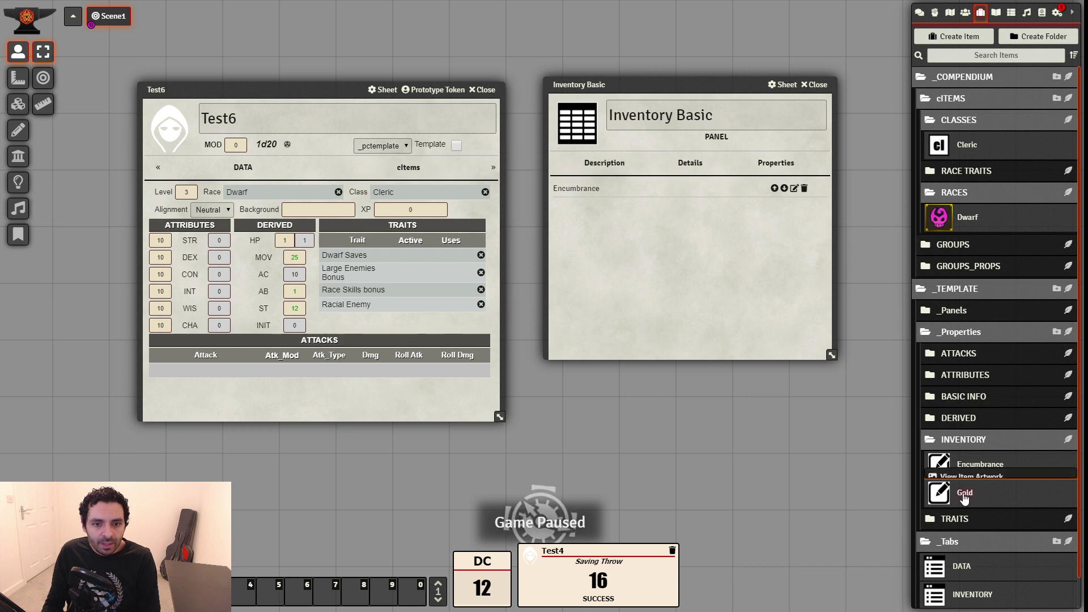
click(952, 412)
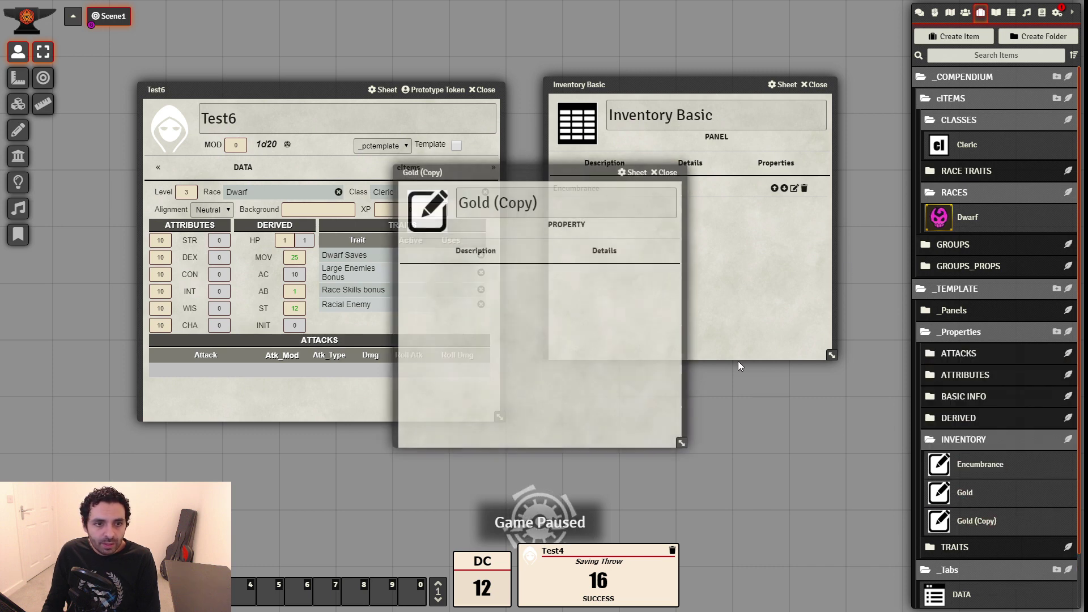
text(Silver)
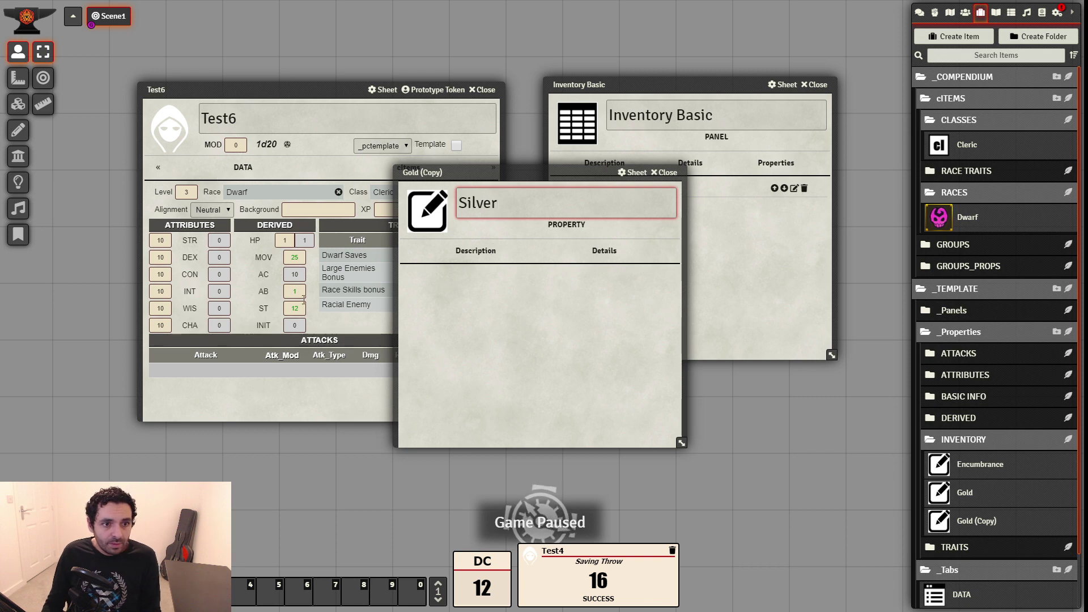
click(491, 293)
Set the Silver property's key to silver and its tag to Silver, and close its sheet
click(605, 255)
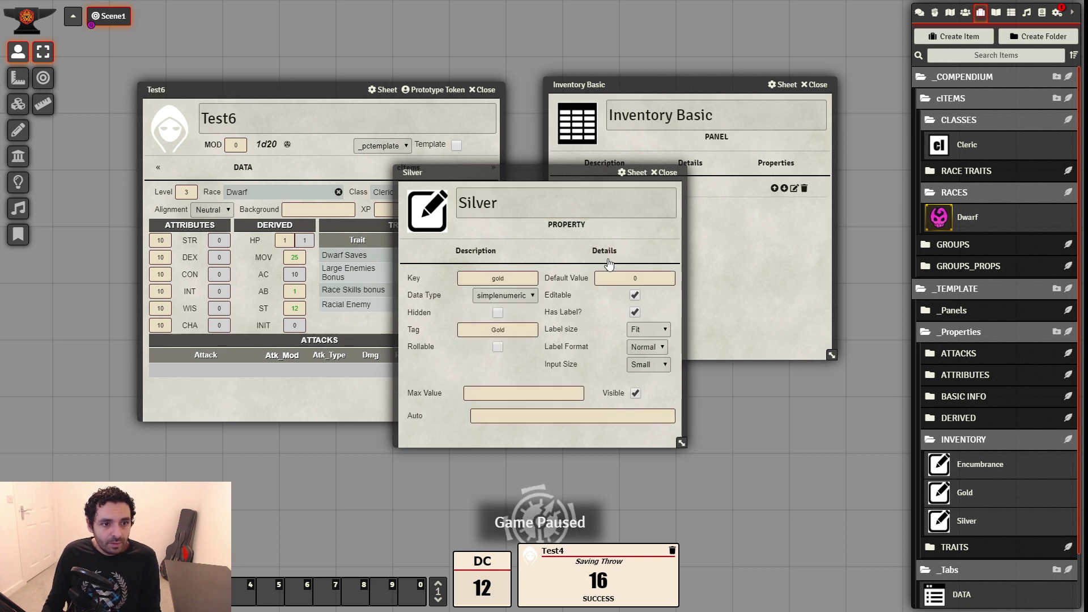
drag(514, 278, 440, 269)
text(silver)
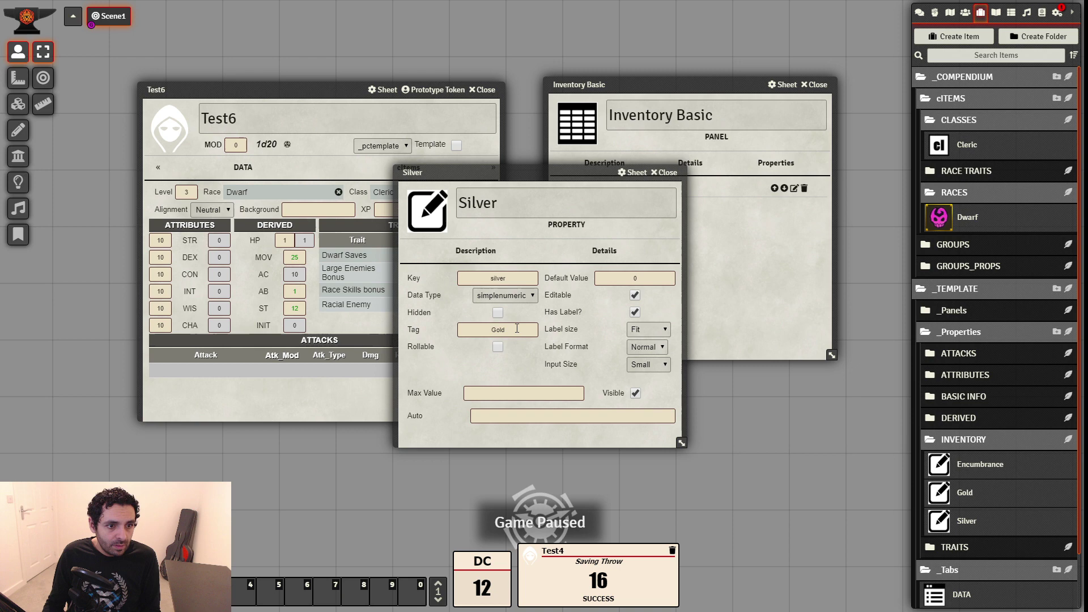
drag(516, 328, 471, 326)
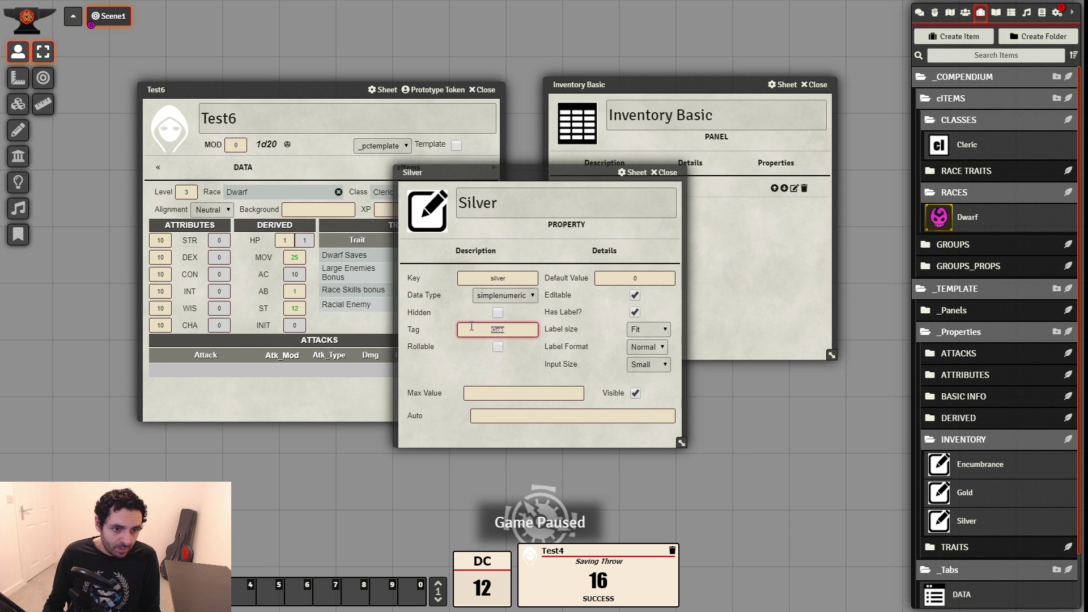
text(Silver)
click(483, 358)
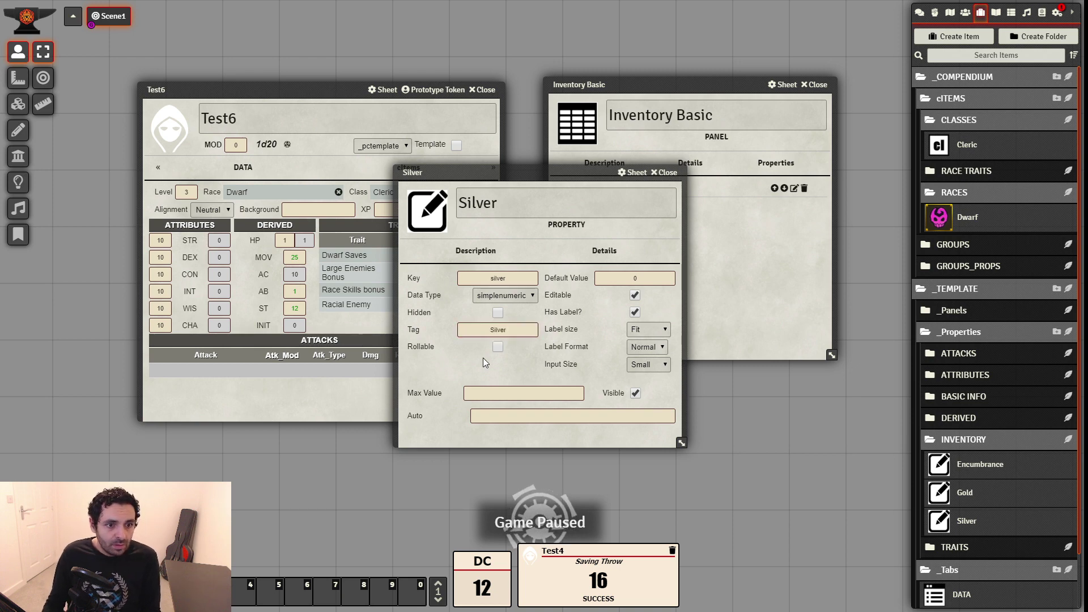
click(668, 174)
Duplicate the Silver property and rename the copy as Copper
right_click(979, 520)
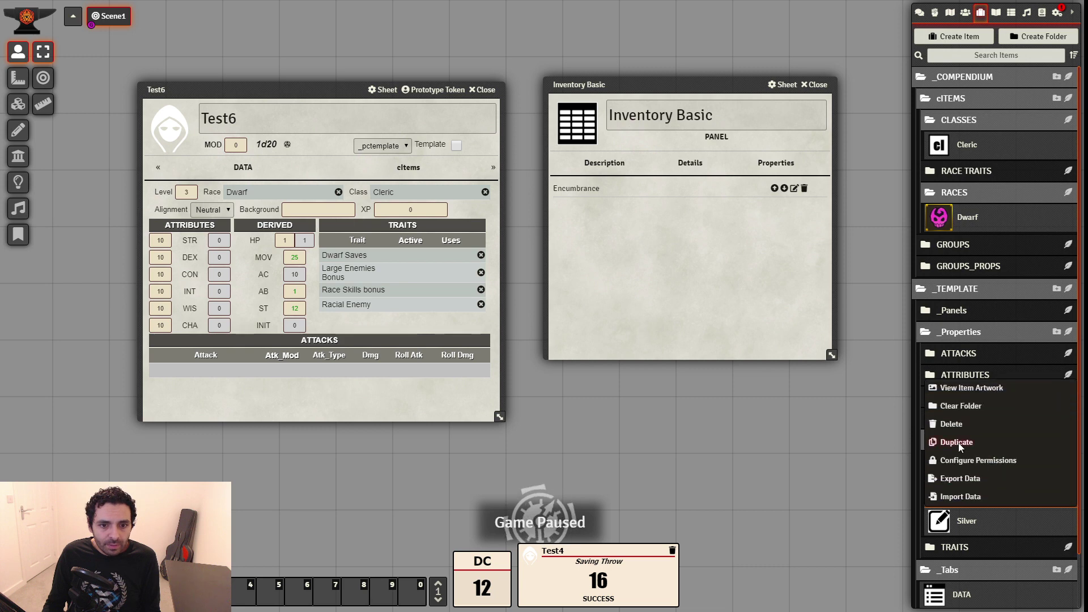
click(957, 443)
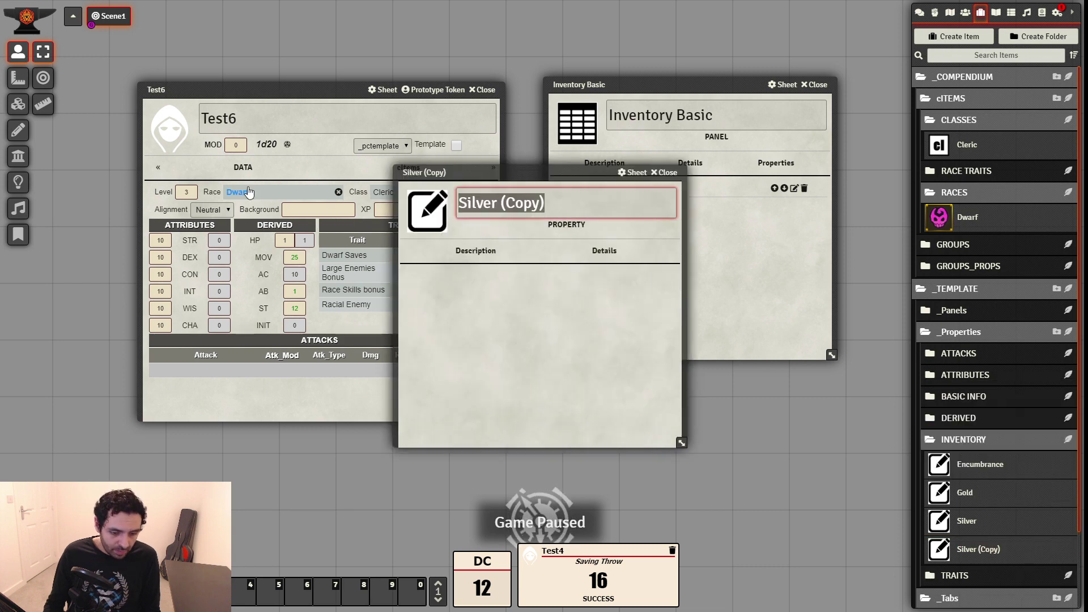
text(Copper)
click(518, 333)
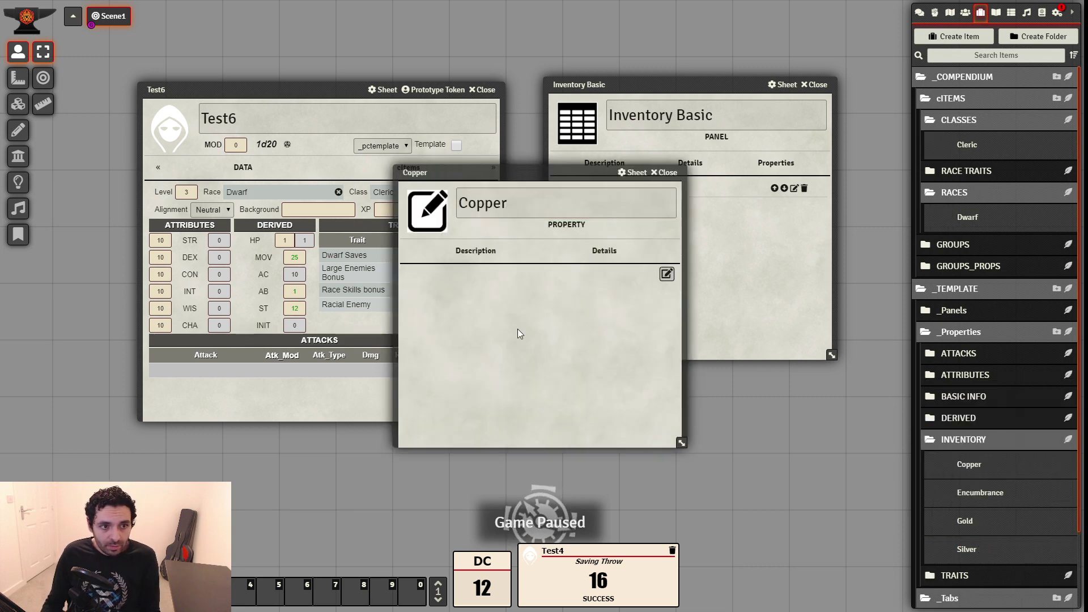
Set the Copper property's key to copper and its tag to Copper, and close its sheet
click(603, 251)
drag(509, 278, 384, 283)
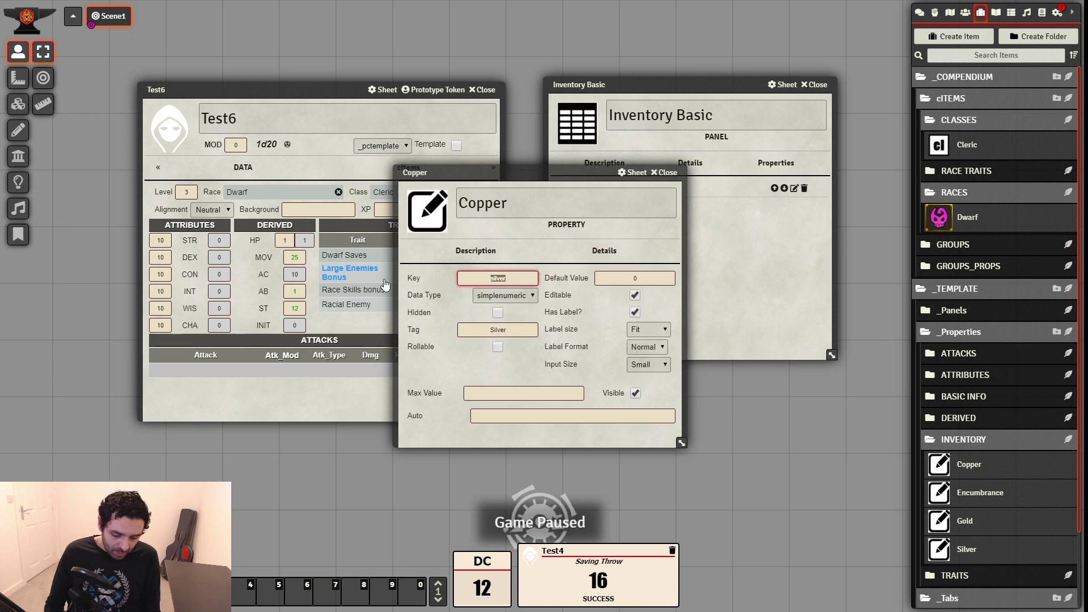
text(copper)
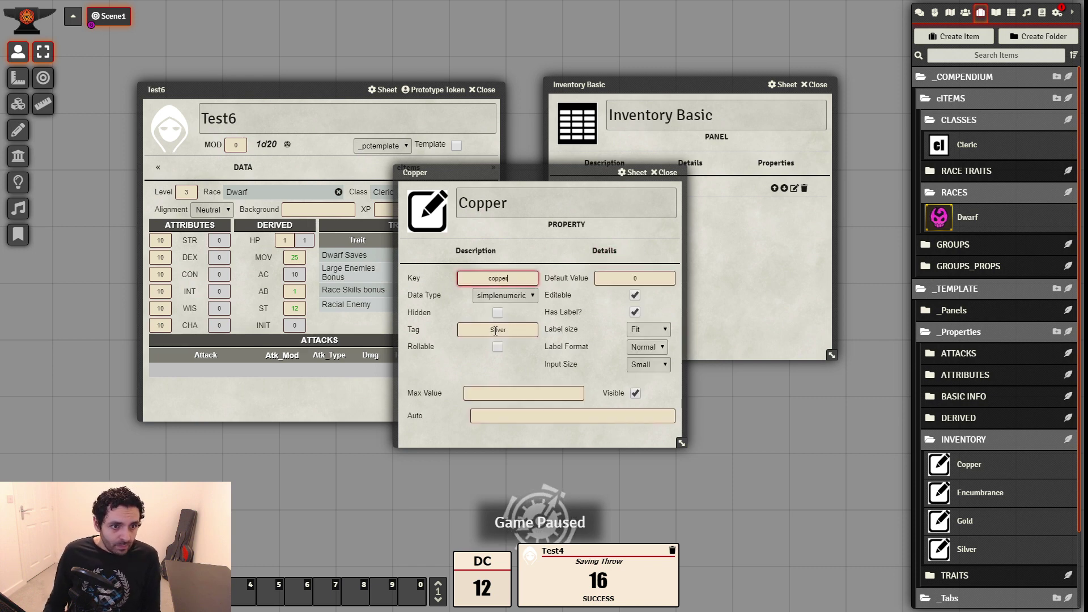
drag(495, 331, 514, 366)
text(opper)
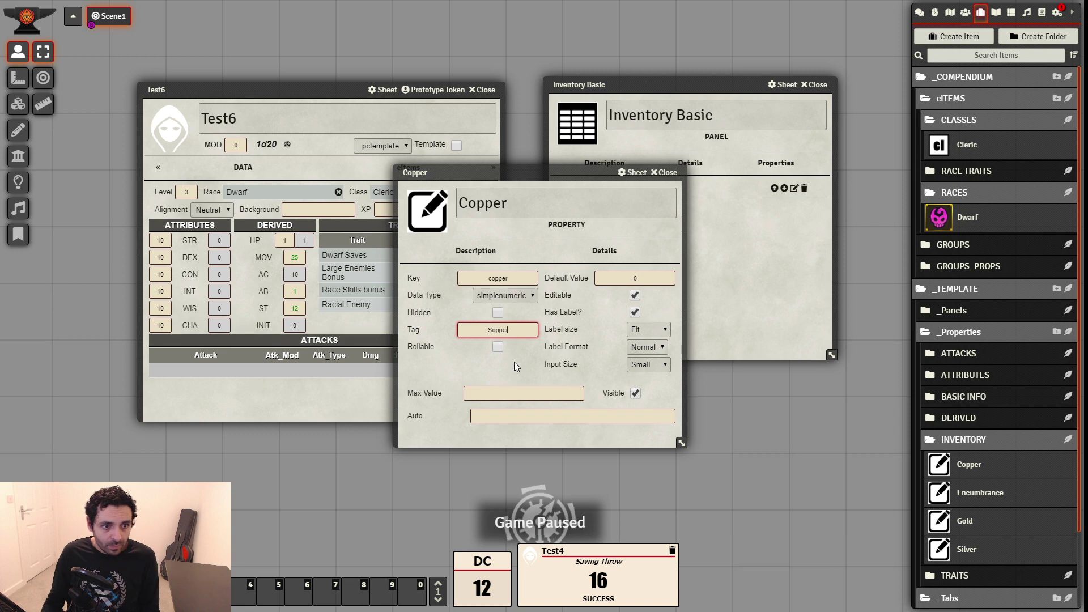
click(523, 357)
click(489, 331)
key(BackSpace)
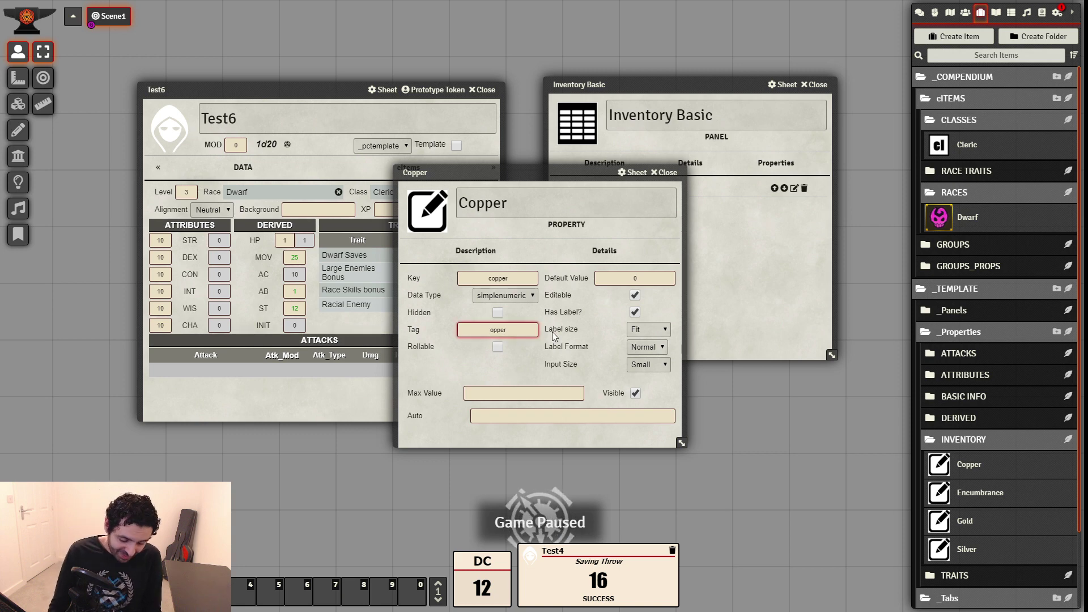
text(C)
click(664, 172)
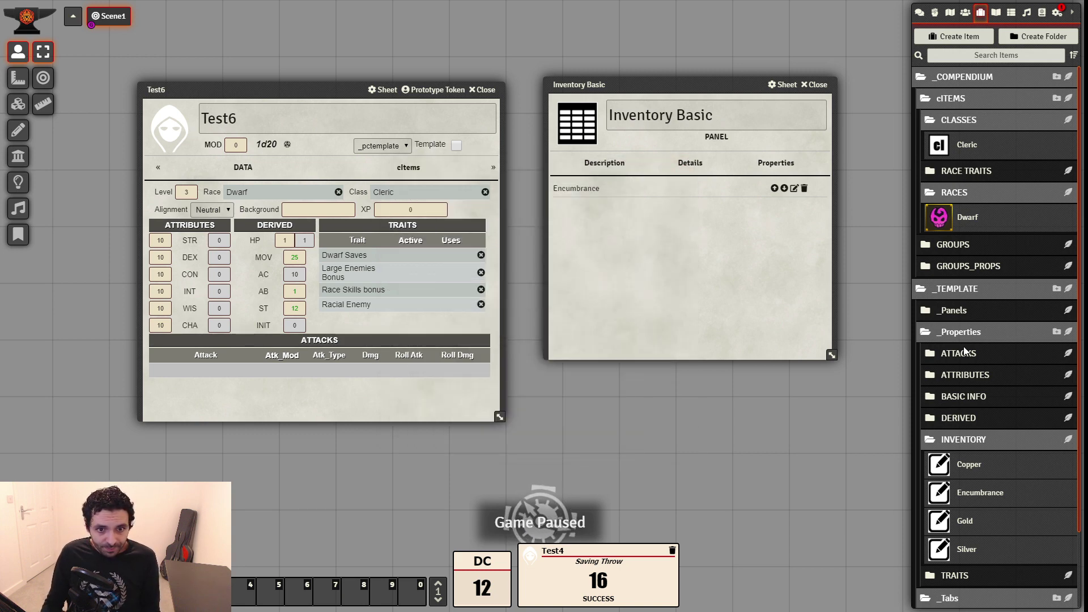
Add the Gold, Silver and Copper properties, in that order, to the Inventory Basic panel's properties
click(970, 317)
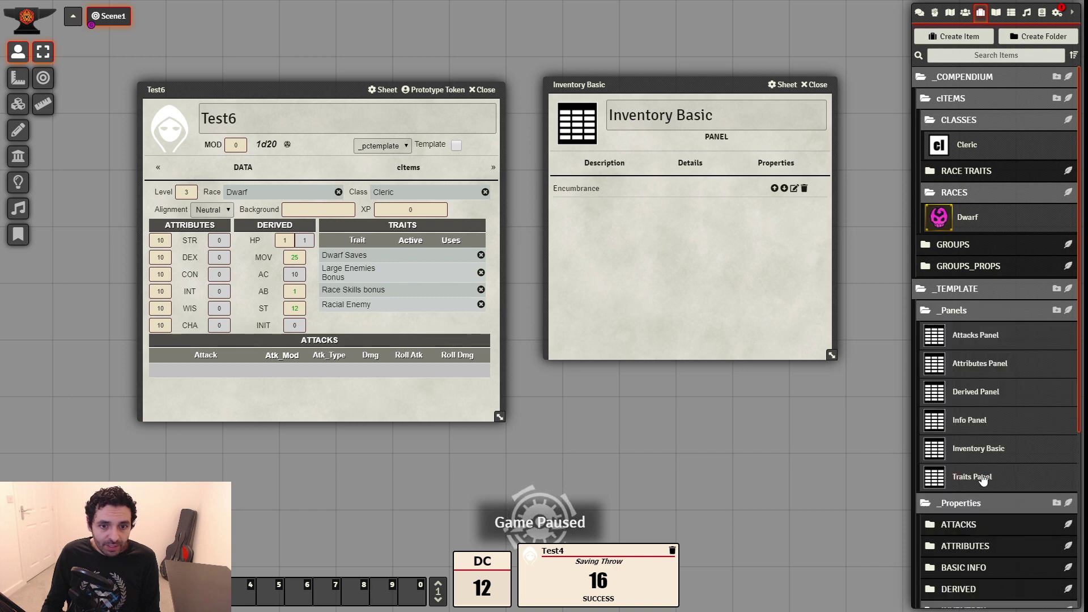
click(704, 169)
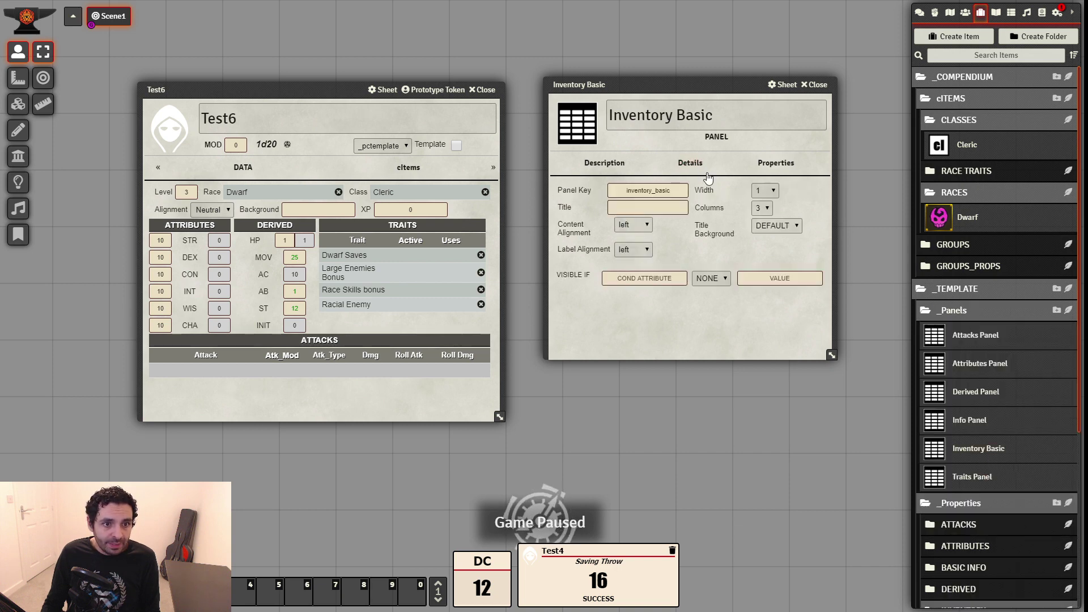
click(775, 163)
scroll(978, 421, down, 5)
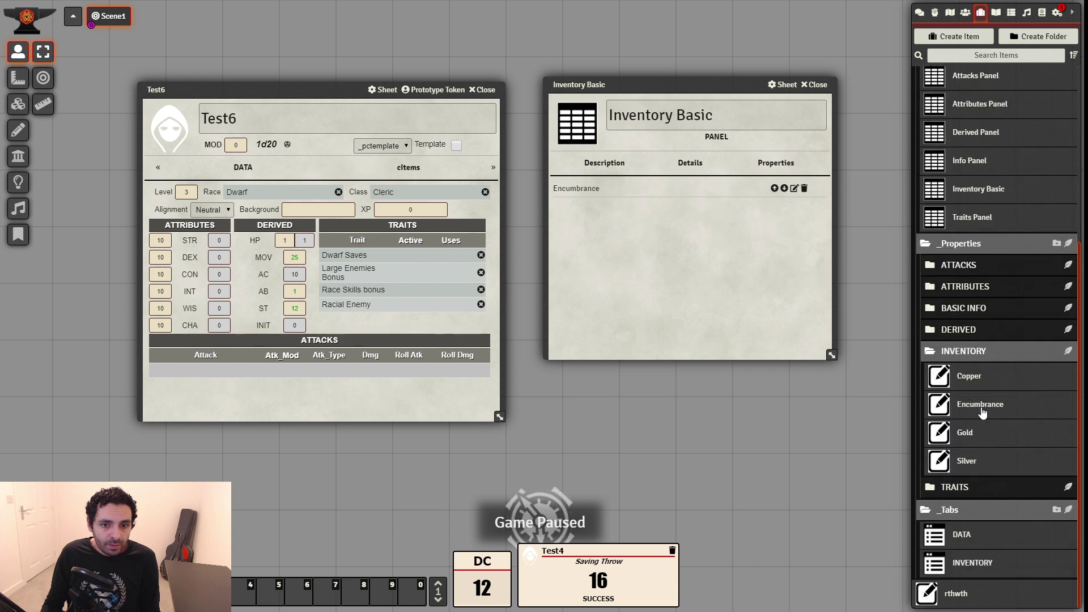
drag(966, 435, 617, 224)
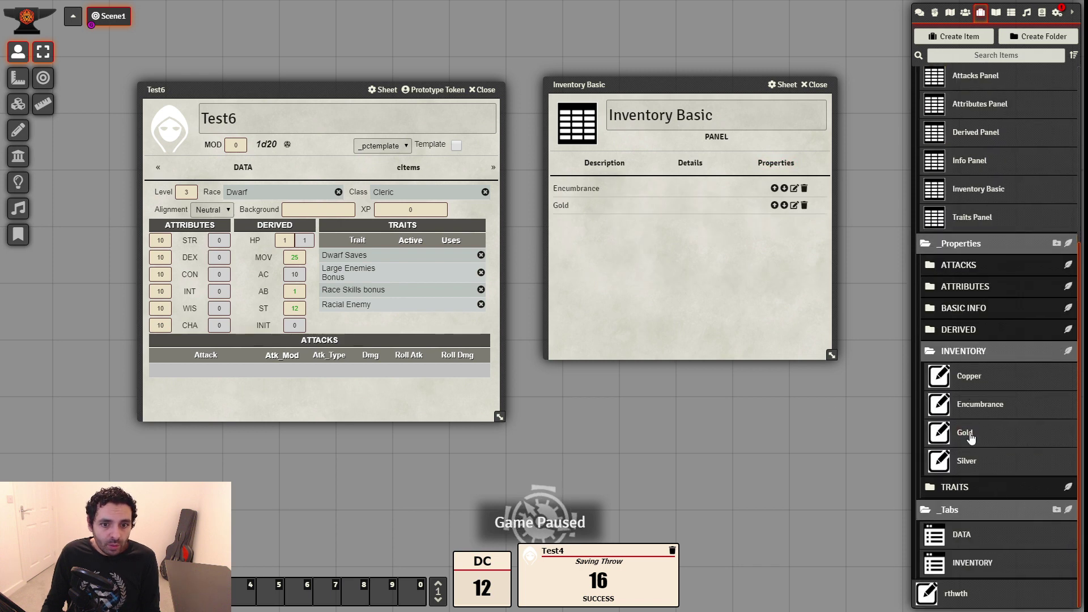
drag(942, 455, 653, 265)
drag(967, 376, 689, 277)
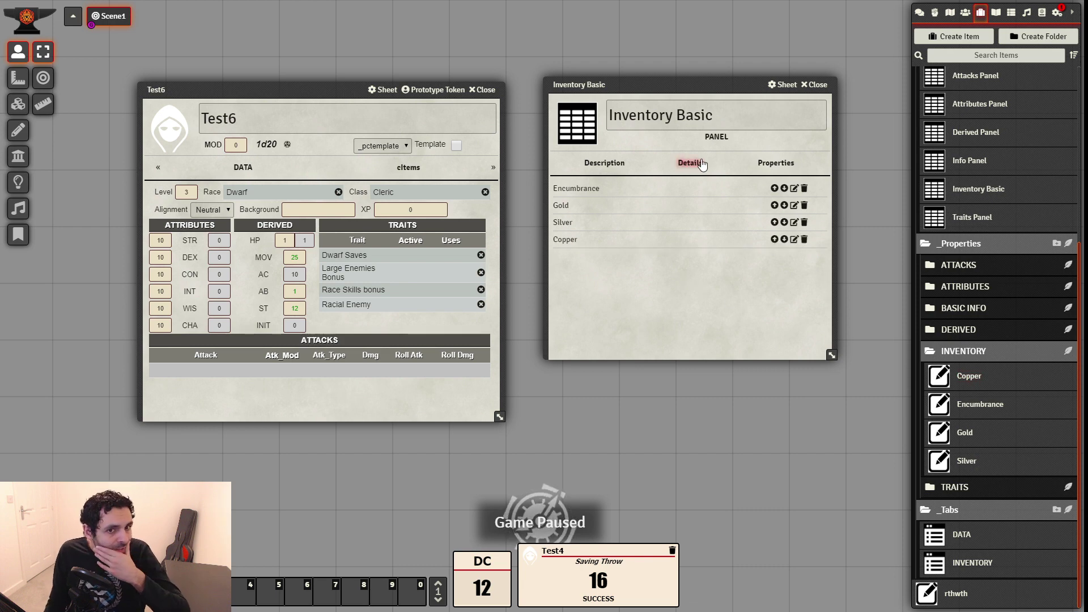
Add the Inventory Basic panel to the INVENTORY tab's panels and close the panel's sheet
click(962, 557)
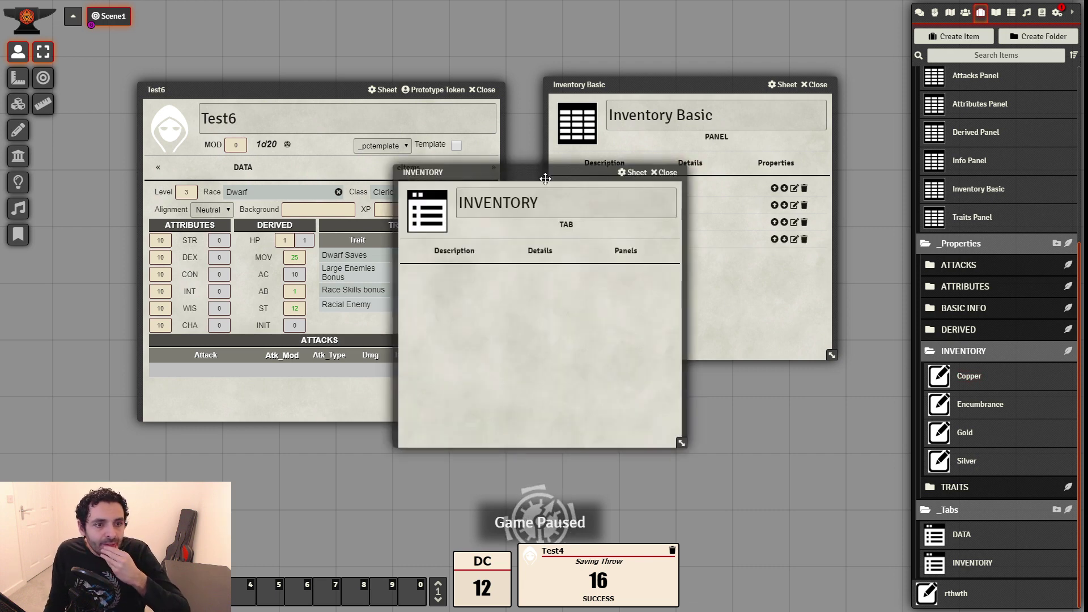
drag(540, 173, 380, 149)
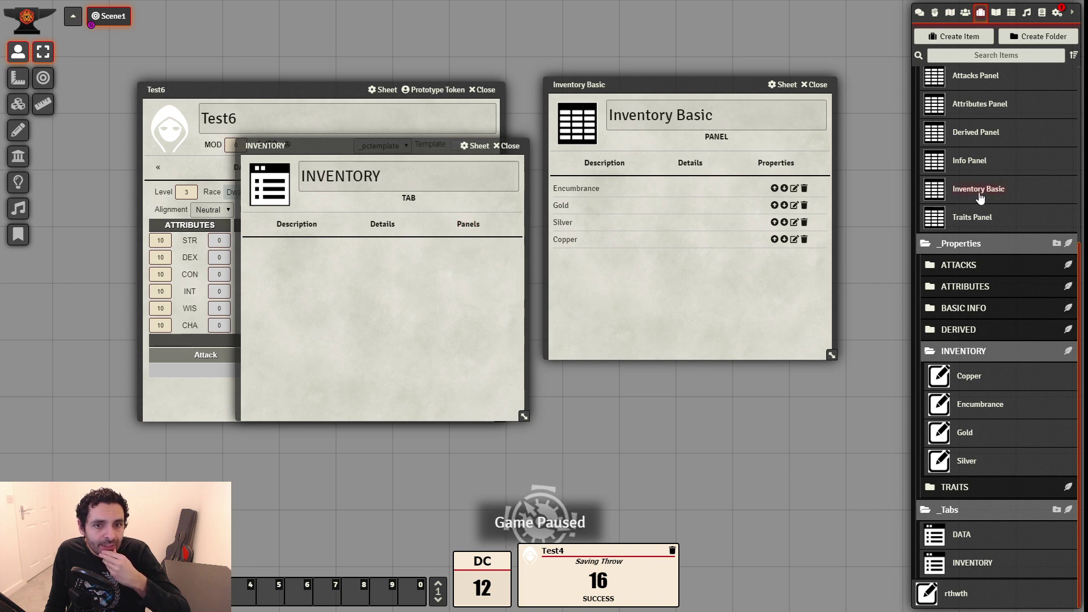
drag(980, 196, 399, 291)
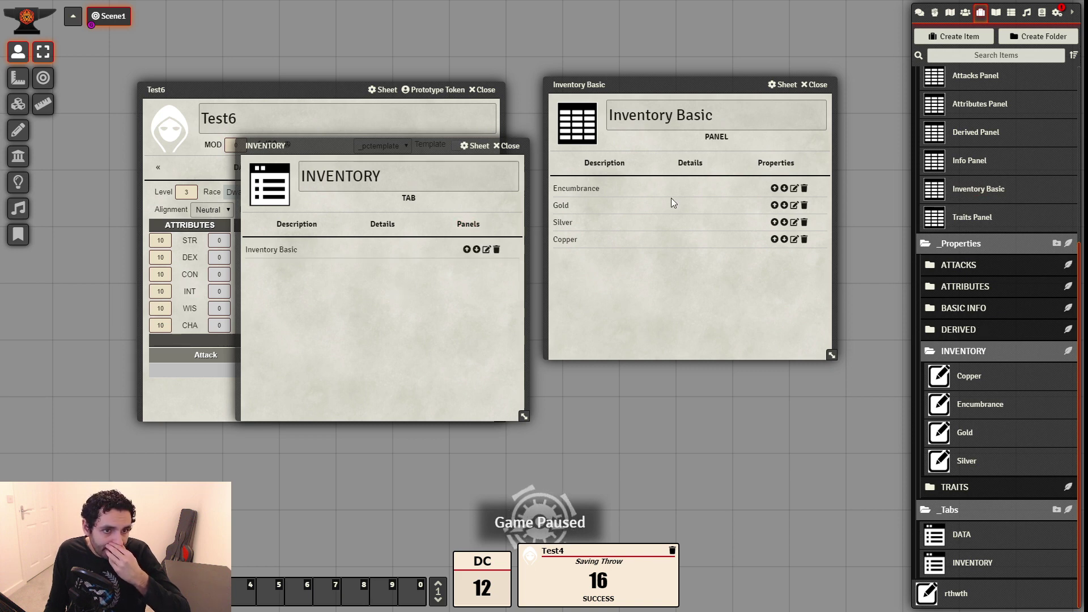
click(814, 85)
Create a group item named Object in the GROUPS folder
scroll(1005, 256, up, 5)
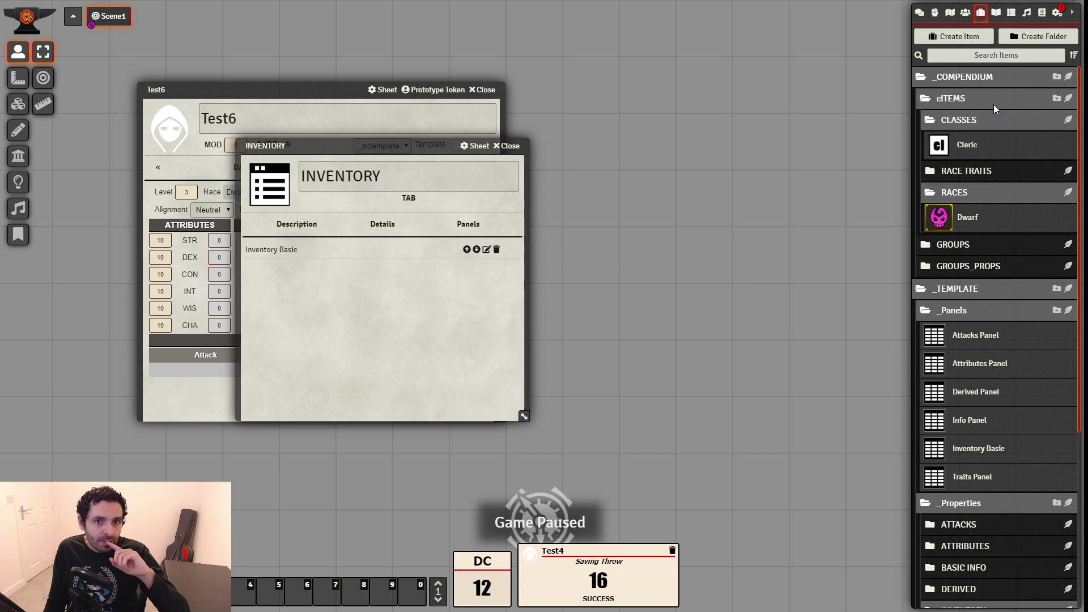
click(970, 250)
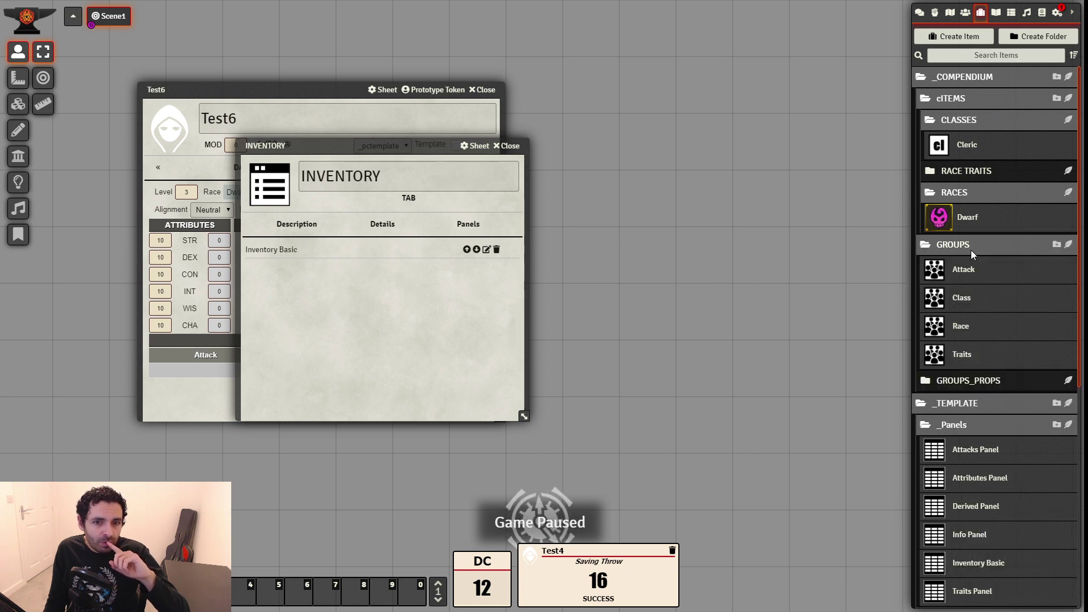
click(1068, 247)
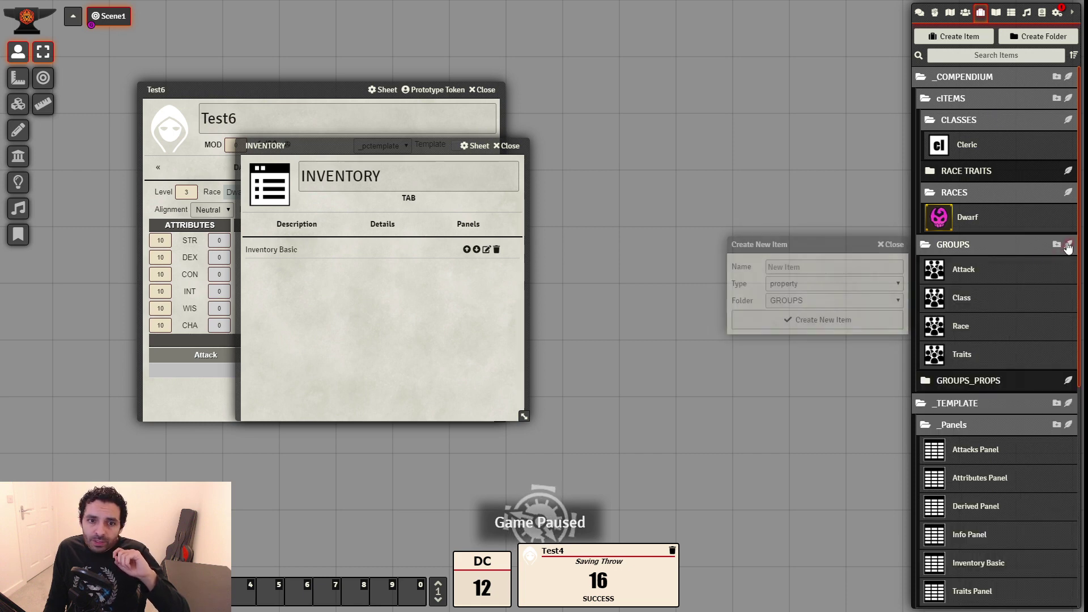
click(848, 266)
text(Obj)
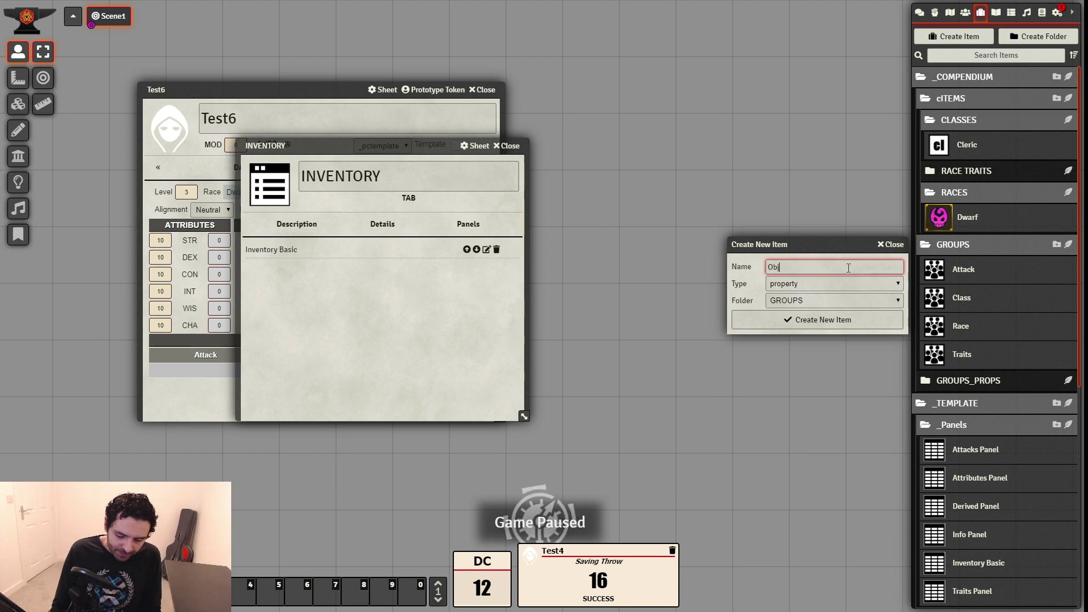
text(ect)
key(Tab)
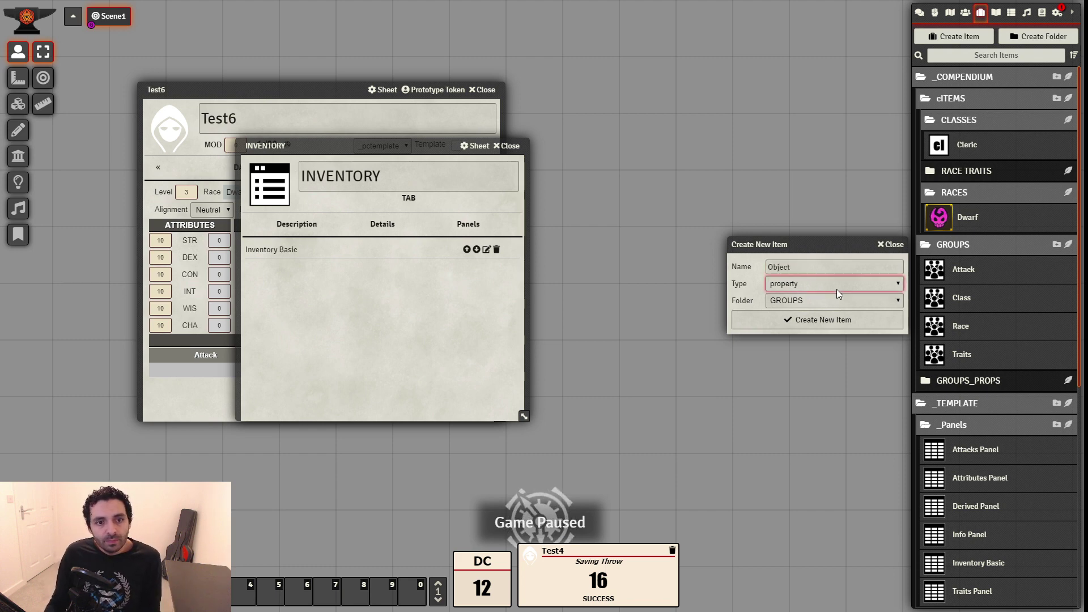
key(g)
click(799, 324)
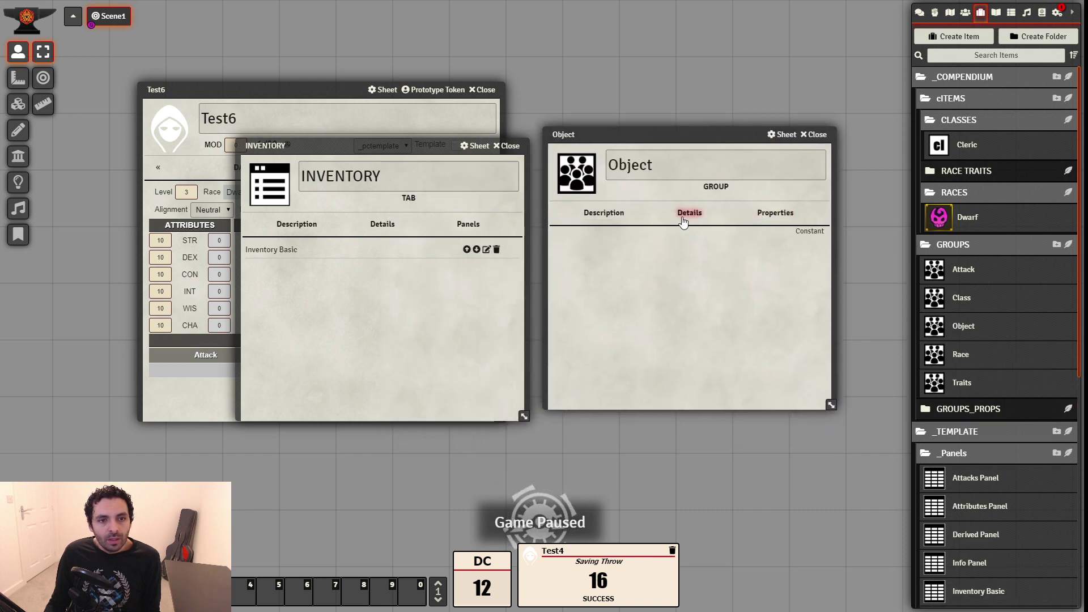
Set the Object group's key to object_group and show its properties list
click(688, 215)
click(677, 240)
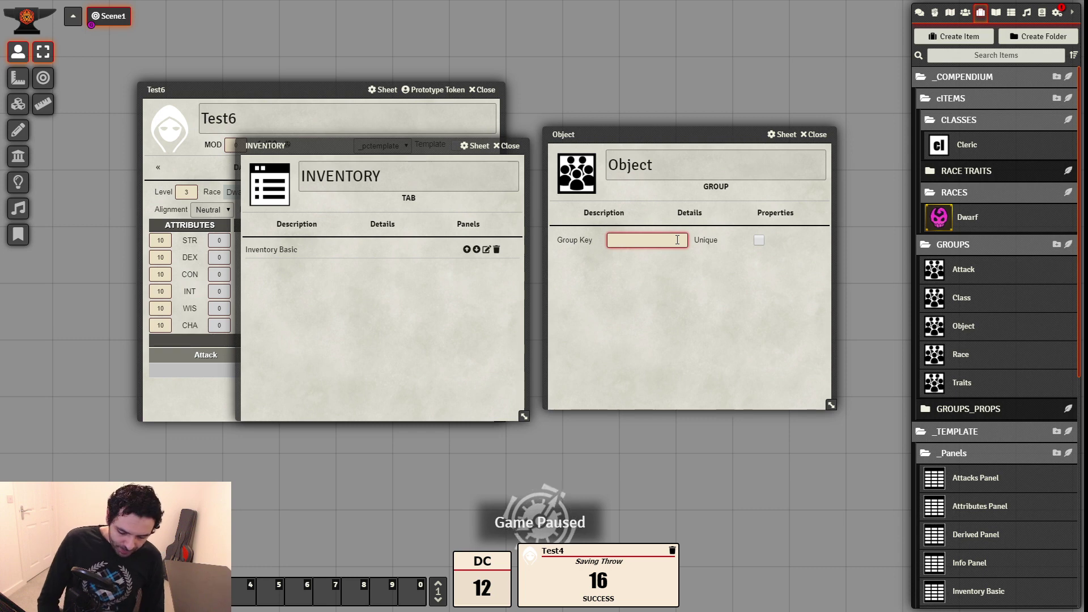
text(object_group)
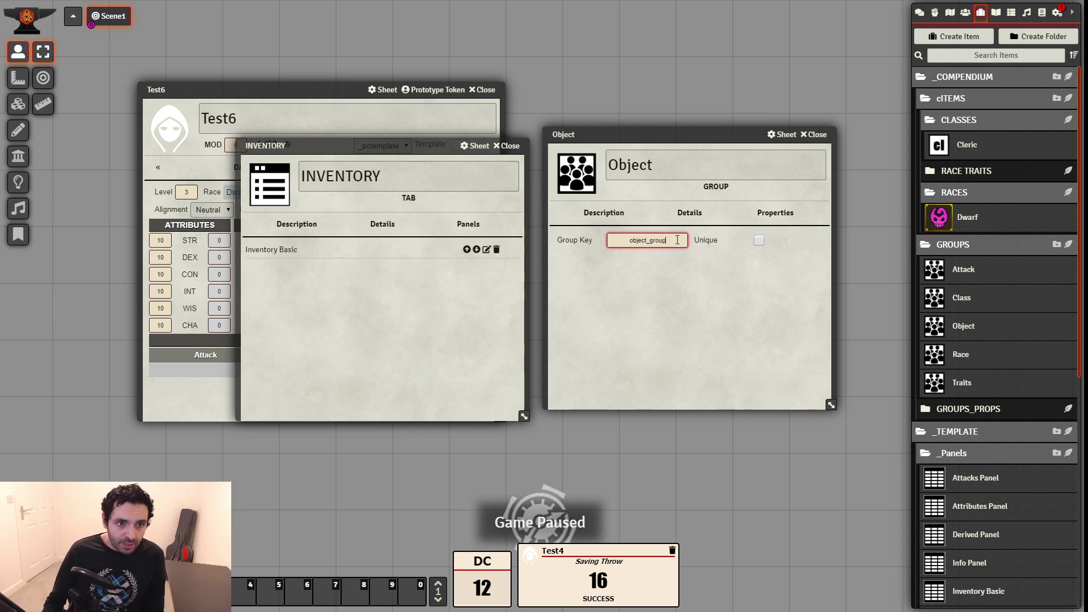
click(775, 213)
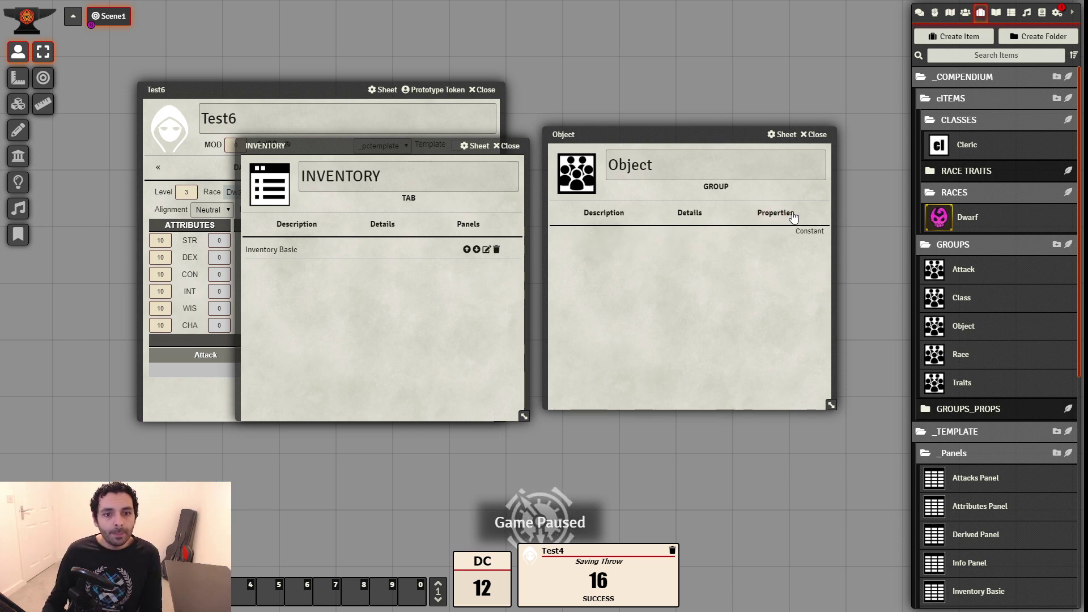
Create a property named Weight in the GROUPS_PROPS folder
click(1010, 406)
scroll(1024, 396, down, 3)
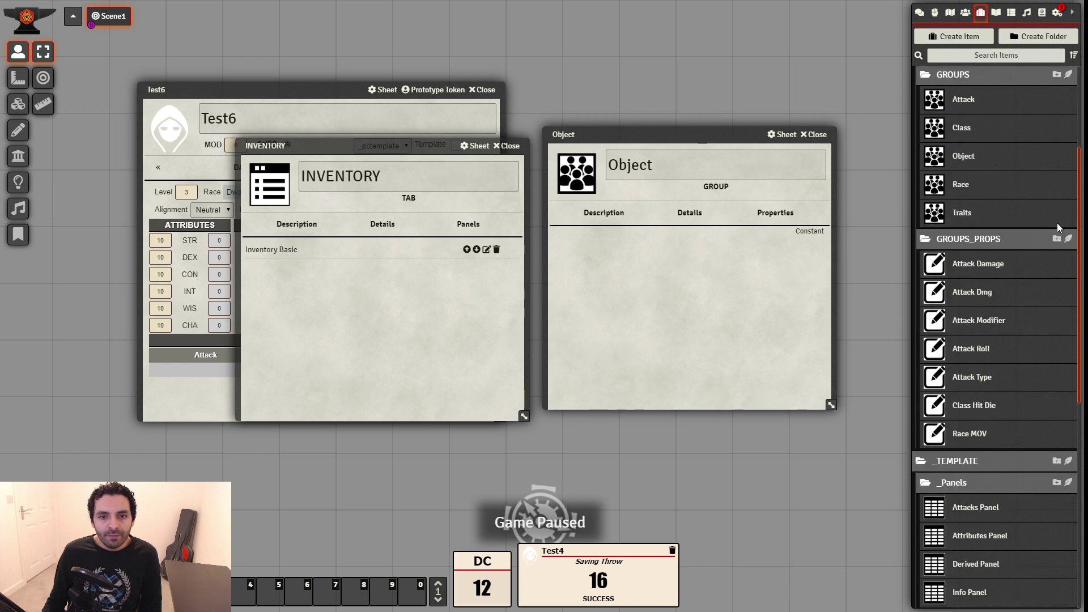
click(1068, 241)
click(807, 429)
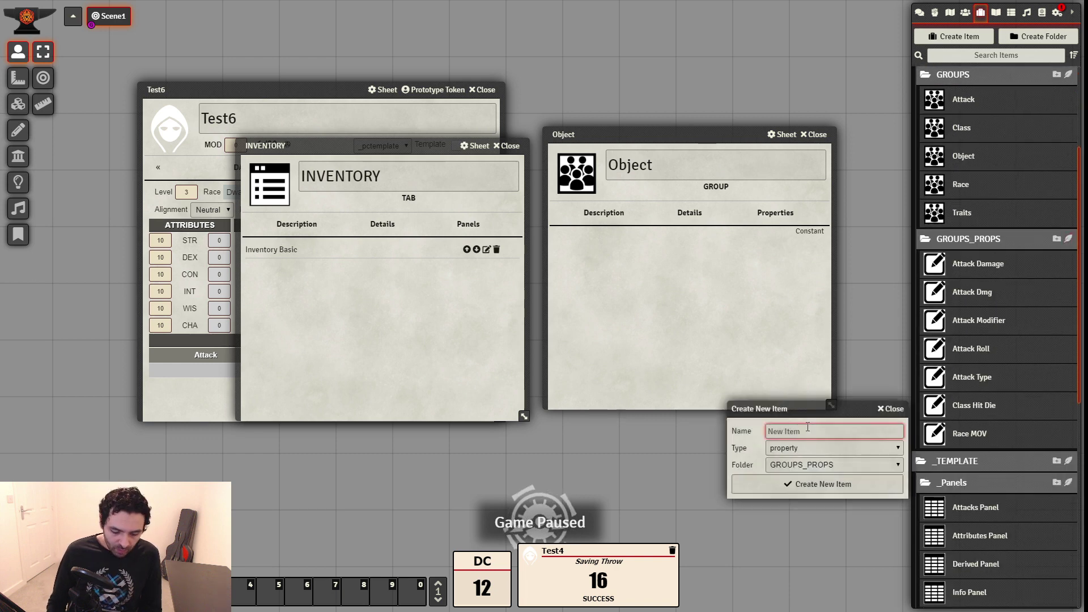
text(Weight)
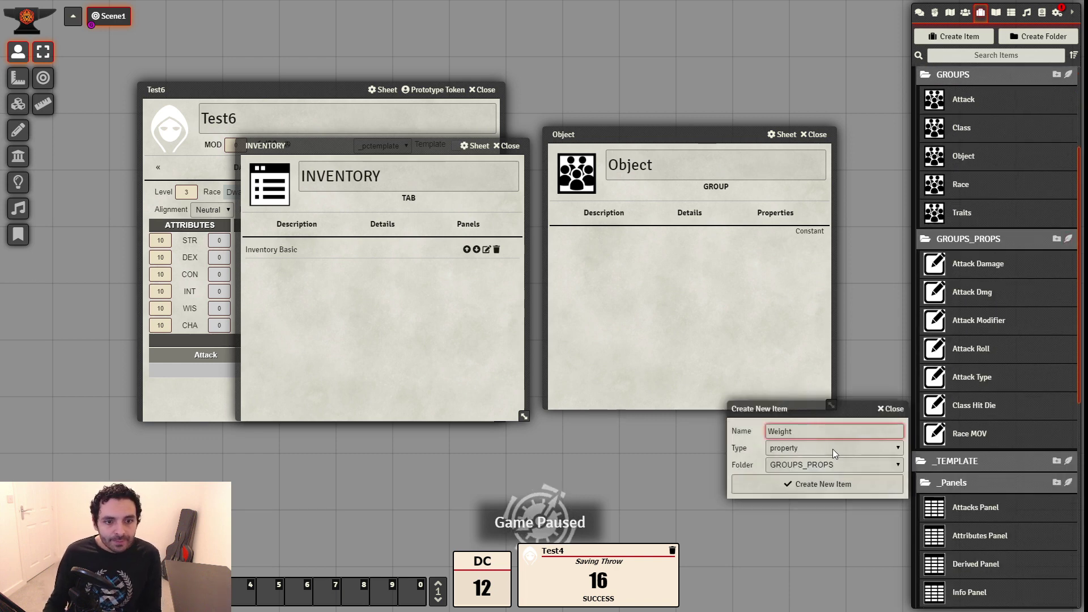
click(838, 479)
Give the Weight property the key weight, data type simplenumeric, tag Weight and default value 0, and close its sheet
click(603, 251)
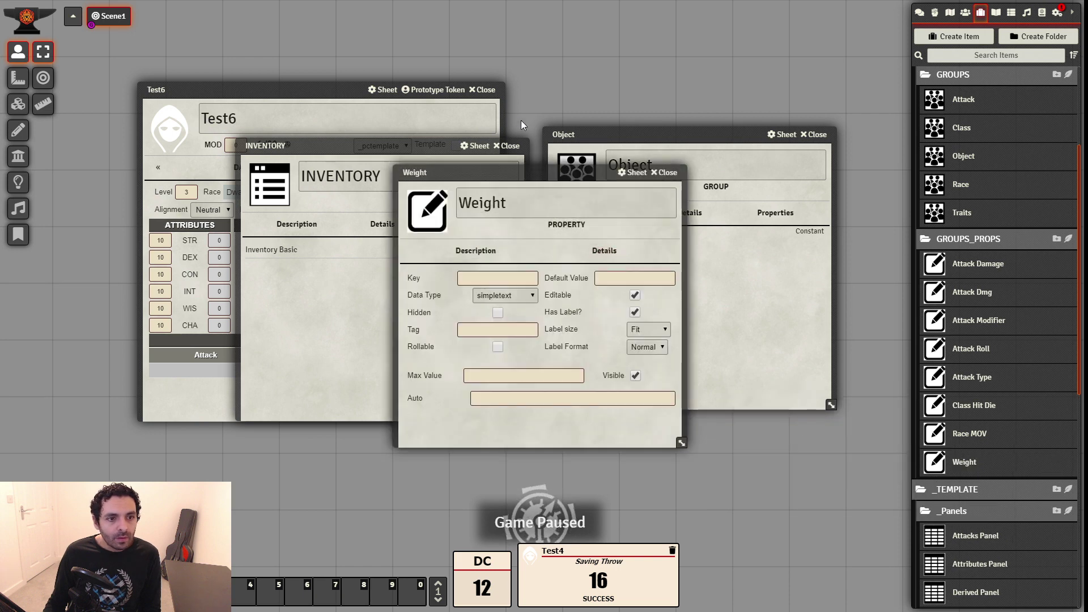
drag(510, 172, 719, 231)
click(717, 336)
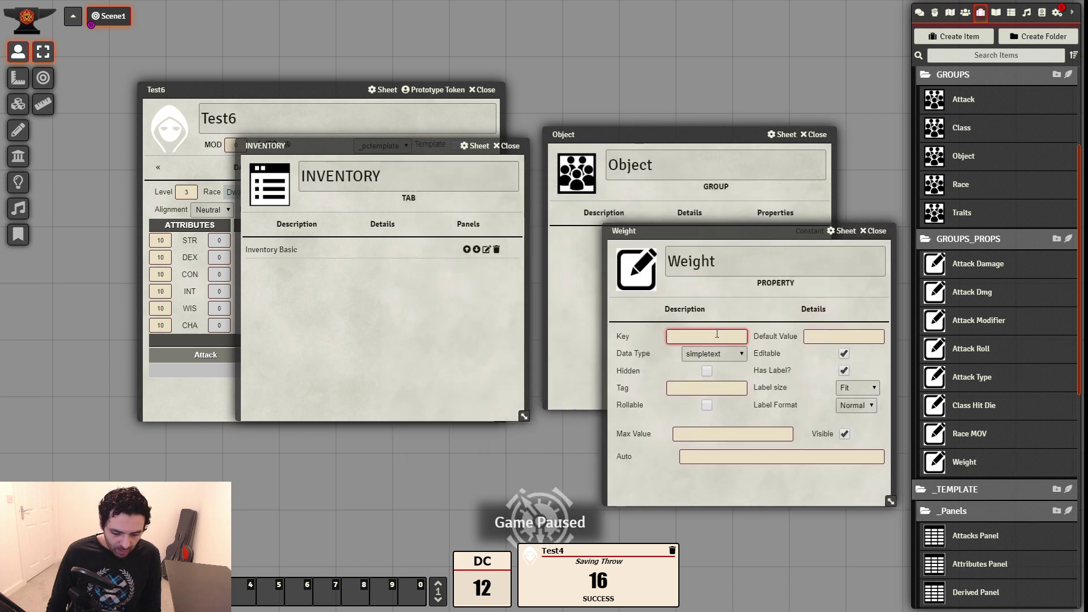
click(737, 354)
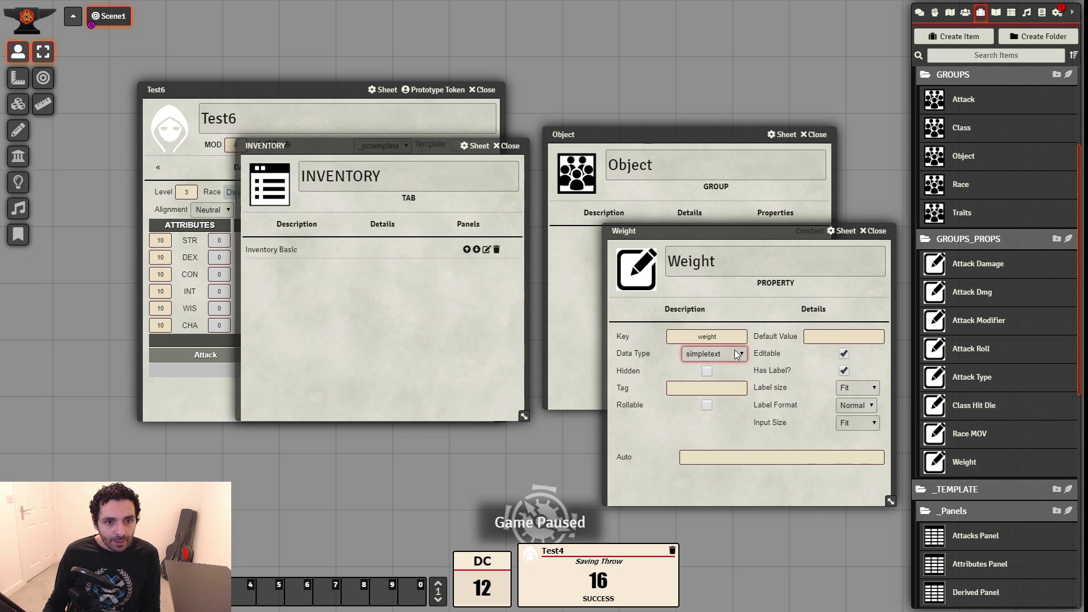
click(712, 374)
click(728, 388)
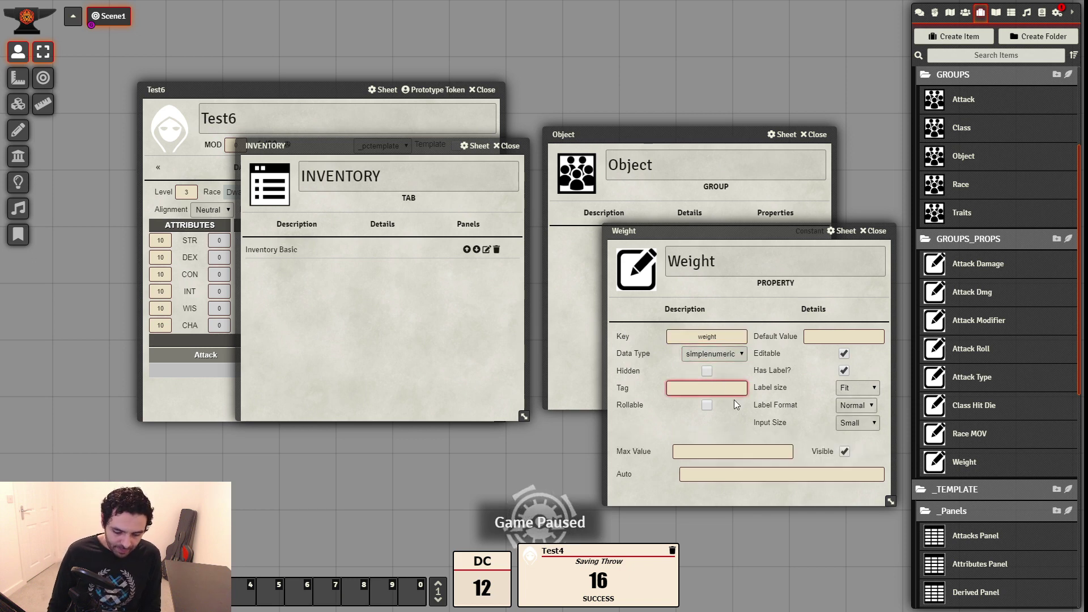
text(Weight)
click(860, 335)
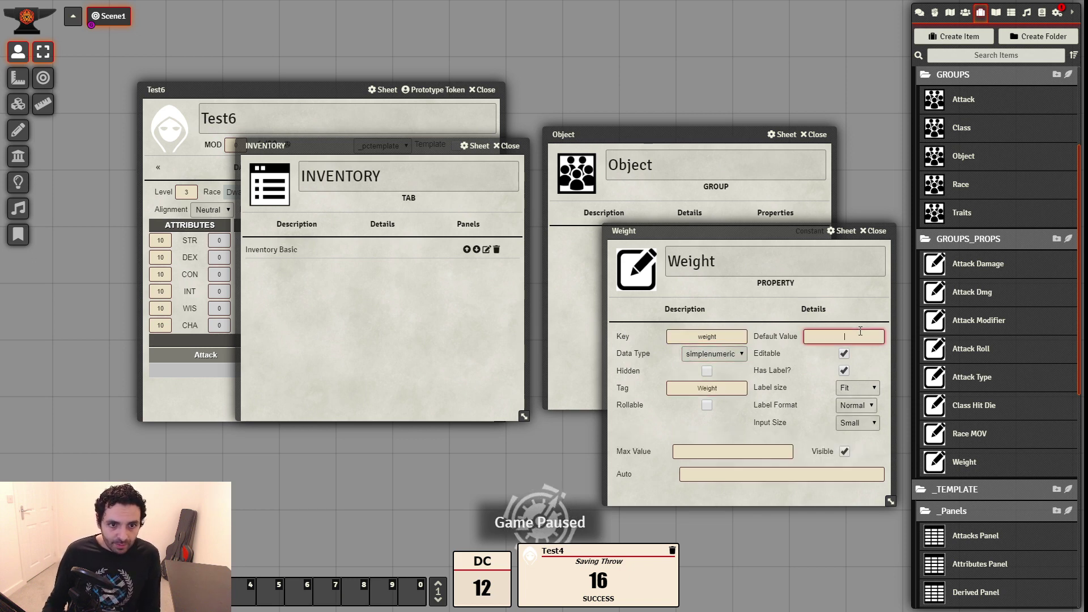
text(0)
click(709, 414)
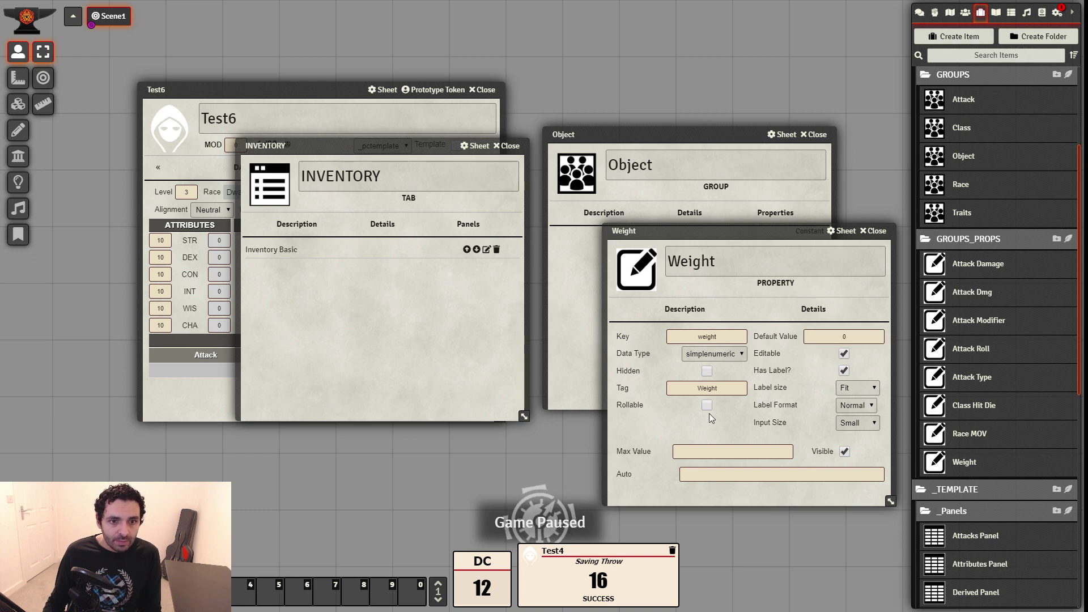
click(876, 232)
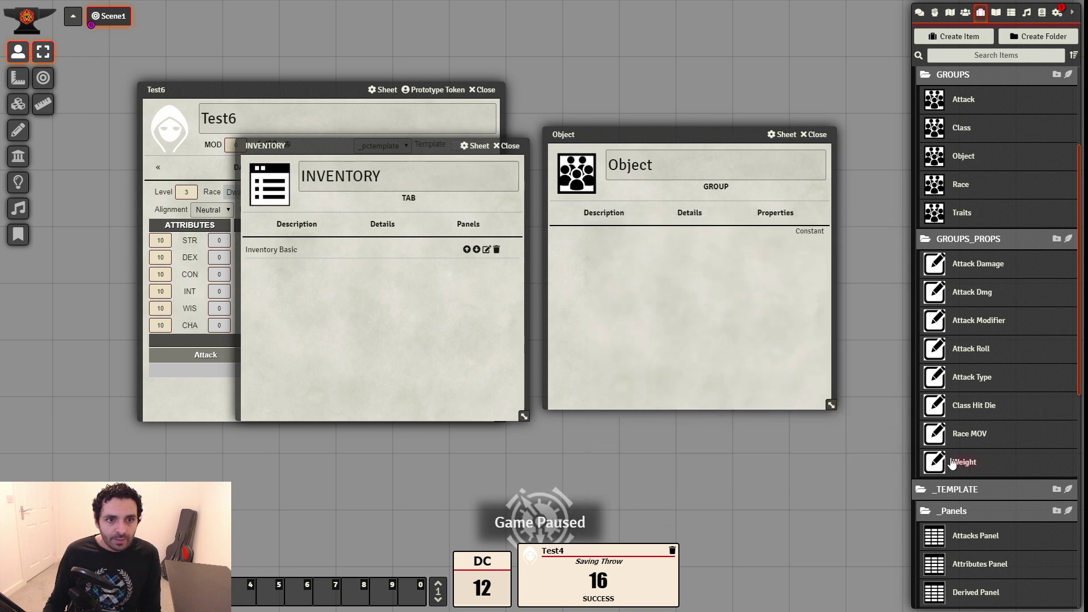
Add the Weight property to the Object group, review the group's details and close its sheet
drag(964, 466, 646, 276)
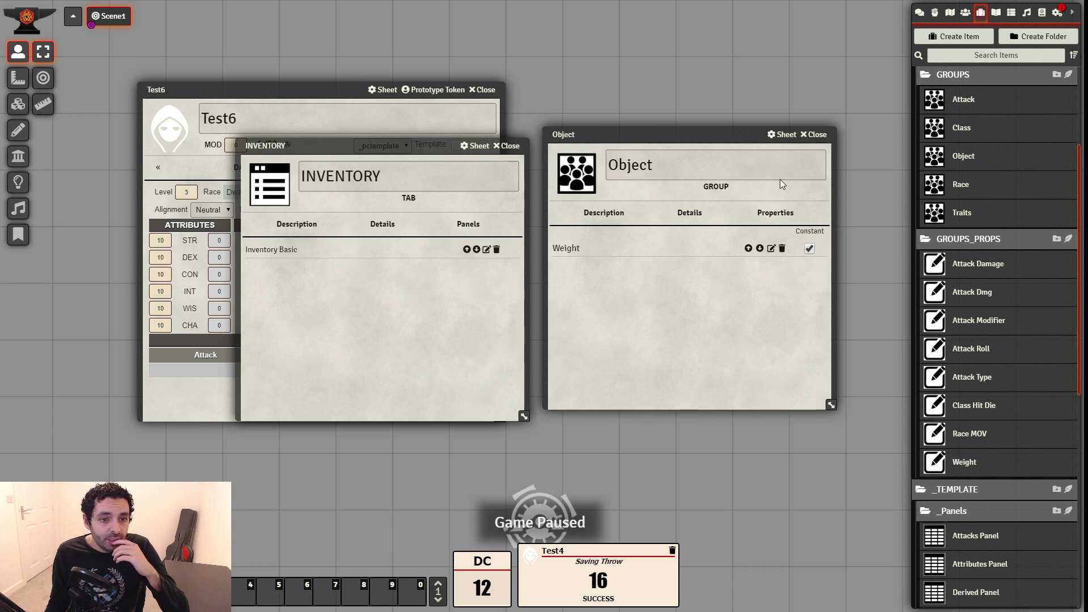
click(684, 215)
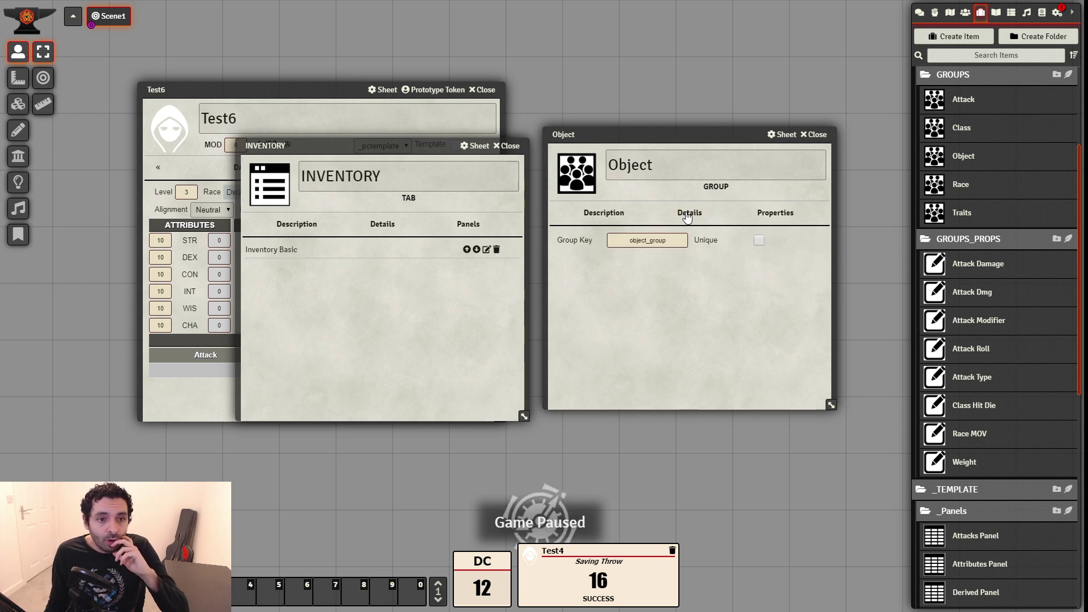
click(605, 213)
click(701, 214)
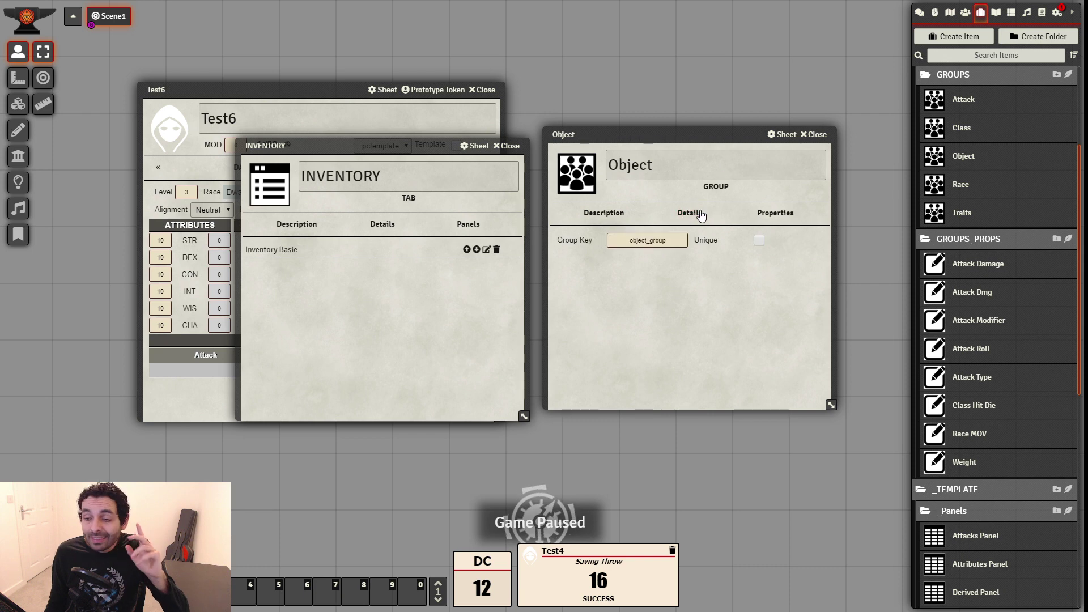
click(816, 136)
Create a property named Inventory Table in the INVENTORY properties folder, with the INVENTORY tab sheet moved clear of the character sheet
scroll(998, 398, down, 8)
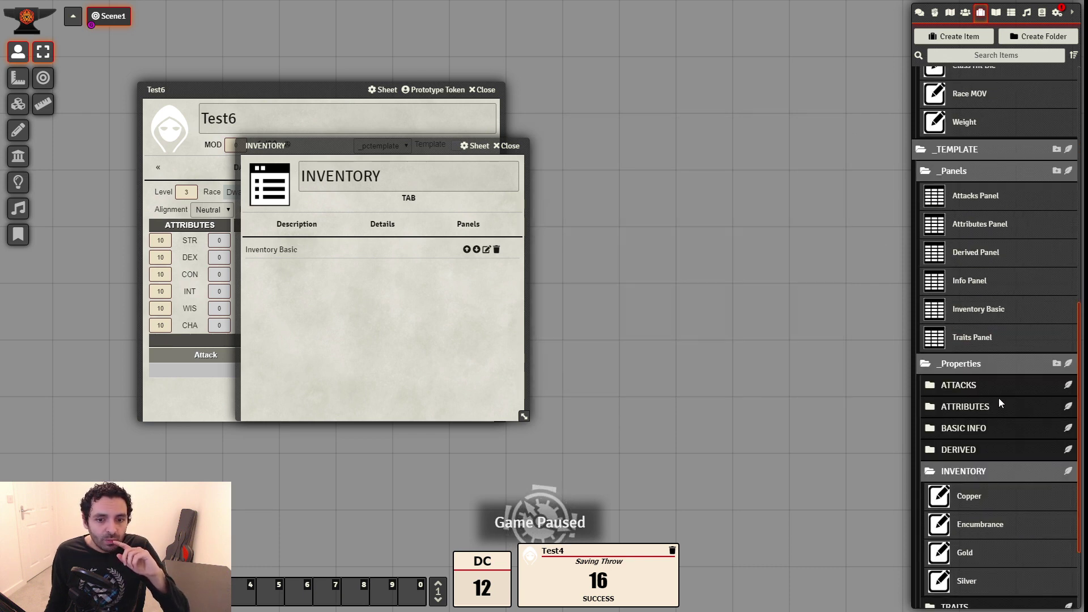
drag(420, 143, 702, 79)
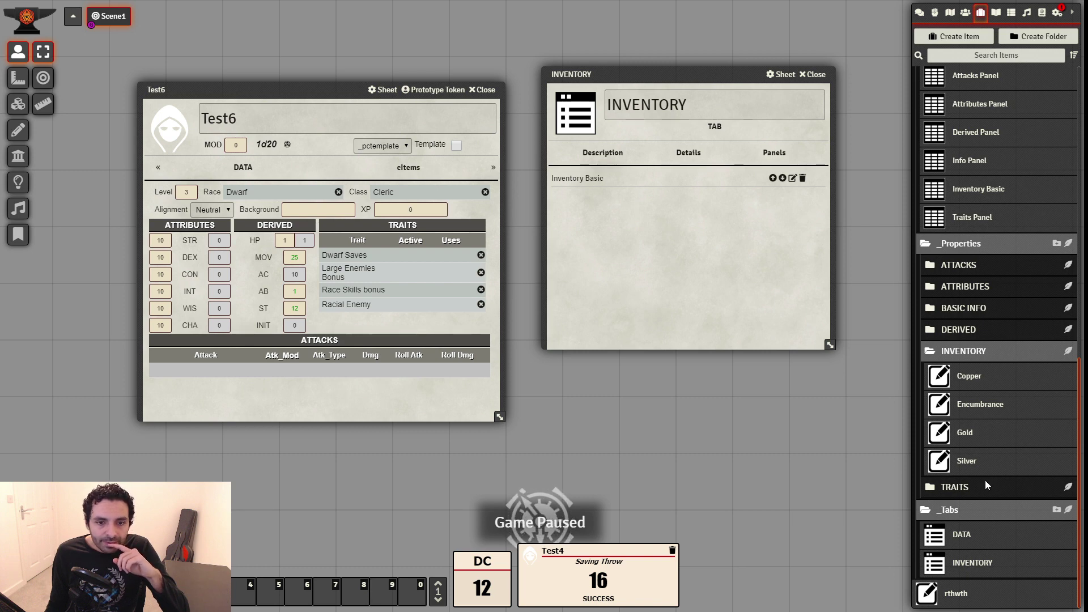
click(1067, 352)
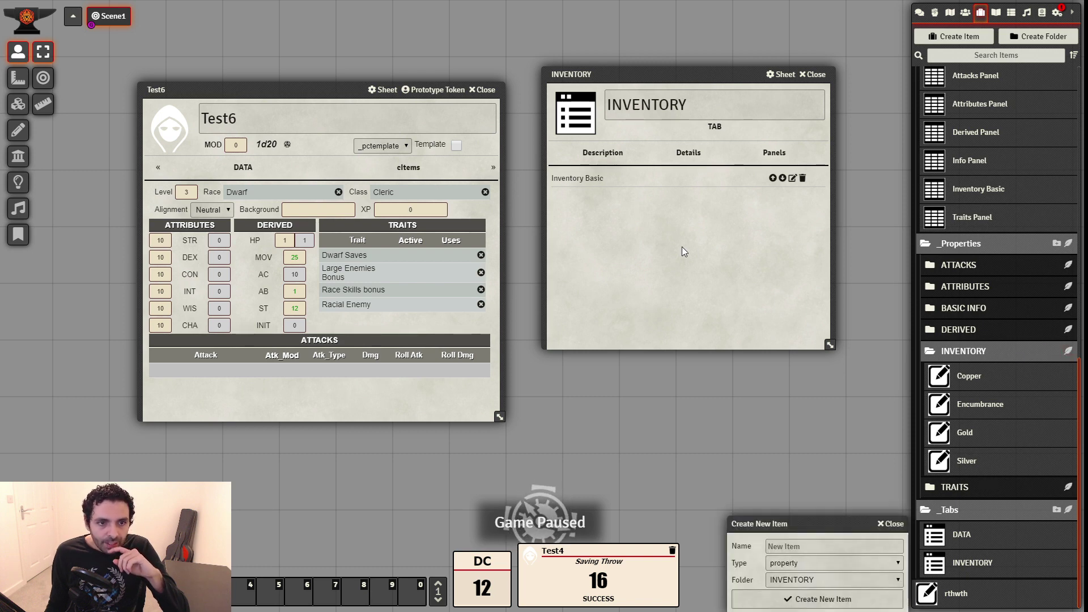
click(828, 544)
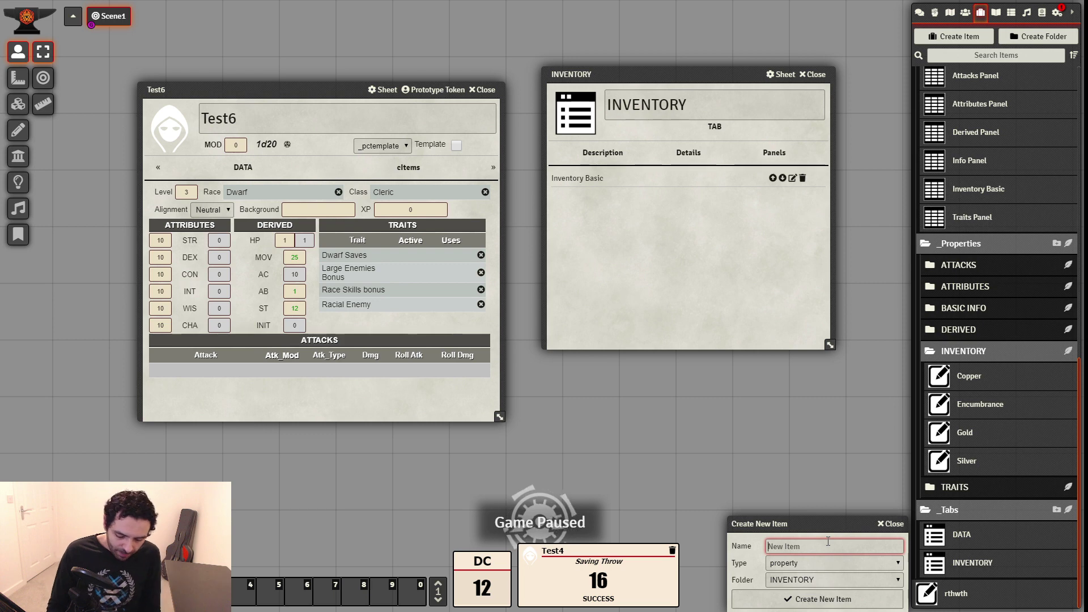
text(Inventory Table)
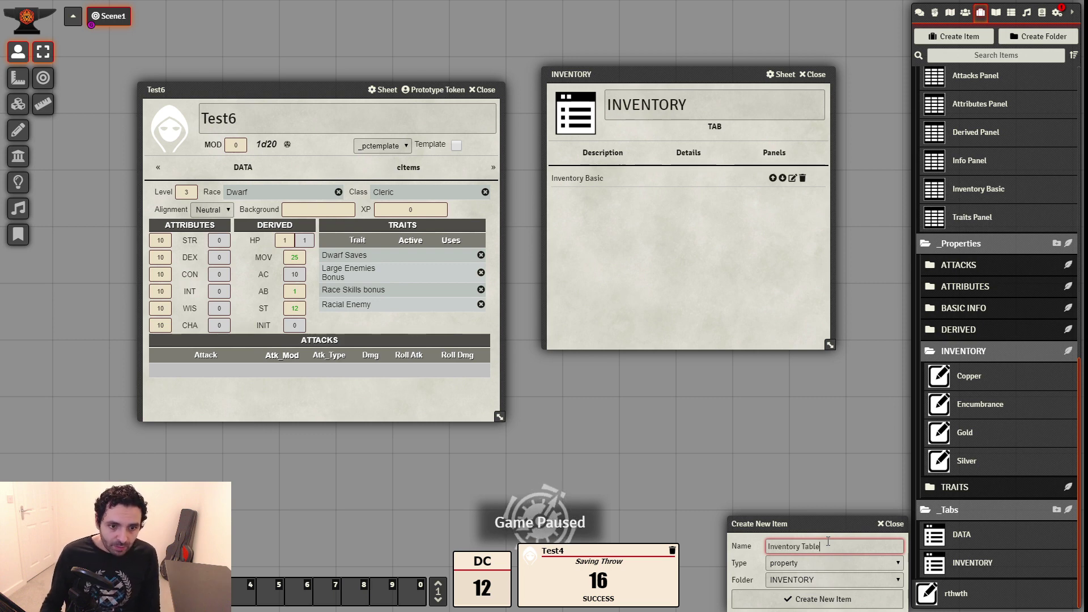
click(846, 602)
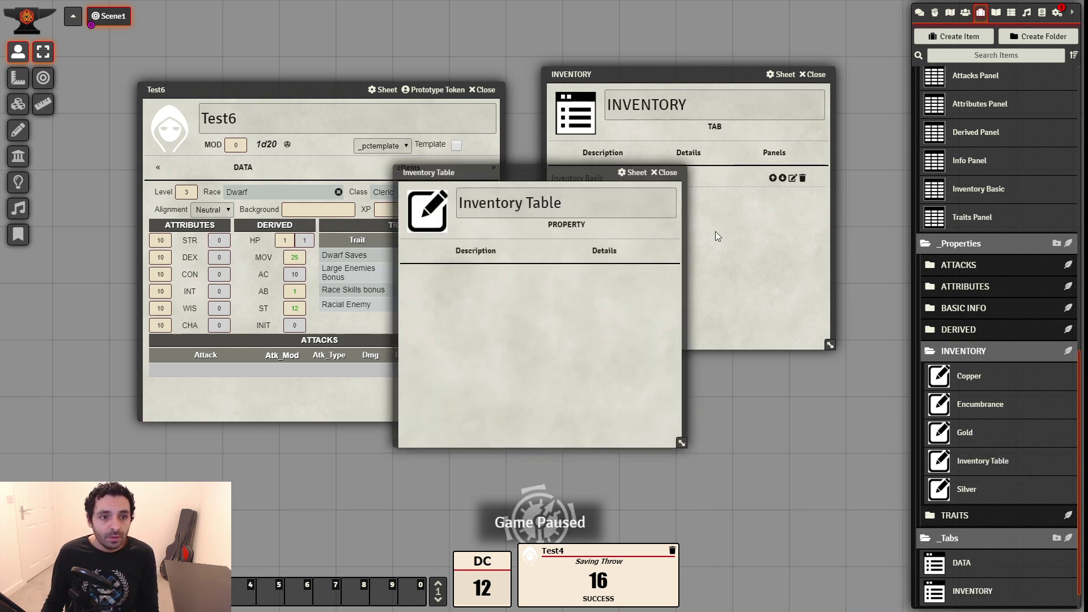
Give the Inventory Table property the key inventory_table and set its data type to table
click(606, 250)
drag(579, 173, 757, 220)
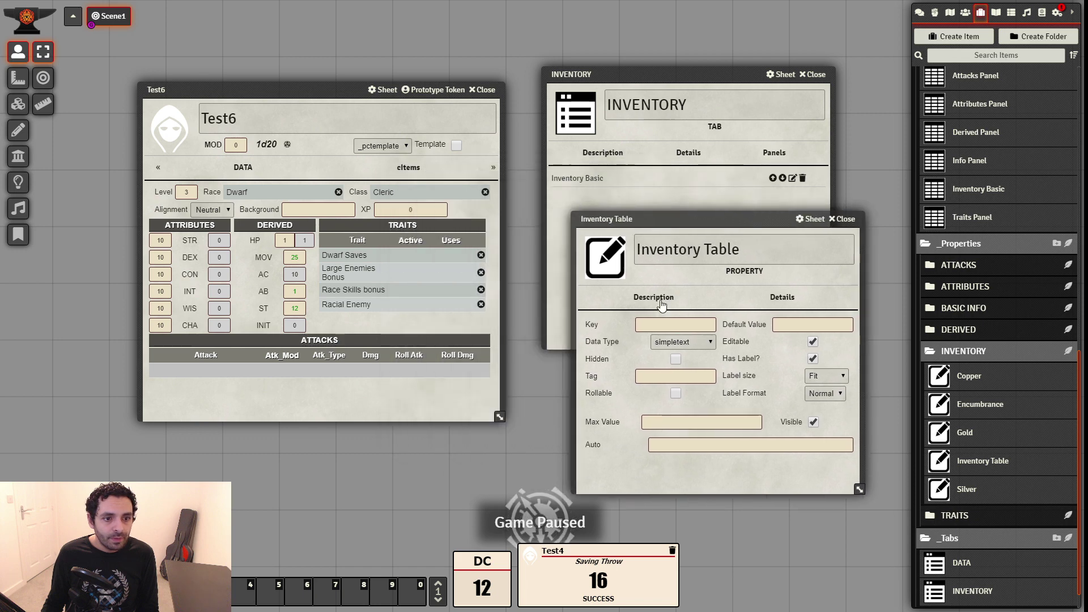
click(667, 321)
text(inventor)
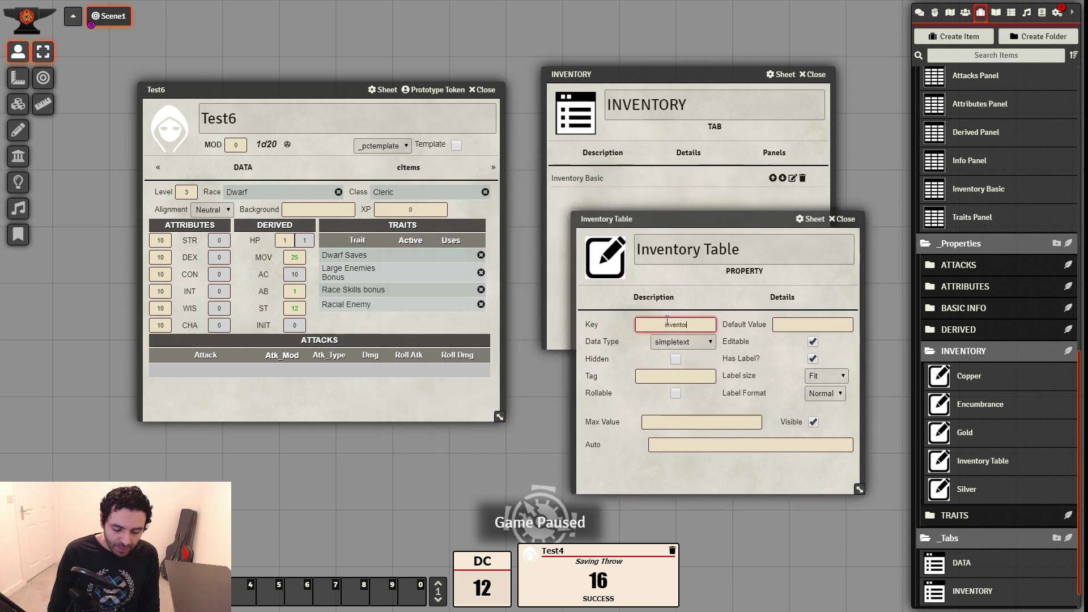
text(y_table)
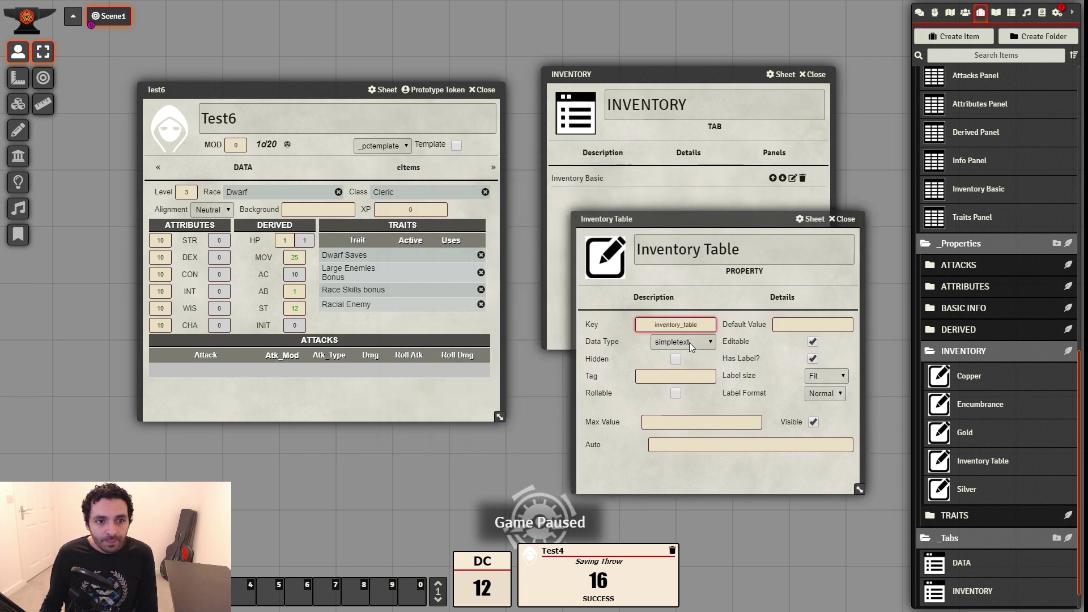
click(689, 342)
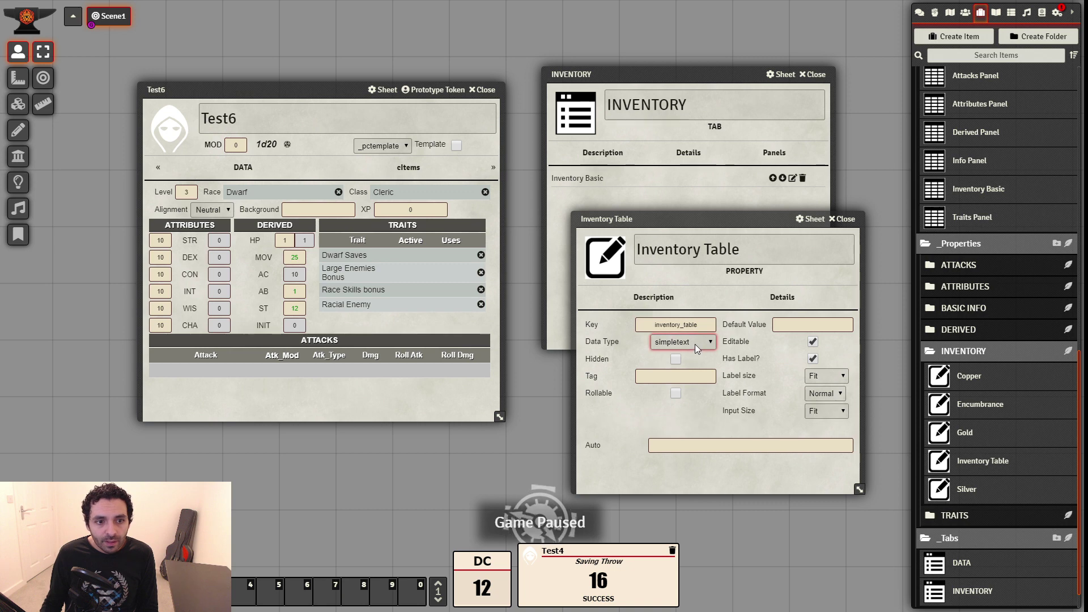
click(683, 429)
Assign the Object group to the Inventory Table property, set its column name to Object, enable Show Activation and close its sheet
drag(753, 228, 774, 140)
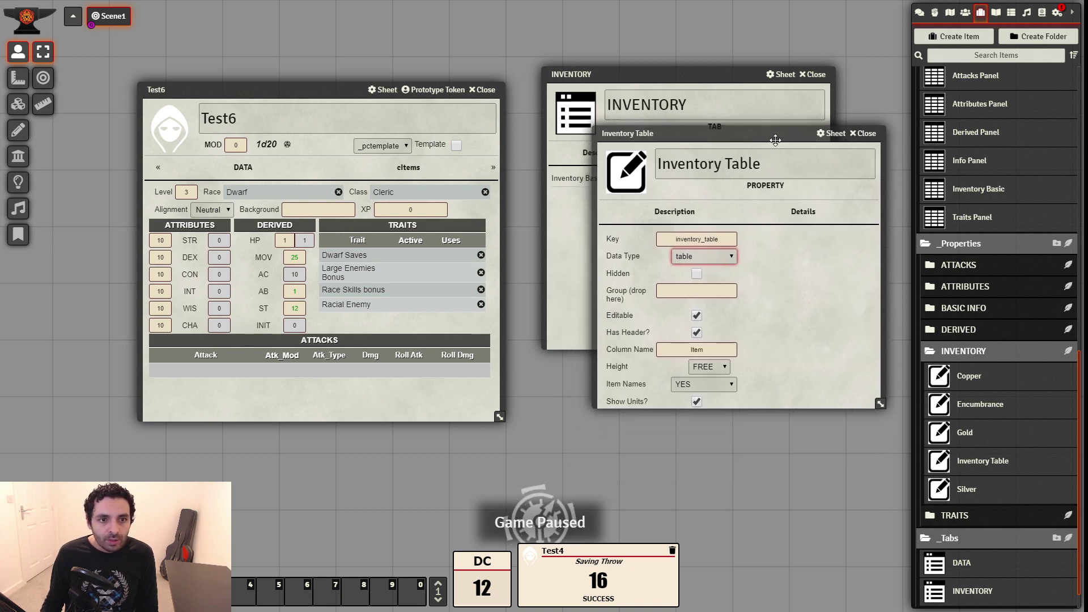
drag(879, 402, 881, 461)
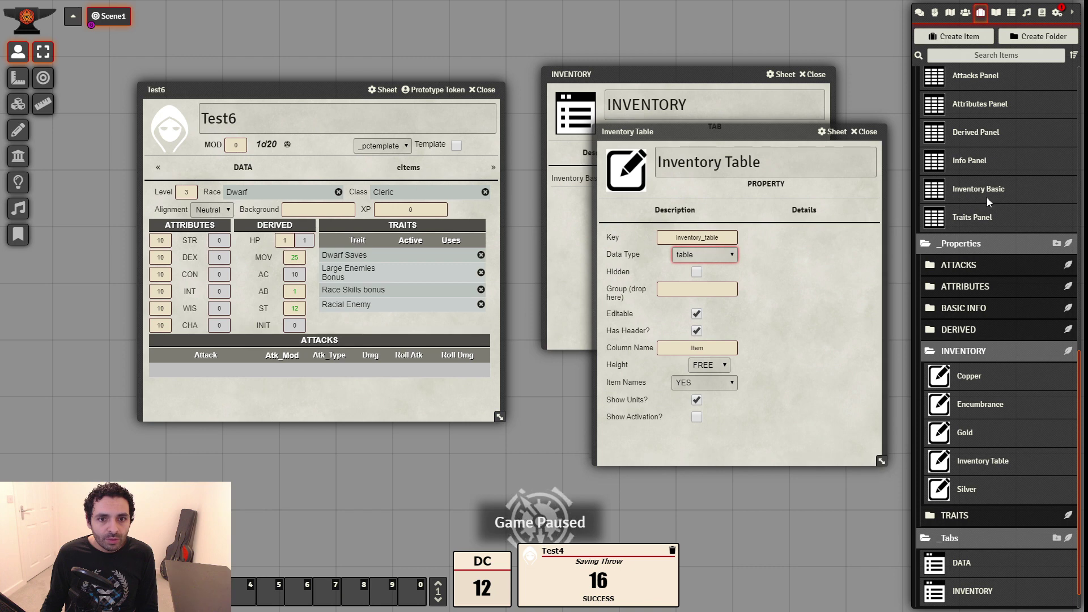
scroll(986, 197, up, 10)
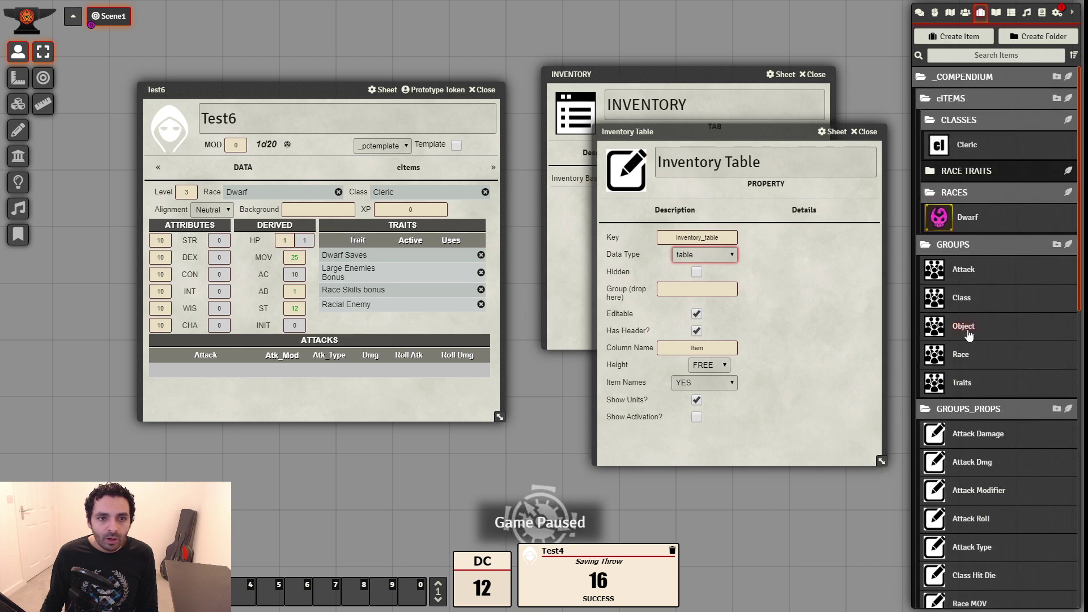
drag(968, 335, 697, 290)
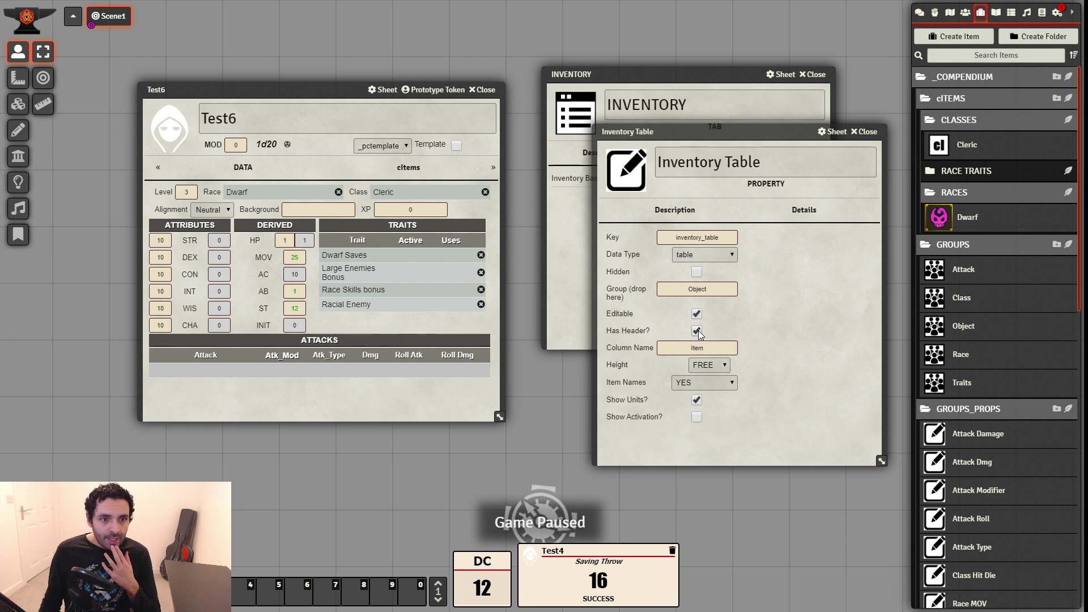
double_click(706, 348)
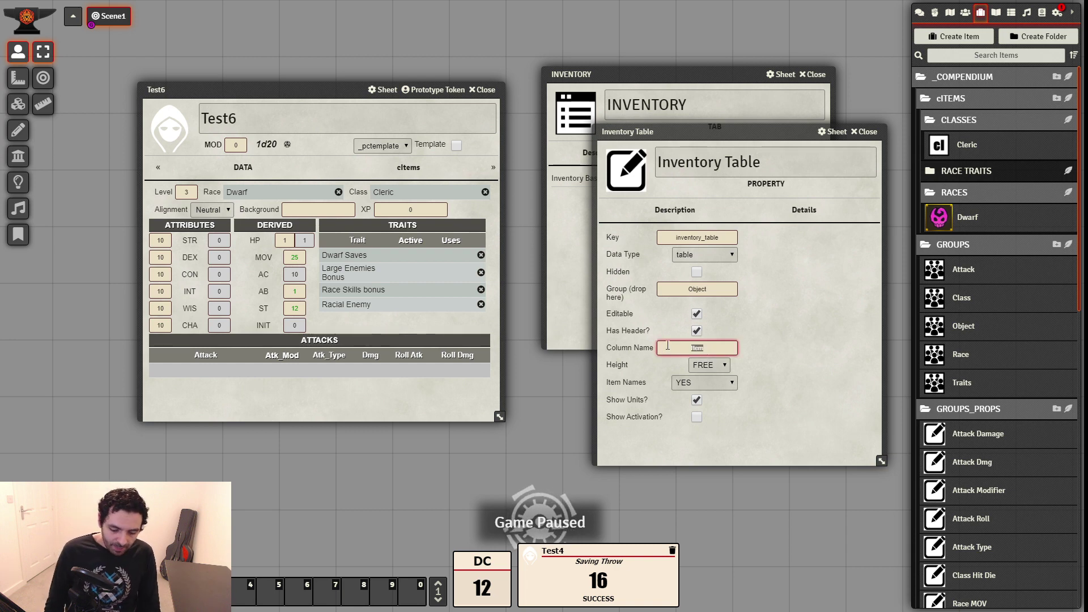
text(Object)
click(810, 342)
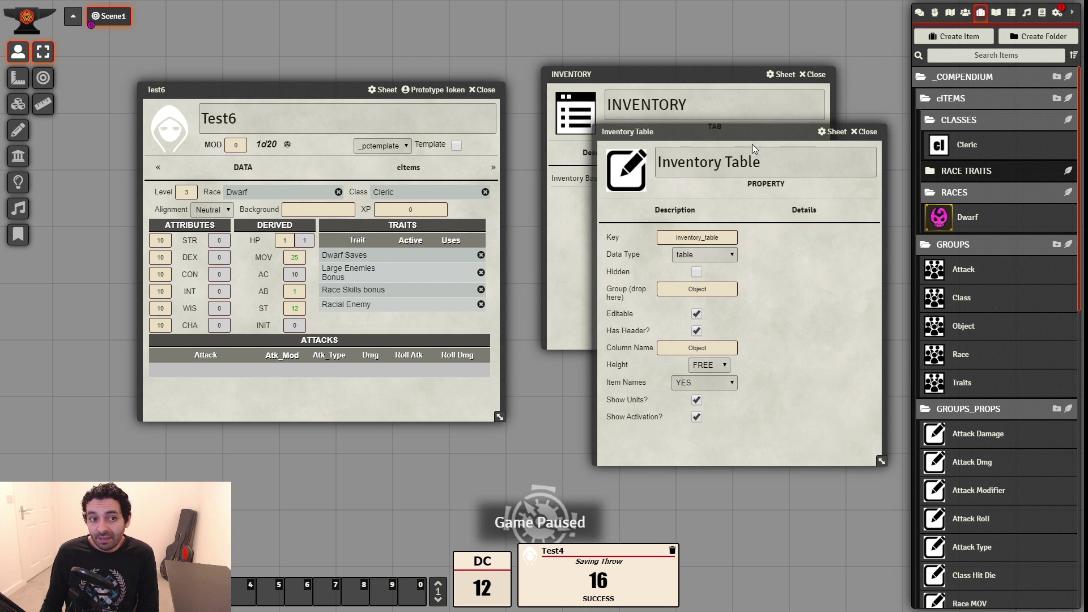
drag(751, 136, 757, 177)
click(871, 174)
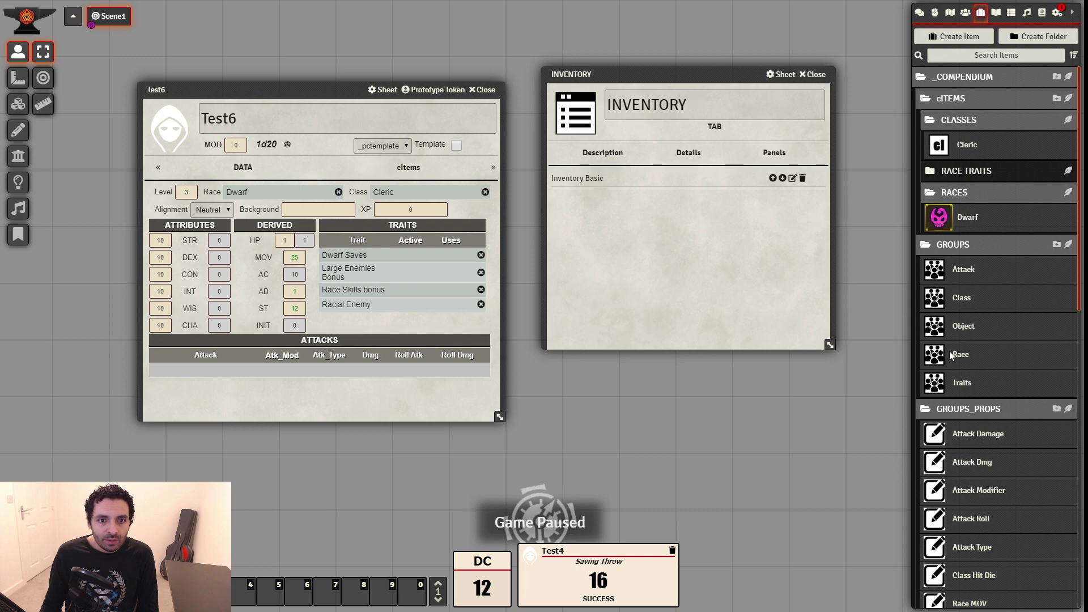
Create a panel named Inventory Table Panel in the _Panels folder
scroll(1001, 377, down, 7)
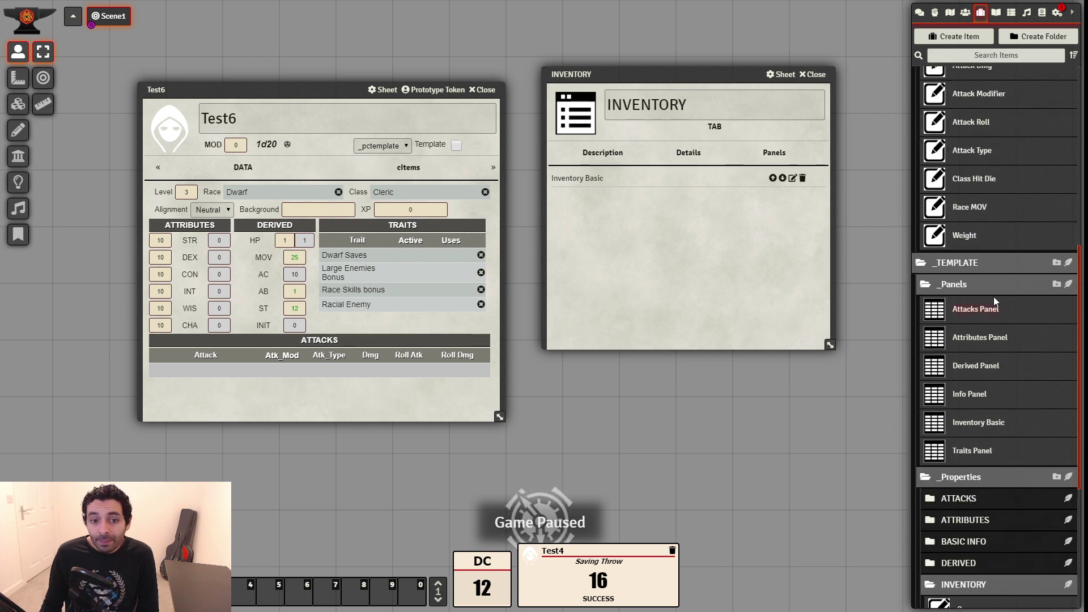
click(1069, 285)
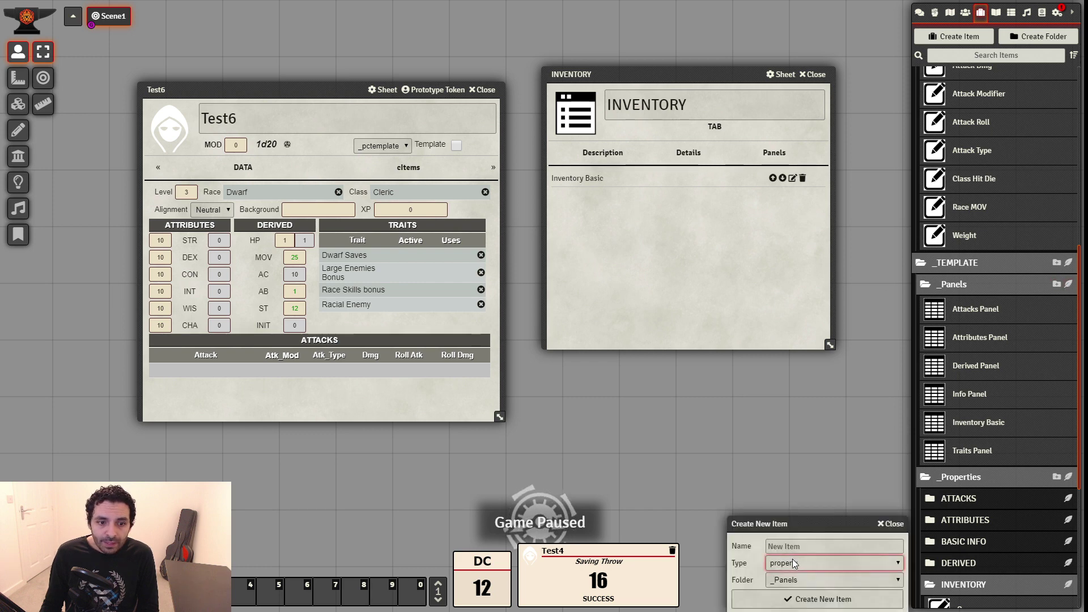
key(Up)
click(827, 547)
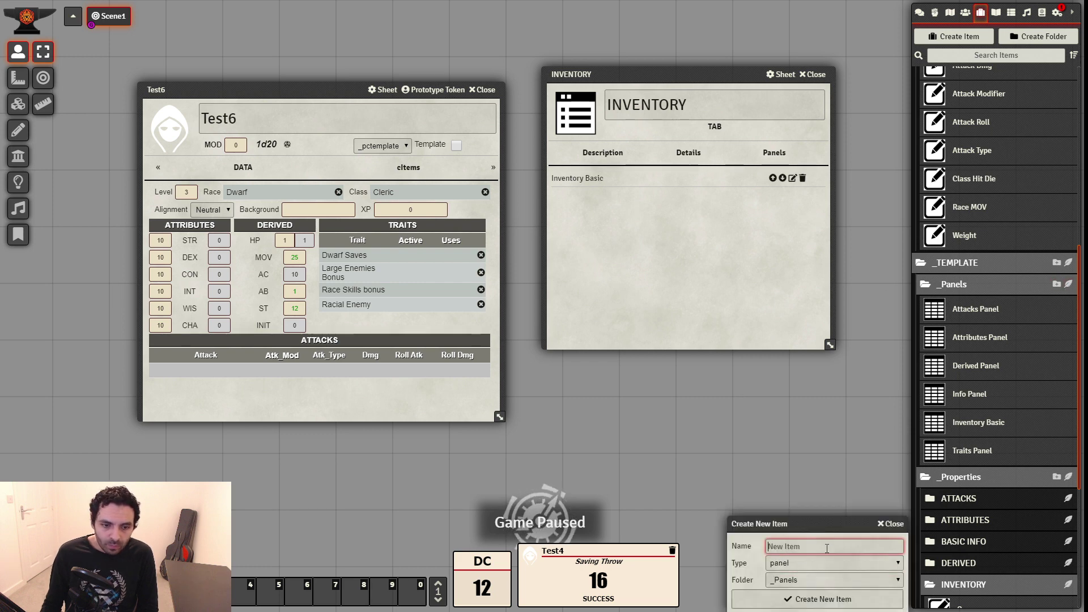
text(Inventory )
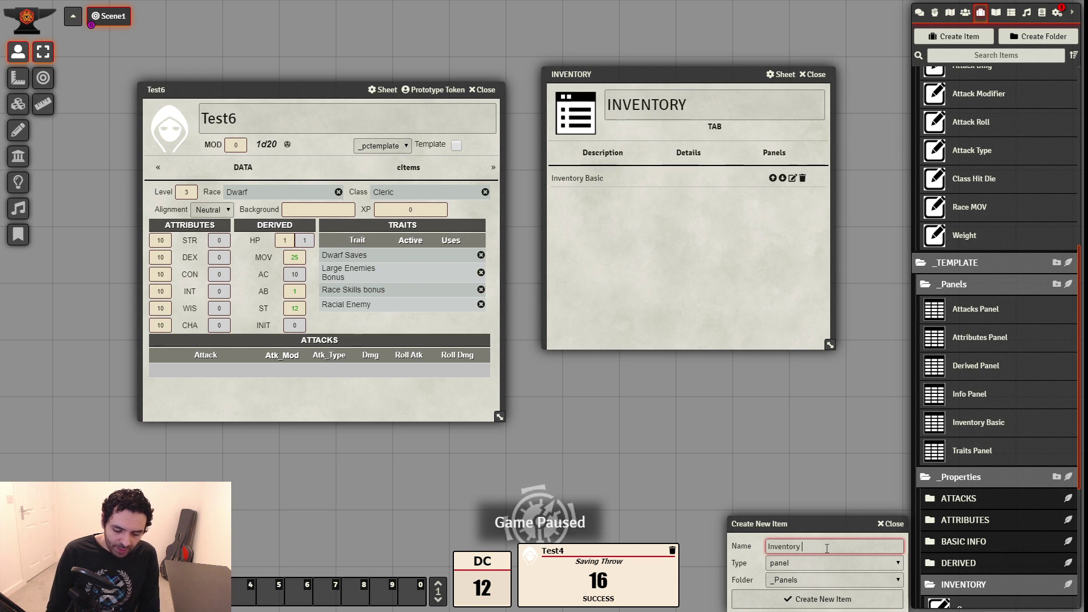
text(Panel)
key(BackSpace)
key(BackSpace)
key(BackSpace)
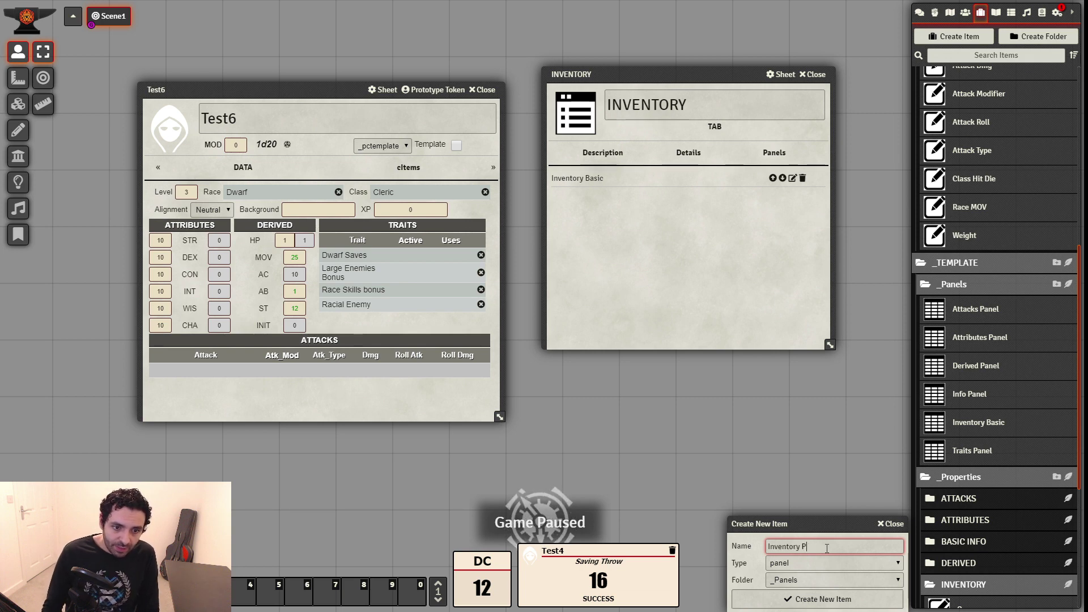
text(Table OPan)
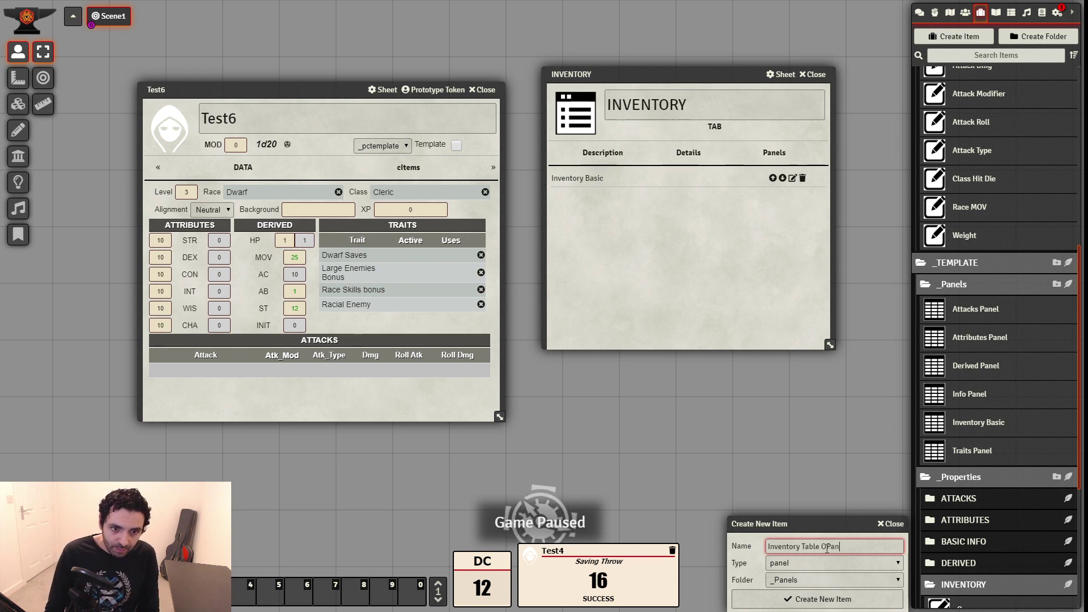
text(Panel)
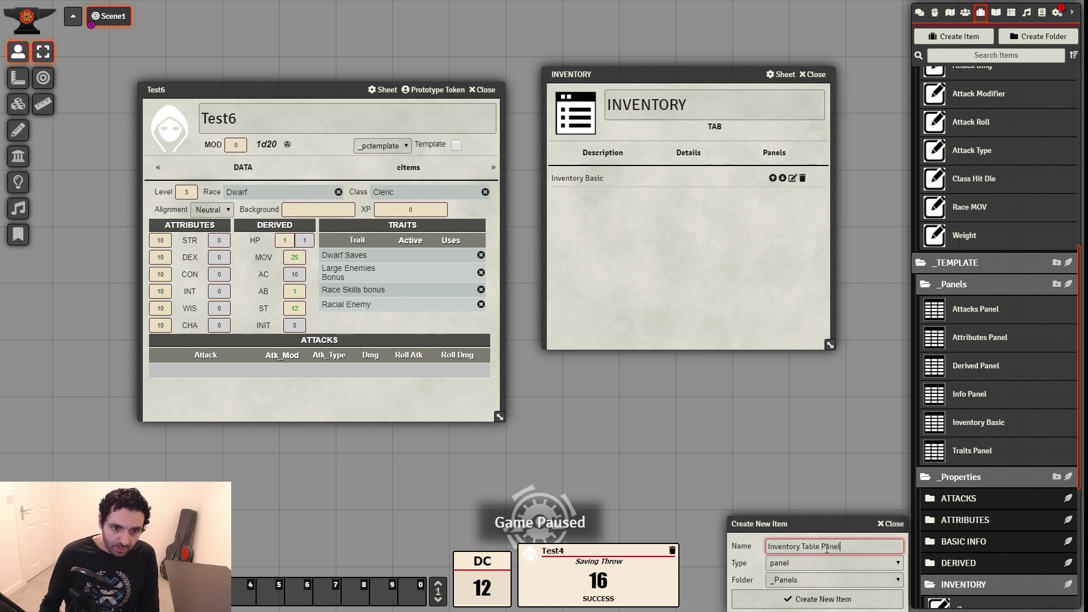
click(765, 512)
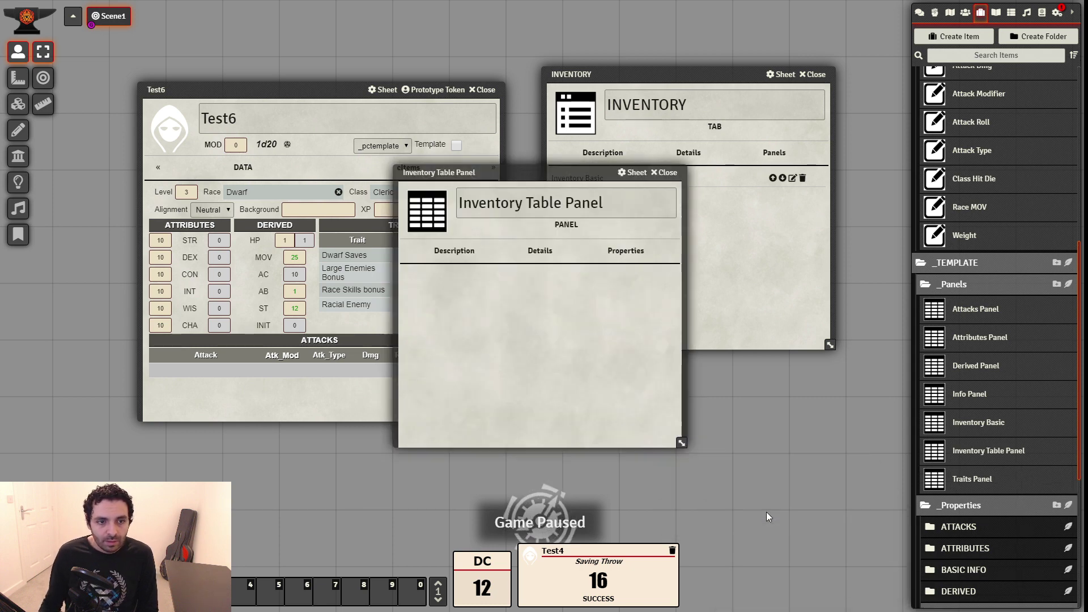
Set the Inventory Table Panel's title to INVENTORY and its panel key to inventory_main
click(605, 255)
drag(541, 179, 751, 184)
click(721, 300)
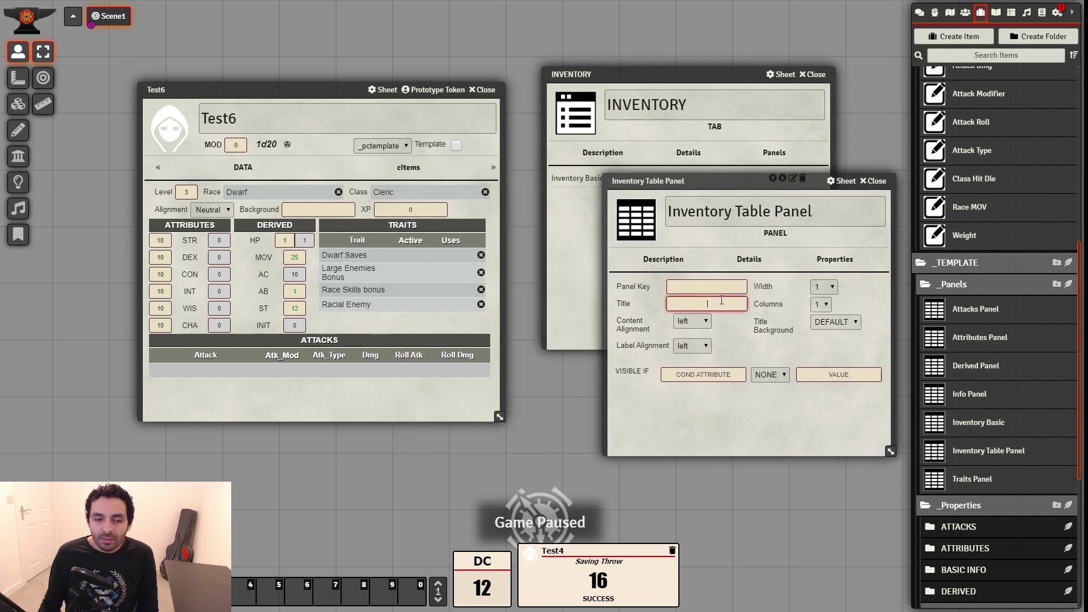
text(INVENTO)
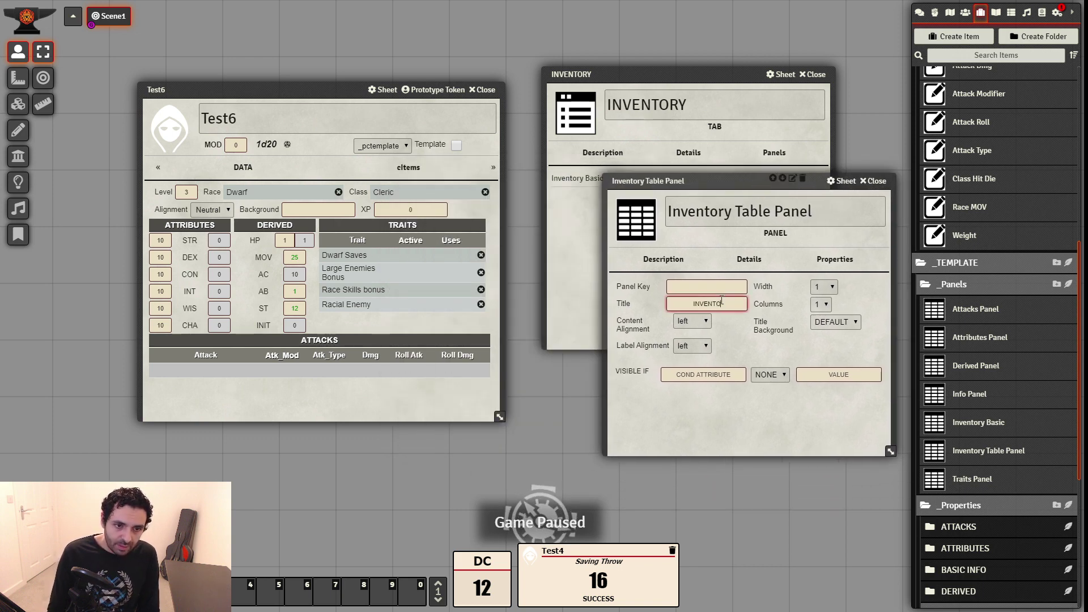
text(RY)
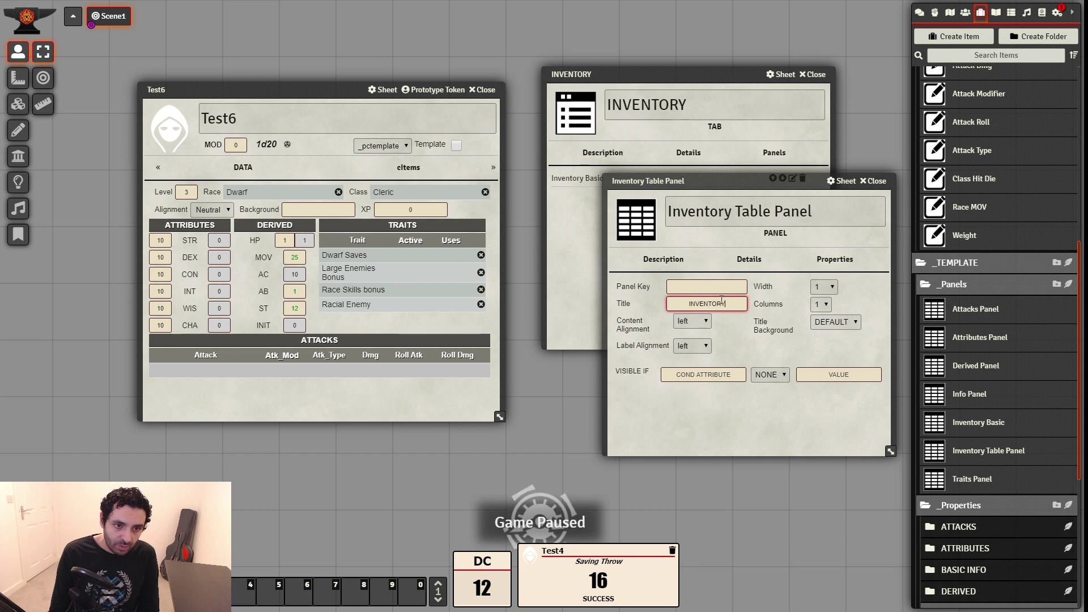
click(704, 286)
text(in)
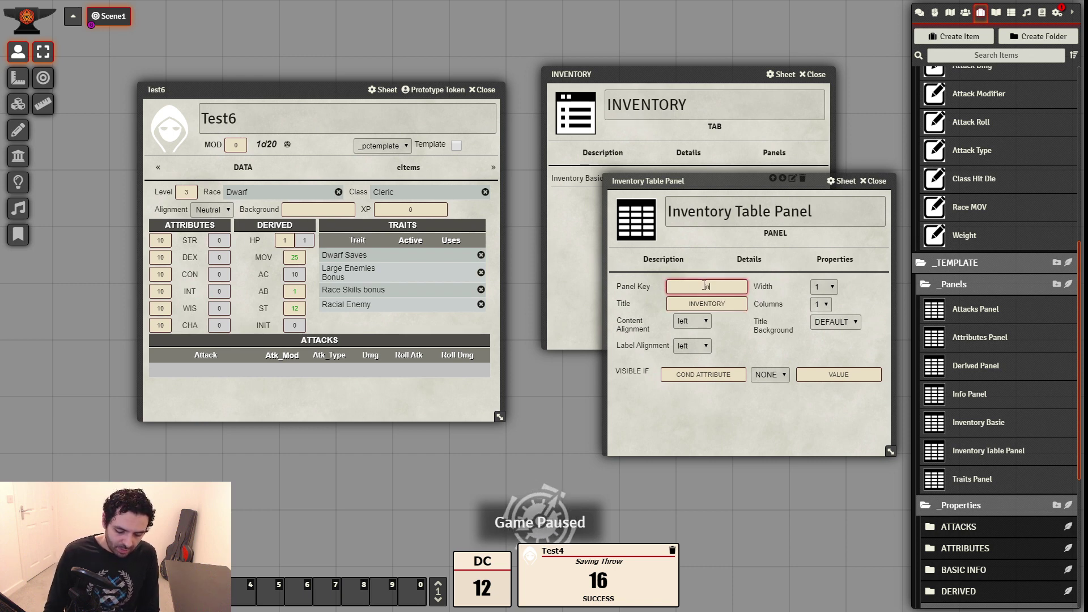
text(ventory_main)
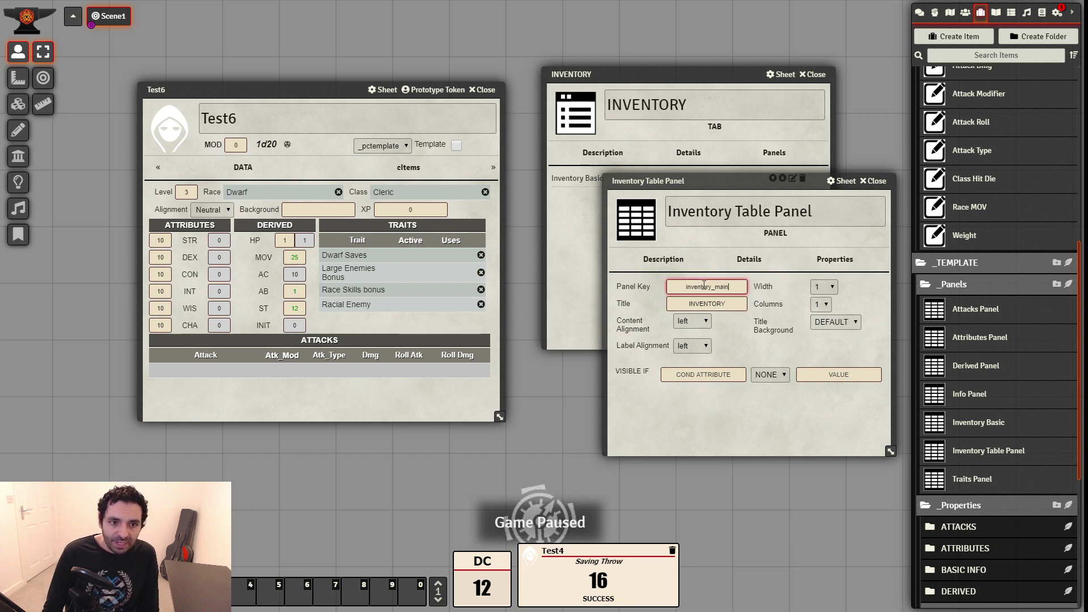
click(805, 433)
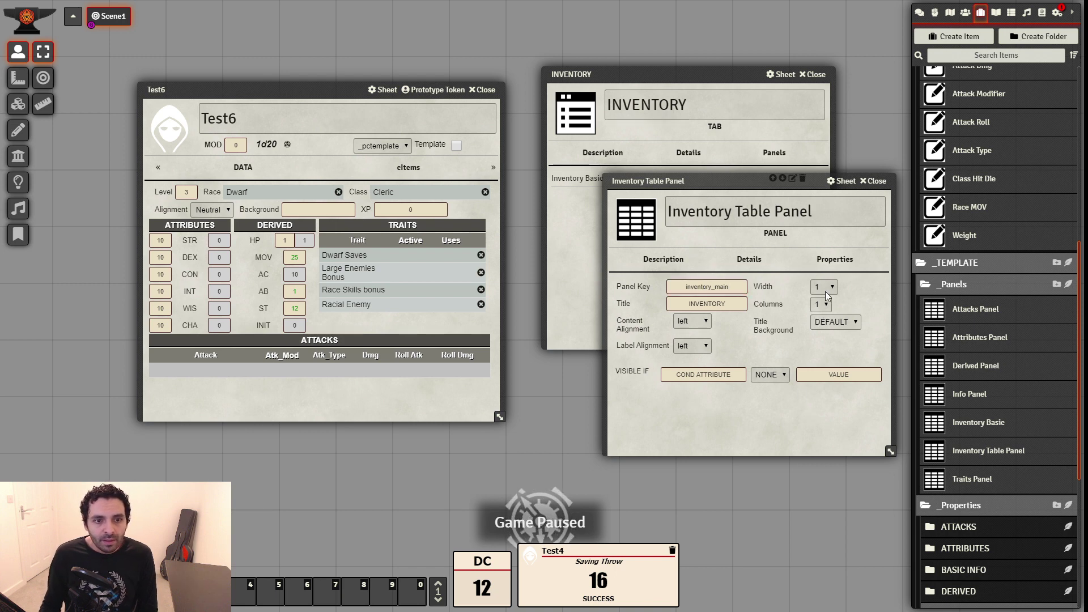
Add the Inventory Table property to the Inventory Table Panel, and add that panel to the INVENTORY tab
scroll(963, 397, down, 5)
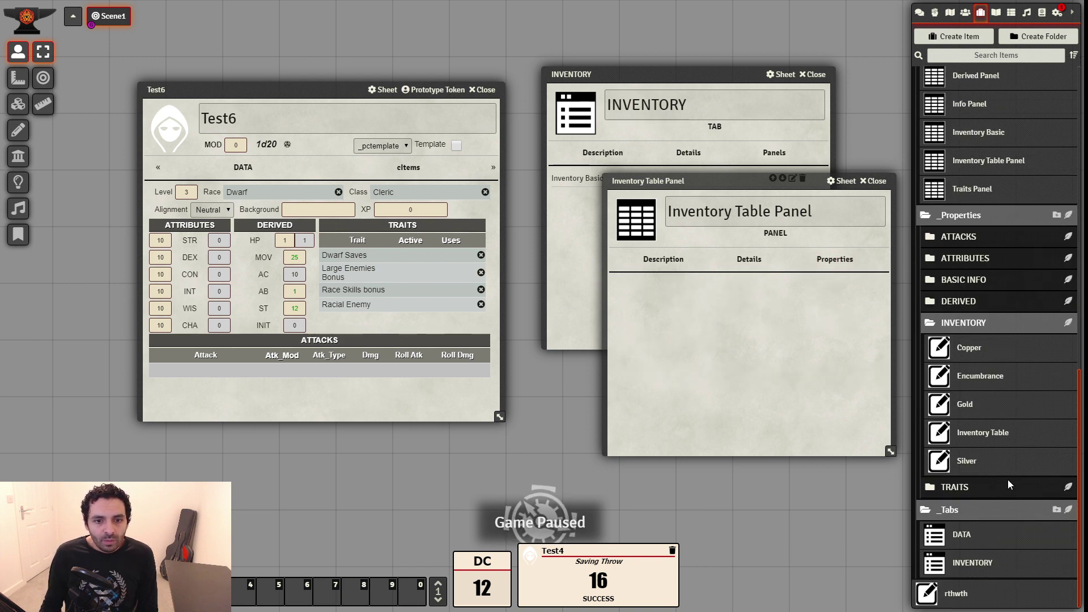
drag(998, 435, 716, 349)
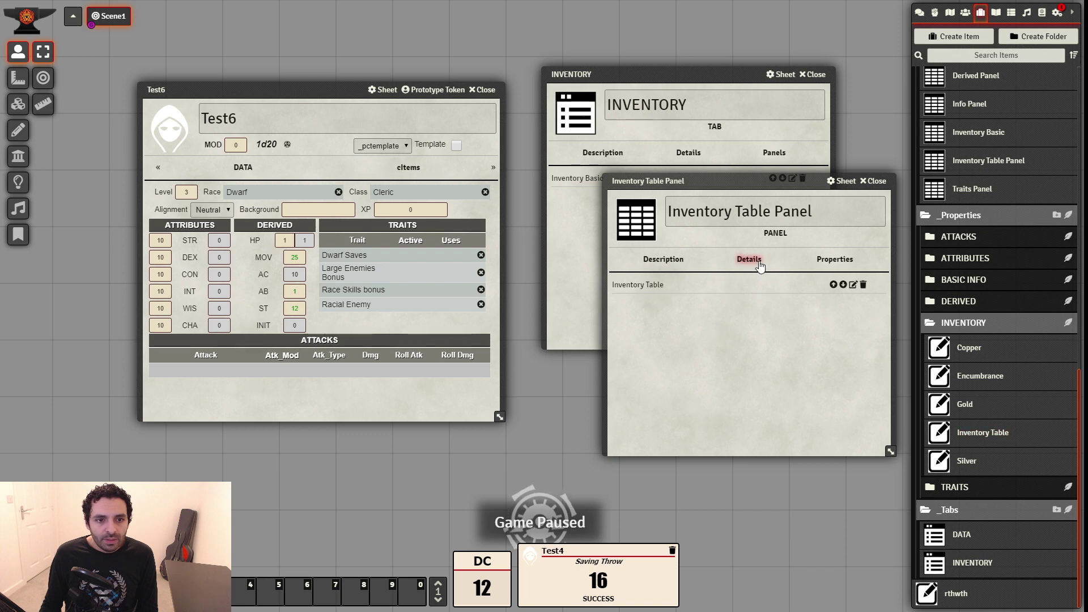
click(693, 260)
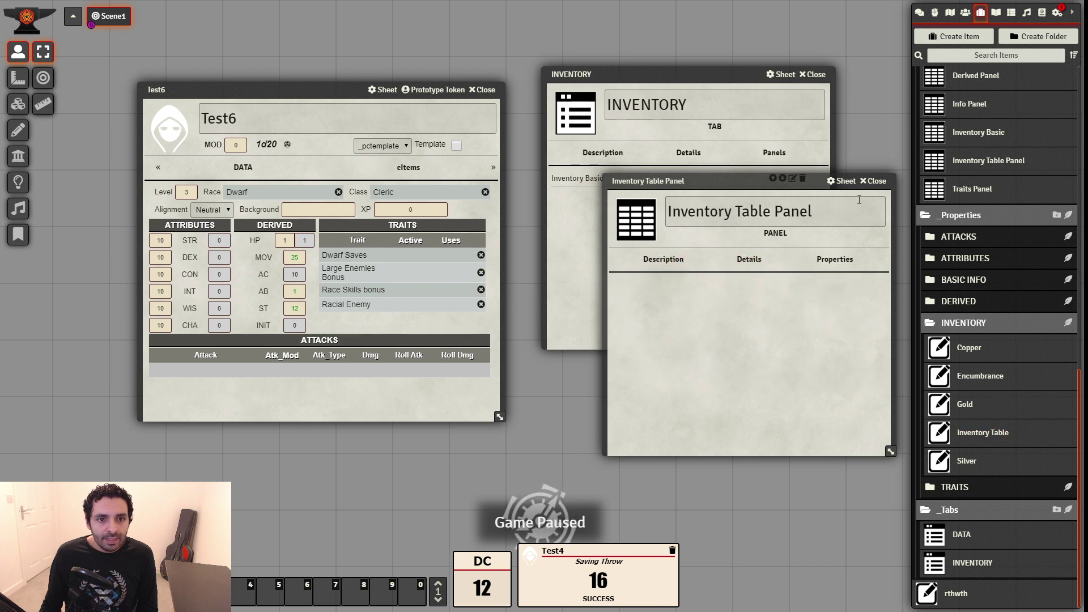
click(872, 181)
scroll(1020, 299, up, 2)
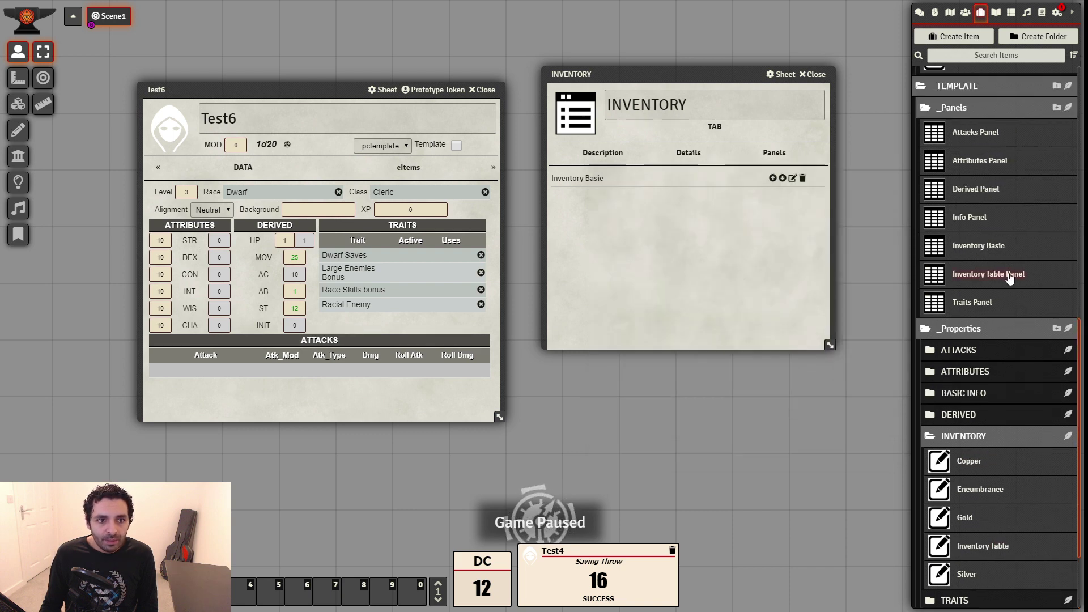
drag(1008, 276, 716, 226)
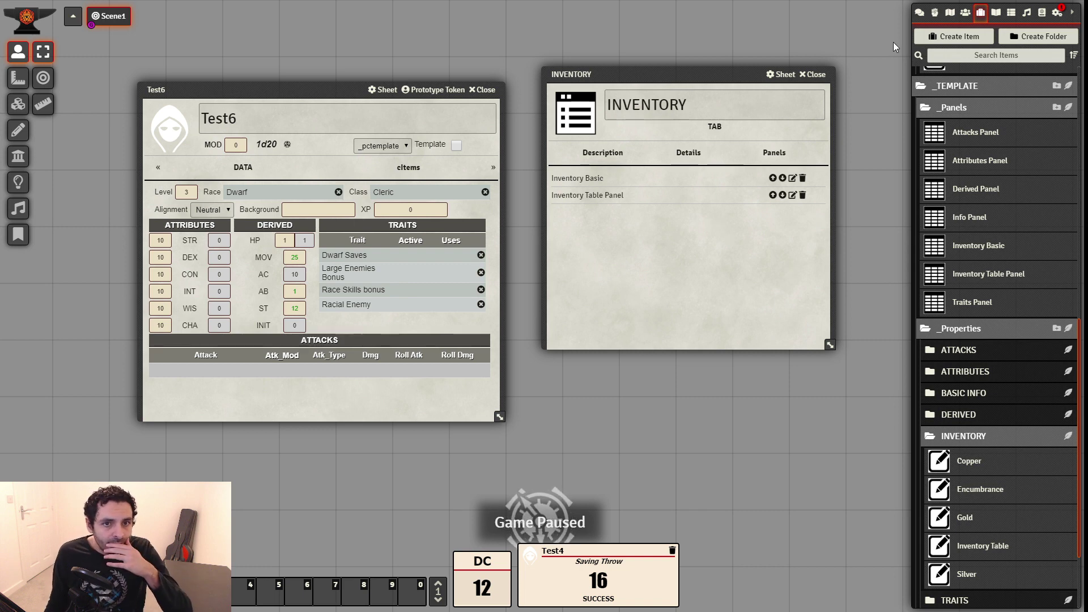
Add the INVENTORY tab to the _pctemplate actor's tabs, close the tab's own sheet and place the template beside the Test6 sheet
click(956, 75)
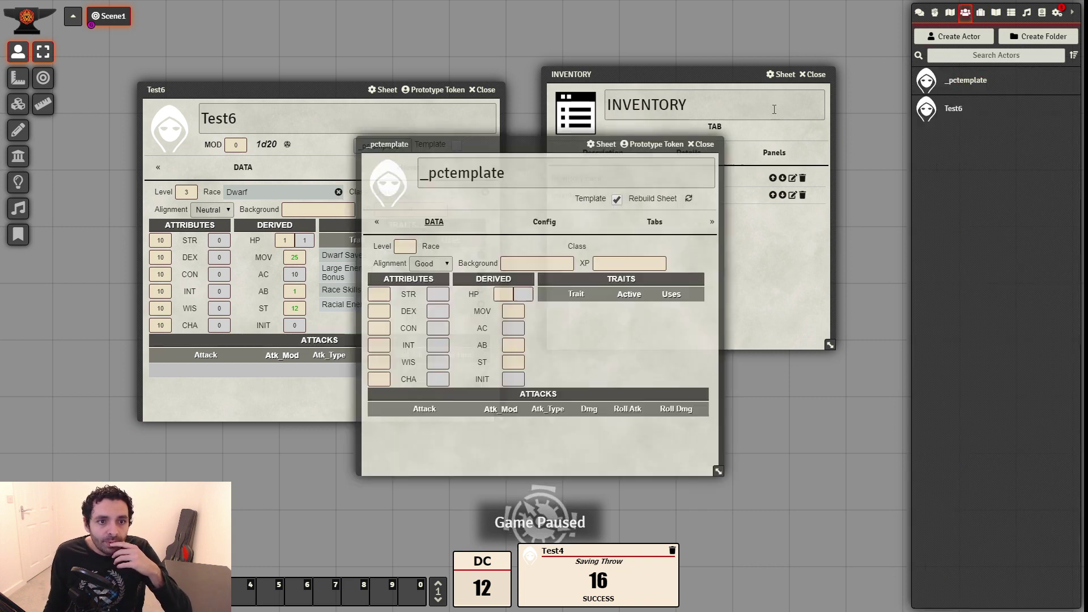
drag(624, 138, 395, 169)
click(422, 247)
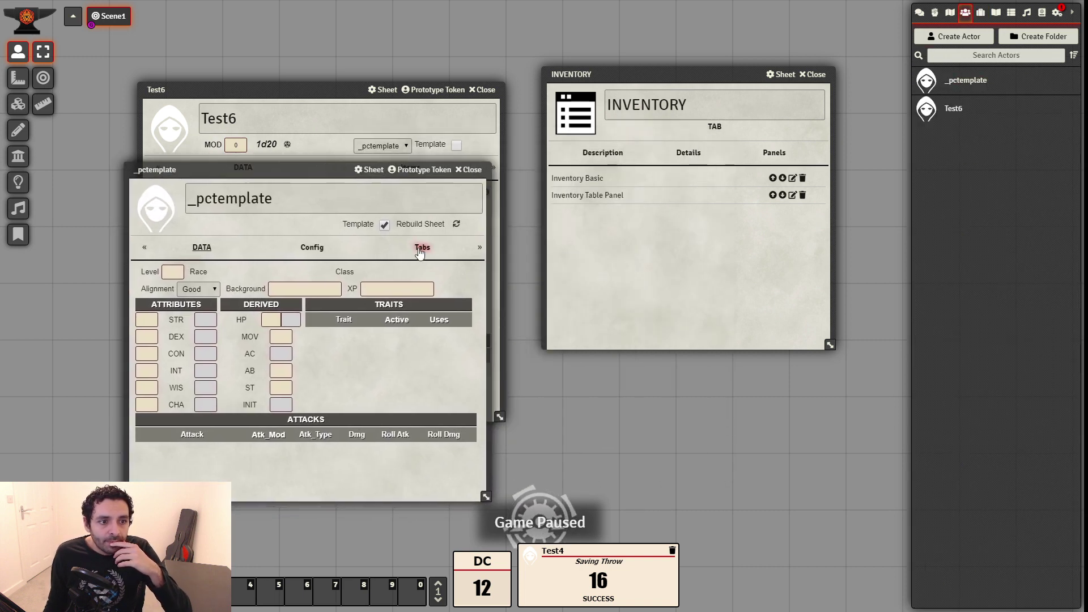
click(980, 12)
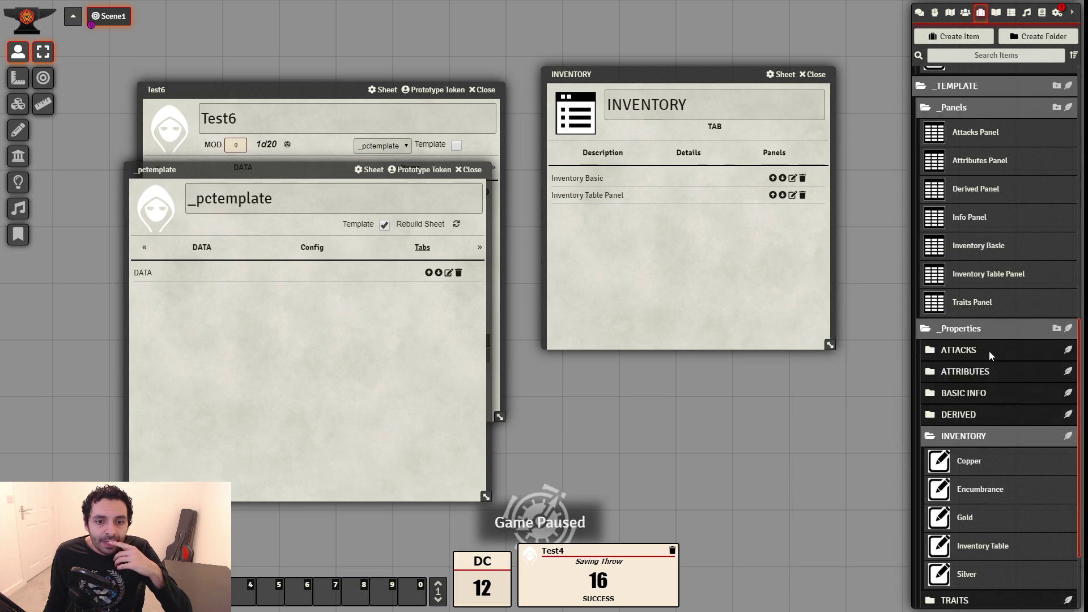
scroll(992, 396, down, 3)
drag(976, 561, 292, 325)
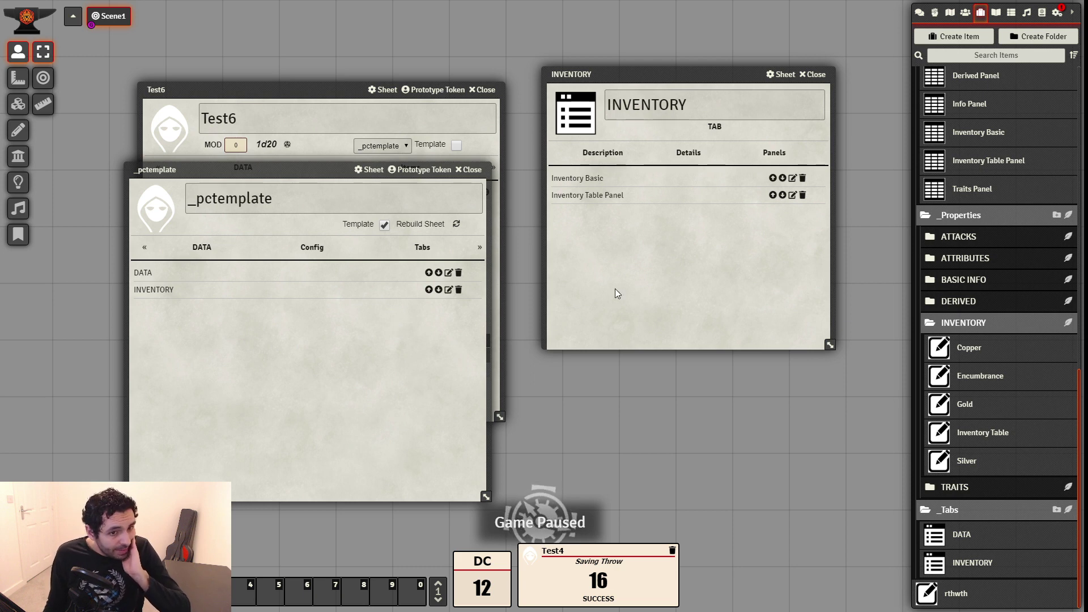
click(812, 74)
drag(370, 168, 691, 80)
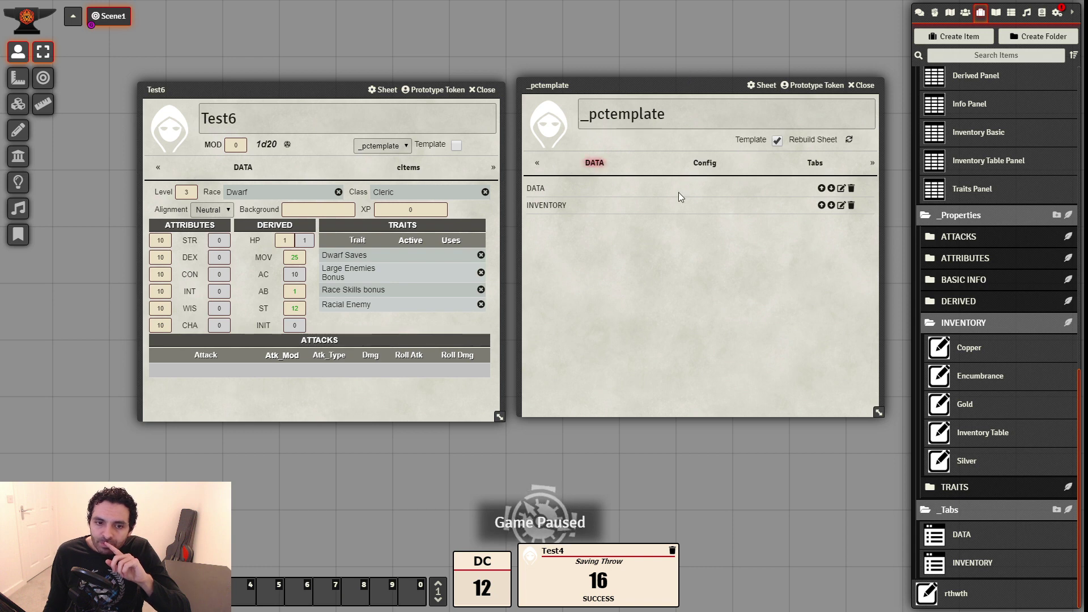
Create a sheettab item named MAGIC in the _Tabs folder and move its sheet over the _pctemplate sheet
click(1067, 510)
click(809, 546)
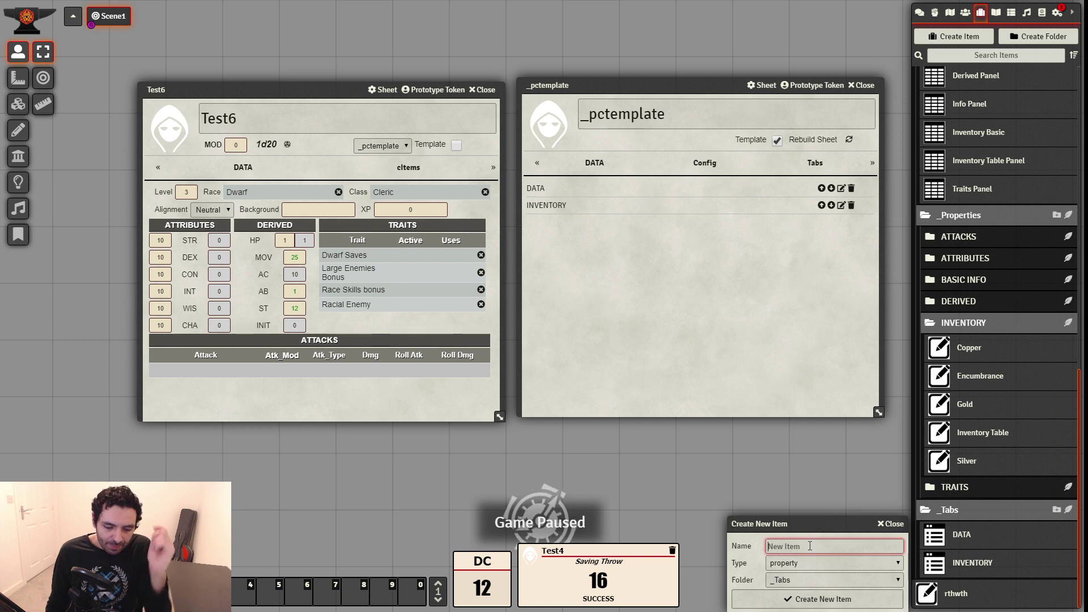
text(MAGIC)
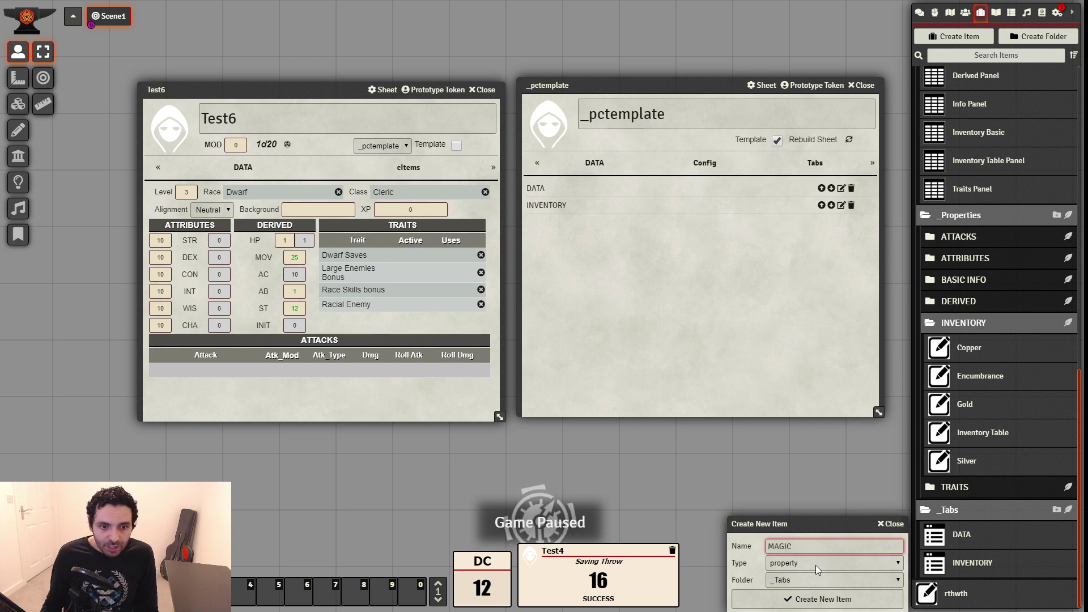
key(Tab)
key(s)
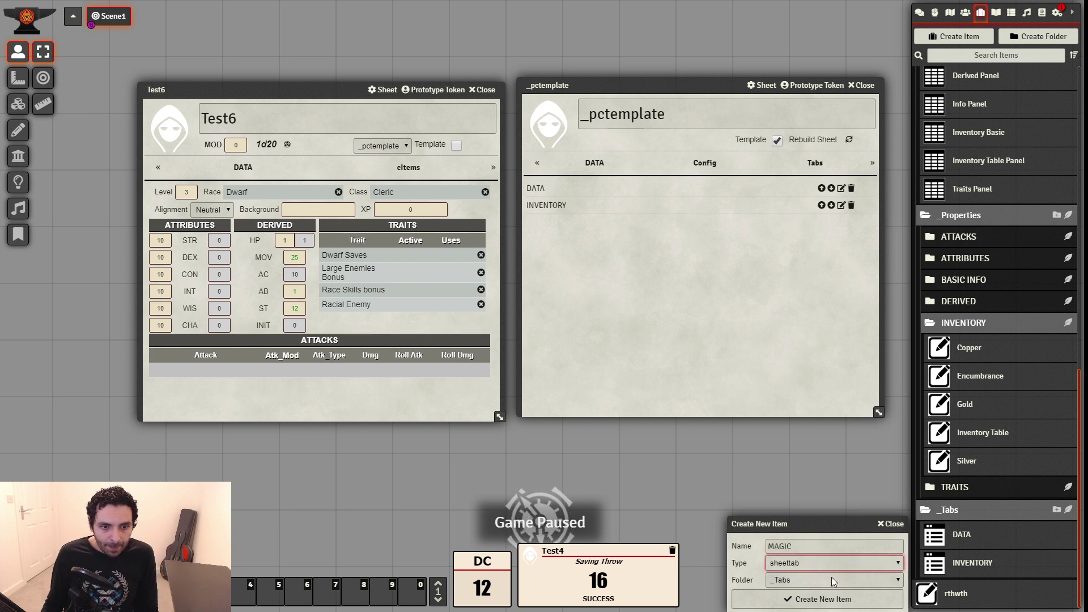
click(834, 599)
drag(524, 174, 676, 179)
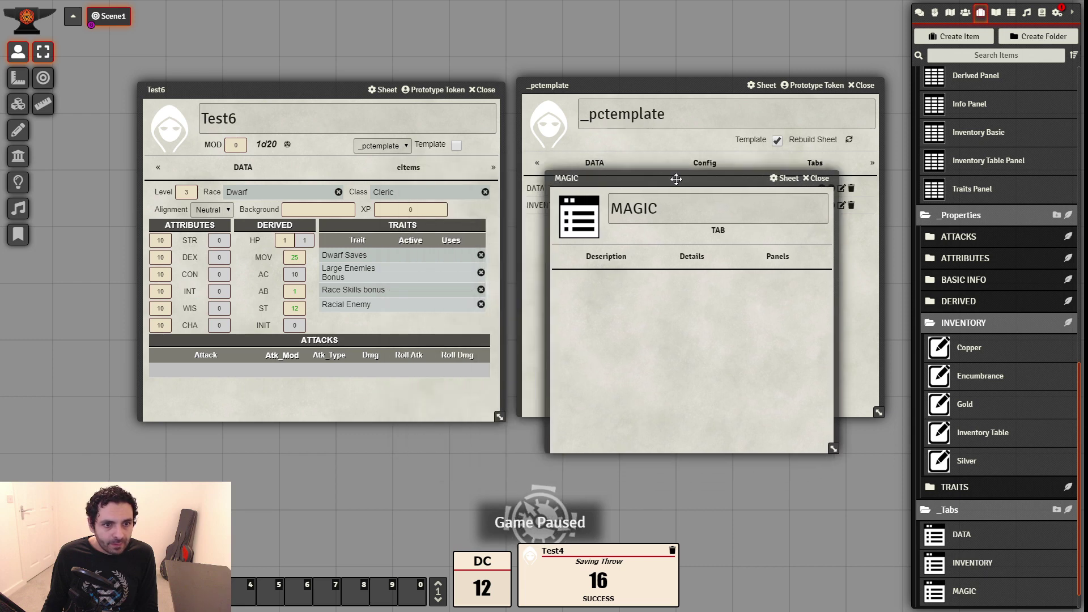
Set the MAGIC tab's title to MAGIC and its tab key to magic_tab
click(691, 255)
click(659, 302)
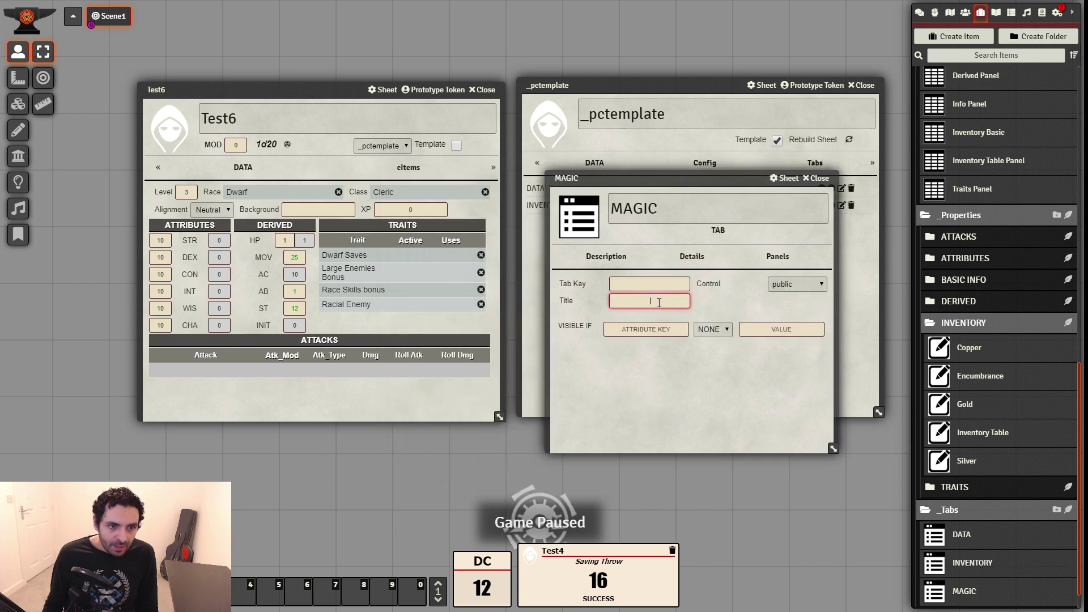
text(MAGIC)
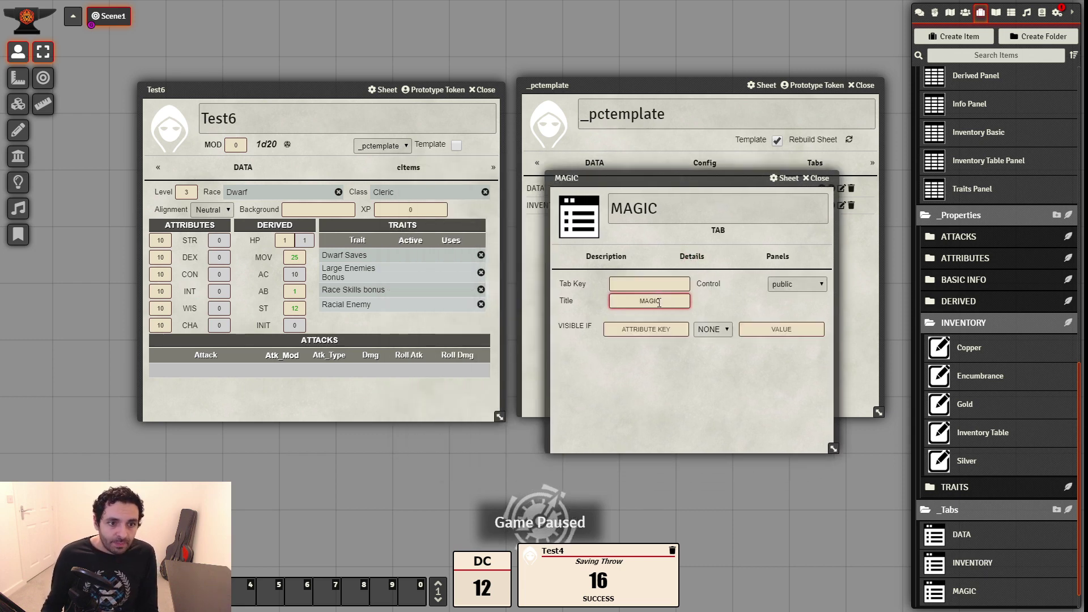
click(642, 281)
text(mag)
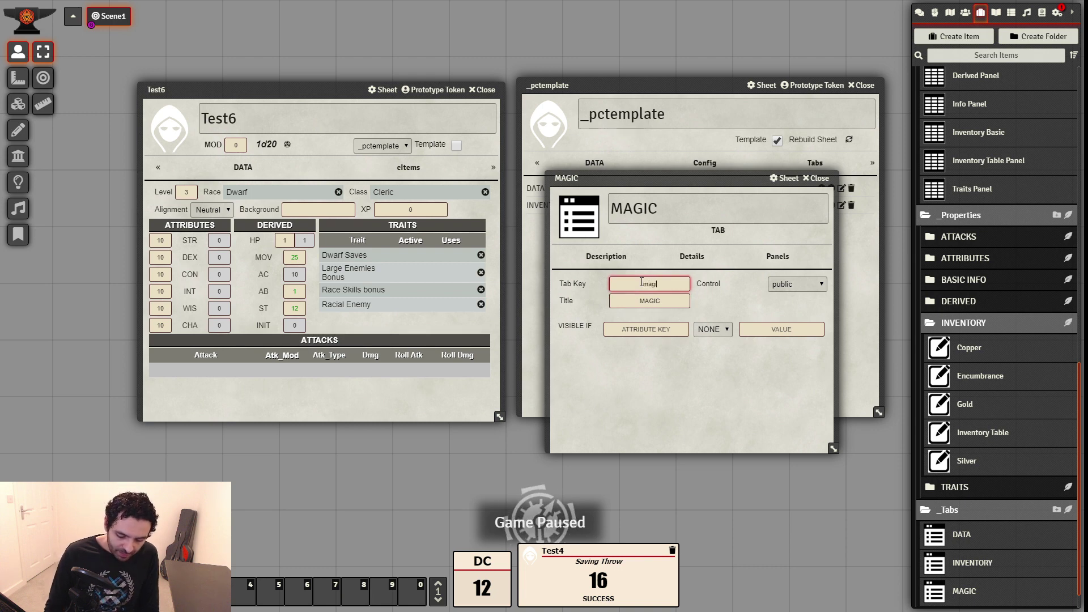
text(ic_tab)
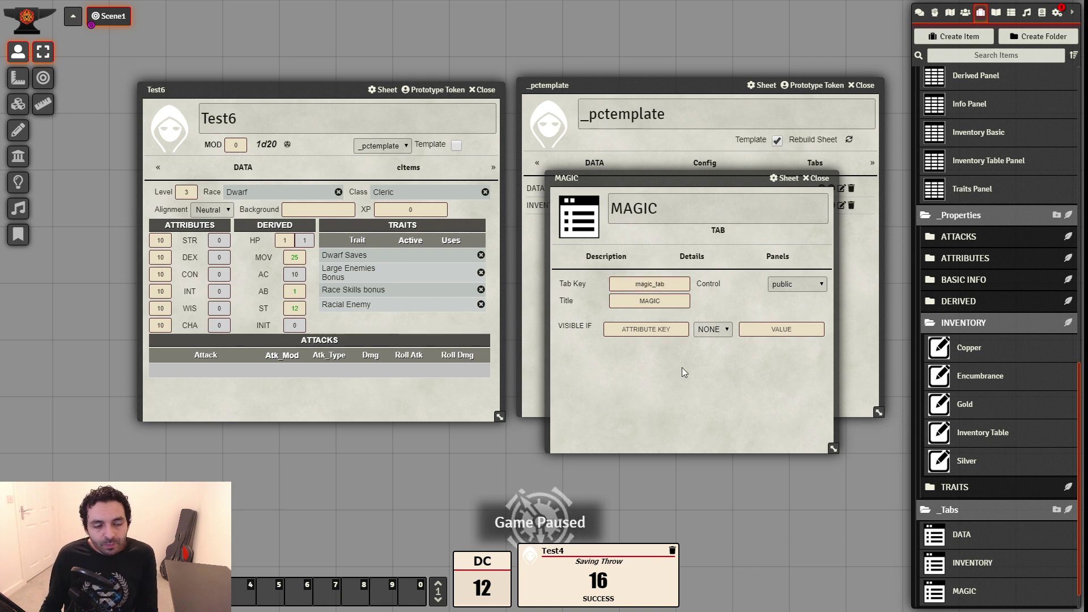
Set the MAGIC tab's visibility condition so that it shows only if the attribute ismagical equals 1
click(667, 336)
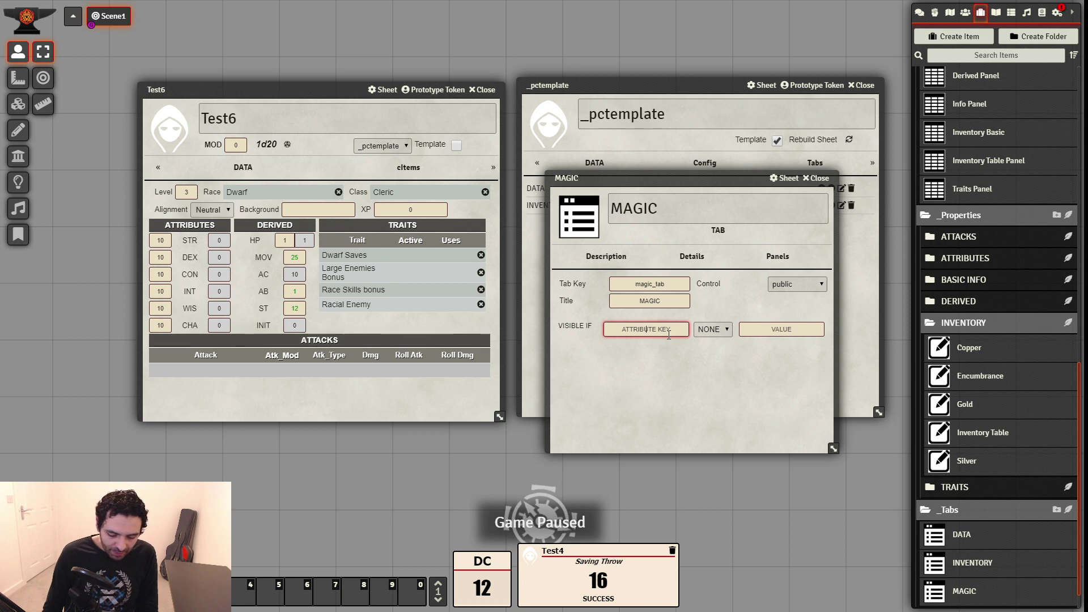
text(ismag)
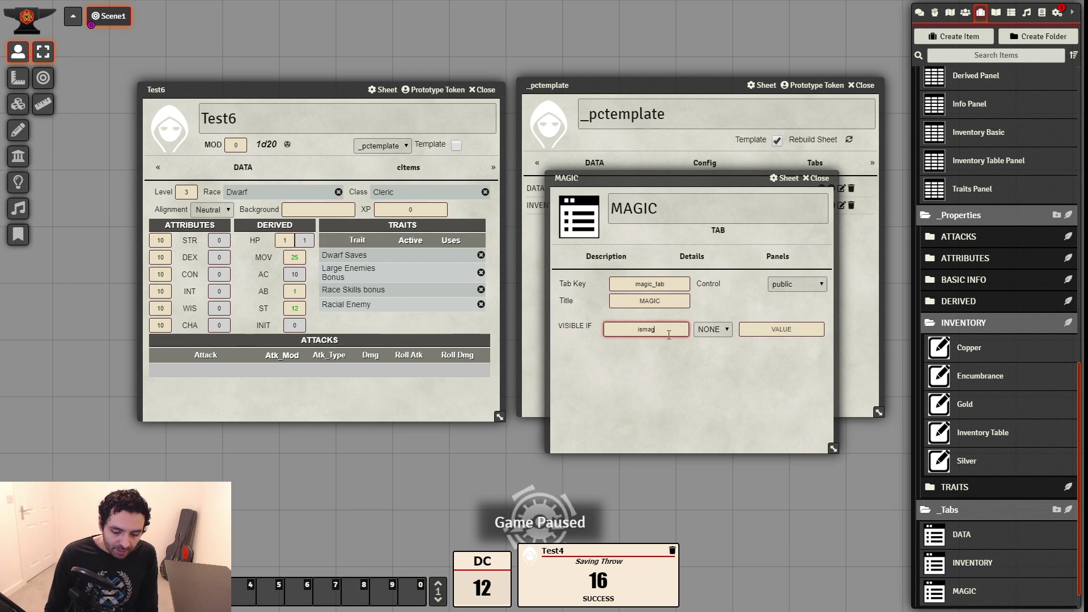
text(ical)
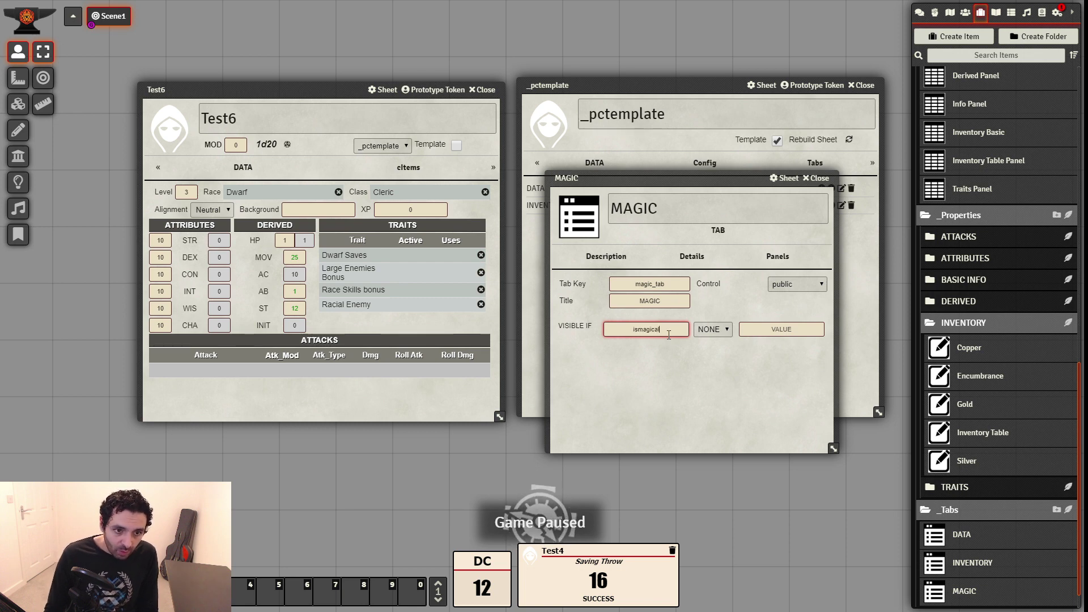
click(719, 329)
click(719, 349)
click(818, 322)
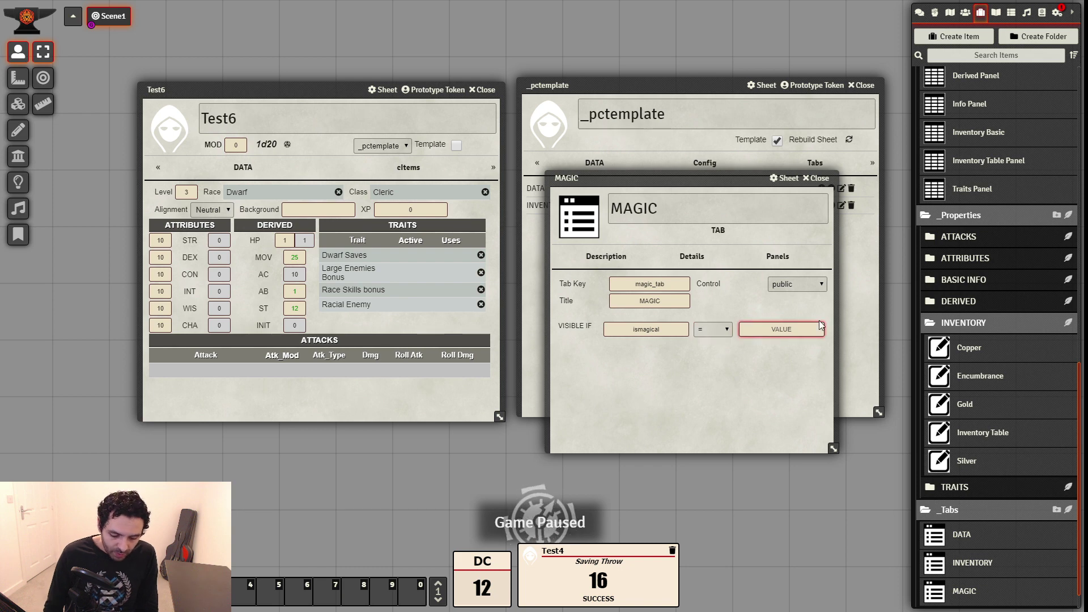
text(true)
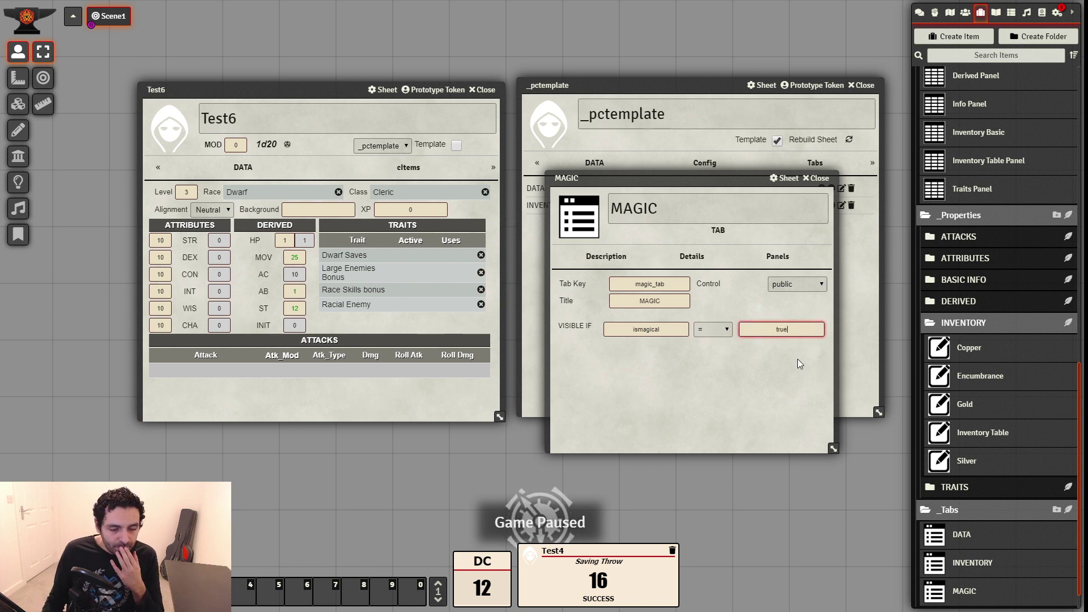
click(779, 388)
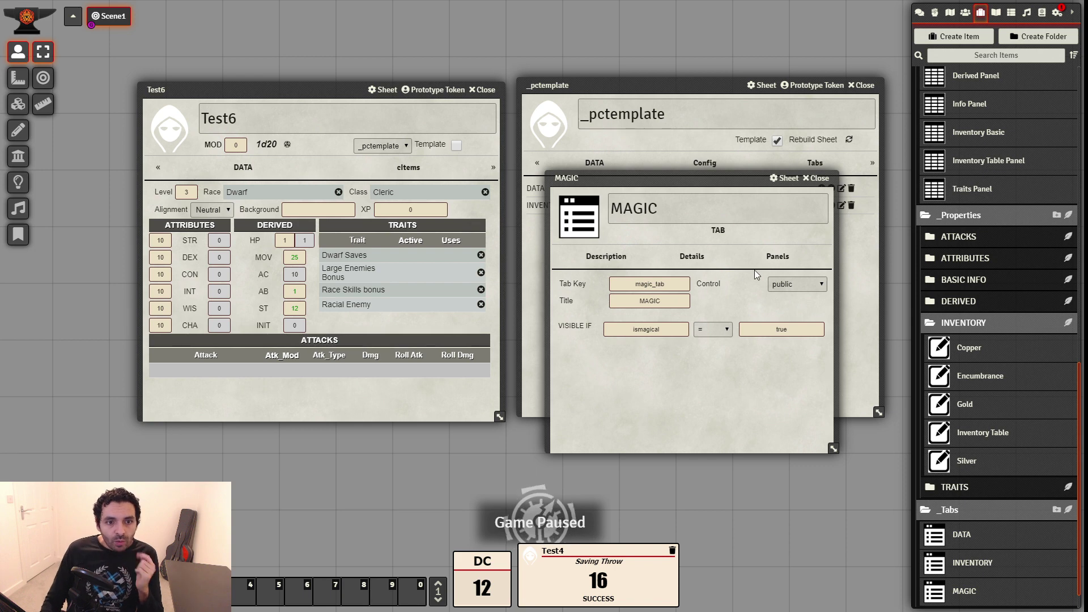
double_click(811, 333)
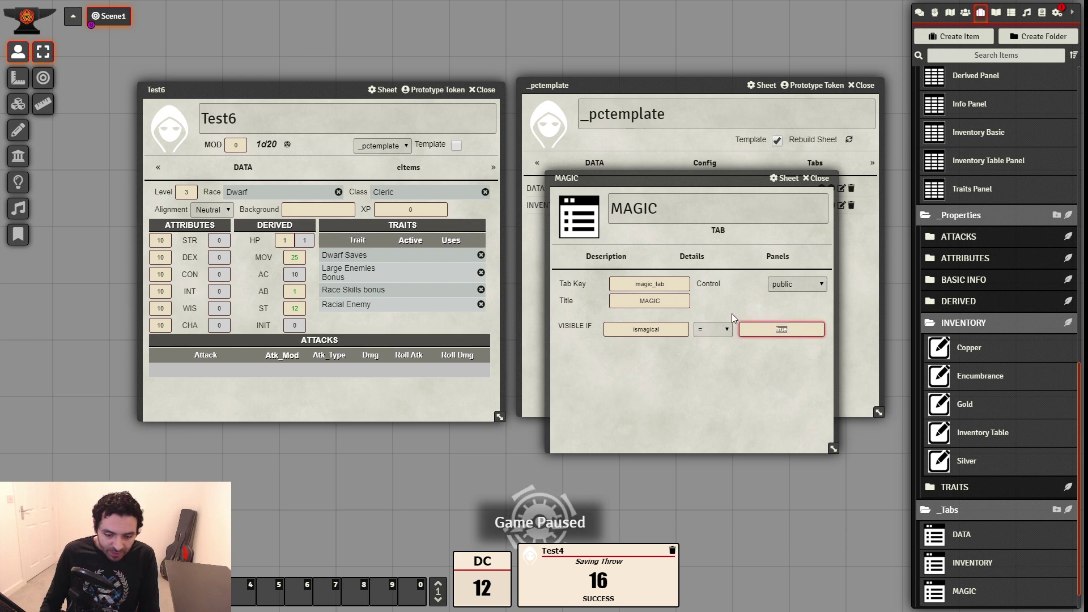
click(812, 395)
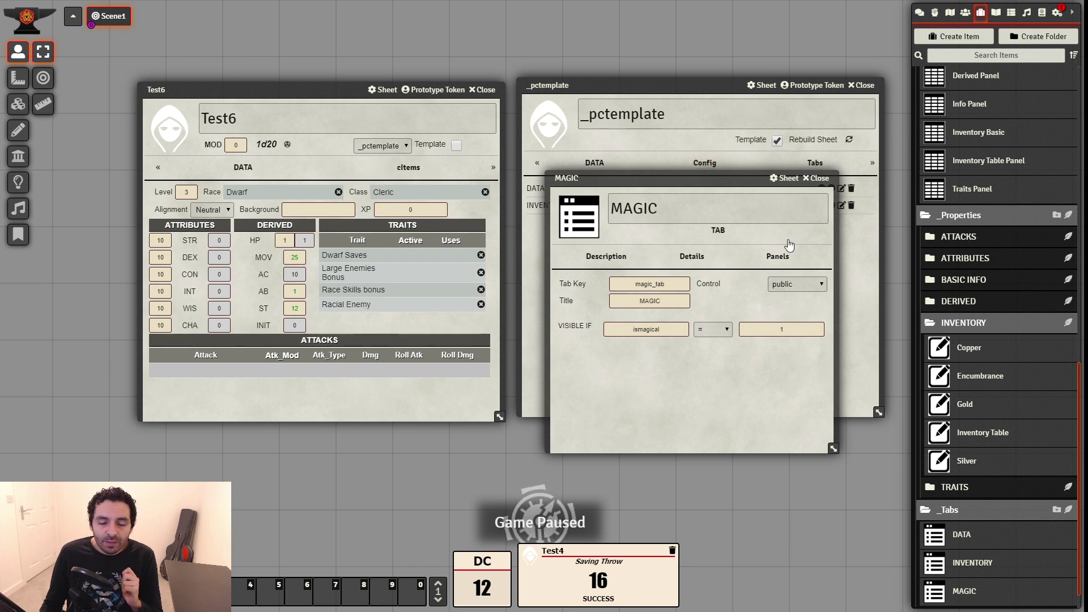
Check the MAGIC tab's panels and details, and close the tab's sheet
drag(722, 179, 764, 209)
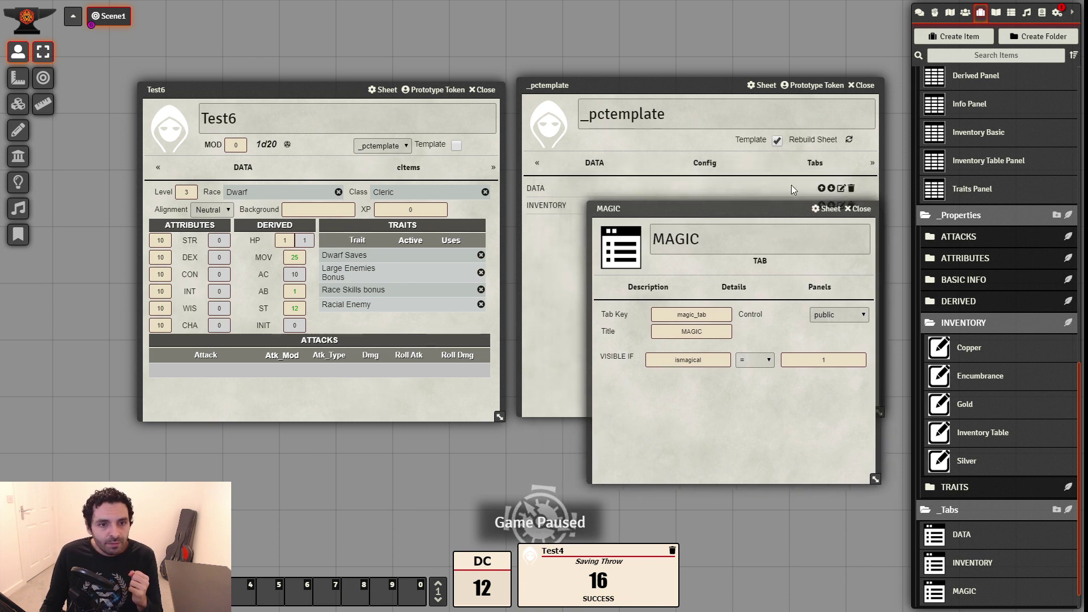
drag(779, 208, 726, 203)
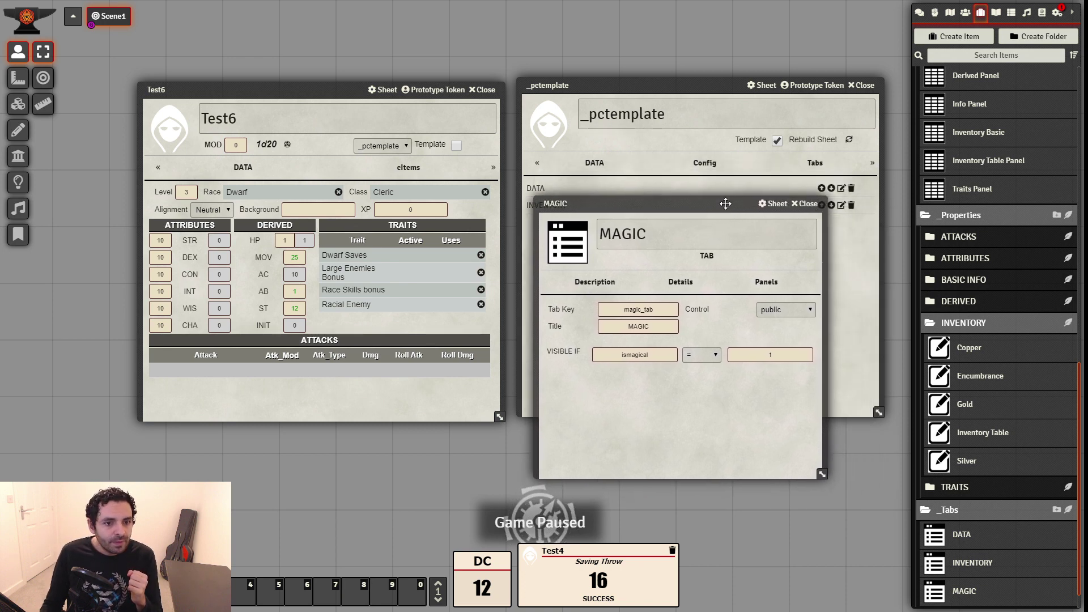
click(779, 286)
click(684, 281)
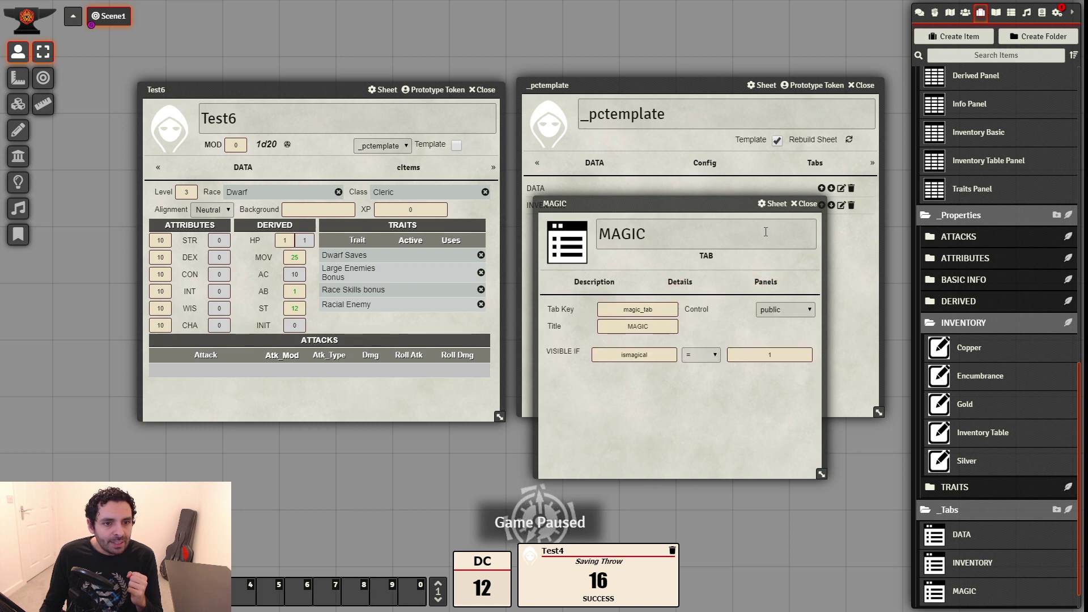
click(805, 204)
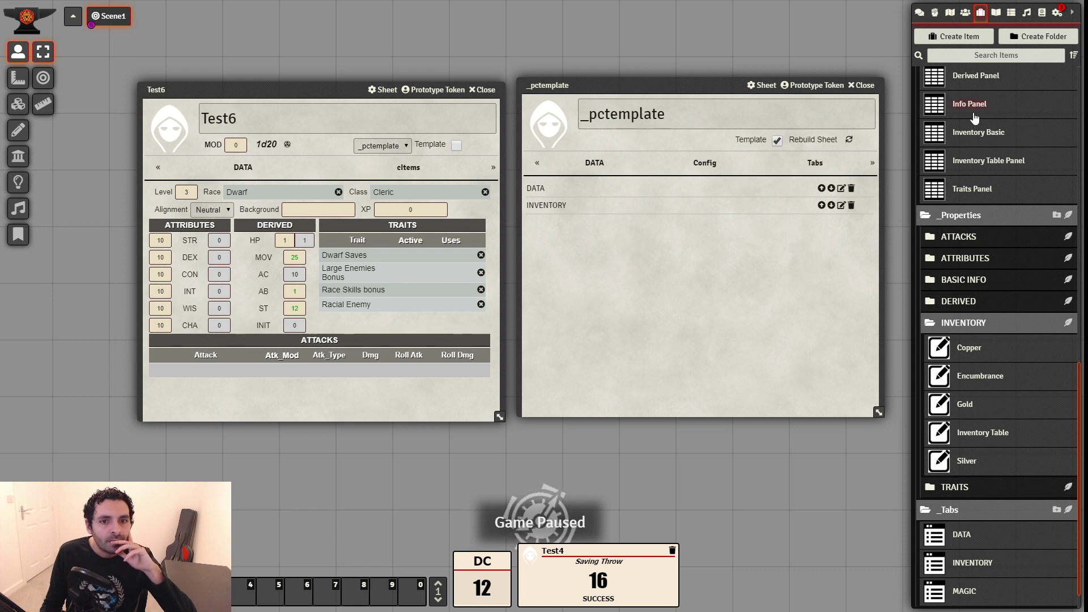
Create a property named Is Magical in the BASIC INFO folder of _Properties
click(995, 318)
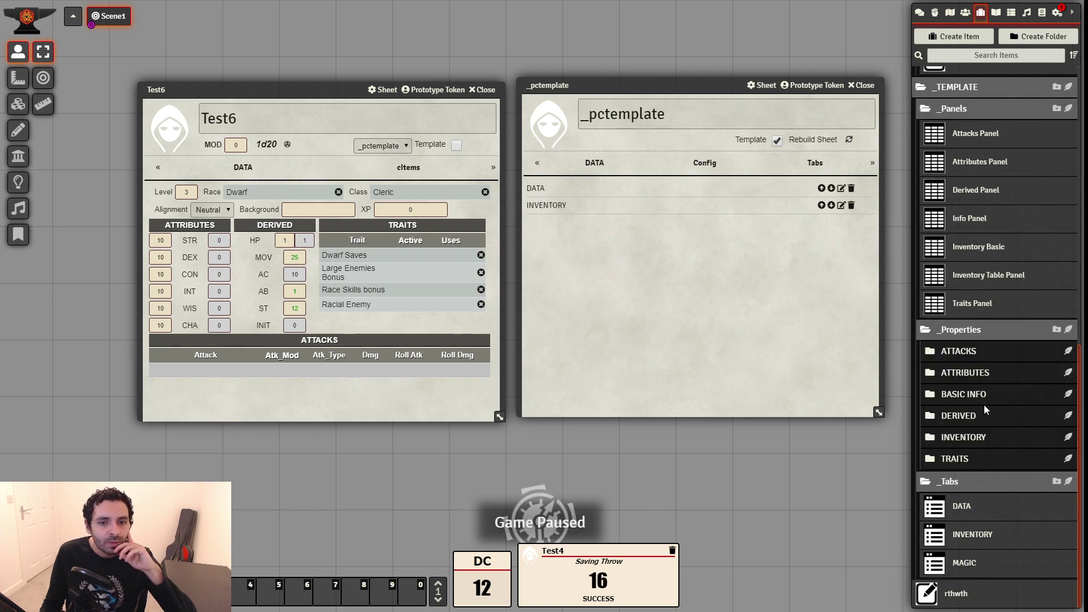
click(984, 400)
scroll(984, 409, down, 4)
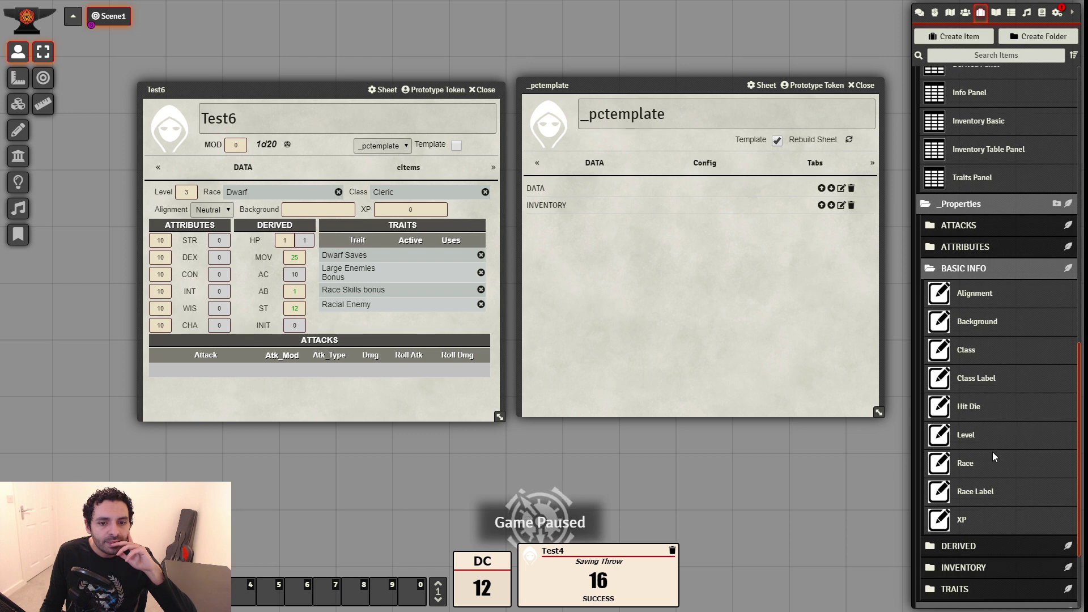
click(1069, 168)
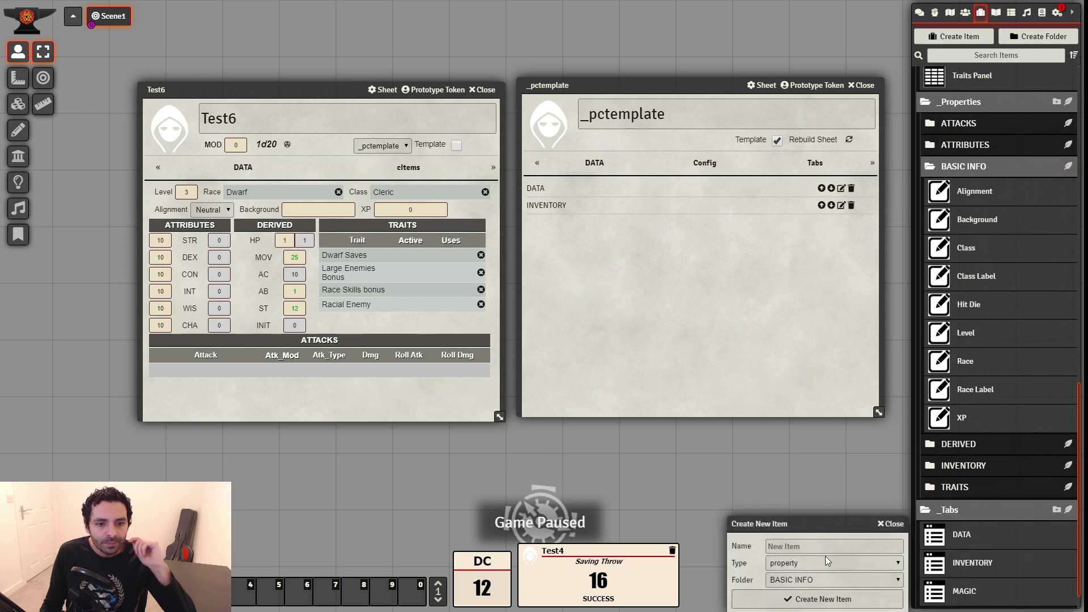
text(Is MA)
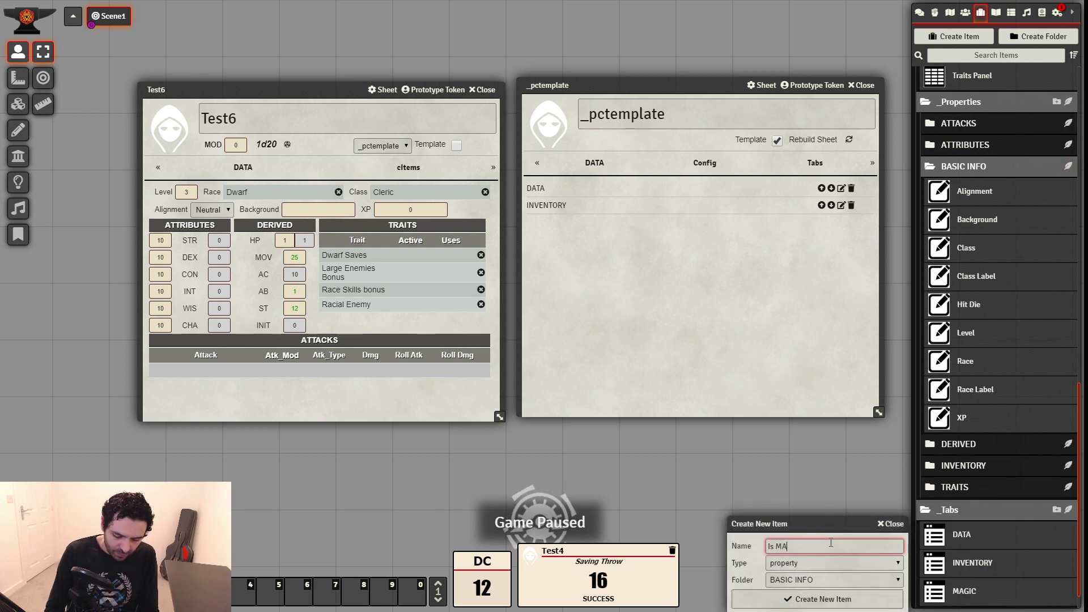
text(gical)
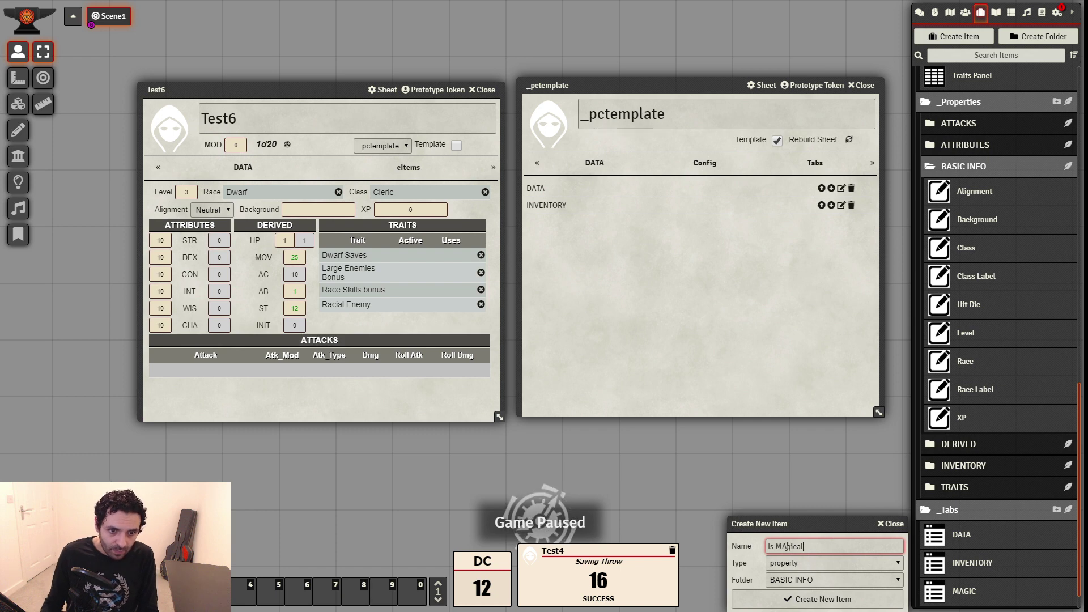
click(887, 599)
Give the Is Magical property the key ismagical, default value 0 and data type simplenumeric
click(599, 262)
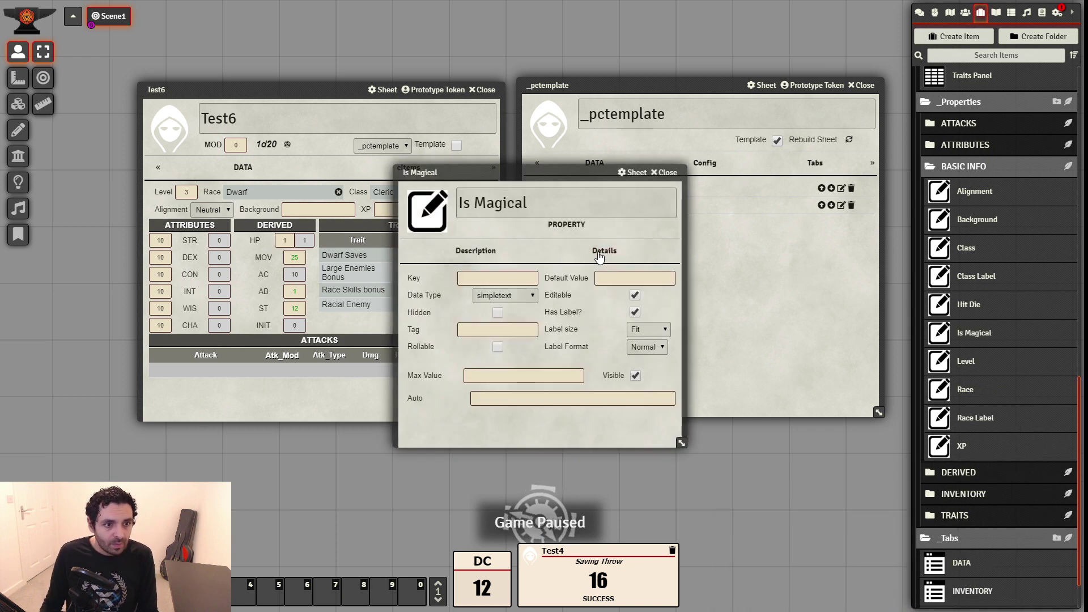
click(512, 278)
text(ismagical)
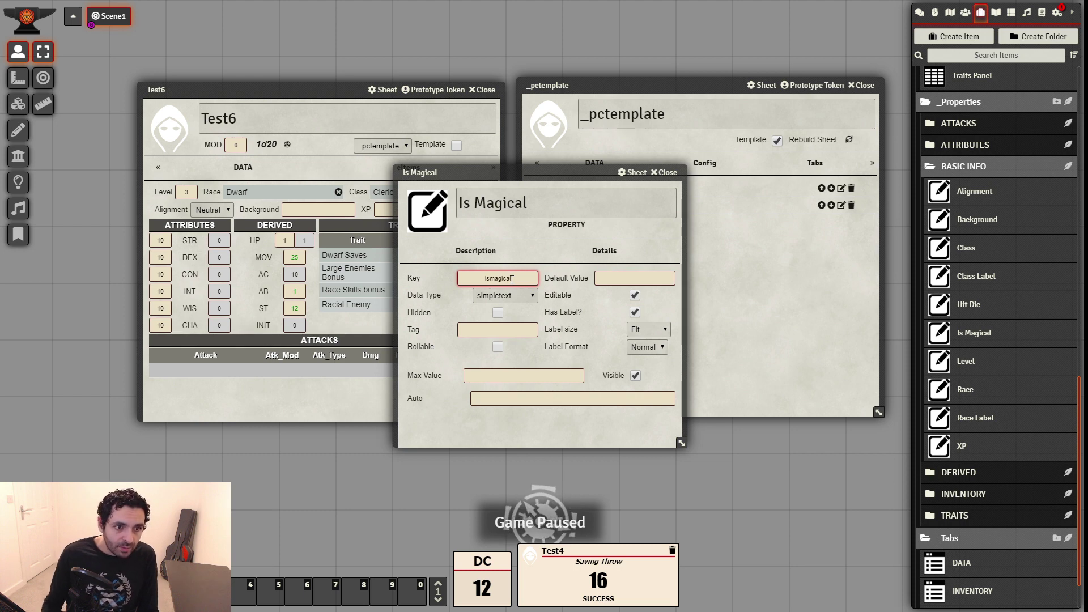
click(635, 277)
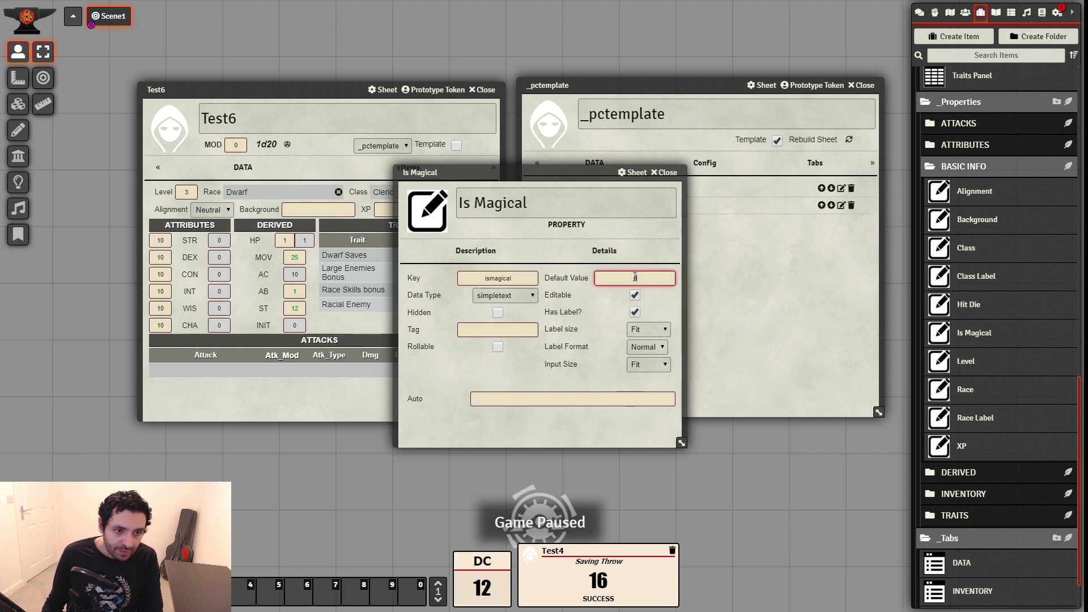
click(512, 298)
click(504, 318)
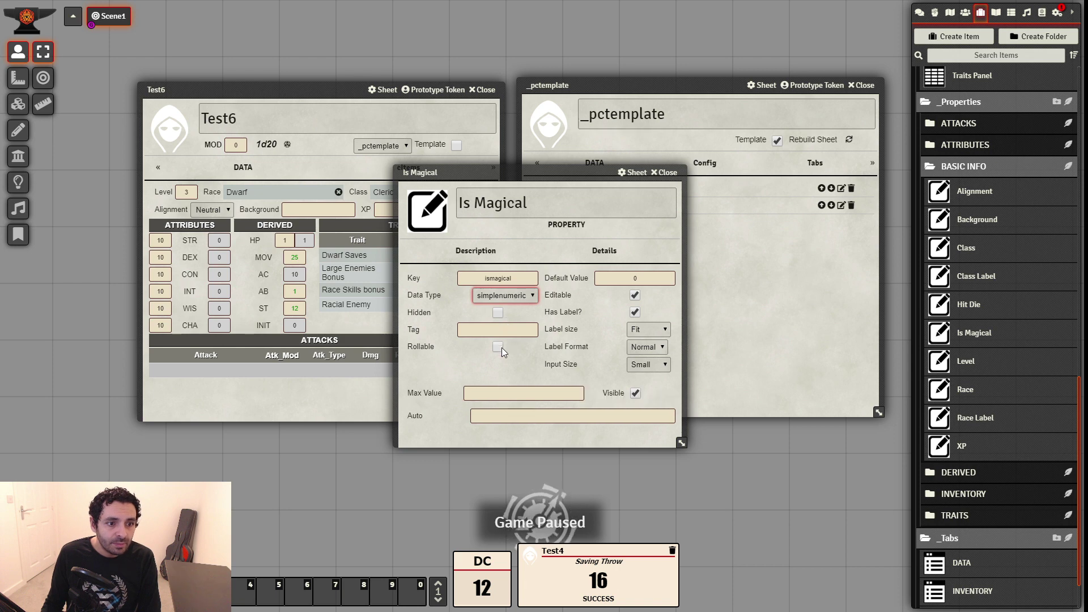
Turn off the Is Magical property's label, make the property hidden and close its sheet
click(510, 327)
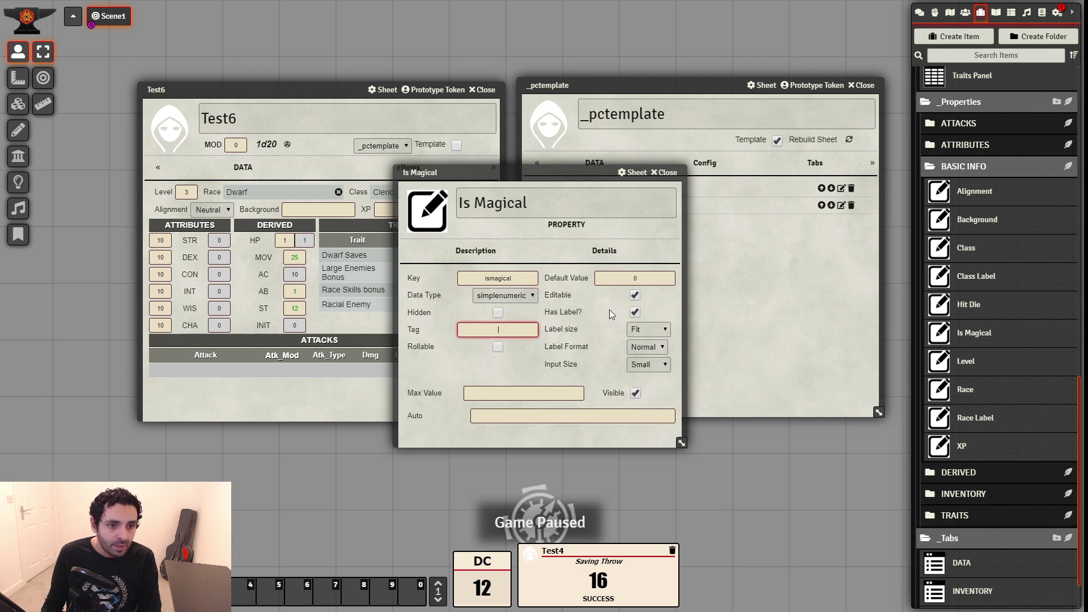
click(634, 312)
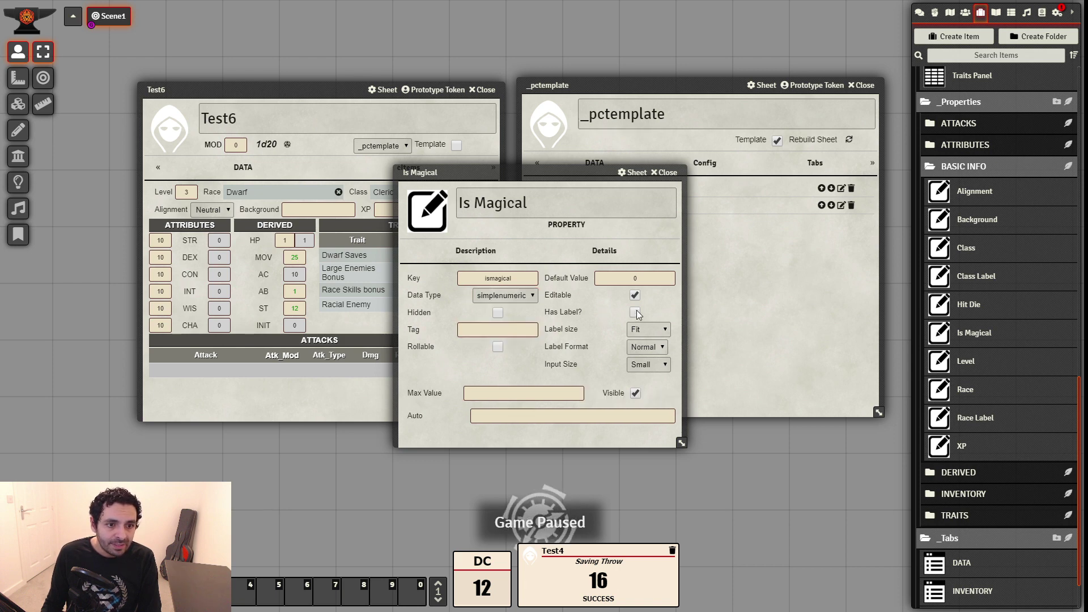
click(498, 313)
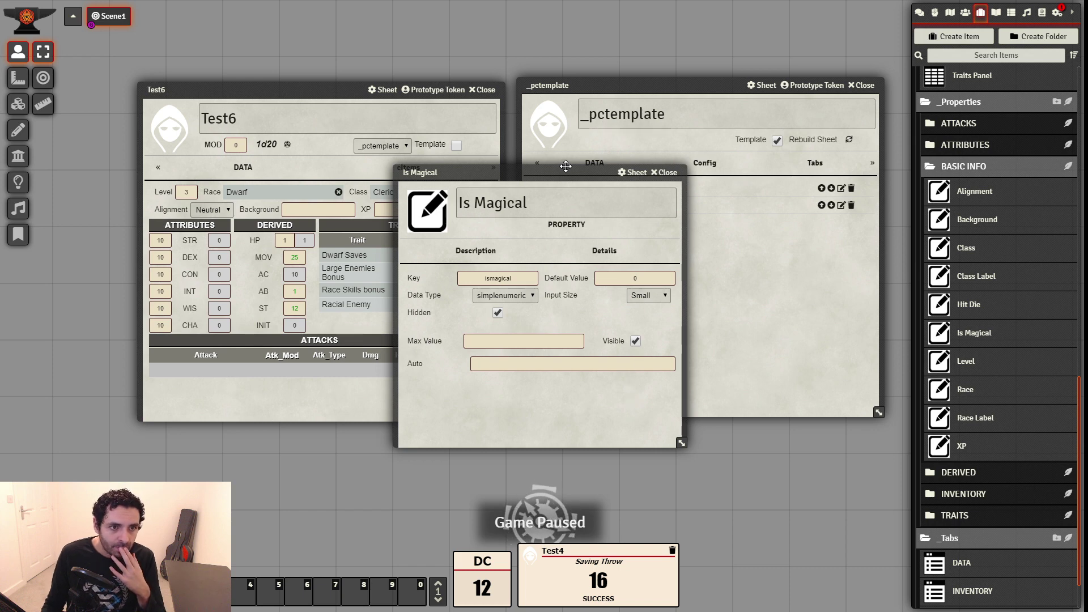
click(664, 172)
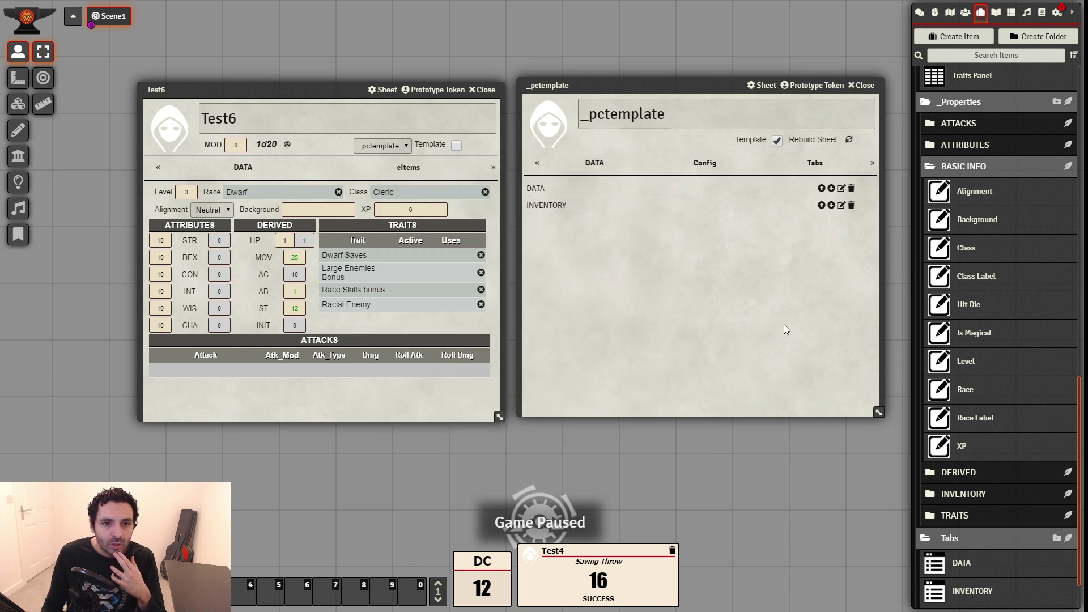
Add the MAGIC tab to the _pctemplate actor's list of tabs
scroll(1011, 534, down, 1)
drag(933, 564, 652, 303)
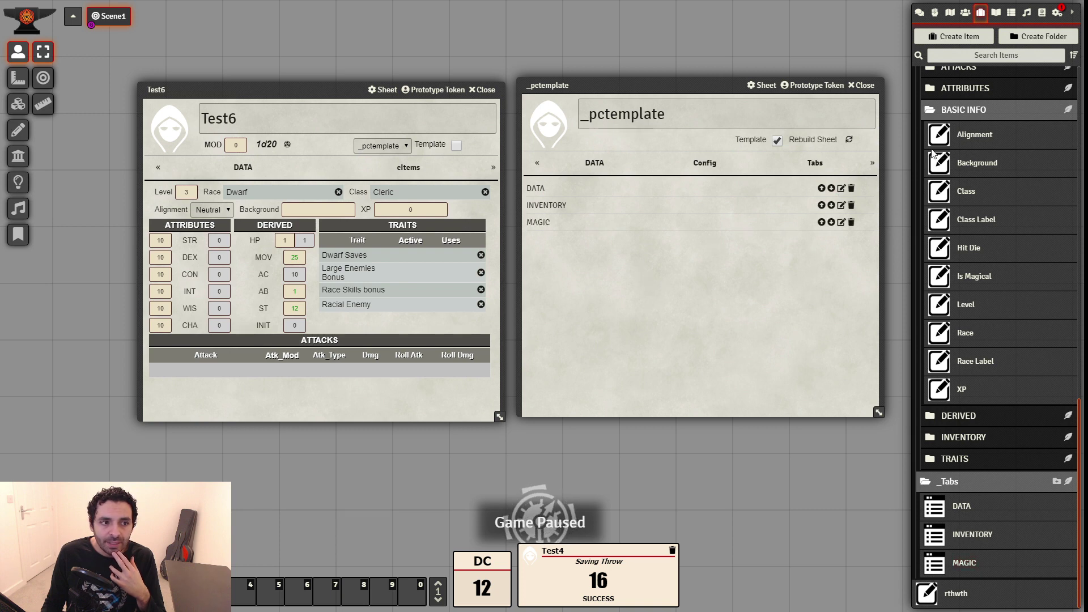
scroll(978, 315, up, 2)
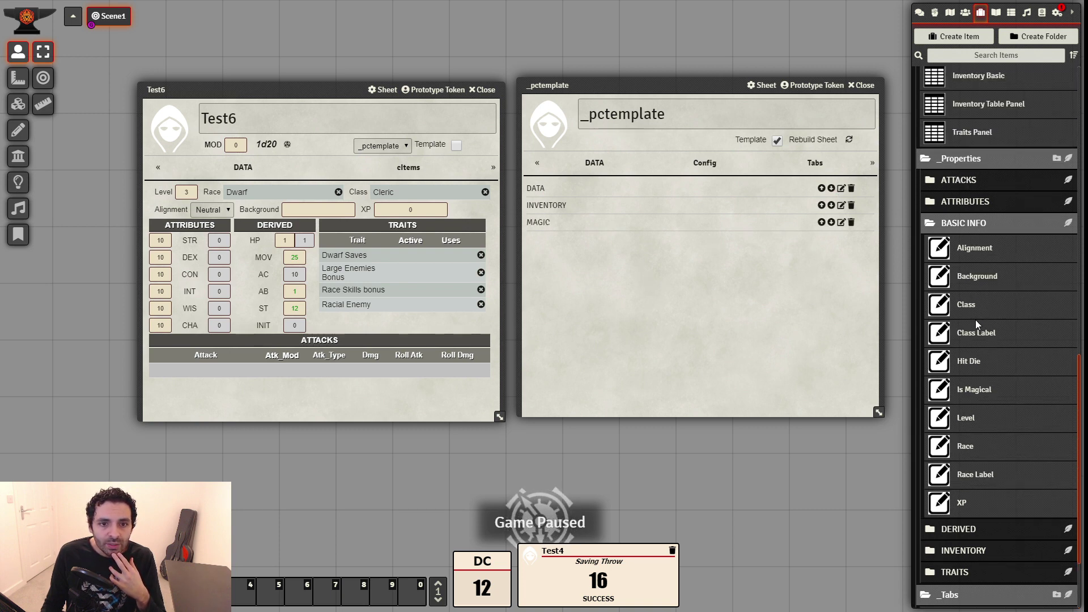
Add the Is Magical property to the Info Panel's properties and close the panel's sheet
scroll(966, 136, up, 2)
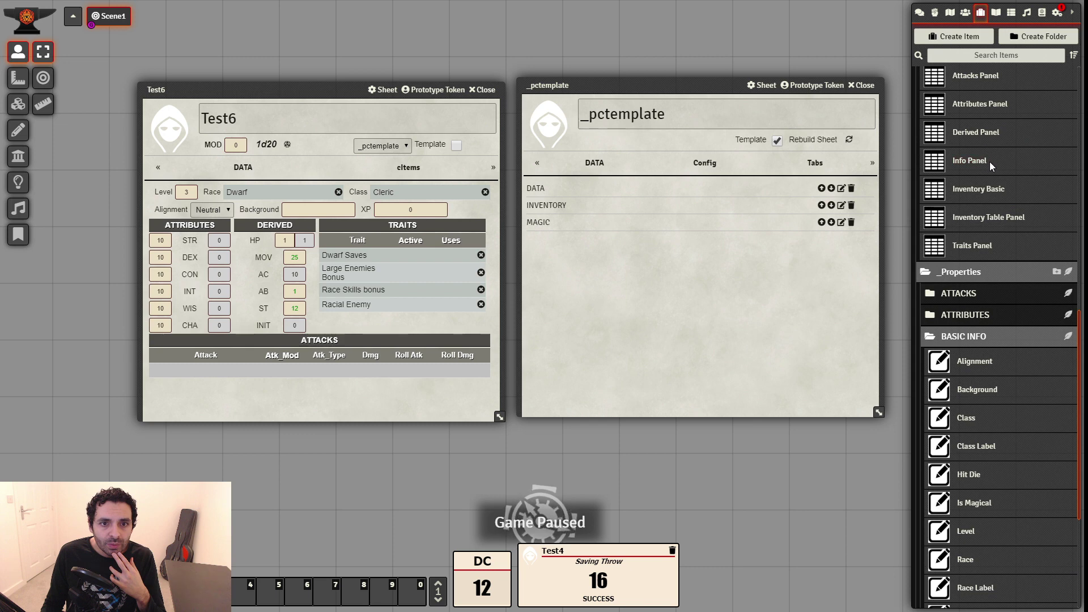
scroll(989, 164, up, 1)
click(969, 218)
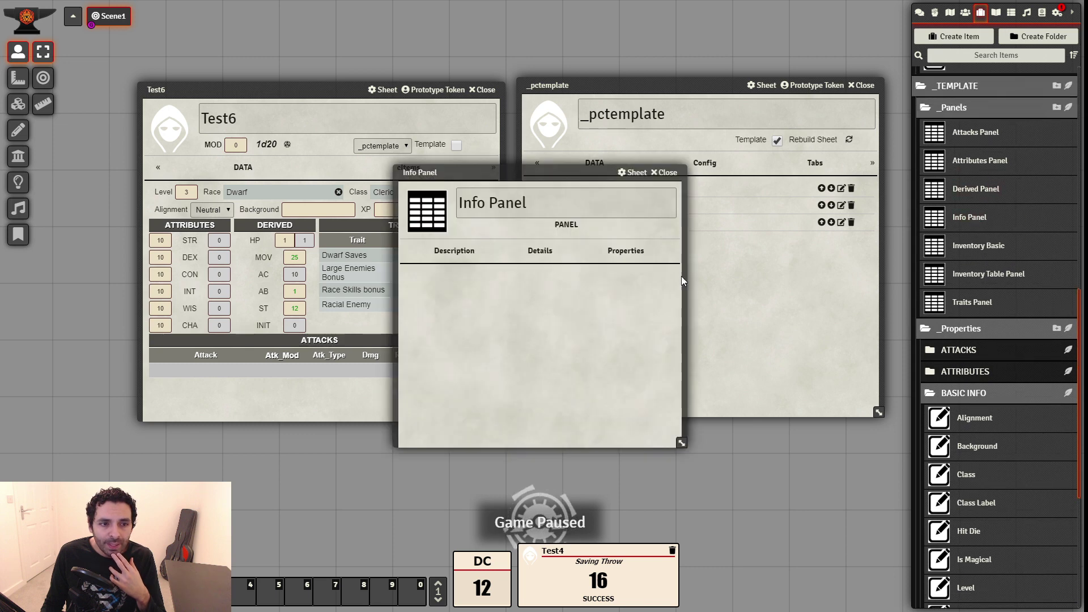
scroll(1019, 466, down, 5)
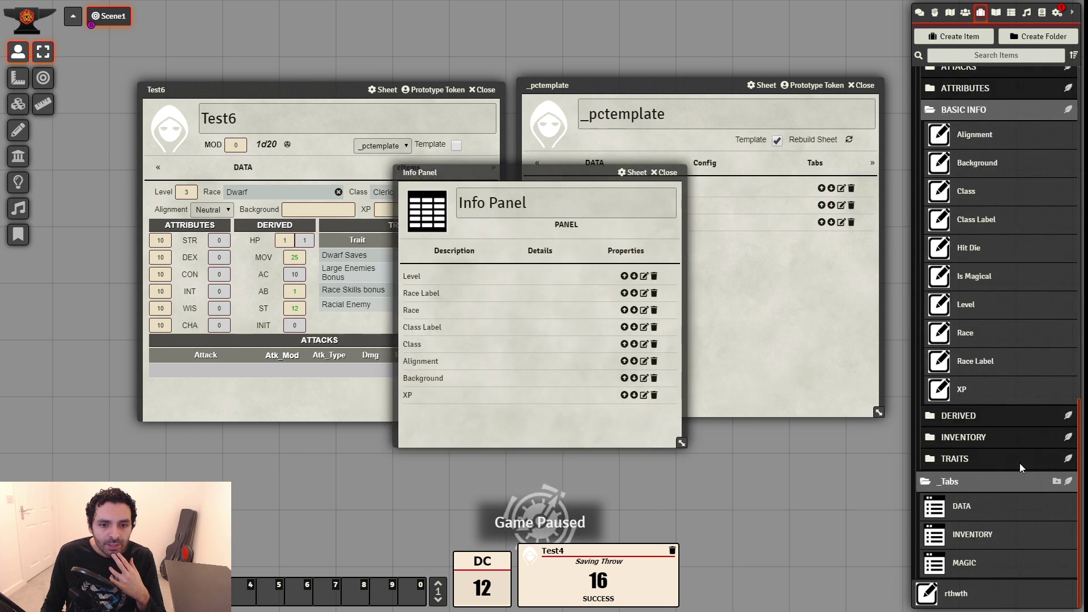
scroll(987, 346, up, 3)
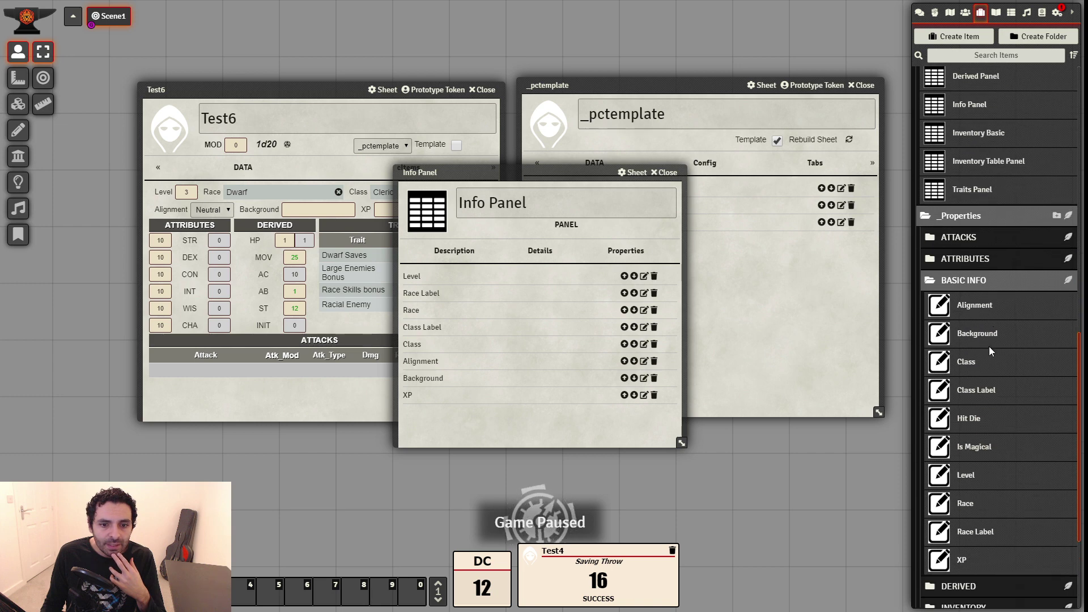
drag(973, 447, 545, 426)
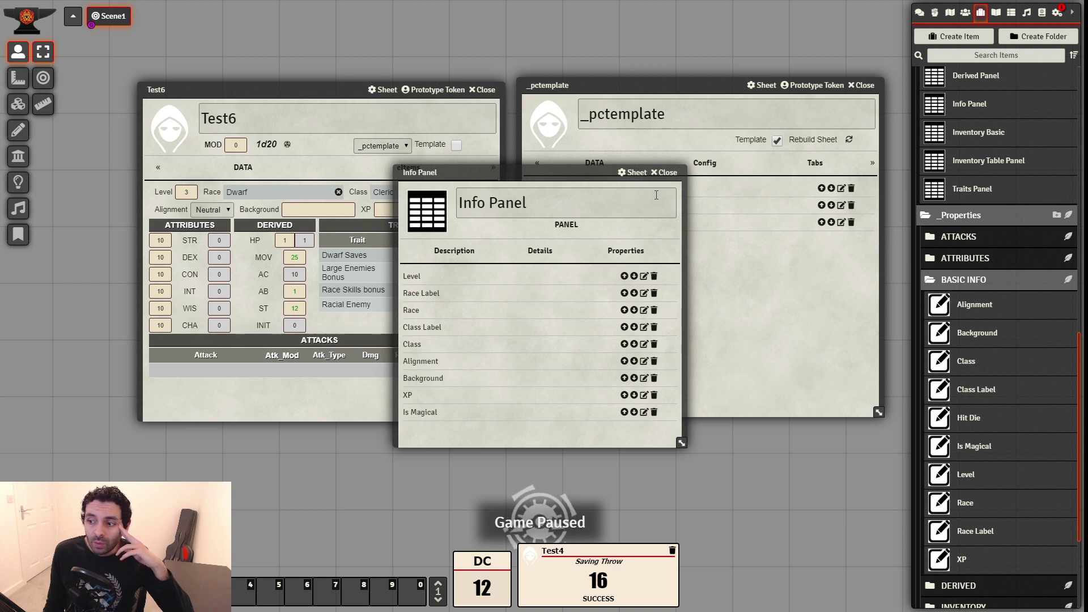
drag(562, 168, 701, 227)
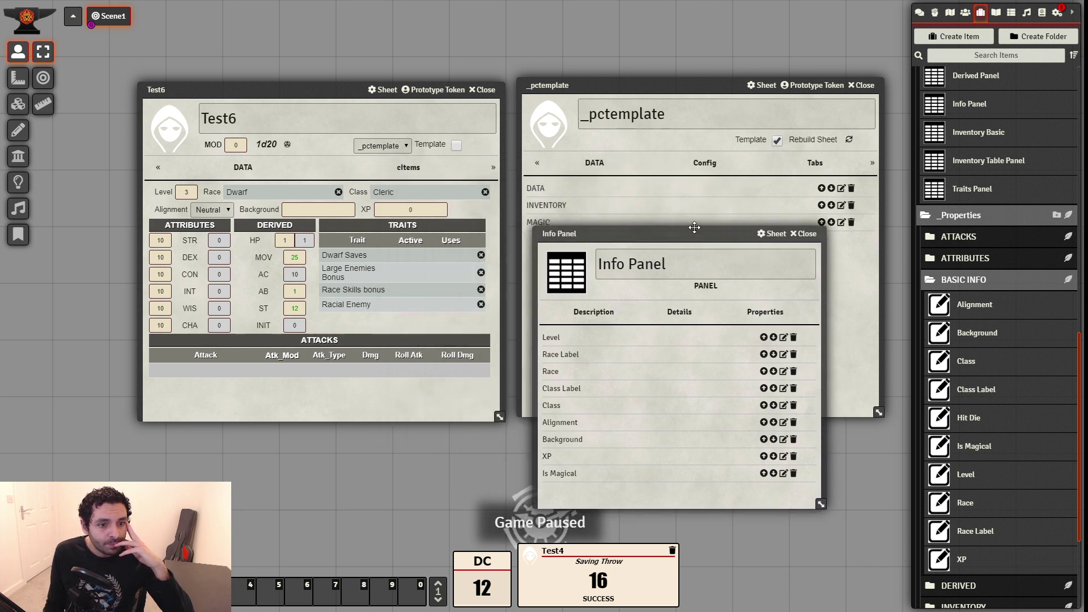
click(806, 234)
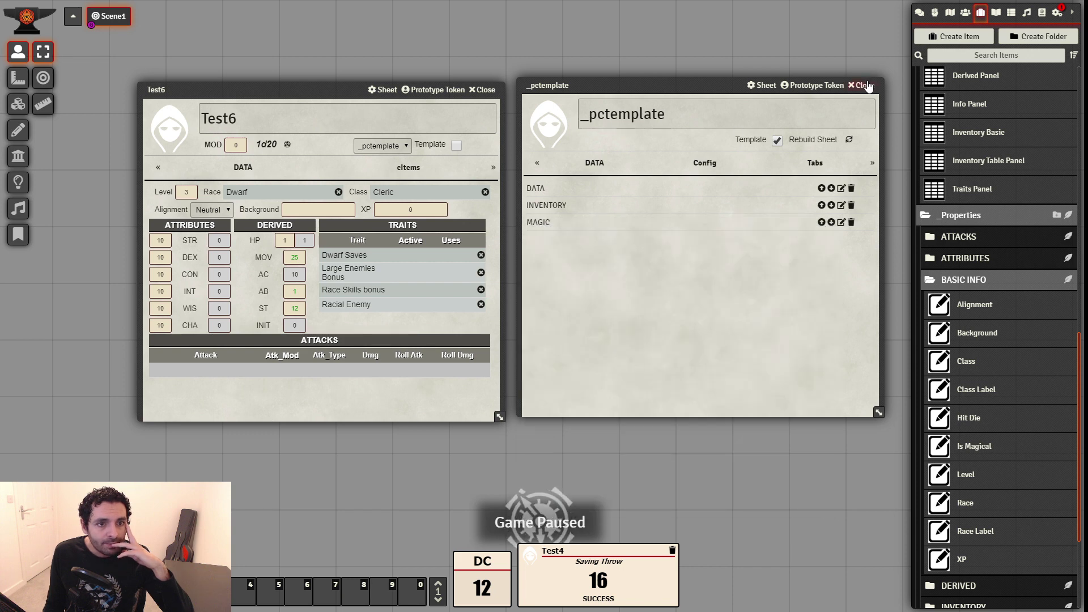
Rebuild the _pctemplate sheet and delete the Test6 actor
click(849, 140)
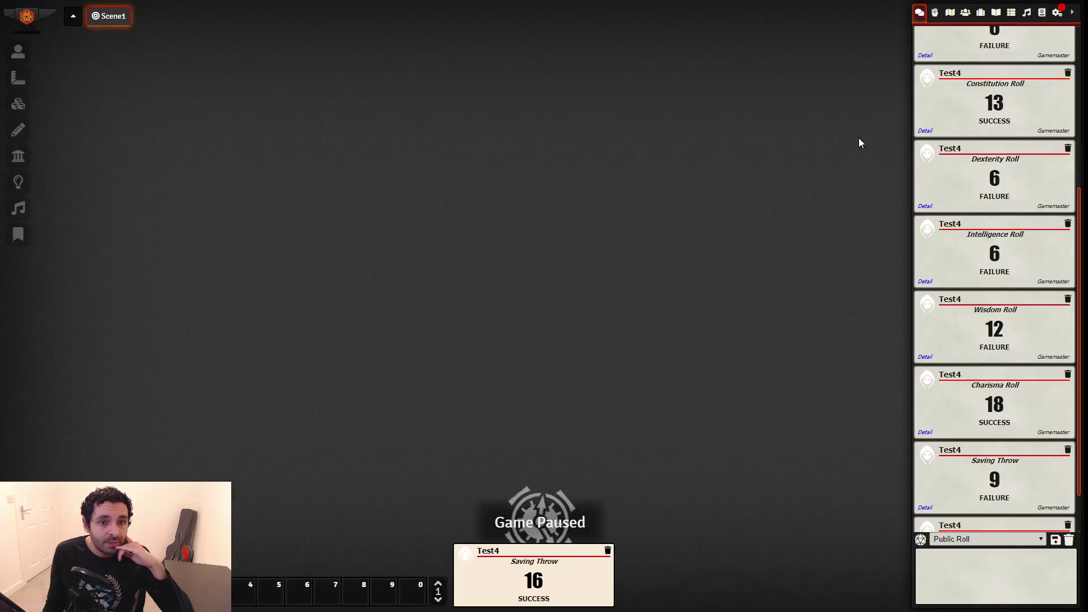
click(965, 12)
right_click(956, 117)
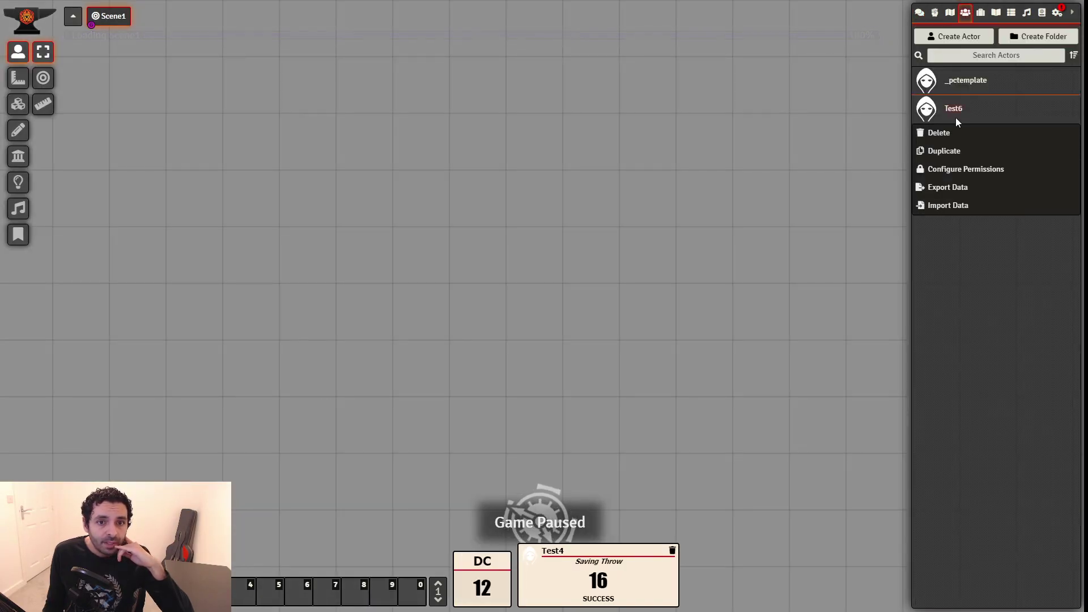
click(929, 134)
click(750, 159)
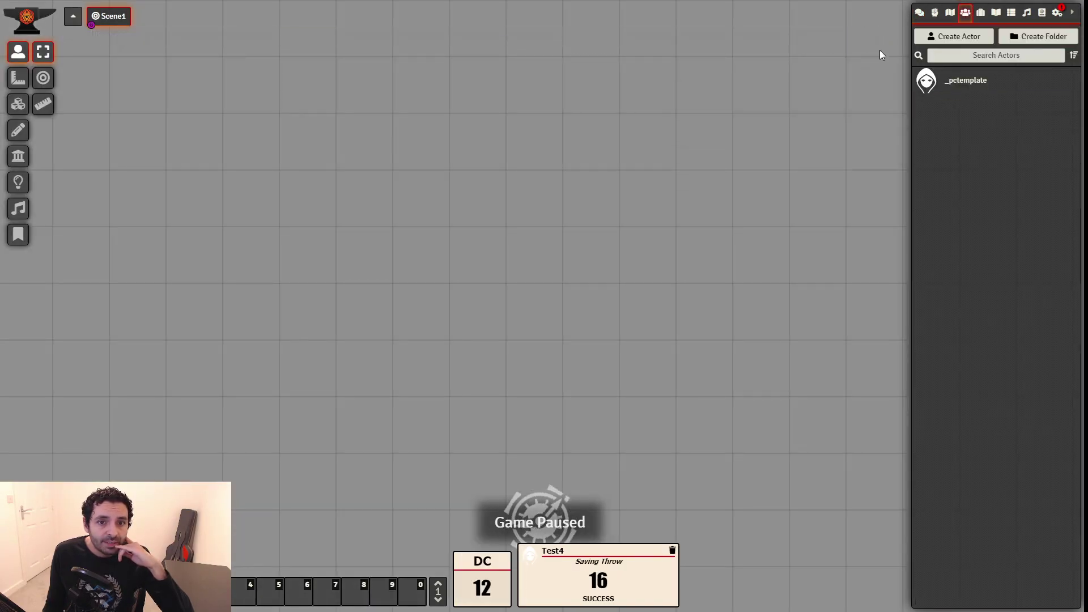
Create an actor named Test7 and assign it the _pctemplate template
click(951, 38)
text(Test7)
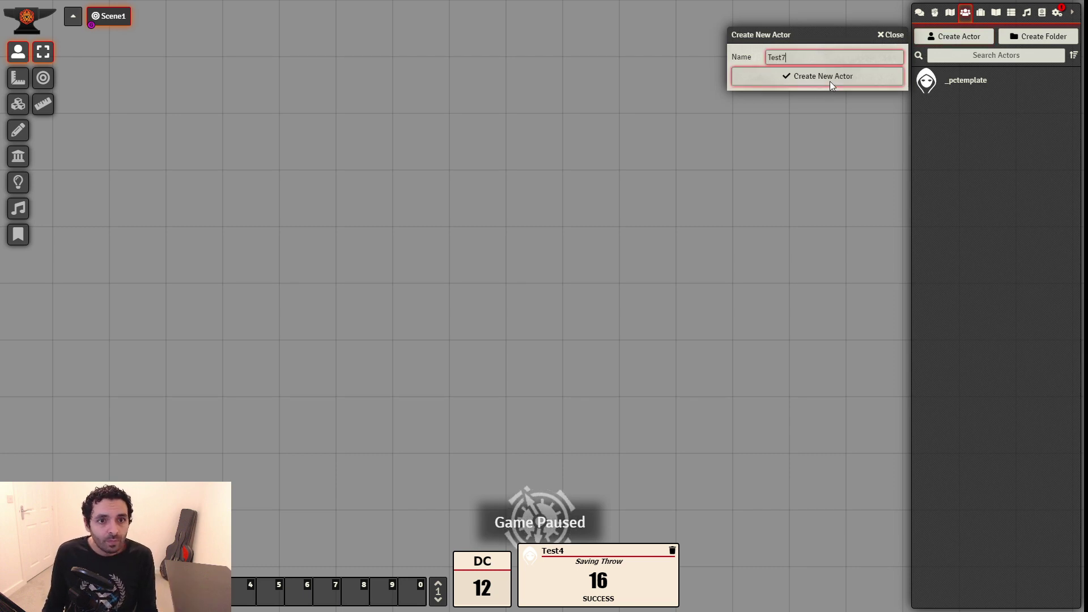
click(829, 79)
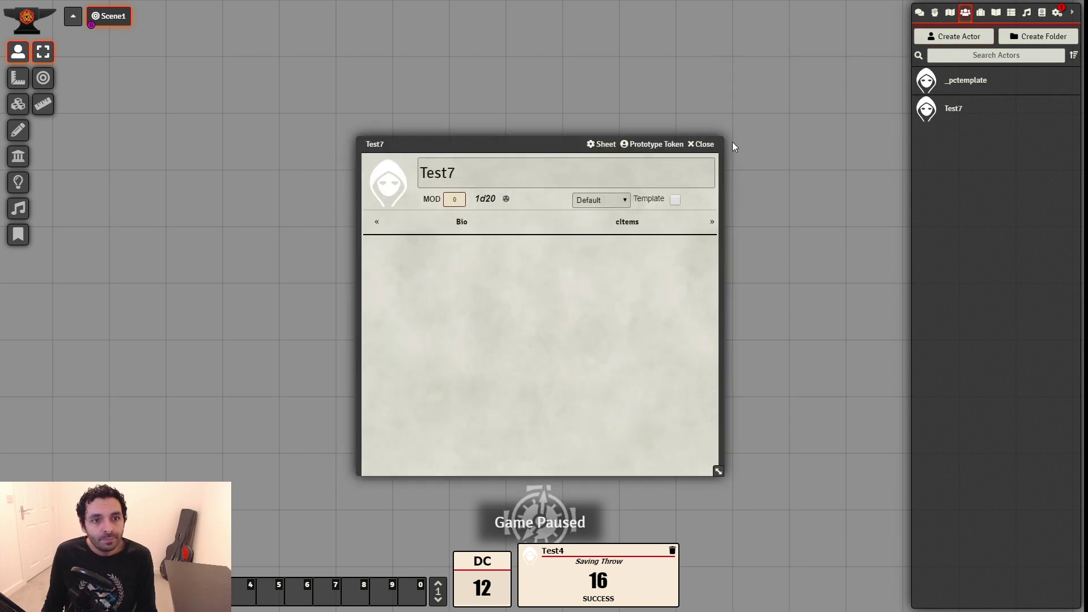
click(597, 220)
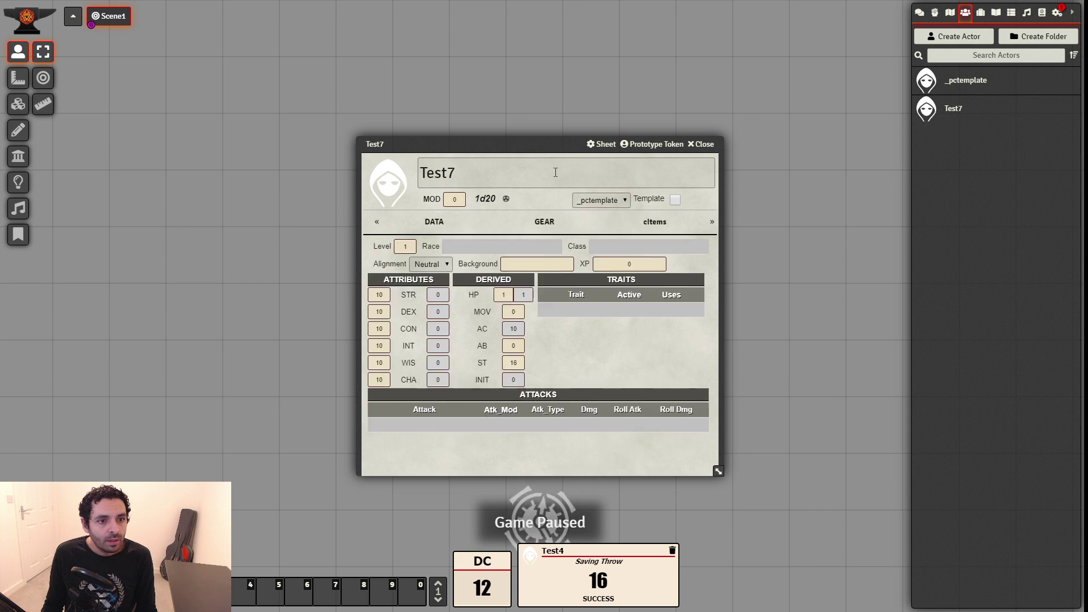
drag(540, 142, 518, 71)
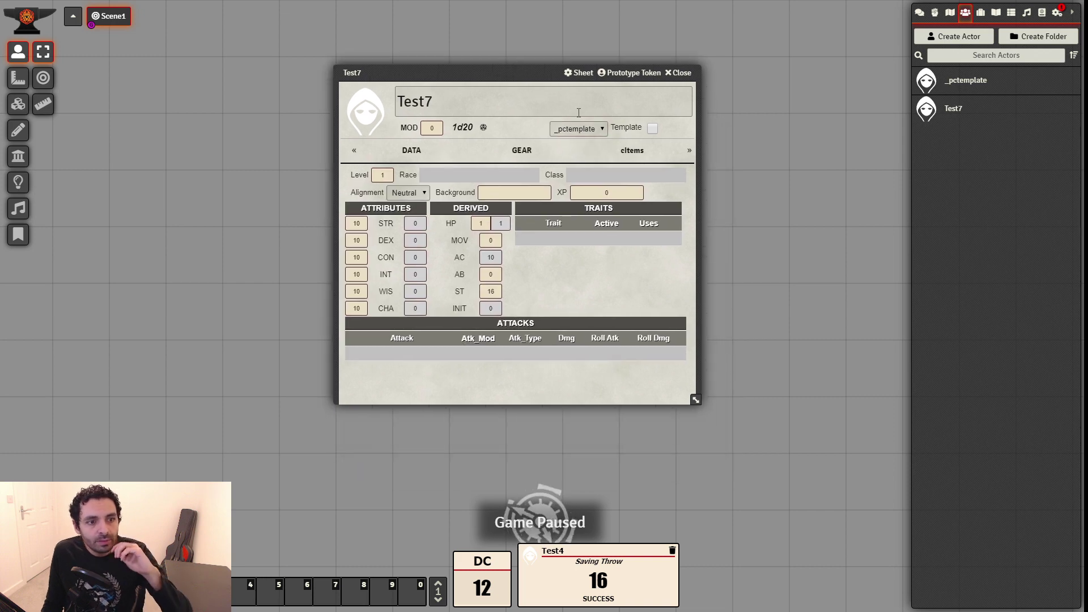
Check the contents of Test7's GEAR tab and return to the DATA tab
click(524, 151)
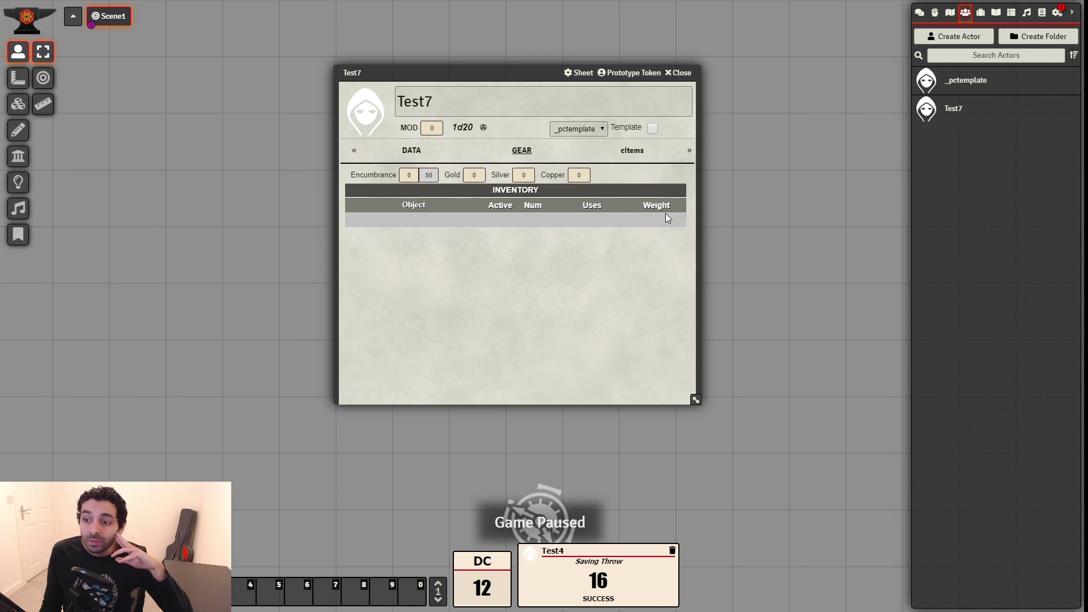
click(416, 156)
drag(502, 75, 371, 51)
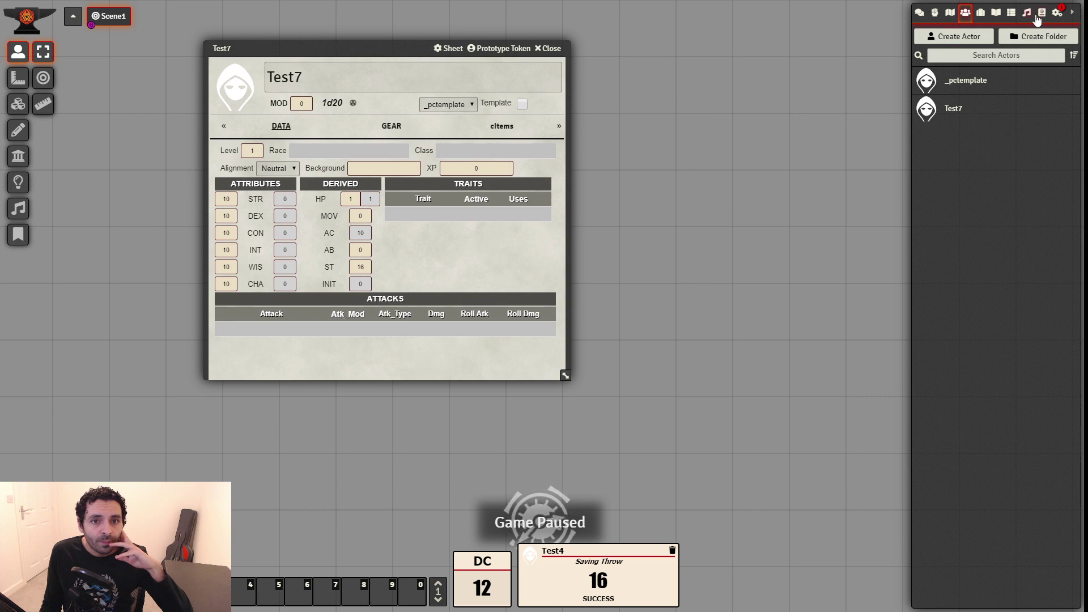
Open the mods of the Cleric cItem from the CLASSES folder in _COMPENDIUM and enlarge its sheet
click(980, 12)
click(971, 76)
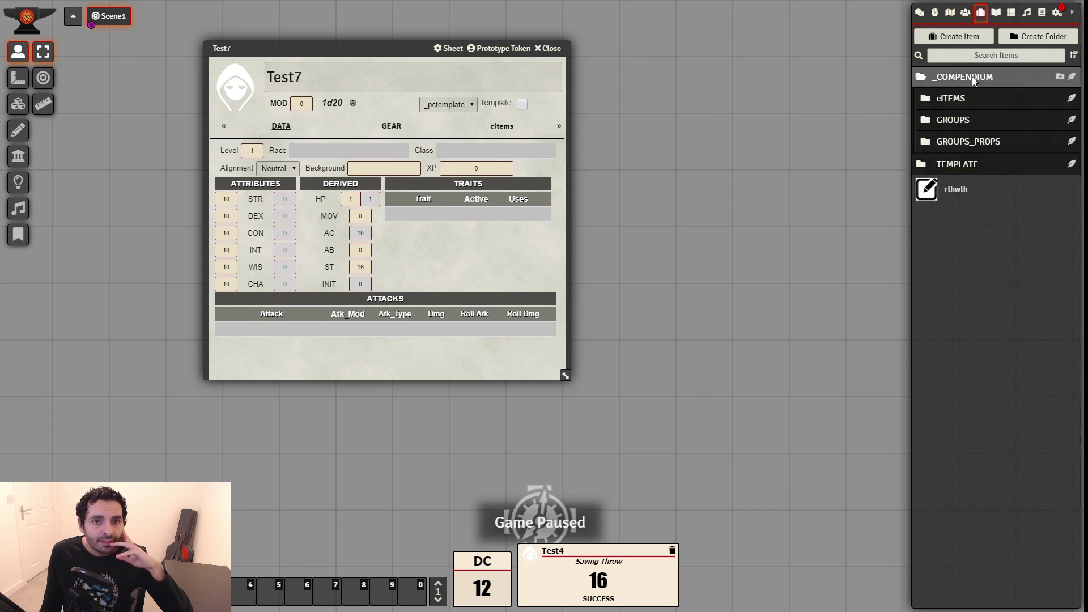
click(953, 98)
click(962, 122)
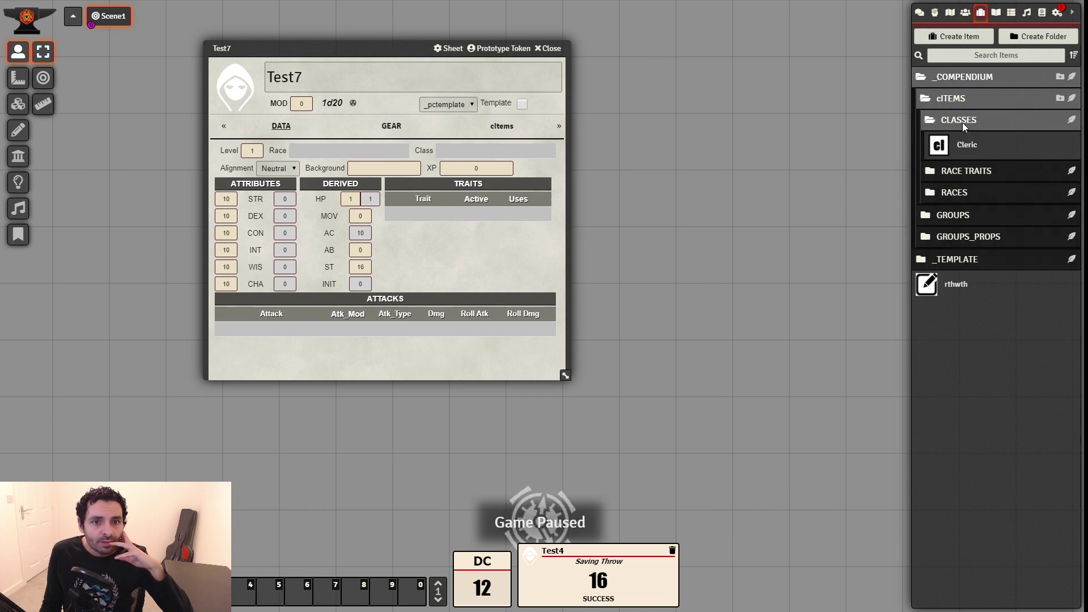
click(964, 147)
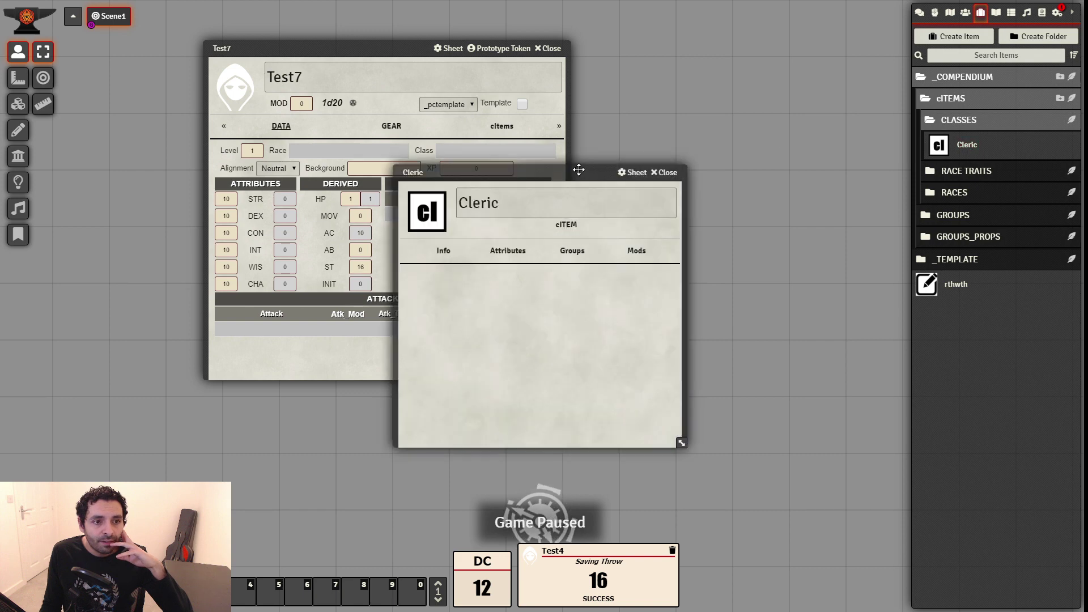
drag(575, 169, 756, 92)
click(817, 184)
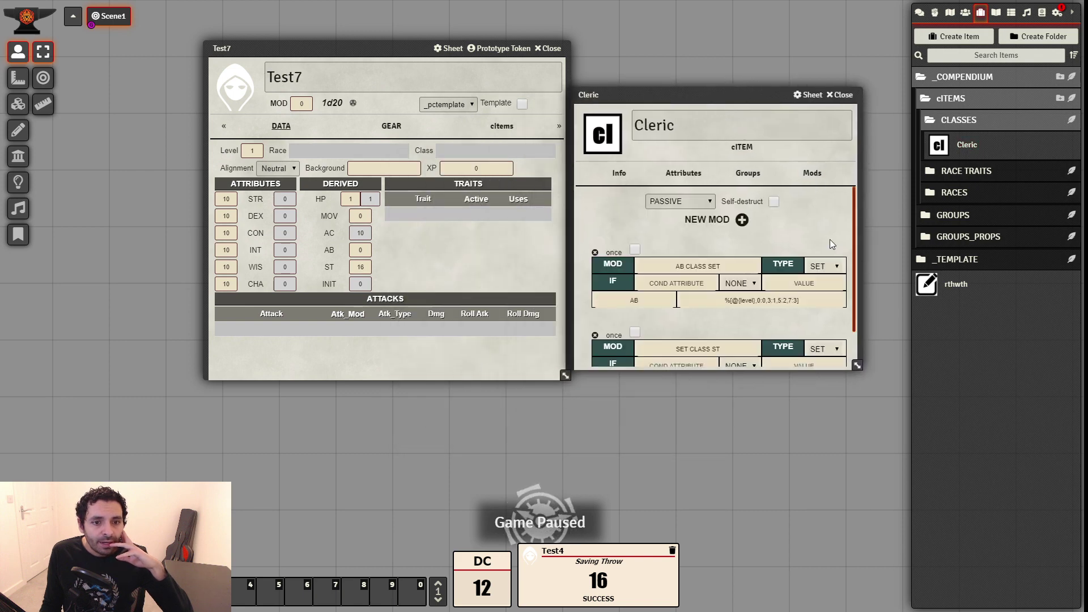
scroll(830, 239, down, 2)
drag(858, 365, 866, 501)
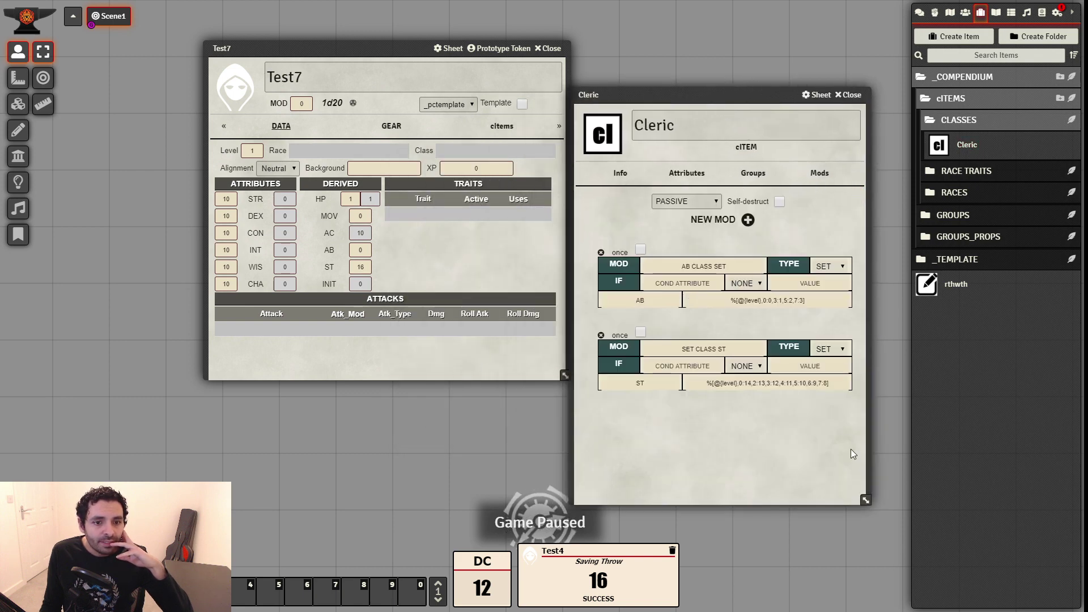
Add a mod named IS A MAGIC CLASS to the Cleric cItem with type SET
click(747, 222)
drag(724, 432, 566, 402)
text(IS A M)
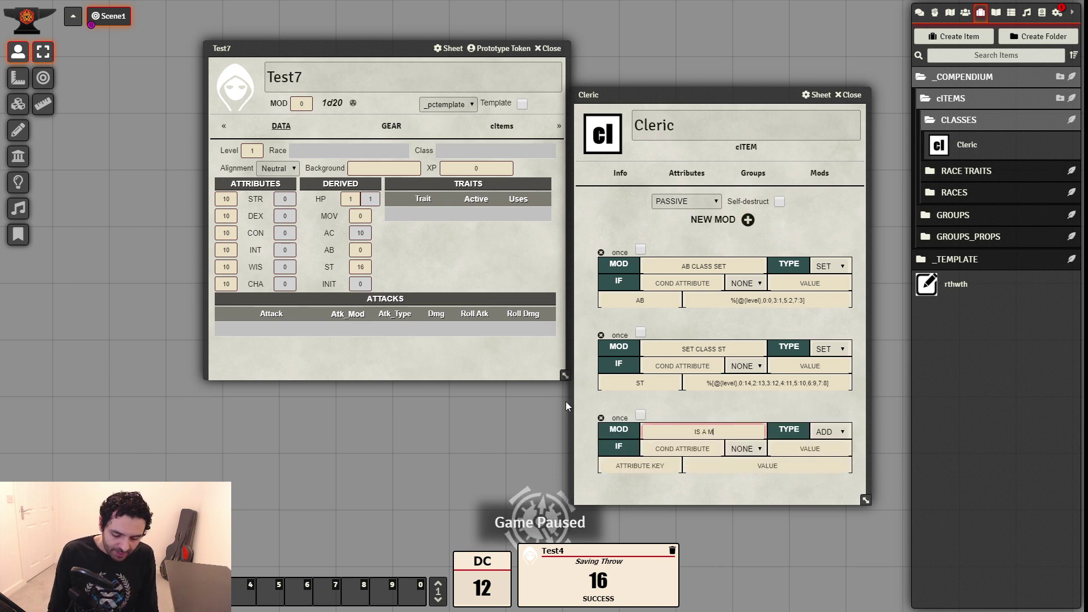
text(AGIC CLASS)
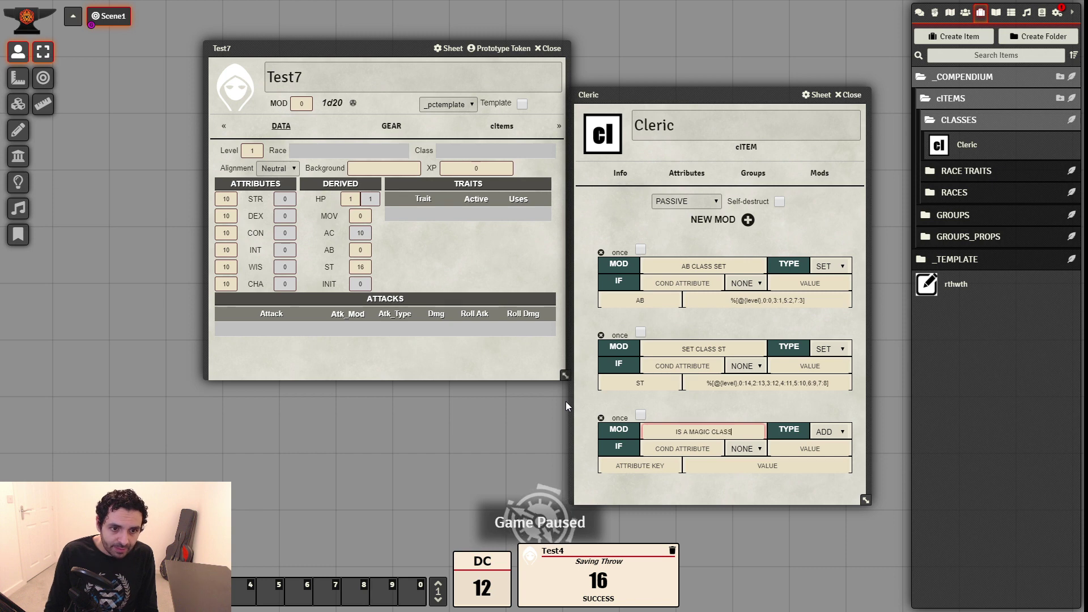
click(840, 430)
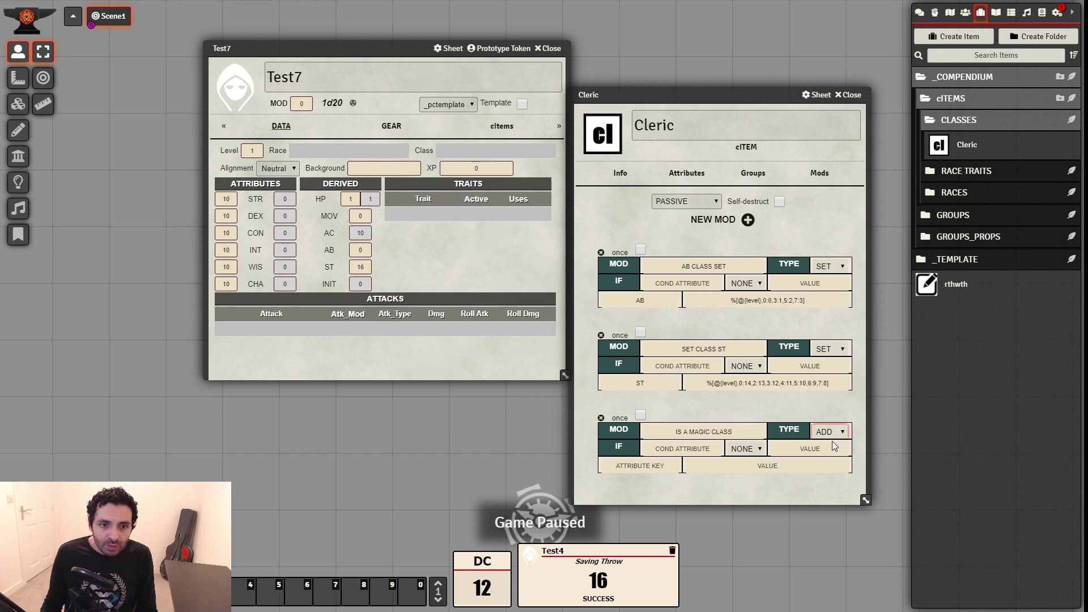
click(829, 455)
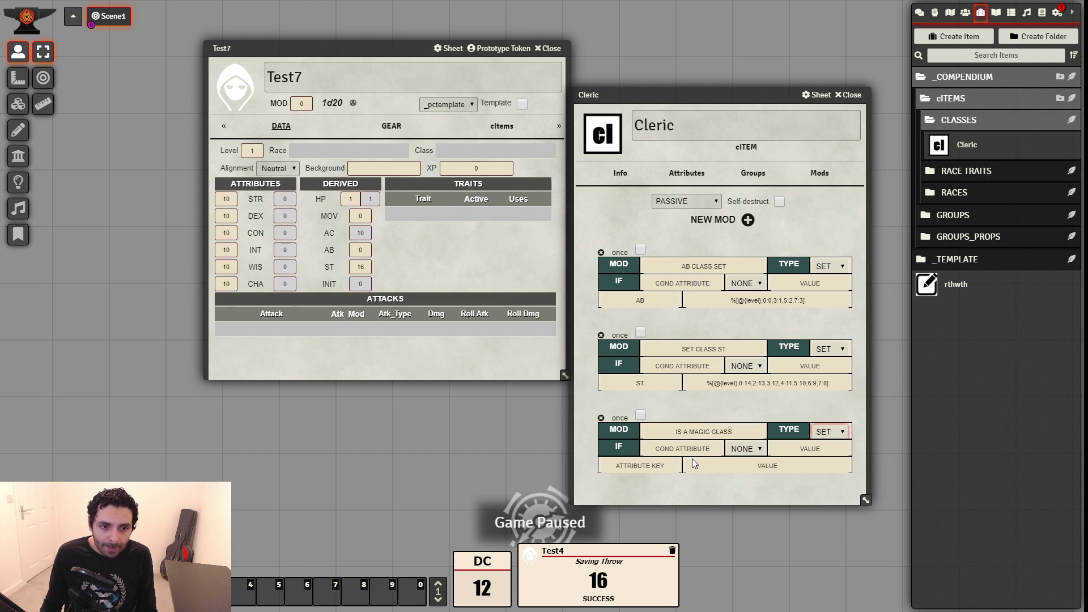
Give the IS A MAGIC CLASS mod the attribute key ismagical and value 1, and close the Cleric sheet
click(658, 466)
text(ismag)
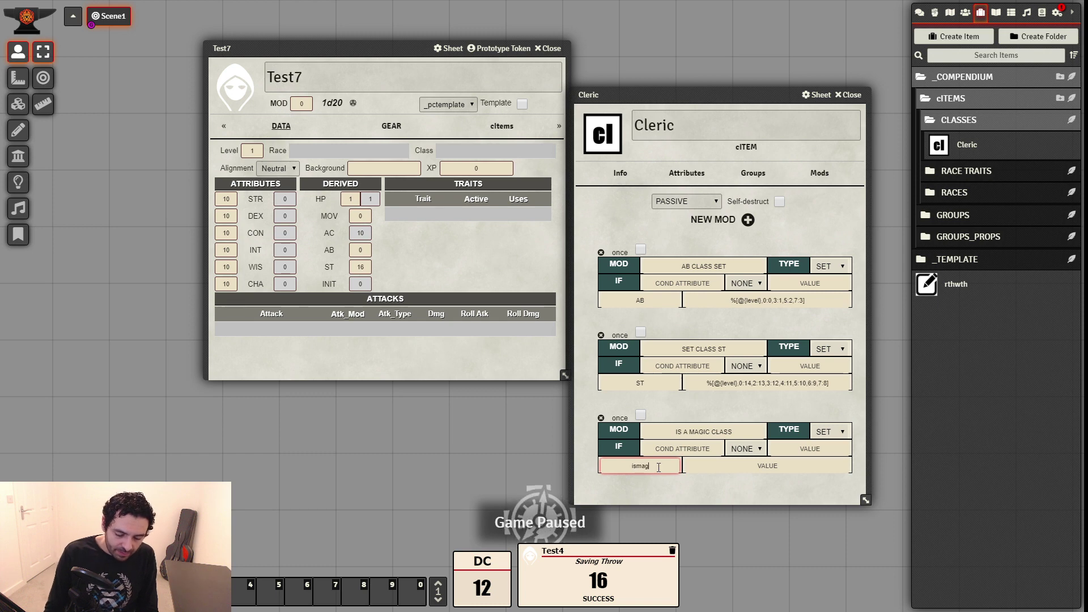
text(ical)
key(Tab)
text(1)
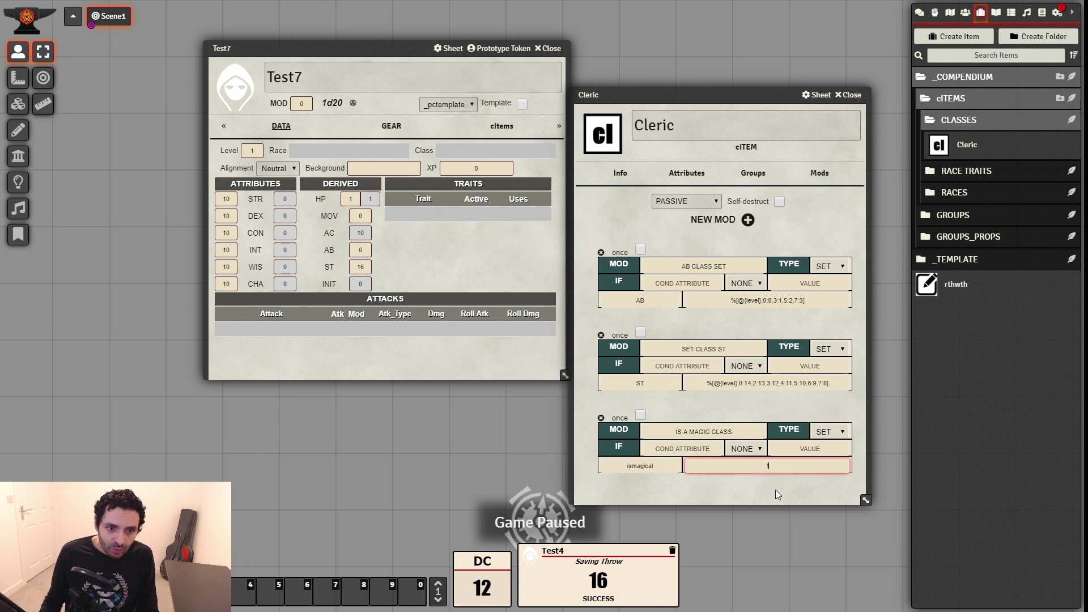
click(776, 495)
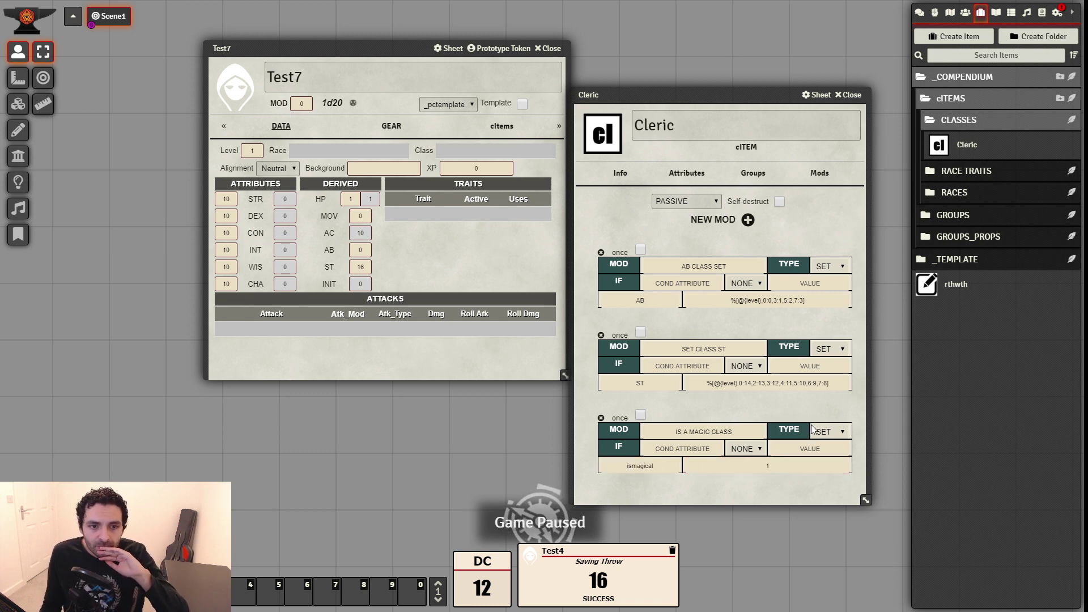
click(850, 95)
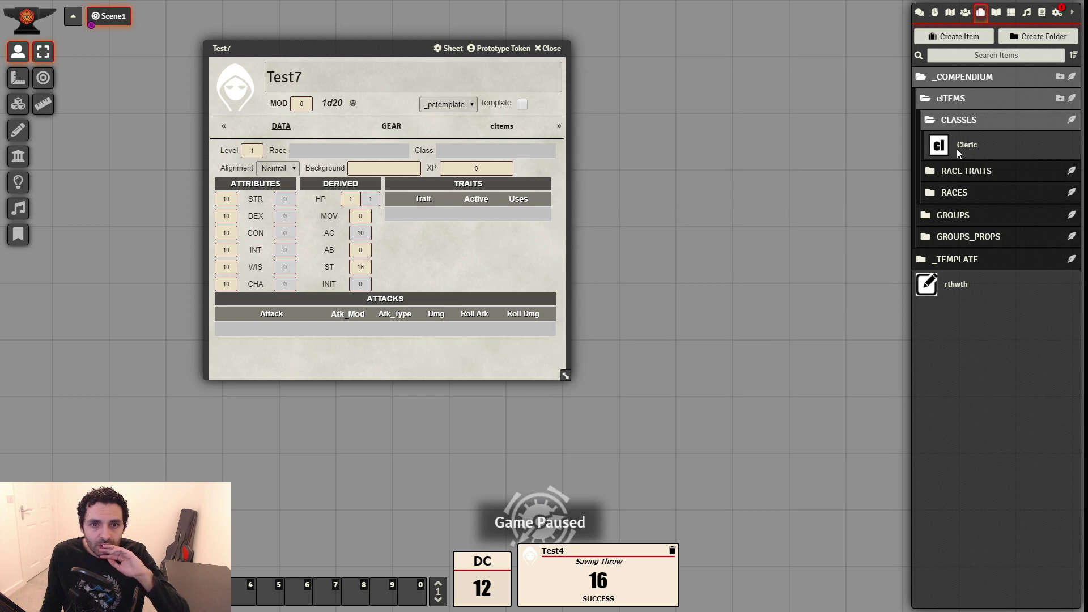
Assign the Cleric class to Test7, then close and reopen the actor's sheet
drag(957, 148, 442, 256)
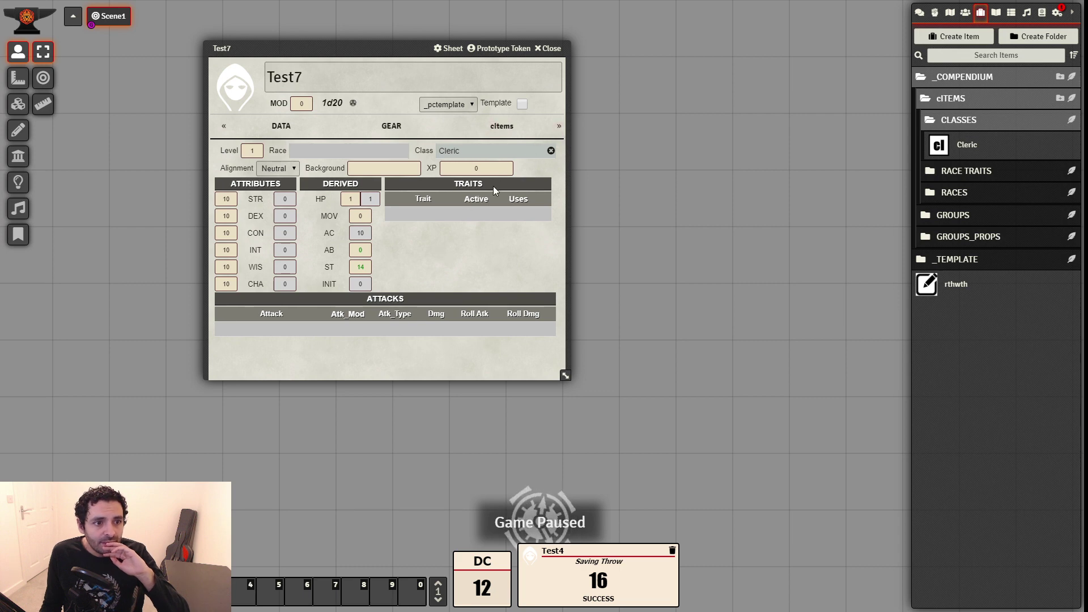
click(548, 48)
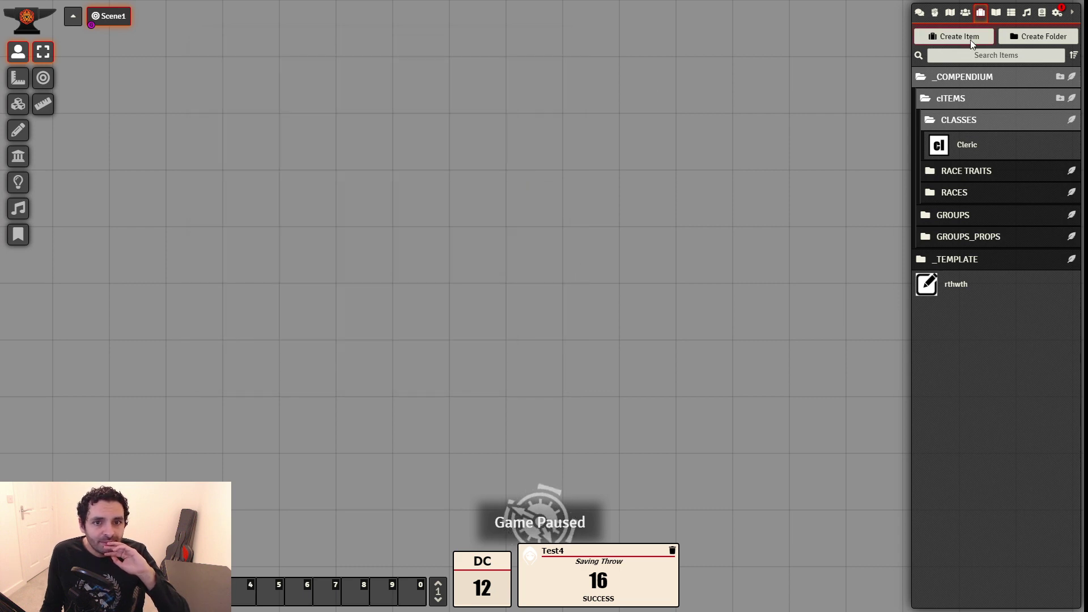
click(965, 11)
click(961, 108)
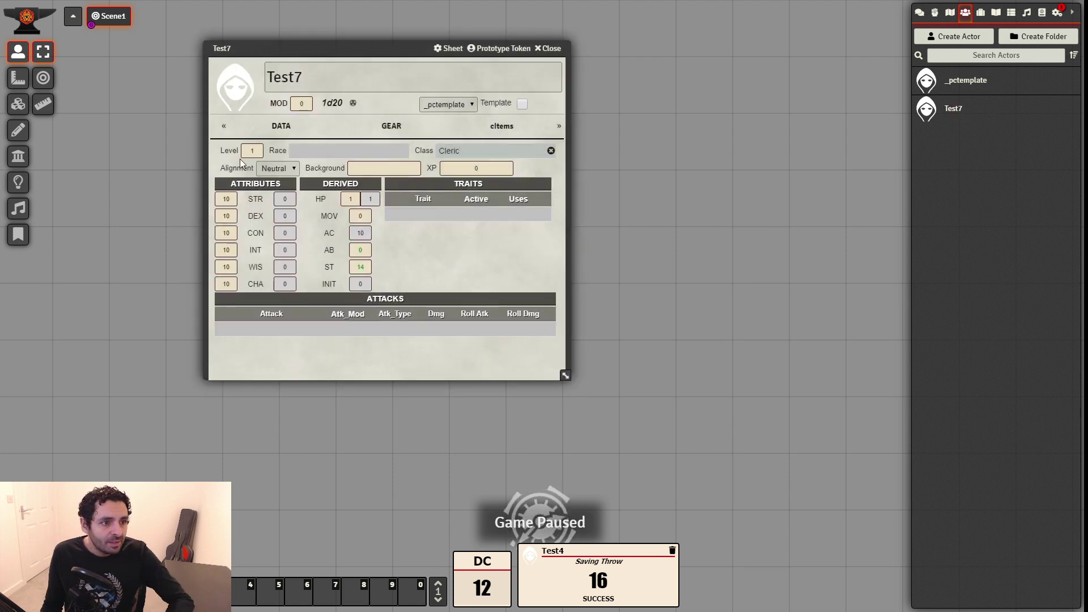
Set Test7's level to 2 and back to 1 to refresh the sheet
click(258, 150)
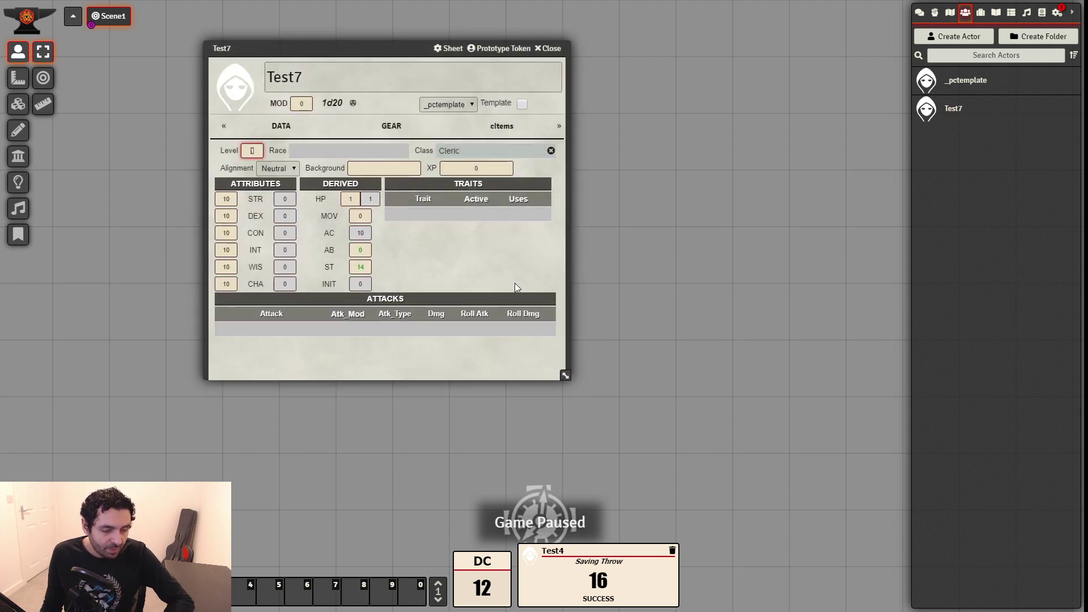
text(2)
key(Return)
click(244, 150)
text(1)
key(Return)
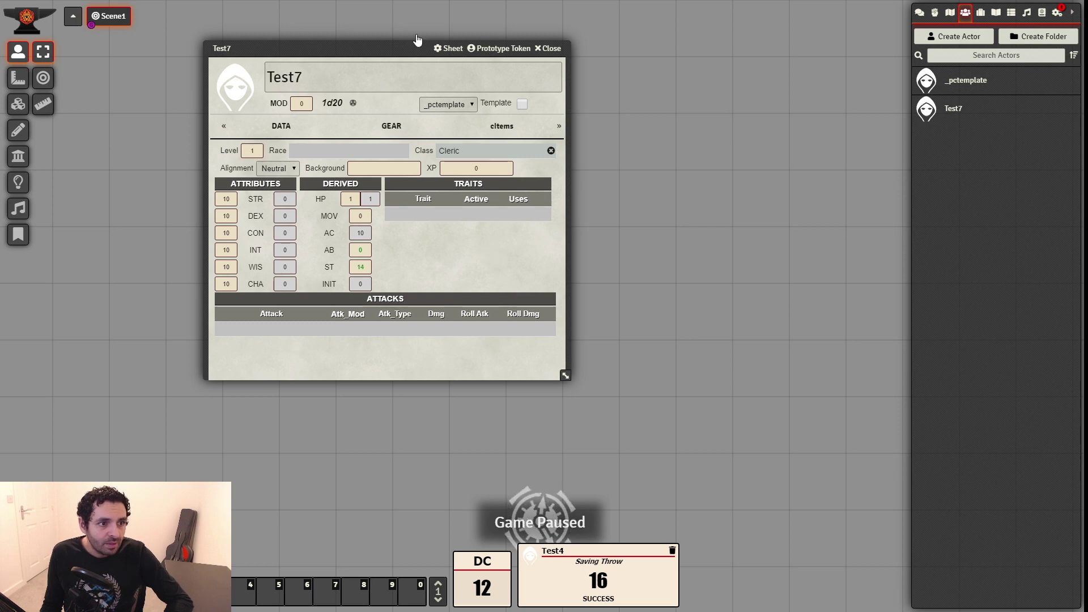
drag(366, 47, 261, 39)
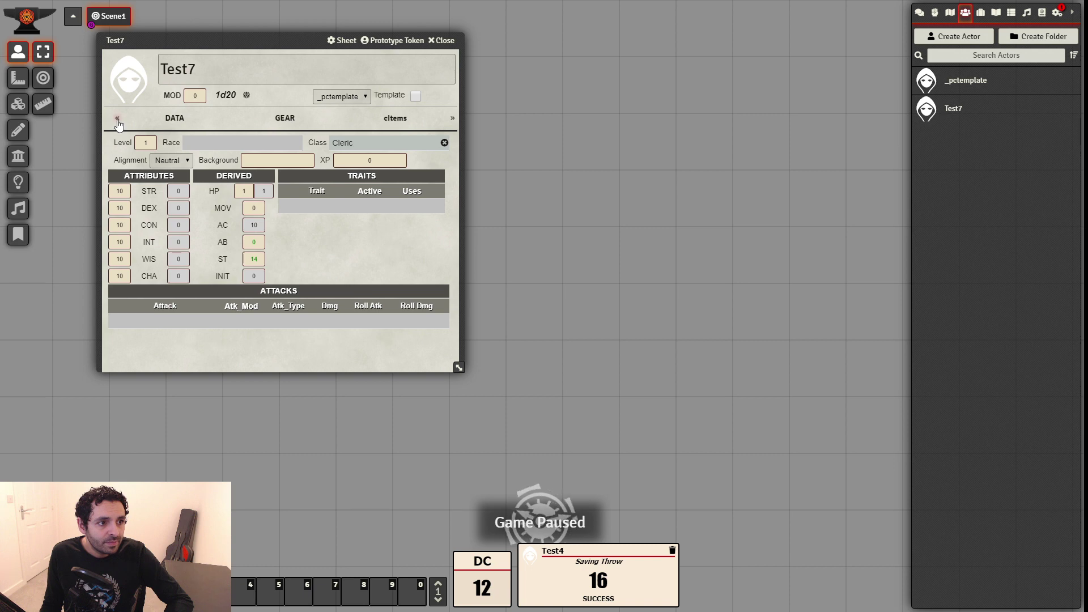
Look through Test7's GEAR and DATA tabs and the Config and Tabs pages of _pctemplate
click(268, 123)
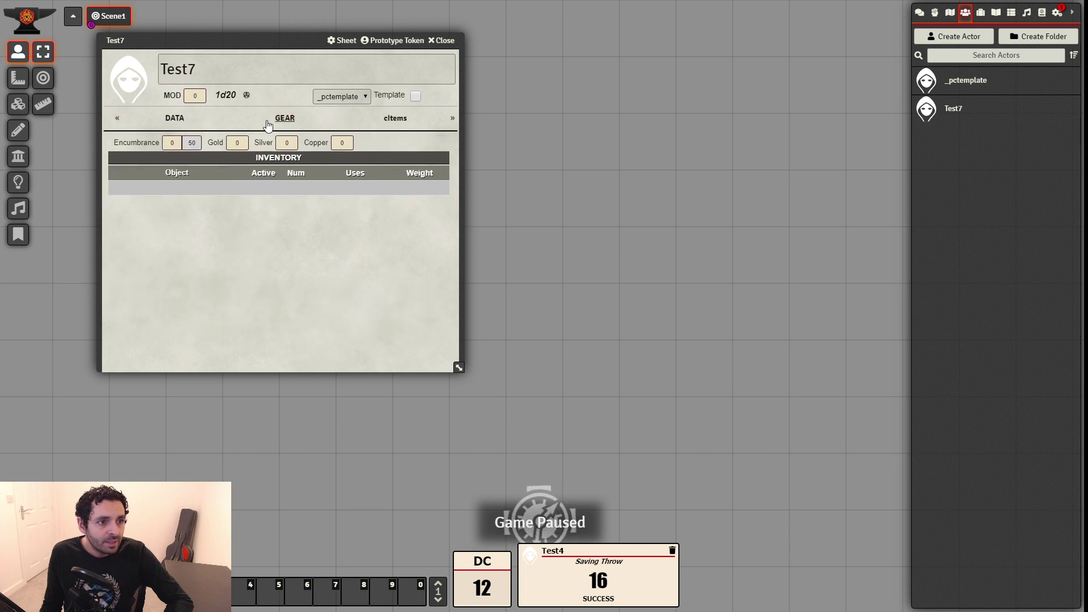
click(176, 119)
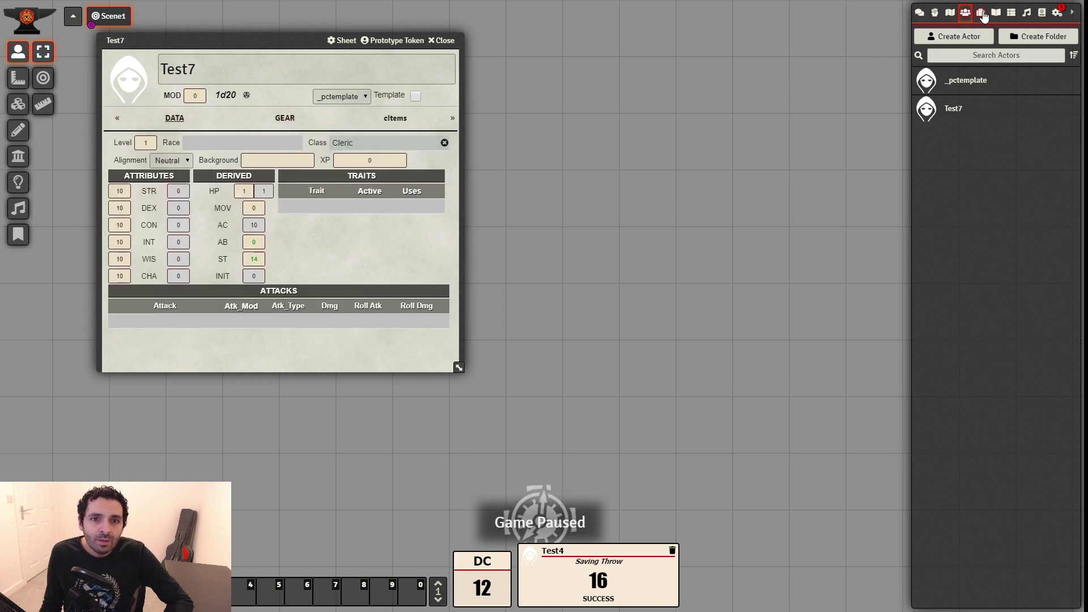
click(973, 86)
click(657, 224)
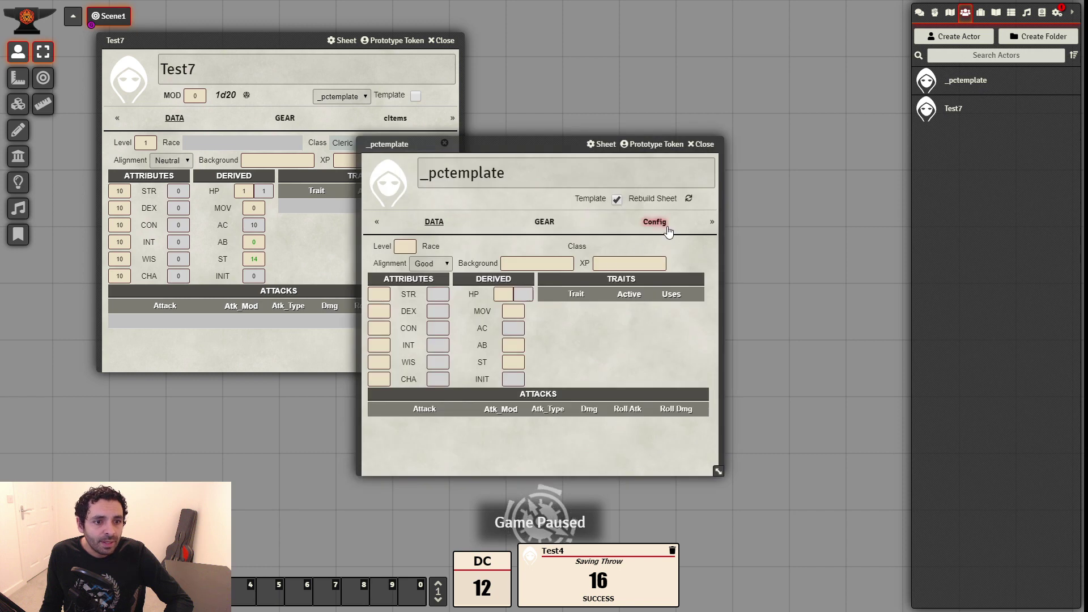
click(712, 223)
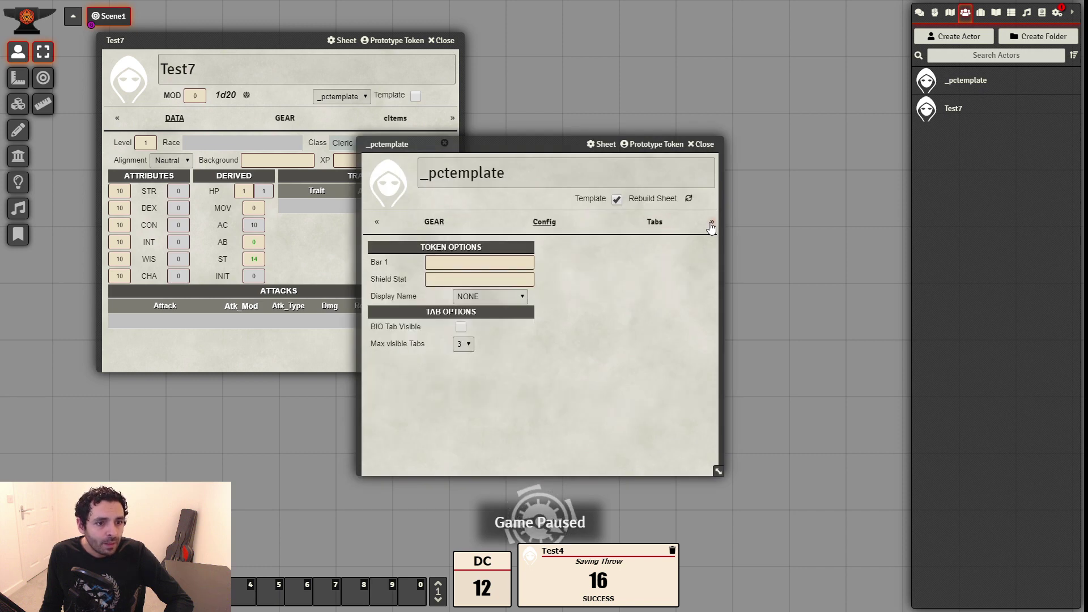
click(654, 225)
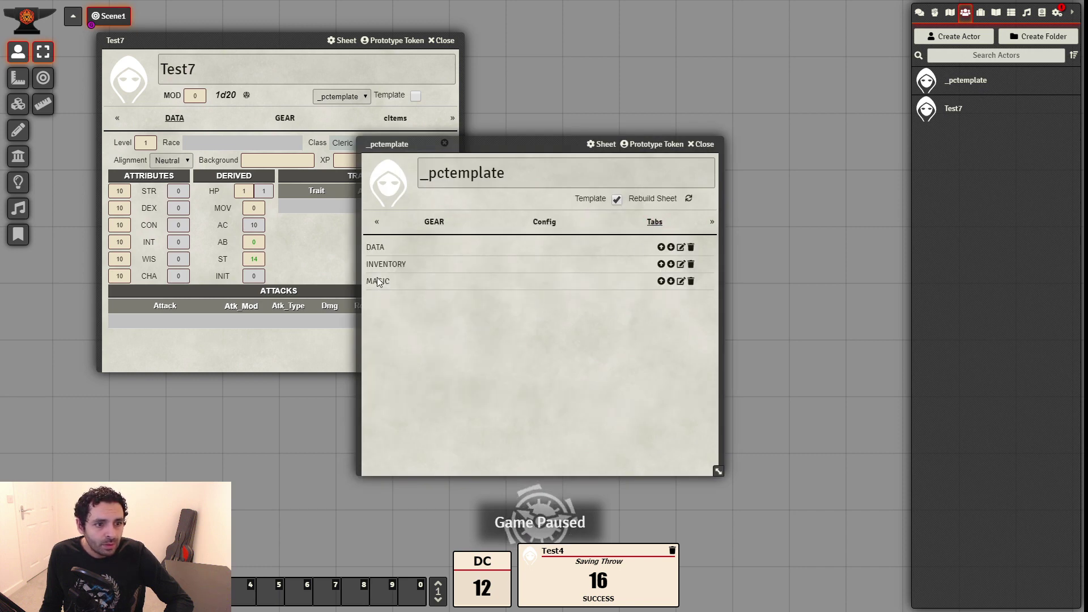
click(554, 226)
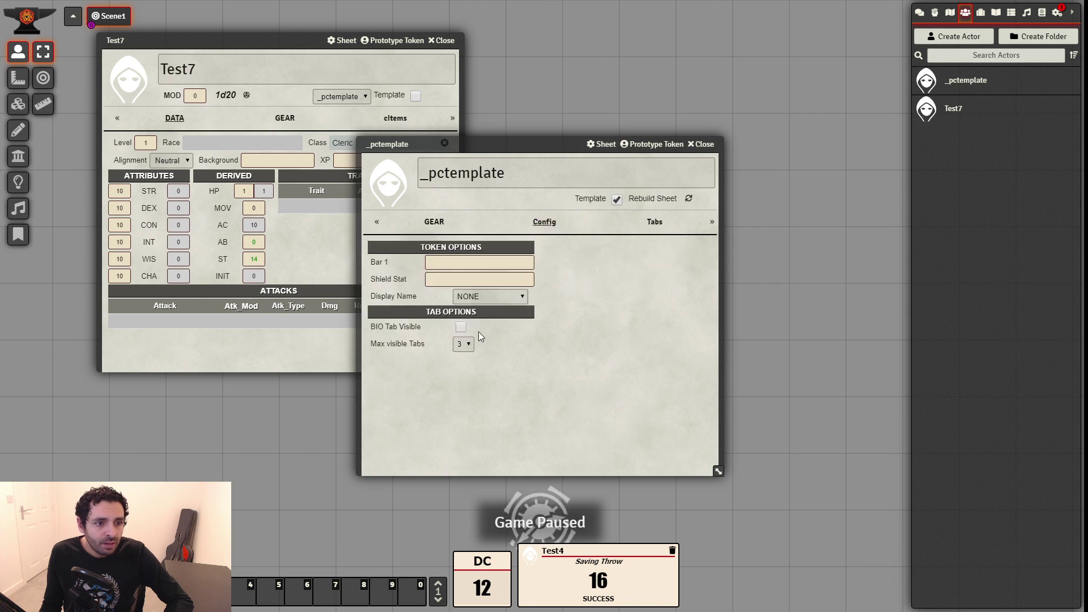
click(657, 222)
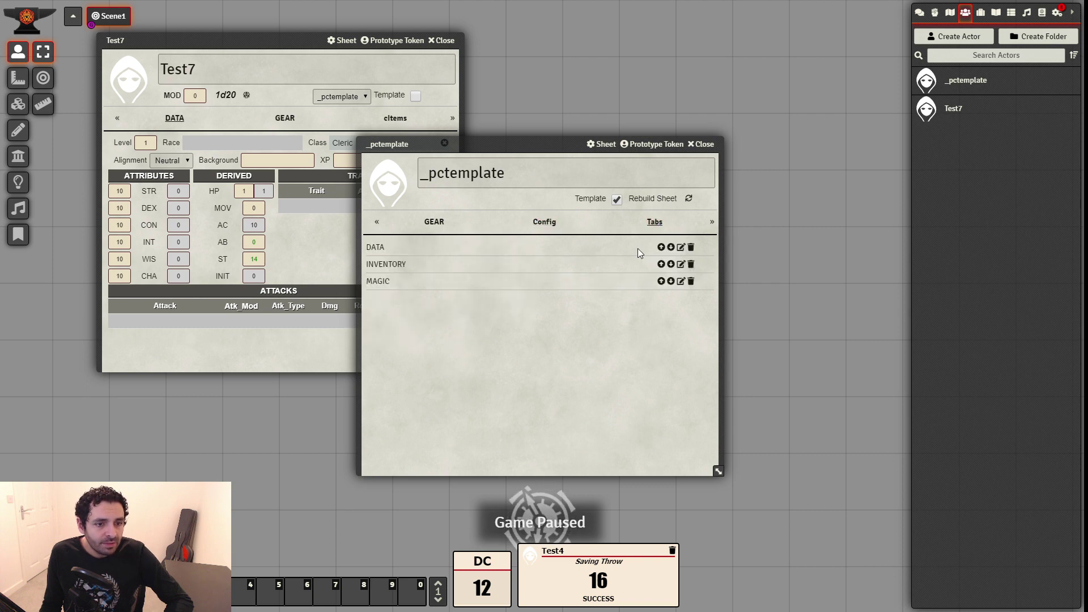
Inspect the key, title and visibility condition of the MAGIC tab attached to _pctemplate
click(681, 282)
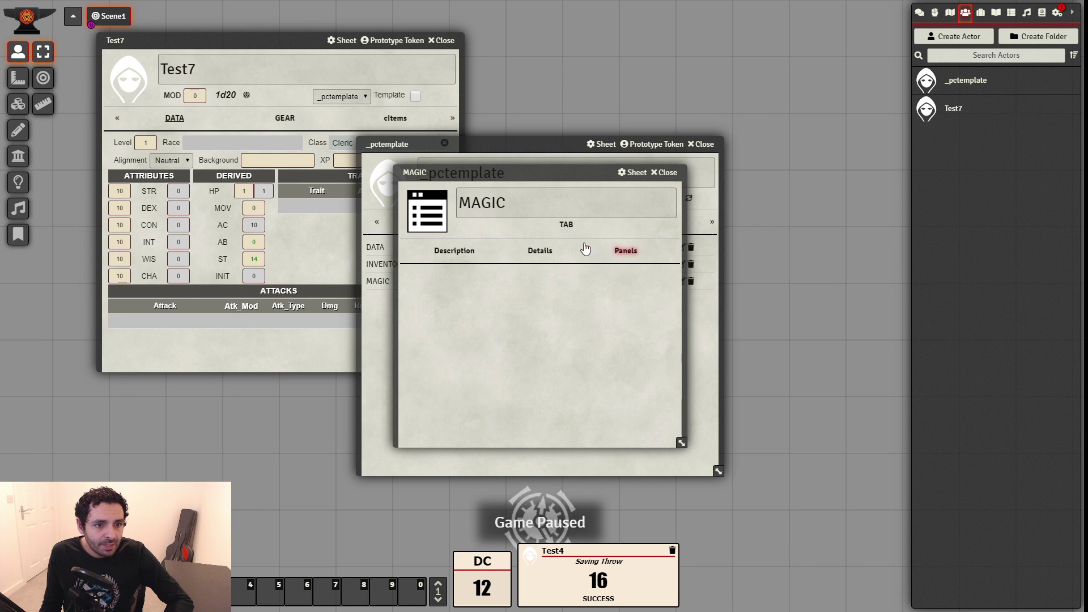
click(542, 250)
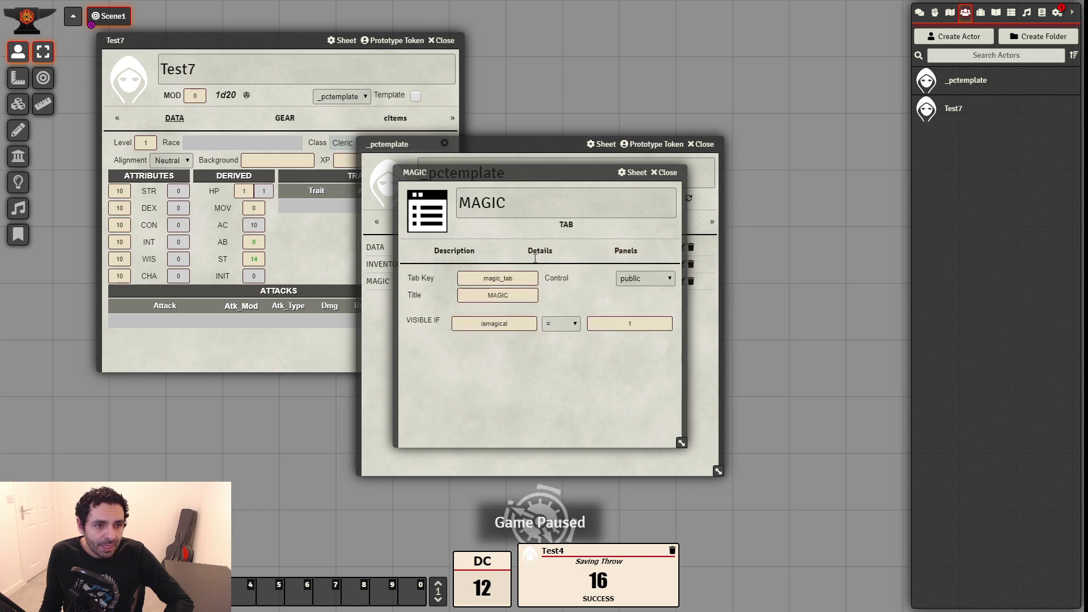
drag(544, 170, 566, 141)
key(Escape)
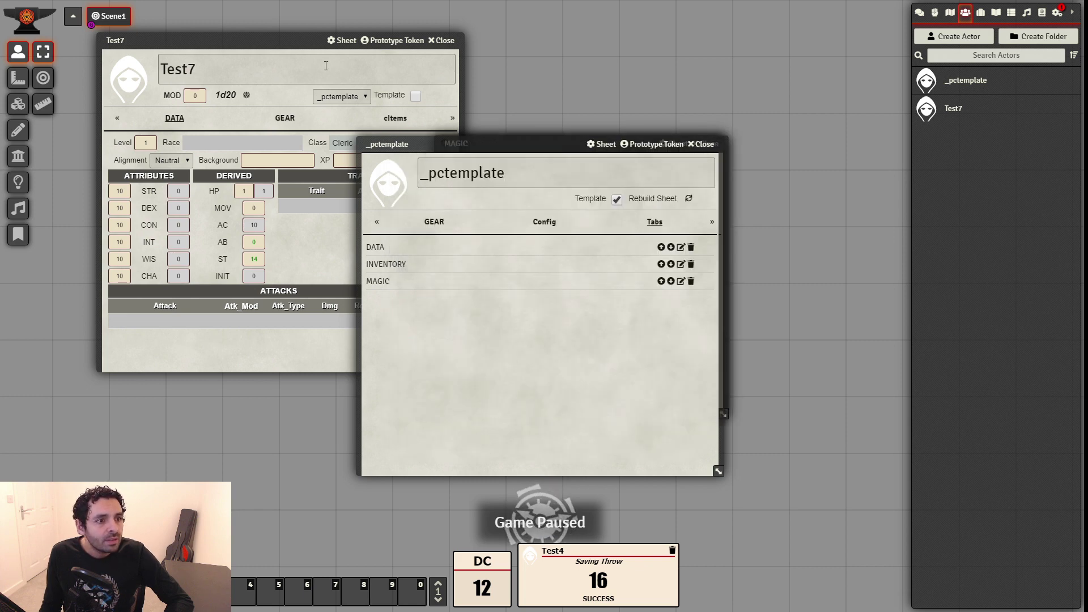
Close the _pctemplate, MAGIC and Test7 sheets and check the browser console's log
click(326, 66)
click(704, 145)
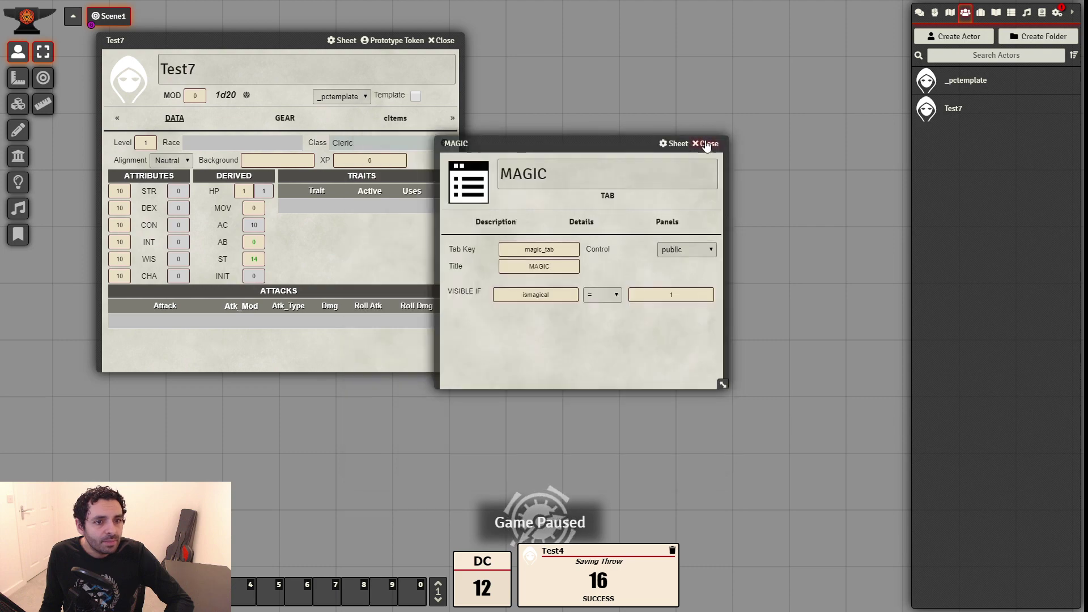
click(707, 144)
click(443, 40)
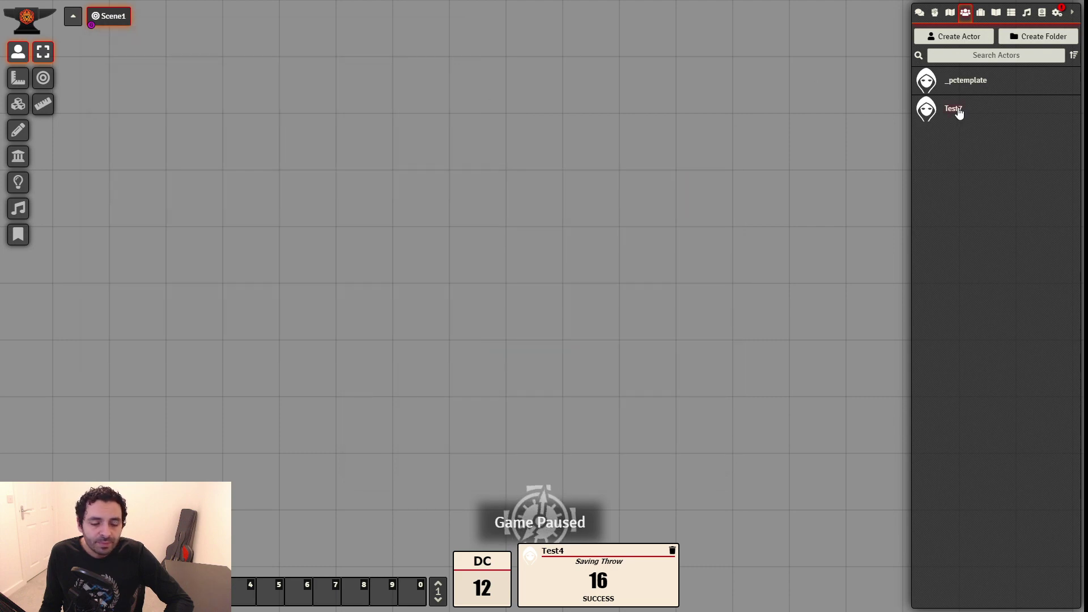
key(F12)
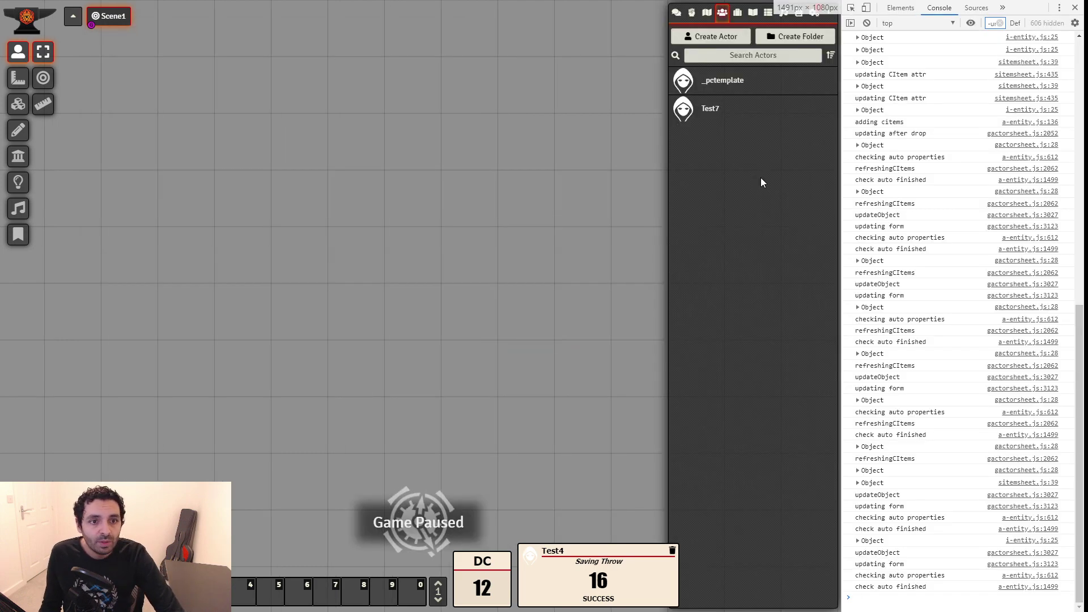
key(F12)
Open the Is Magical property from the BASIC INFO folder under _Properties and turn off its Hidden option
click(995, 12)
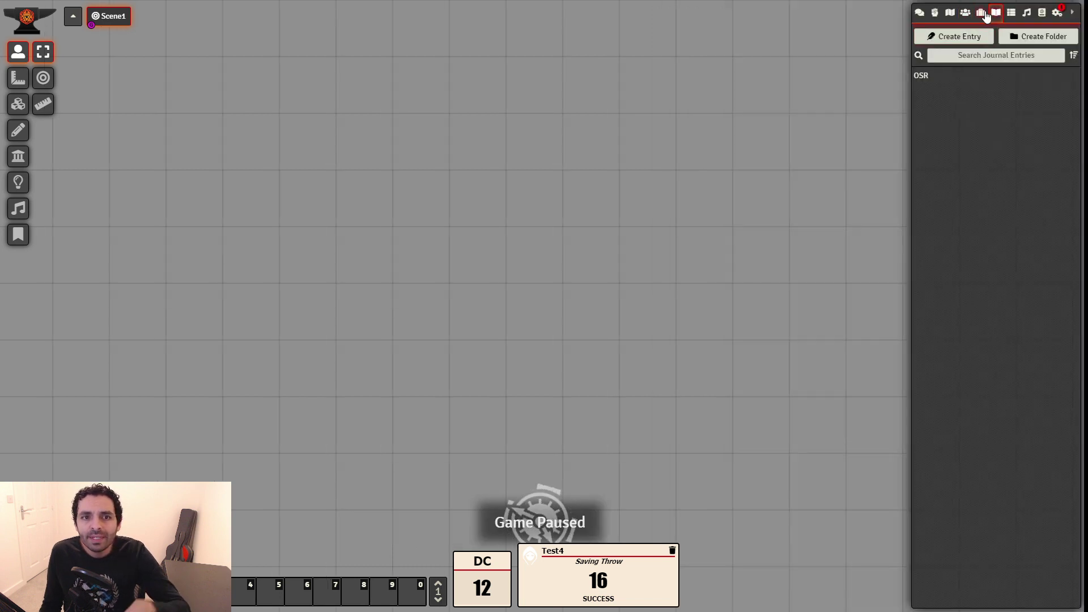
click(982, 13)
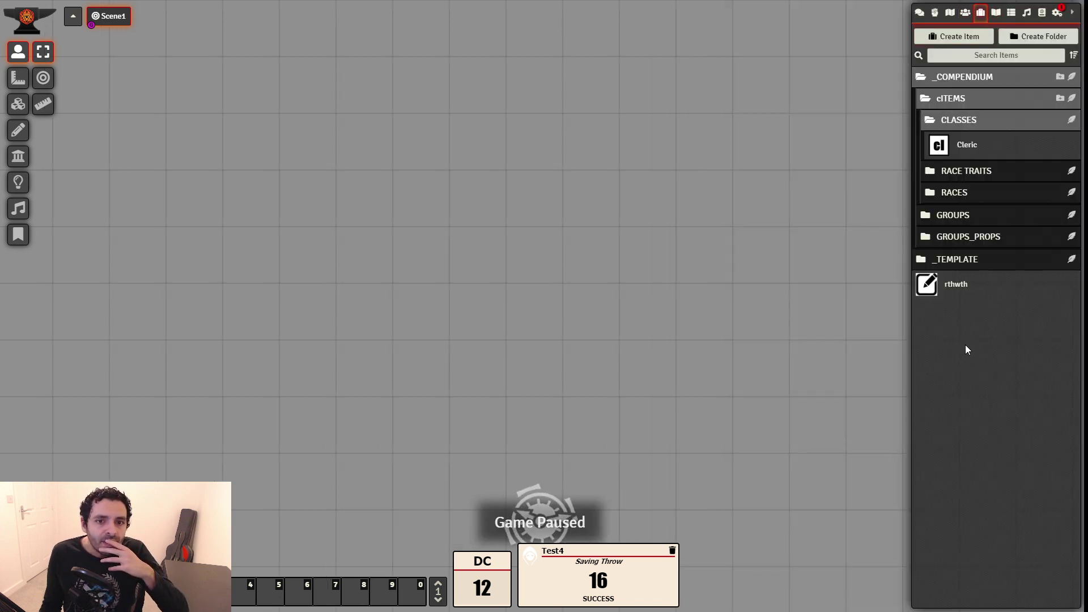
click(970, 258)
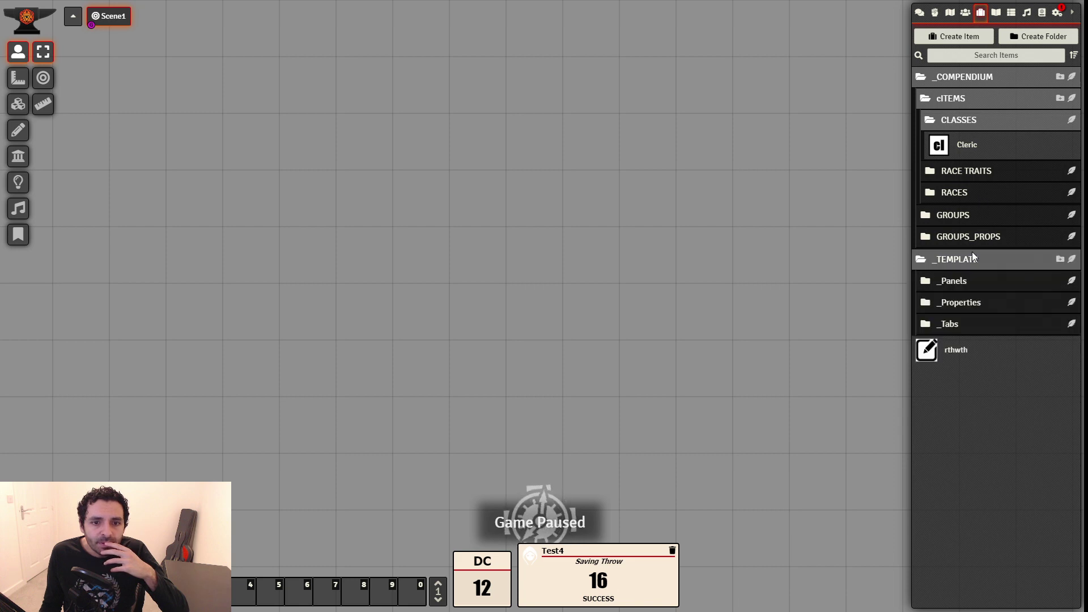
click(970, 302)
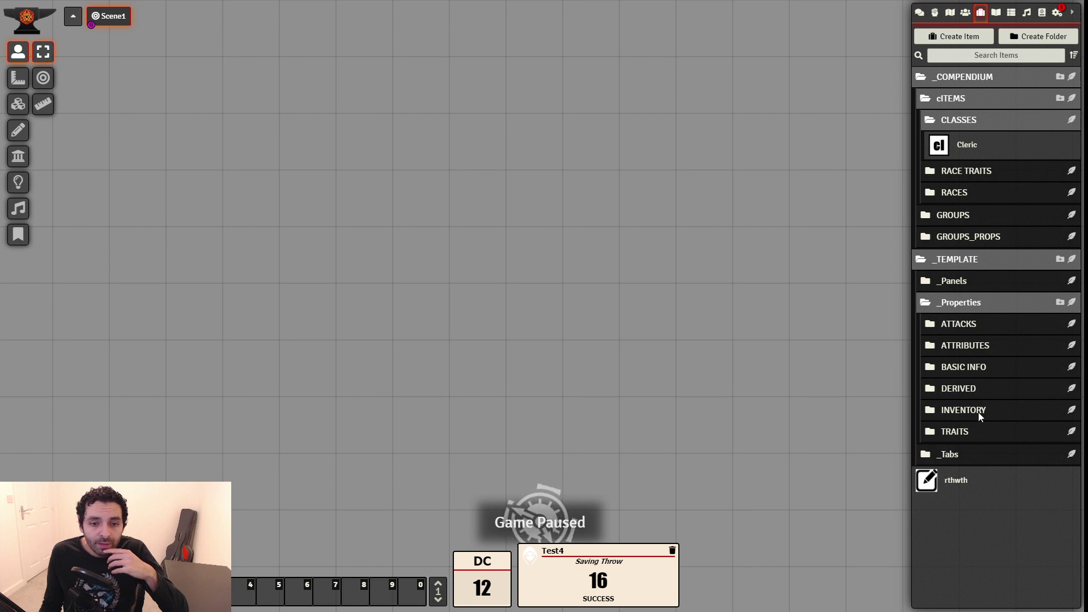
click(971, 365)
scroll(977, 453, down, 3)
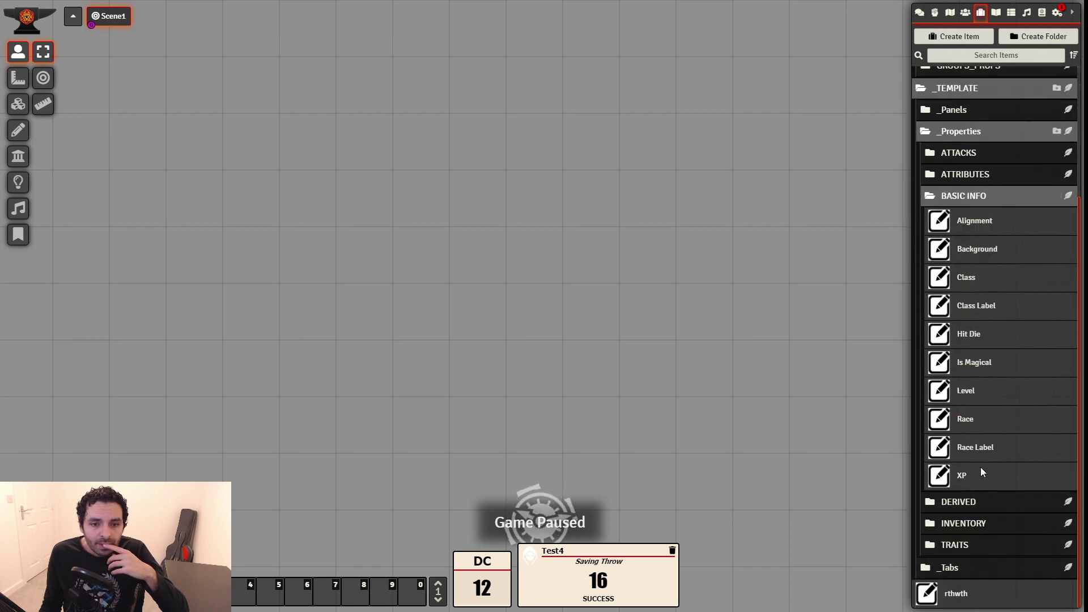
click(974, 366)
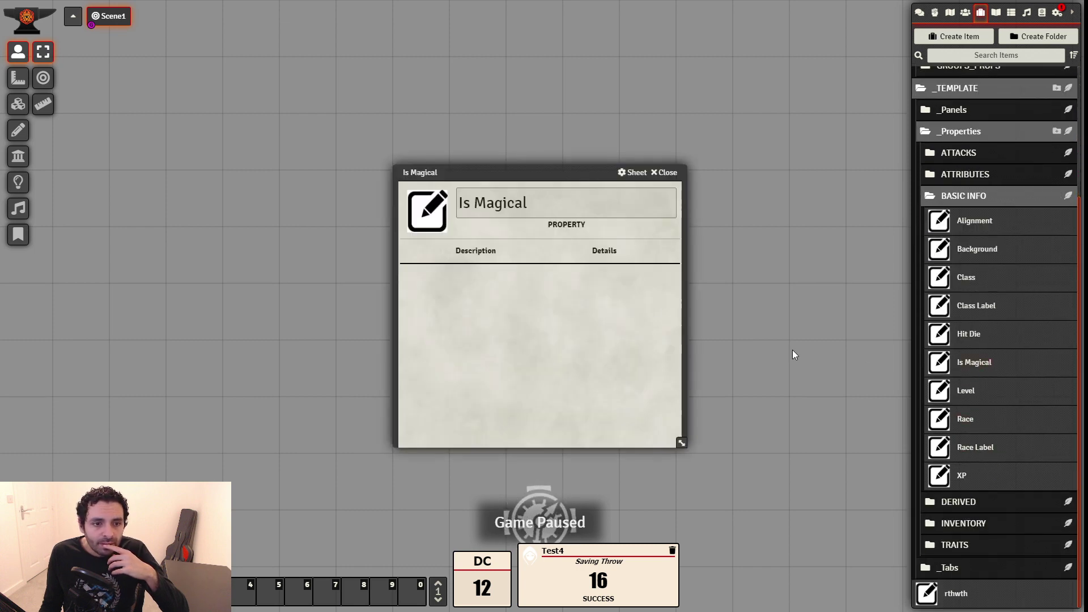
click(596, 253)
click(496, 315)
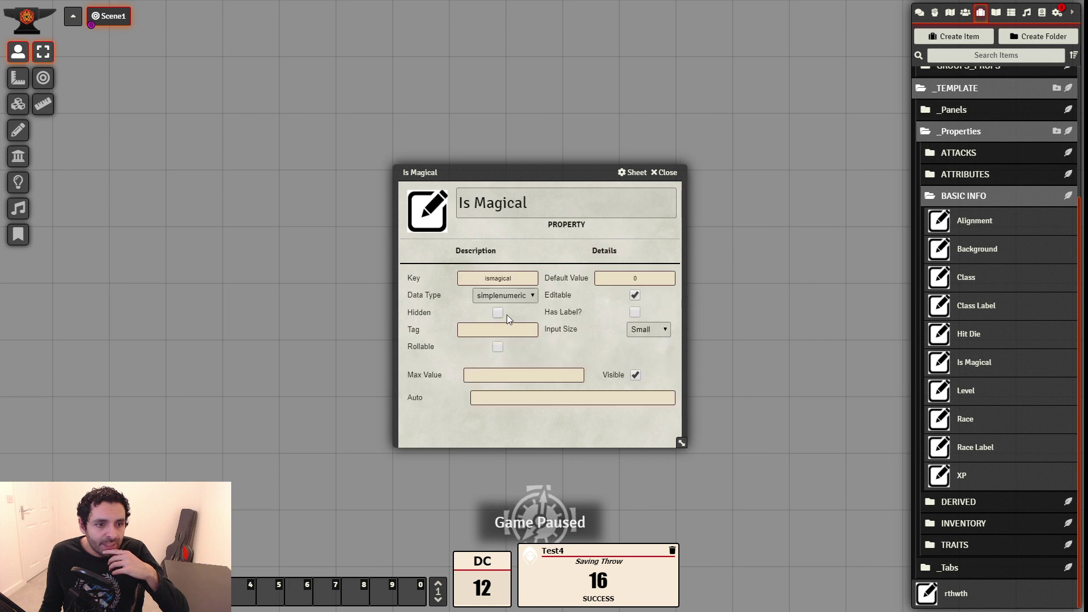
Enable the label for Is Magical, with the tag Magic and label size Small
click(634, 314)
click(526, 329)
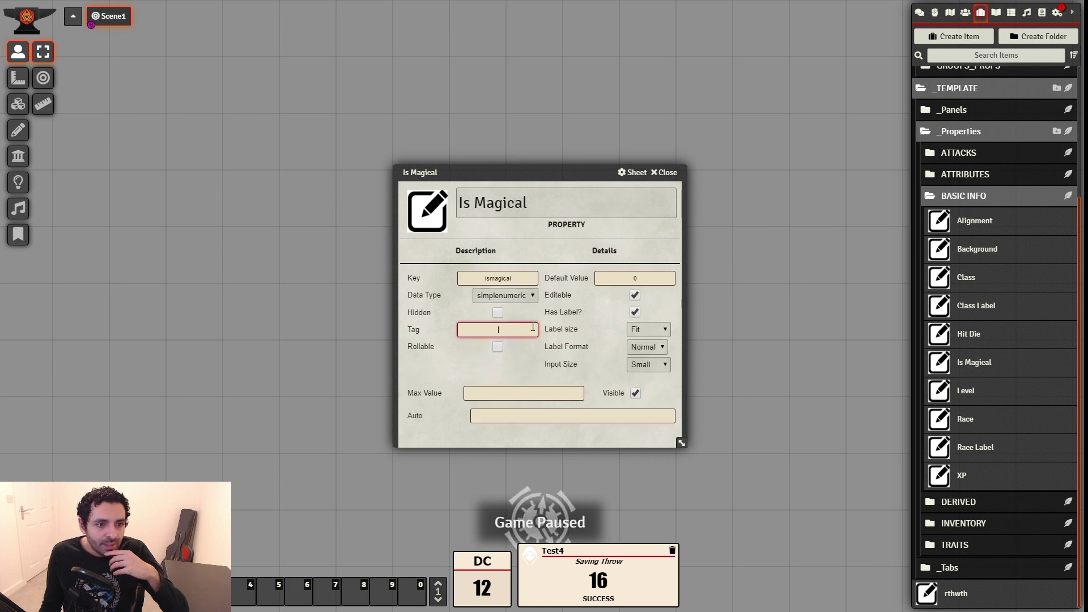
text(Magic)
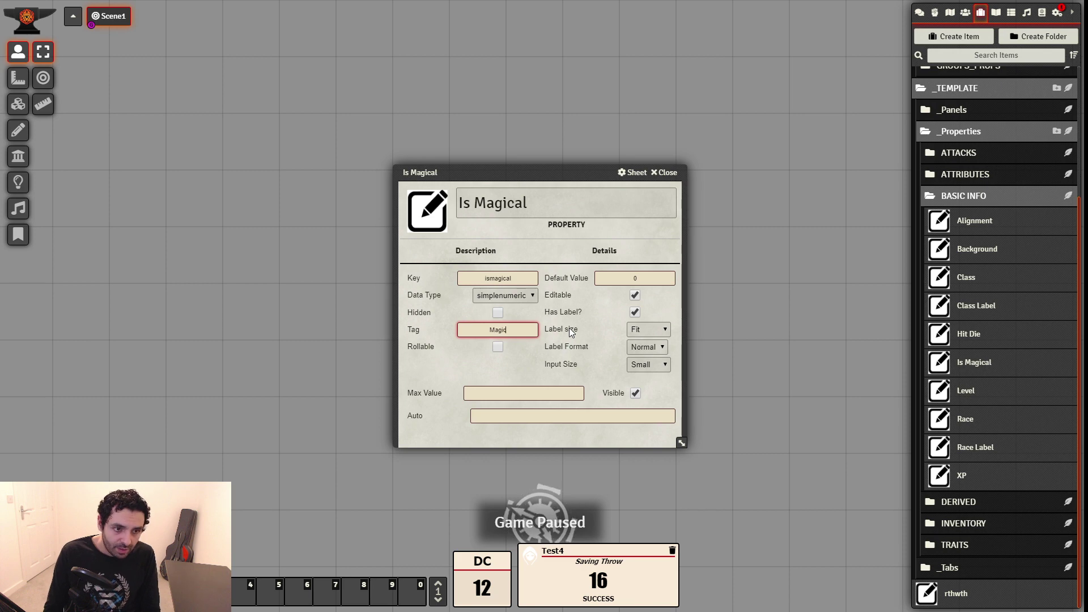
click(485, 367)
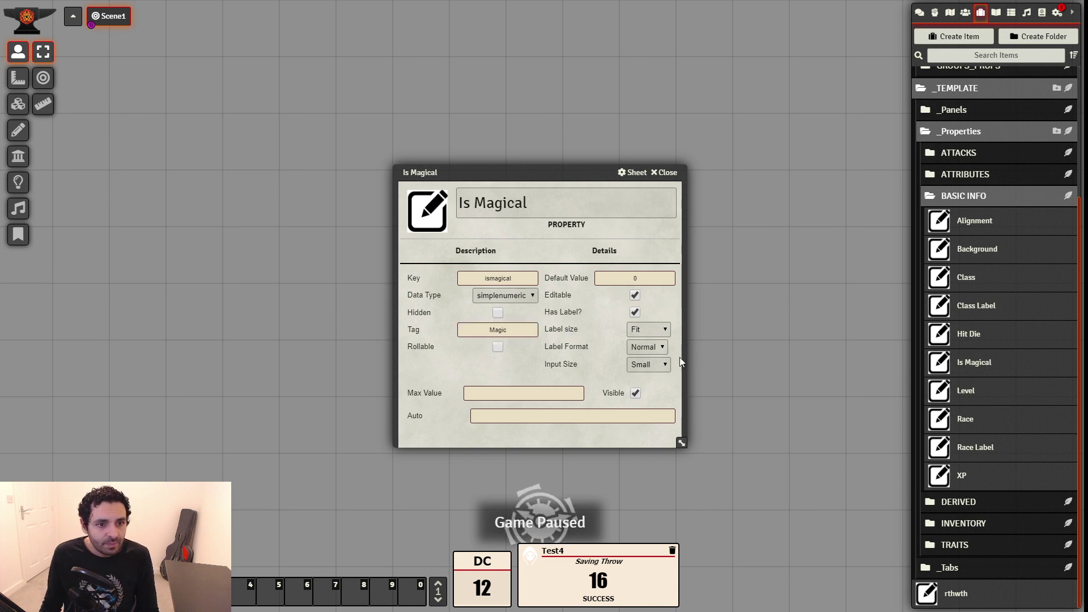
click(649, 329)
click(647, 351)
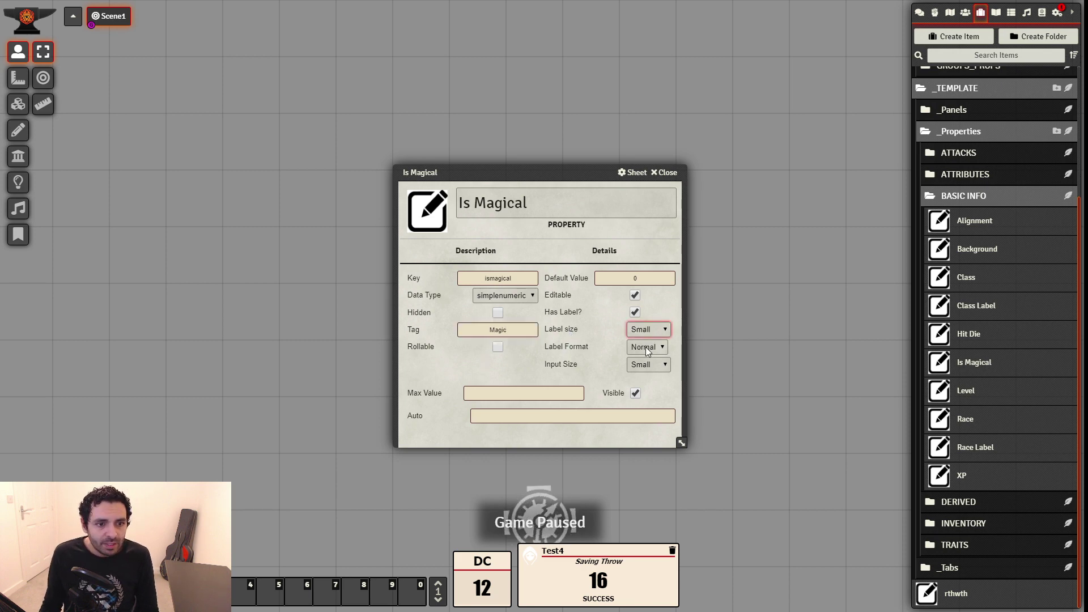
click(463, 363)
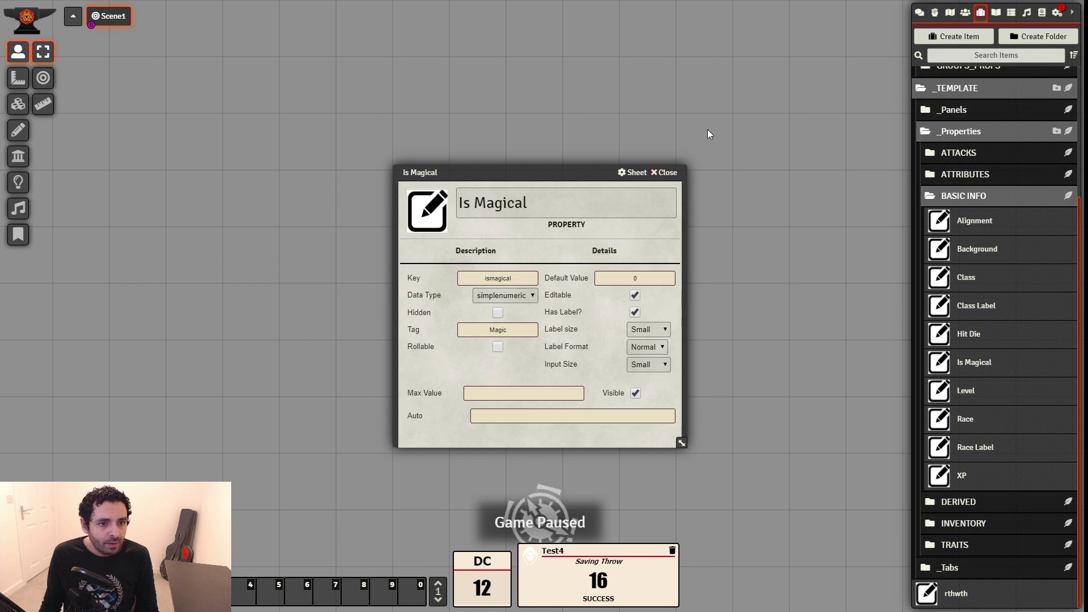
Close the Is Magical property and rebuild the _pctemplate sheet
click(665, 172)
click(965, 12)
click(958, 82)
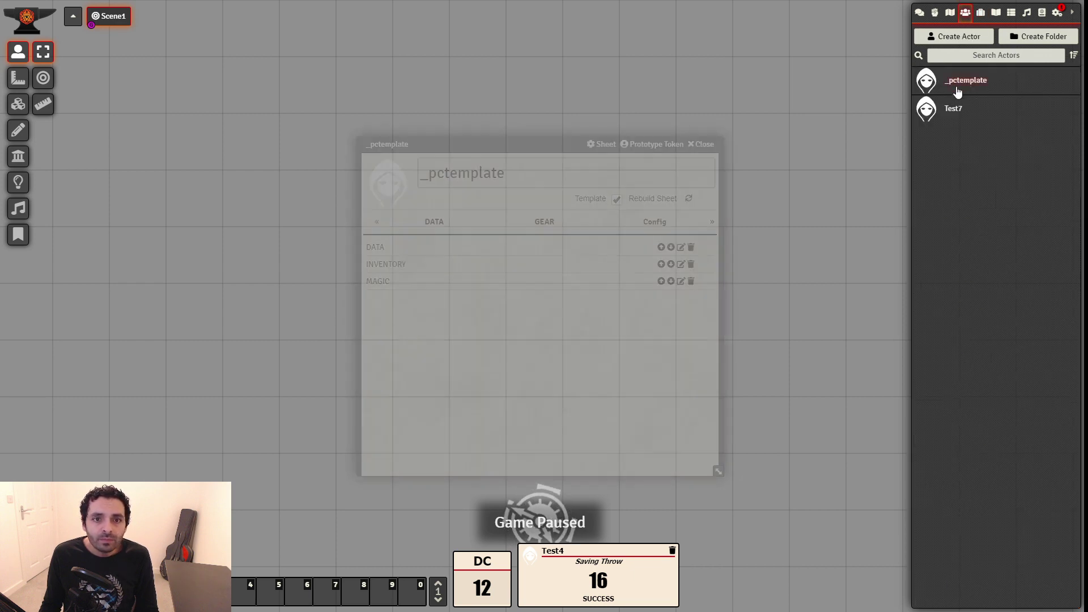
click(689, 198)
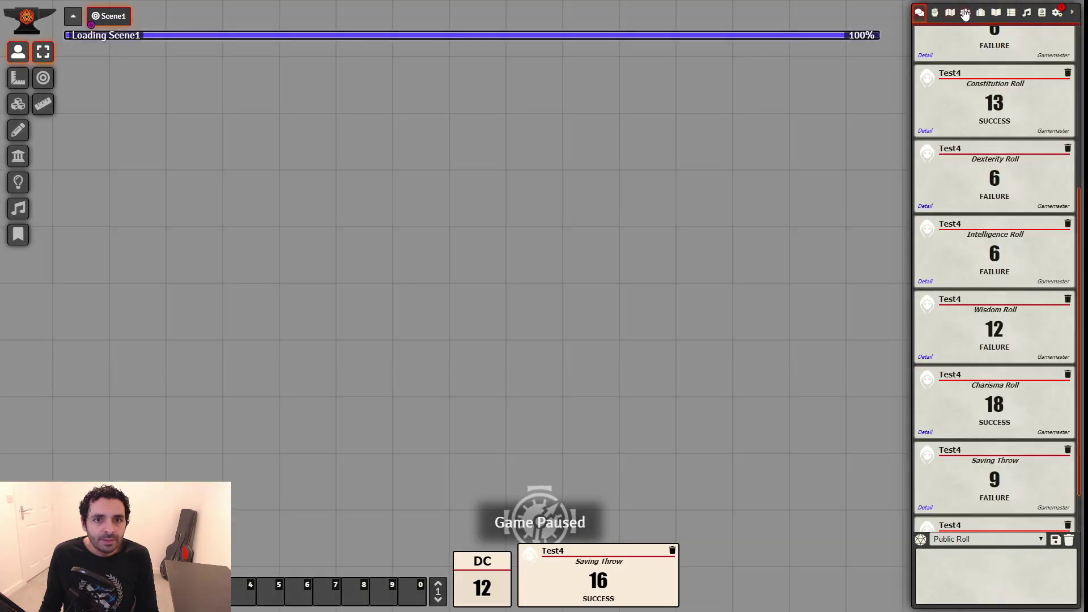
Reopen Test7's sheet to check its Magic field, and move the sheet aside
click(965, 13)
click(952, 108)
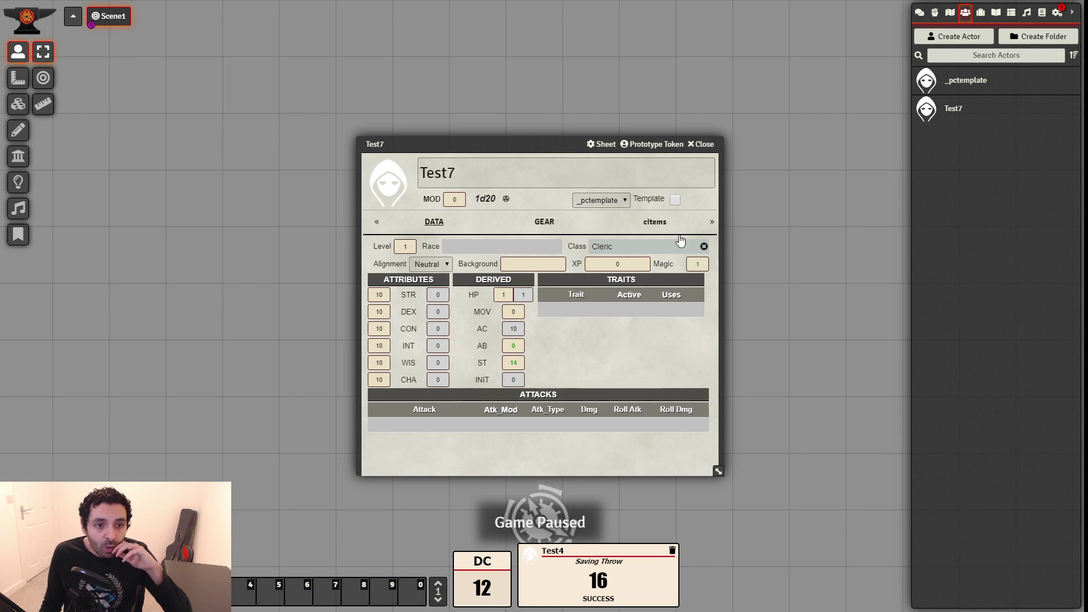
drag(564, 145, 288, 51)
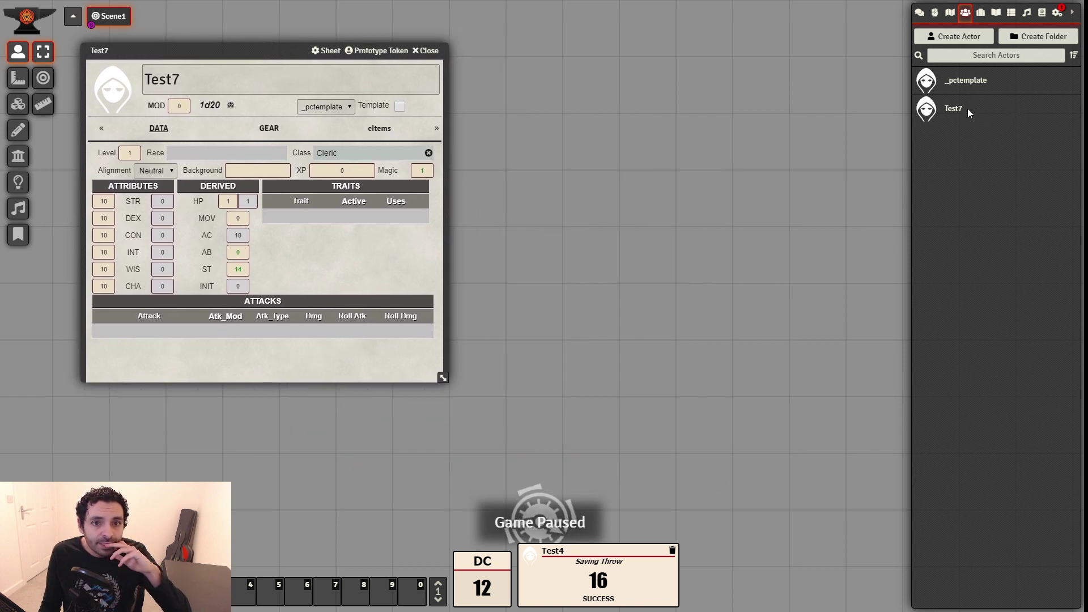
Open the details of the MAGIC tab item from the _Tabs folder and place it beside Test7's sheet
click(980, 13)
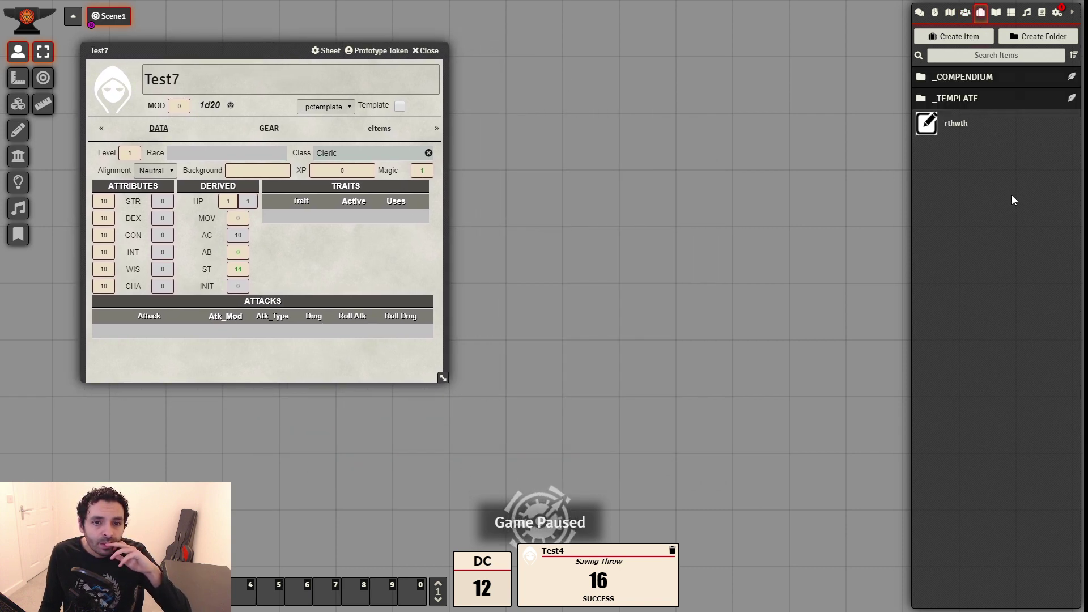
click(975, 100)
click(977, 164)
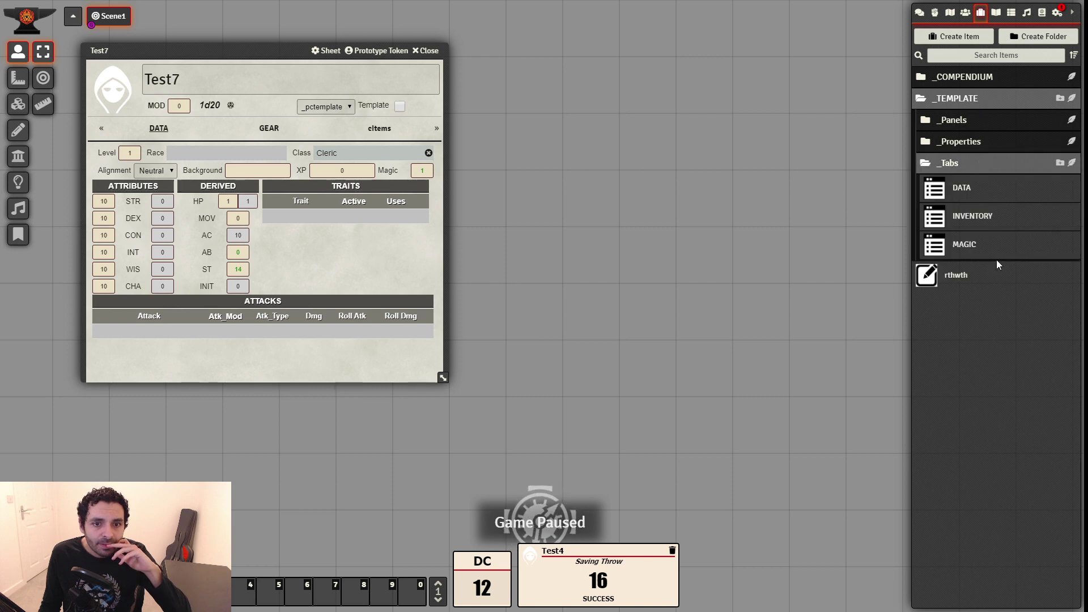
click(963, 250)
click(538, 252)
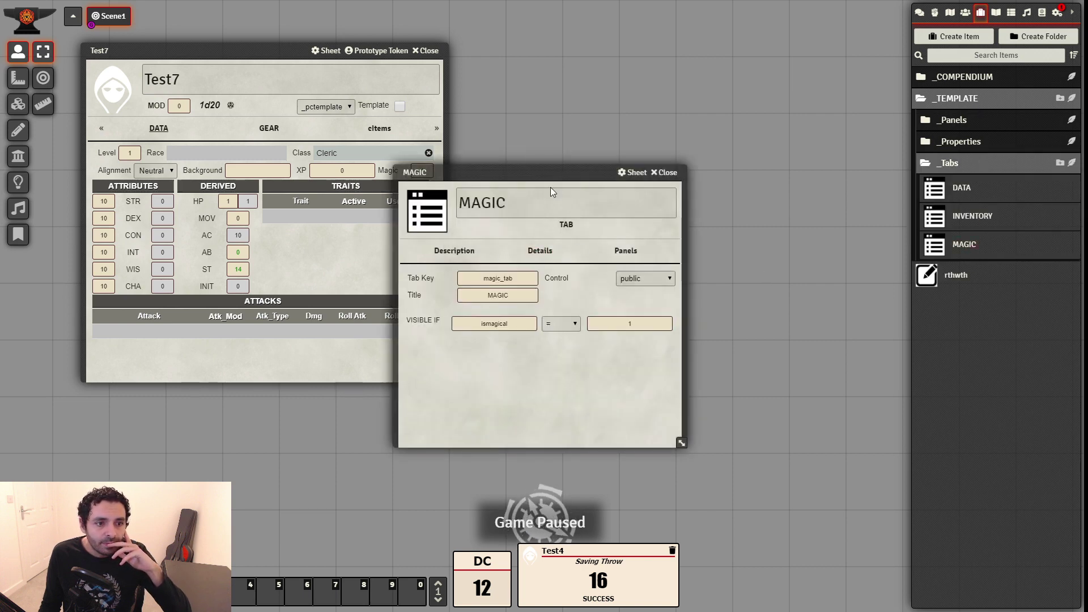
drag(644, 169, 777, 104)
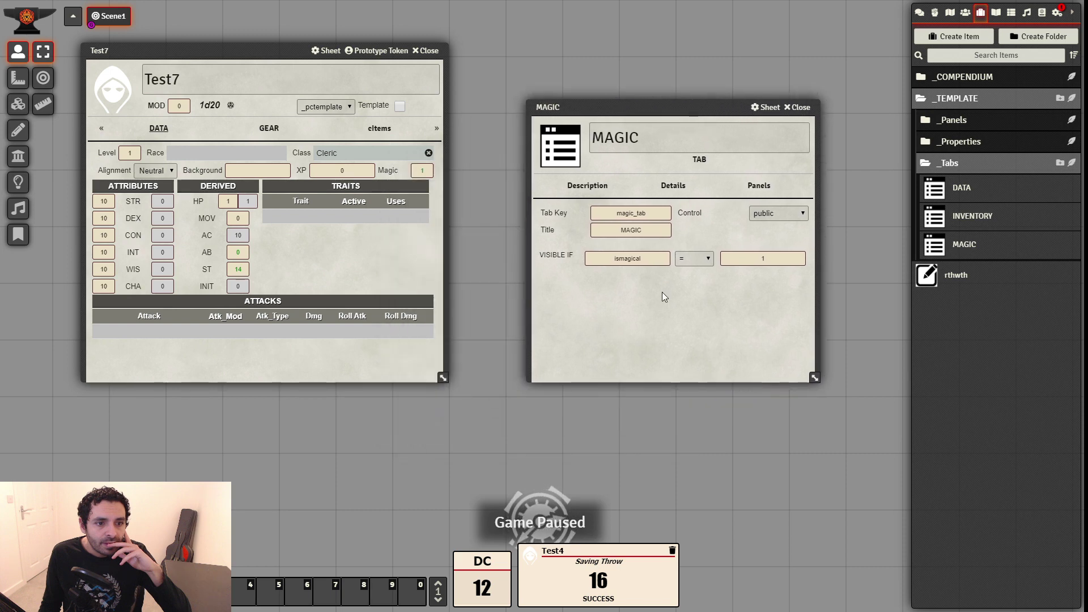
Set the MAGIC tab's VISIBLE IF condition to ismagical > 0
click(780, 258)
click(758, 288)
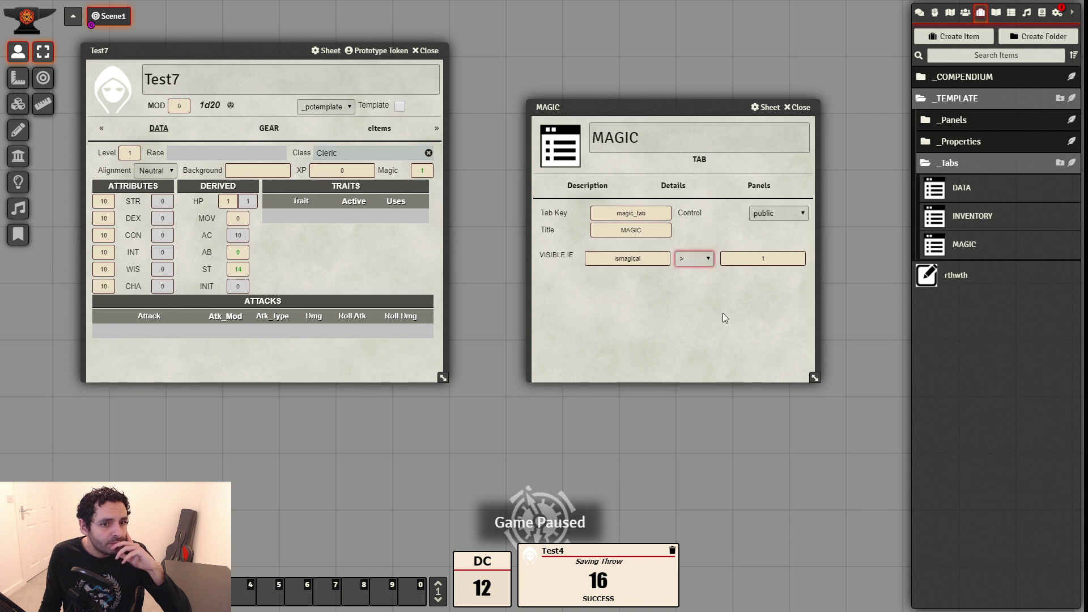
click(781, 261)
key(BackSpace)
text(0)
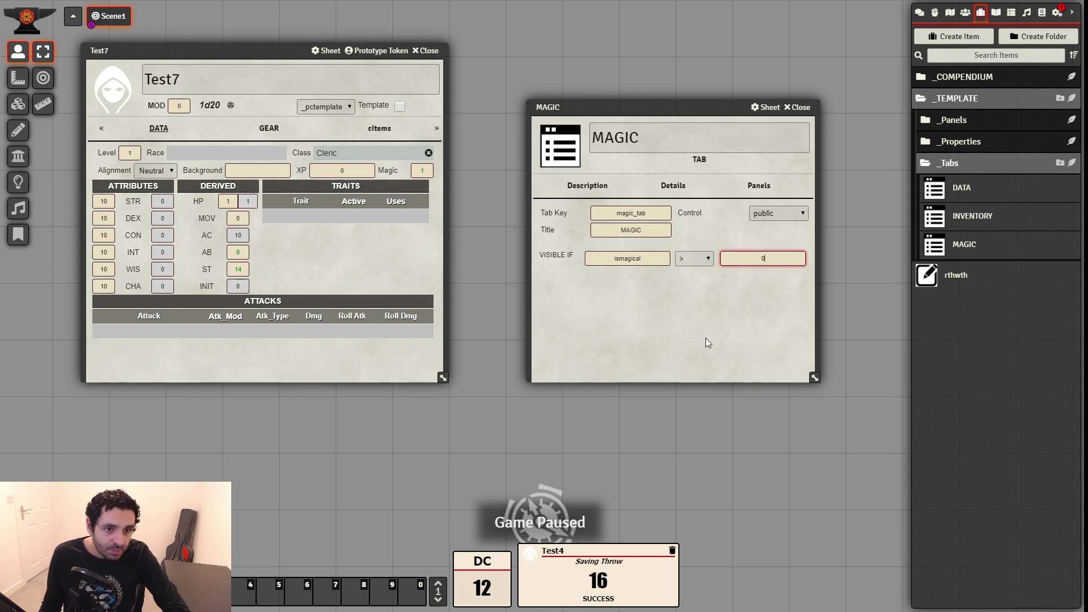
Delete the Test7 actor after closing its sheet, and rebuild the _pctemplate sheet
click(705, 338)
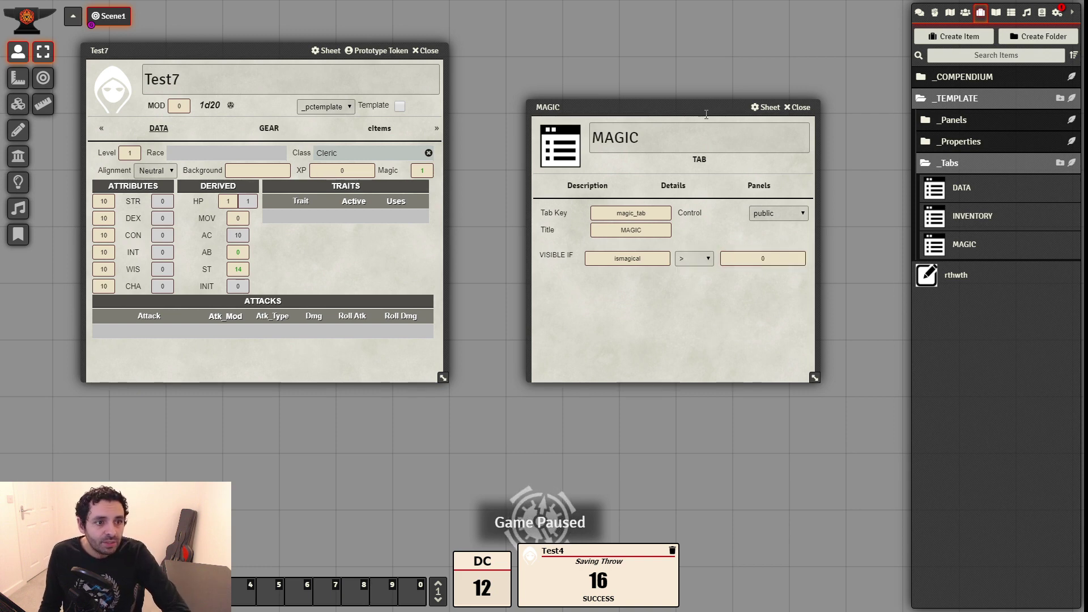
click(426, 50)
click(965, 13)
right_click(955, 108)
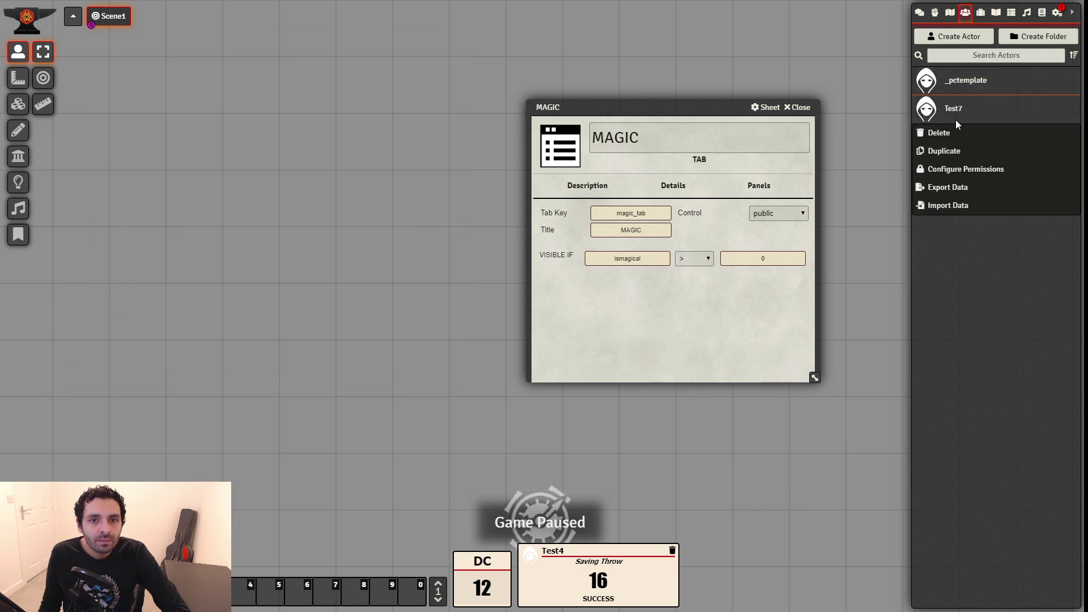
click(940, 132)
key(Return)
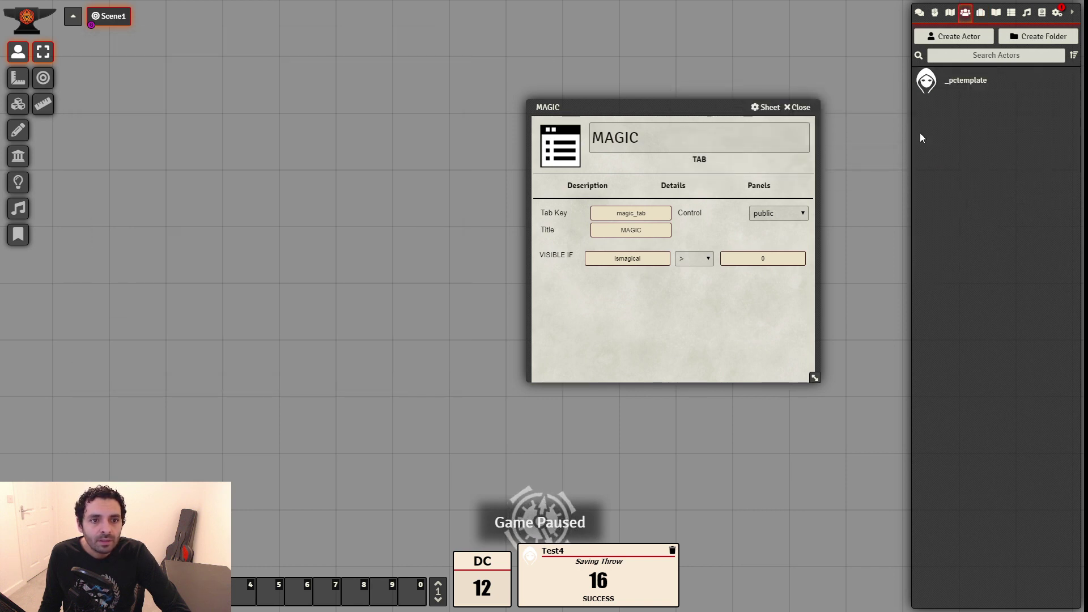
click(974, 81)
click(688, 199)
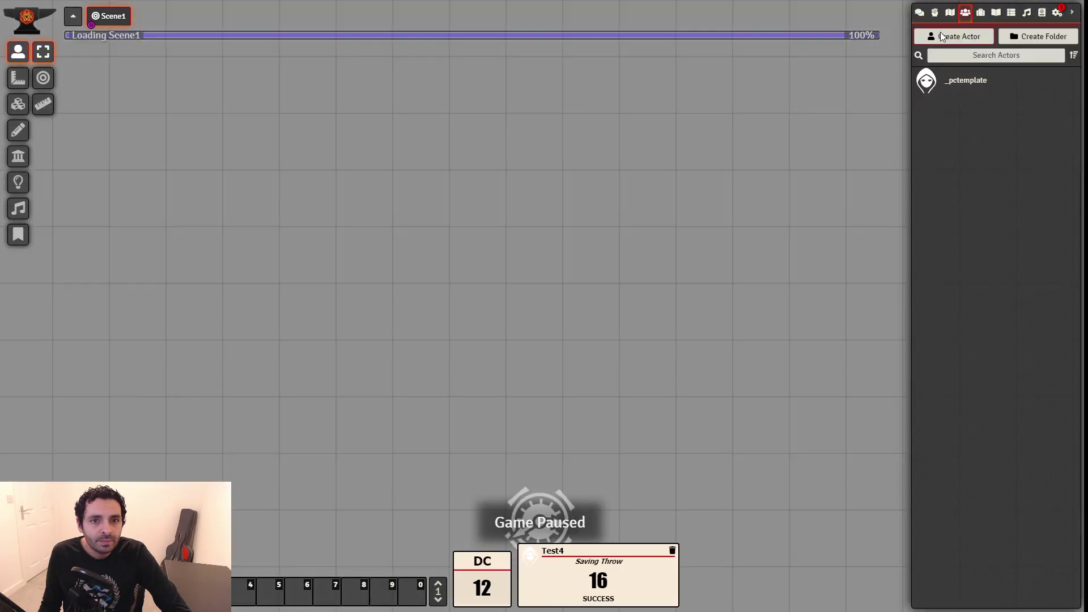
Create a new actor named Test8, assign it the _pctemplate template, and move its sheet aside
click(940, 36)
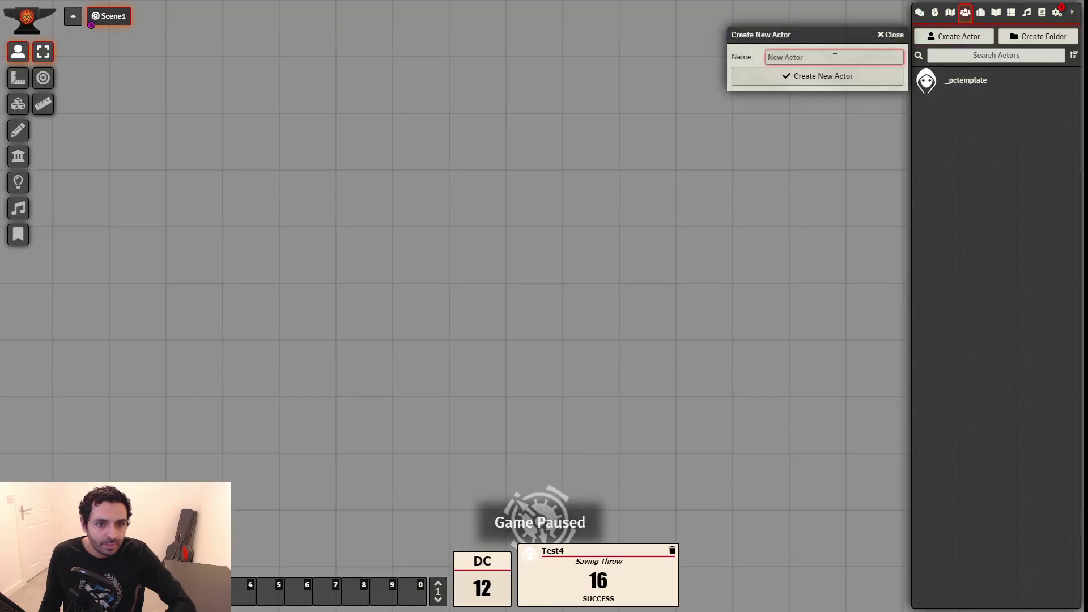
text(Test8)
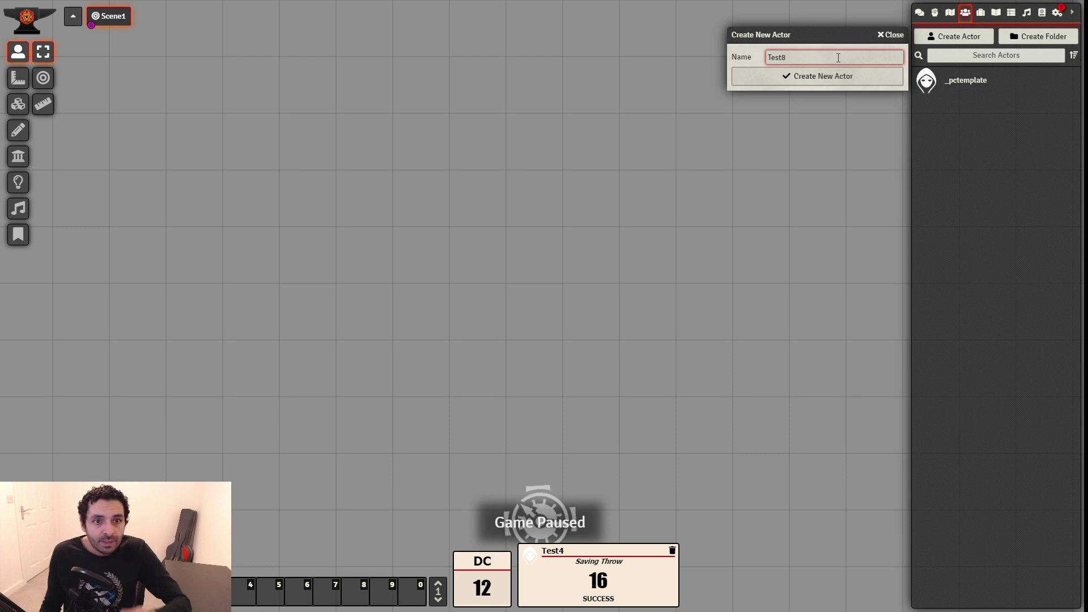
click(846, 79)
drag(513, 146, 460, 84)
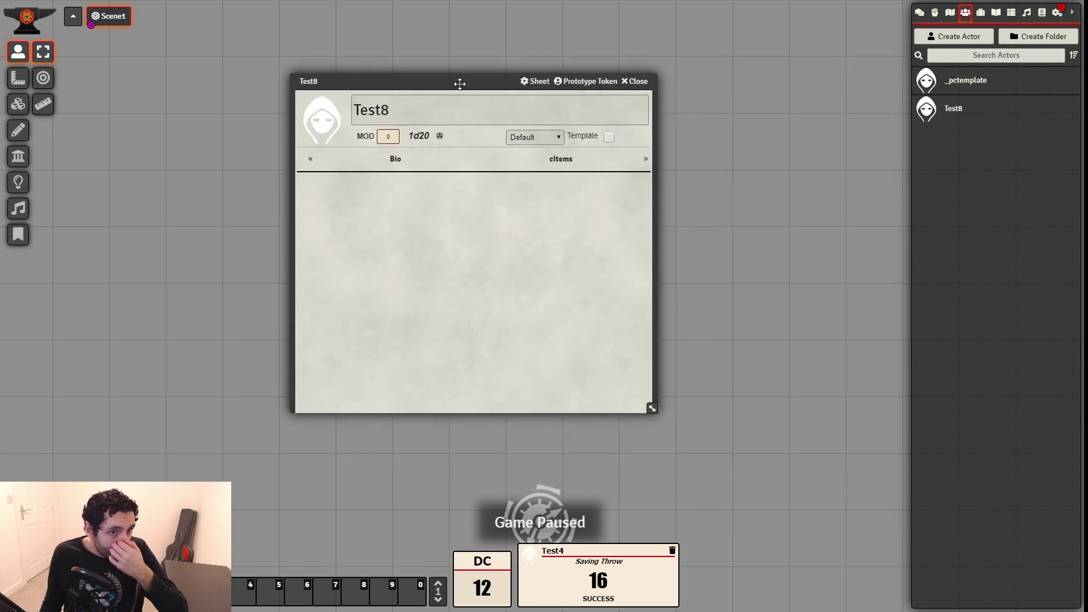
click(536, 142)
click(537, 154)
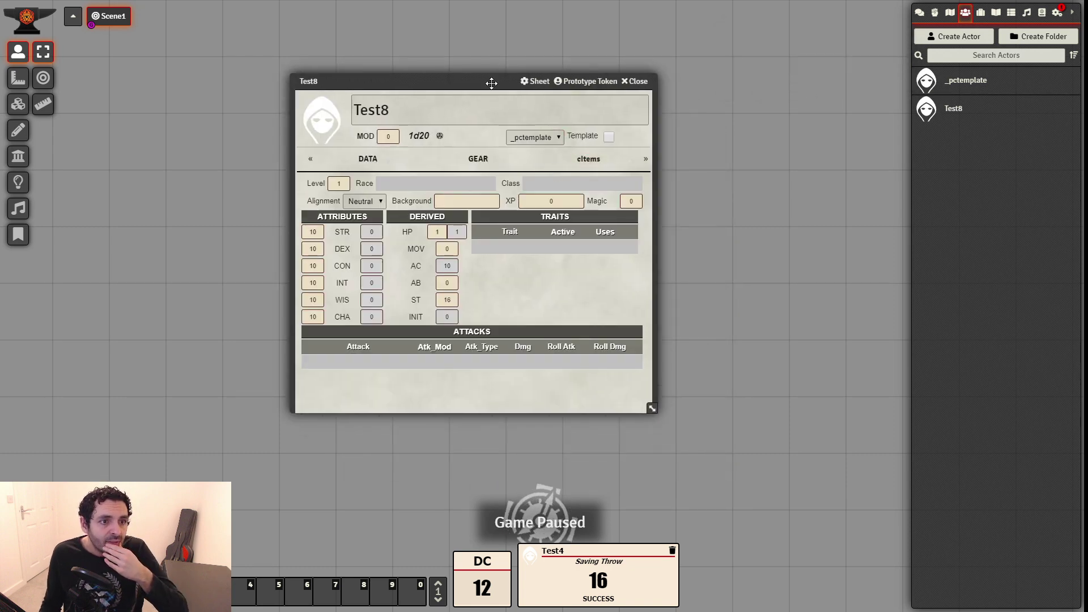
drag(491, 84, 411, 51)
Test the MAGIC tab's visibility on Test8 by setting Magic to 1 and then back to 0
click(545, 169)
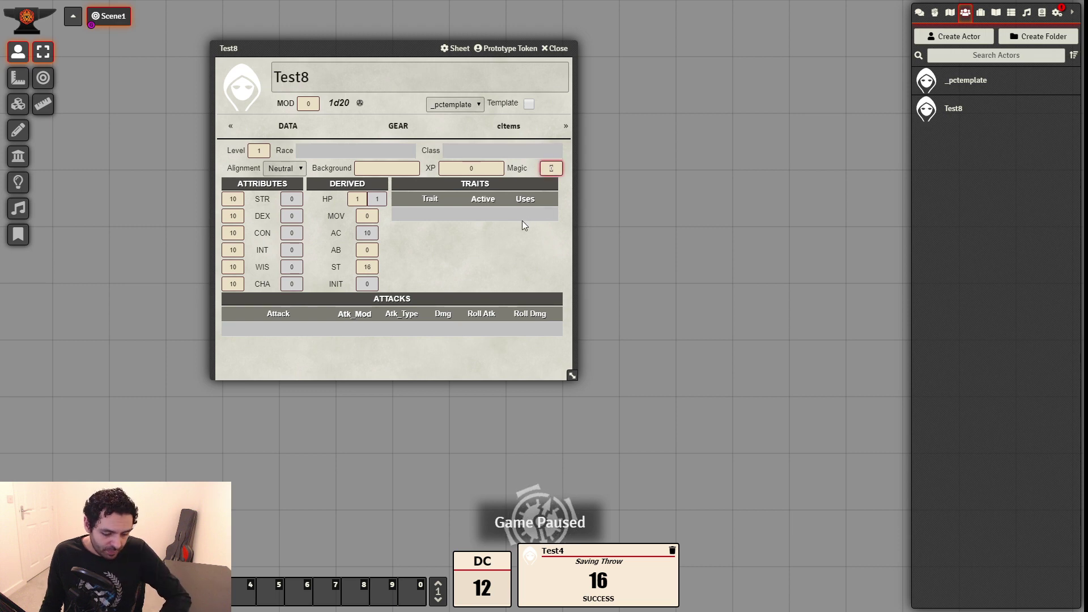
text(1)
key(Return)
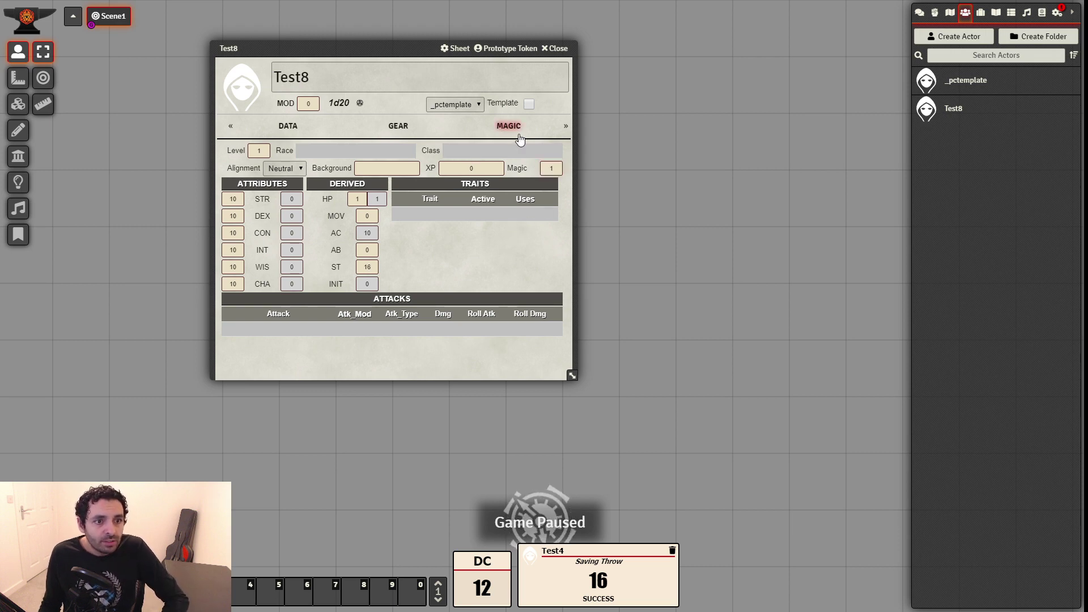
text(0)
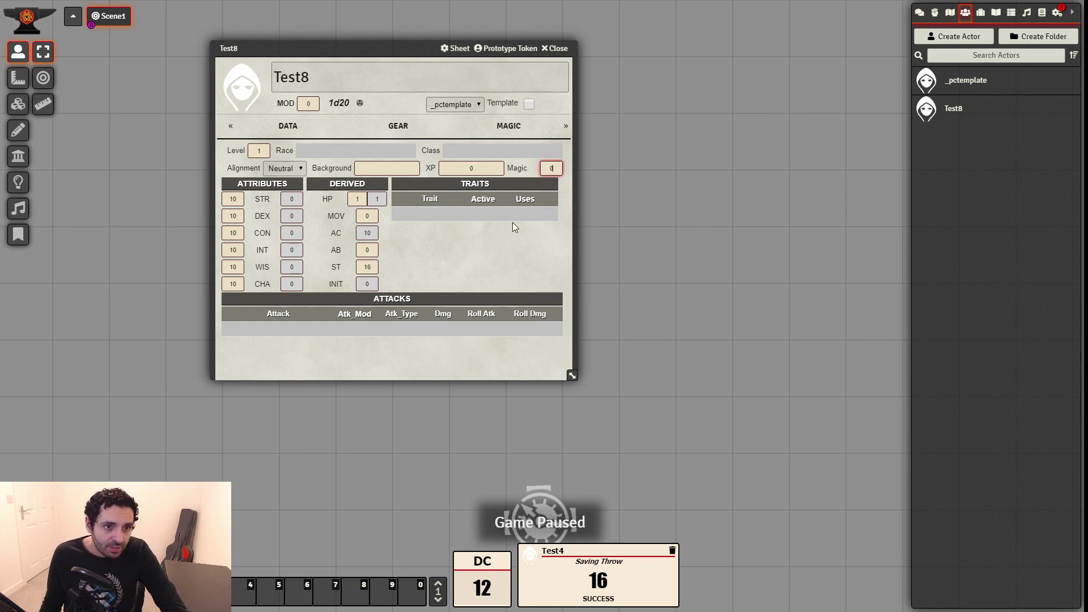
click(513, 226)
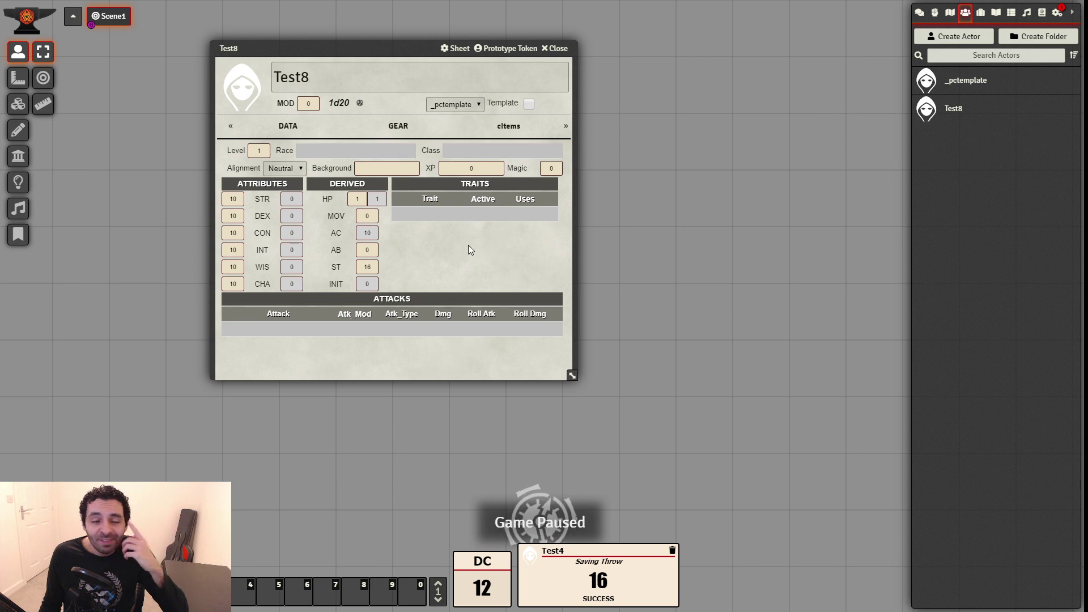
Add the Cleric class from the CLASSES folder under _COMPENDIUM, cITEMS to Test8's sheet
click(980, 12)
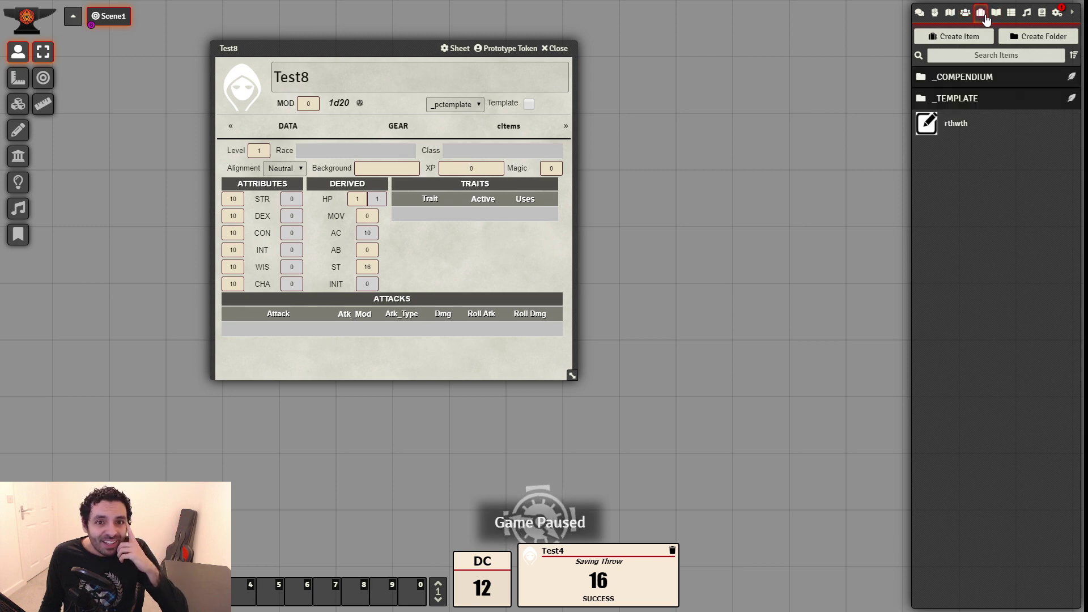
click(970, 77)
click(960, 119)
click(960, 117)
click(953, 101)
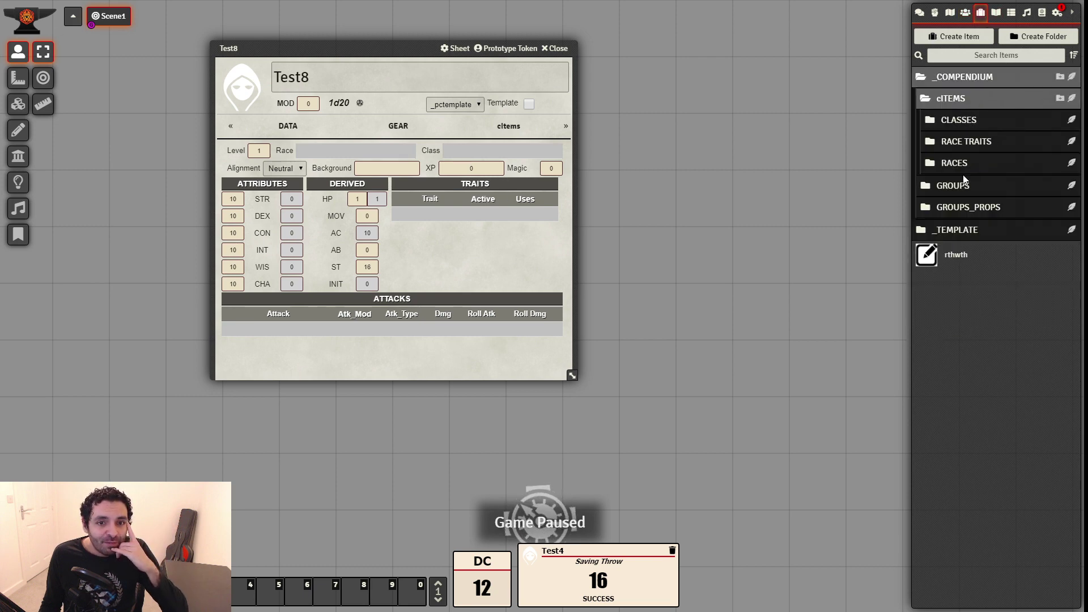
click(960, 121)
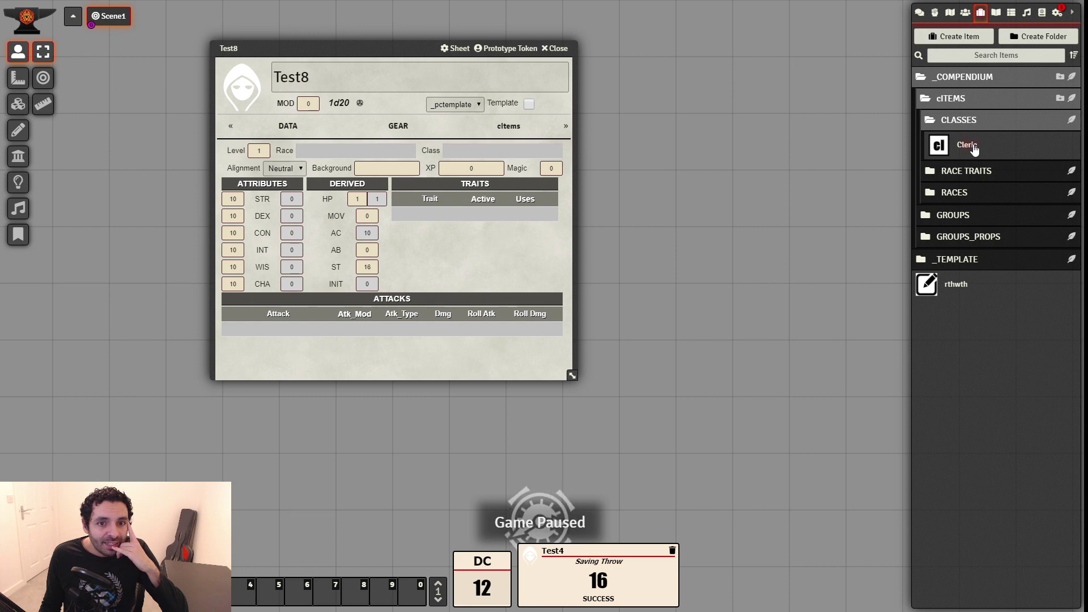
drag(581, 263, 485, 239)
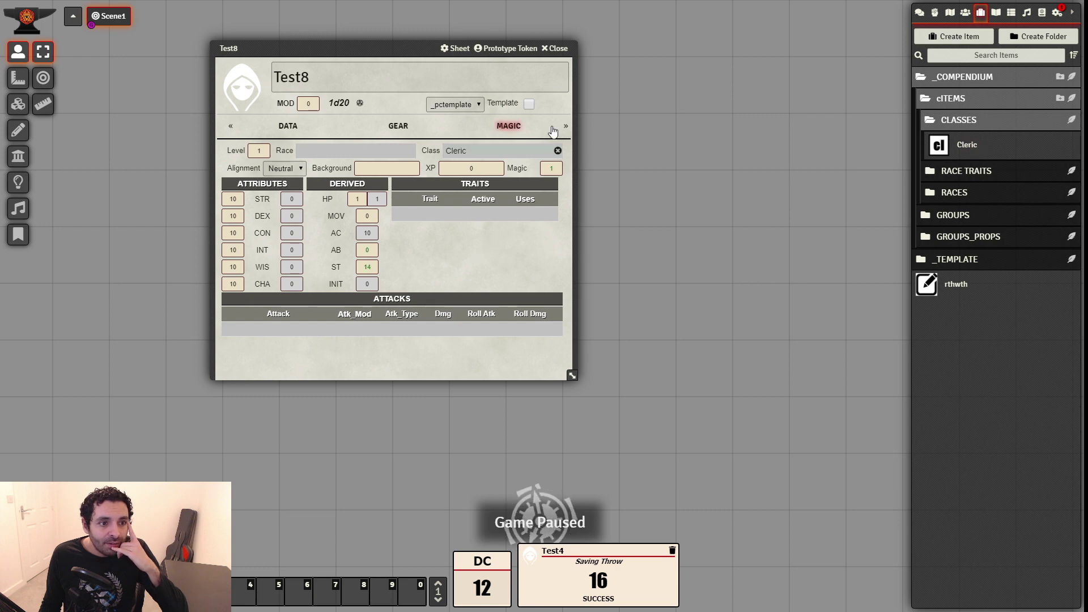
Examine the contents of the MAGIC, DATA and GEAR tabs on Test8's sheet
click(514, 129)
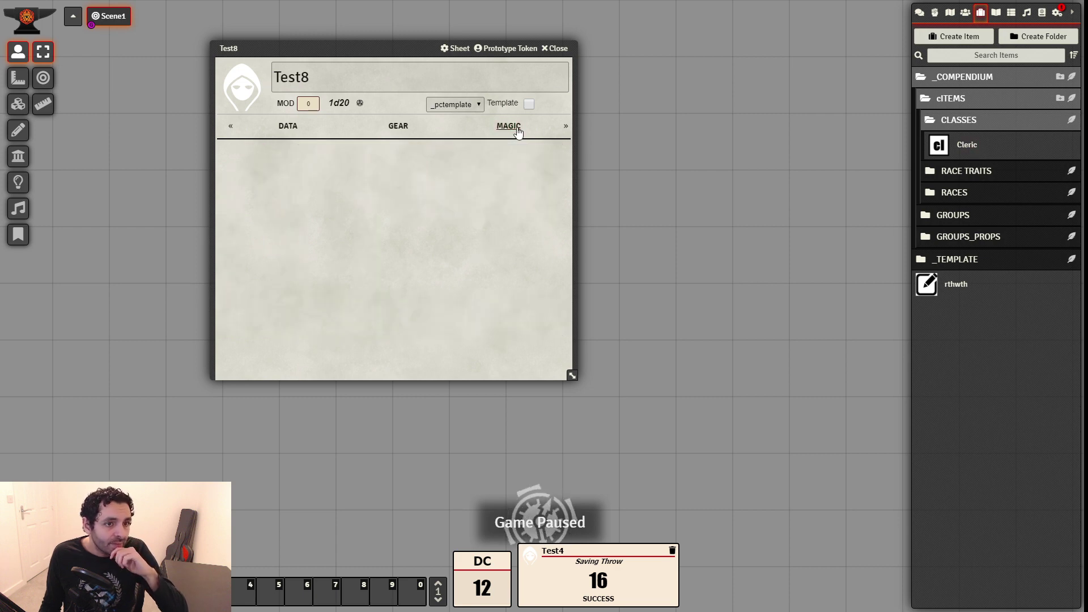
click(287, 136)
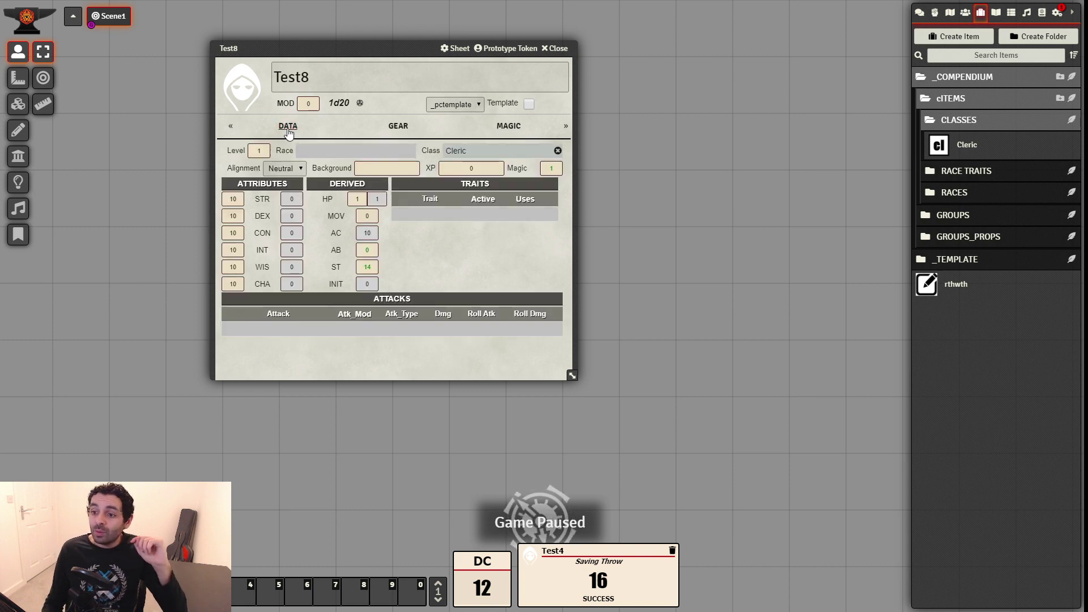
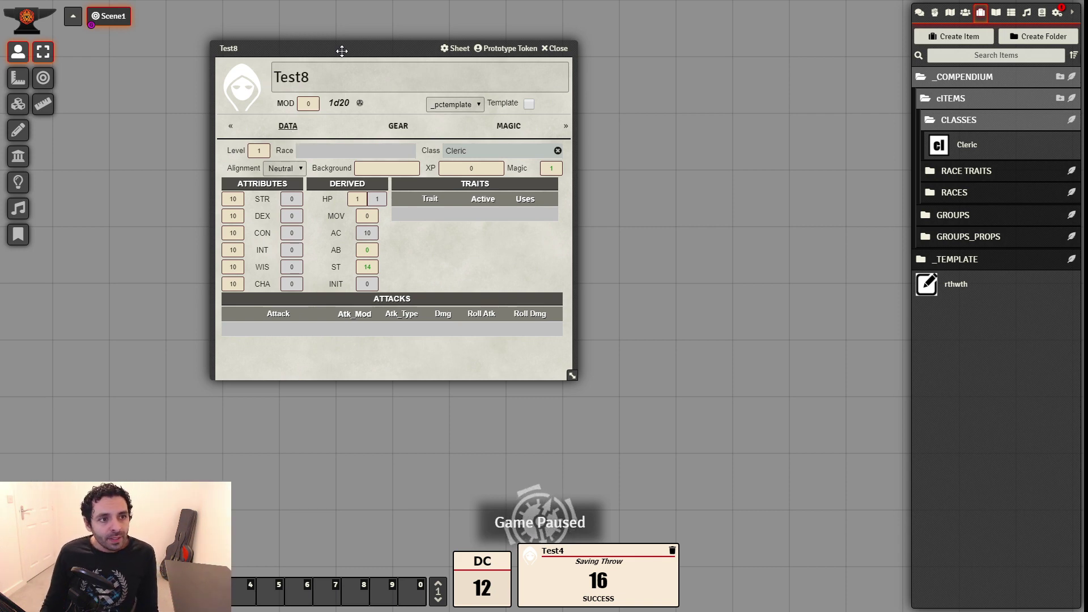
drag(342, 49, 316, 43)
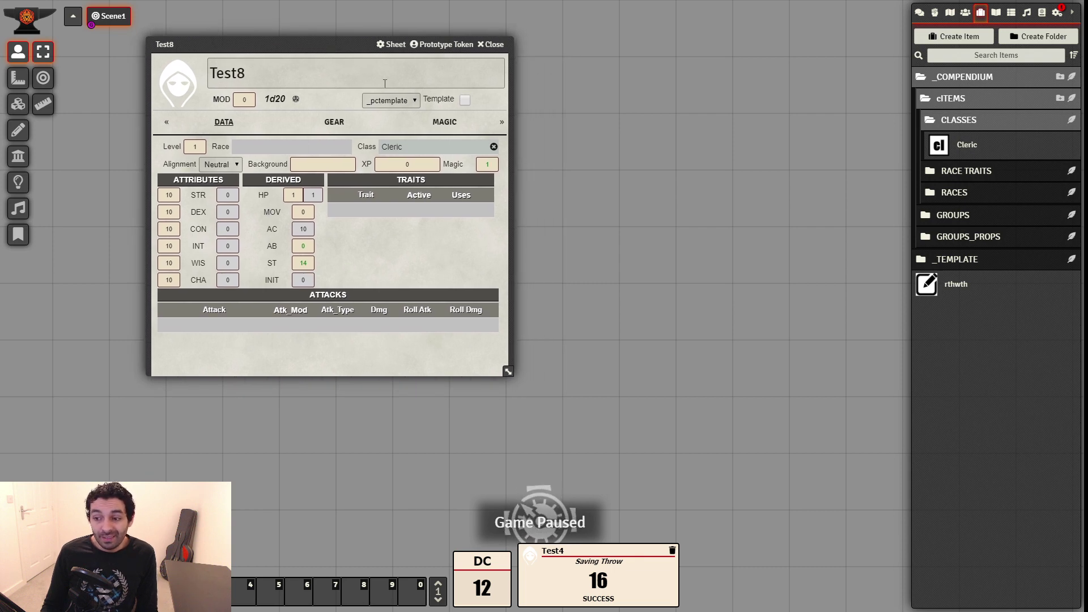
drag(342, 46, 338, 48)
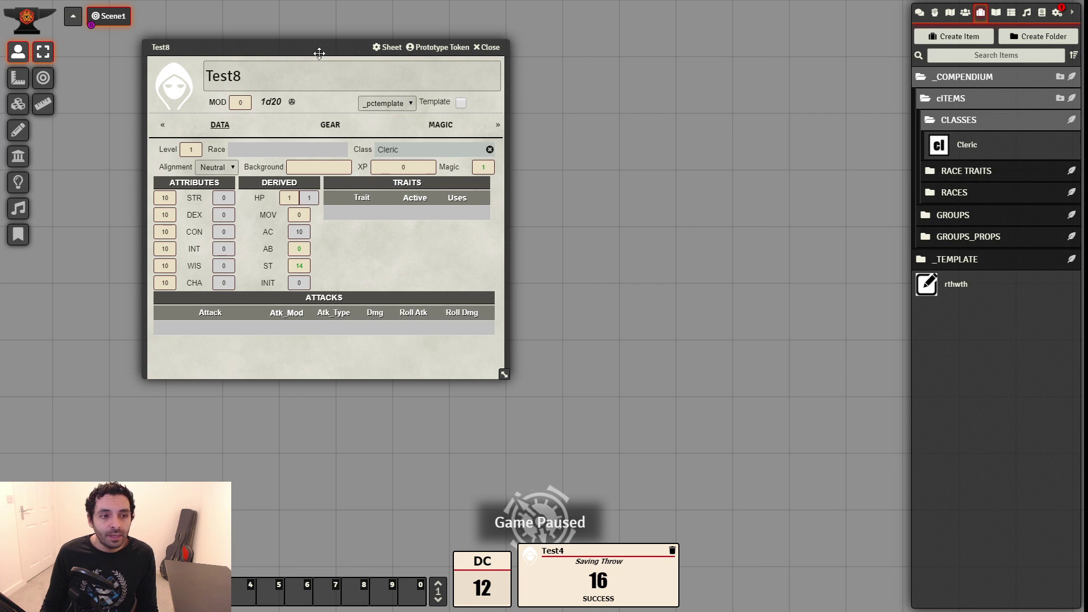
drag(331, 44, 347, 53)
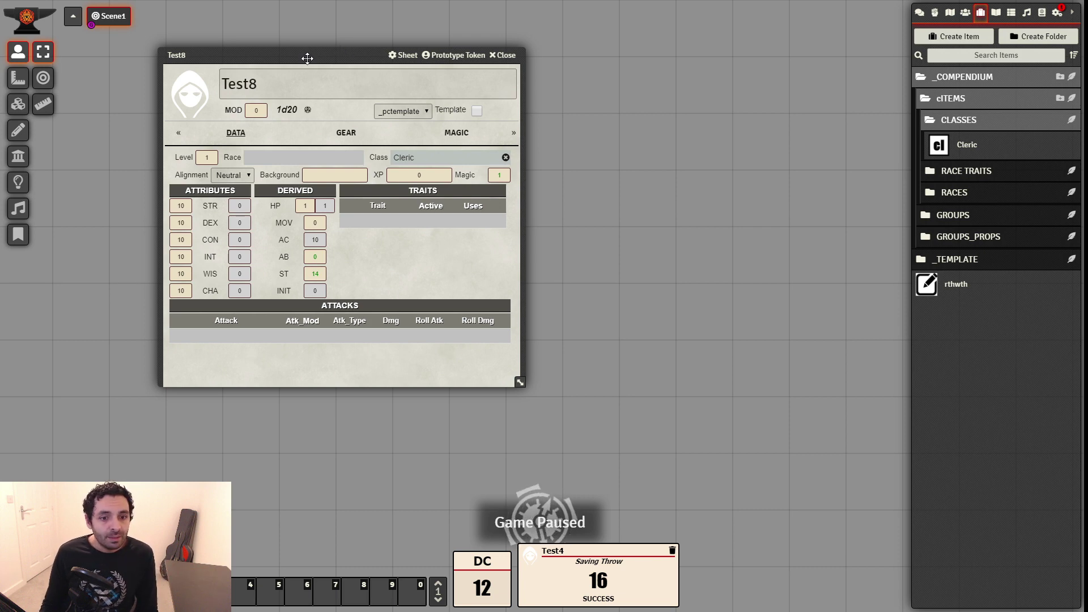
mouse_move(307, 59)
mouse_down()
mouse_move(277, 53)
mouse_move(312, 56)
mouse_up()
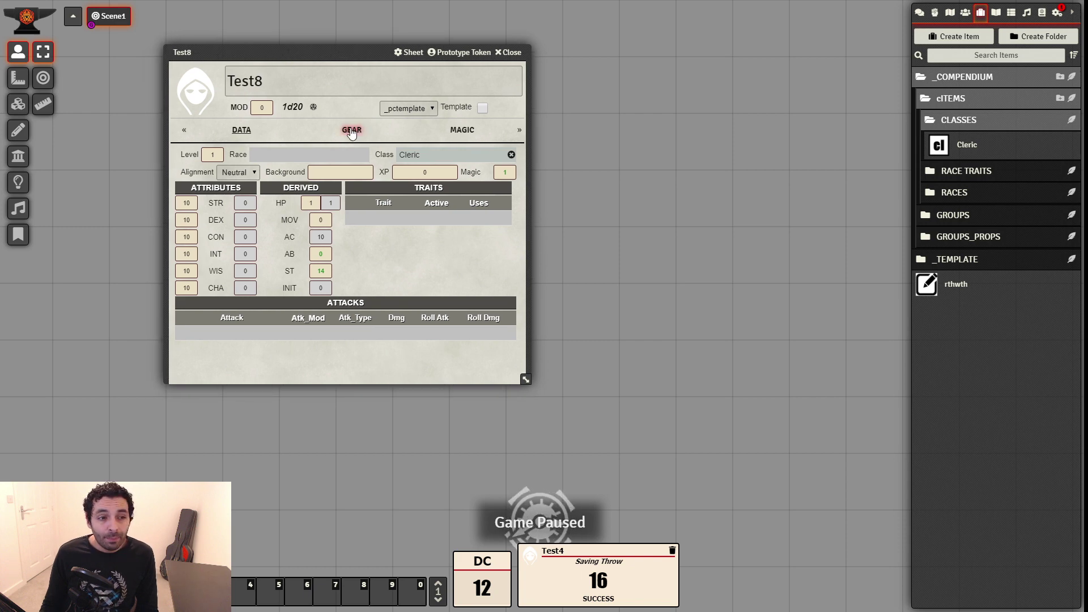
click(453, 131)
click(230, 132)
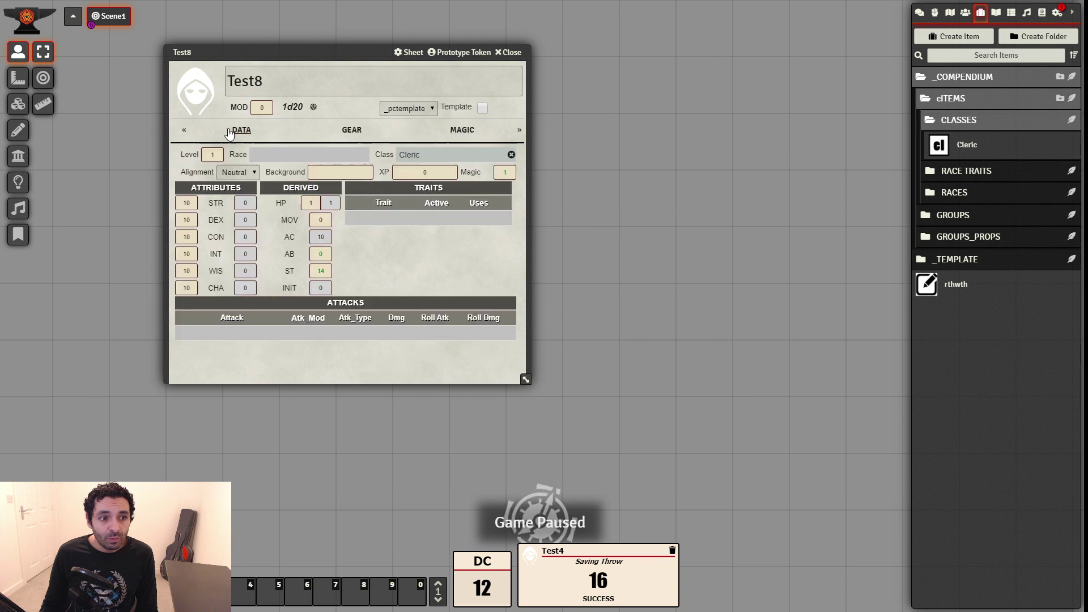
click(463, 131)
click(241, 131)
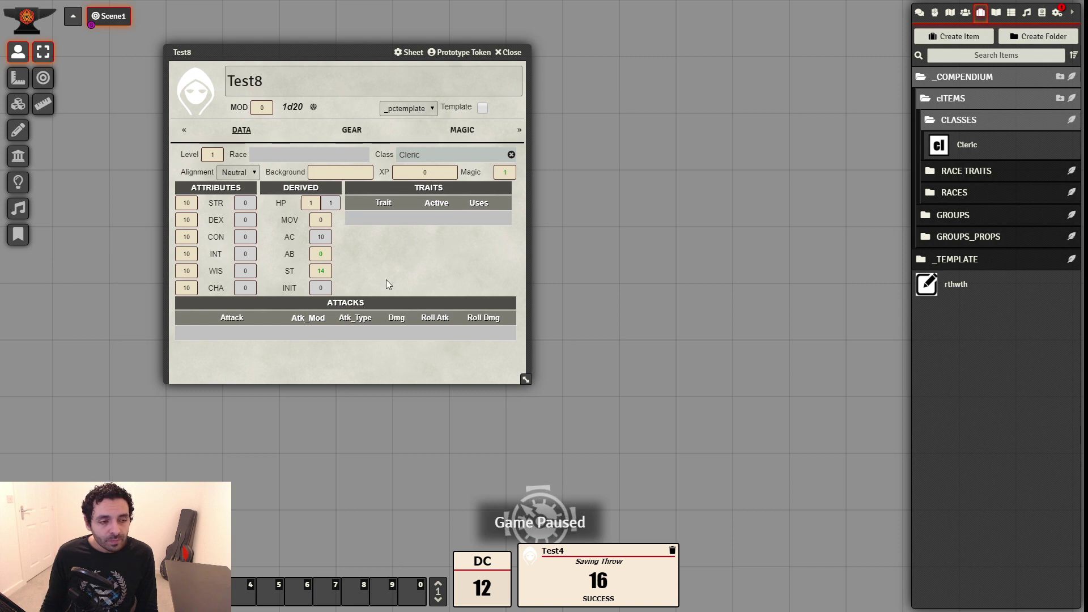
click(351, 130)
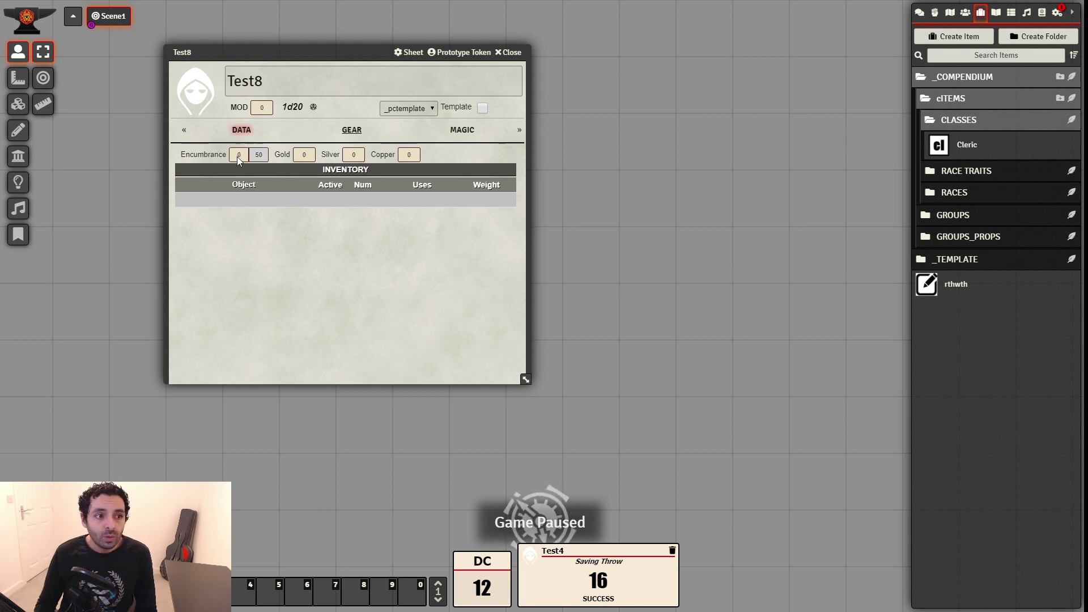
Create a folder named GEAR inside the cITEMS folder of the compendium
click(996, 13)
click(980, 12)
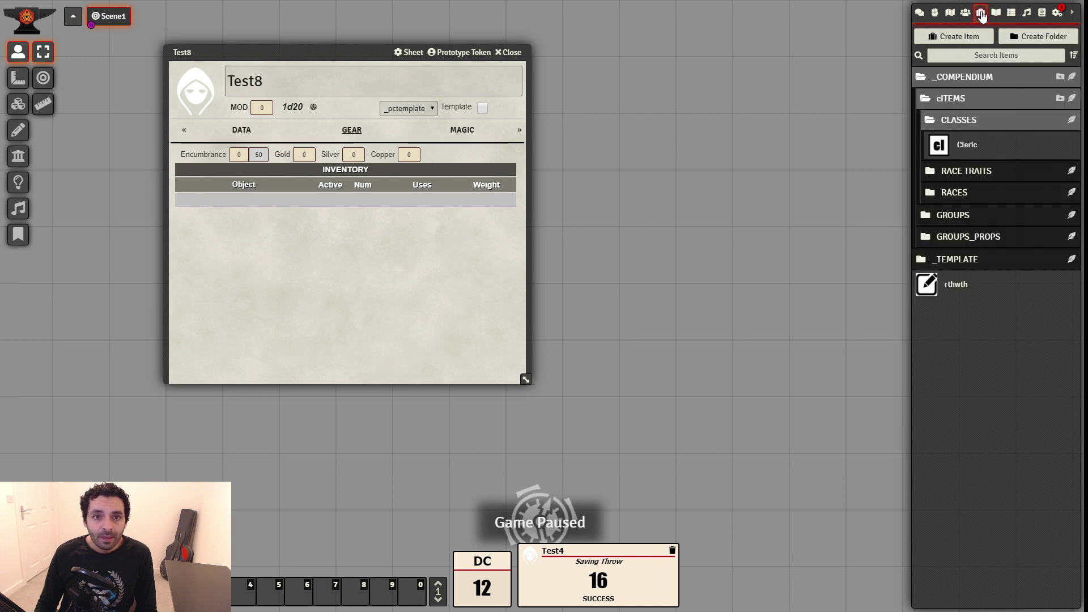
click(971, 95)
click(971, 95)
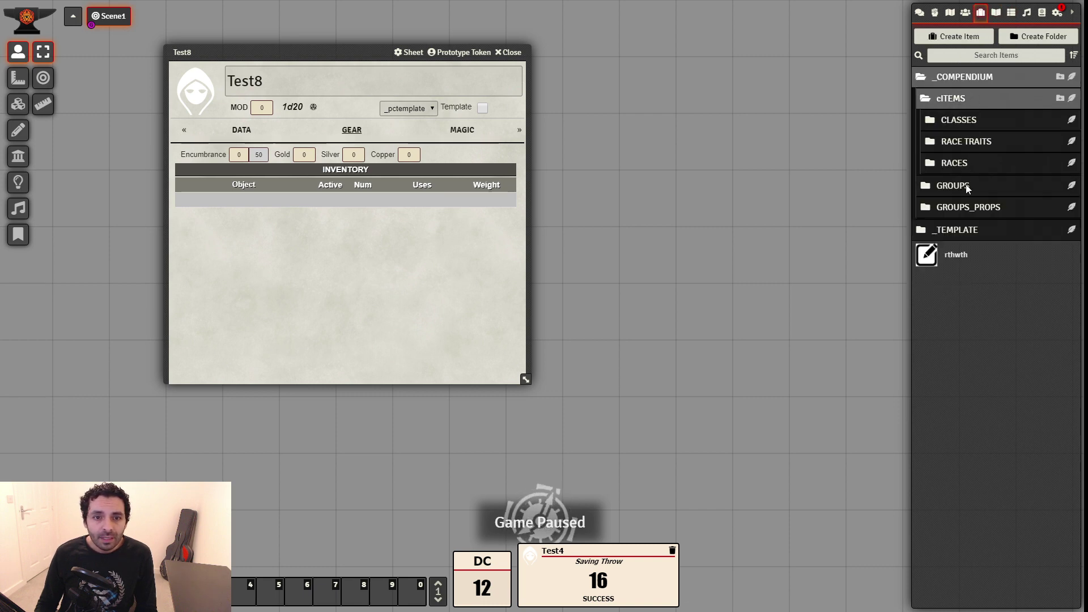
click(1060, 98)
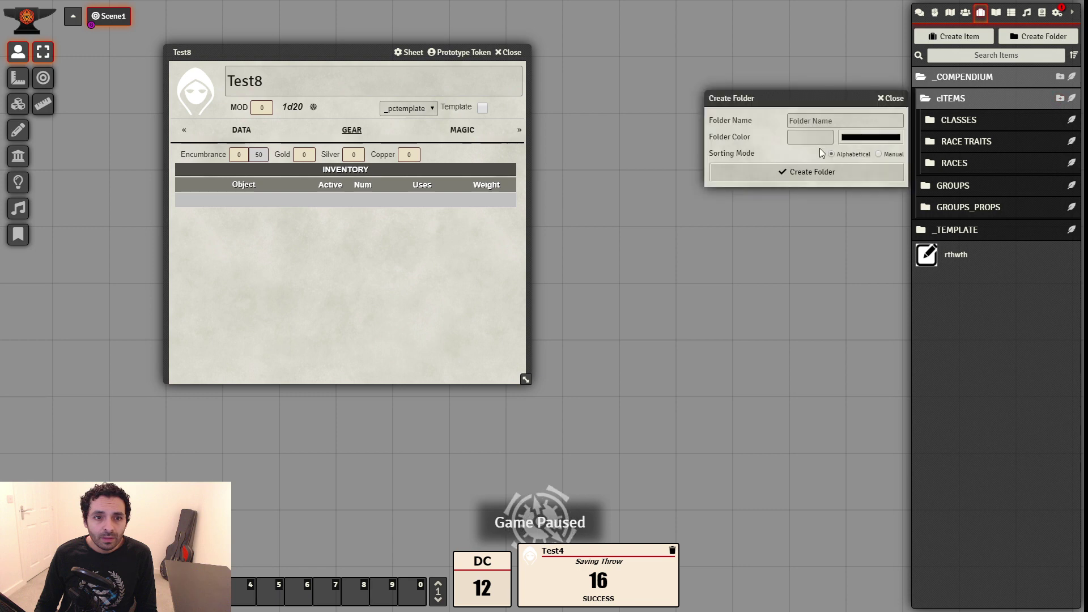
click(842, 118)
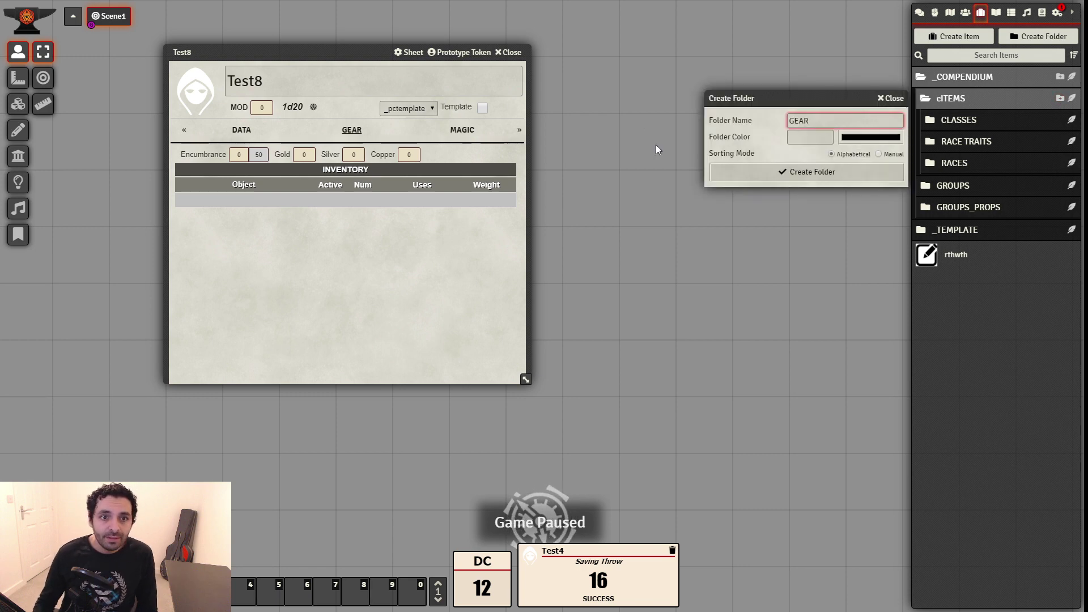
click(816, 173)
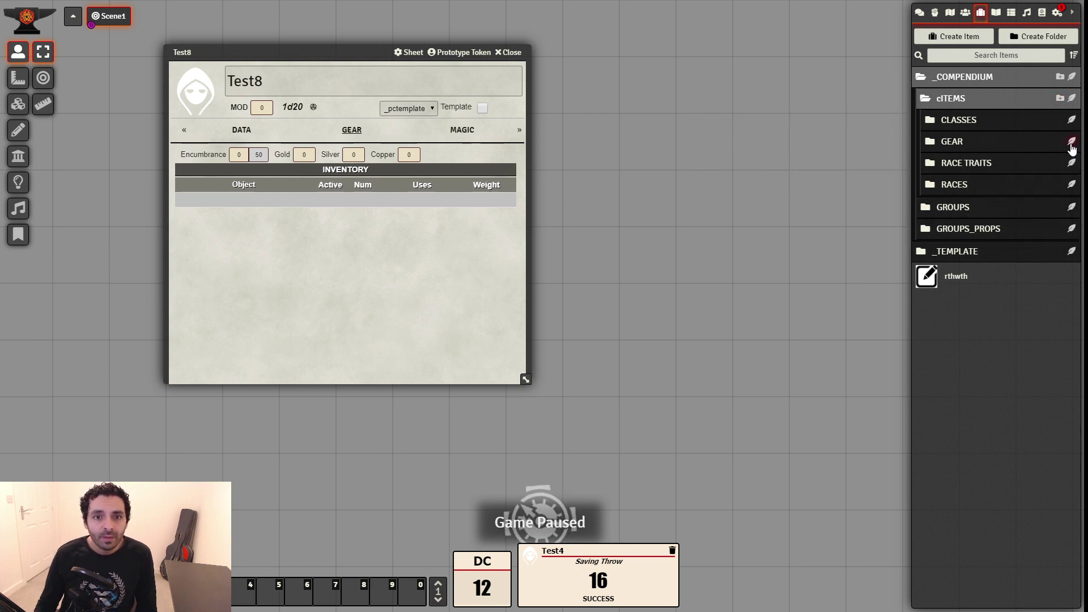
Create a cItem named Backpack in the GEAR folder
click(1072, 141)
click(826, 165)
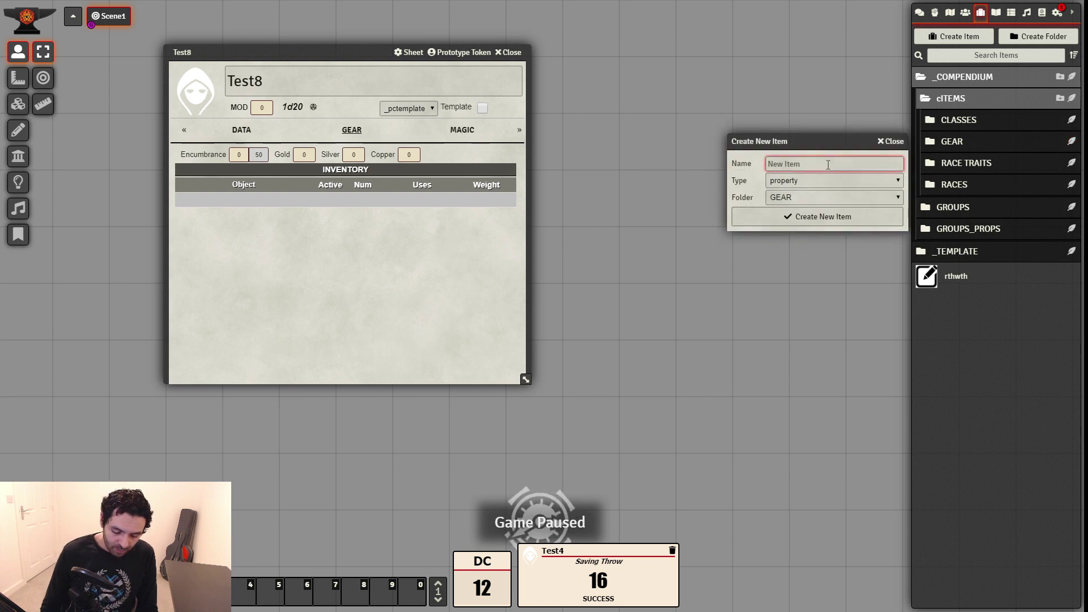
text(Backpack)
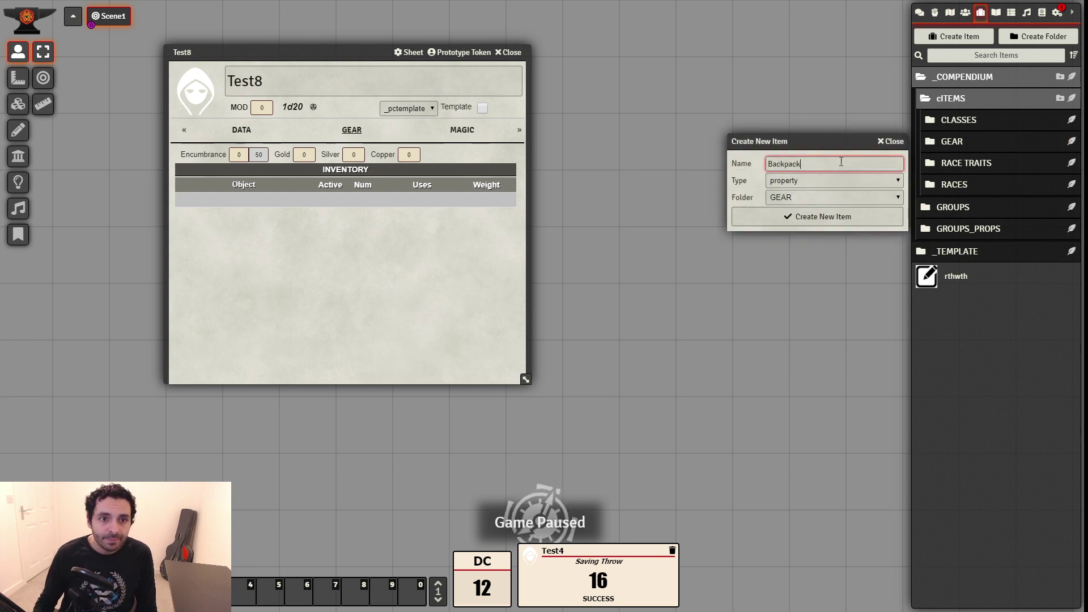
click(861, 183)
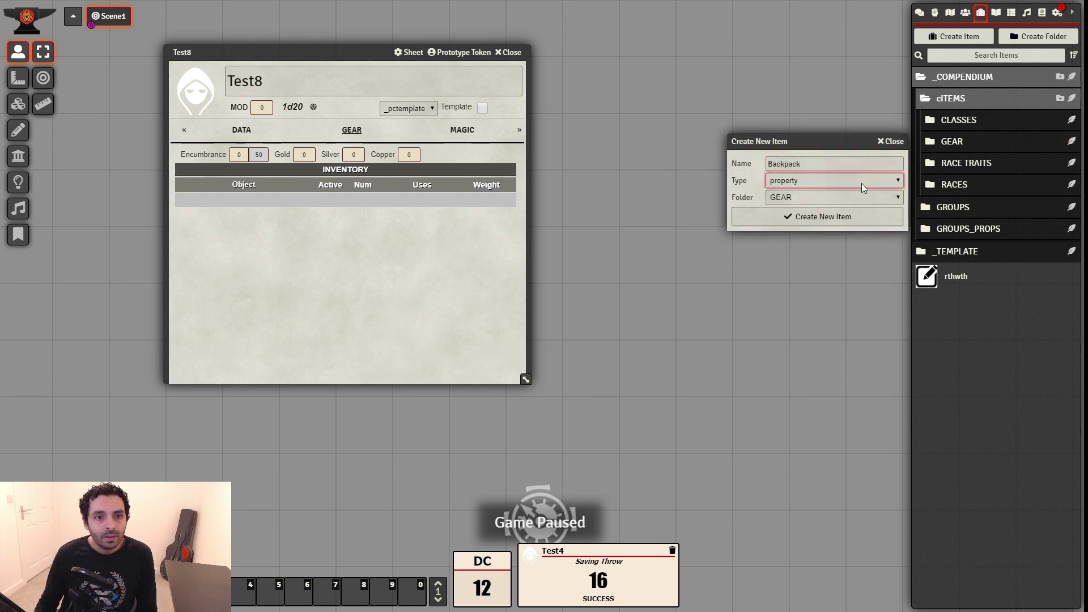
click(812, 218)
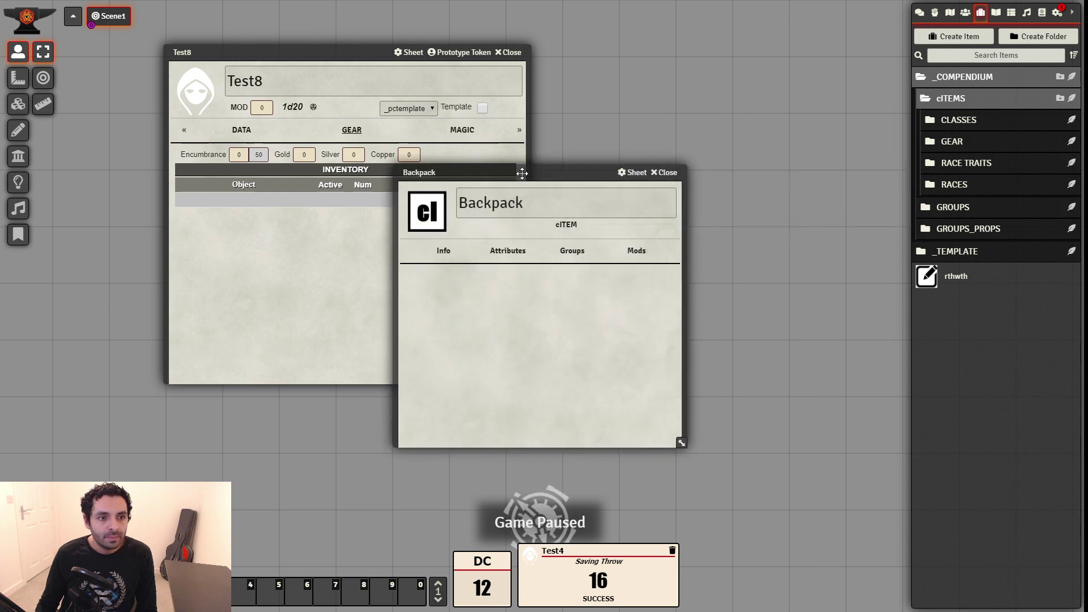
Assign the Object group to the Backpack cItem and set its weight to 1
drag(522, 174, 700, 84)
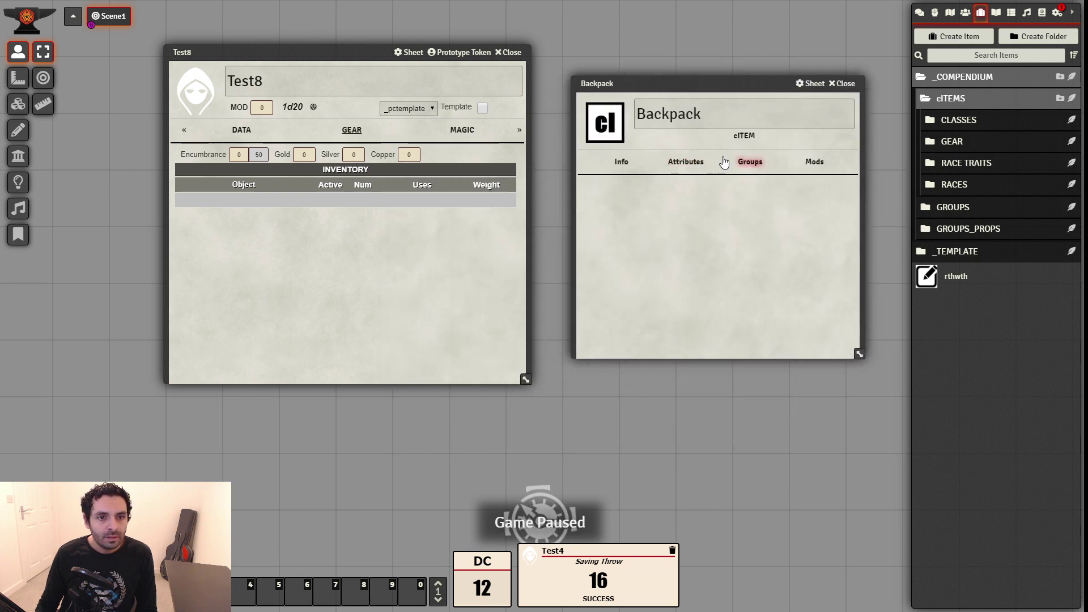
click(963, 207)
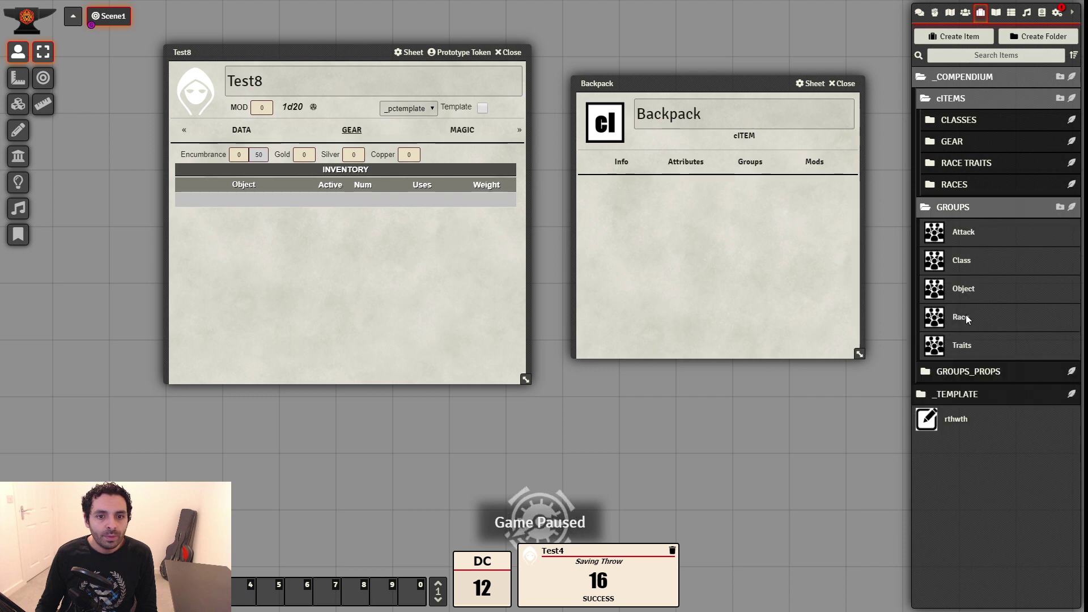
drag(965, 293, 729, 282)
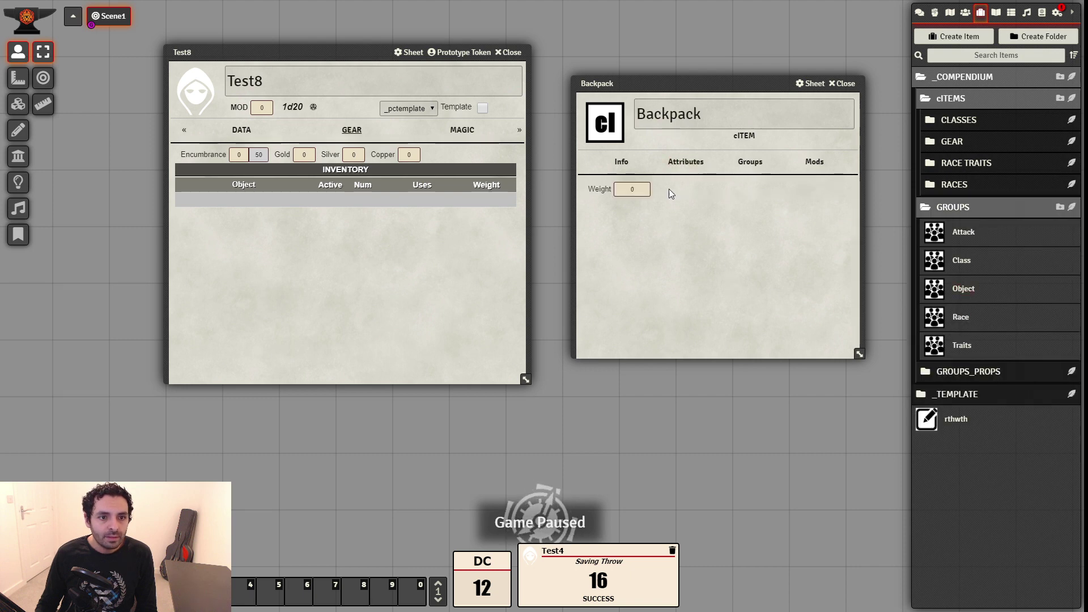
click(632, 189)
click(693, 278)
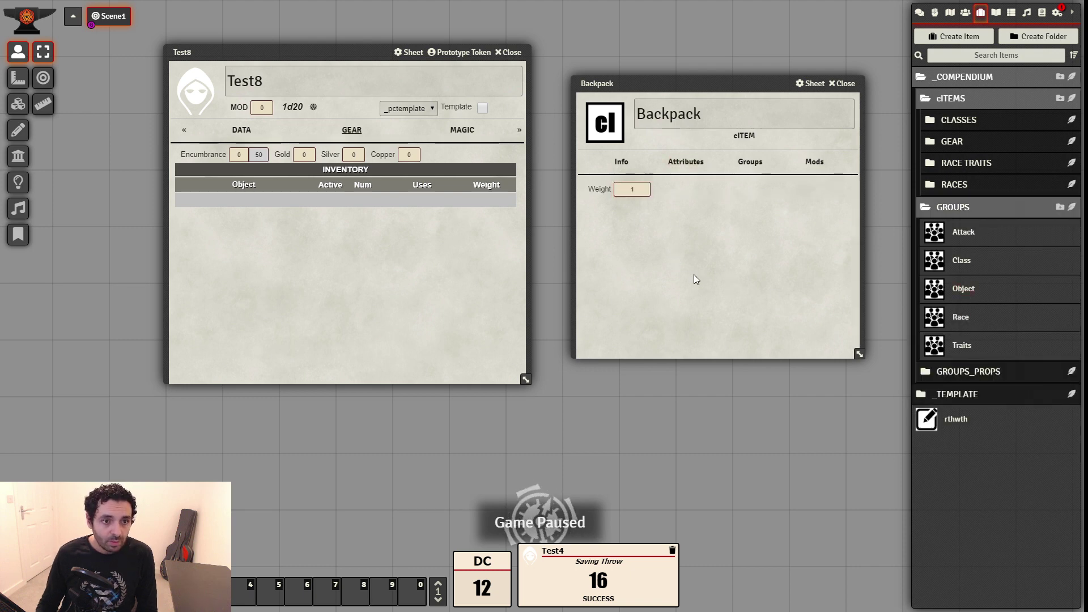
Set the Backpack's image to _mochila1.jpg from the img/06_Icons folder and close its sheet
click(628, 166)
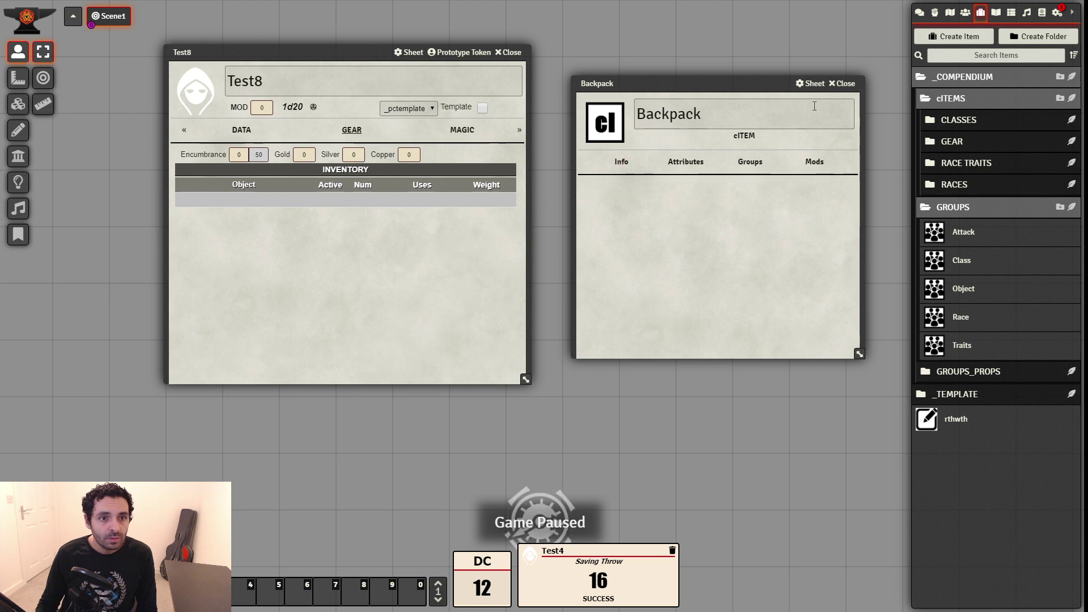
click(597, 119)
click(589, 145)
click(589, 145)
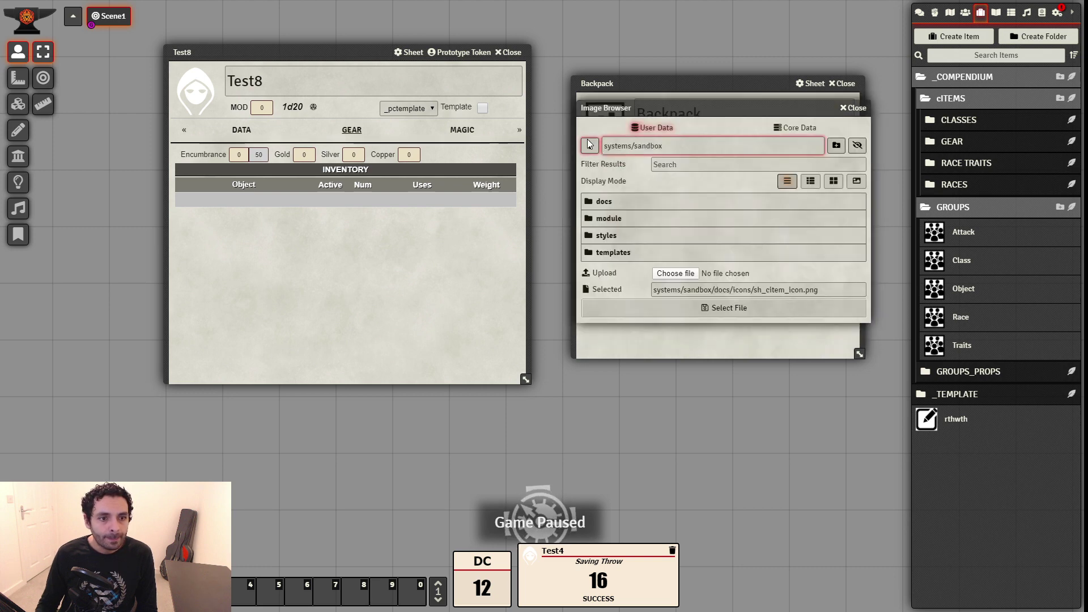
click(589, 145)
click(590, 145)
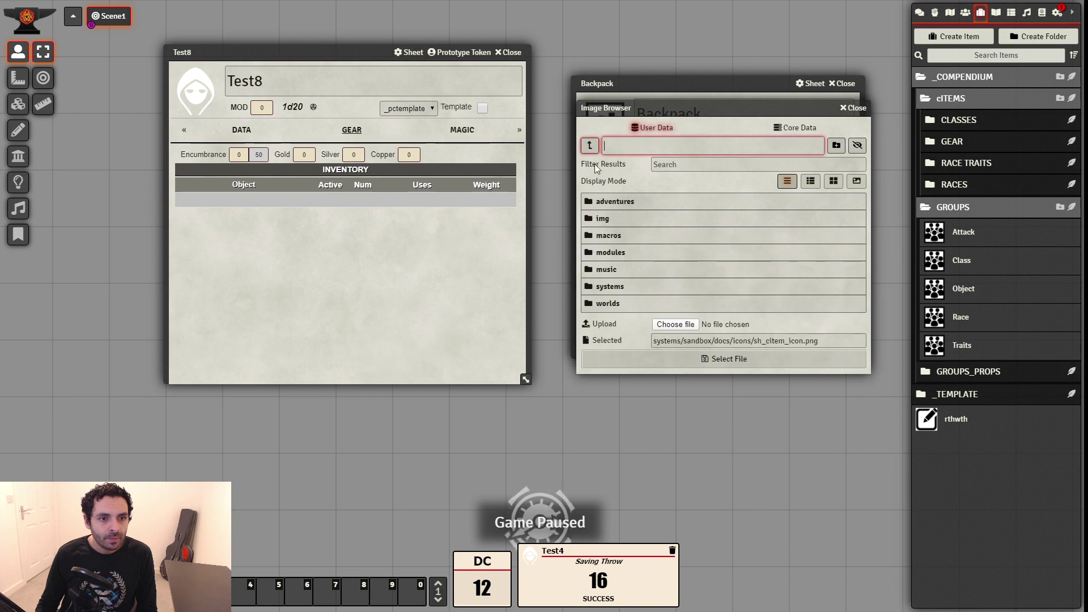
click(603, 221)
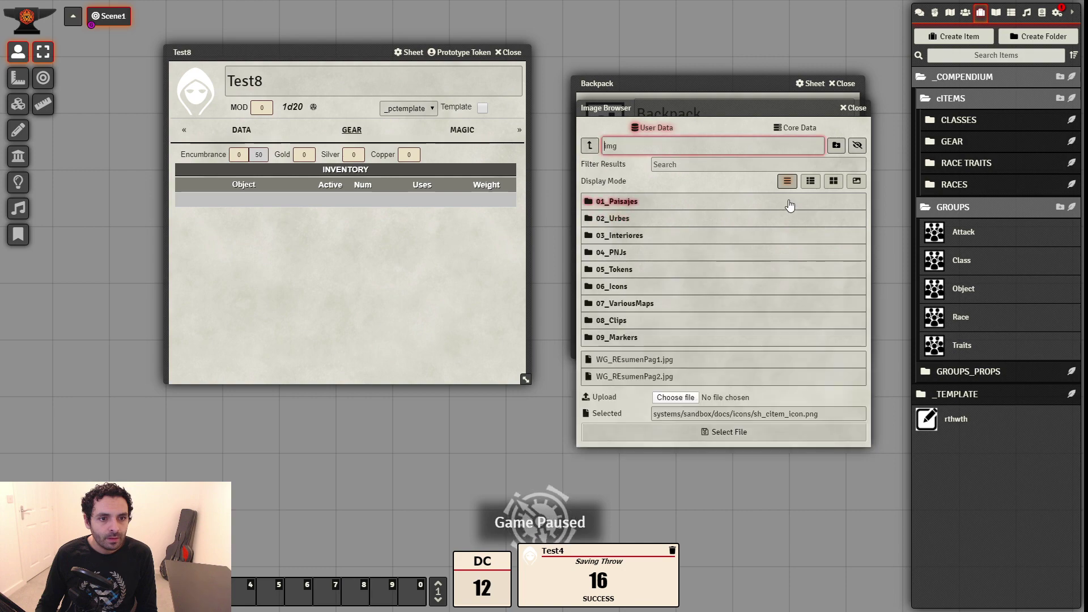
click(621, 270)
click(833, 179)
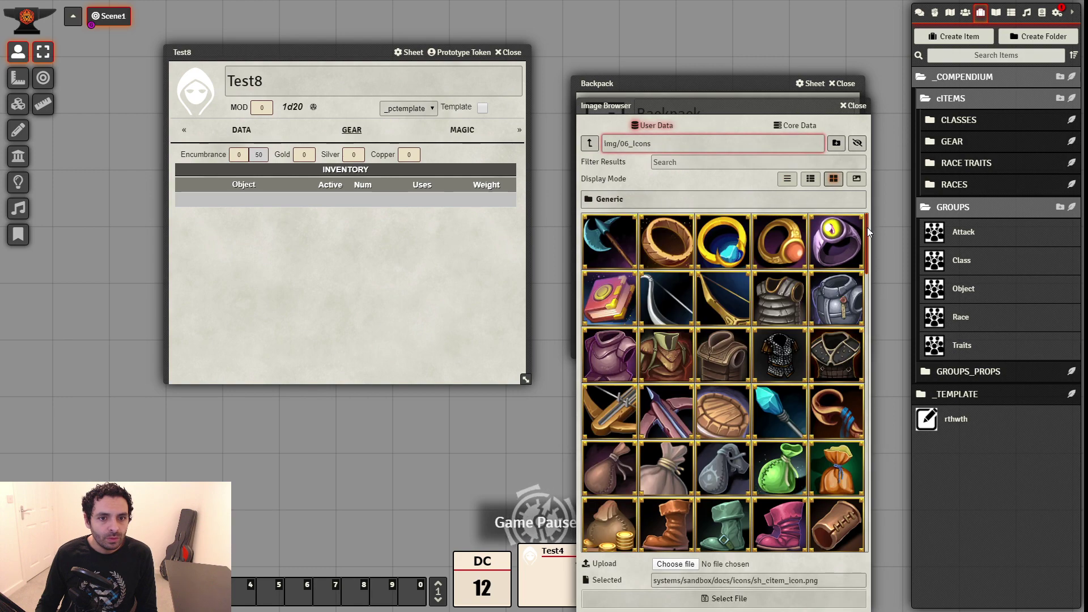
drag(866, 227, 858, 372)
click(659, 361)
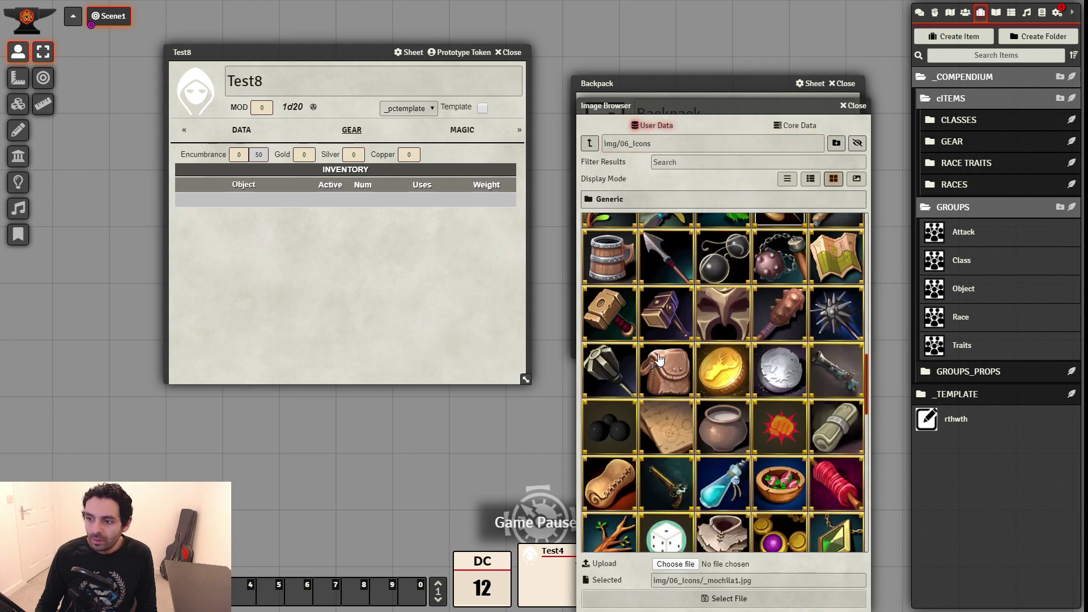
click(772, 596)
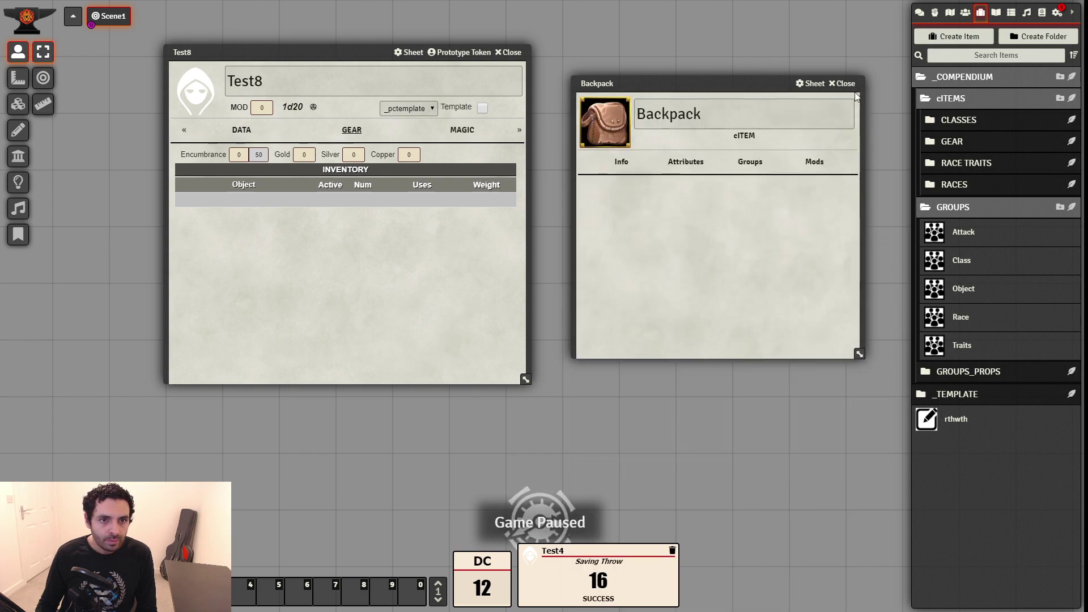
click(844, 83)
Duplicate the Backpack cItem in the GEAR folder and rename the copy Torch
click(980, 142)
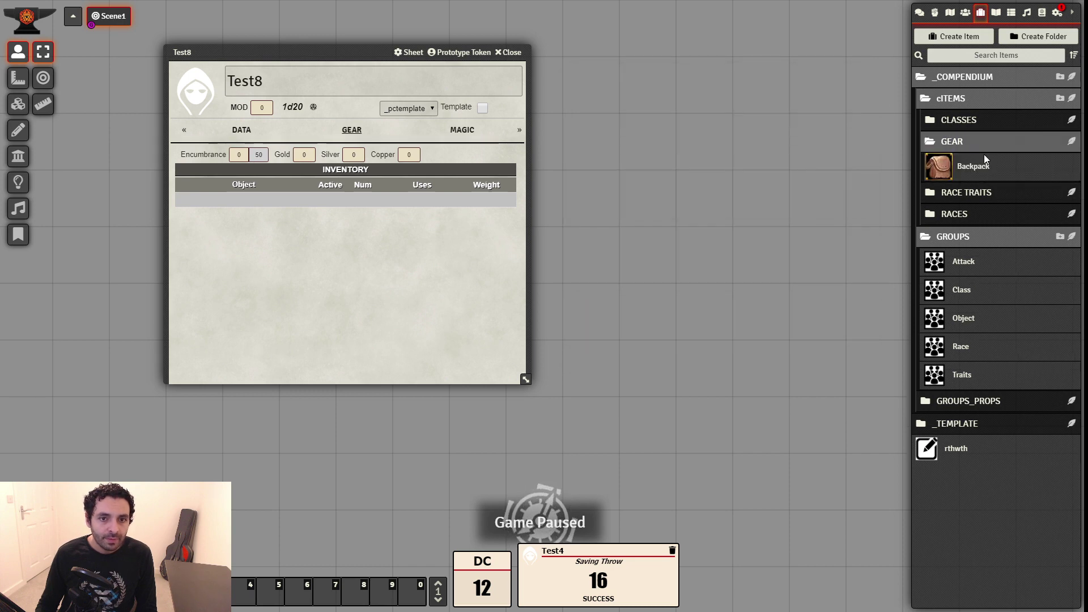
right_click(983, 163)
click(961, 245)
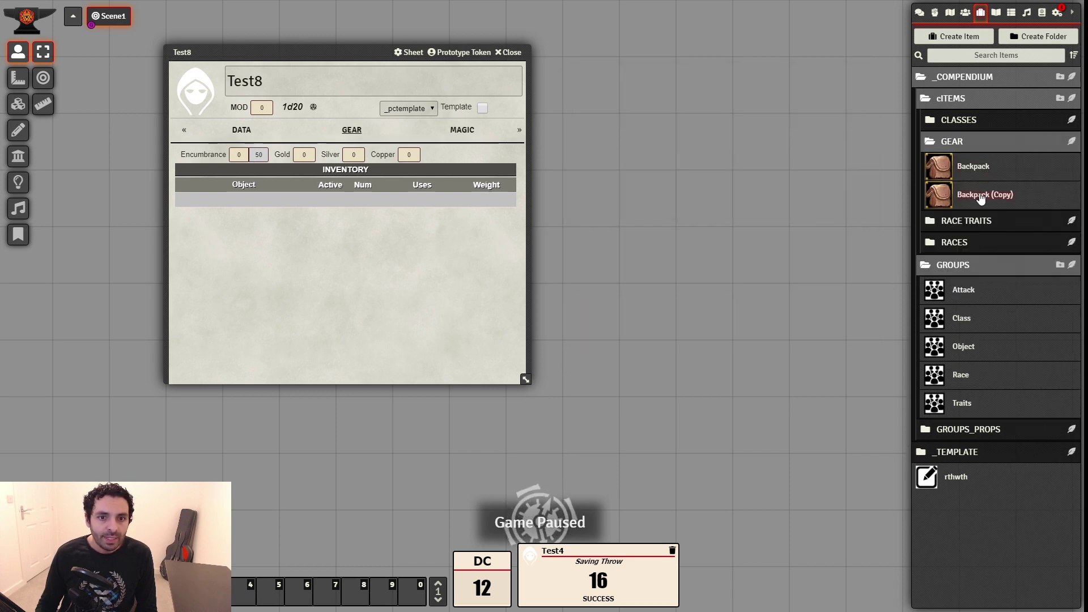
click(981, 195)
text(Torch)
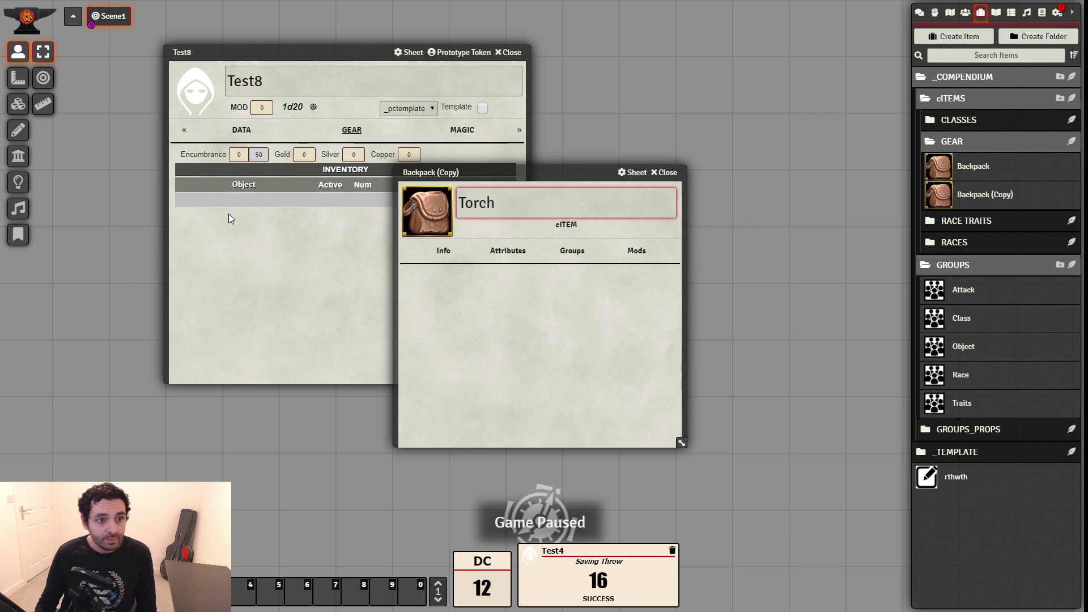
click(467, 321)
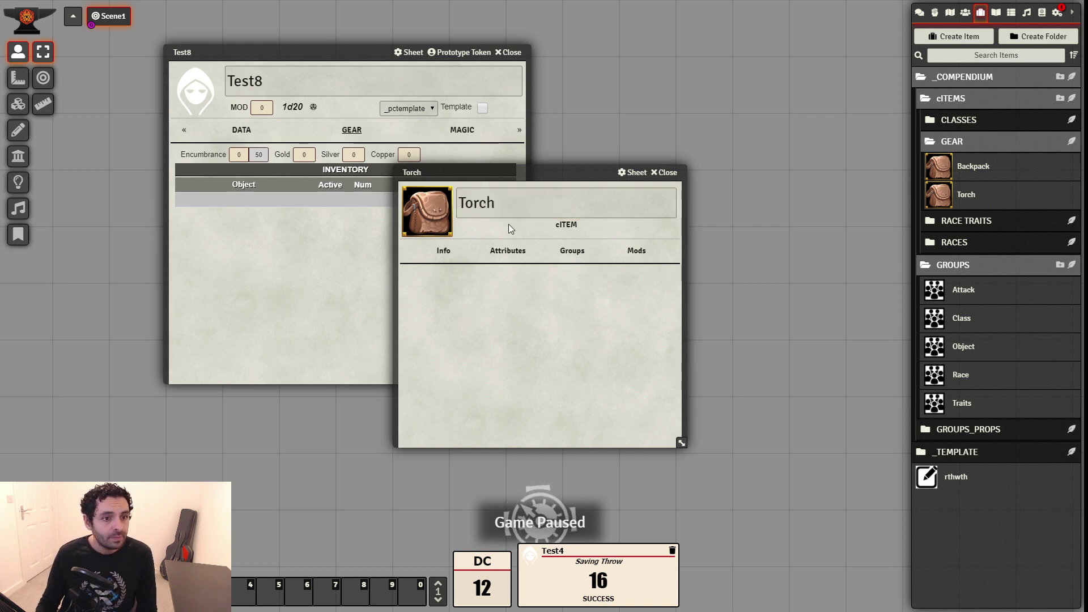
Set the Backpack's weight attribute to 2 and close its sheet
drag(507, 173, 683, 131)
click(683, 209)
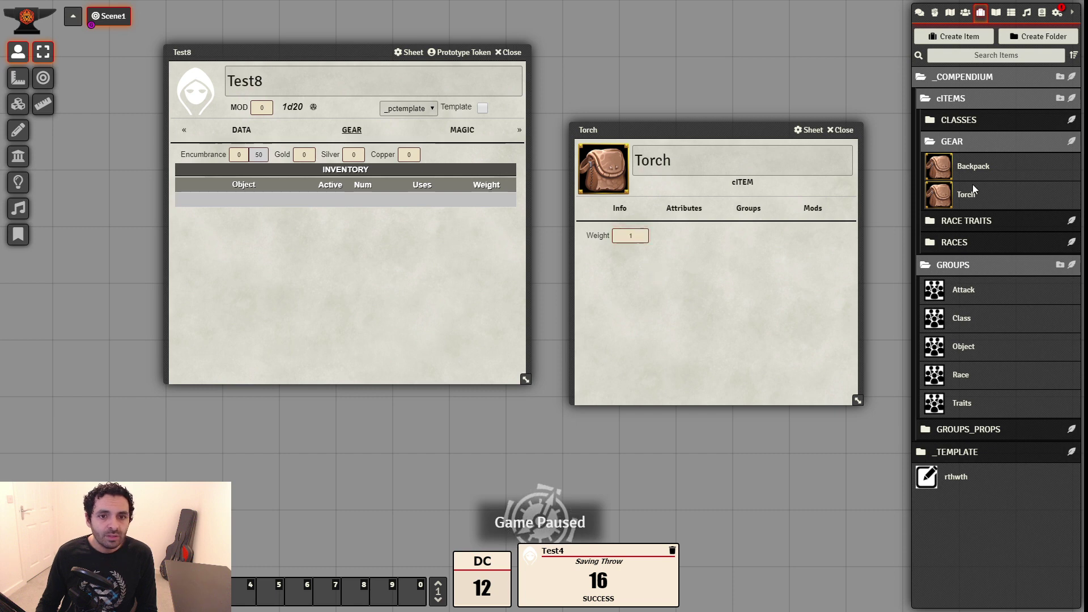
click(980, 171)
click(685, 162)
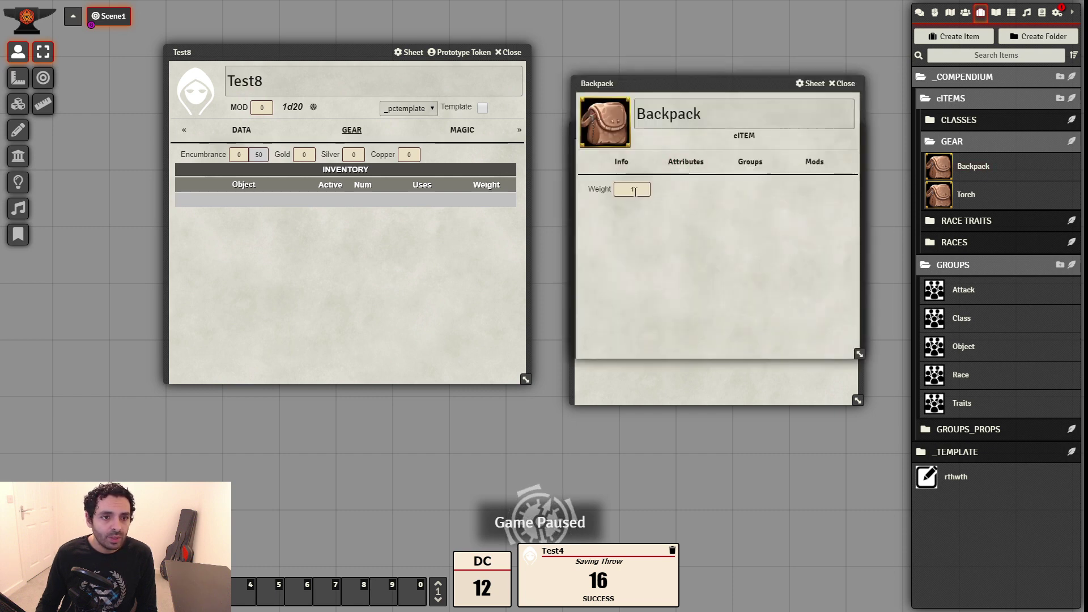
click(843, 83)
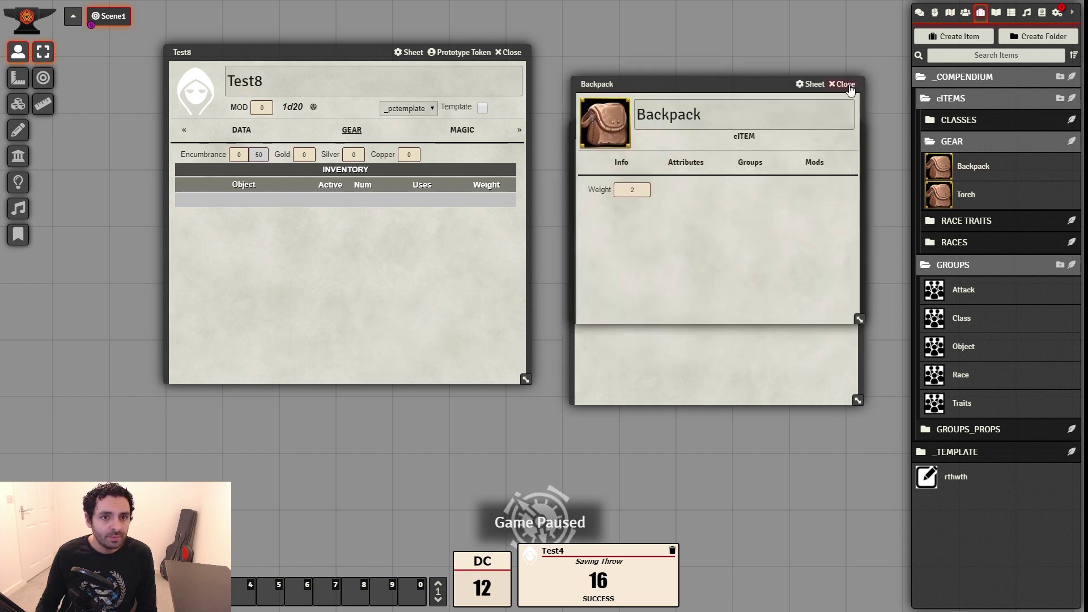
Replace the Torch's image with the burning torch icon from img/06_Icons and close its sheet
click(613, 165)
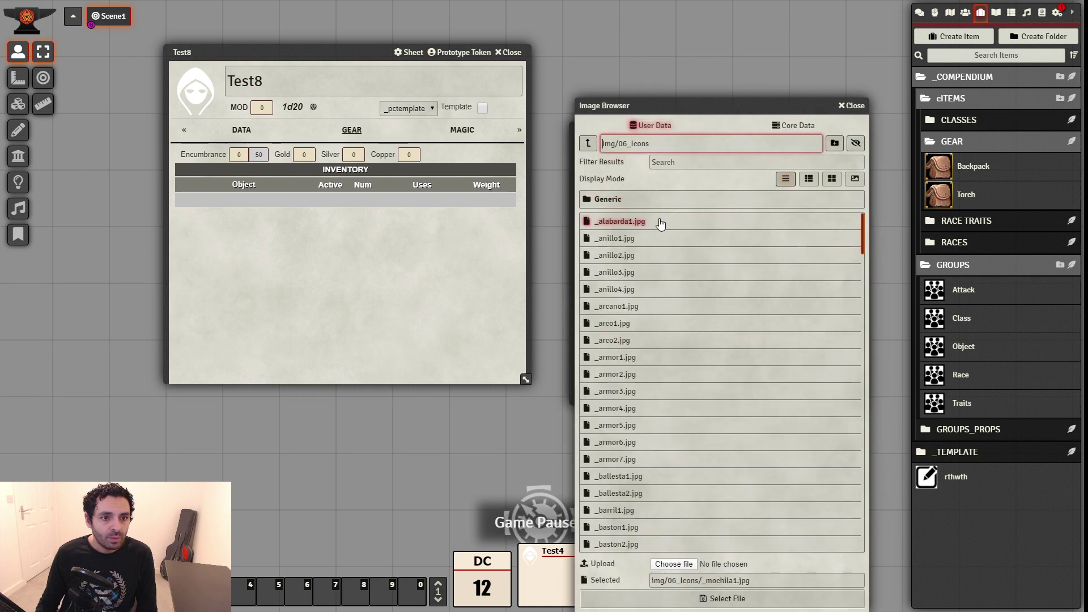
click(831, 178)
drag(865, 227, 852, 506)
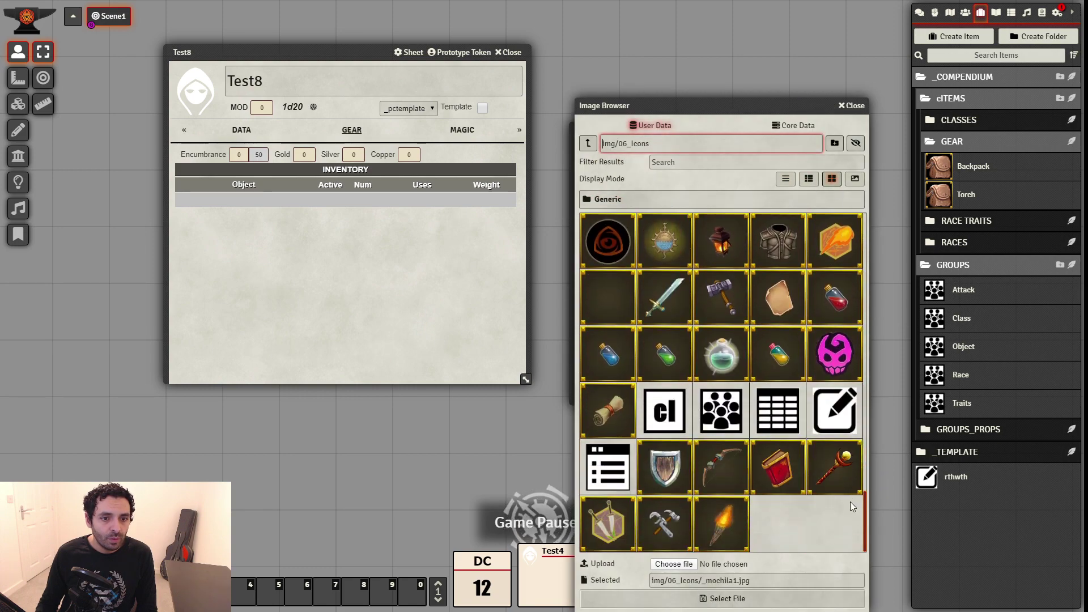
click(722, 532)
click(731, 598)
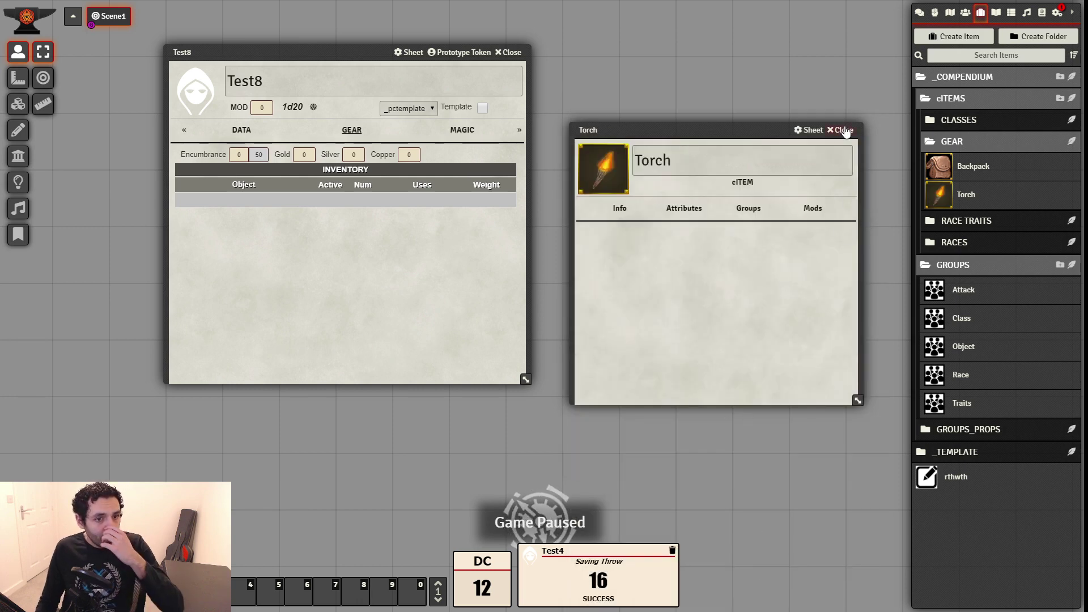
drag(844, 130, 806, 47)
click(806, 46)
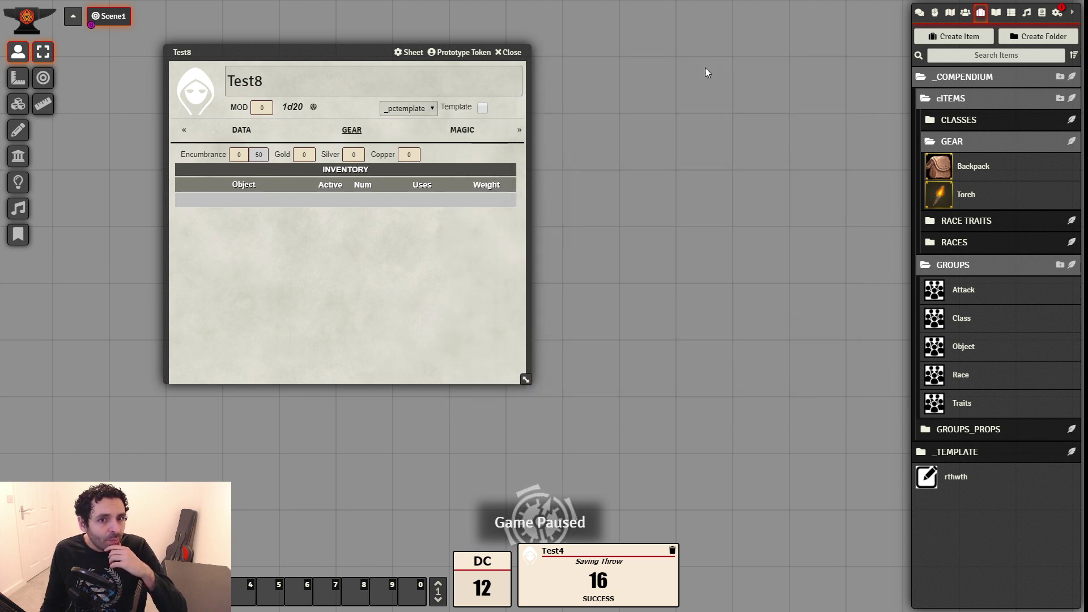
click(963, 196)
click(818, 56)
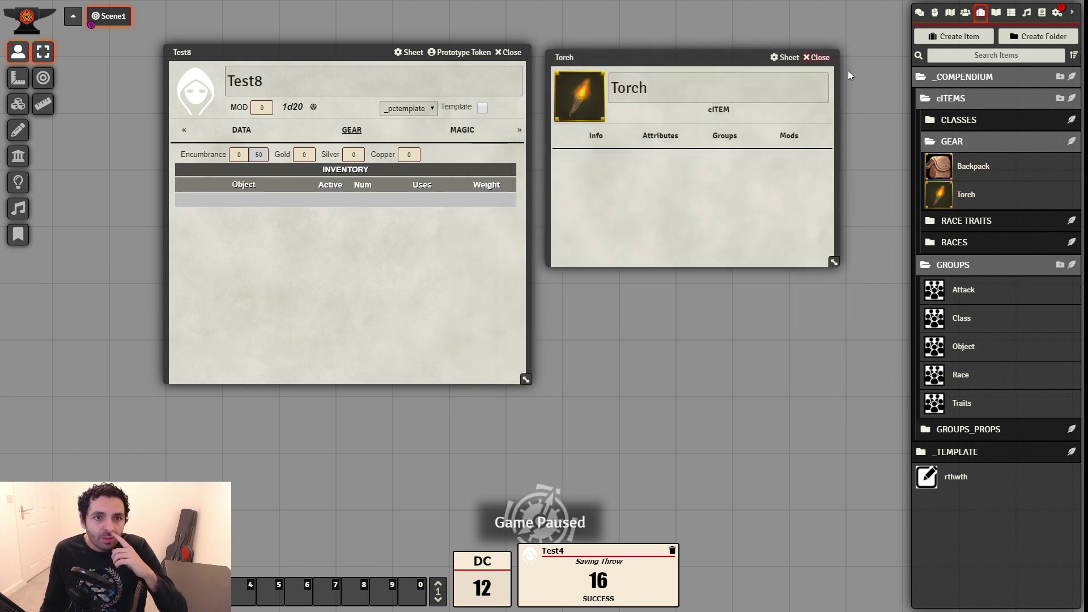
Add a mod named SET ENCUMBRANCE to the Backpack, with encumbrance as its attribute key
click(966, 175)
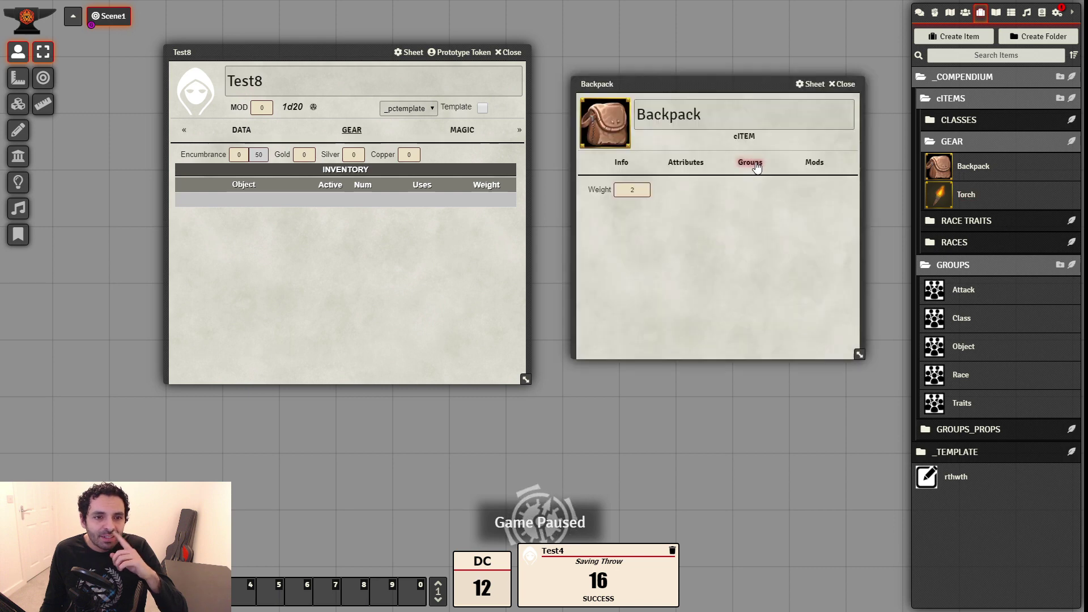
click(814, 162)
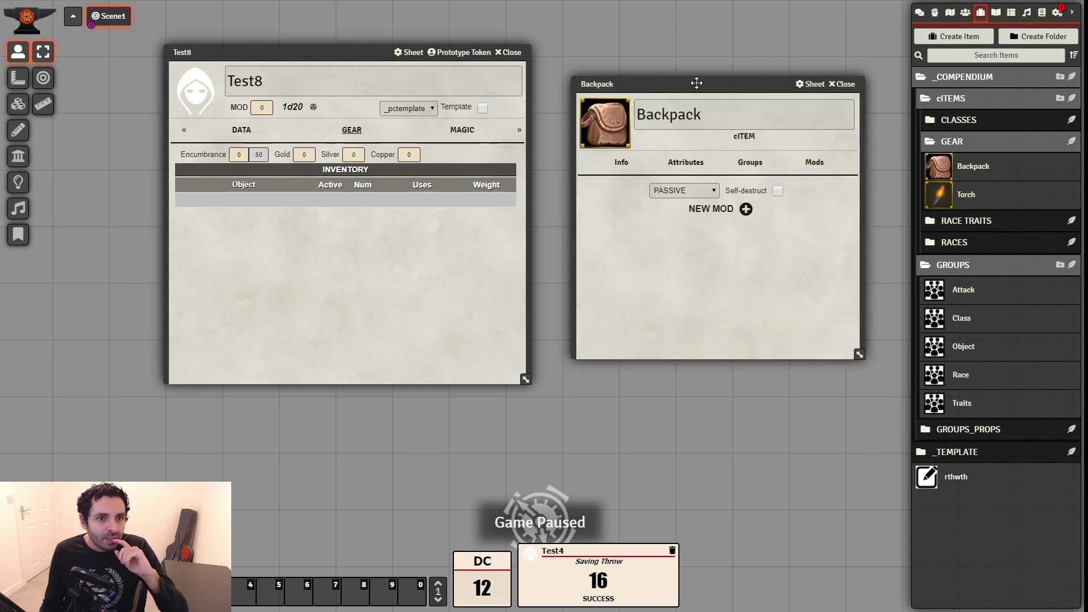
drag(697, 83, 683, 43)
click(731, 169)
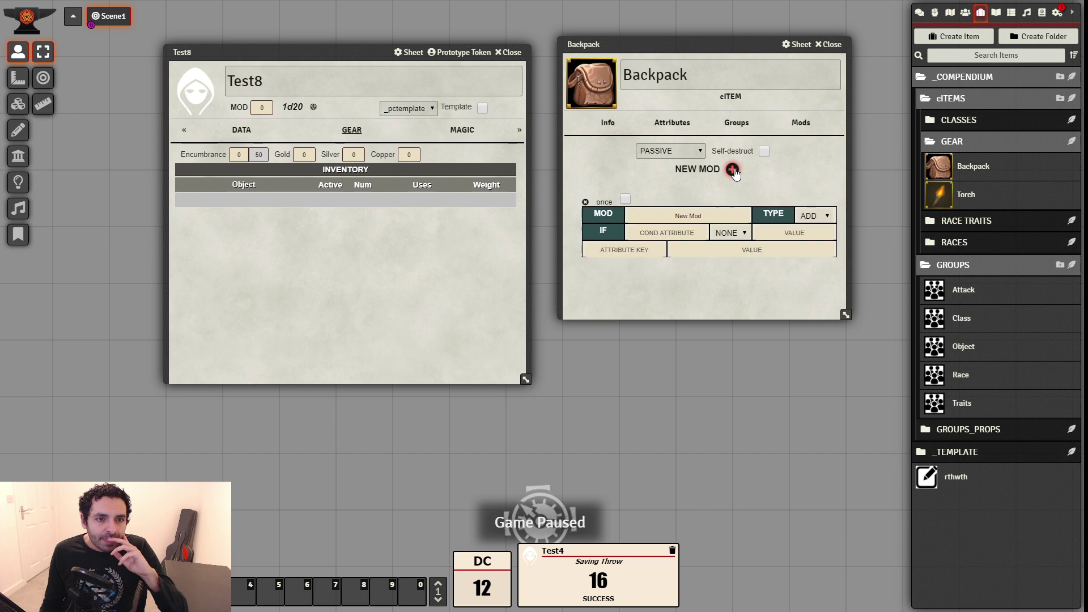
click(642, 215)
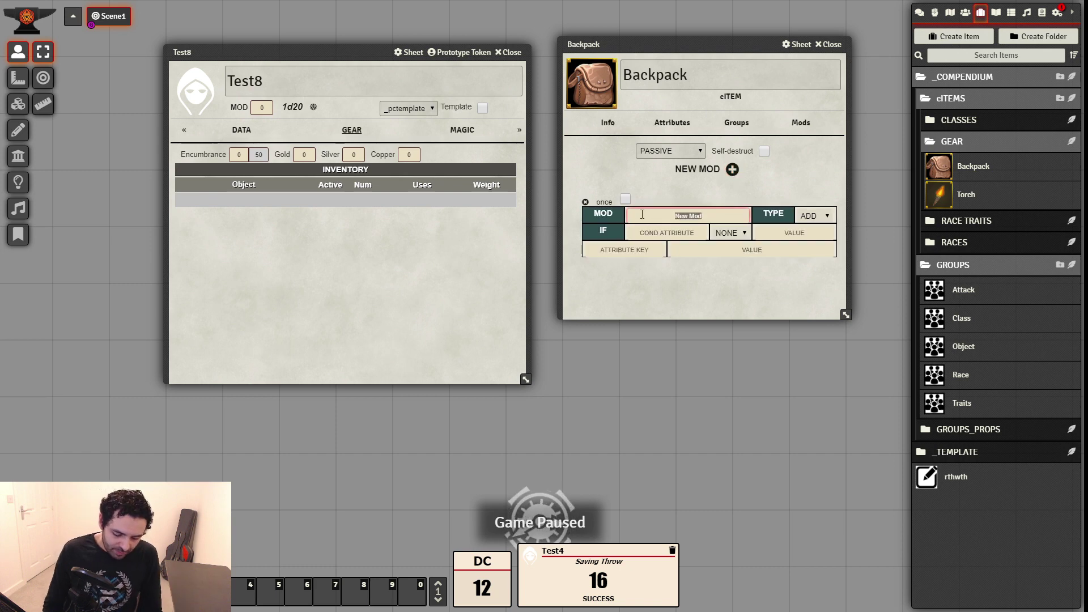
text(SET)
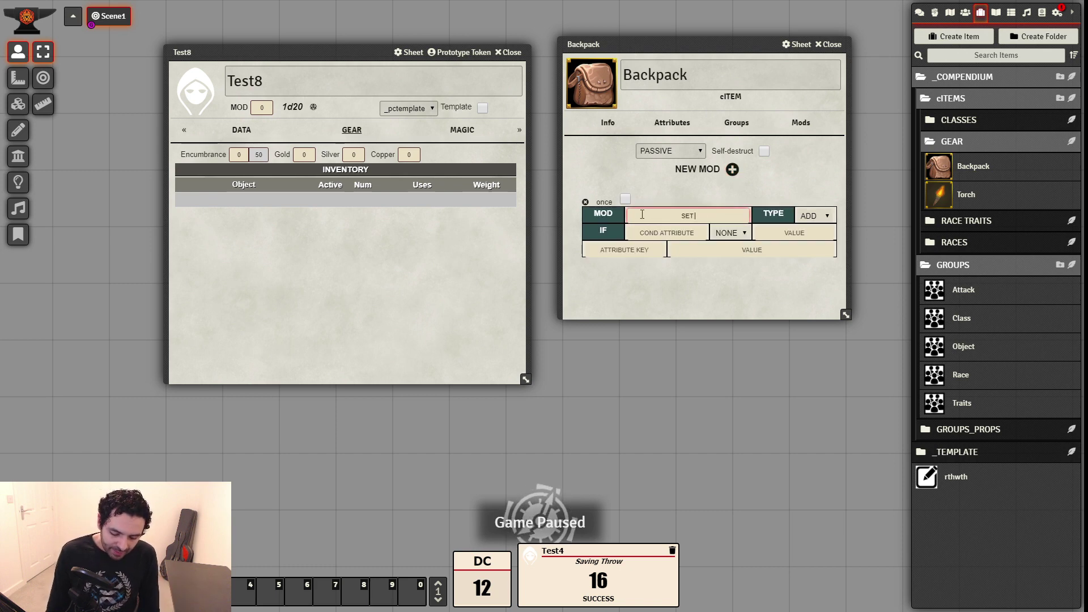
text( ENCUMBRANCE)
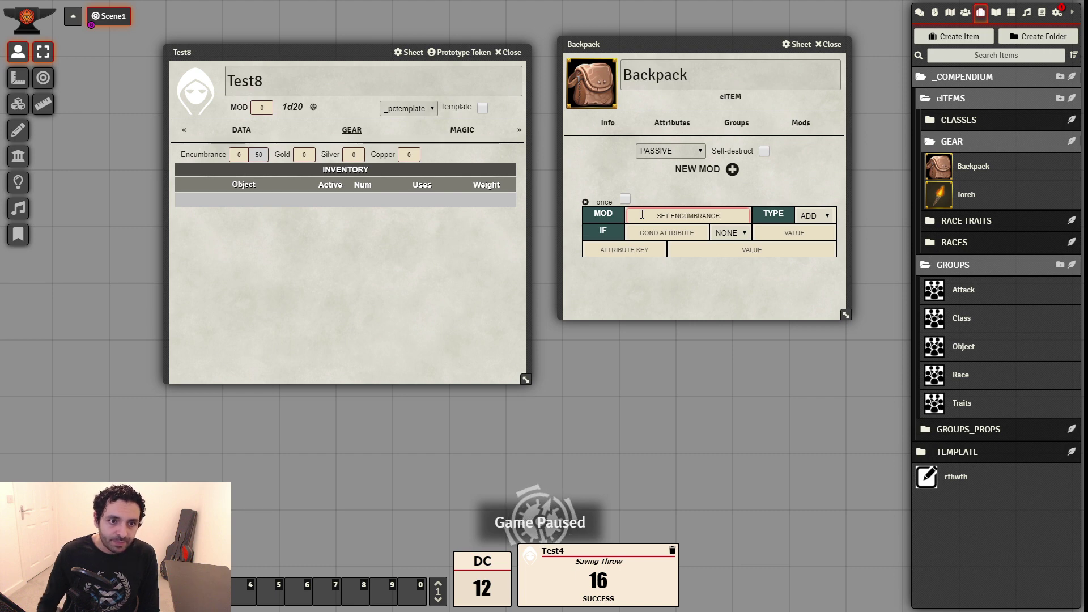
click(641, 251)
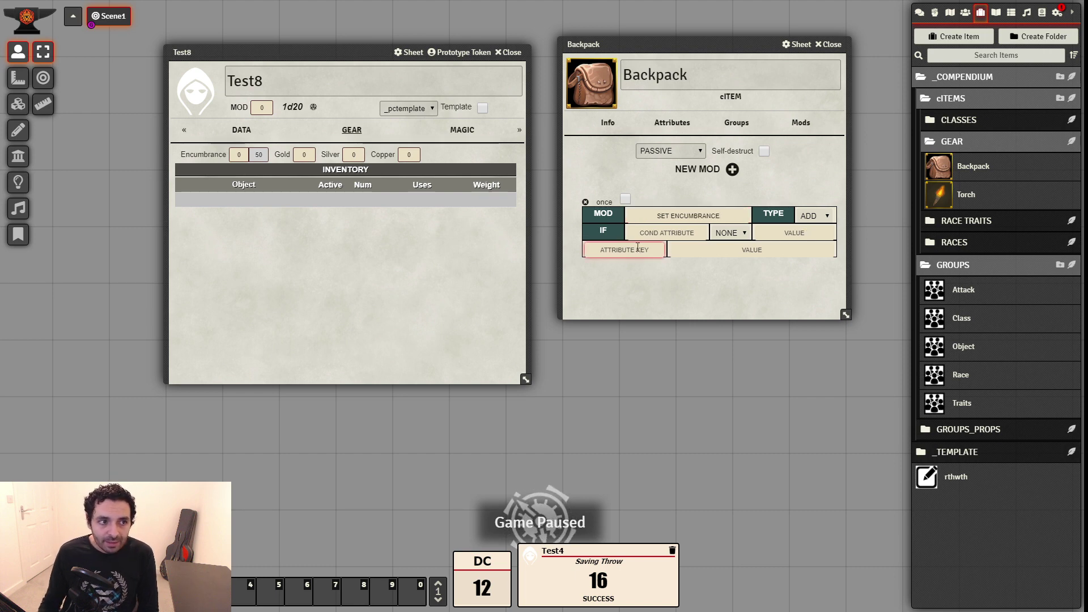
text(encumbr)
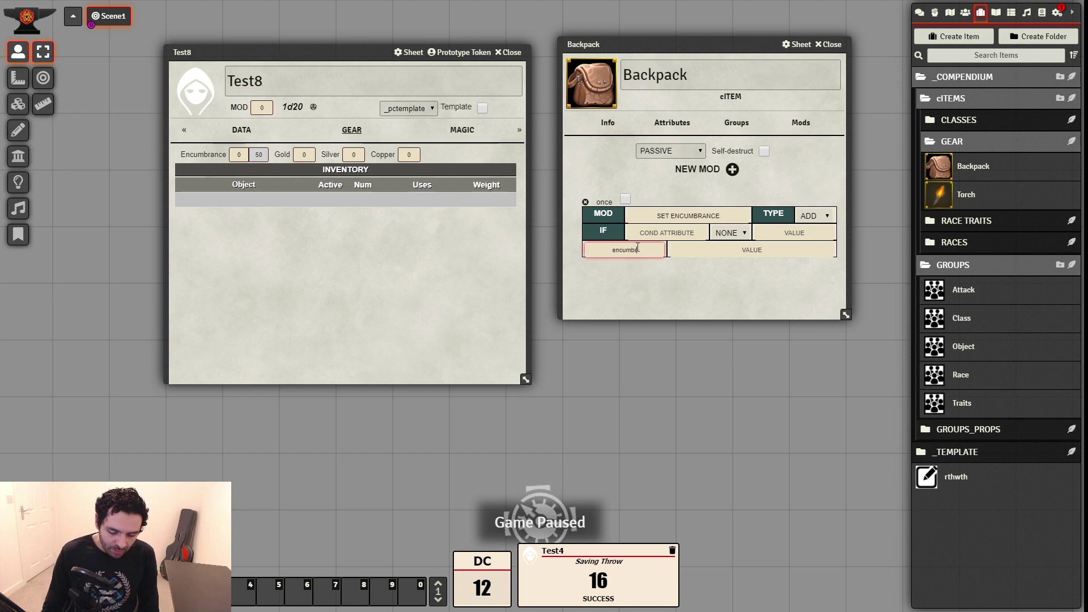
text(ance)
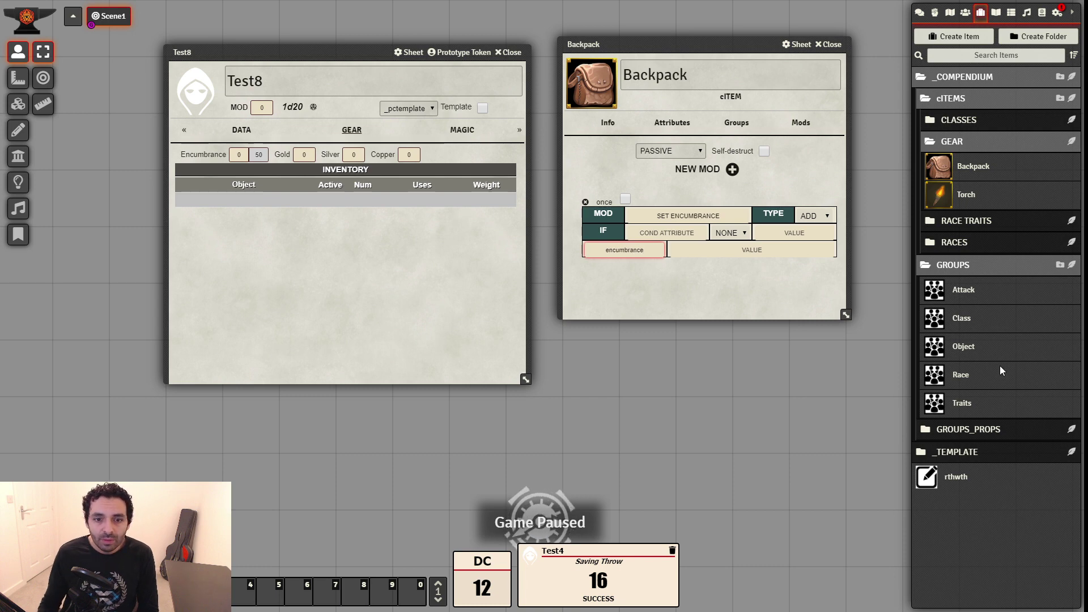
Open the Encumbrance property in _TEMPLATE, _Properties, INVENTORY and check its key in the details
click(982, 451)
click(983, 494)
scroll(997, 488, down, 2)
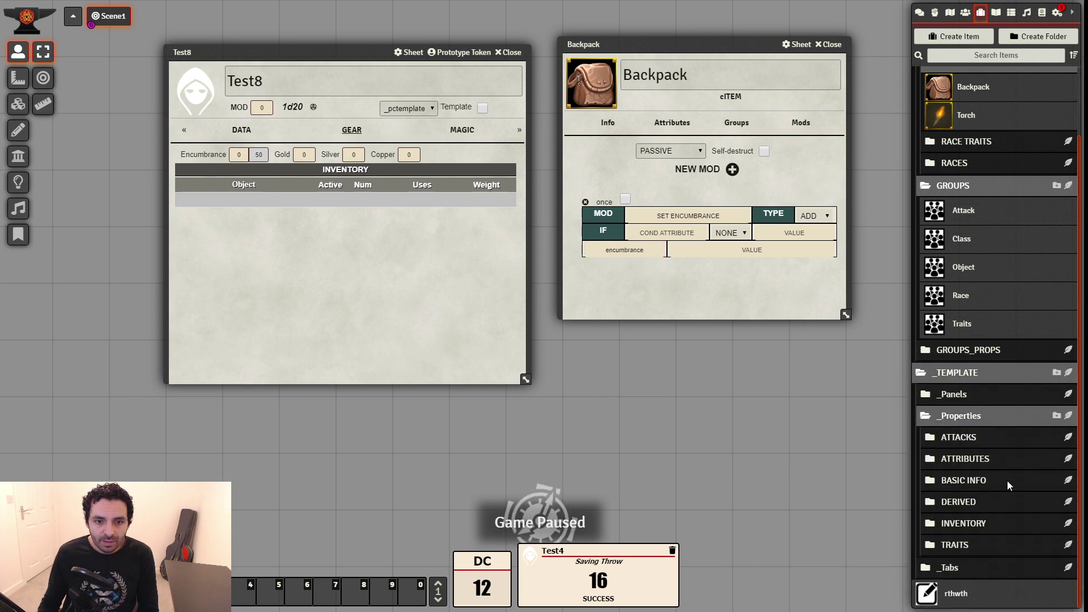
click(978, 527)
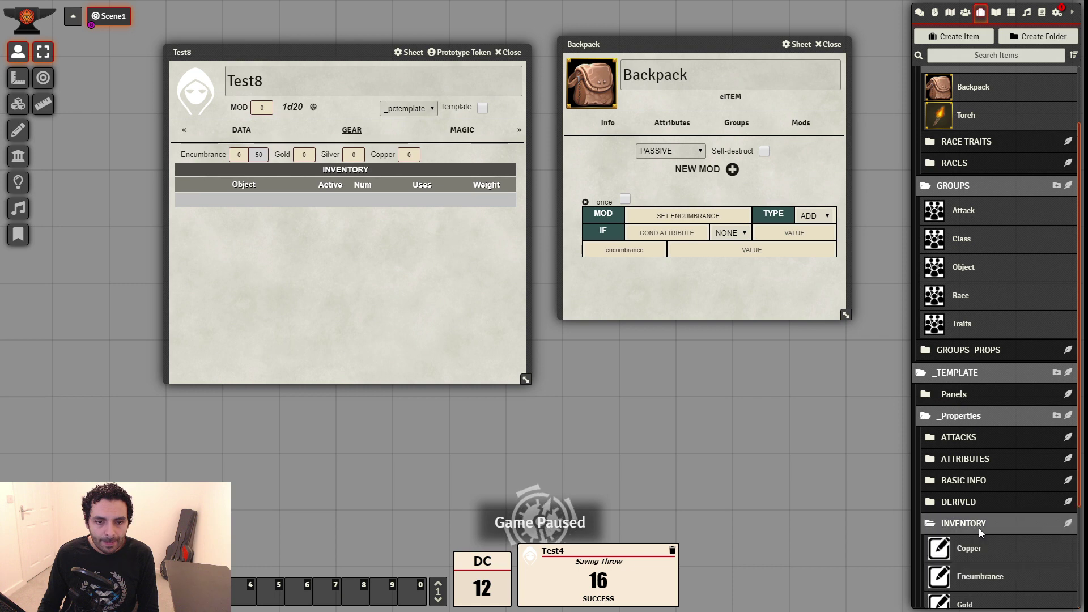
click(975, 577)
click(604, 255)
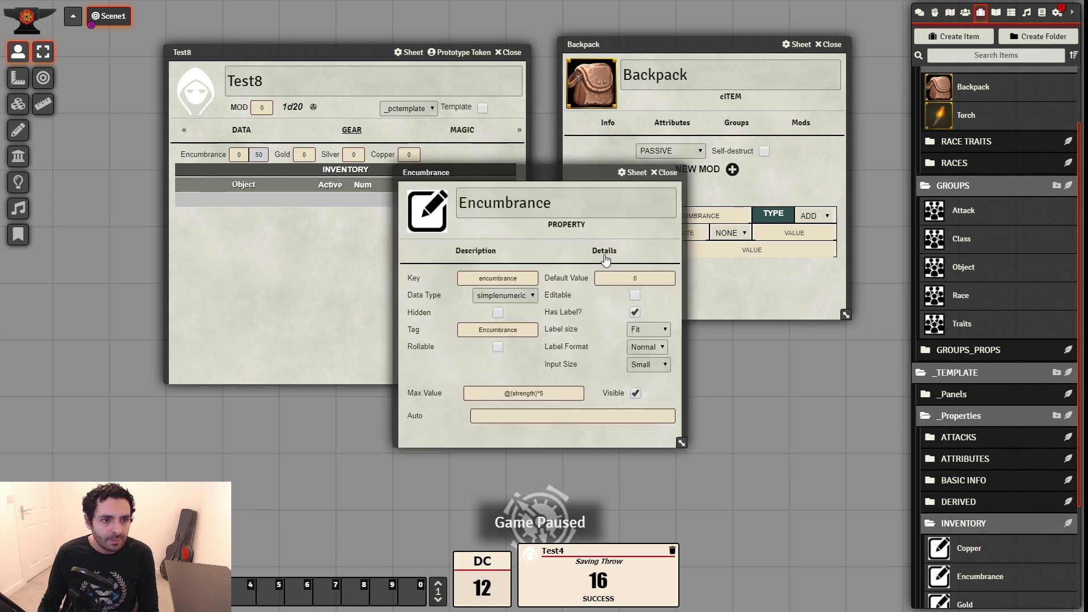
Close the Encumbrance property, set the Backpack mod's value to #{num}*#{weight}, and close the Backpack sheet
click(661, 172)
click(760, 251)
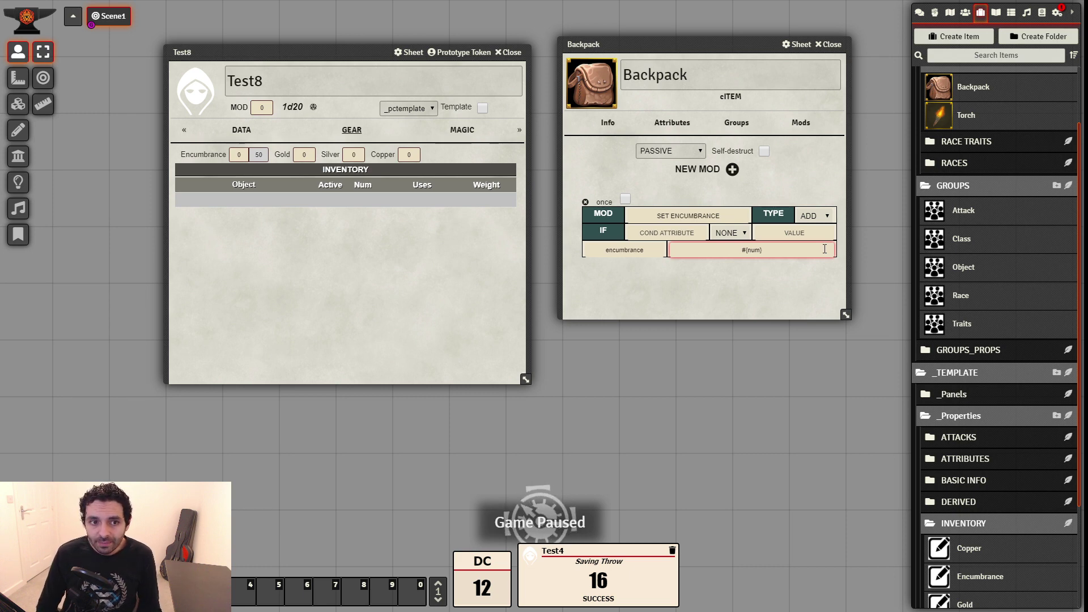
text(*)
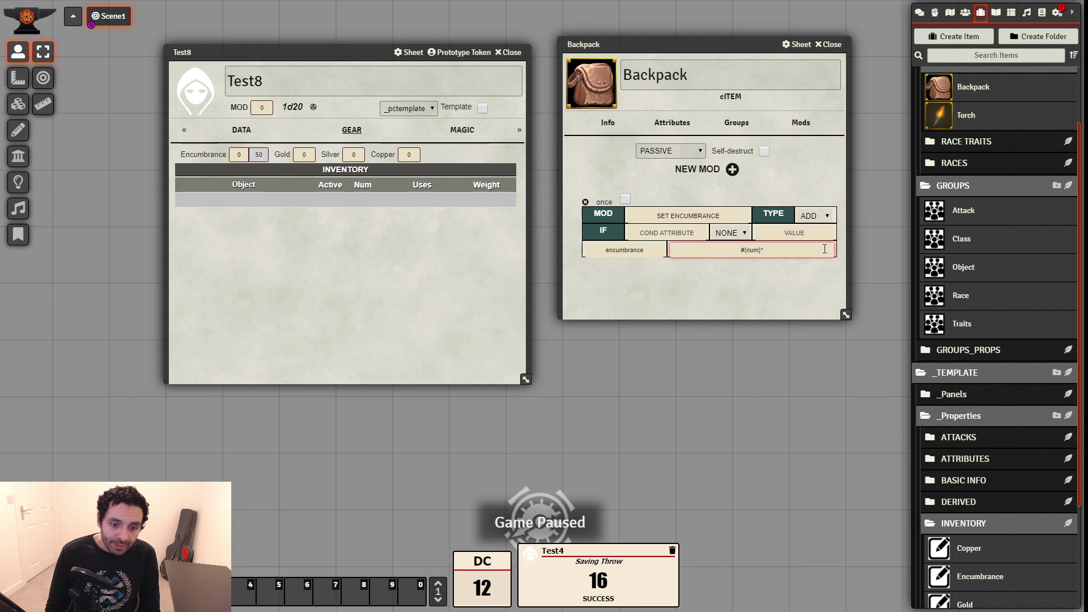
text(#{})
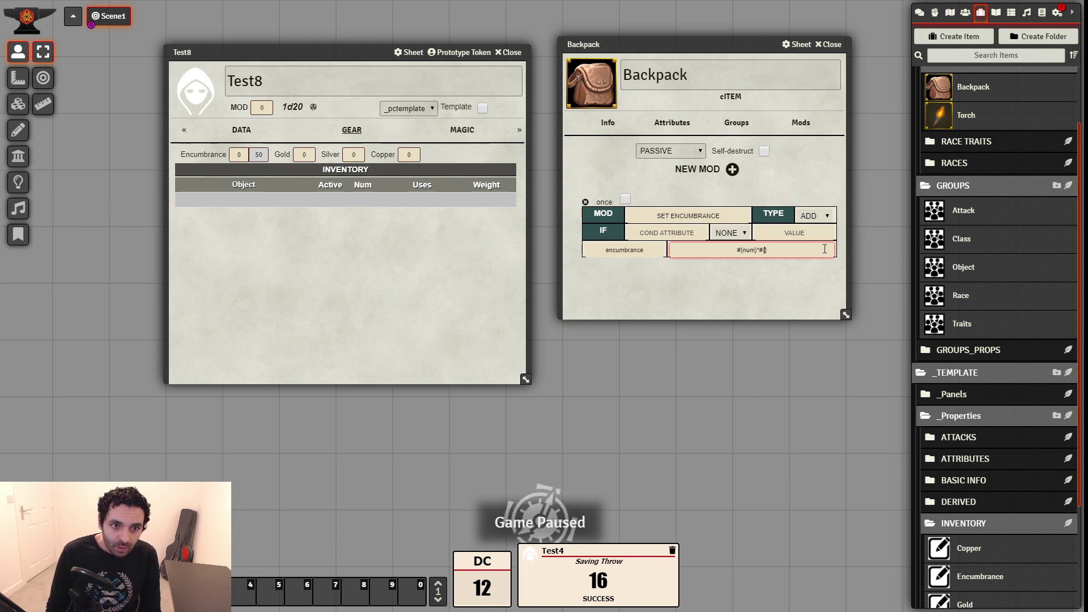
text(weight)
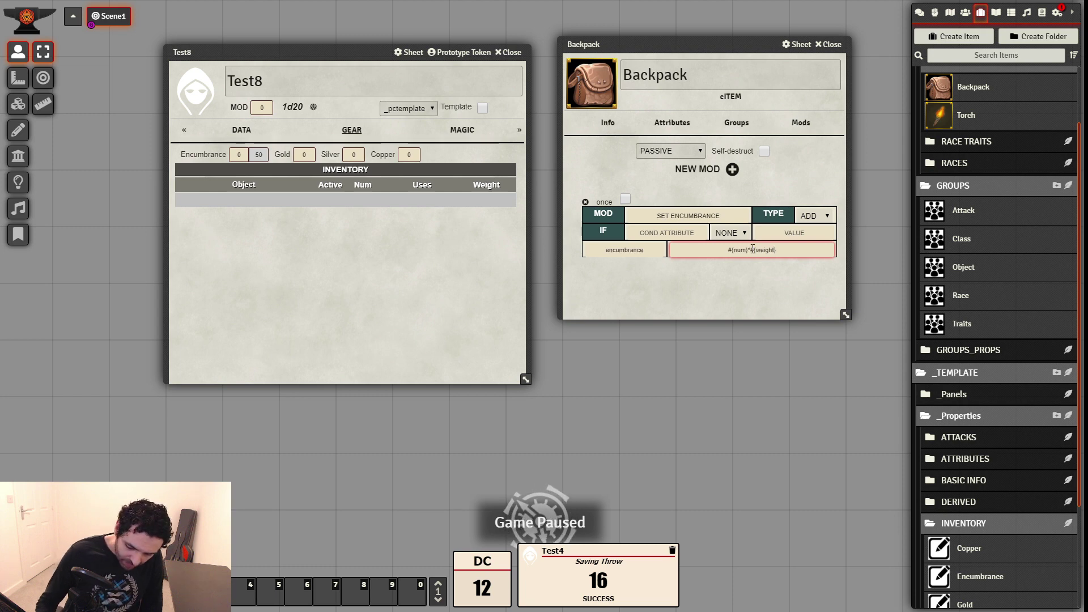
click(785, 262)
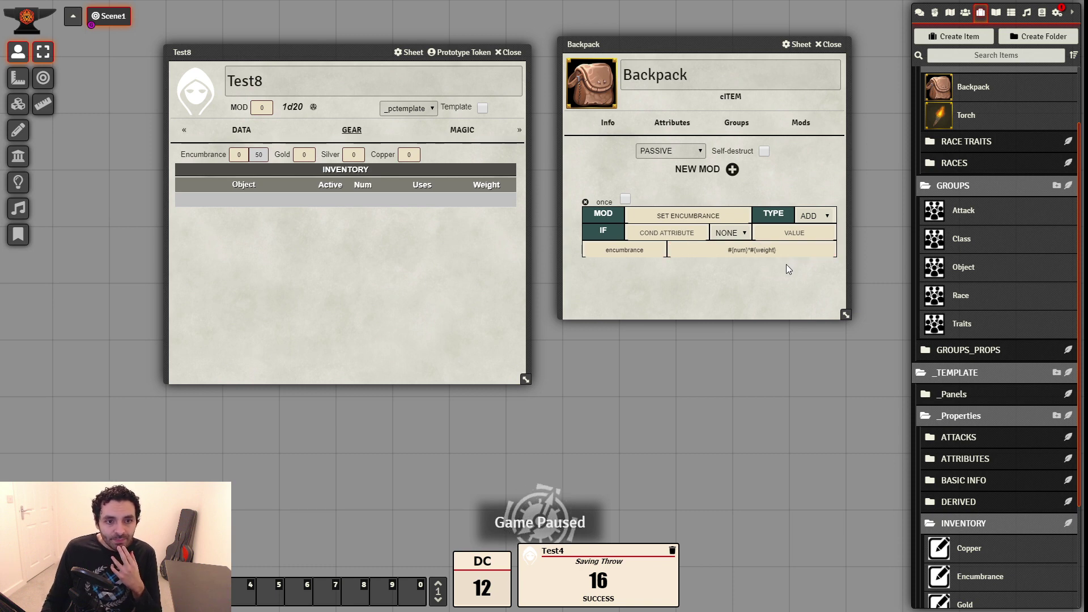
click(831, 45)
Delete the existing Torch cItem from the GEAR folder
right_click(963, 110)
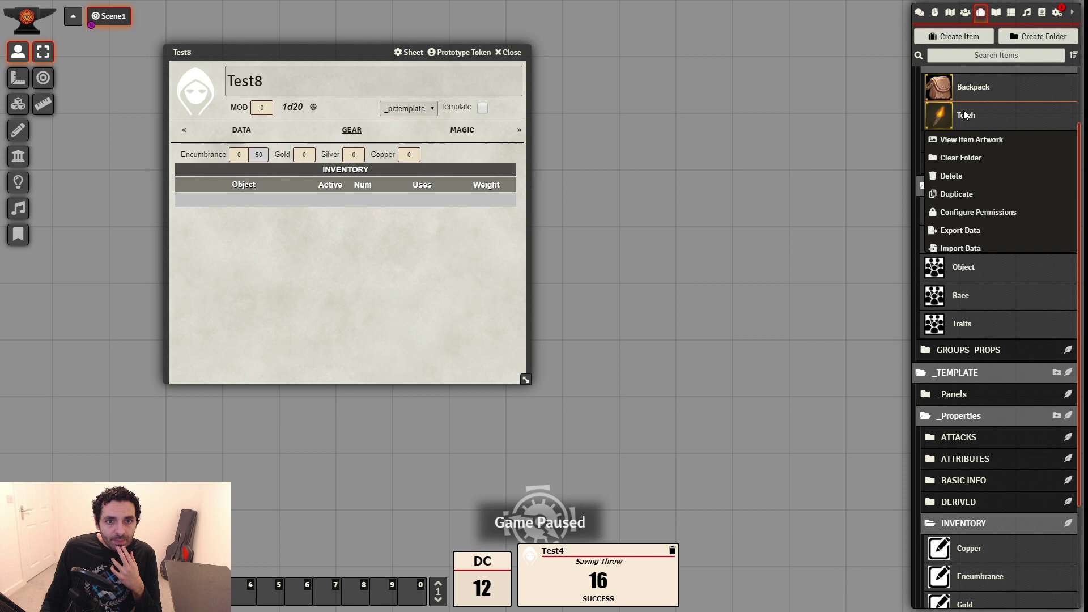
click(951, 176)
click(731, 247)
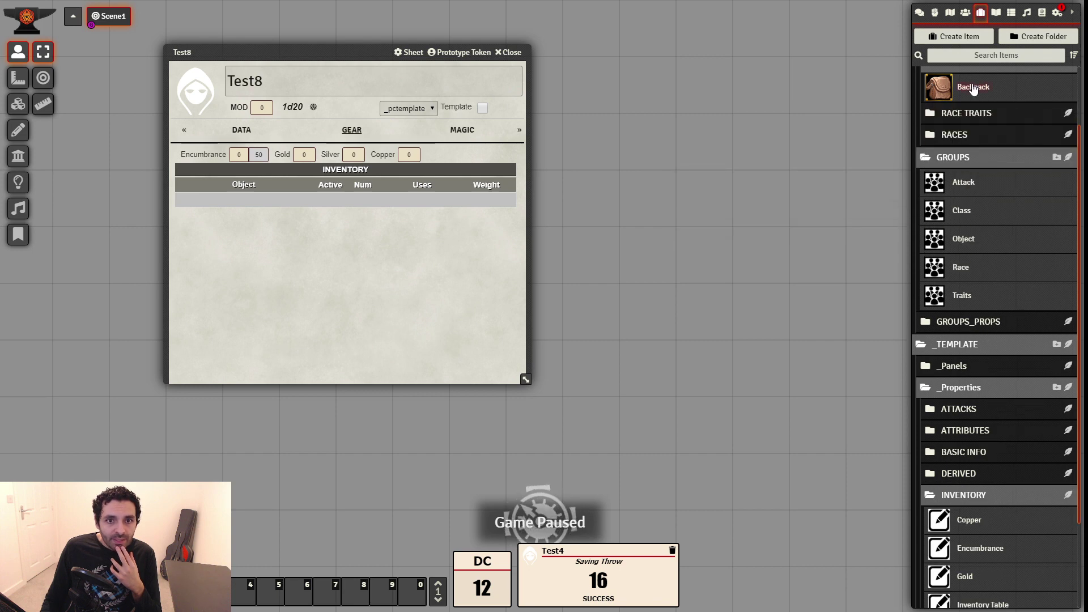
Duplicate the Backpack cItem and rename the copy Torch
right_click(966, 89)
click(956, 165)
click(1001, 116)
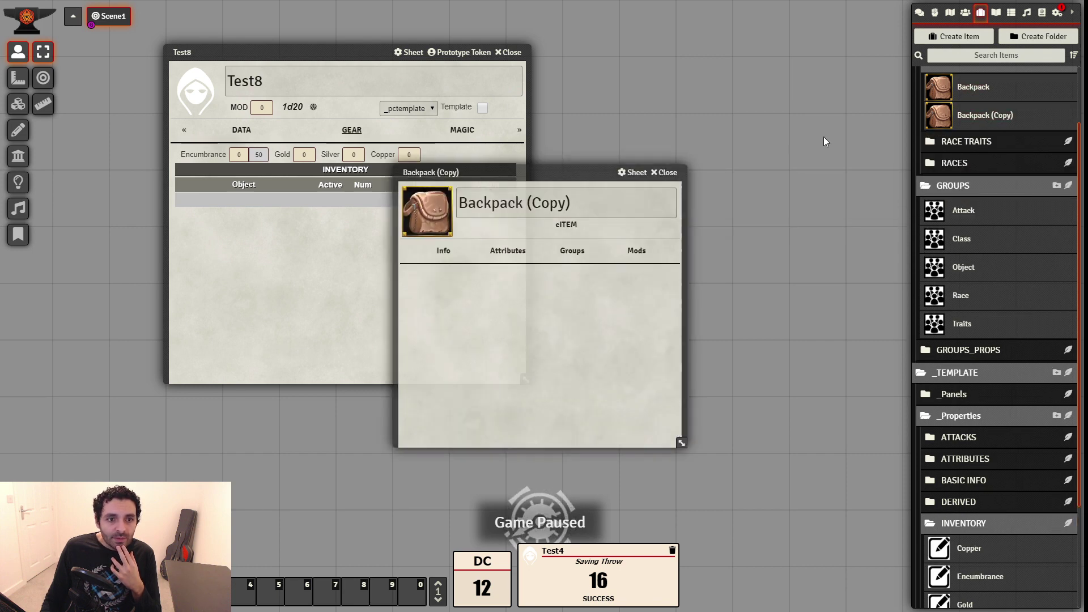
drag(603, 211, 281, 179)
text(Torch)
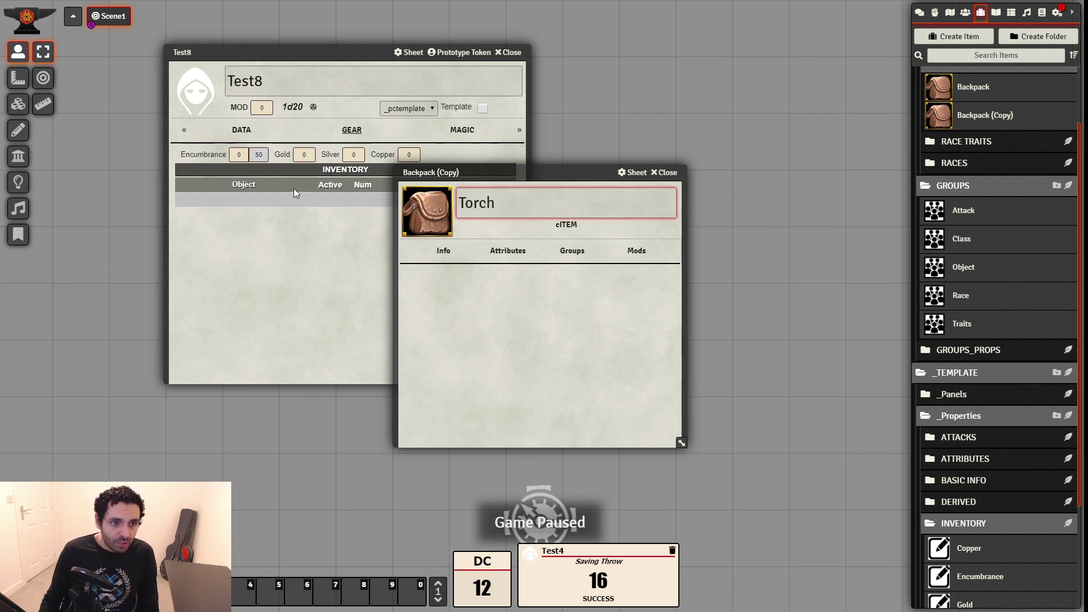
Set the new Torch's weight to 1 and its image to torch_icon.jpg from img/06_Icons, check its mods and close the sheet
click(517, 274)
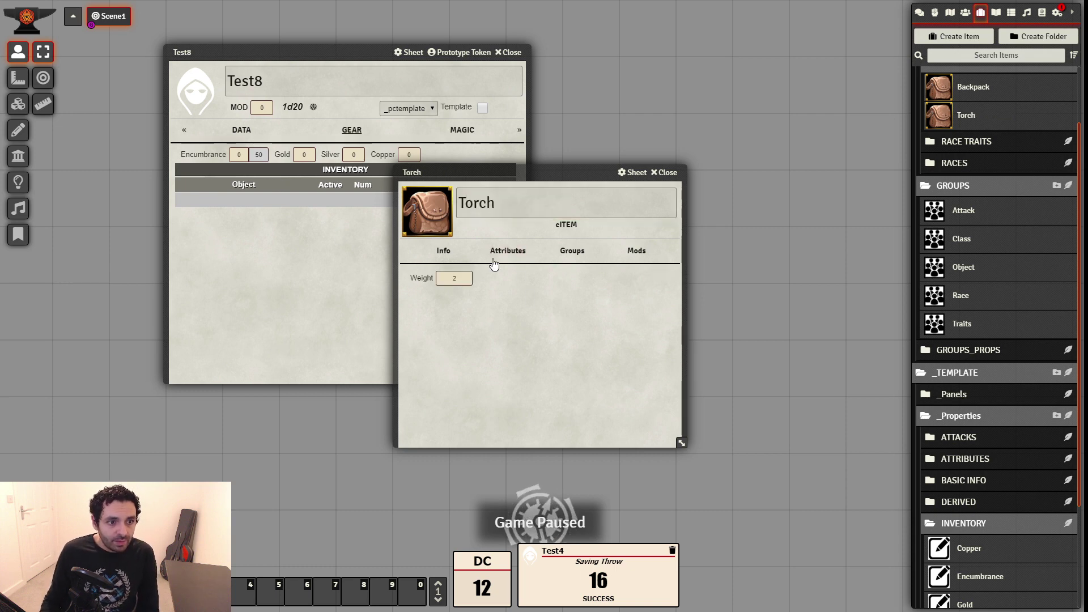
click(453, 277)
click(426, 211)
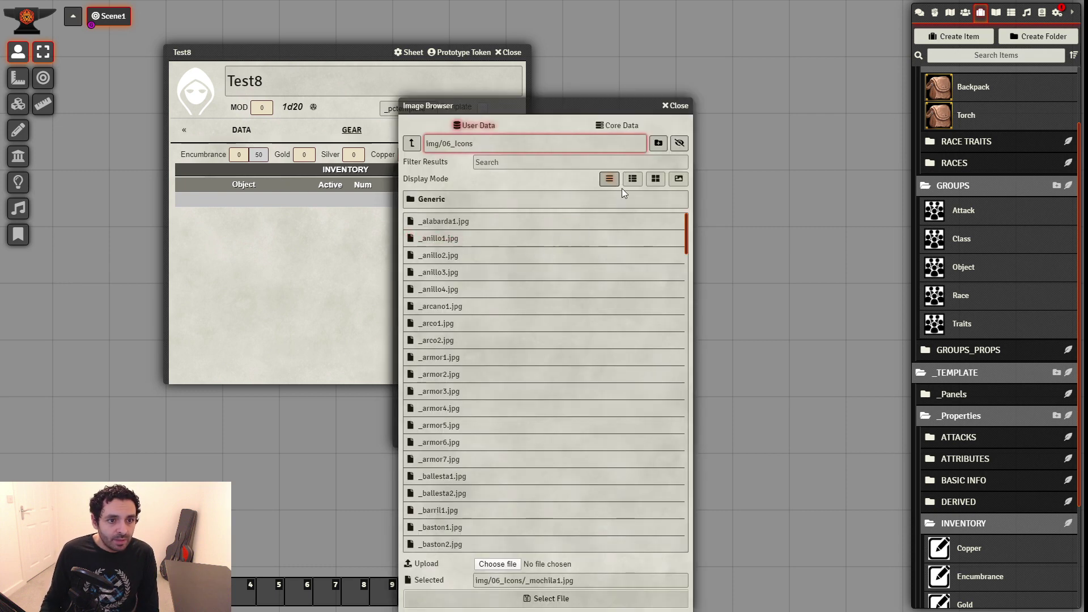
click(655, 180)
drag(687, 232, 670, 494)
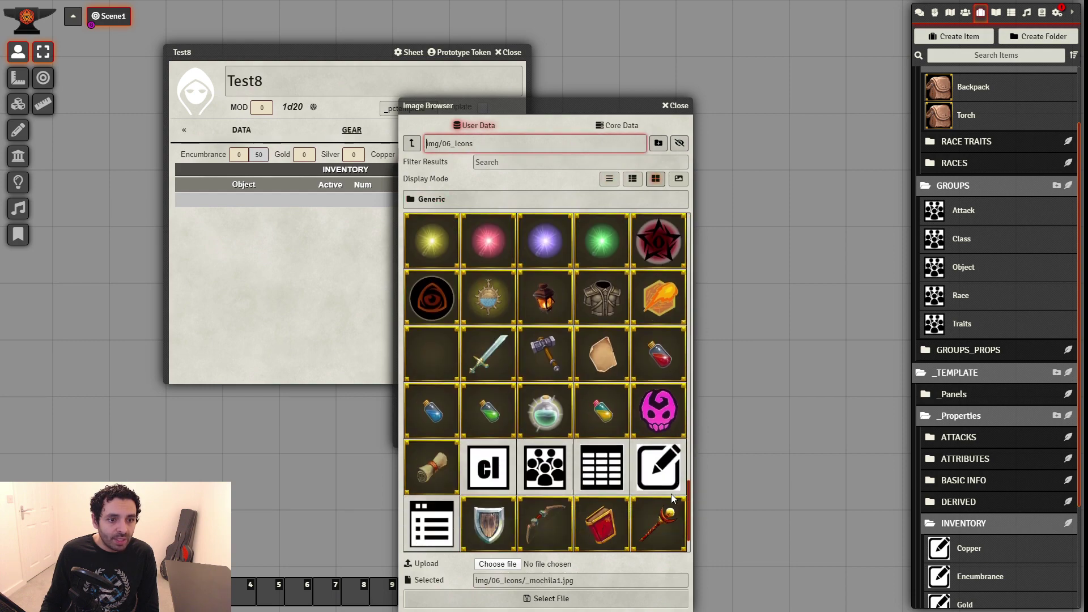
scroll(586, 518, down, 2)
click(547, 524)
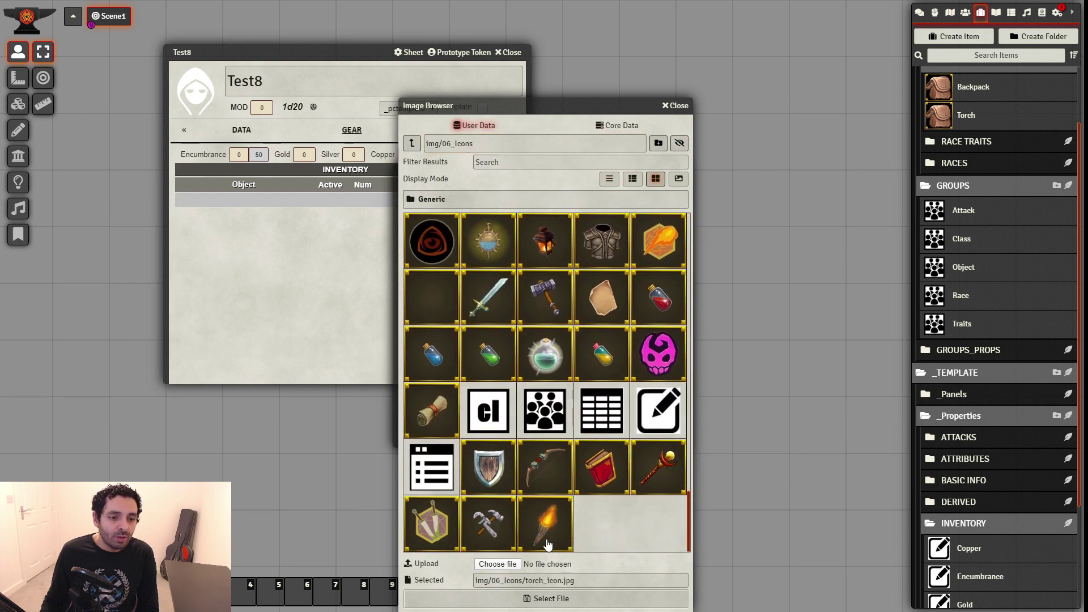
click(552, 600)
click(650, 264)
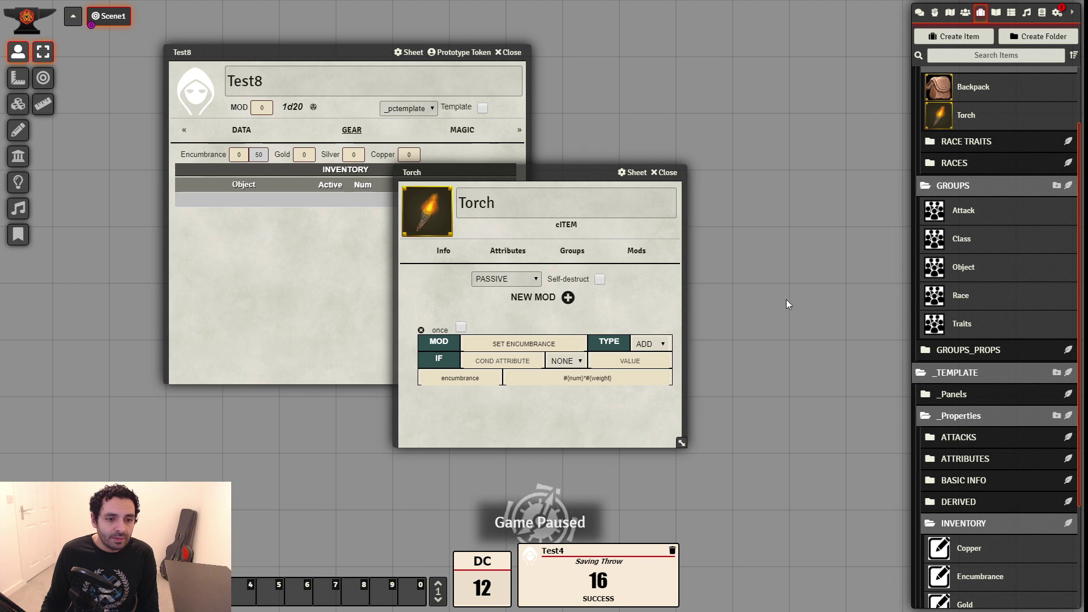
click(676, 172)
Review the Backpack's encumbrance mod and its weight attribute, and close its sheet
scroll(967, 192, up, 2)
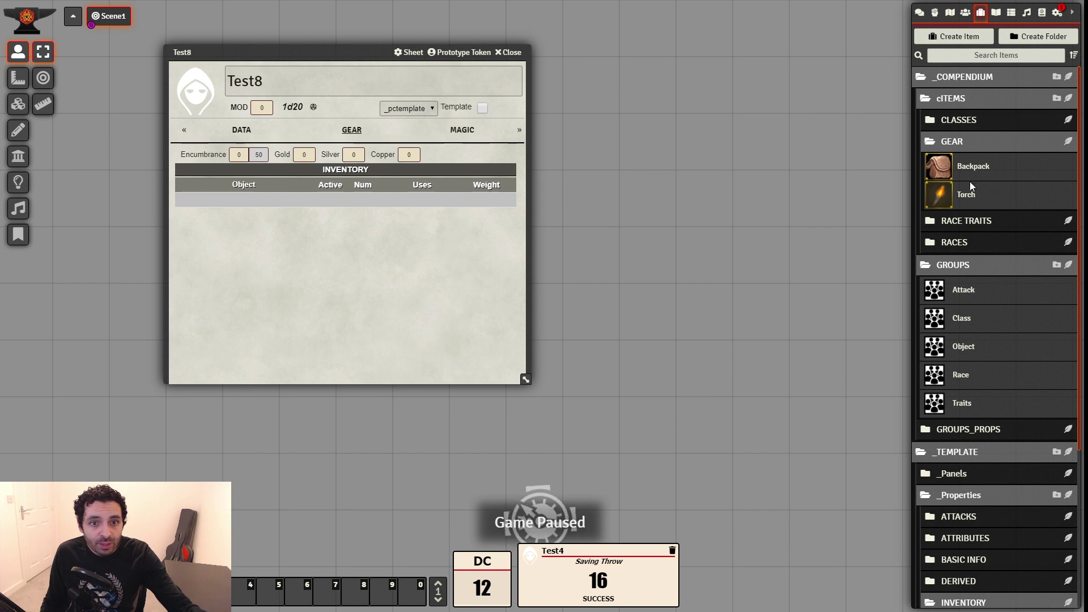
click(984, 173)
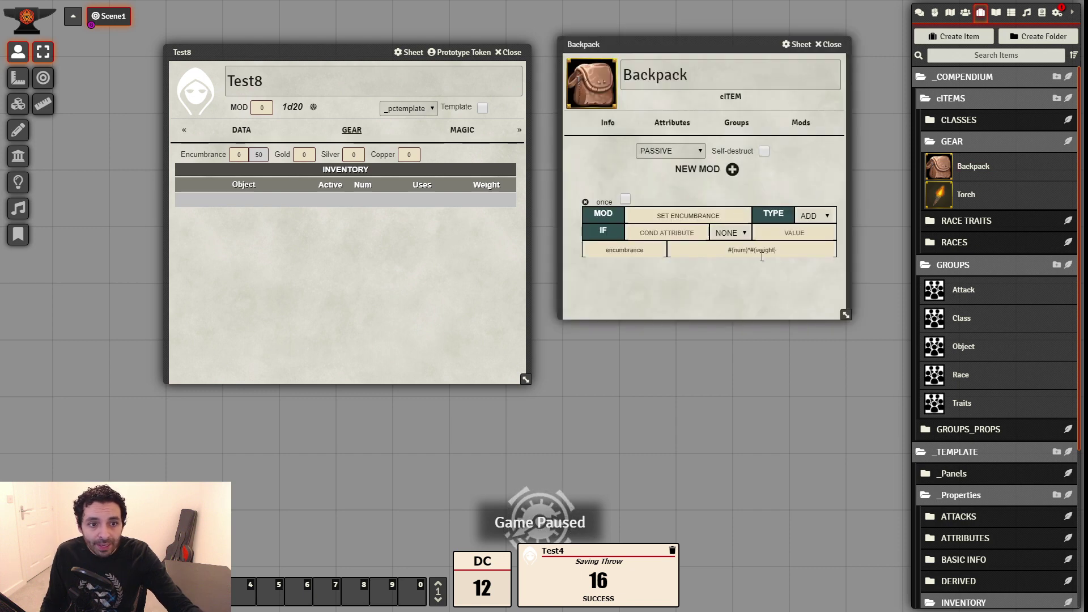
click(605, 123)
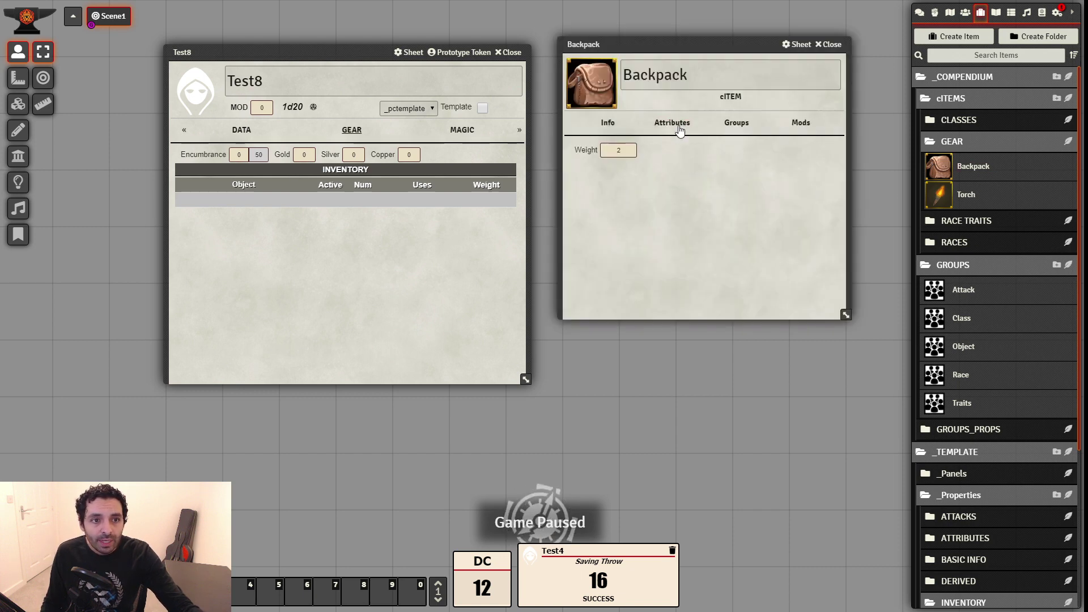
click(829, 44)
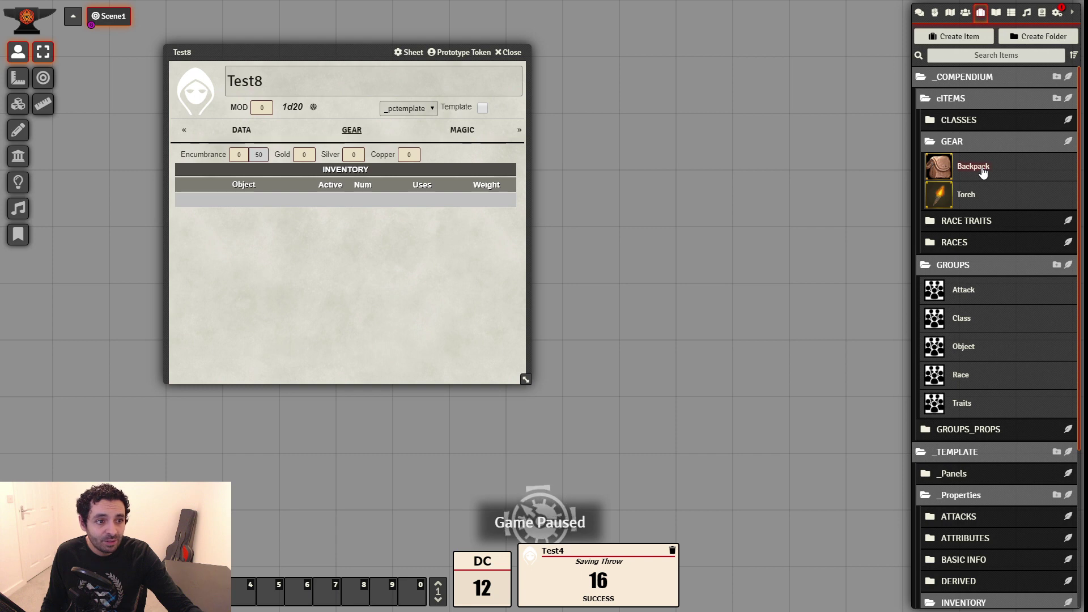
Add two Backpacks and one Torch from the GEAR folder to Test8's inventory
drag(982, 172, 347, 276)
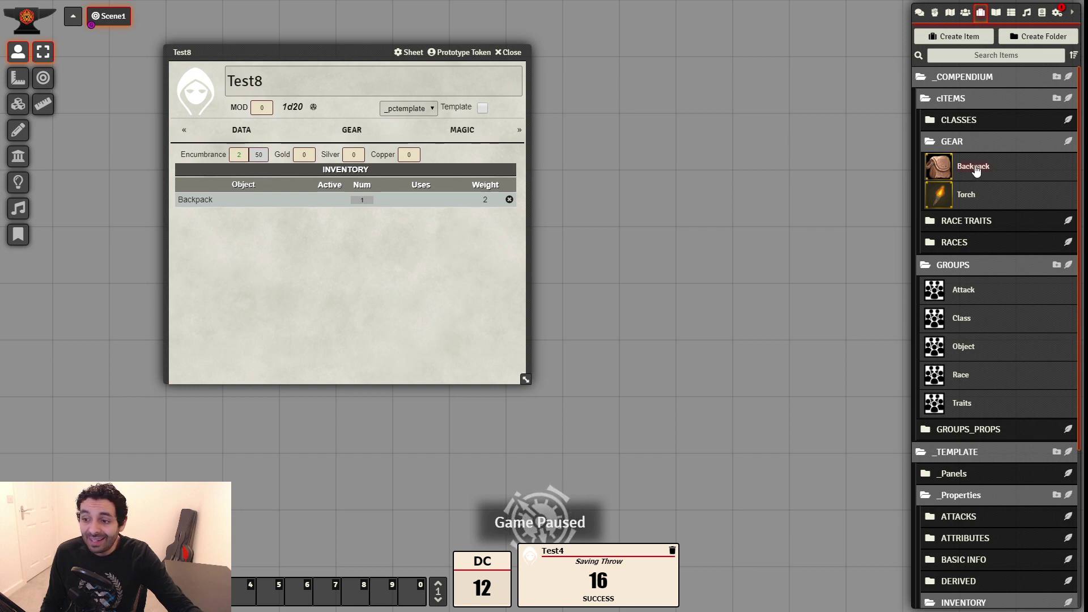
drag(976, 171, 427, 265)
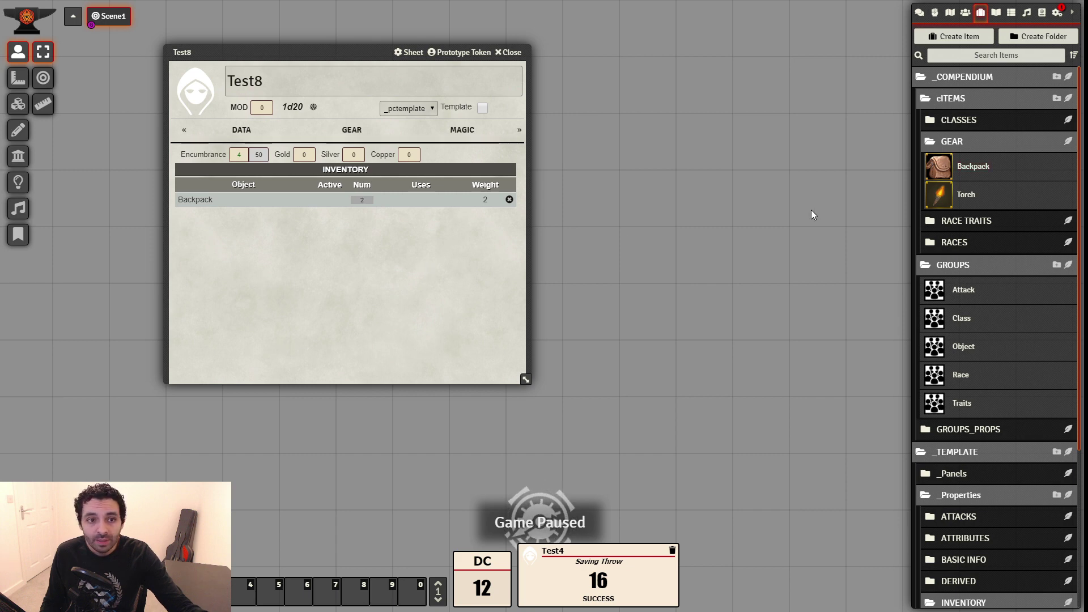
drag(966, 198, 299, 256)
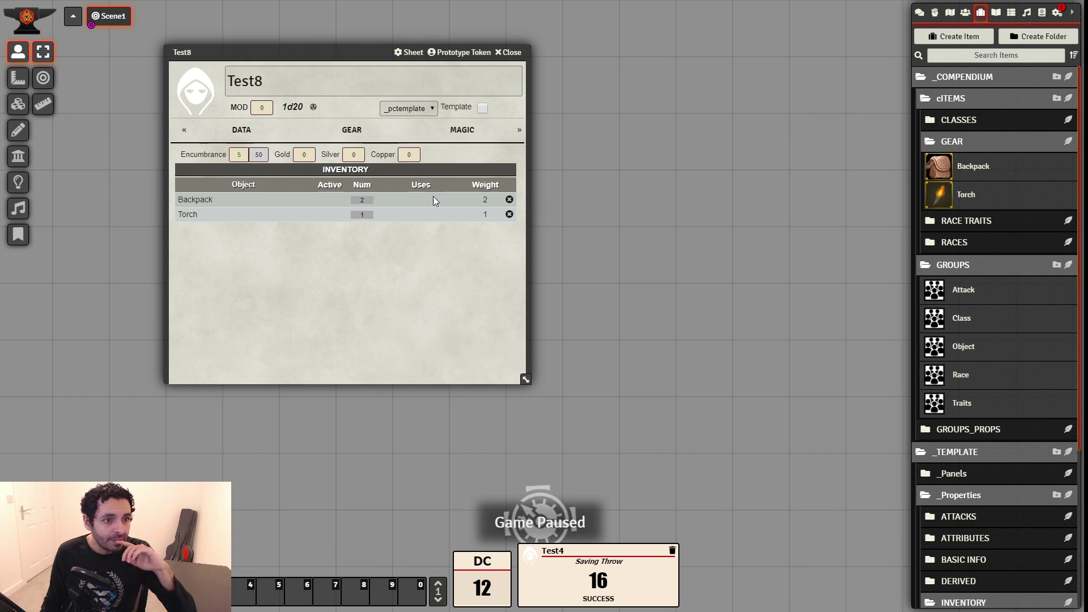
Look over Test8's DATA and MAGIC pages and examine the Cleric class's mods, including IS A MAGIC CLASS, with both sheets side by side
click(227, 130)
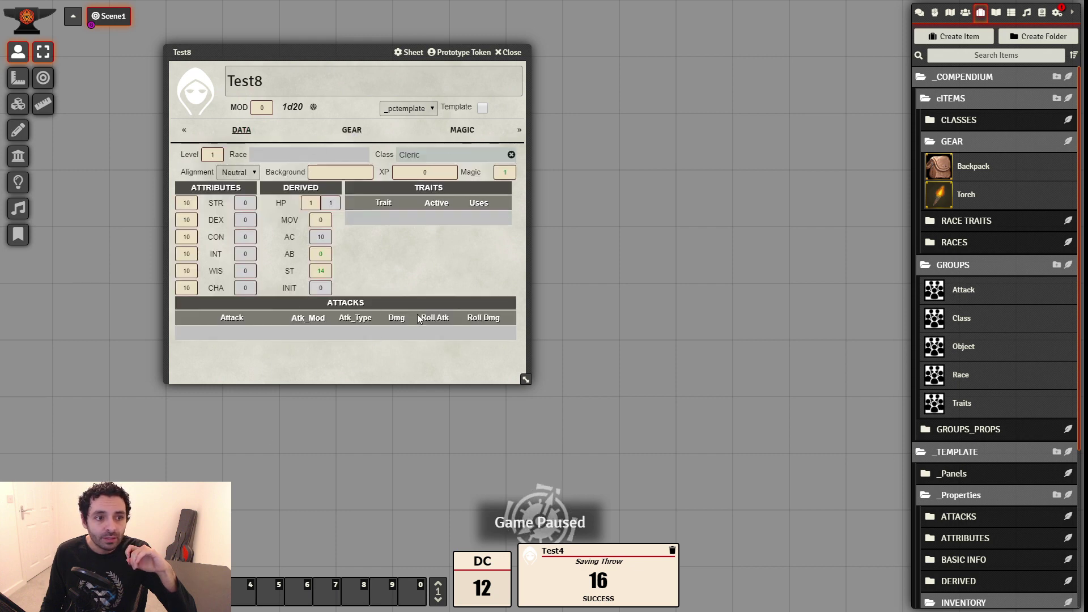
click(482, 132)
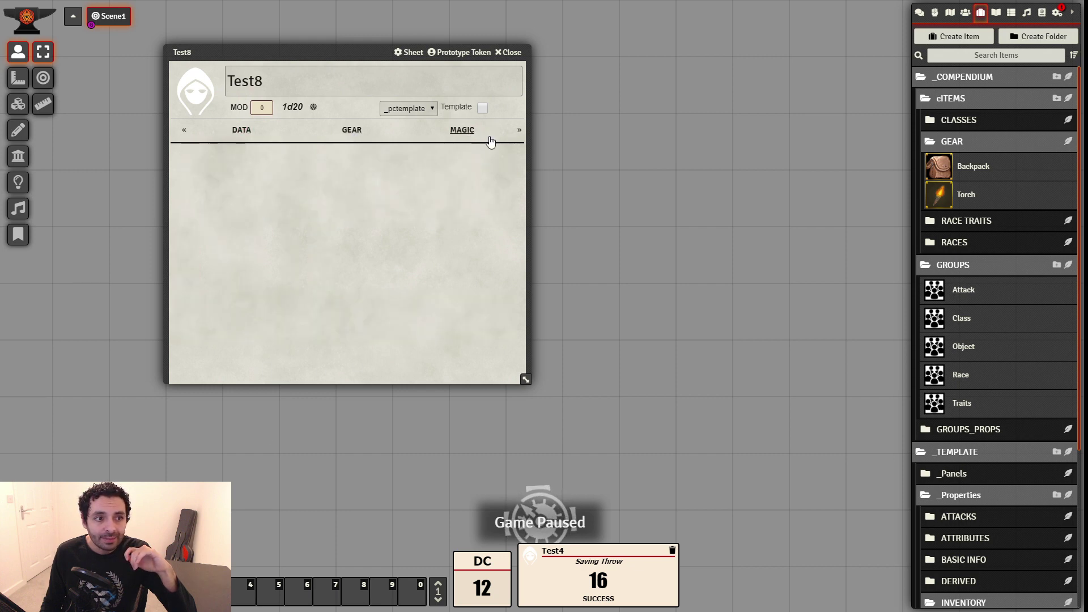
click(242, 131)
click(409, 154)
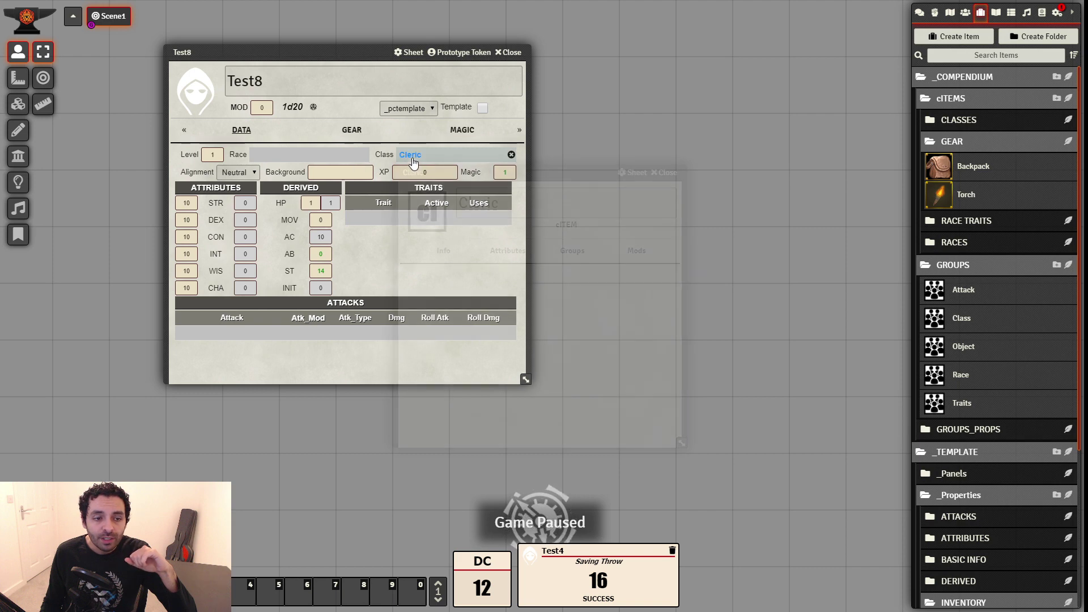
drag(582, 171, 743, 94)
click(800, 174)
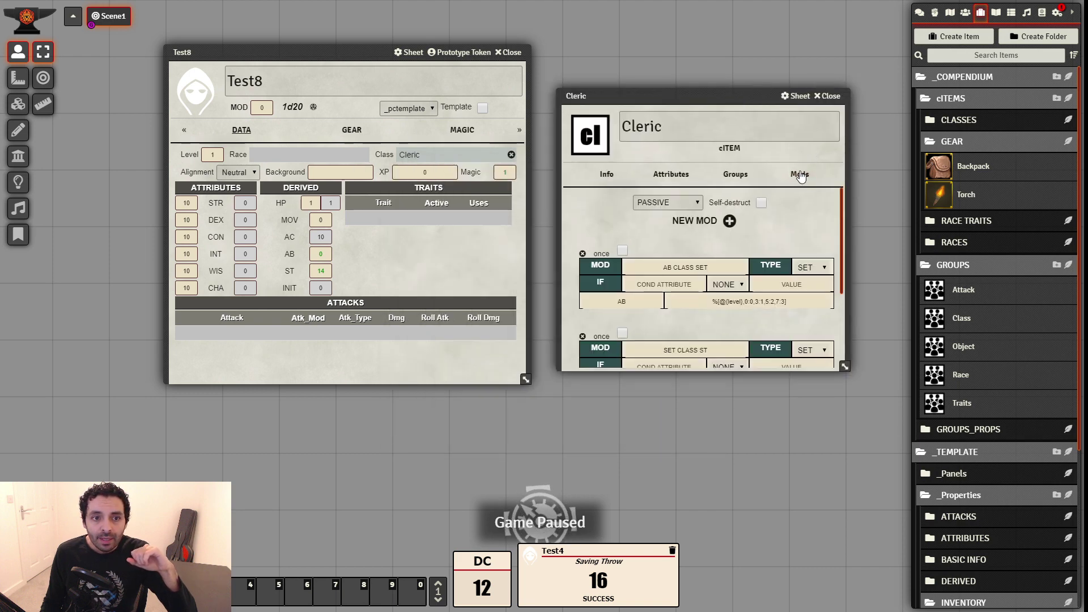
scroll(827, 238, down, 3)
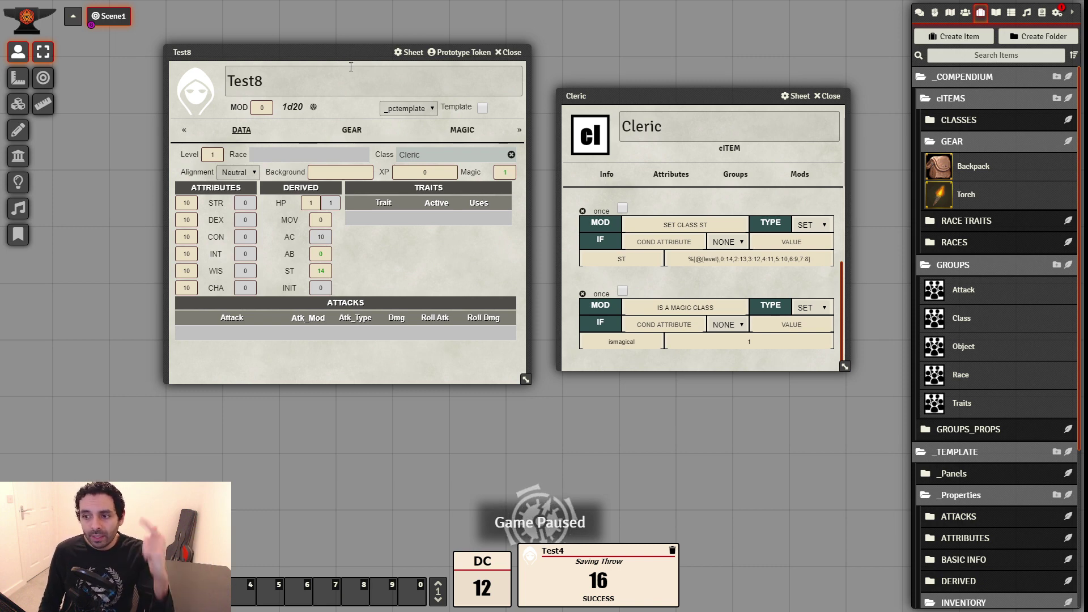
drag(375, 52, 363, 71)
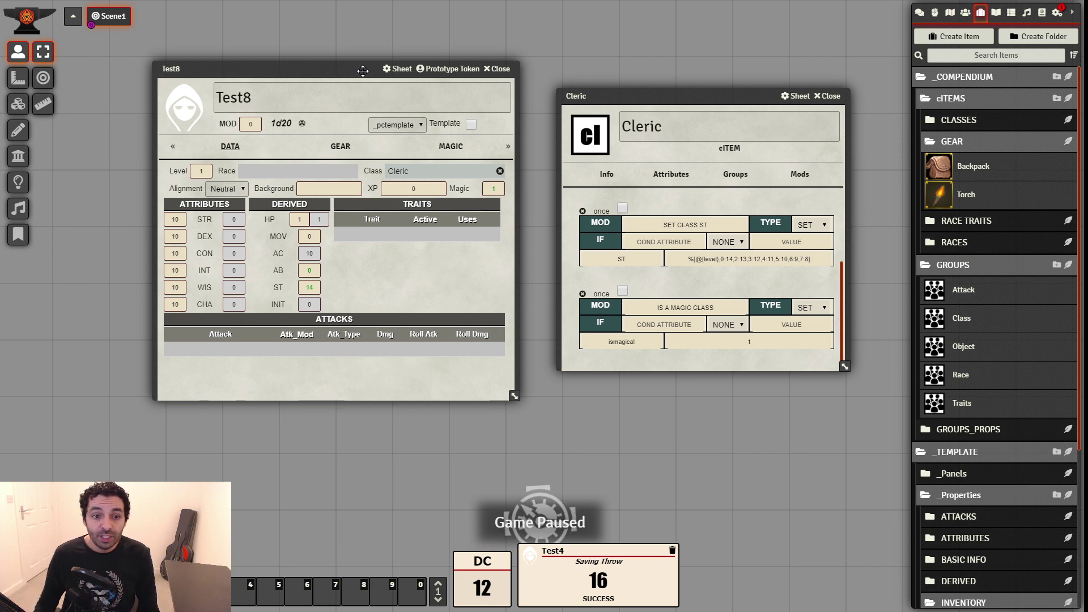
drag(720, 90, 717, 53)
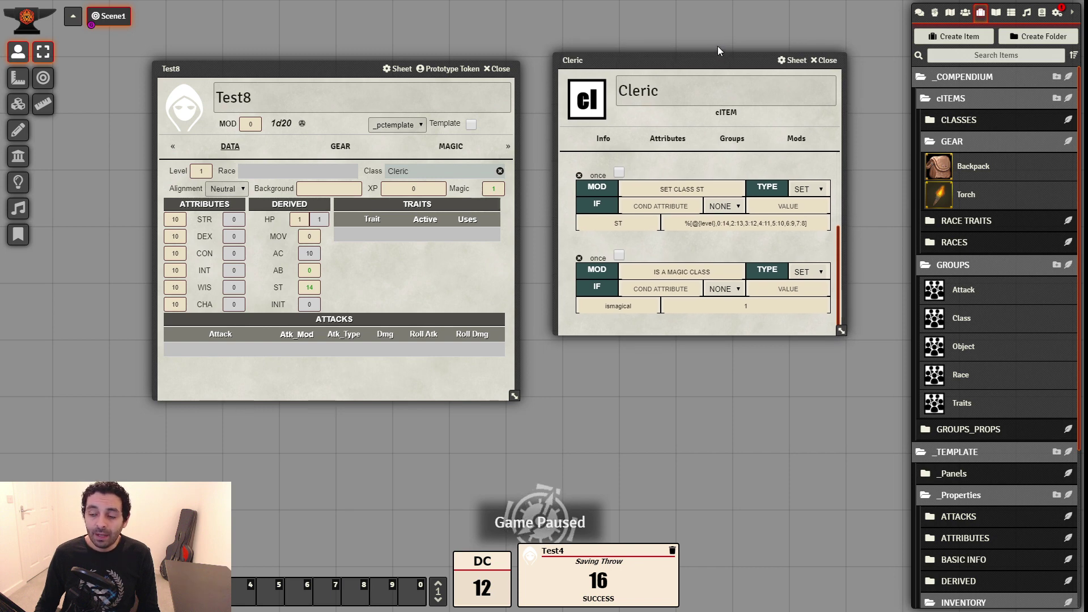